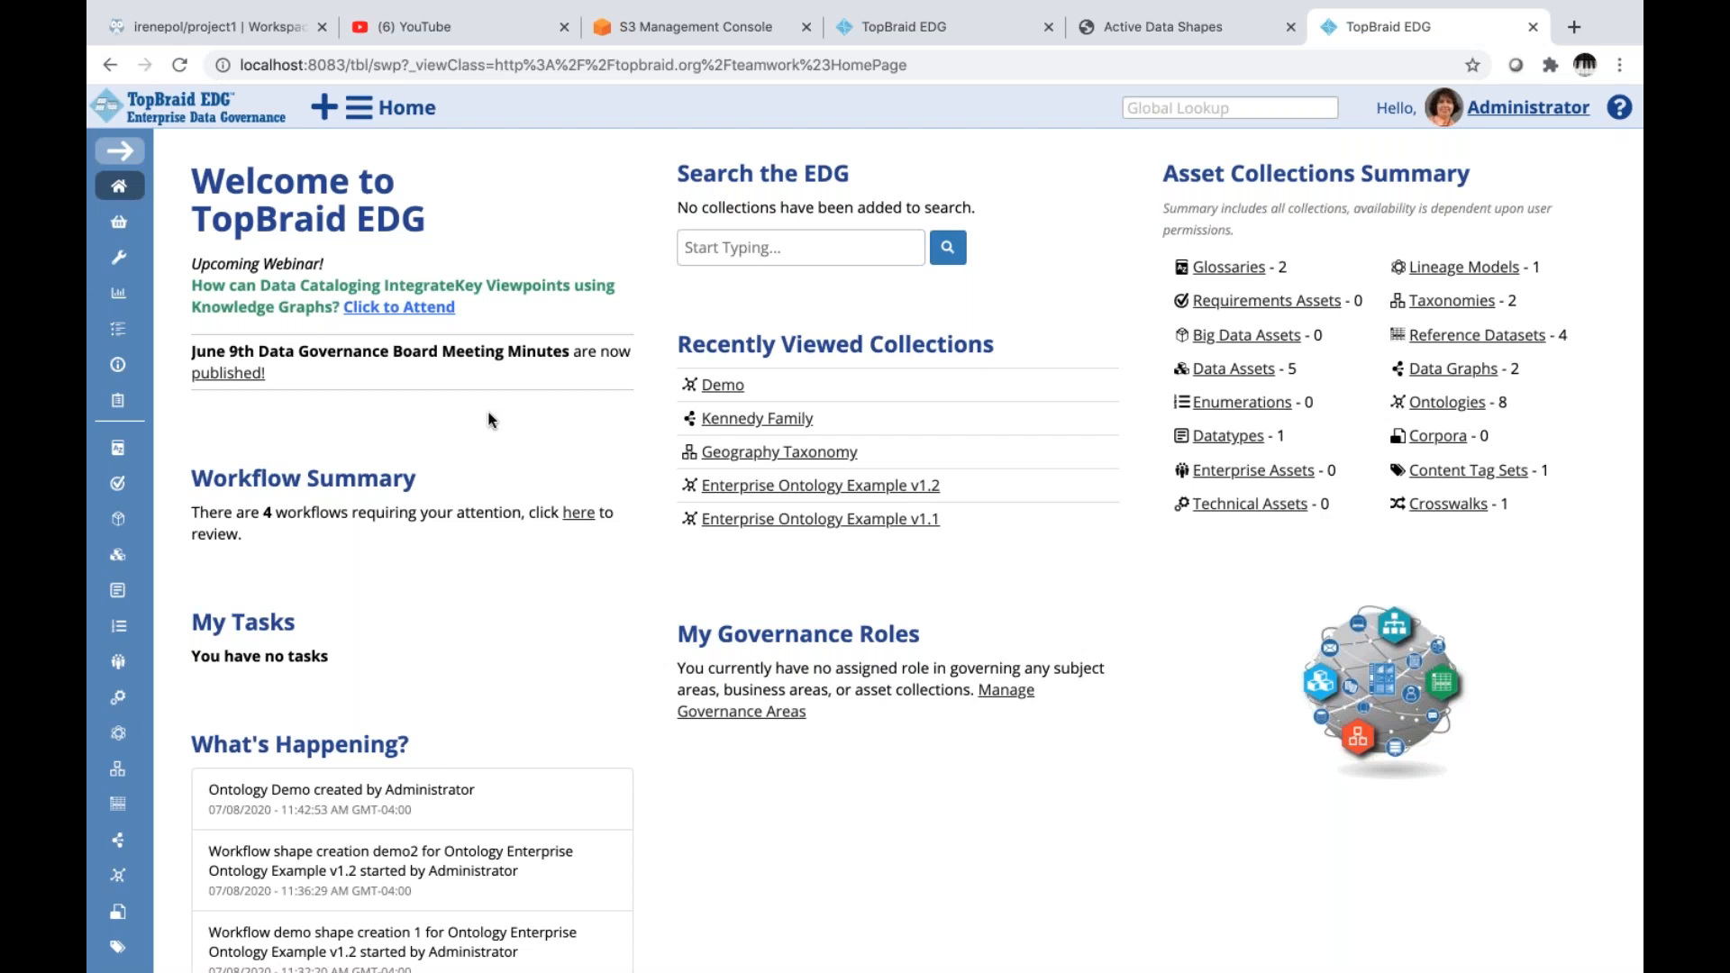
Open the Other Governance Assets page and list the assets of type Announcement
{"action": "left_click", "coordinate": [115, 160]}
{"action": "scroll", "coordinate": [267, 857], "scroll_direction": "down", "scroll_amount": 5}
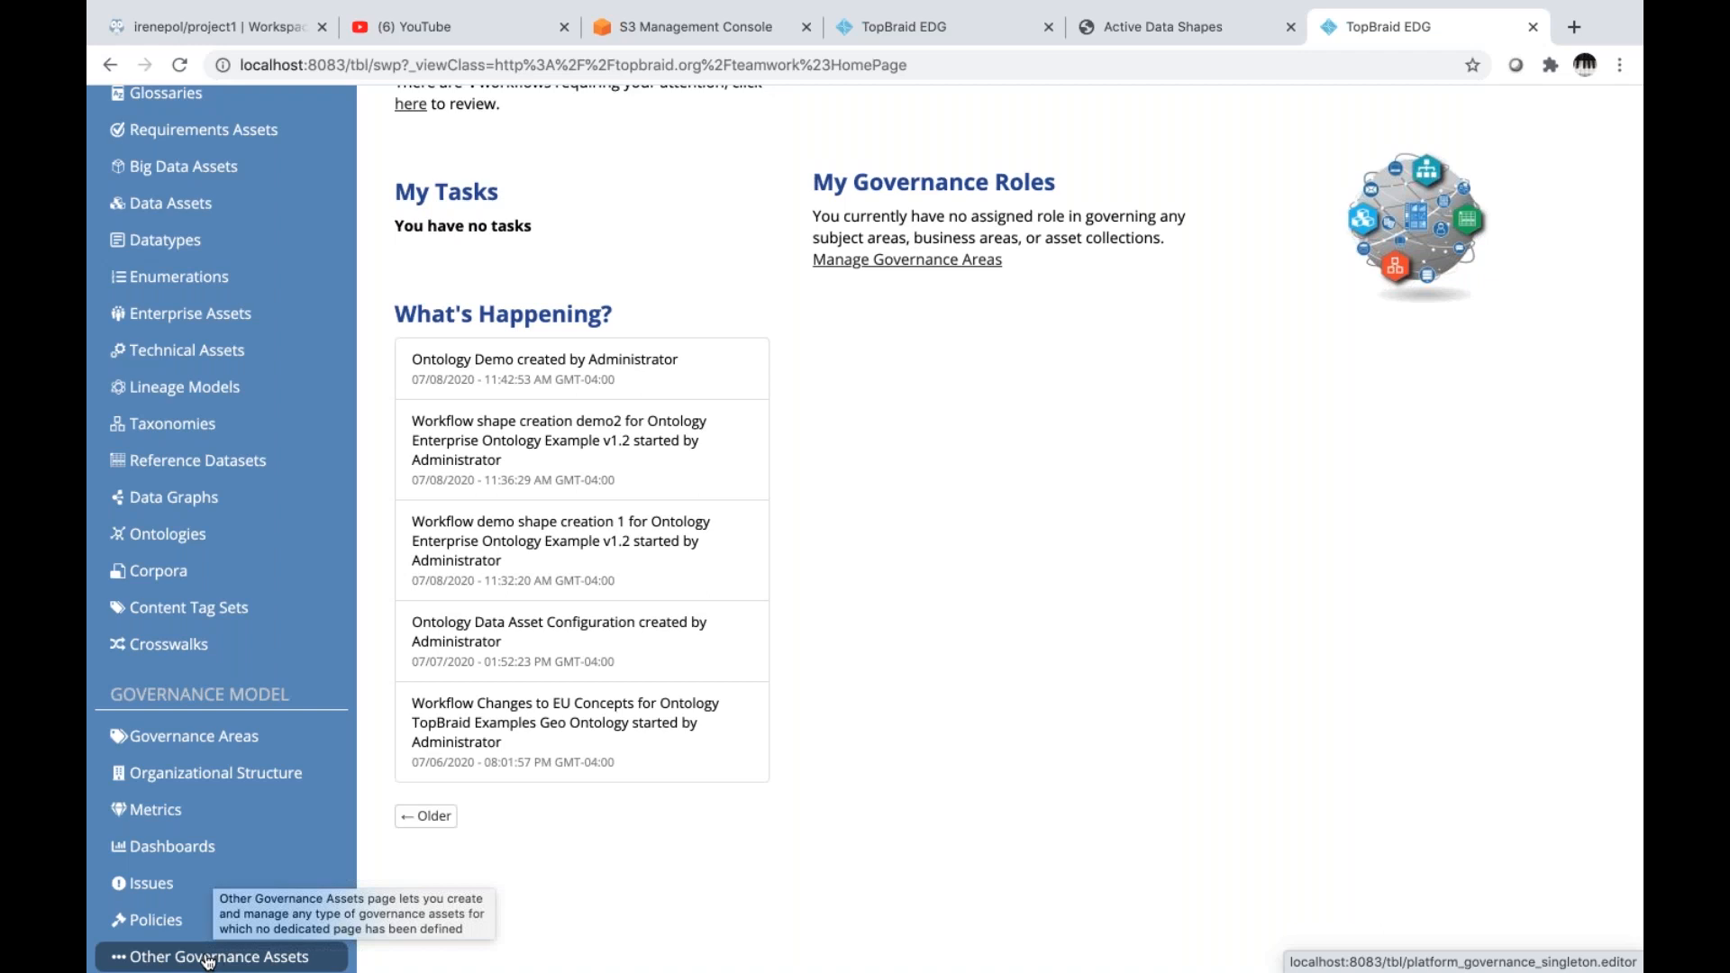
{"action": "left_click", "coordinate": [207, 958]}
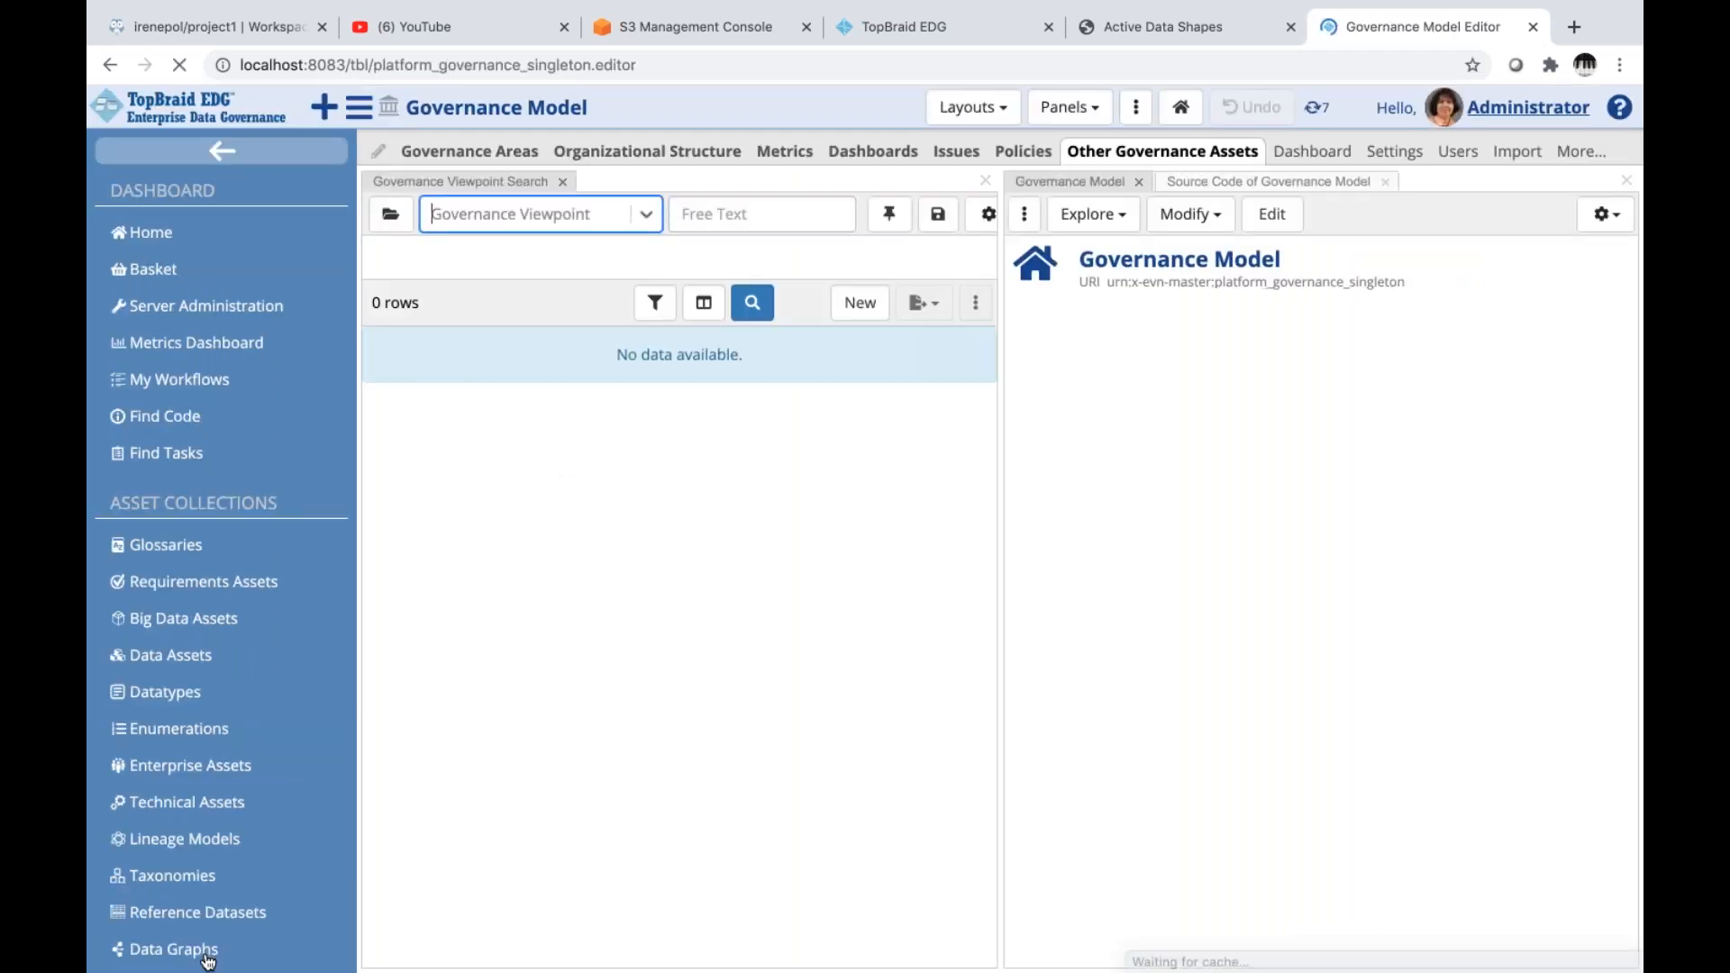
{"action": "left_click", "coordinate": [523, 214]}
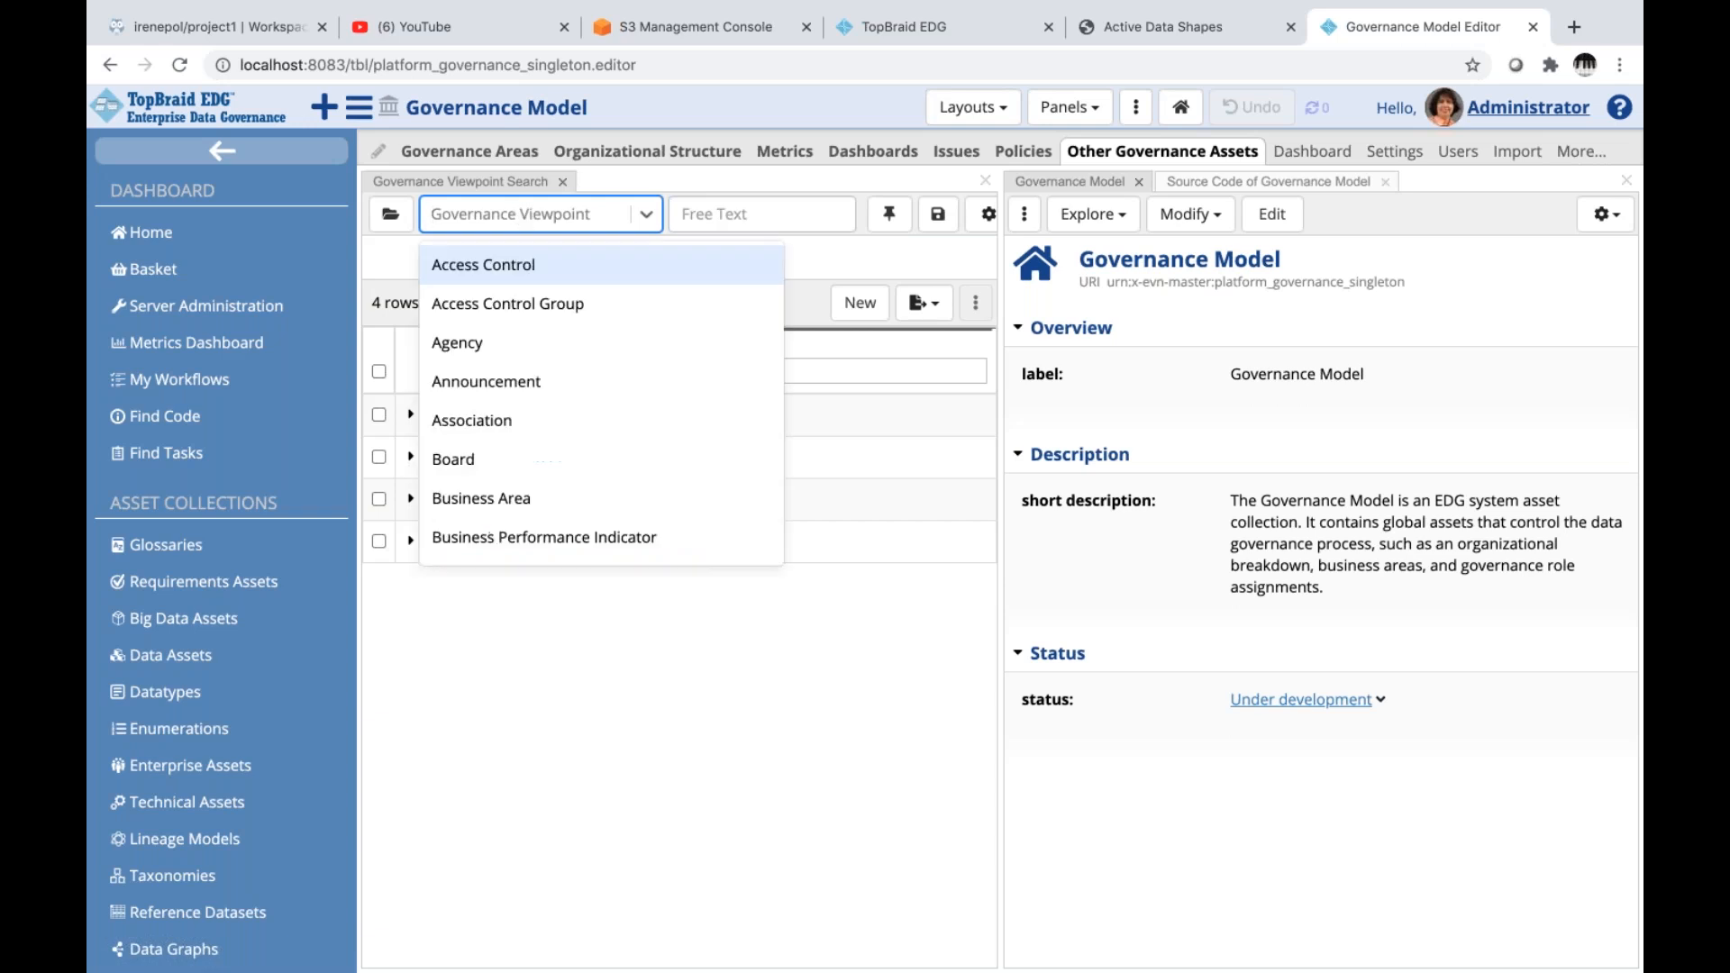
{"action": "type", "text": "an"}
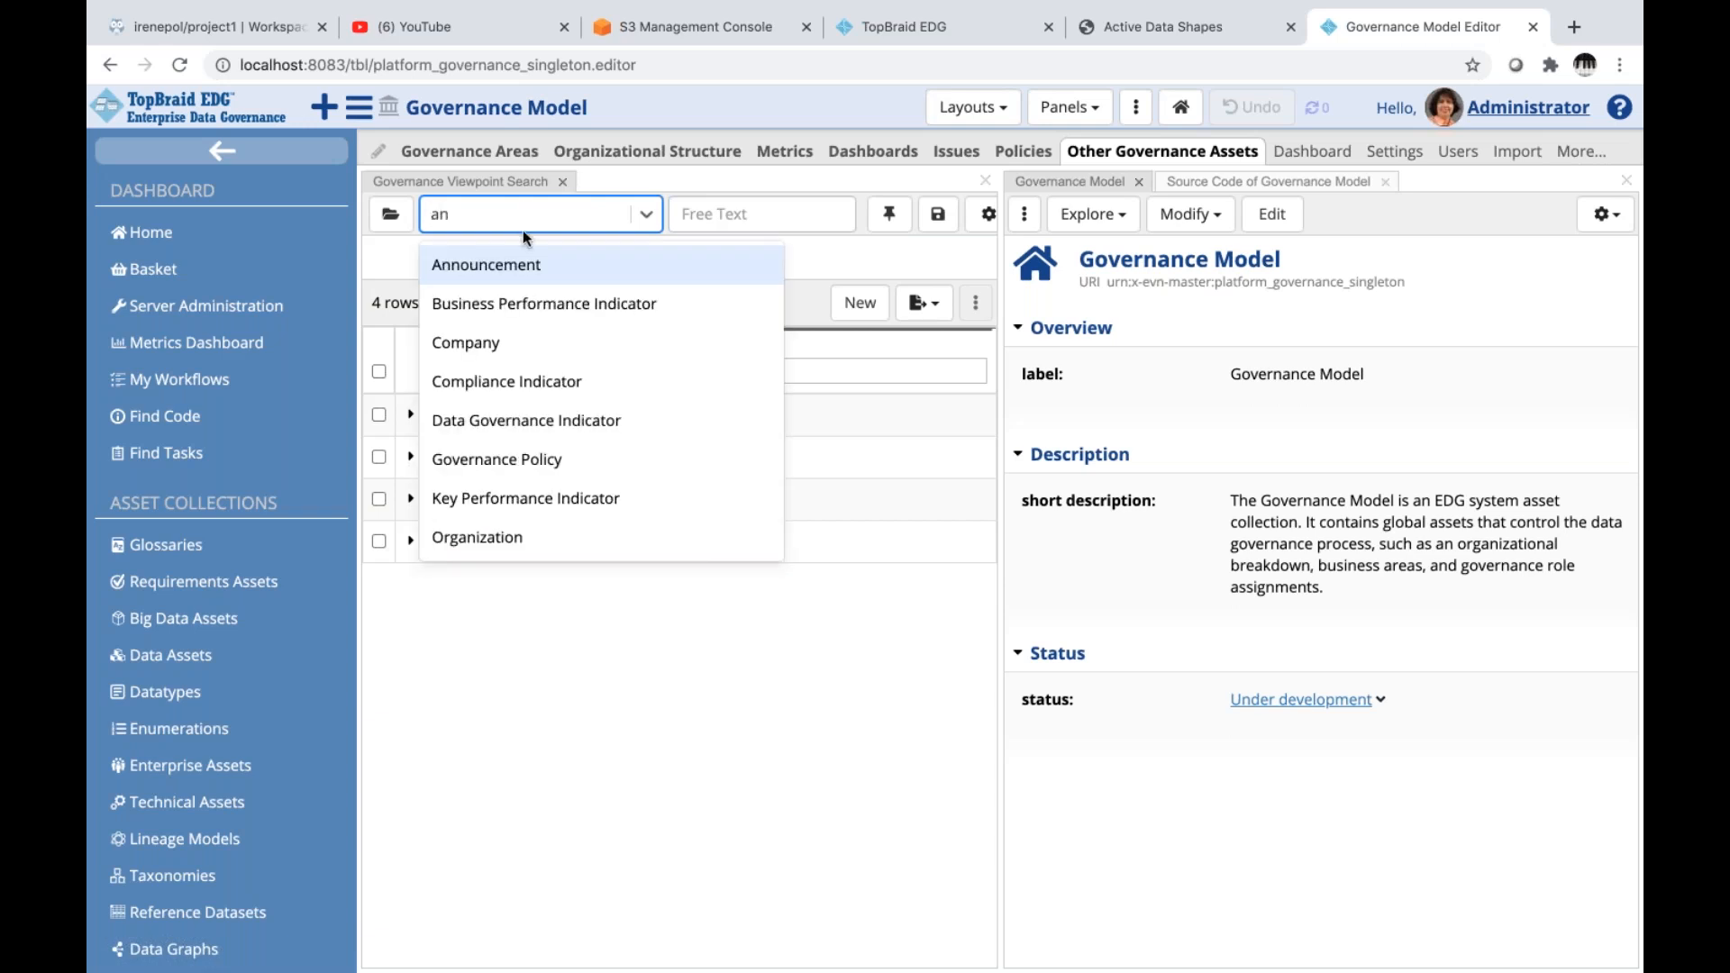
{"action": "left_click", "coordinate": [517, 267]}
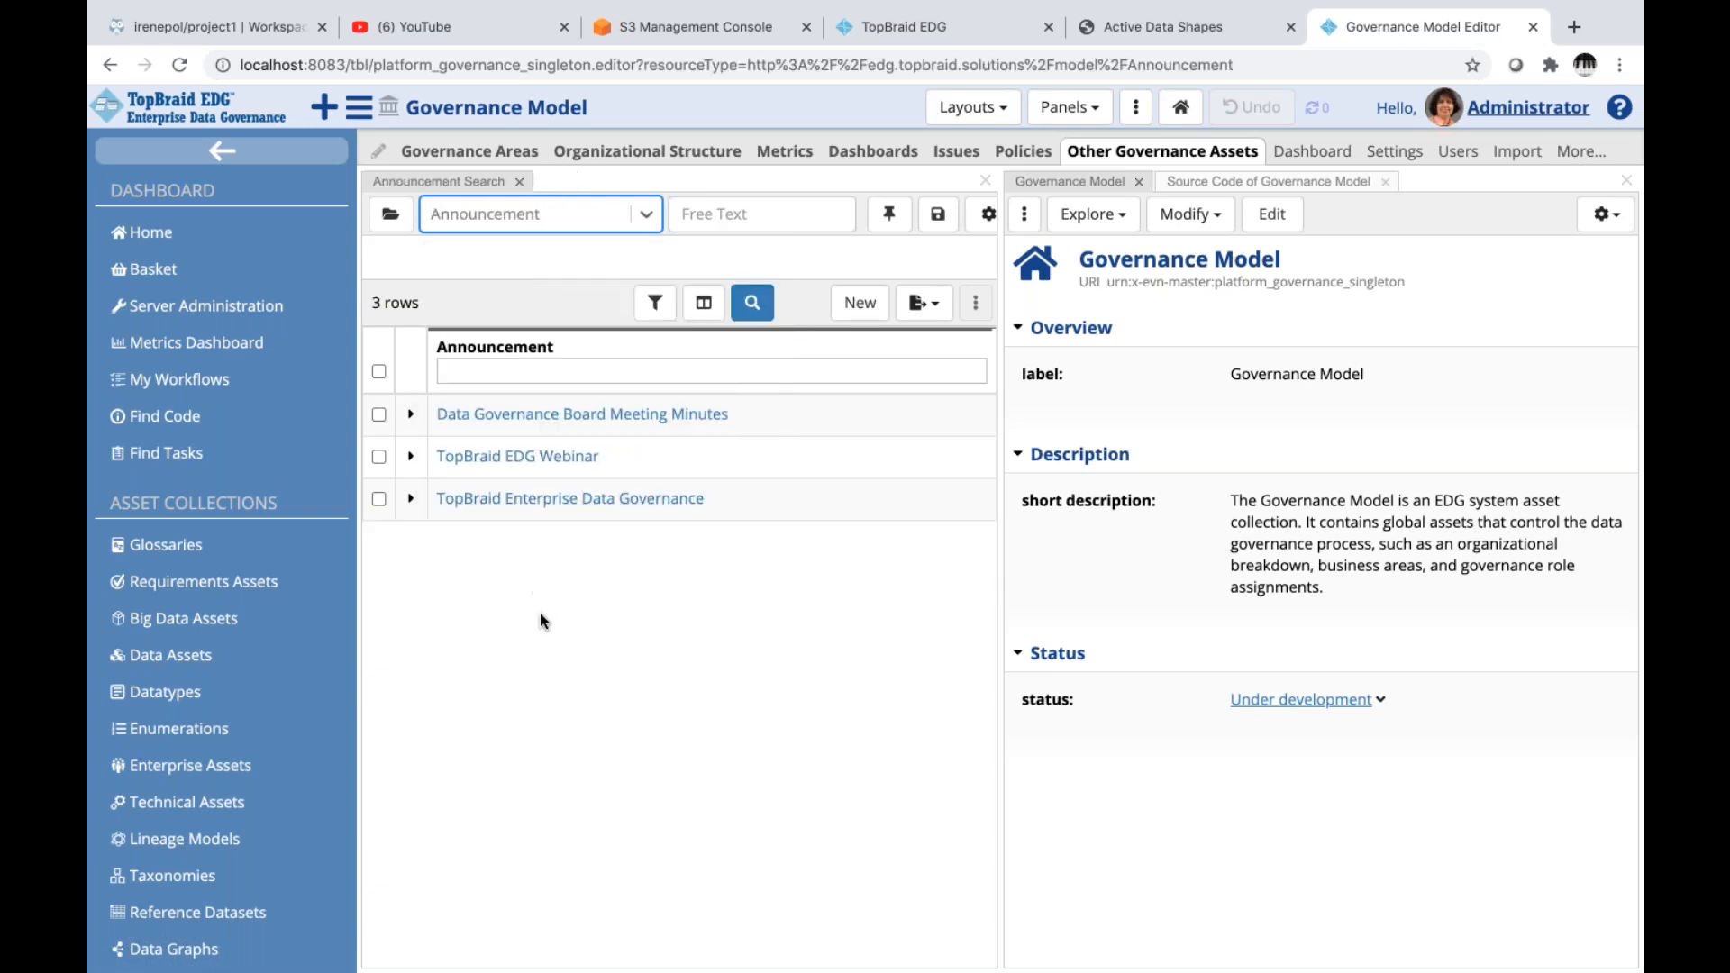
{"action": "left_click", "coordinate": [223, 151]}
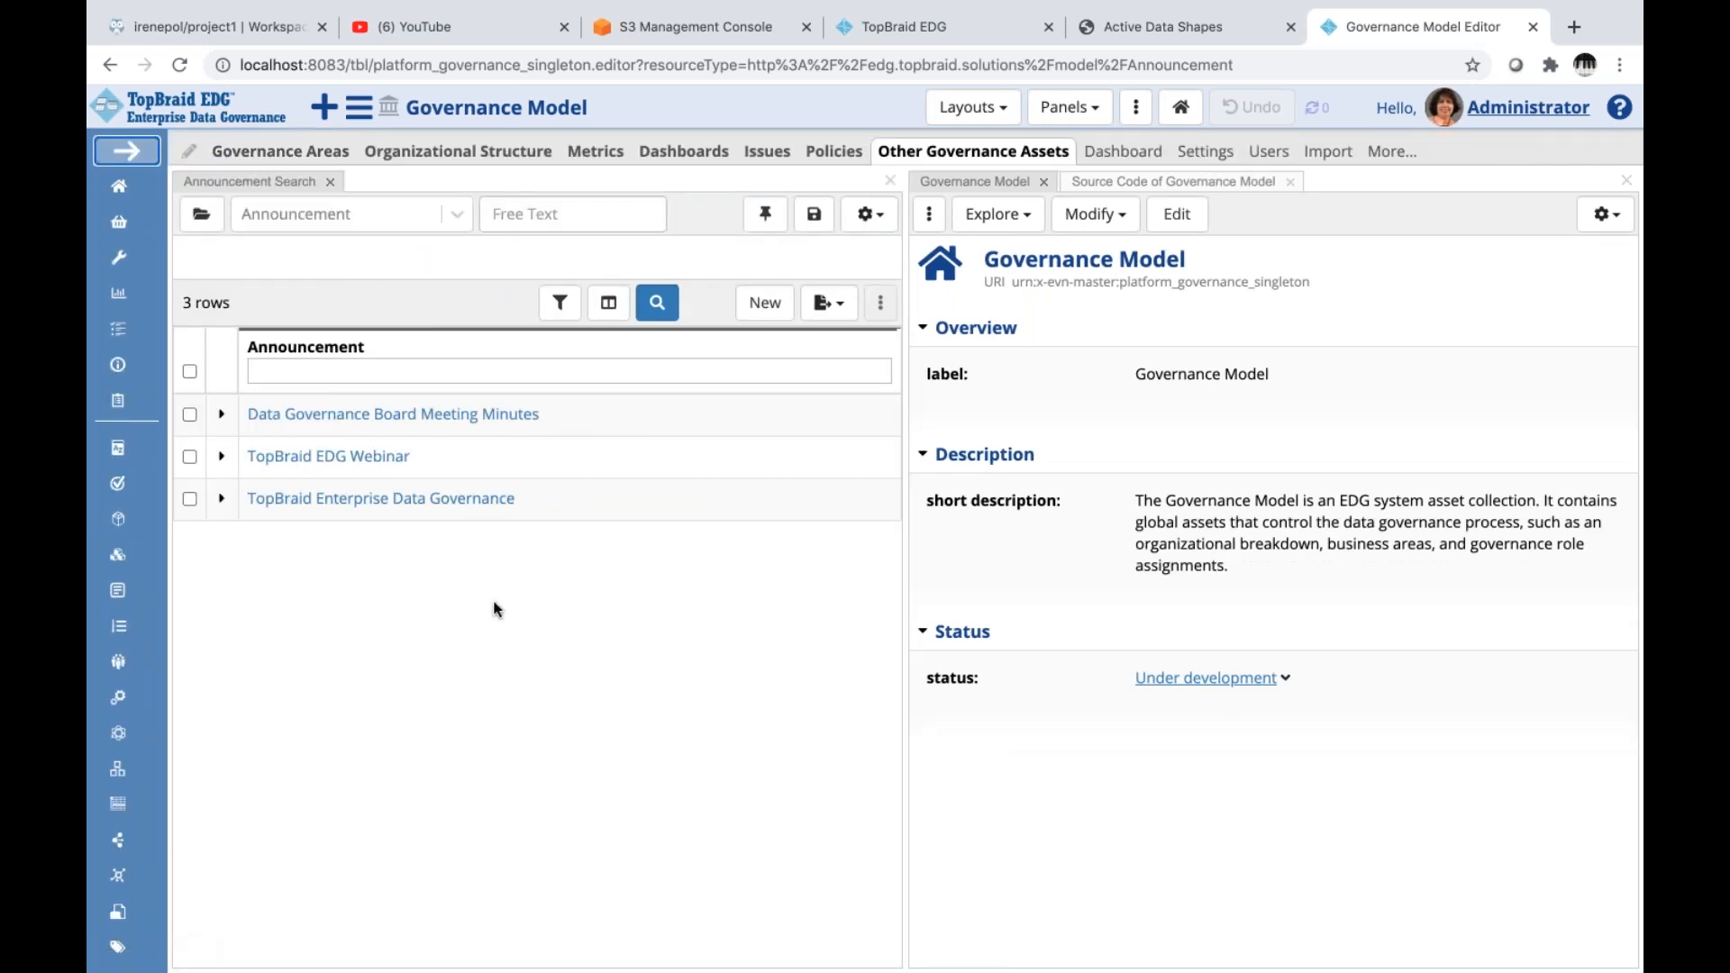
Review the properties of the TopBraid Enterprise Data Governance, TopBraid EDG Webinar and Data Governance Board Meeting Minutes announcements
{"action": "left_click", "coordinate": [451, 512]}
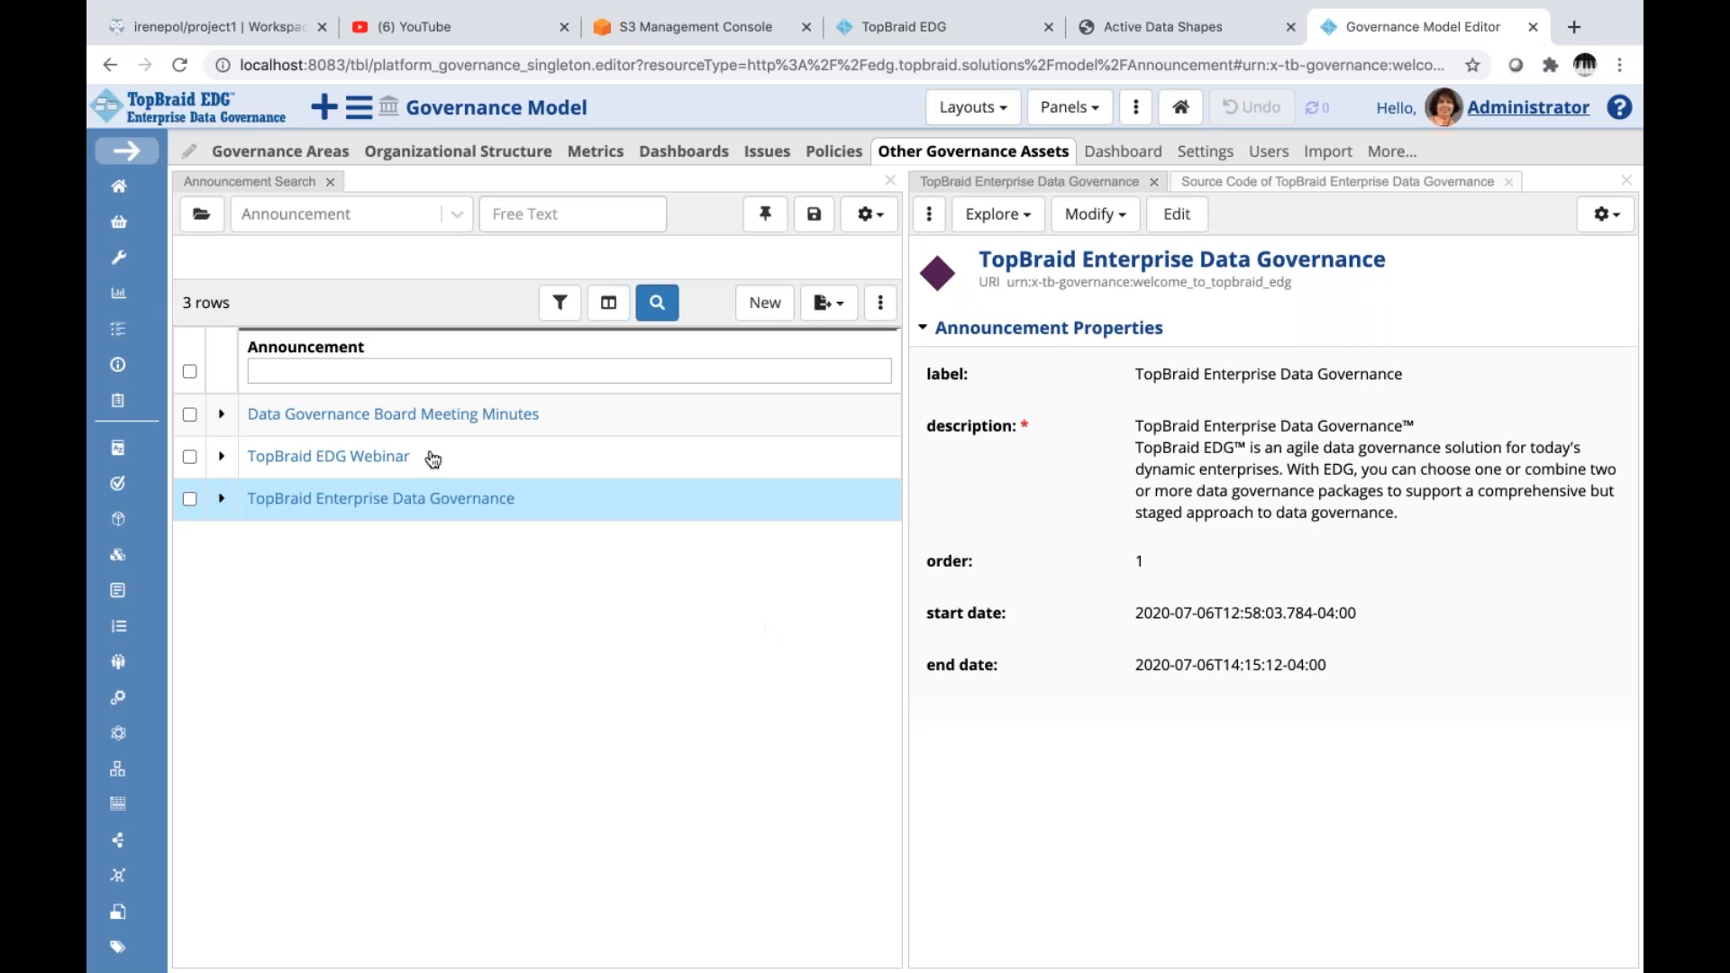
{"action": "left_click", "coordinate": [405, 466]}
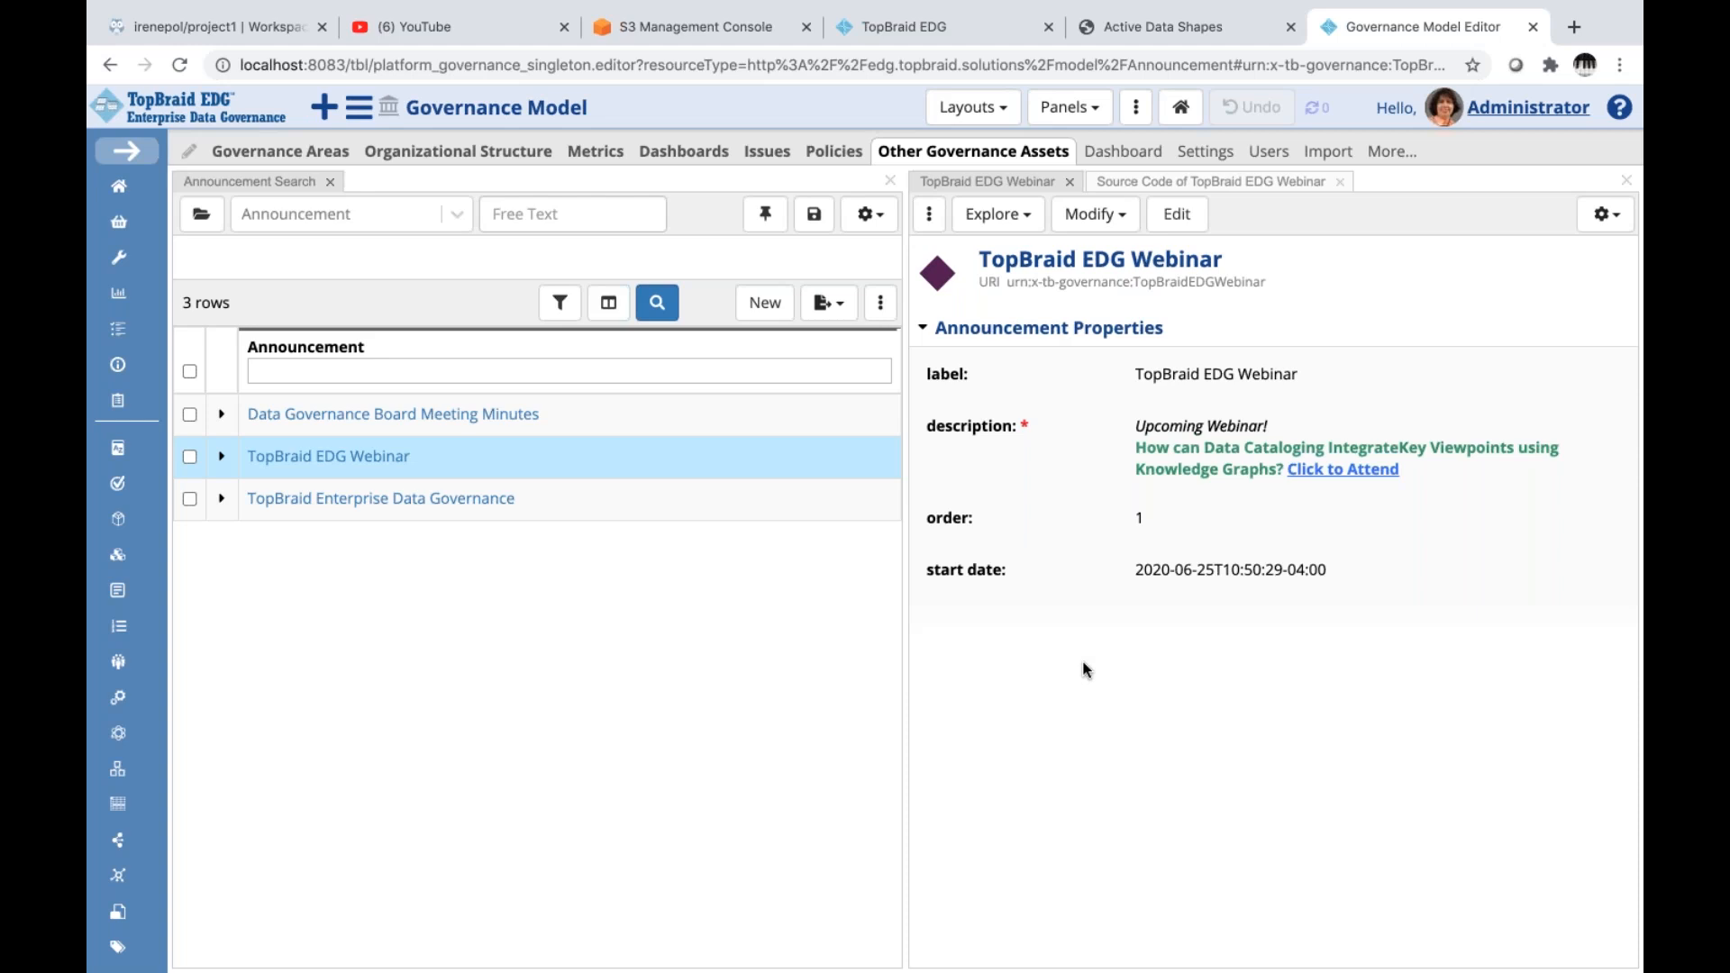
{"action": "left_click", "coordinate": [525, 422]}
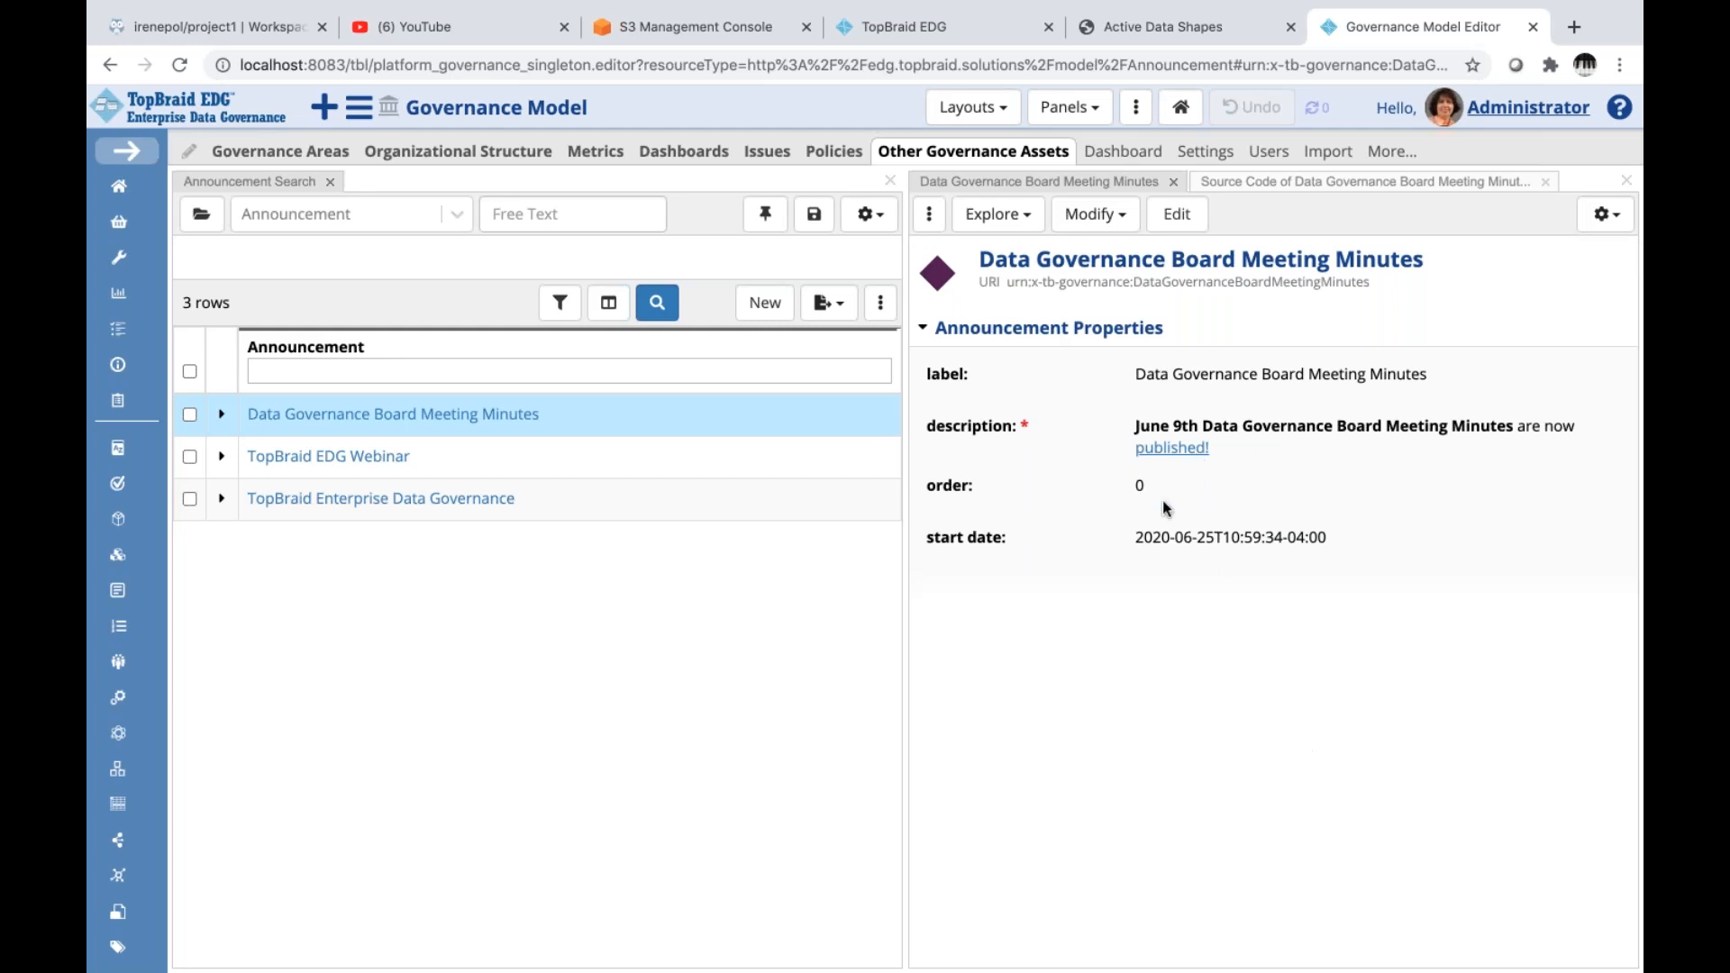
{"action": "left_click", "coordinate": [491, 461]}
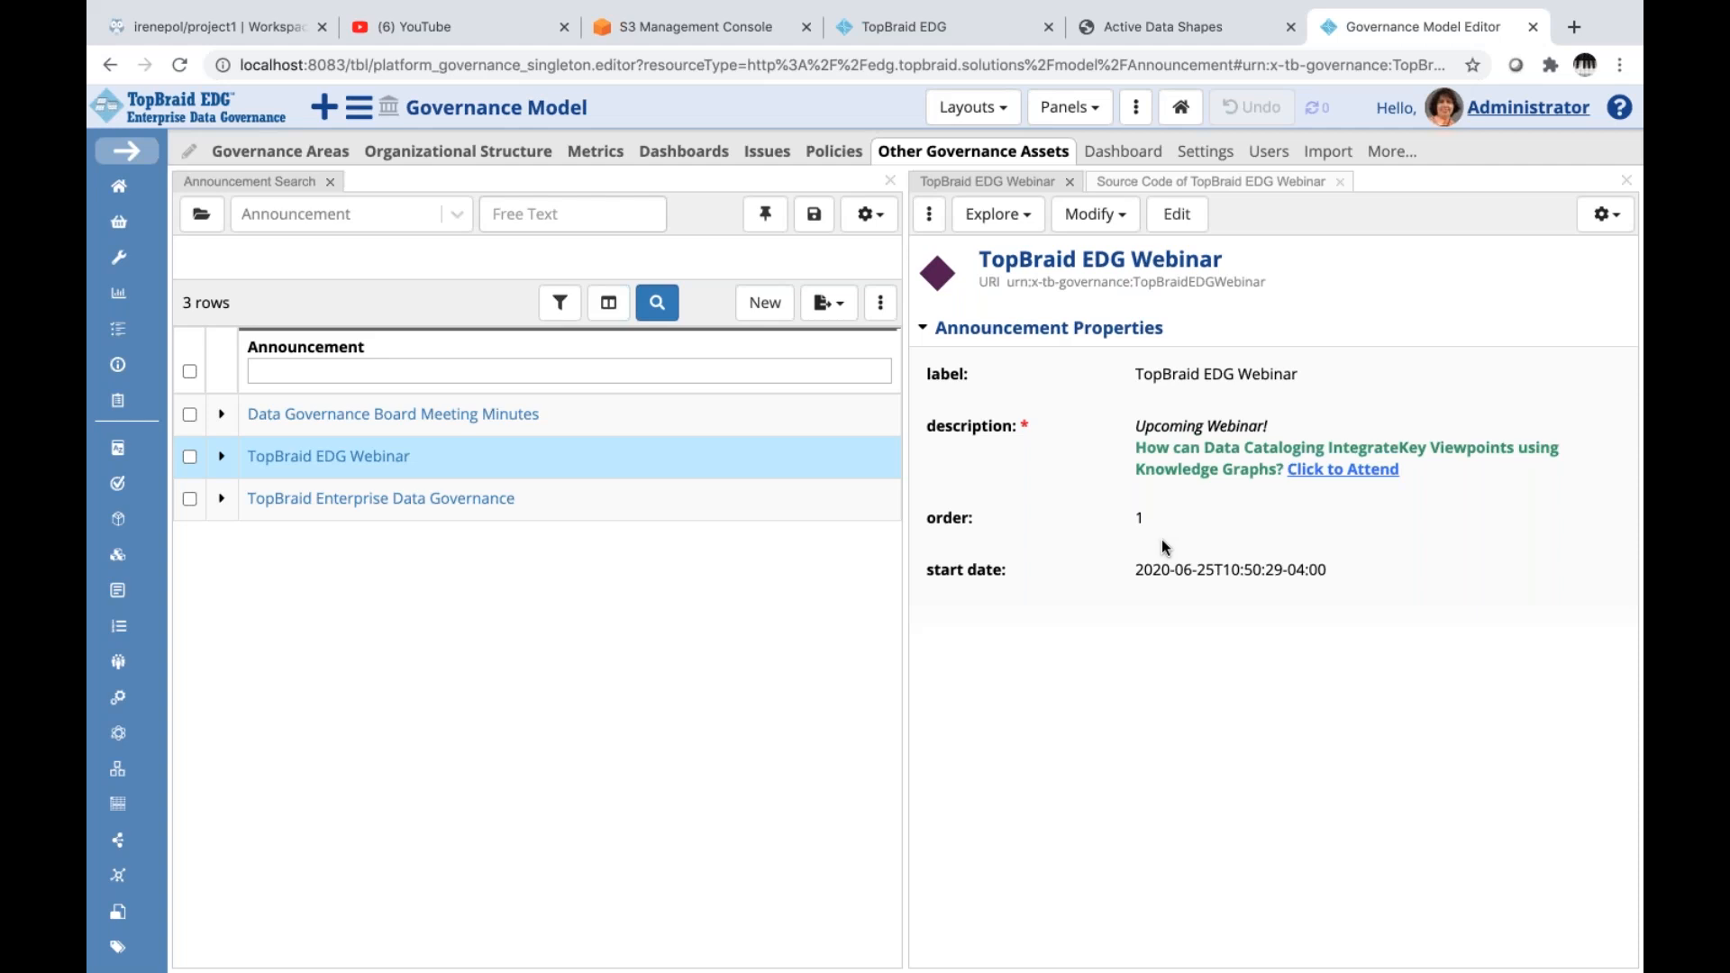
From the home page, view the list of workflows requiring attention and return to the home page
{"action": "left_click", "coordinate": [201, 115]}
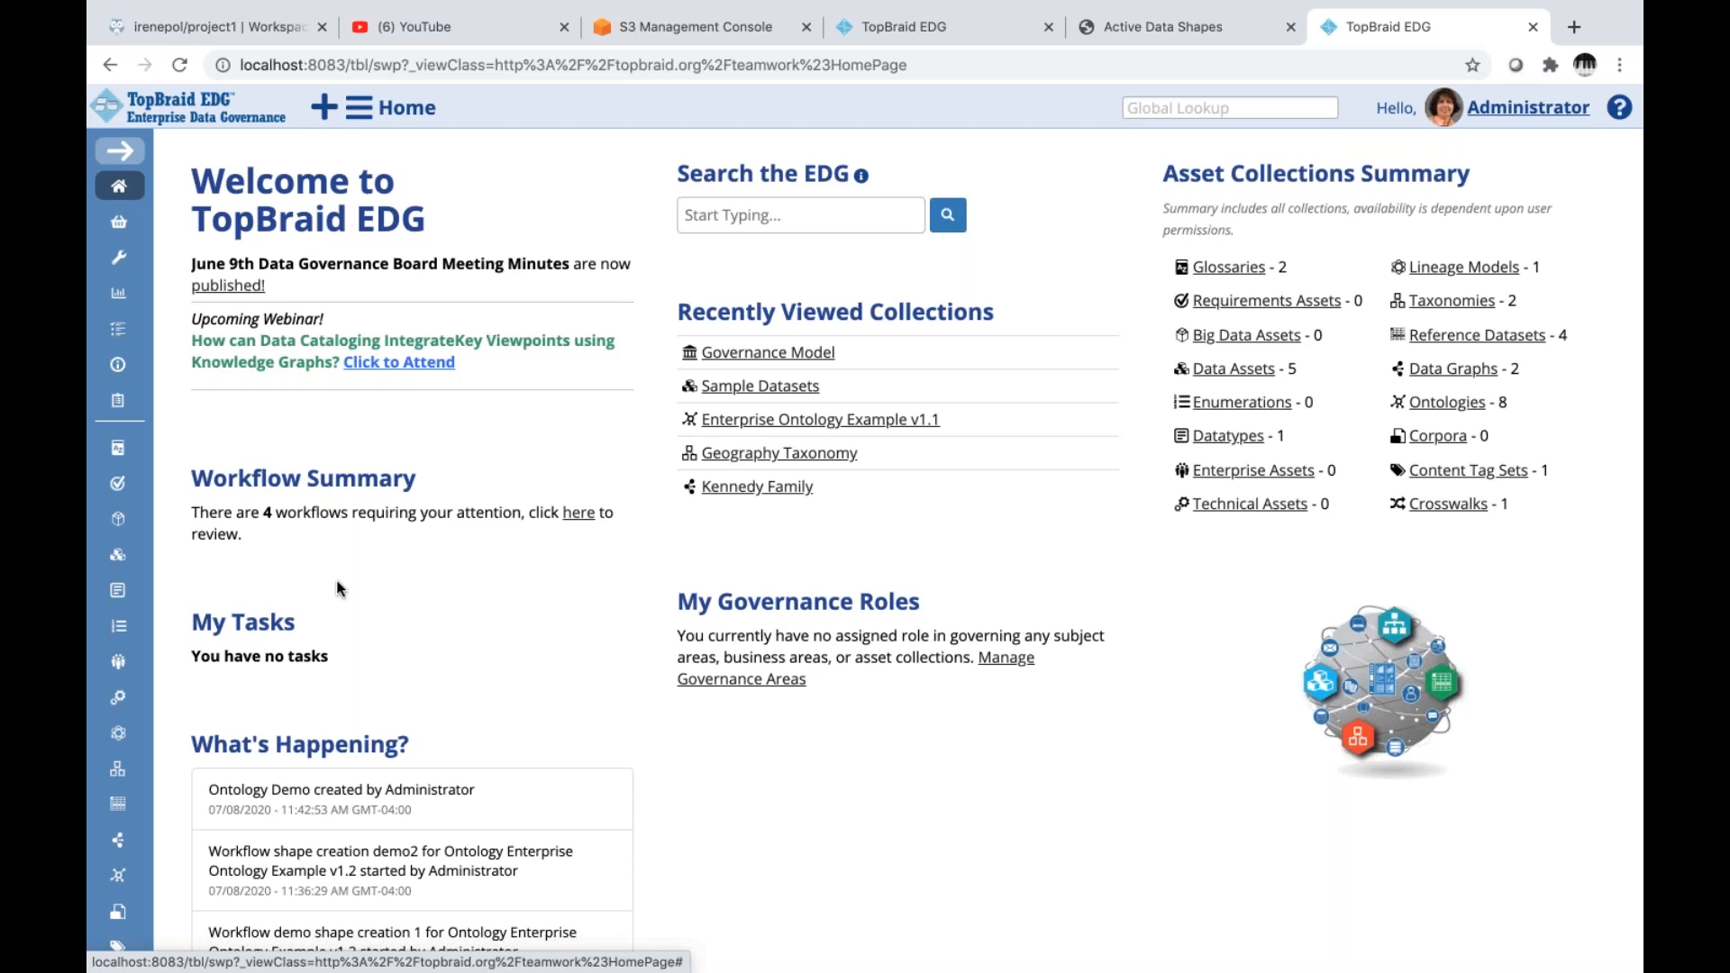
{"action": "left_click", "coordinate": [577, 514]}
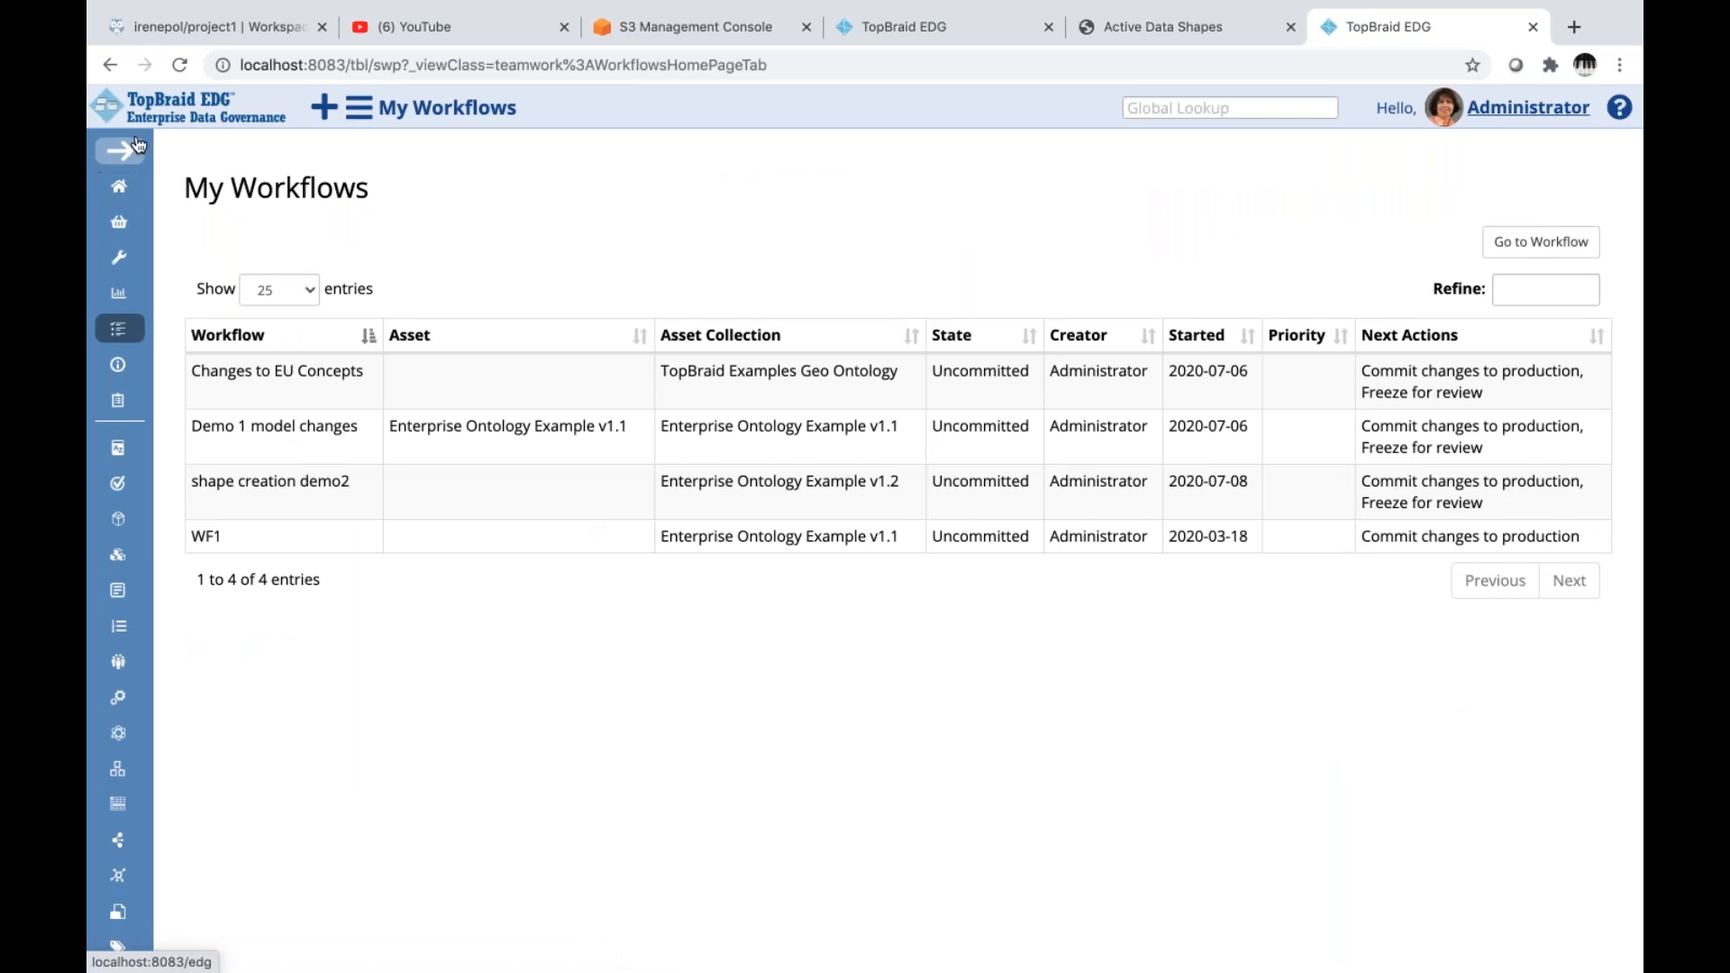
{"action": "left_click", "coordinate": [108, 66]}
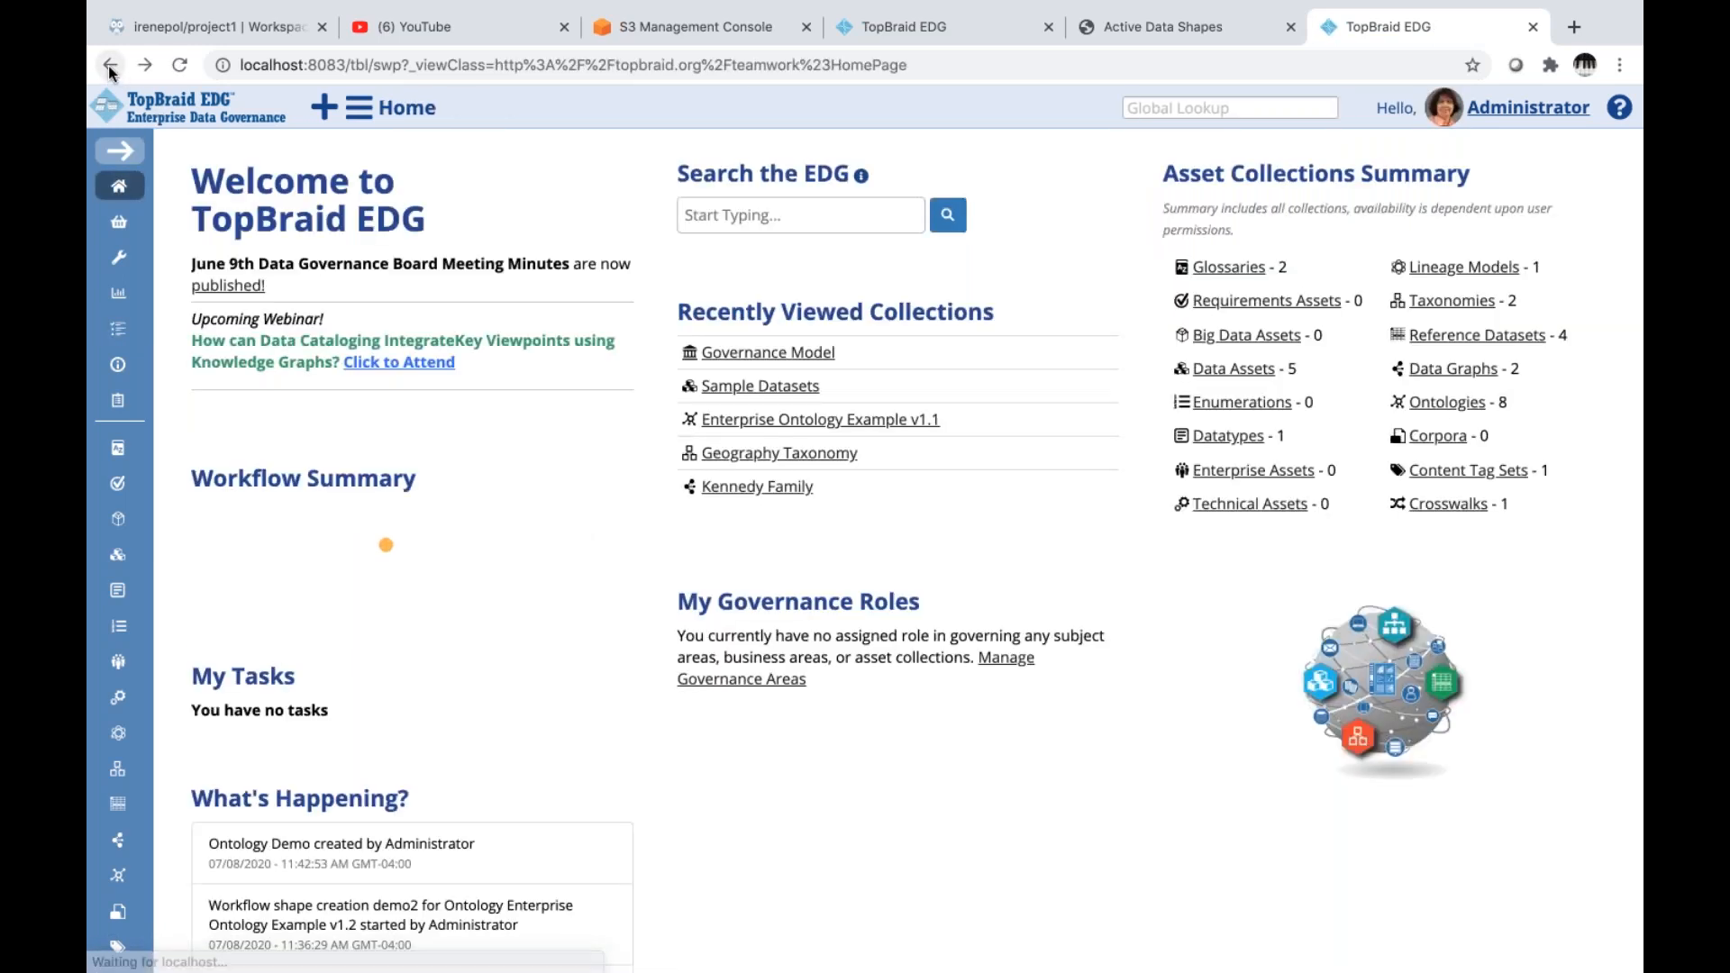
Look through the older What's Happening entries on the home page and return to the newest ones
{"action": "scroll", "coordinate": [511, 590], "scroll_direction": "down", "scroll_amount": 3}
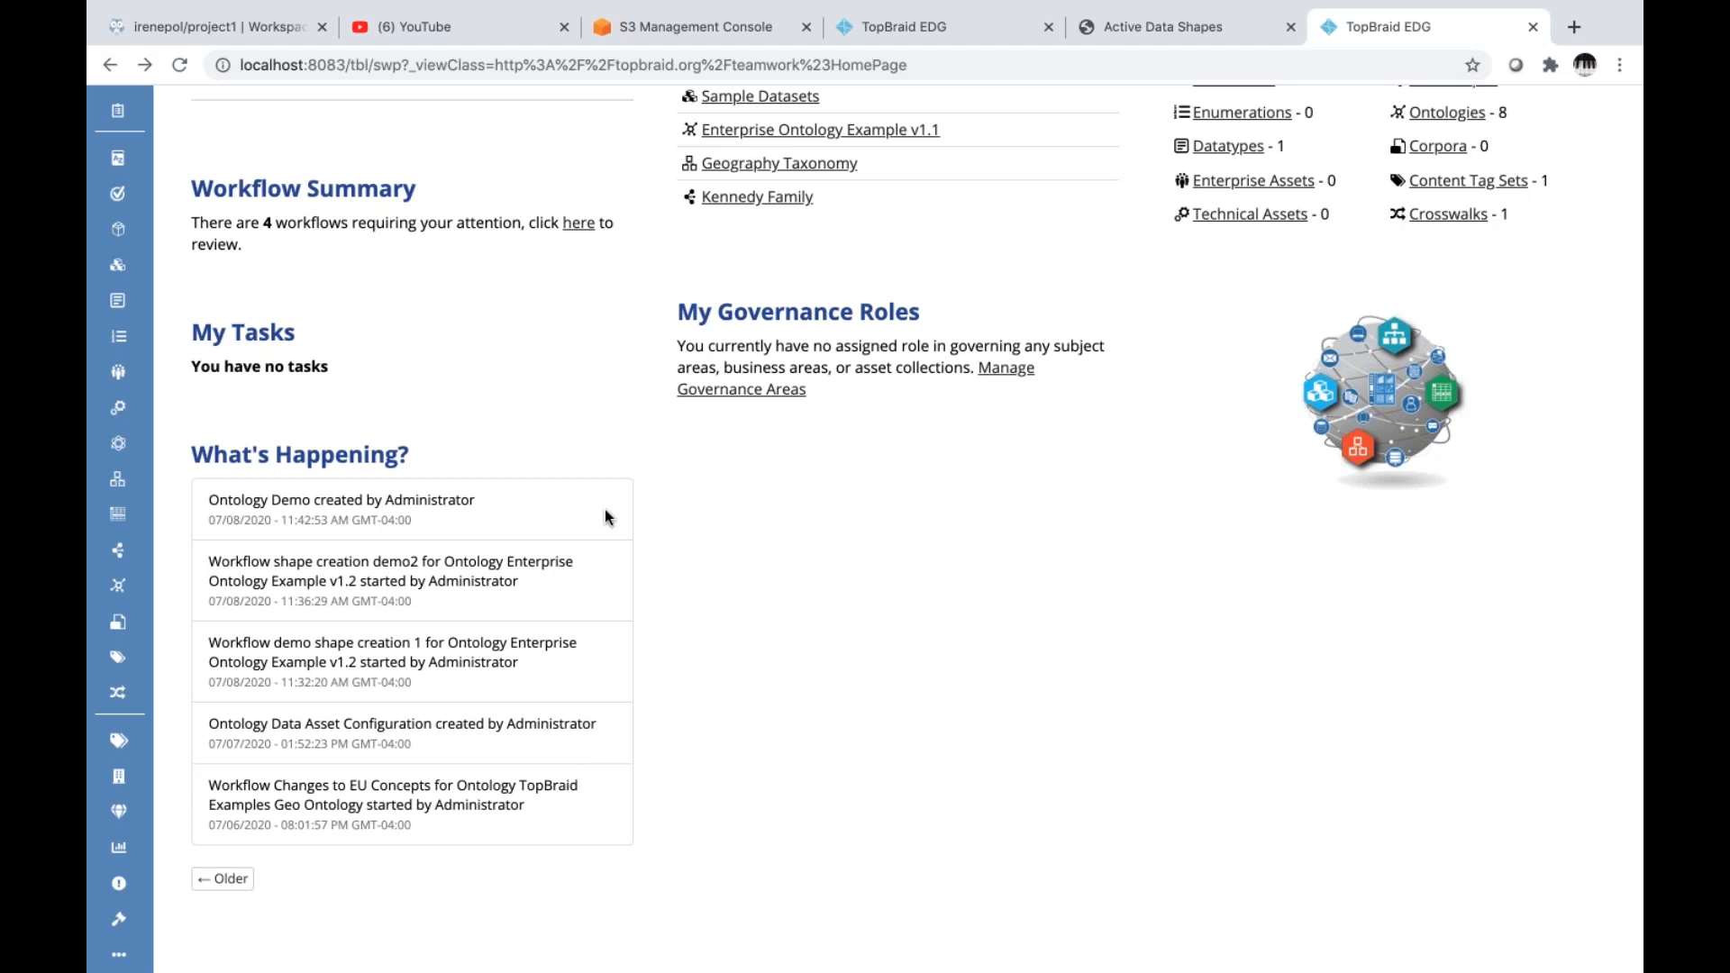
{"action": "left_click", "coordinate": [231, 883]}
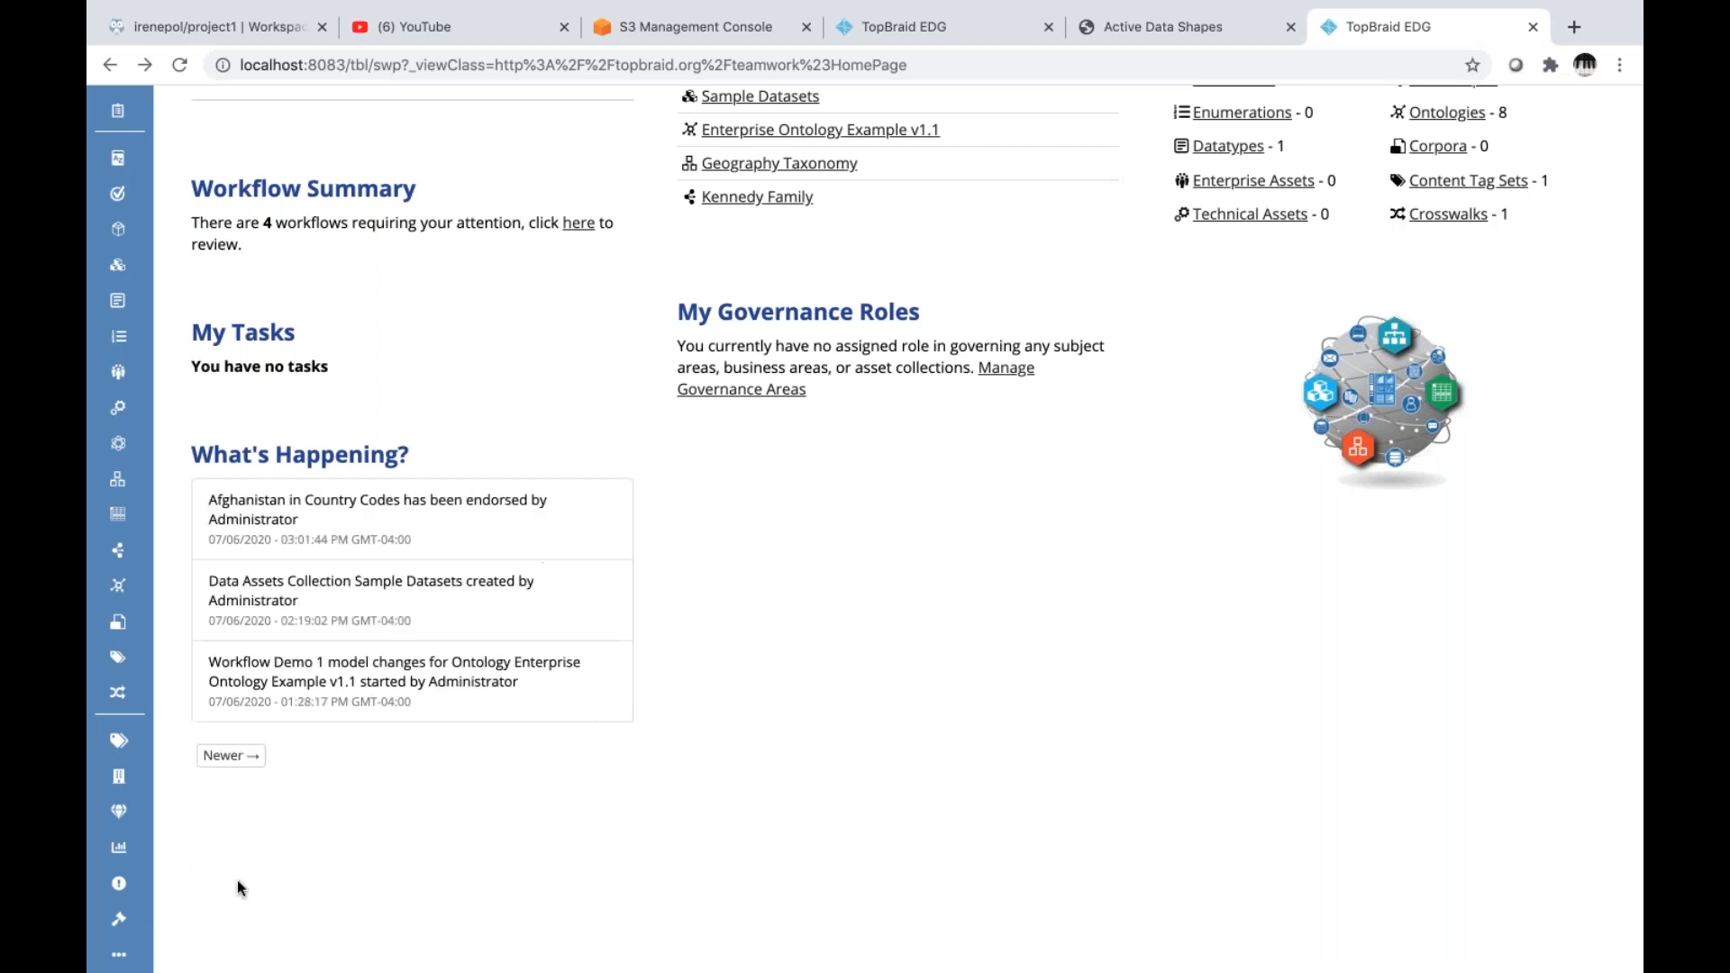
{"action": "left_click", "coordinate": [225, 762]}
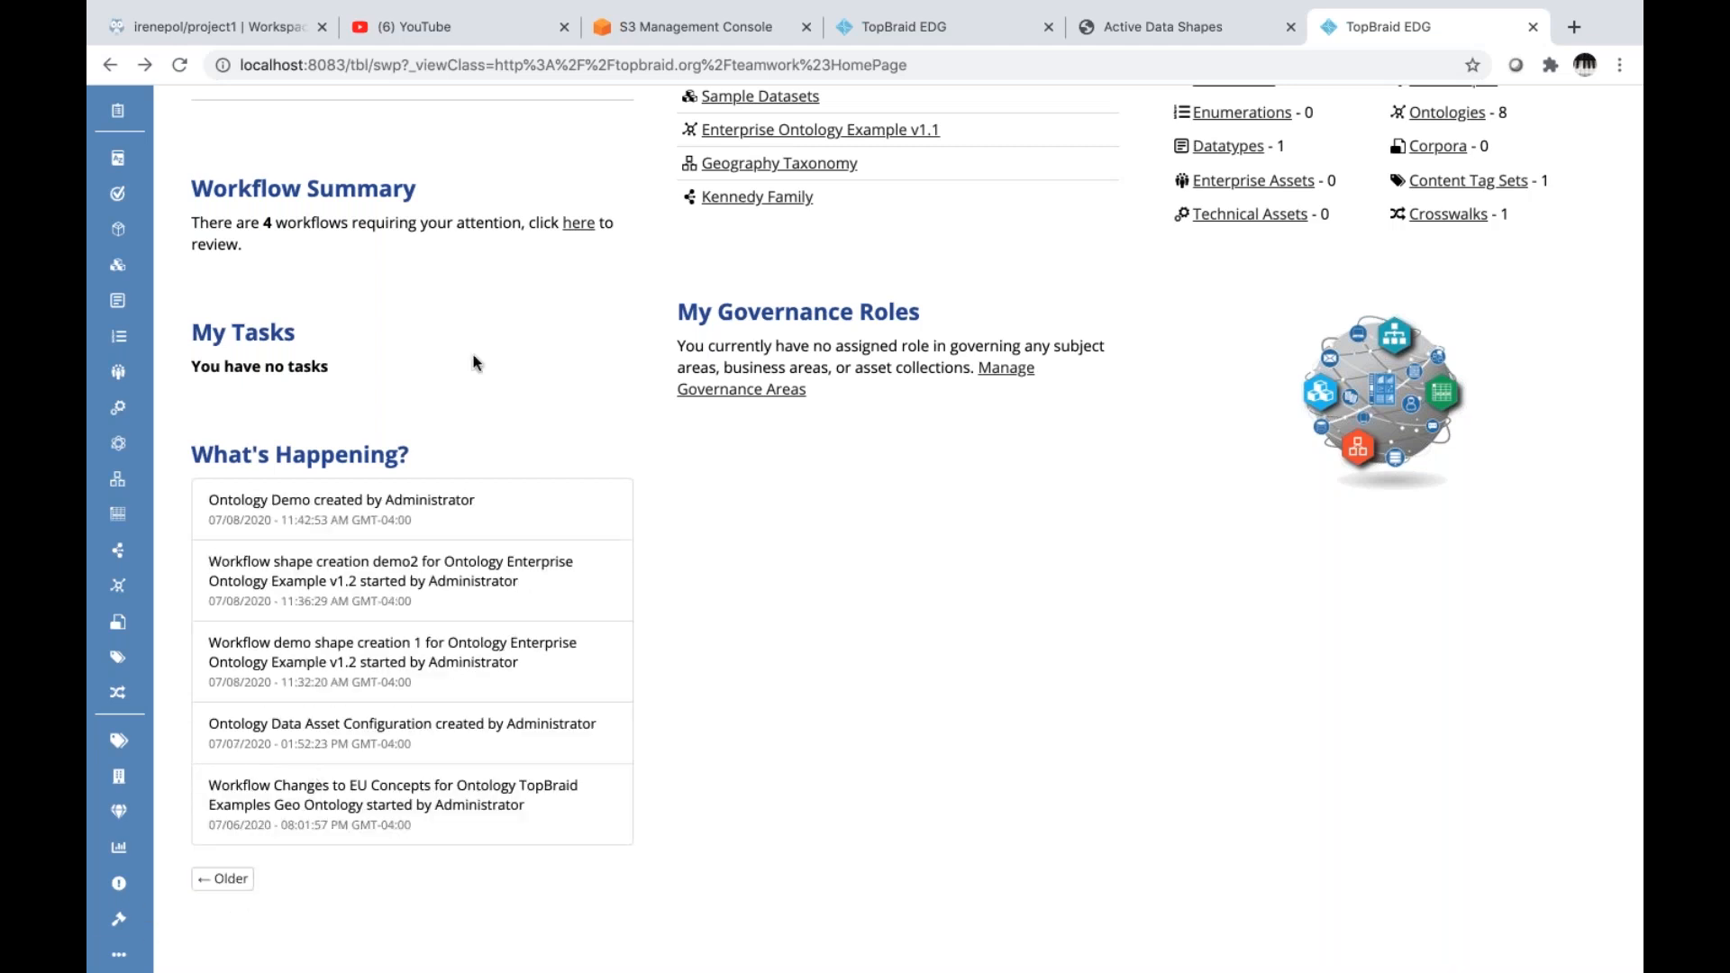
{"action": "scroll", "coordinate": [687, 728], "scroll_direction": "up", "scroll_amount": 5}
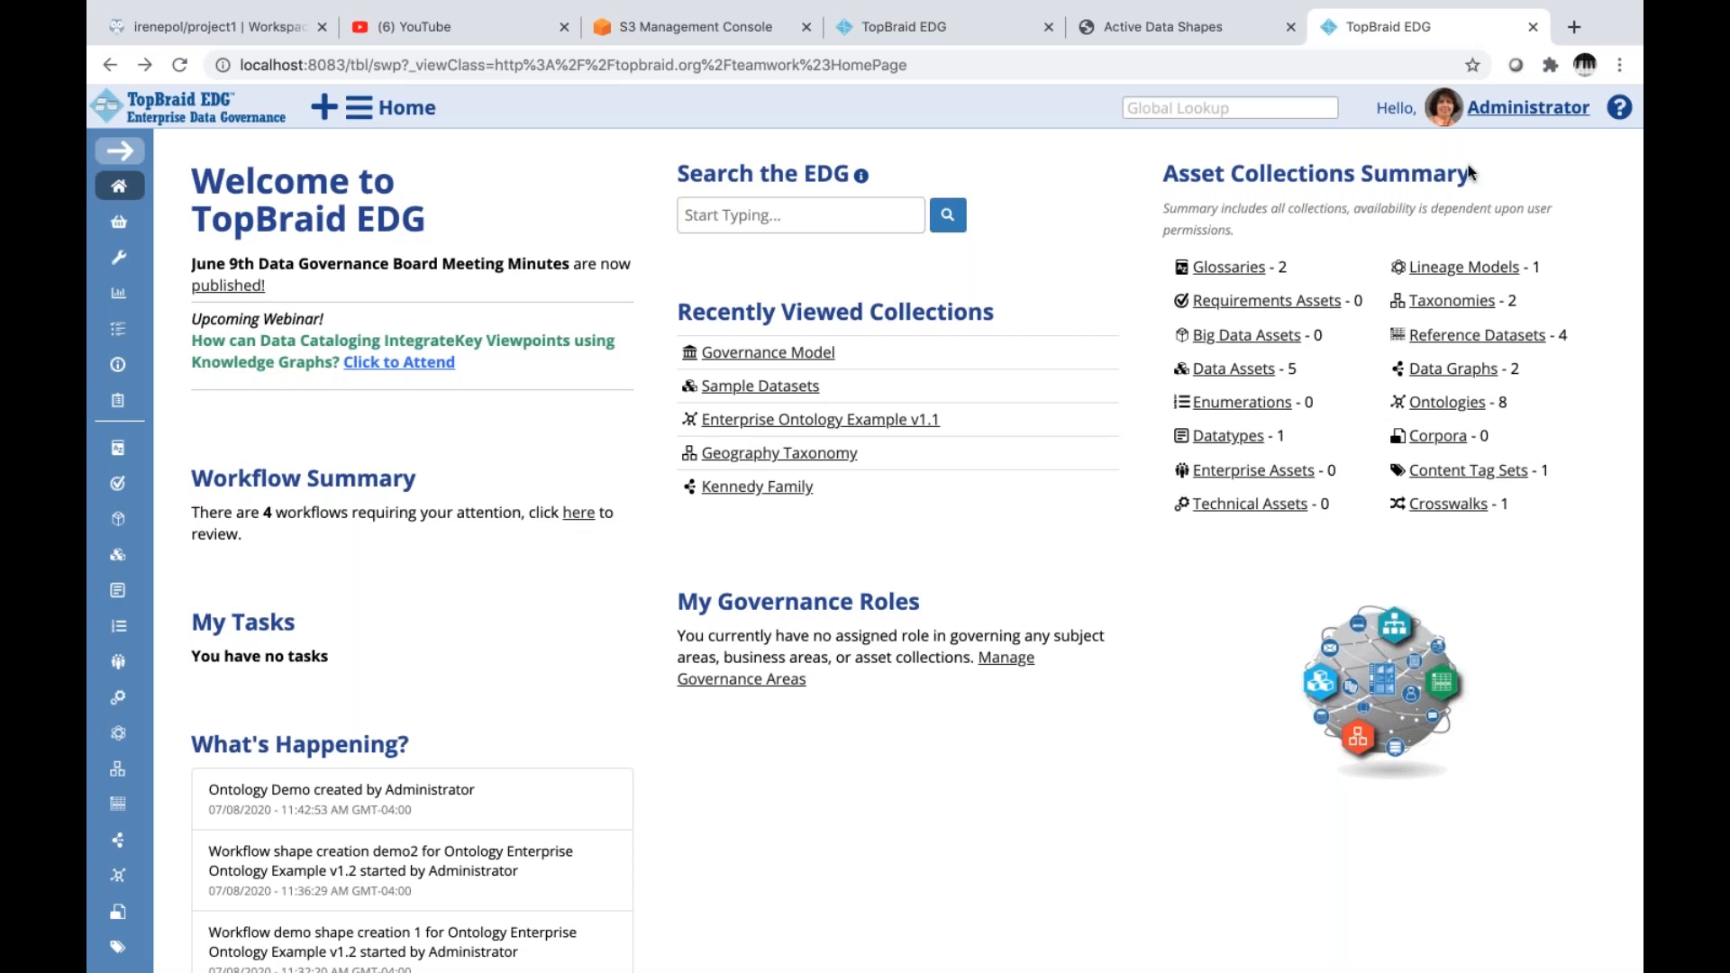
Open the Administrator's user page and review its settings, landing page gadgets and governance roles
{"action": "left_click", "coordinate": [1497, 120]}
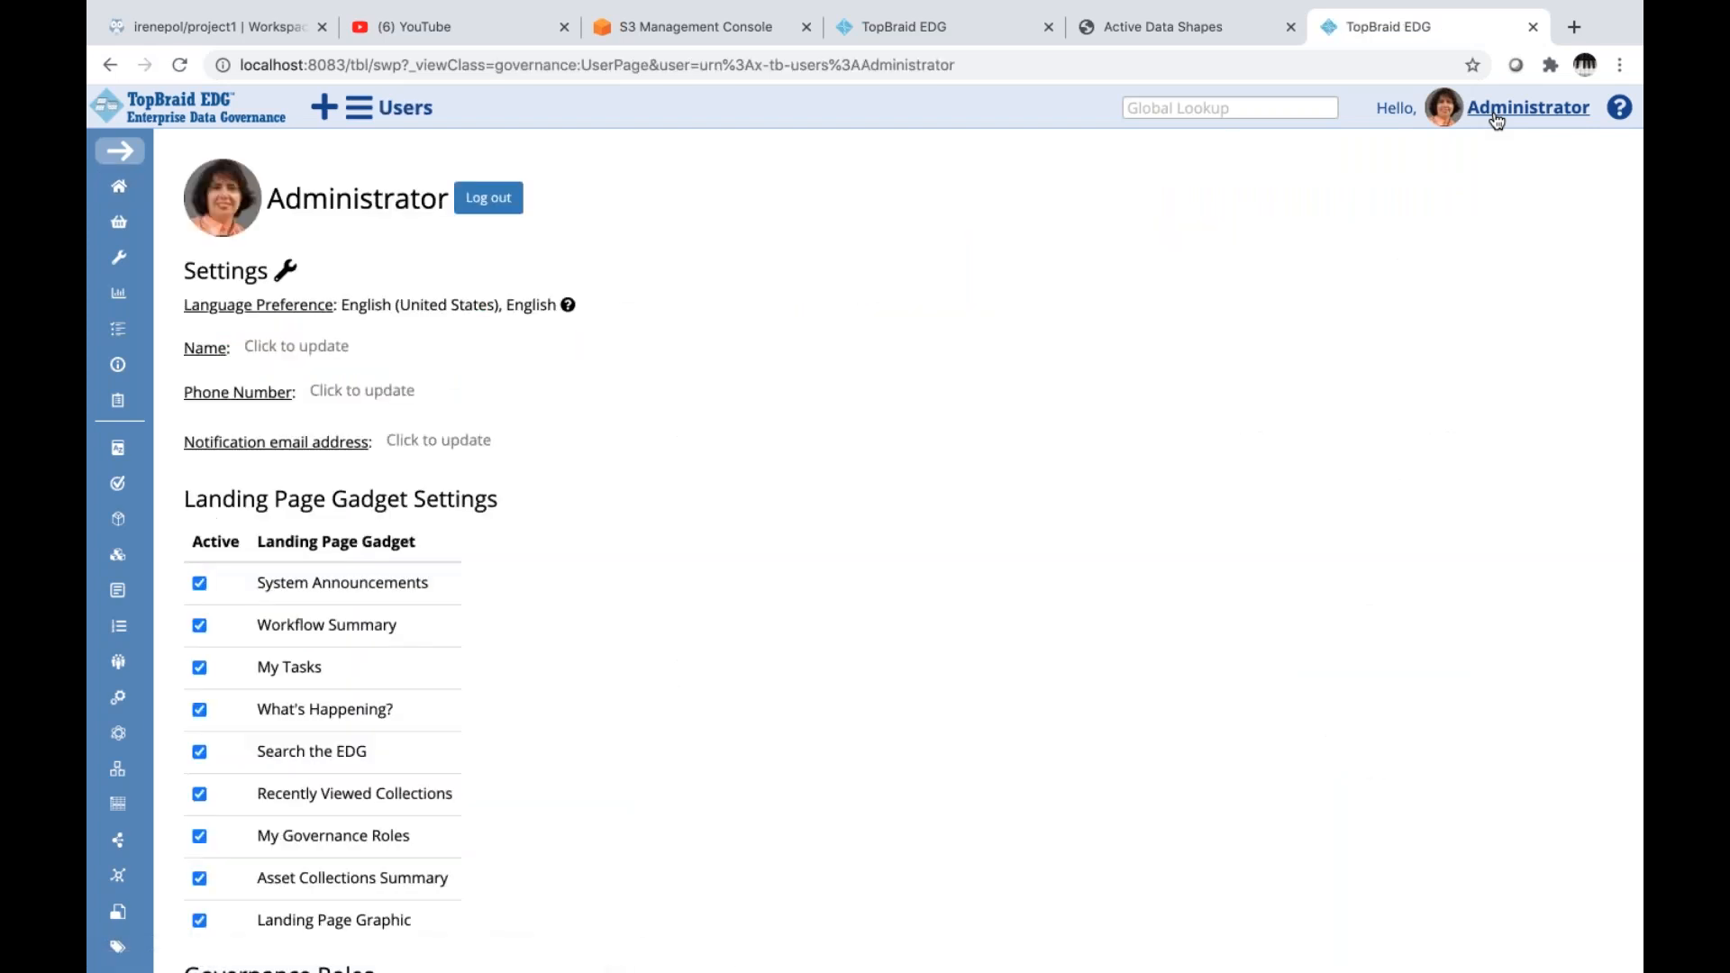
{"action": "scroll", "coordinate": [898, 489], "scroll_direction": "down", "scroll_amount": 5}
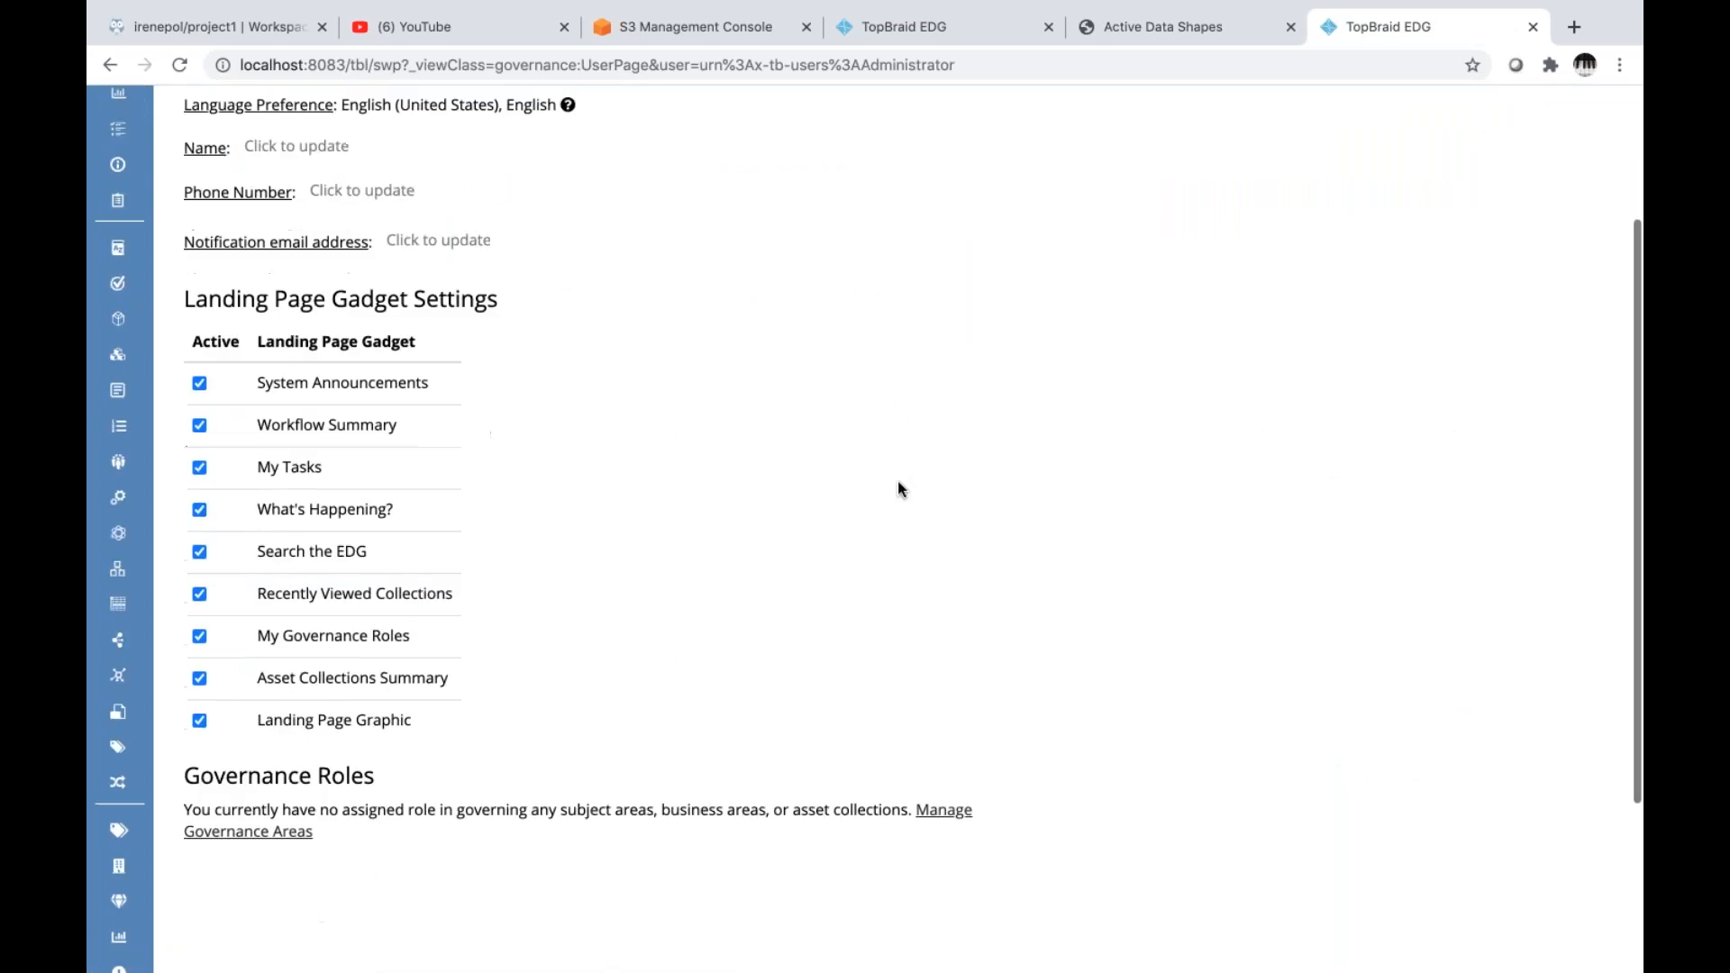
{"action": "scroll", "coordinate": [898, 490], "scroll_direction": "up", "scroll_amount": 4}
{"action": "scroll", "coordinate": [897, 490], "scroll_direction": "up", "scroll_amount": 1}
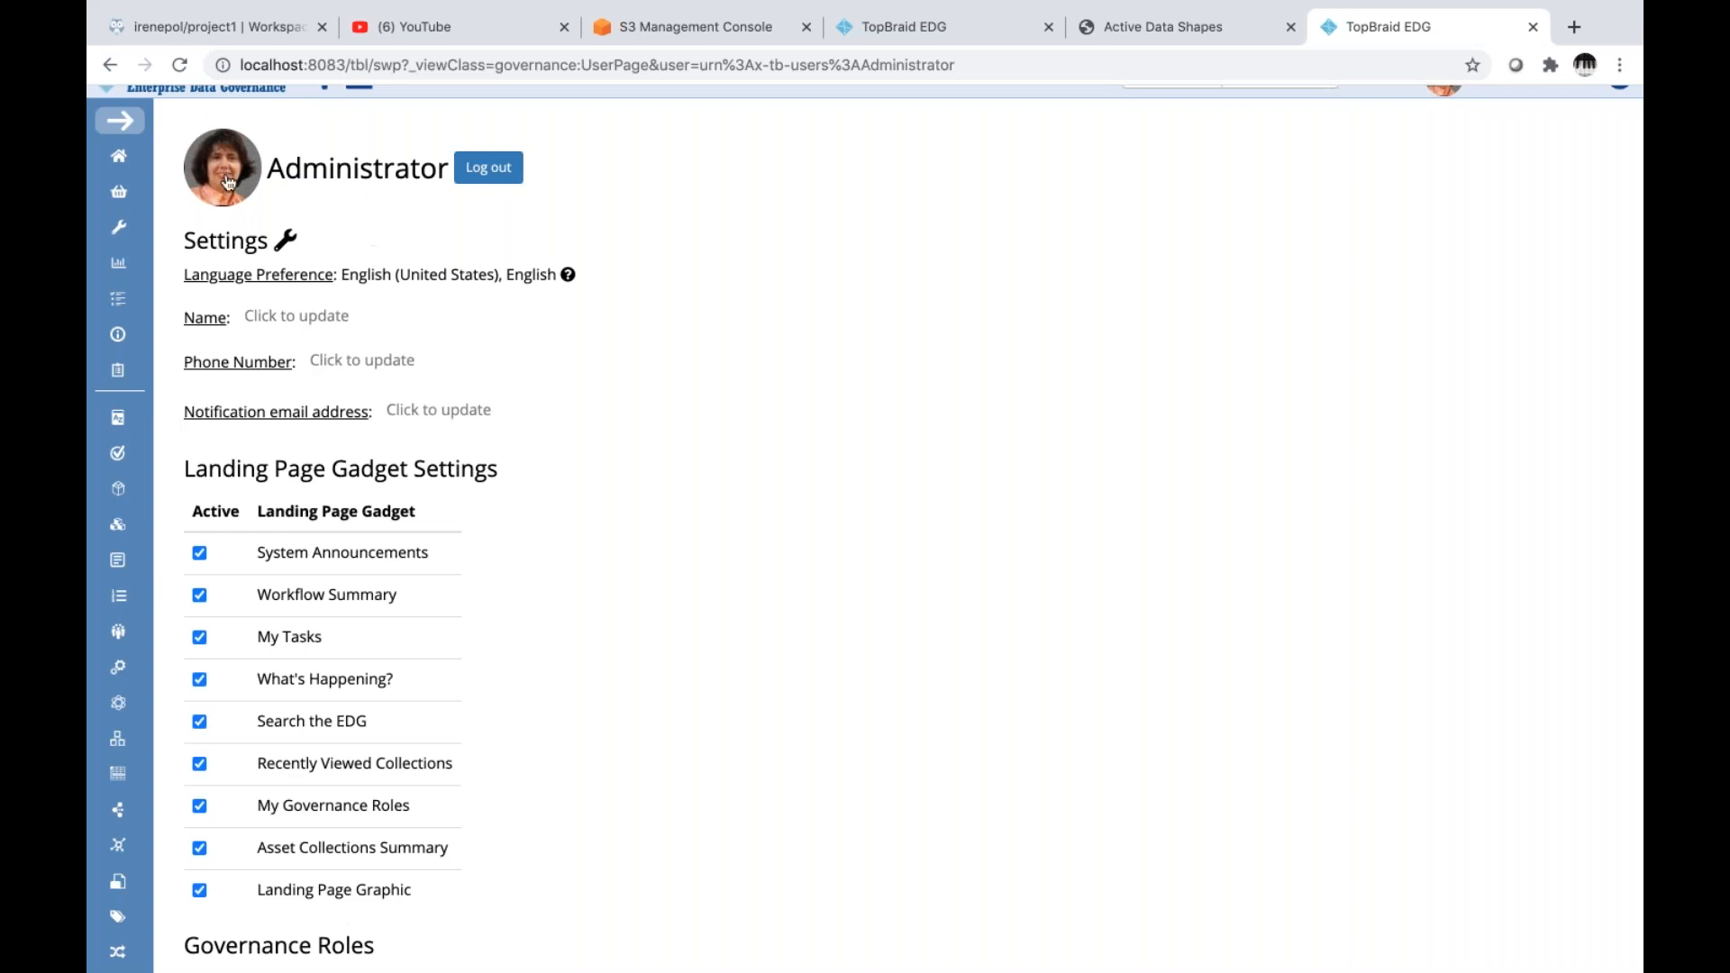
Try Data_bodyguard.png as the profile picture, scaling it down and centring the head in the crop frame, and close without saving
{"action": "mouse_move", "coordinate": [215, 179]}
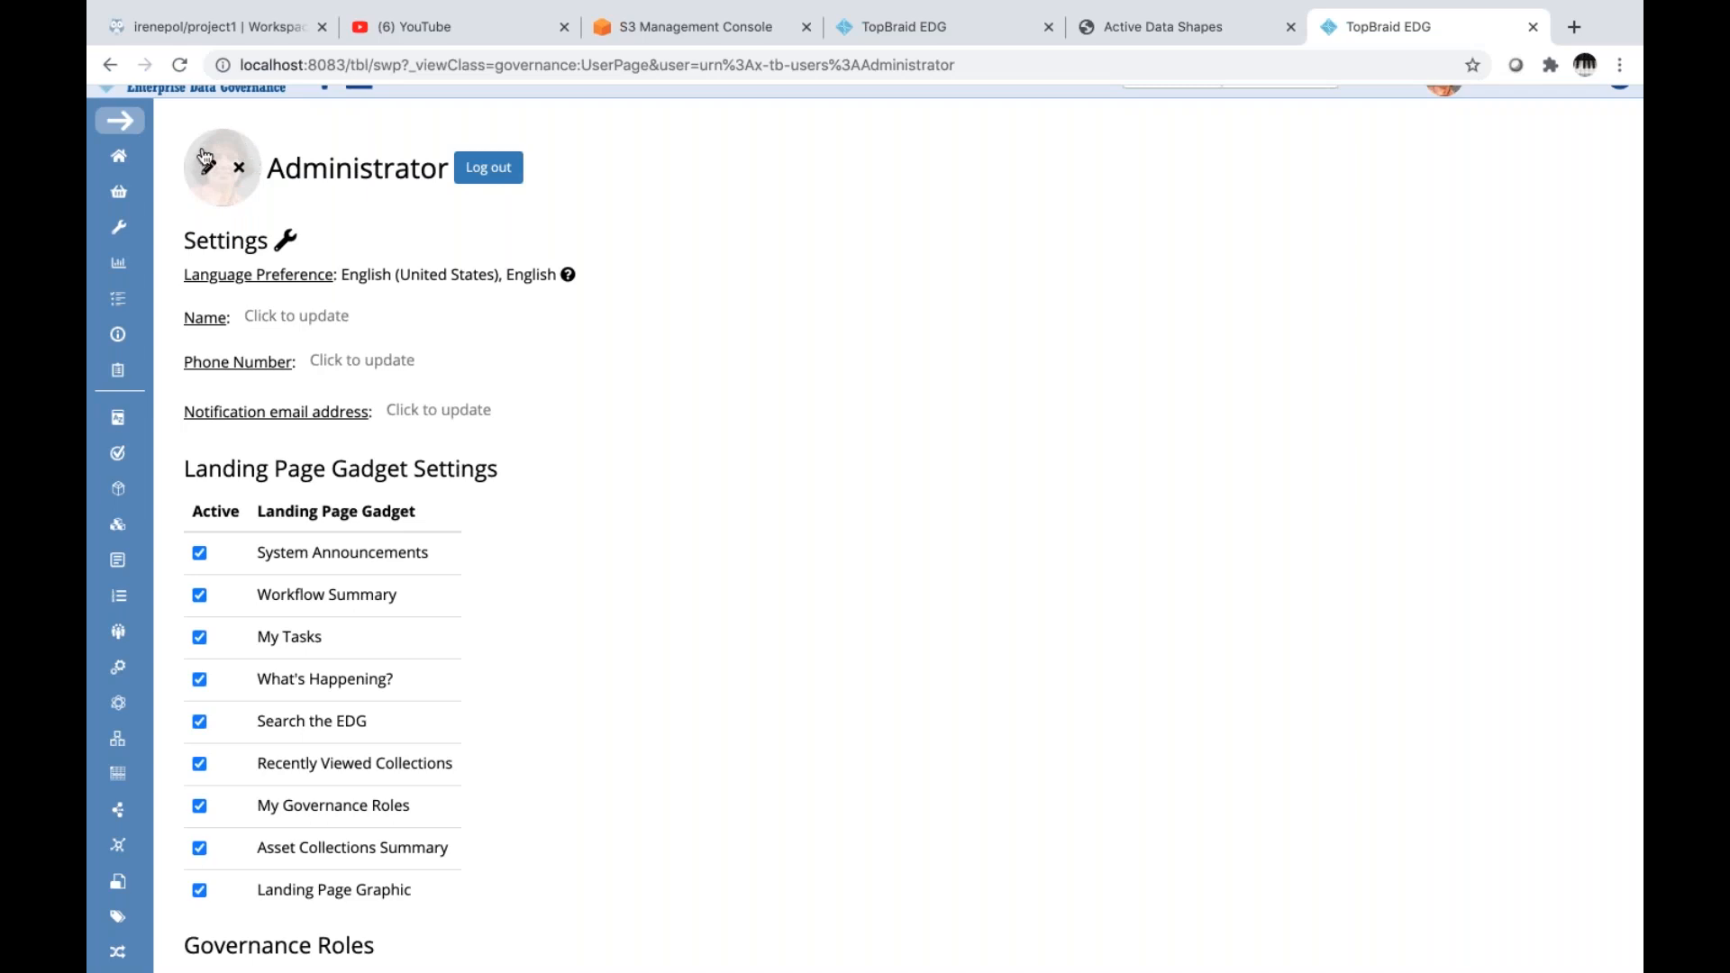
{"action": "left_click", "coordinate": [208, 167]}
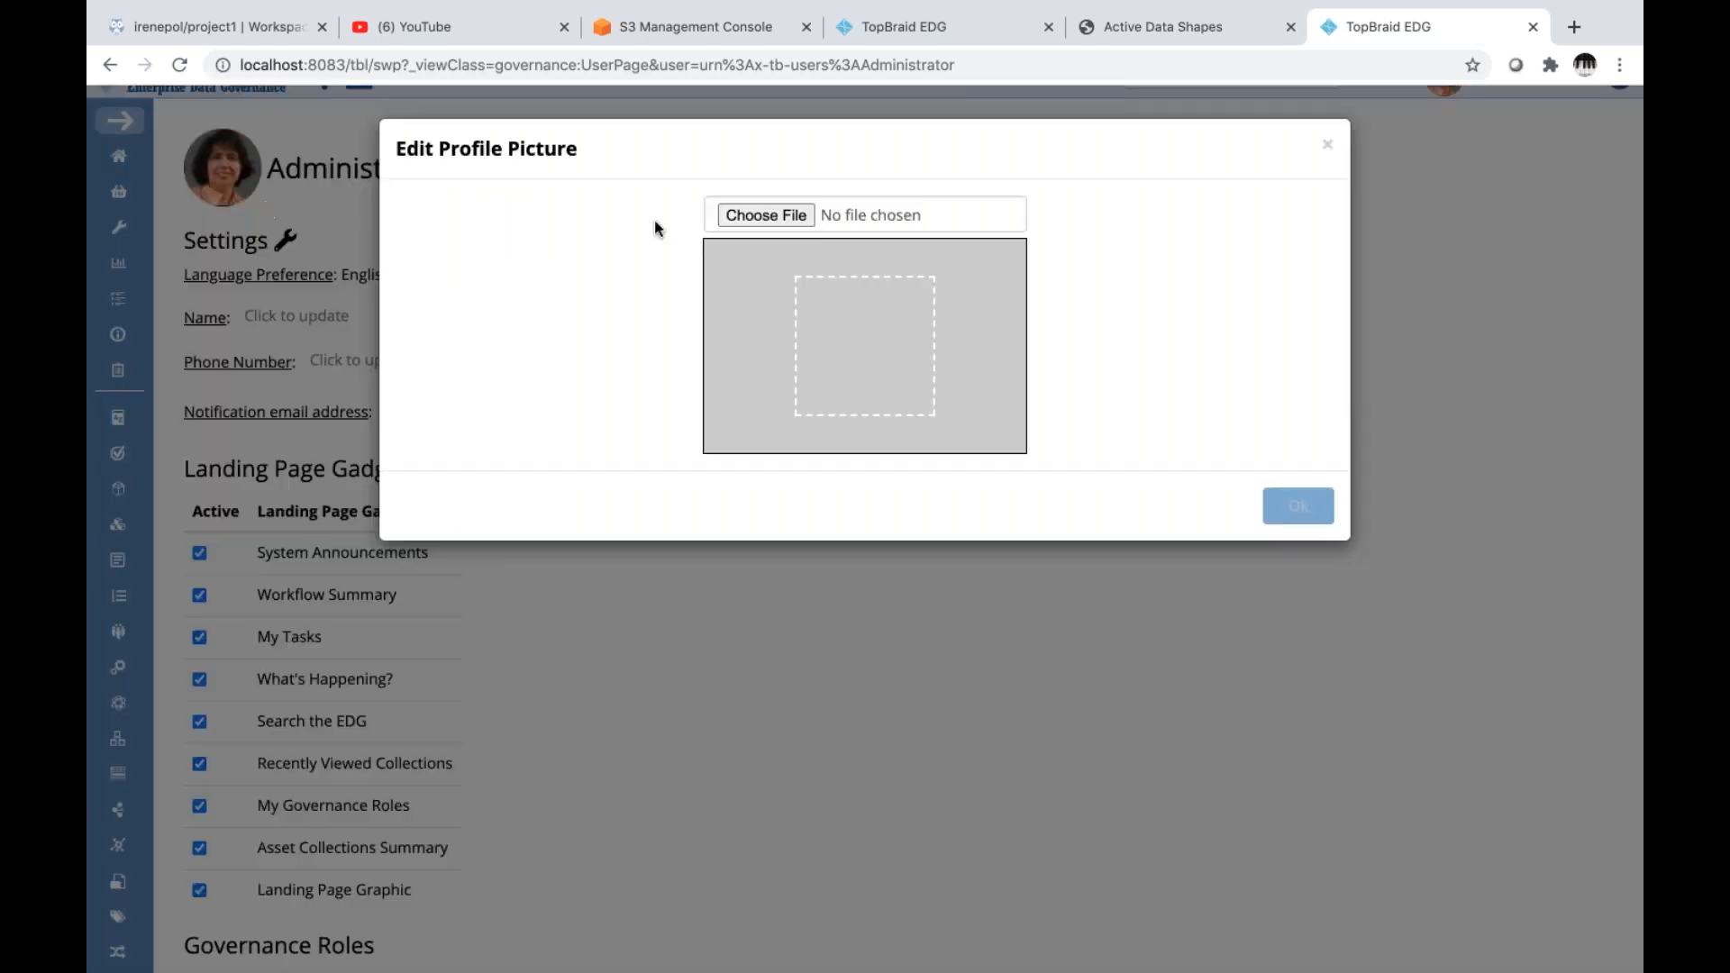
{"action": "left_click", "coordinate": [761, 215]}
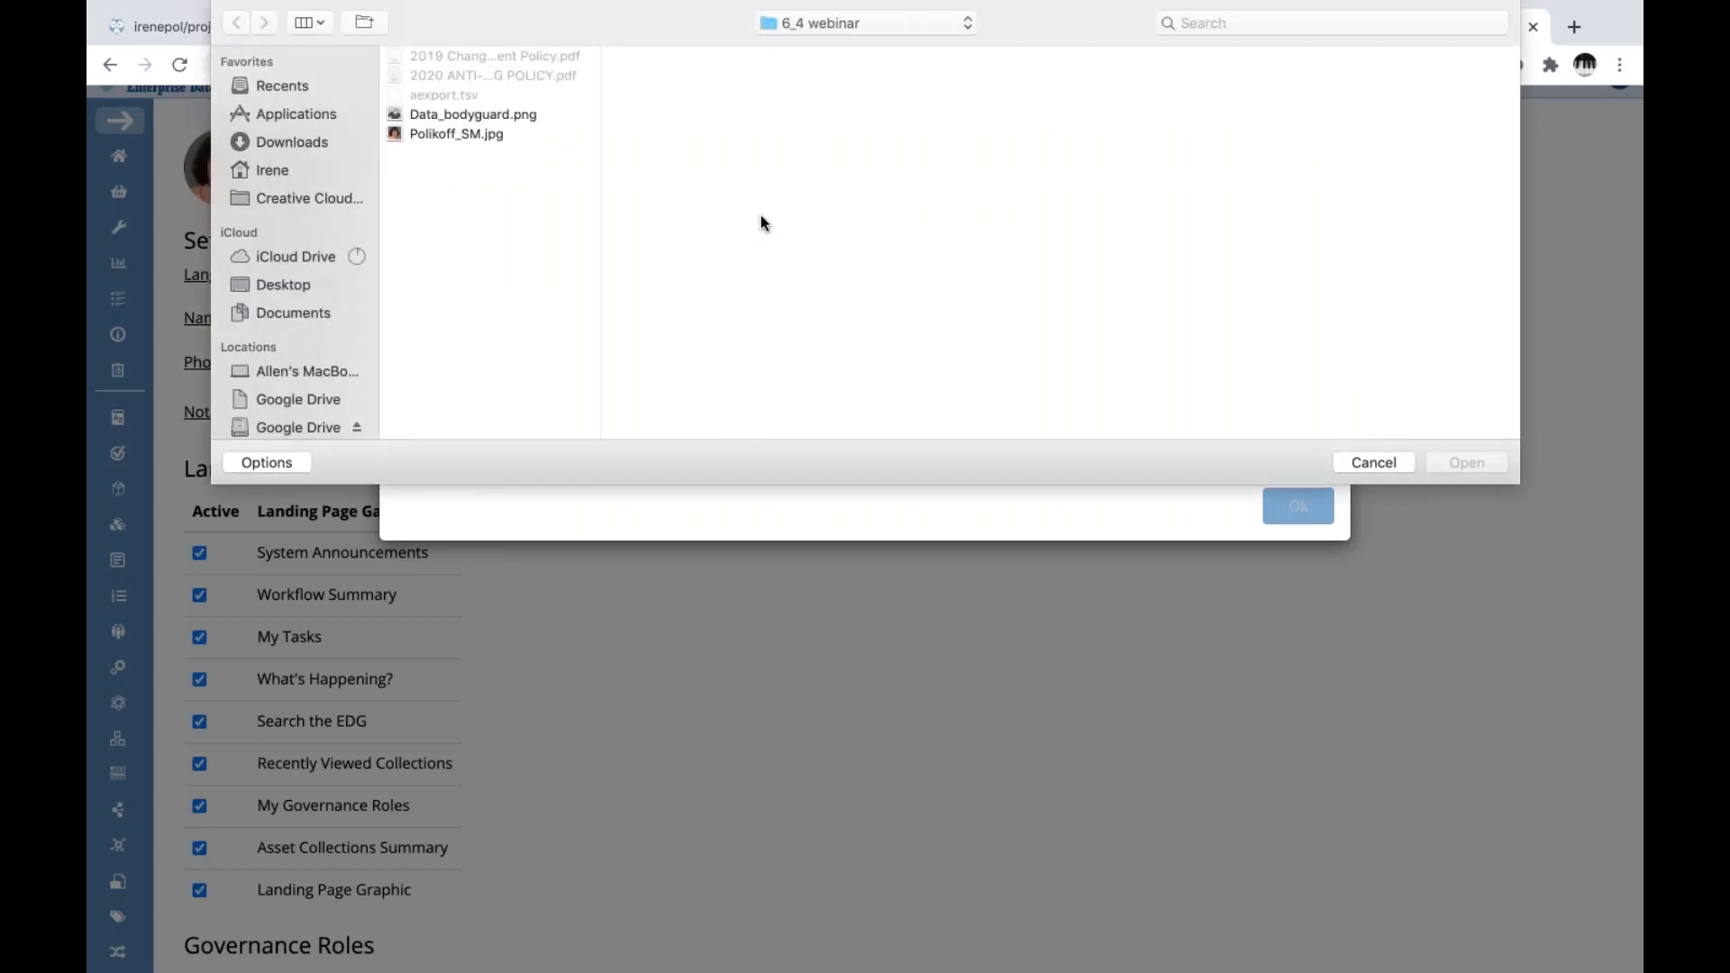
{"action": "left_click", "coordinate": [511, 115]}
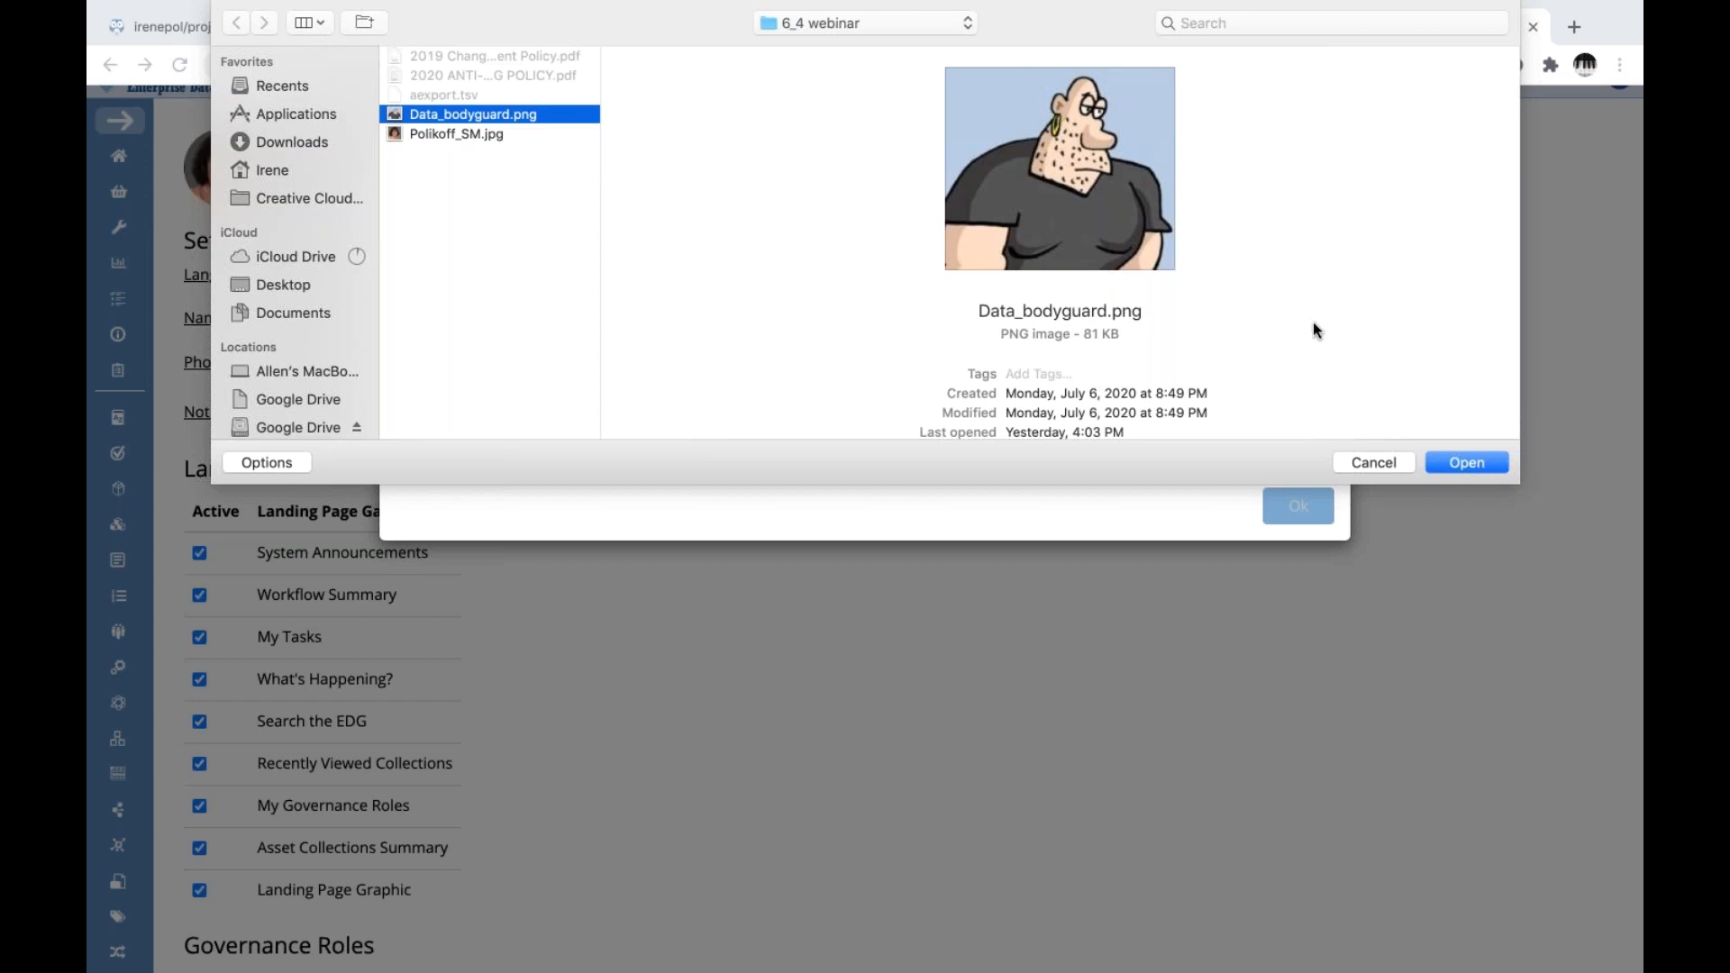
{"action": "left_click", "coordinate": [1454, 467]}
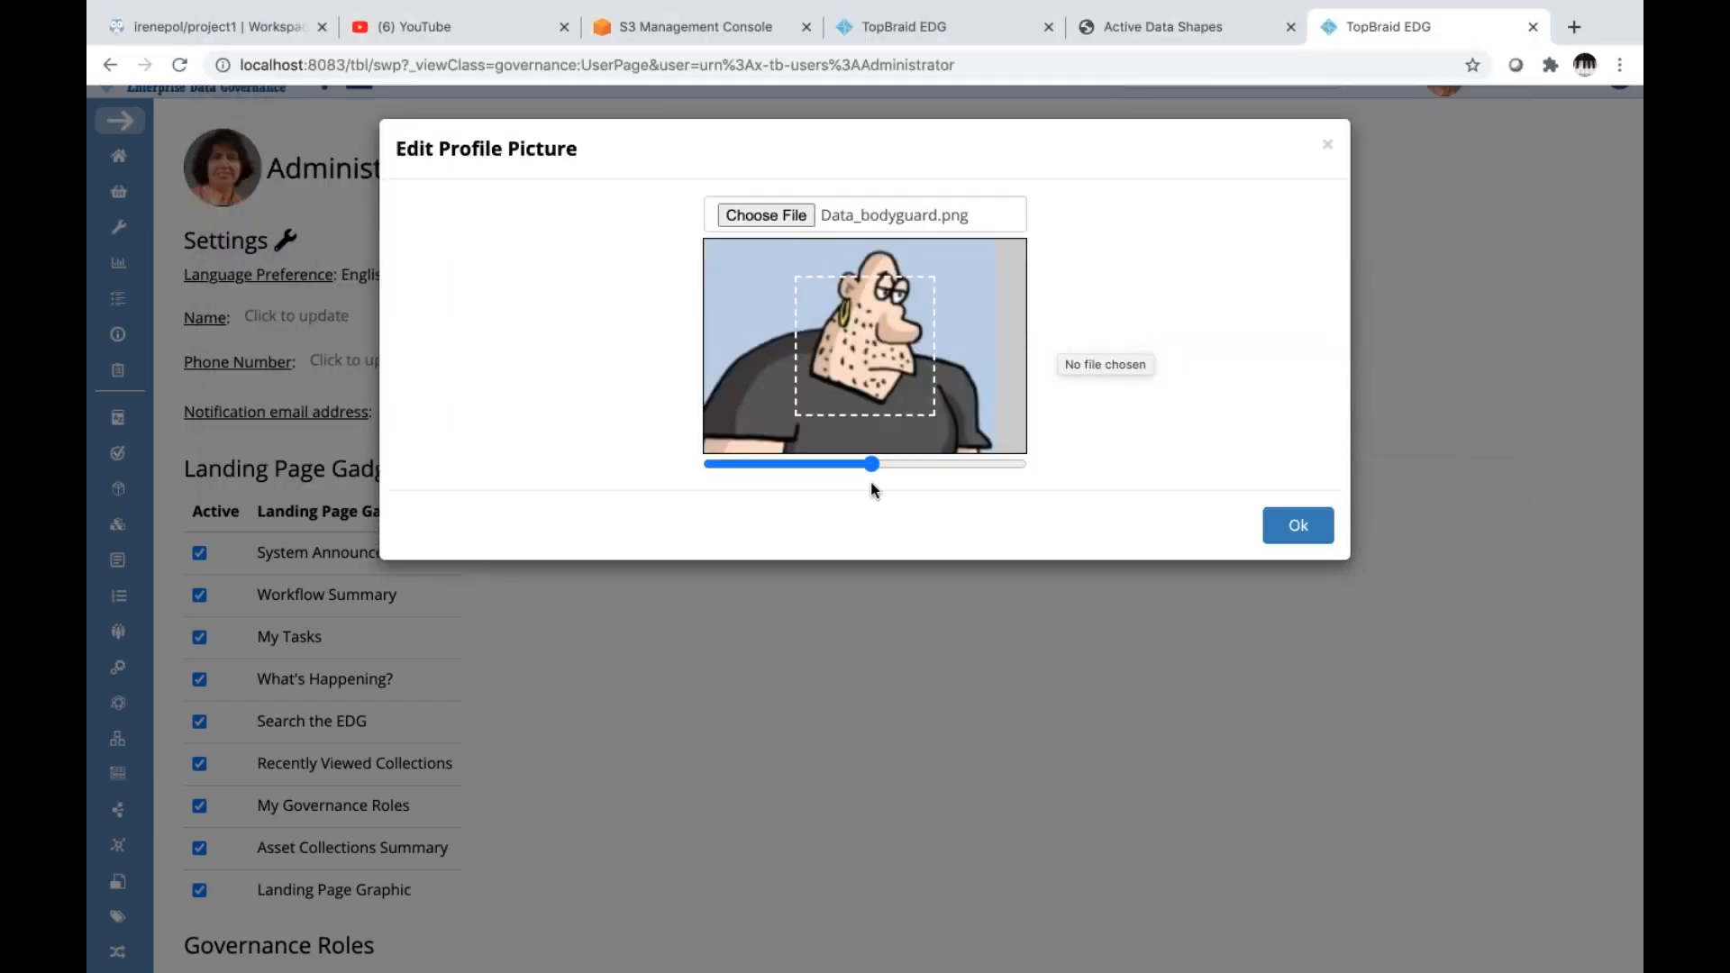
{"action": "left_click_drag", "start_coordinate": [872, 465], "coordinate": [819, 465]}
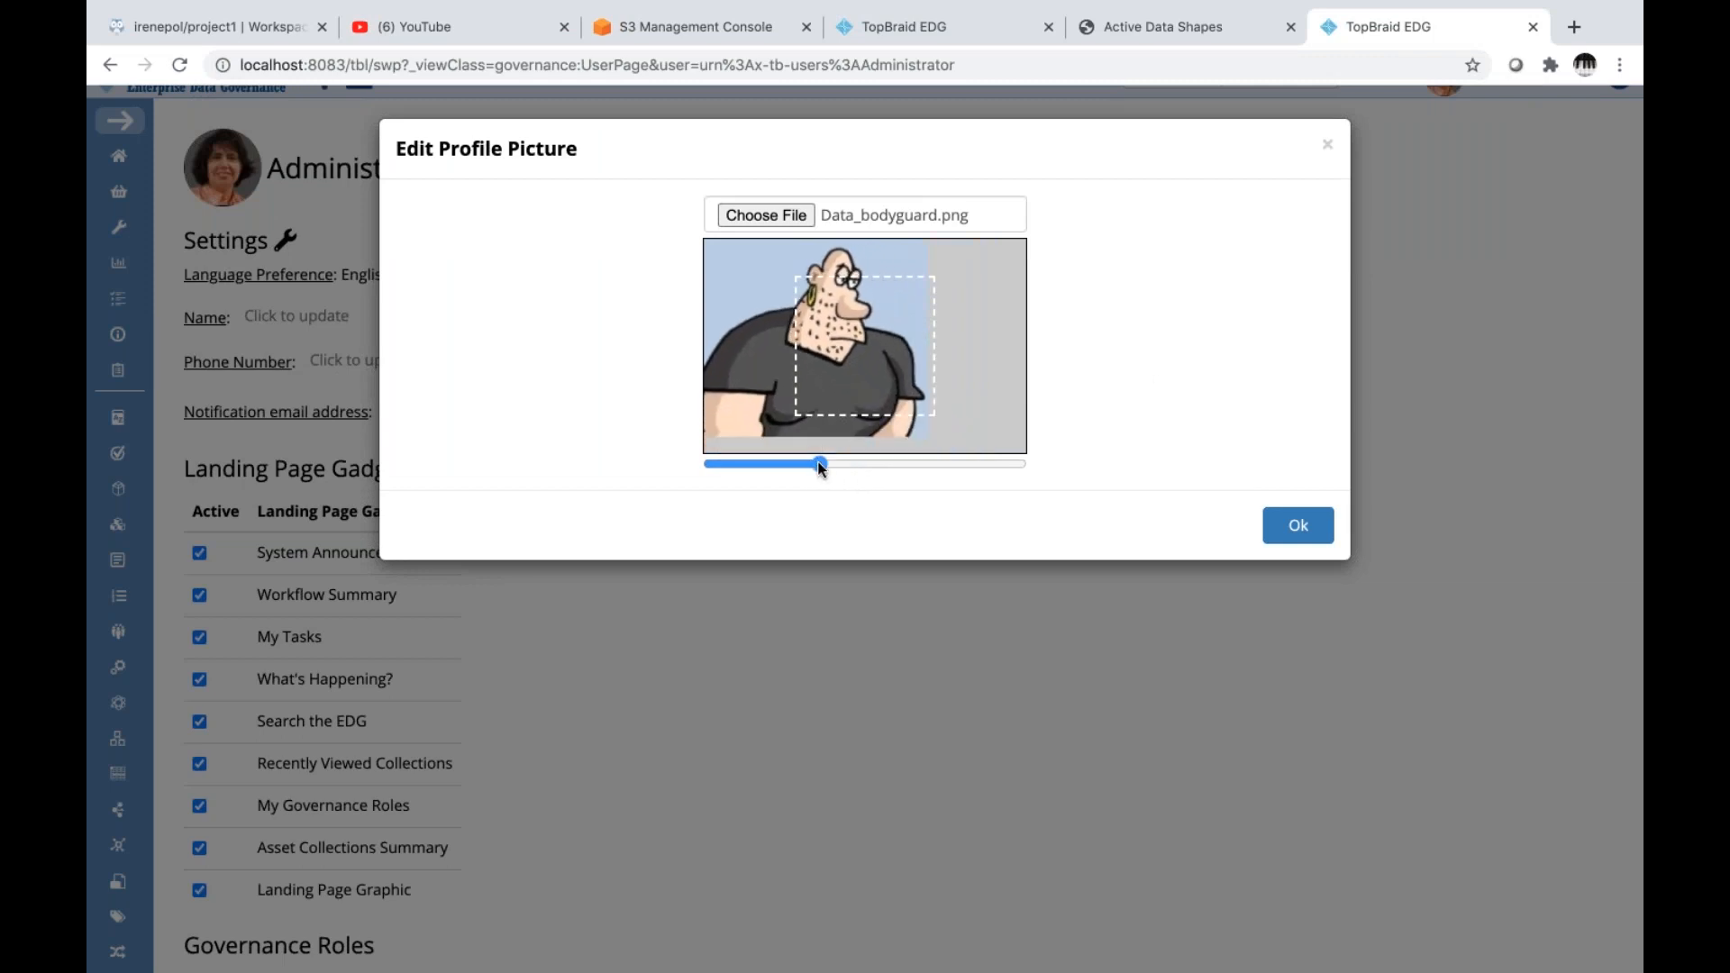
{"action": "left_click_drag", "start_coordinate": [867, 364], "coordinate": [897, 397]}
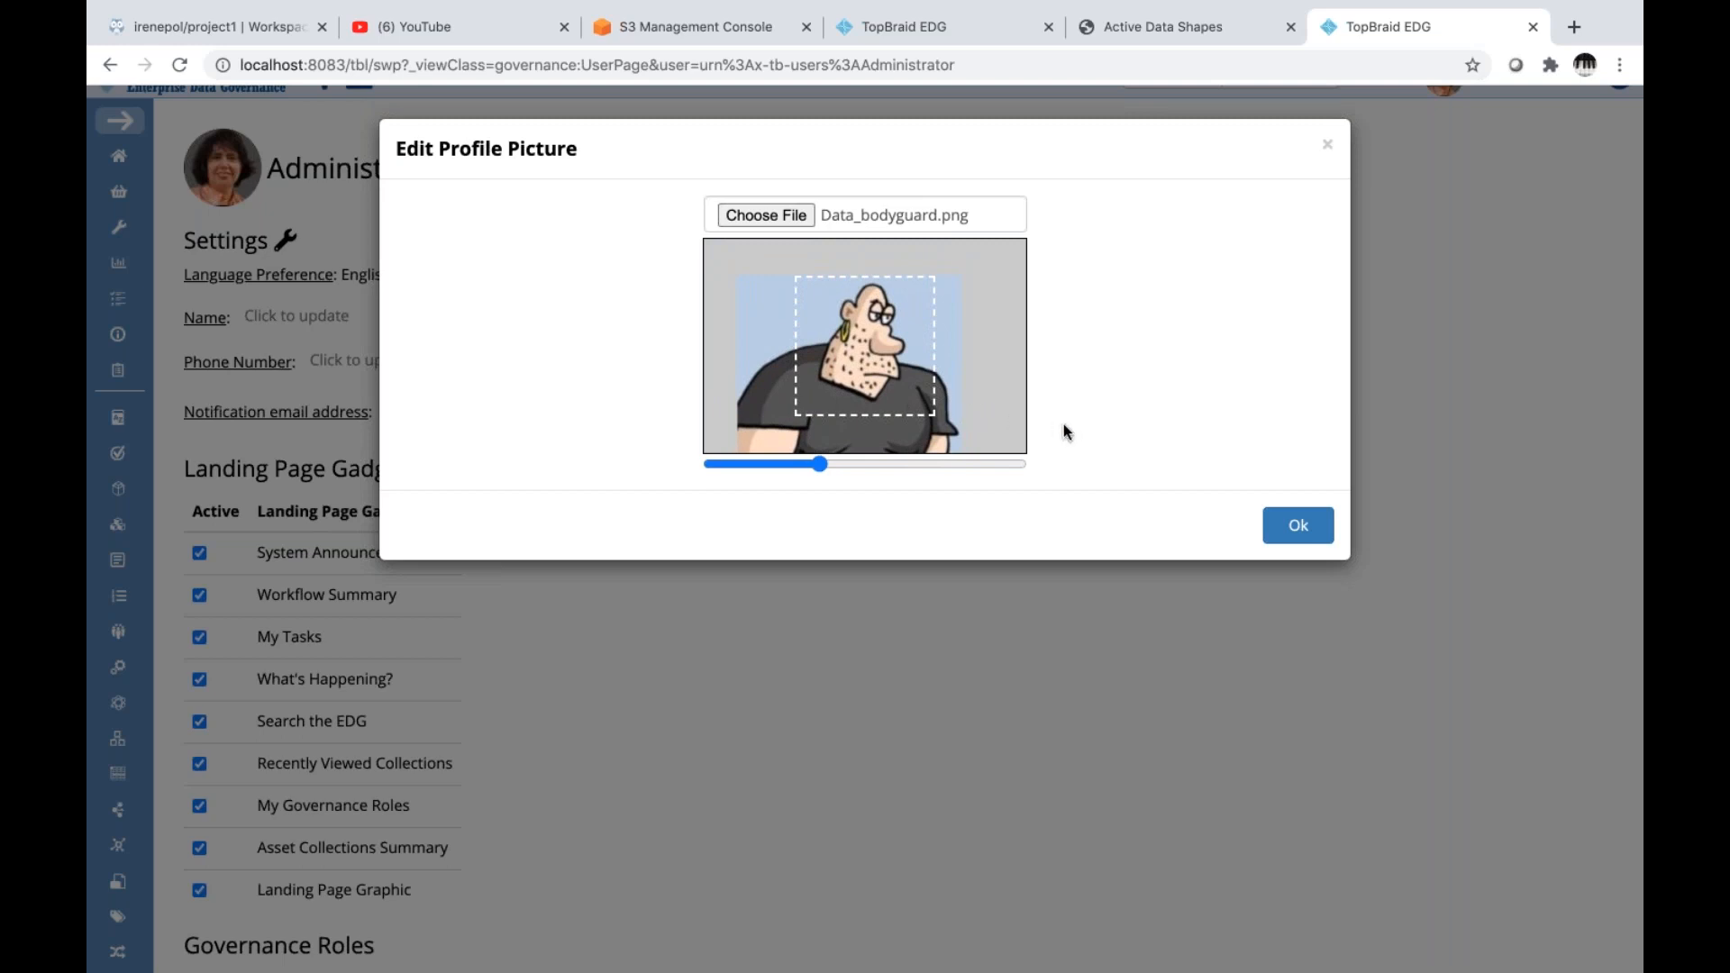
{"action": "left_click", "coordinate": [1328, 147]}
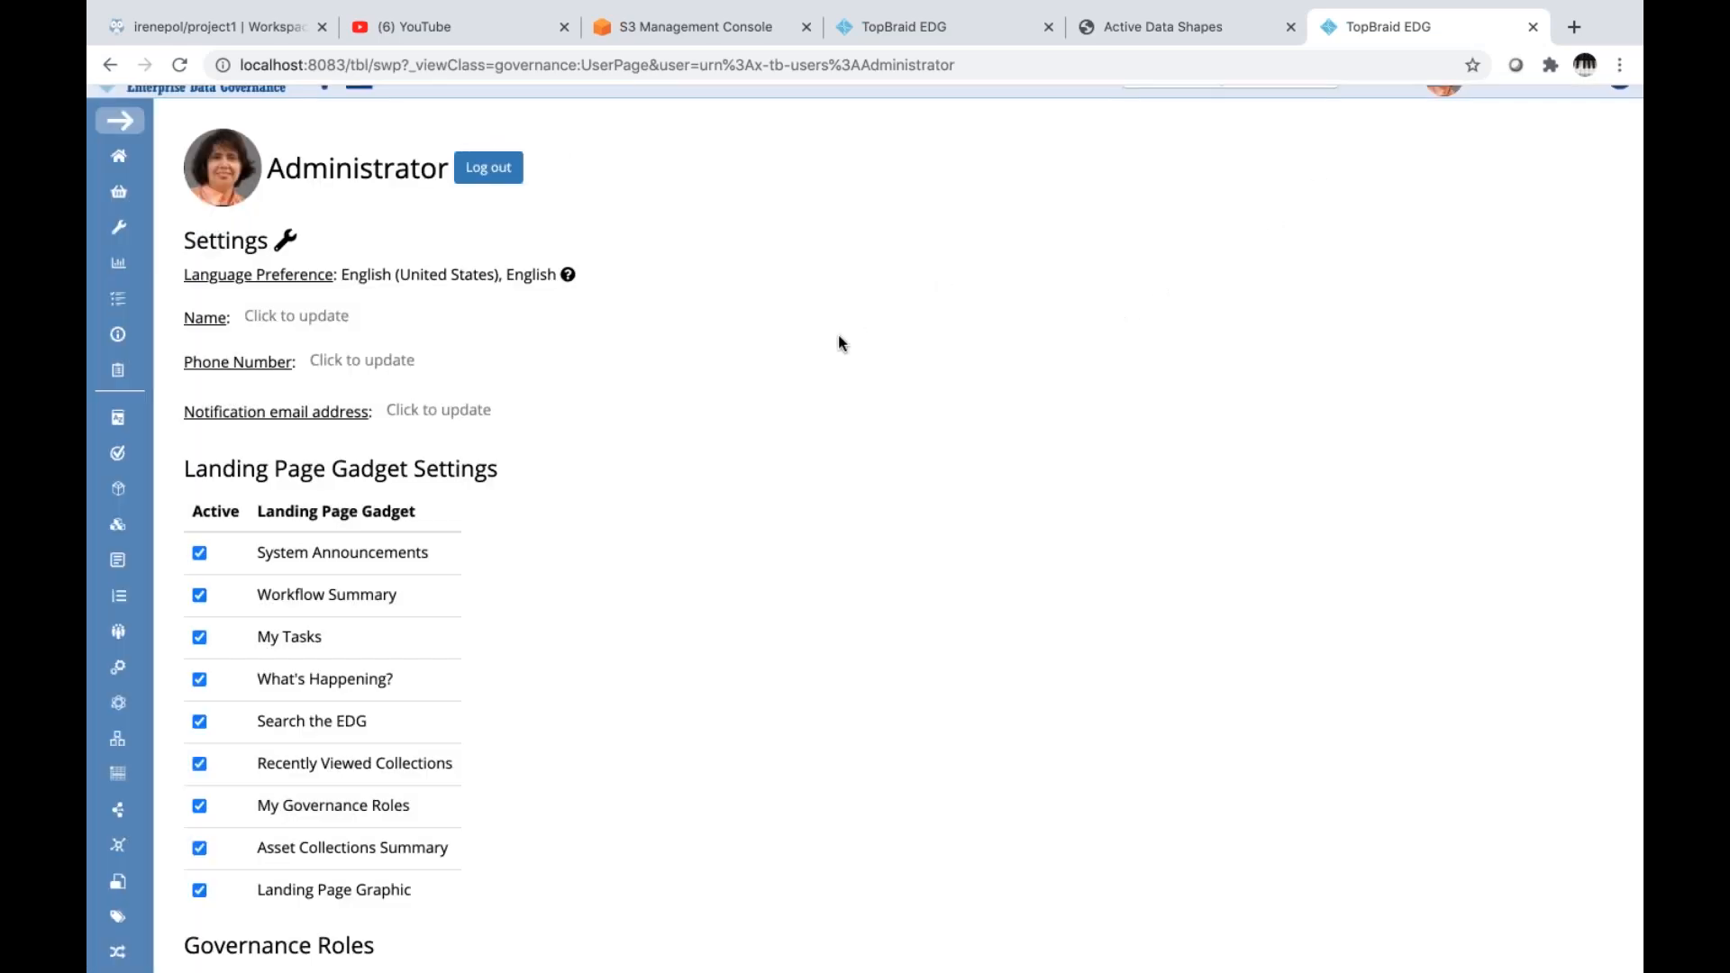
Review the landing page gadget settings, and enter and save the user's full name in the profile settings
{"action": "scroll", "coordinate": [839, 343], "scroll_direction": "down", "scroll_amount": 3}
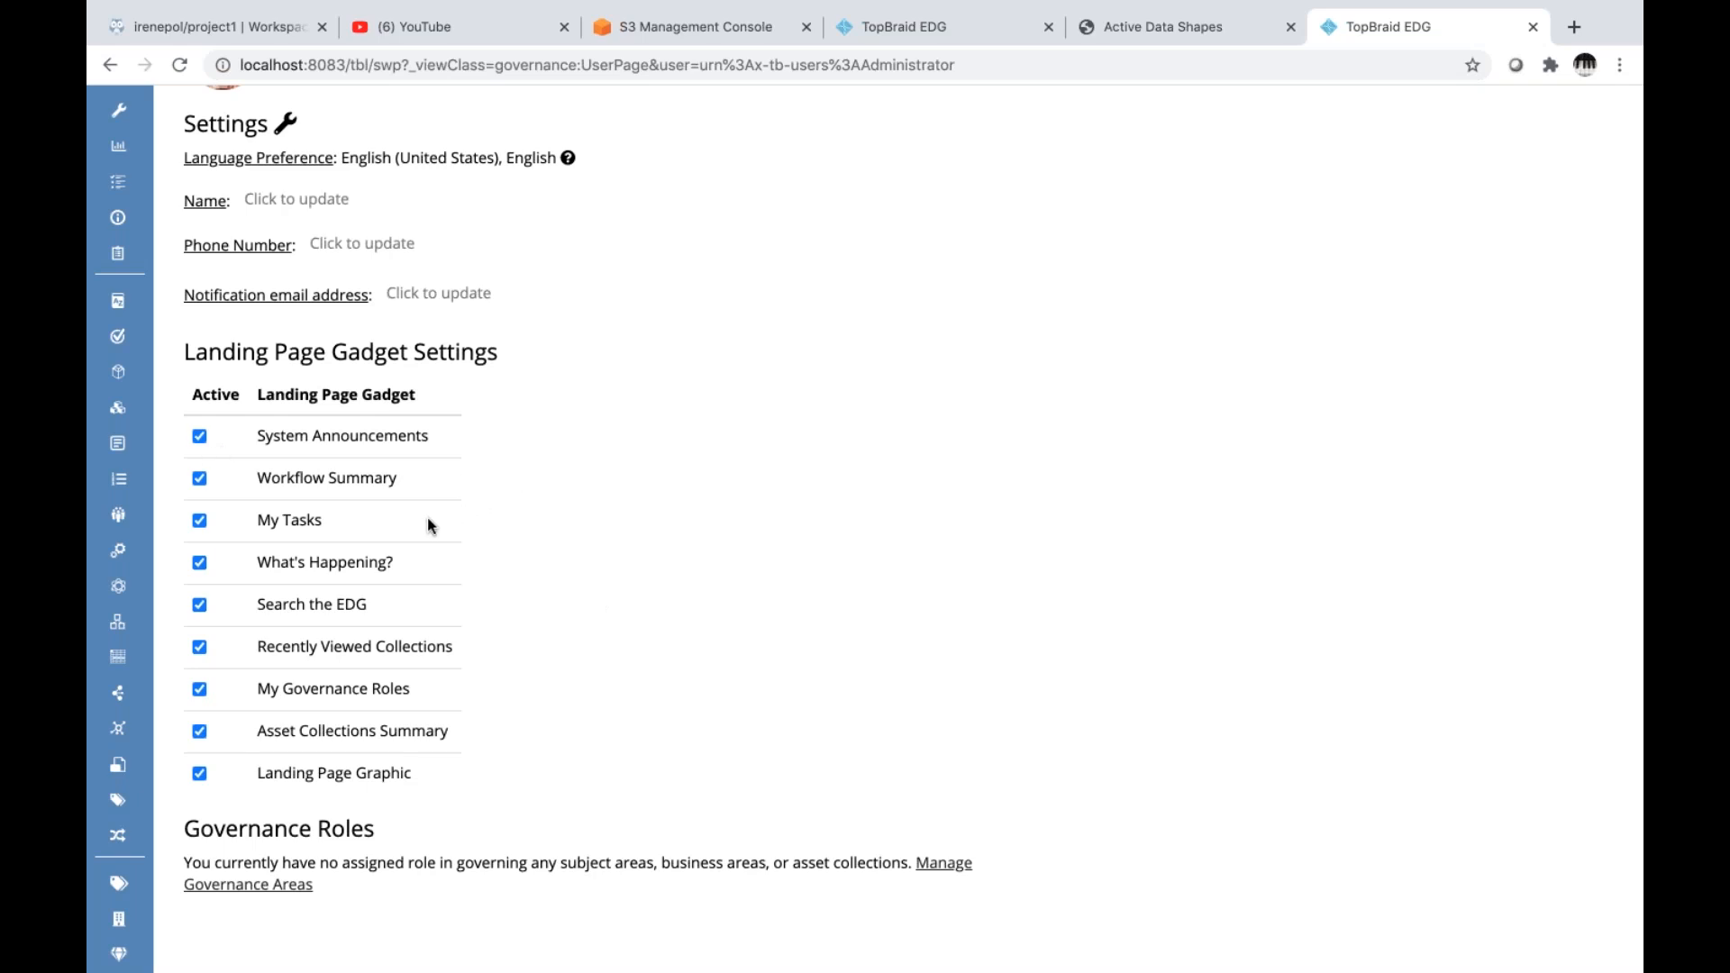
{"action": "scroll", "coordinate": [510, 576], "scroll_direction": "down", "scroll_amount": 1}
{"action": "scroll", "coordinate": [510, 577], "scroll_direction": "down", "scroll_amount": 1}
{"action": "scroll", "coordinate": [510, 576], "scroll_direction": "up", "scroll_amount": 5}
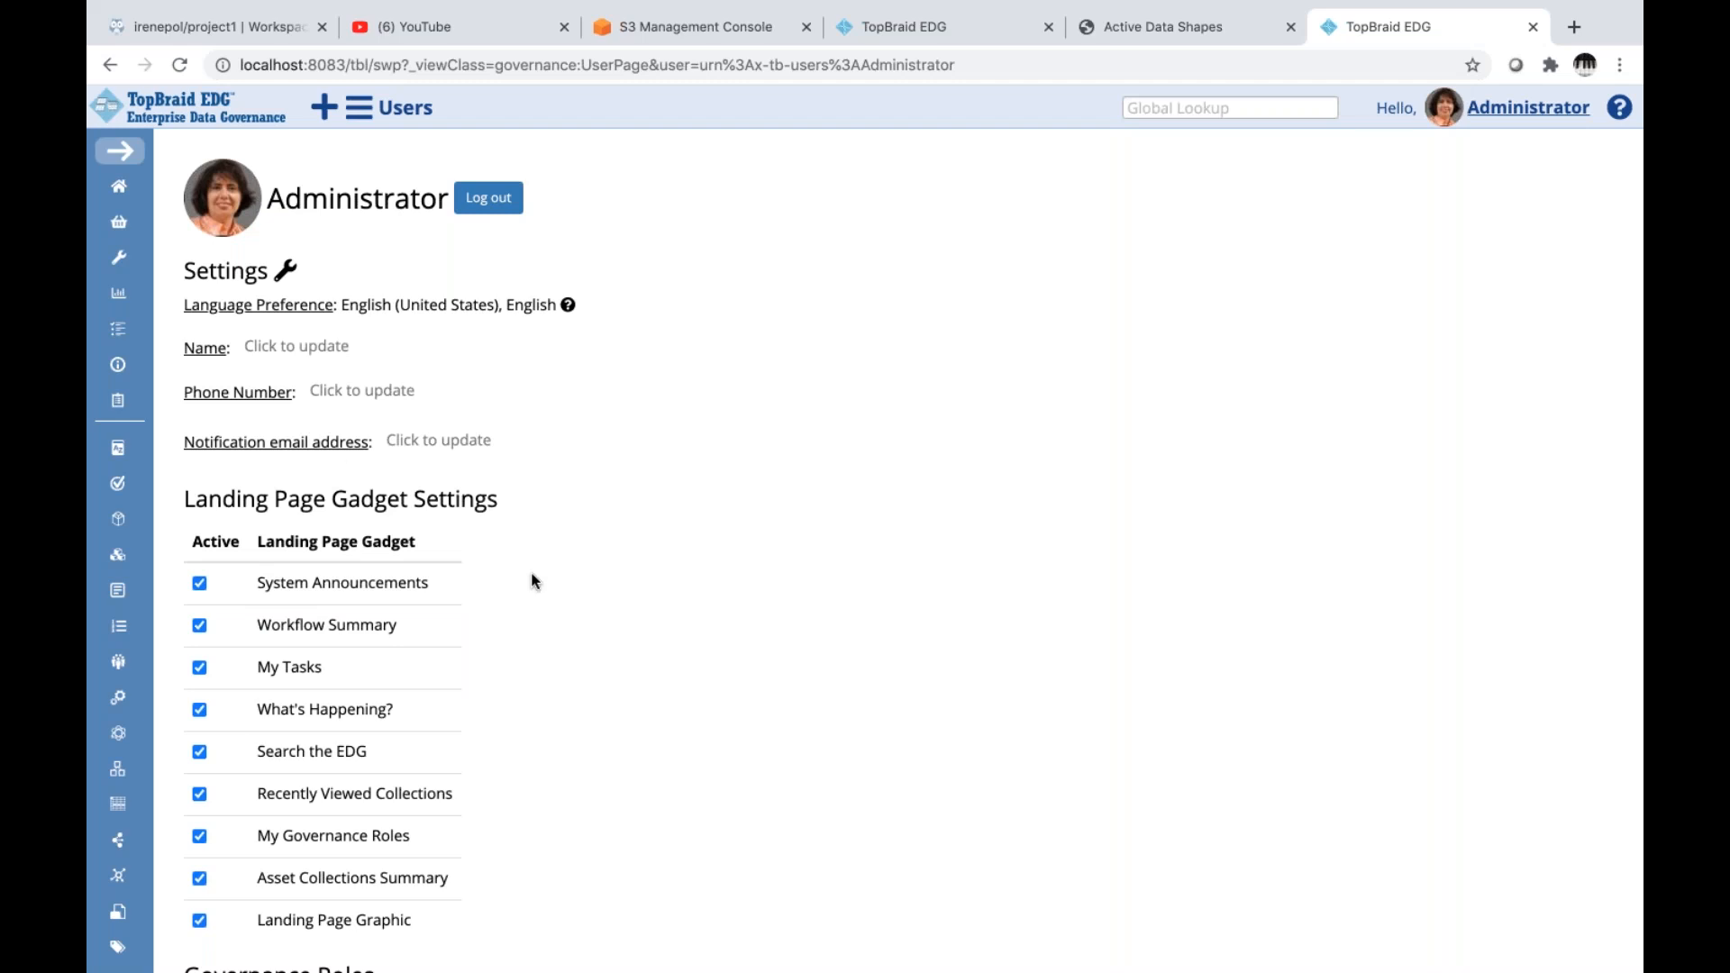
{"action": "left_click", "coordinate": [259, 343]}
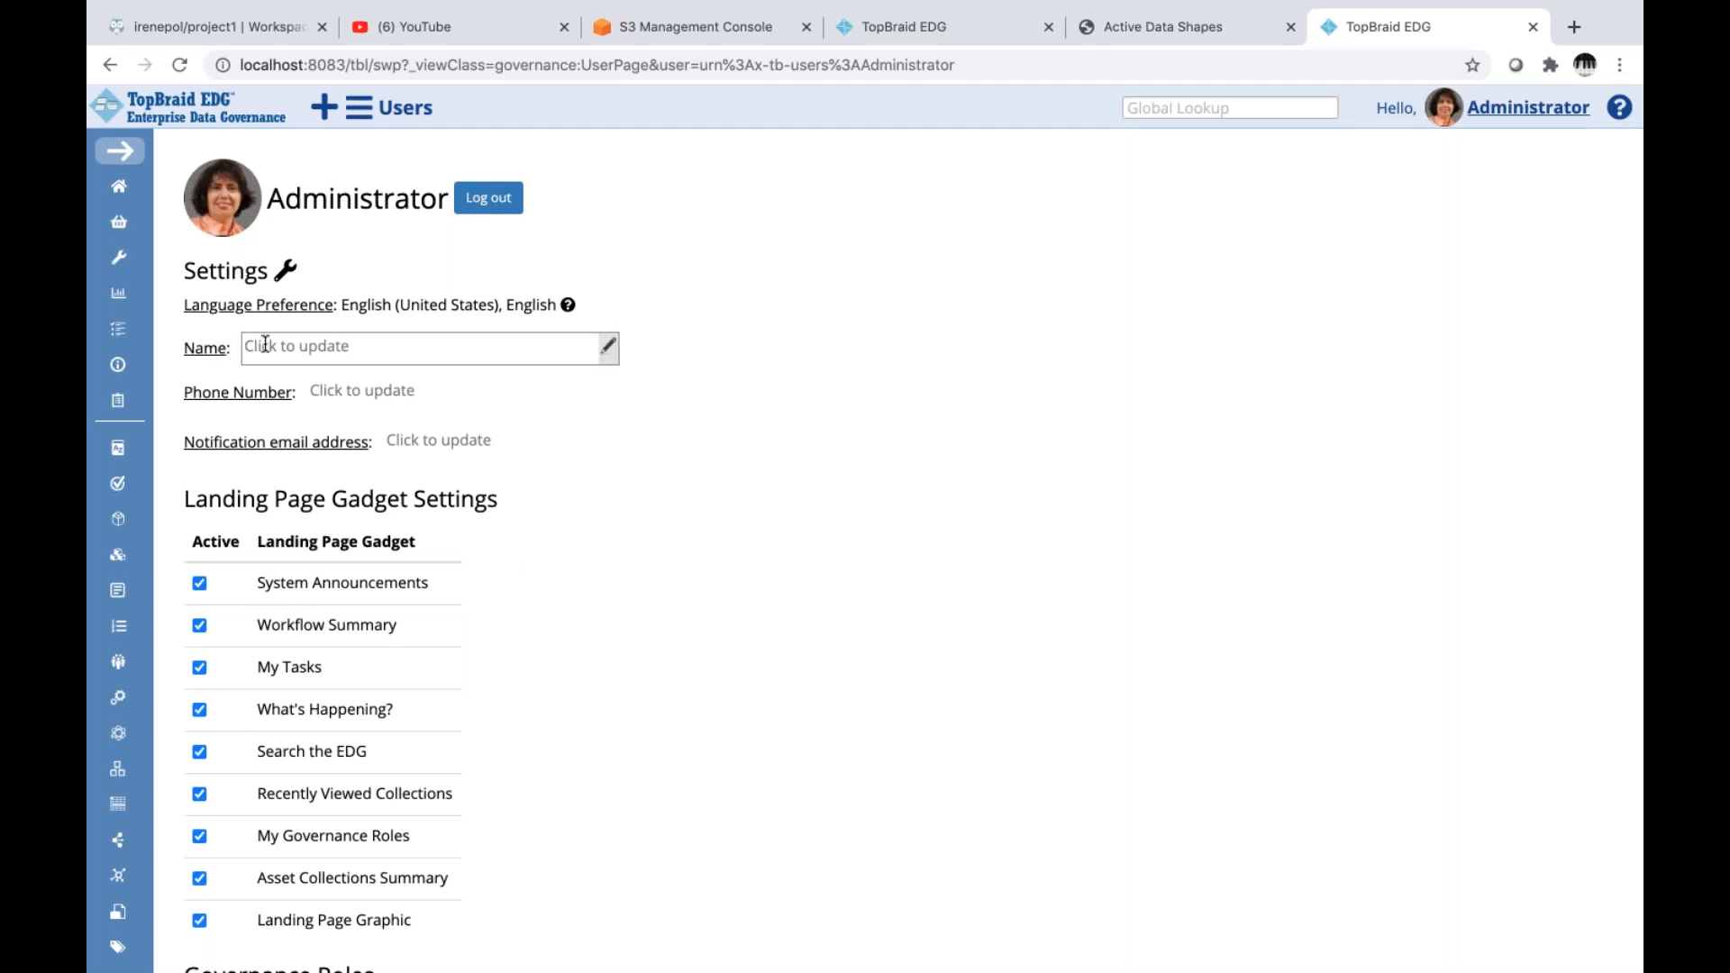
{"action": "left_click", "coordinate": [264, 344]}
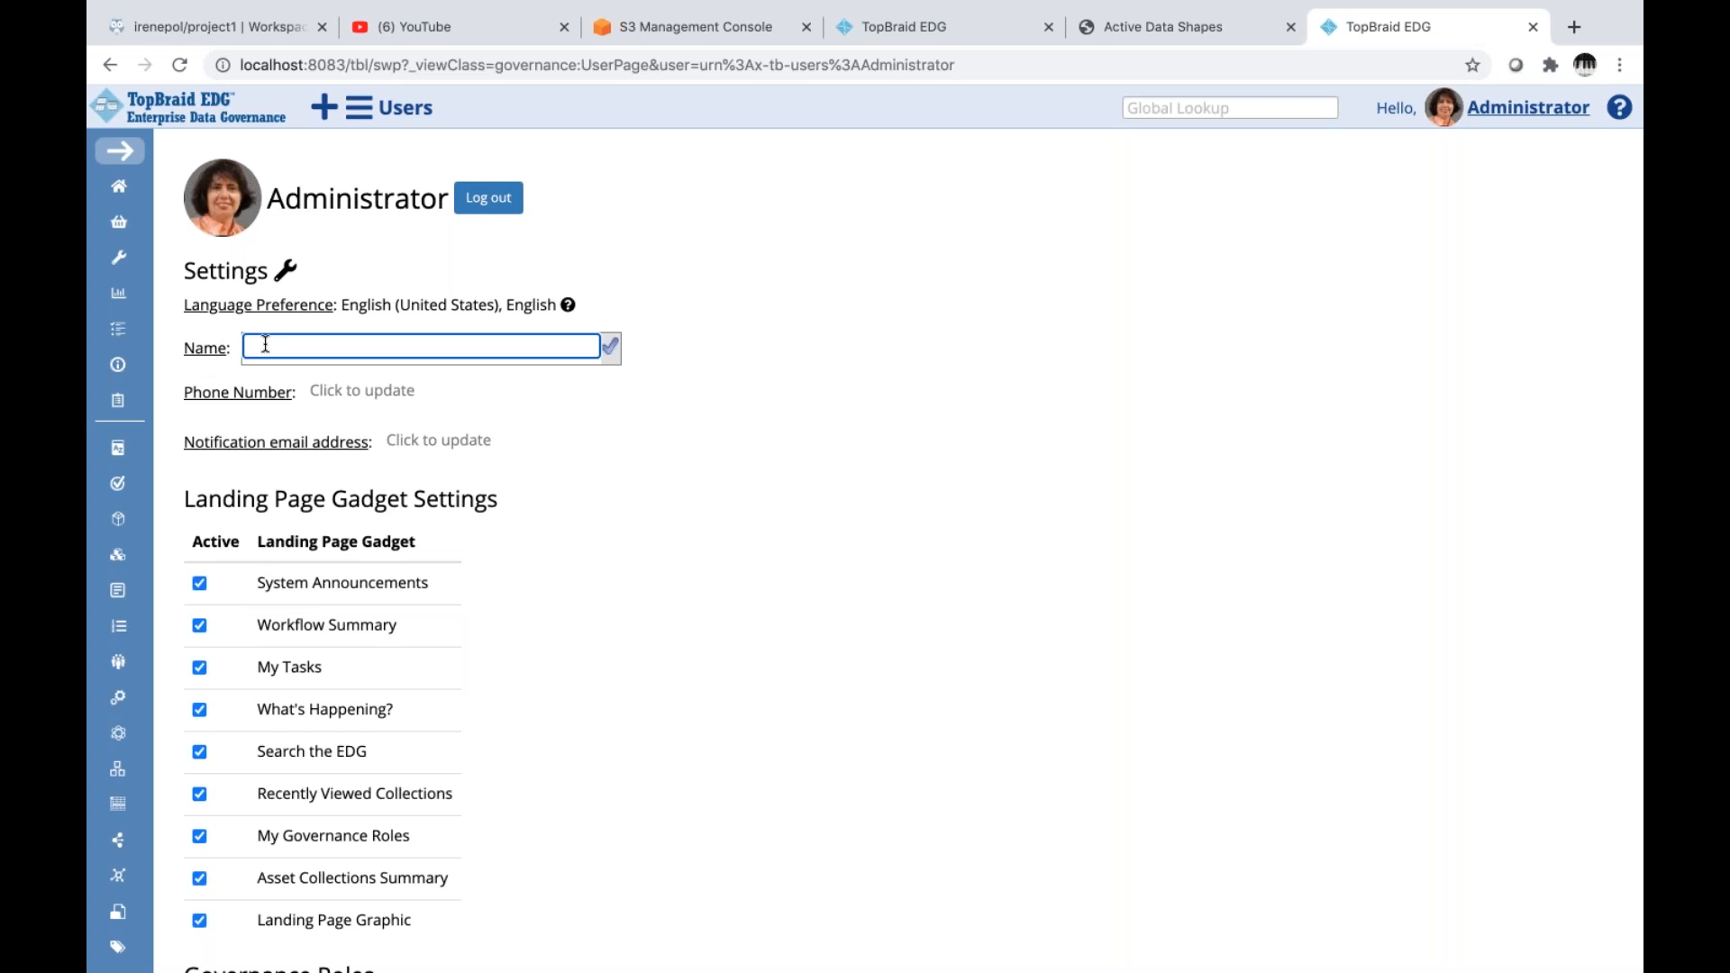
{"action": "type", "text": "Irene Polikoff"}
{"action": "left_click", "coordinate": [611, 350]}
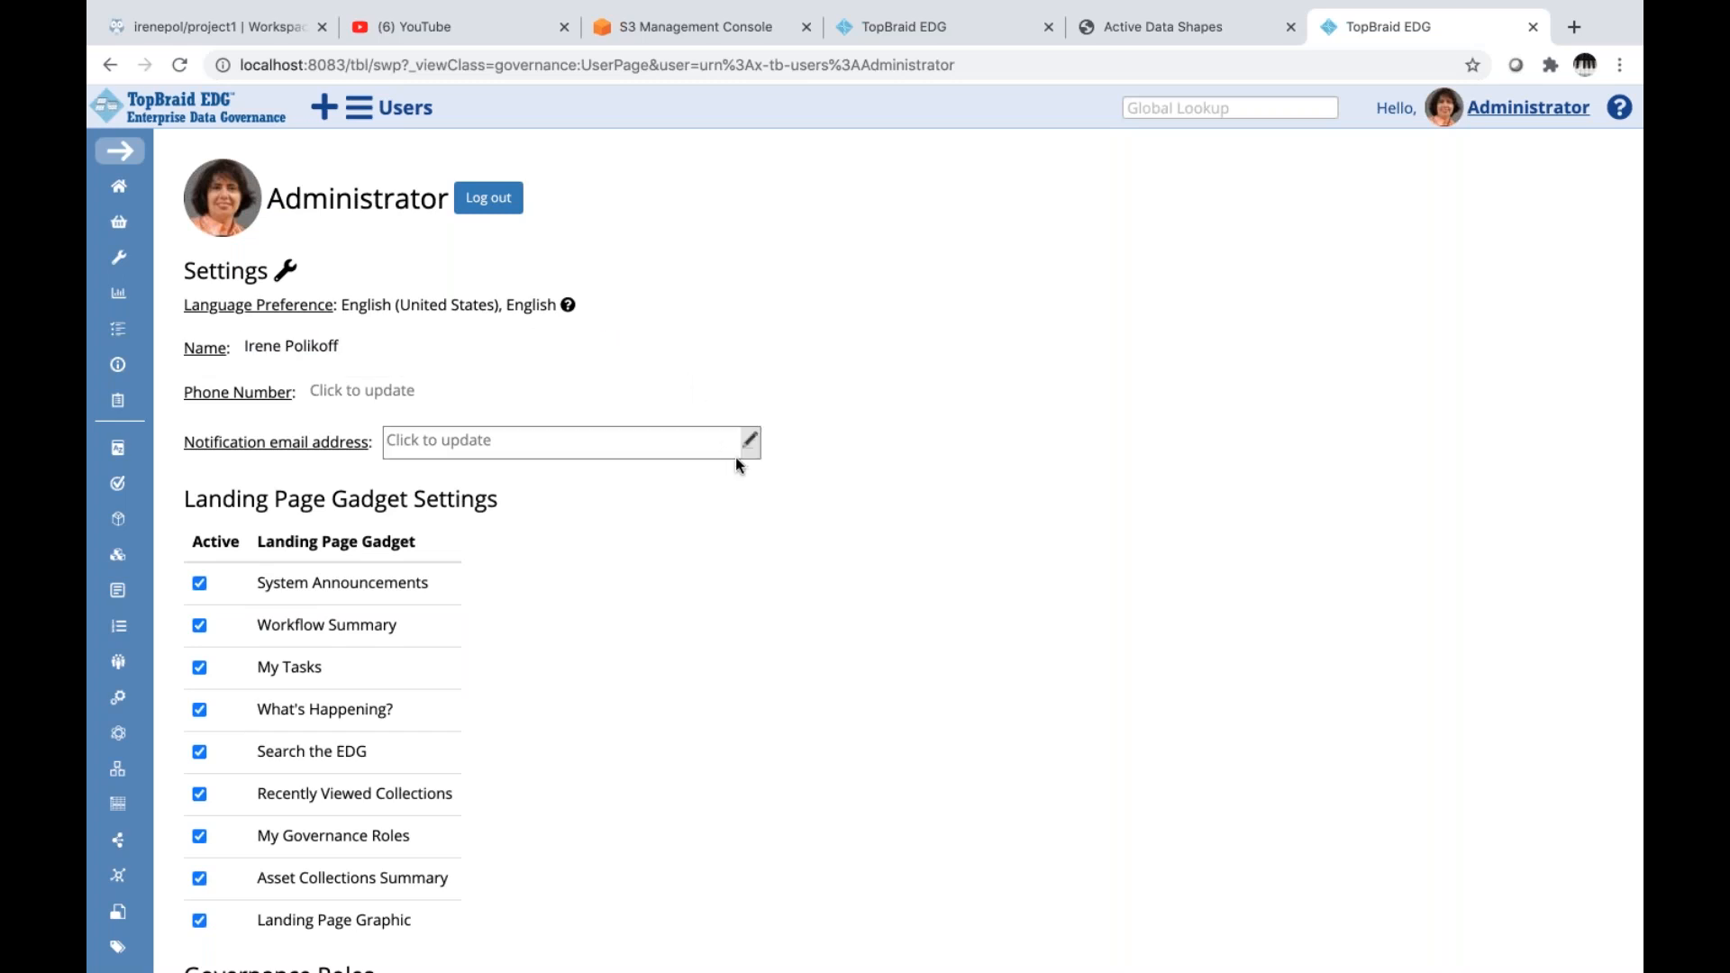
Return to the home page and open the Enterprise Ontology Example v1.1 ontology from the list of asset collections
{"action": "left_click", "coordinate": [189, 115]}
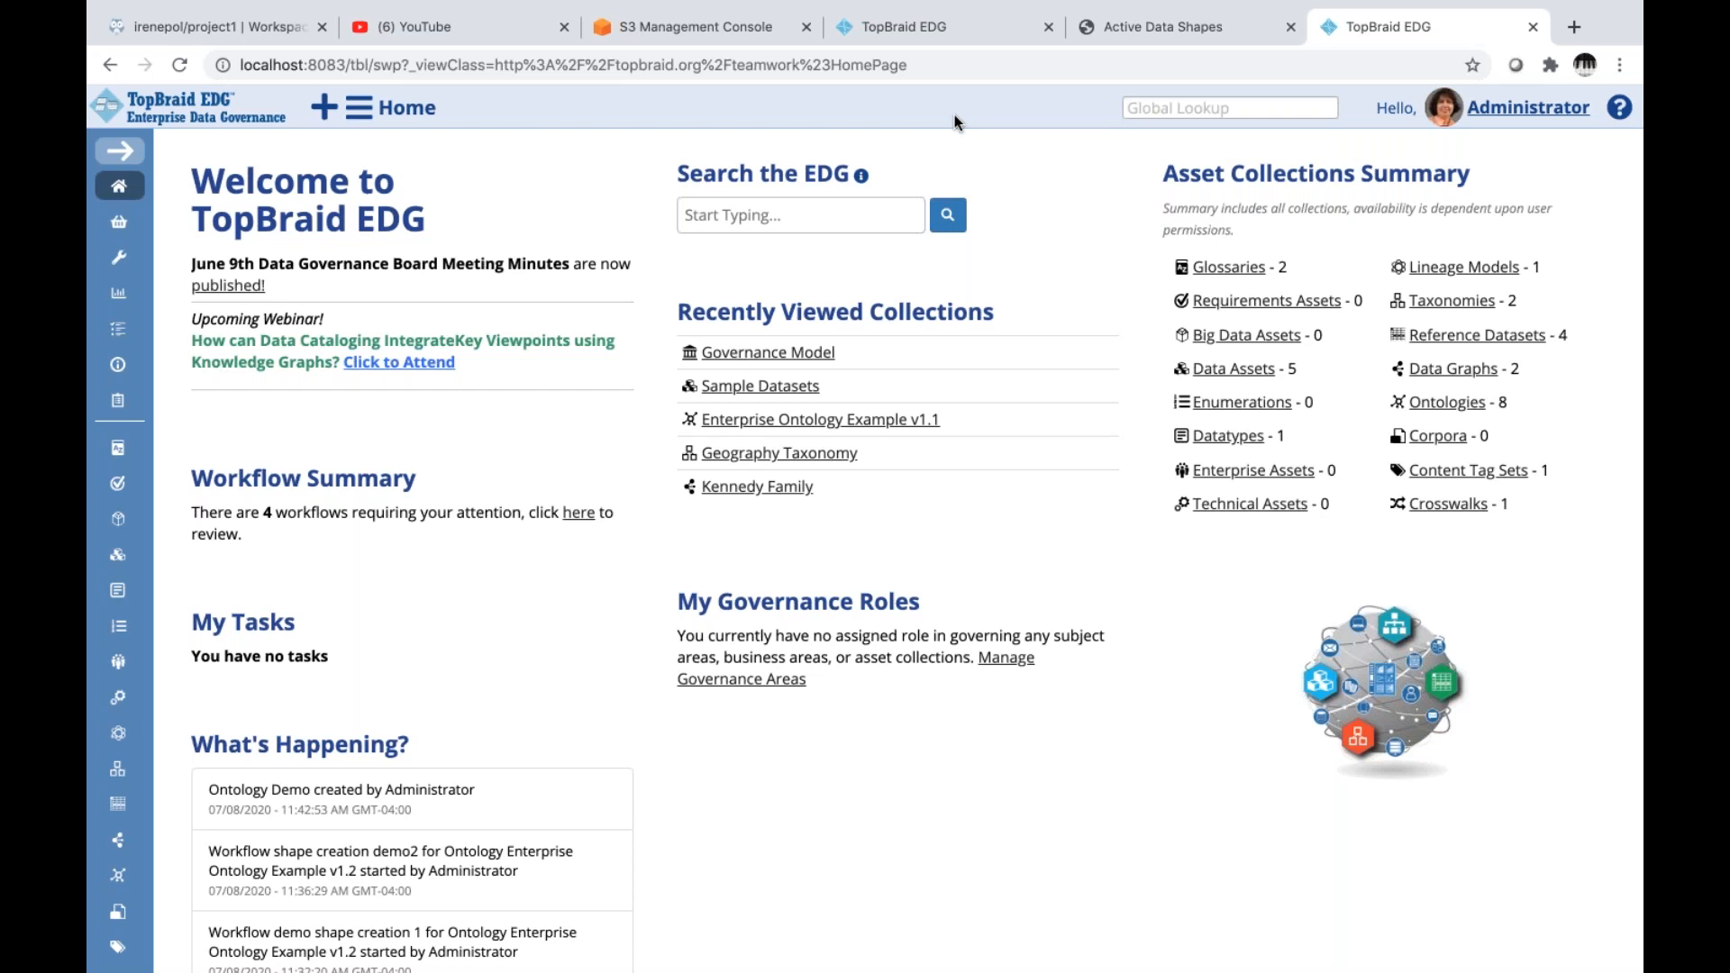
{"action": "left_click", "coordinate": [359, 123]}
{"action": "mouse_move", "coordinate": [364, 167]}
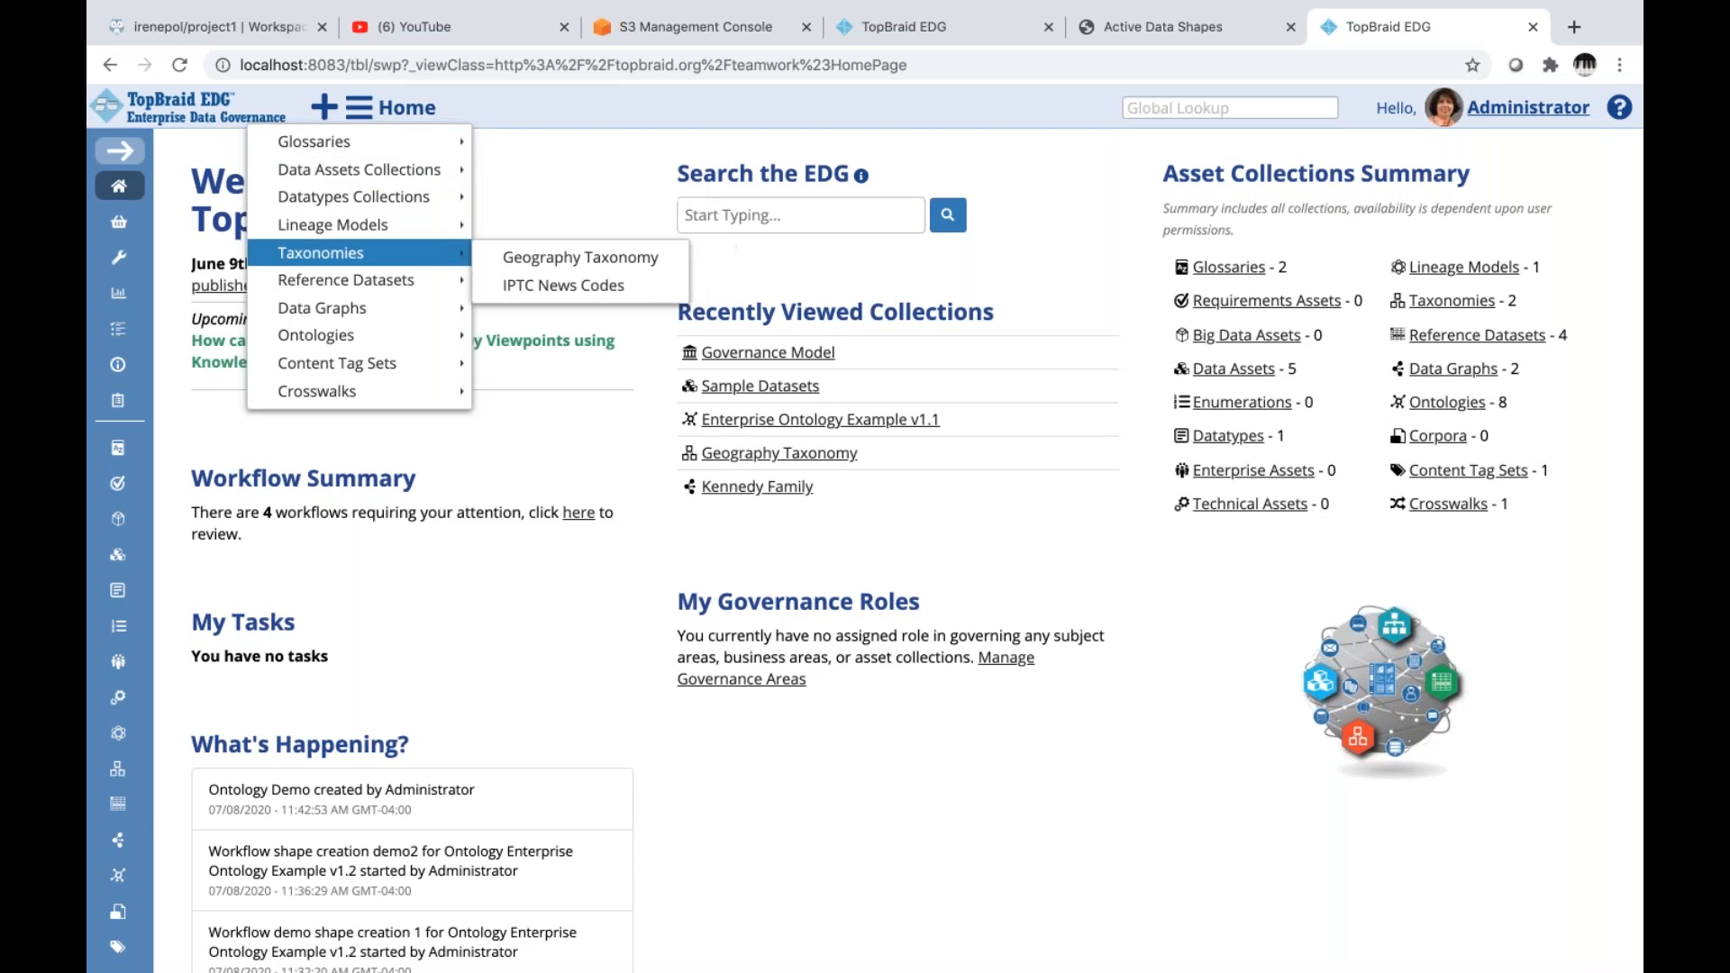
{"action": "mouse_move", "coordinate": [398, 336]}
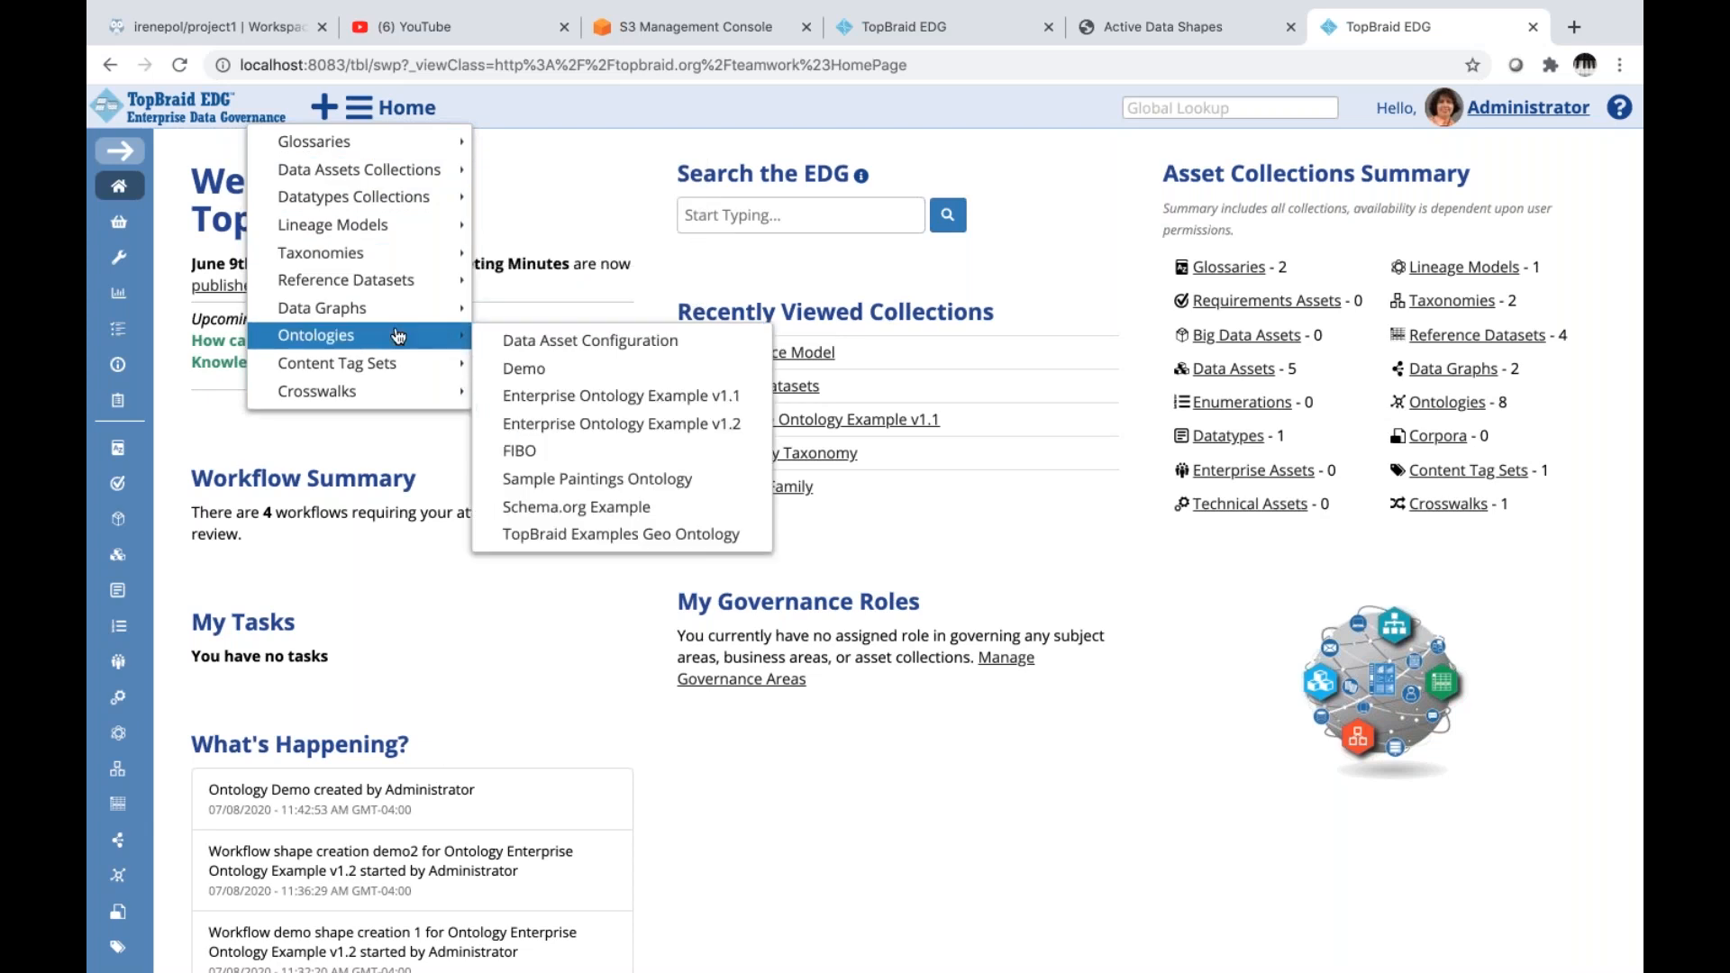
{"action": "left_click", "coordinate": [589, 396]}
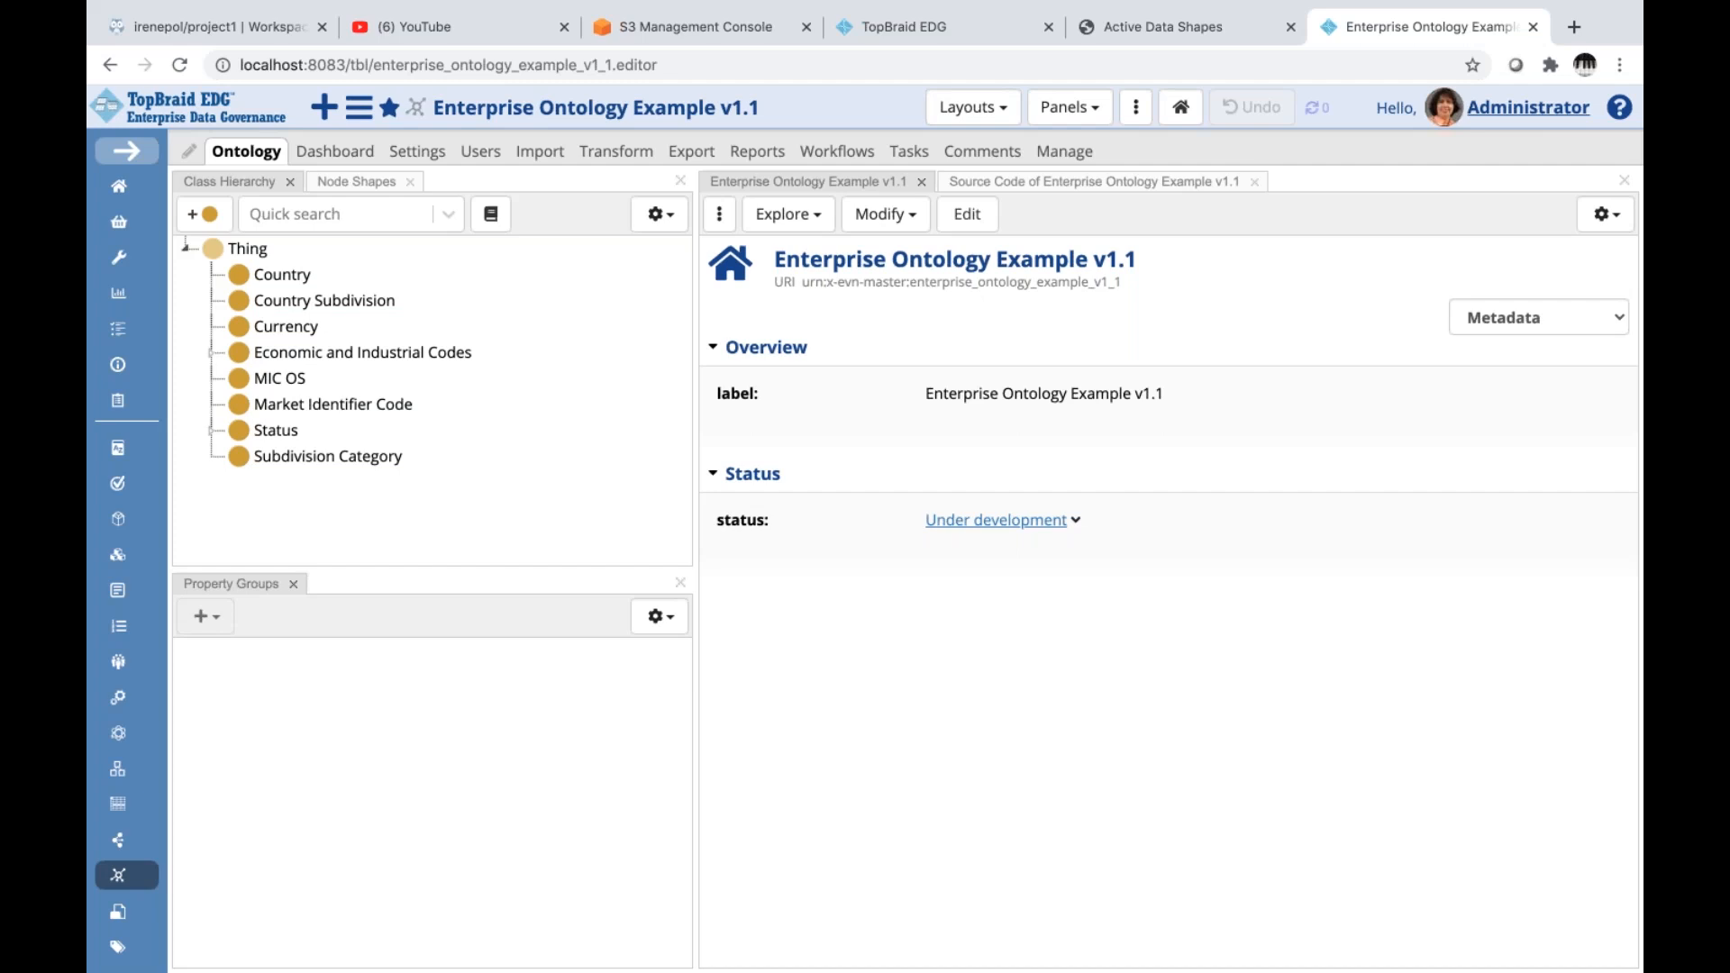
Review the Currency class, its issuing country relationship and the Country class that relationship points to
{"action": "left_click", "coordinate": [279, 336]}
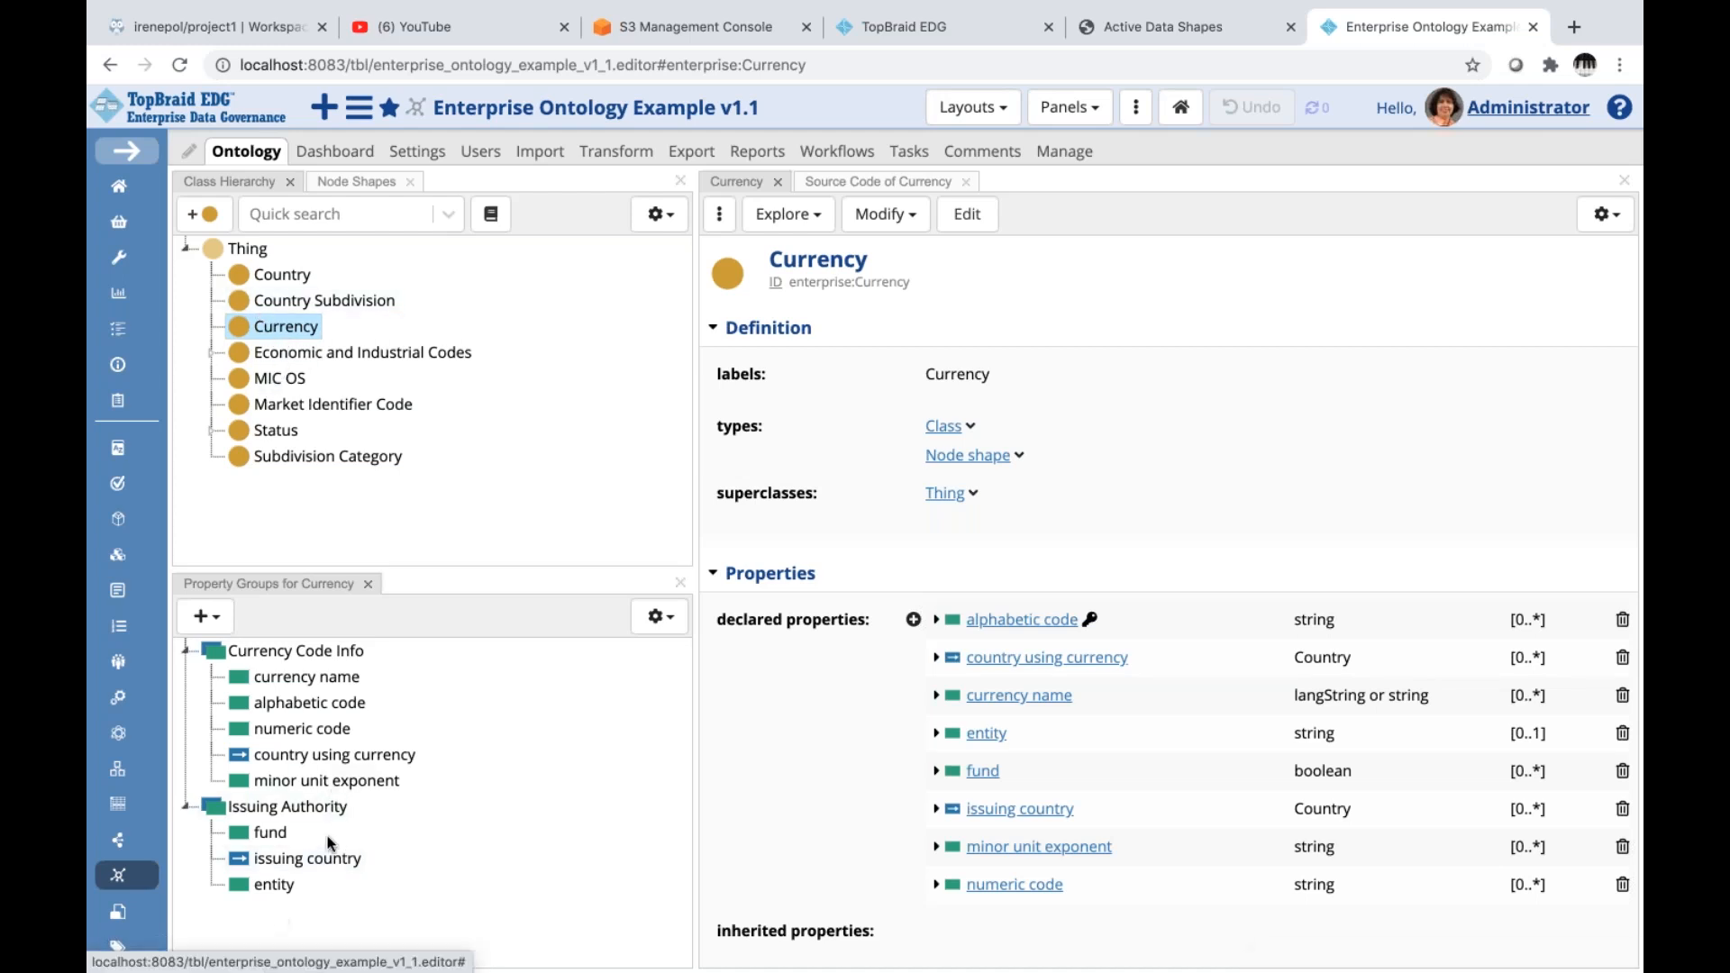
{"action": "left_click", "coordinate": [307, 858]}
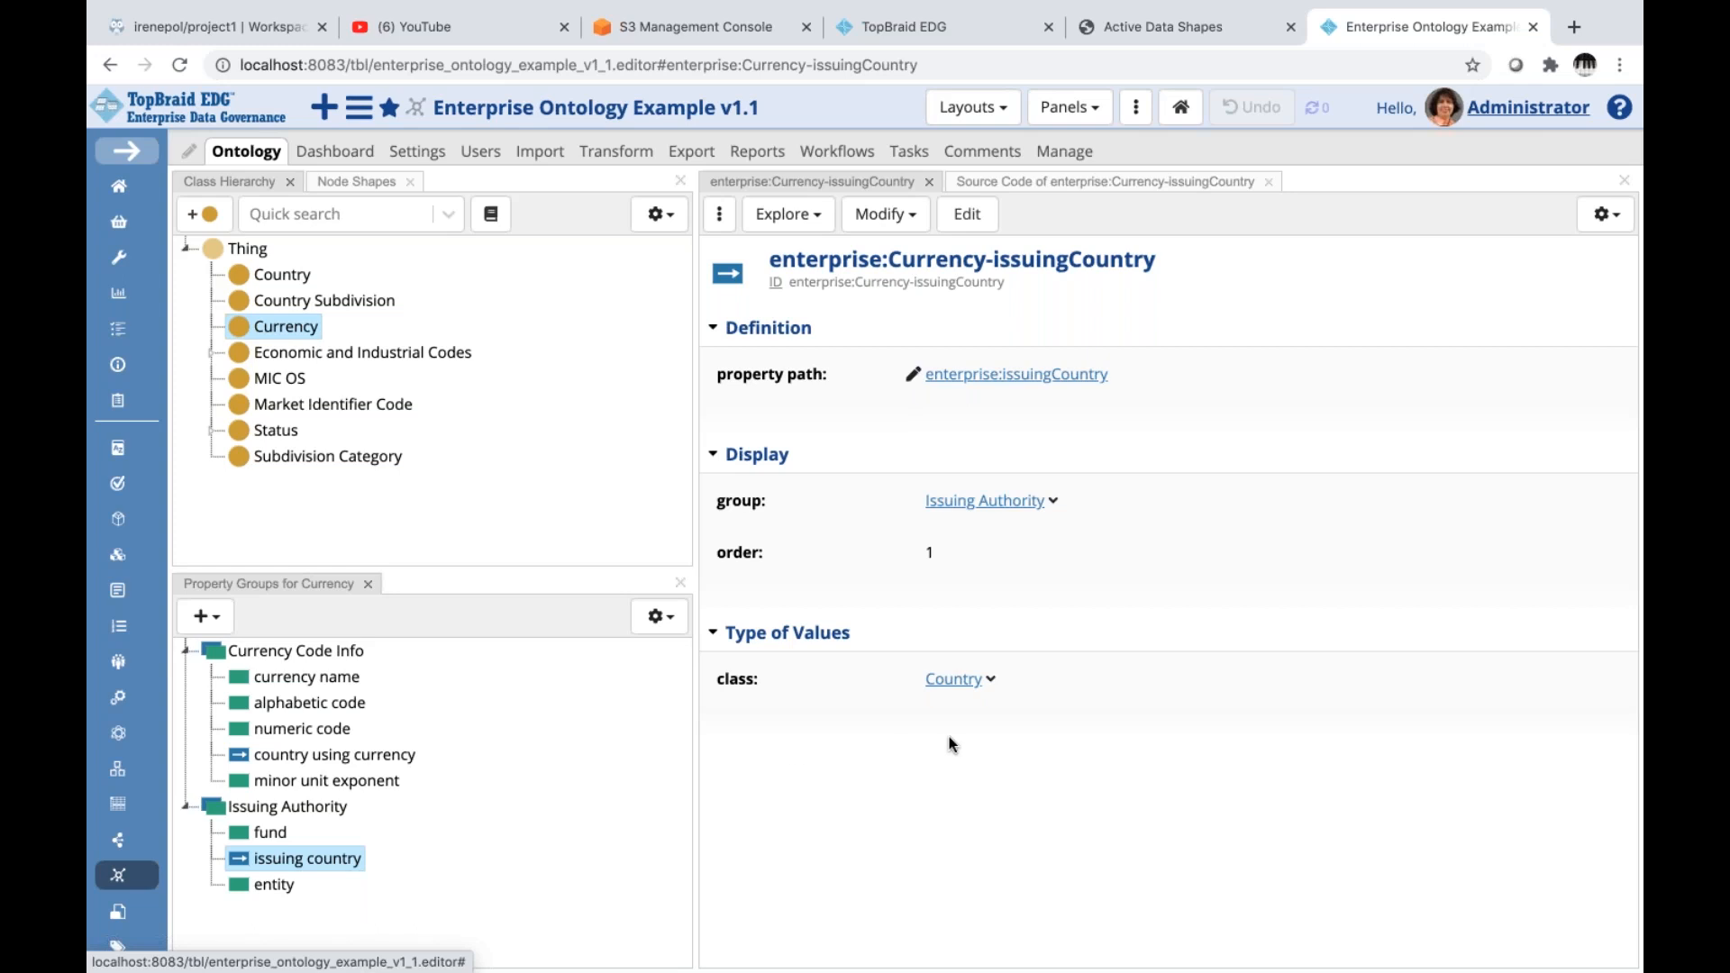
{"action": "left_click", "coordinate": [943, 680]}
{"action": "scroll", "coordinate": [586, 818], "scroll_direction": "down", "scroll_amount": 1}
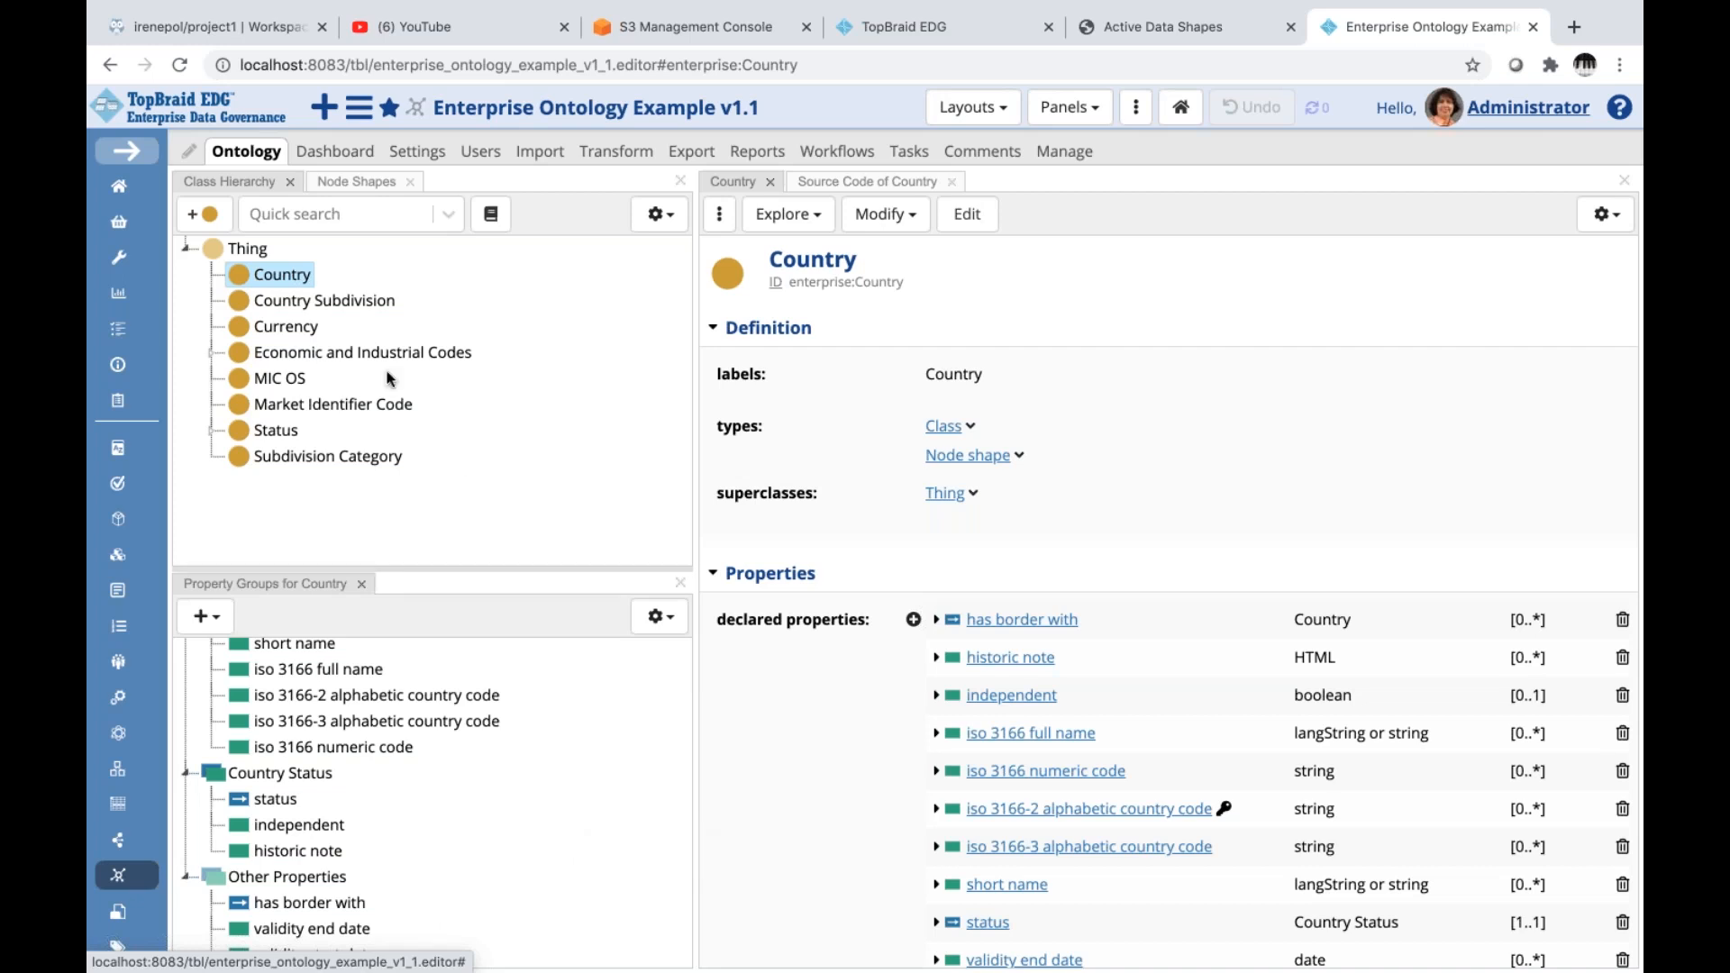
Declare an inverse of Currency's issuing country relationship with the label "currency", and check it on the Country class
{"action": "left_click", "coordinate": [282, 323]}
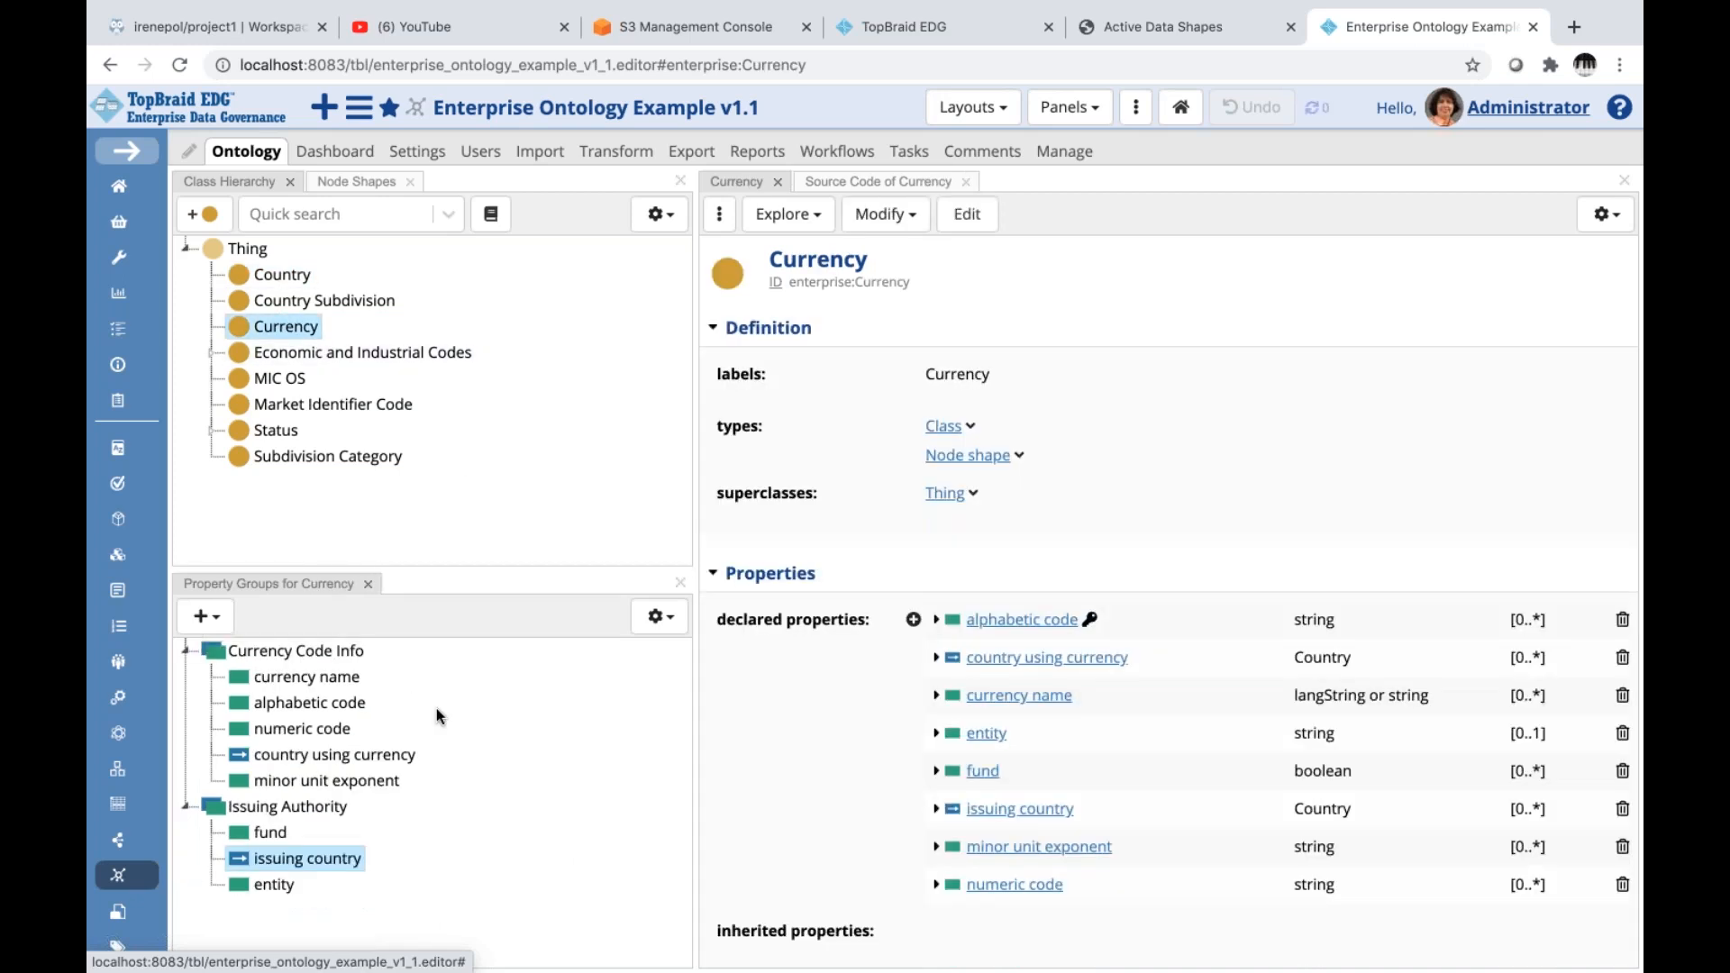
{"action": "left_click", "coordinate": [305, 861]}
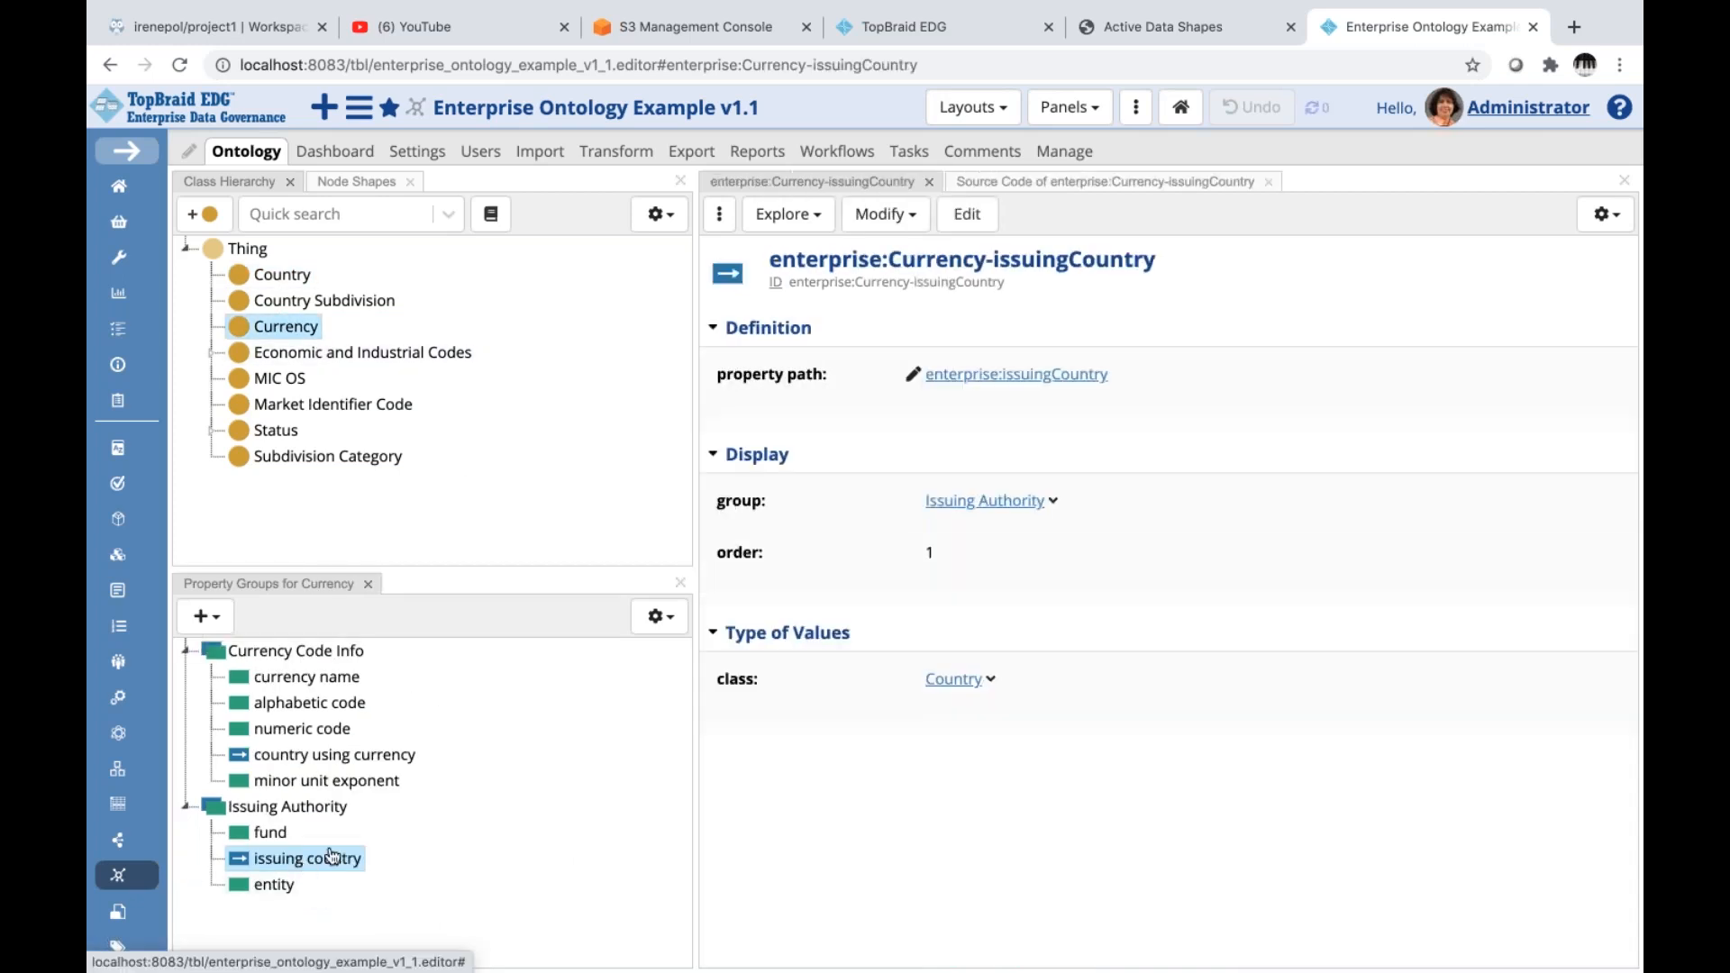
{"action": "left_click", "coordinate": [912, 223]}
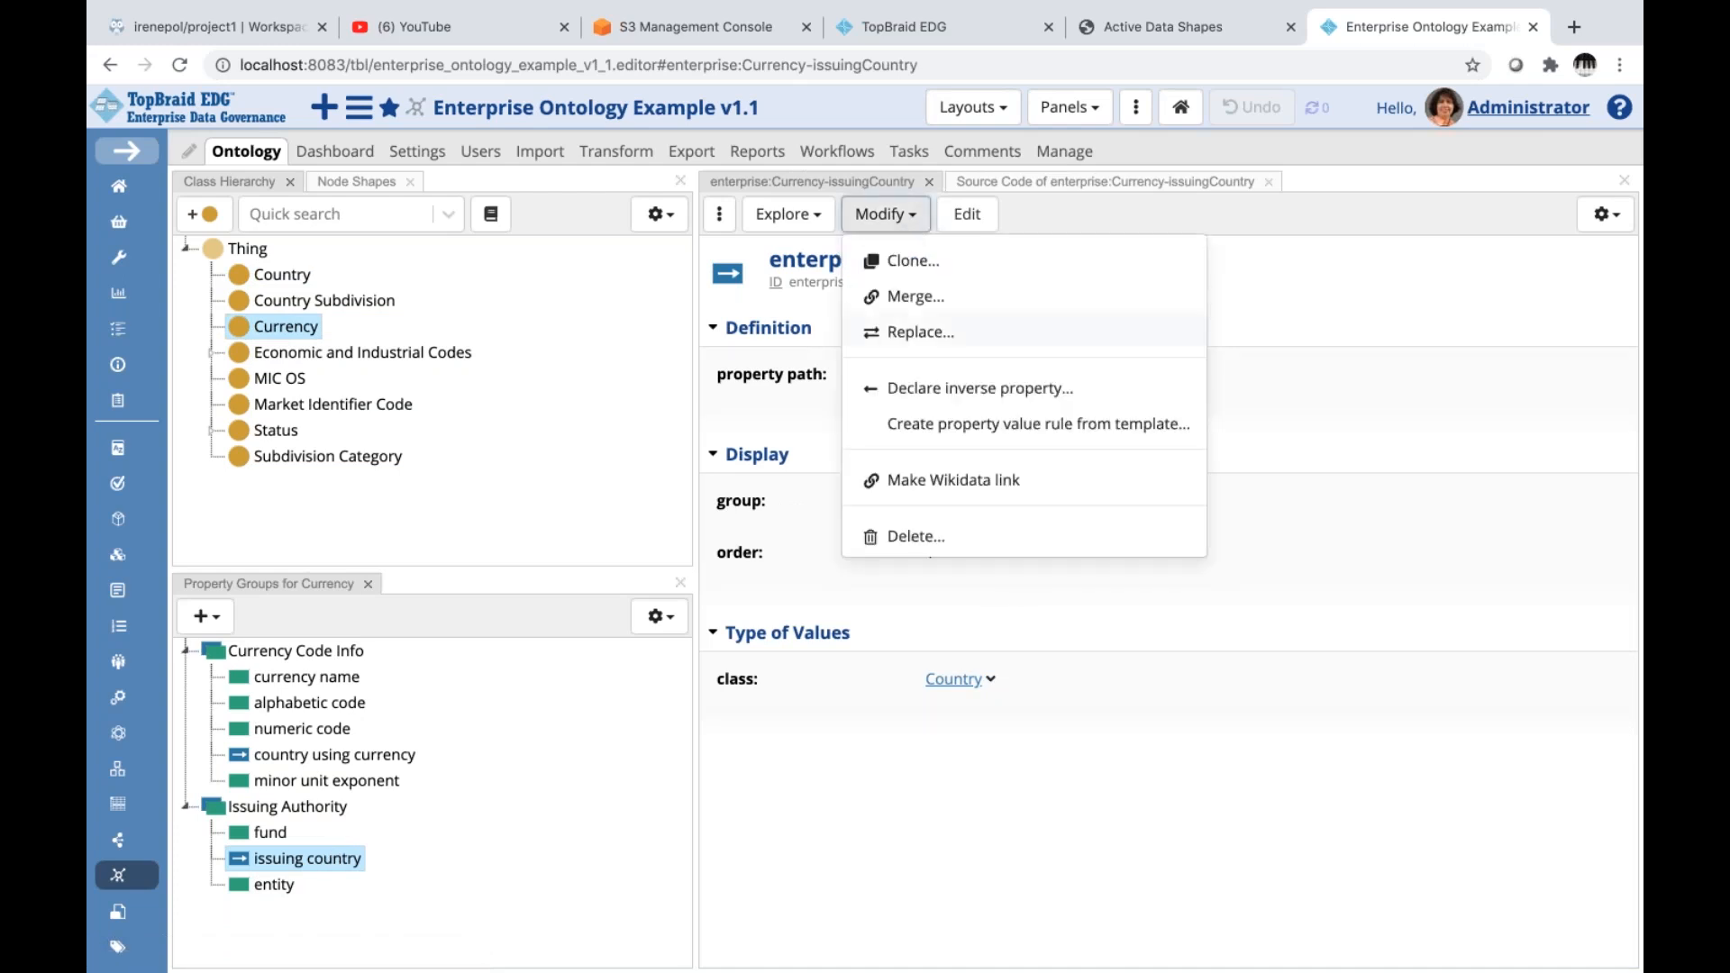
{"action": "left_click", "coordinate": [974, 397]}
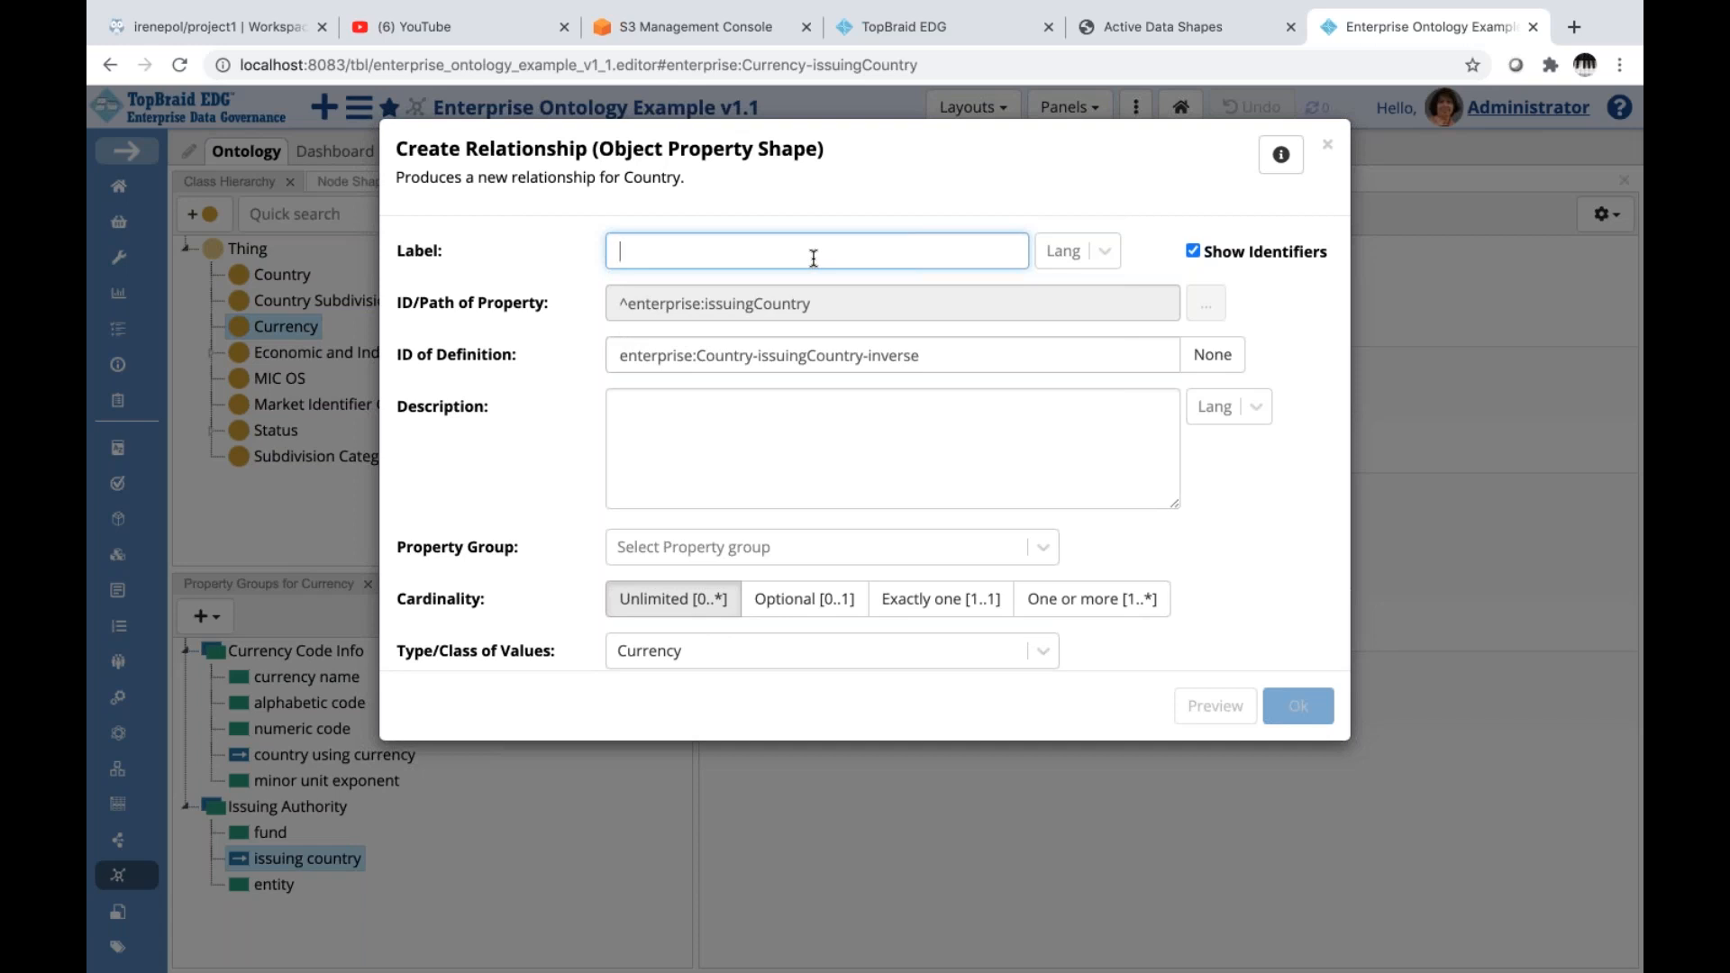
{"action": "type", "text": "cu"}
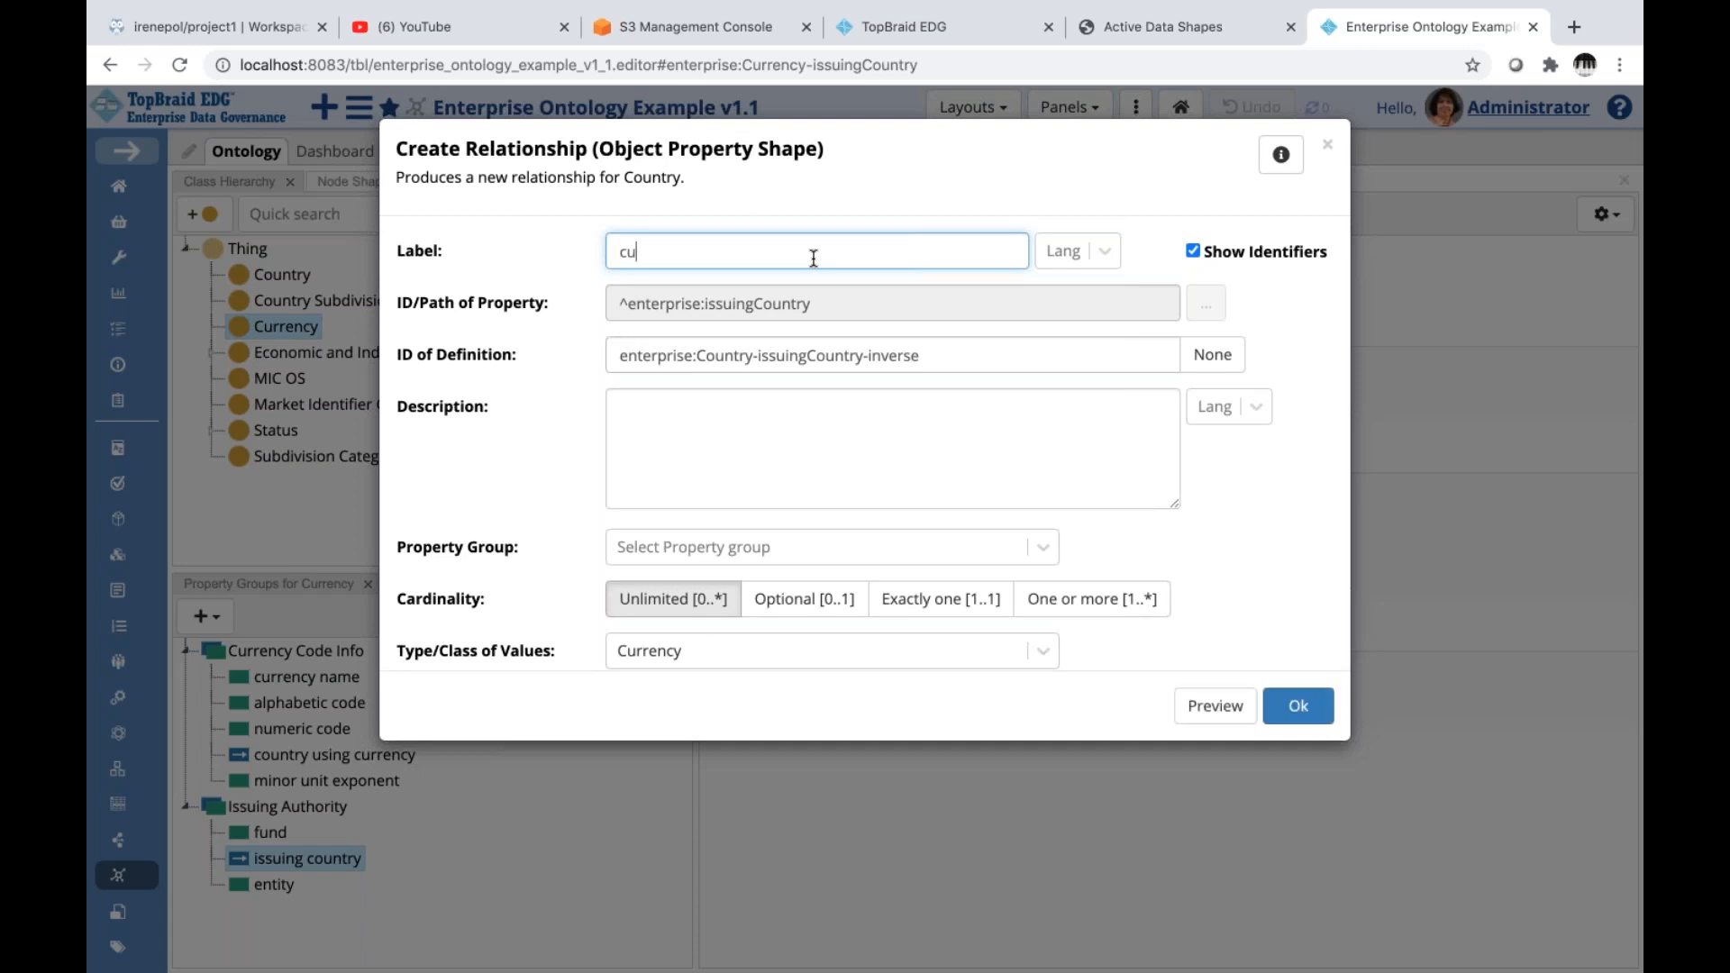
{"action": "type", "text": "rrency"}
{"action": "left_click", "coordinate": [1299, 708]}
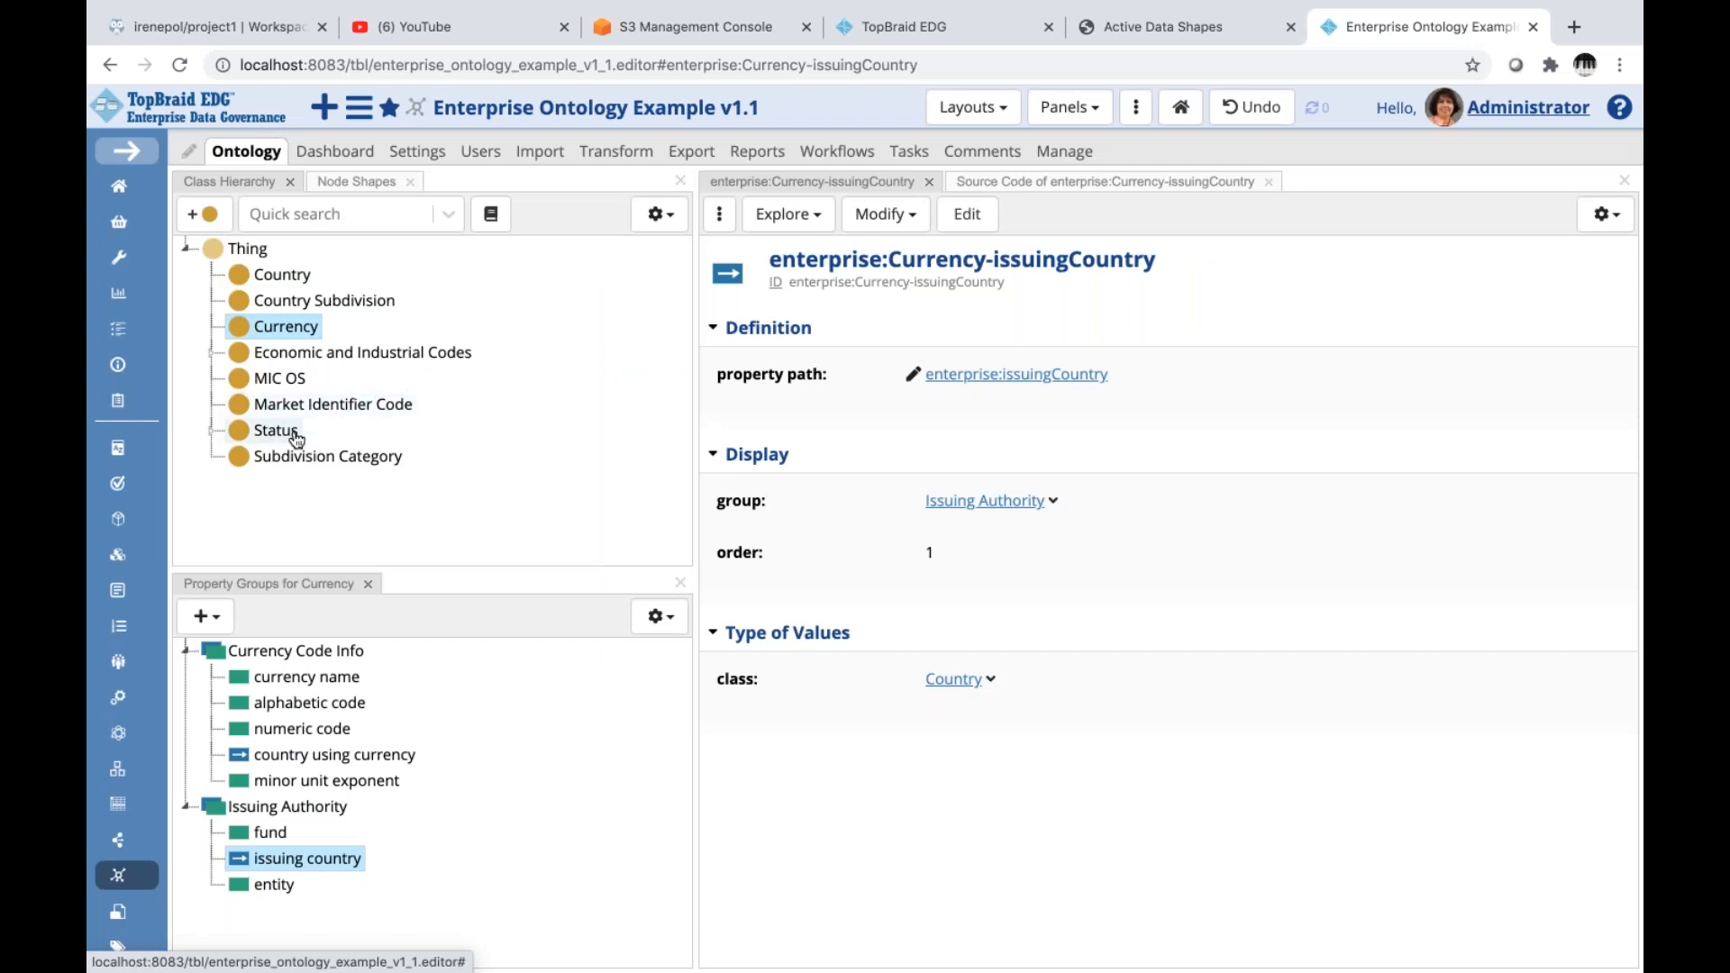
{"action": "left_click", "coordinate": [286, 277]}
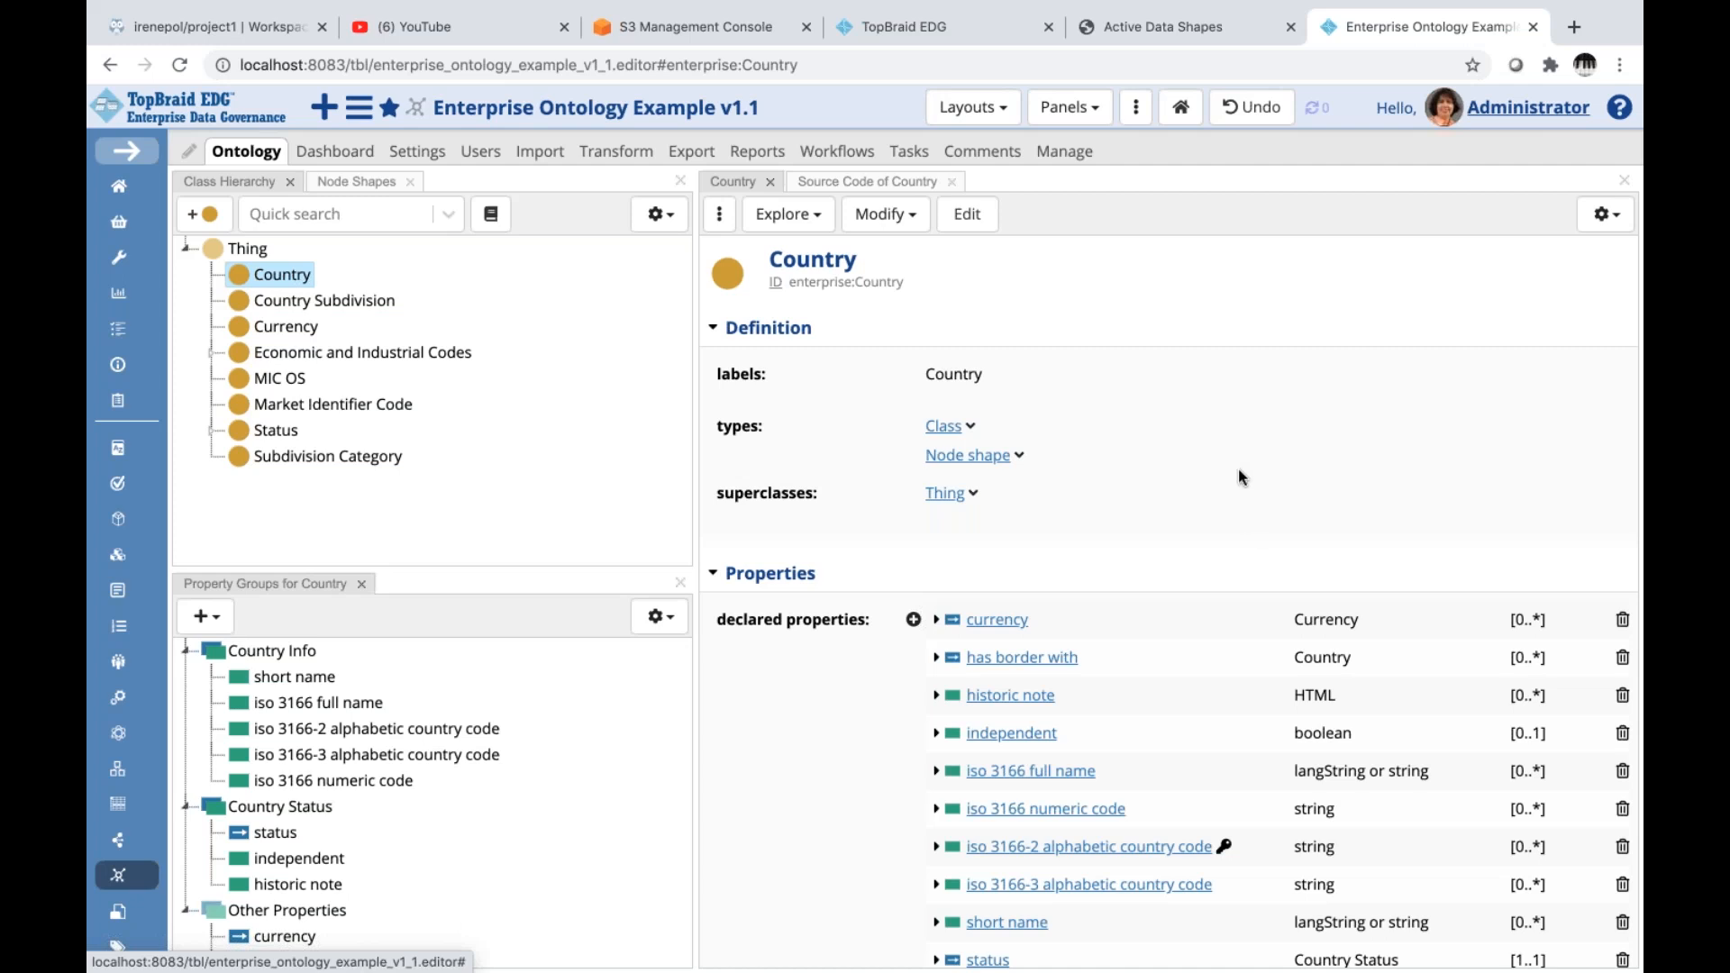
Review the ontology's management, export and transformation options, including OWL-to-SHACL conversion and the graph export formats
{"action": "left_click", "coordinate": [1068, 151]}
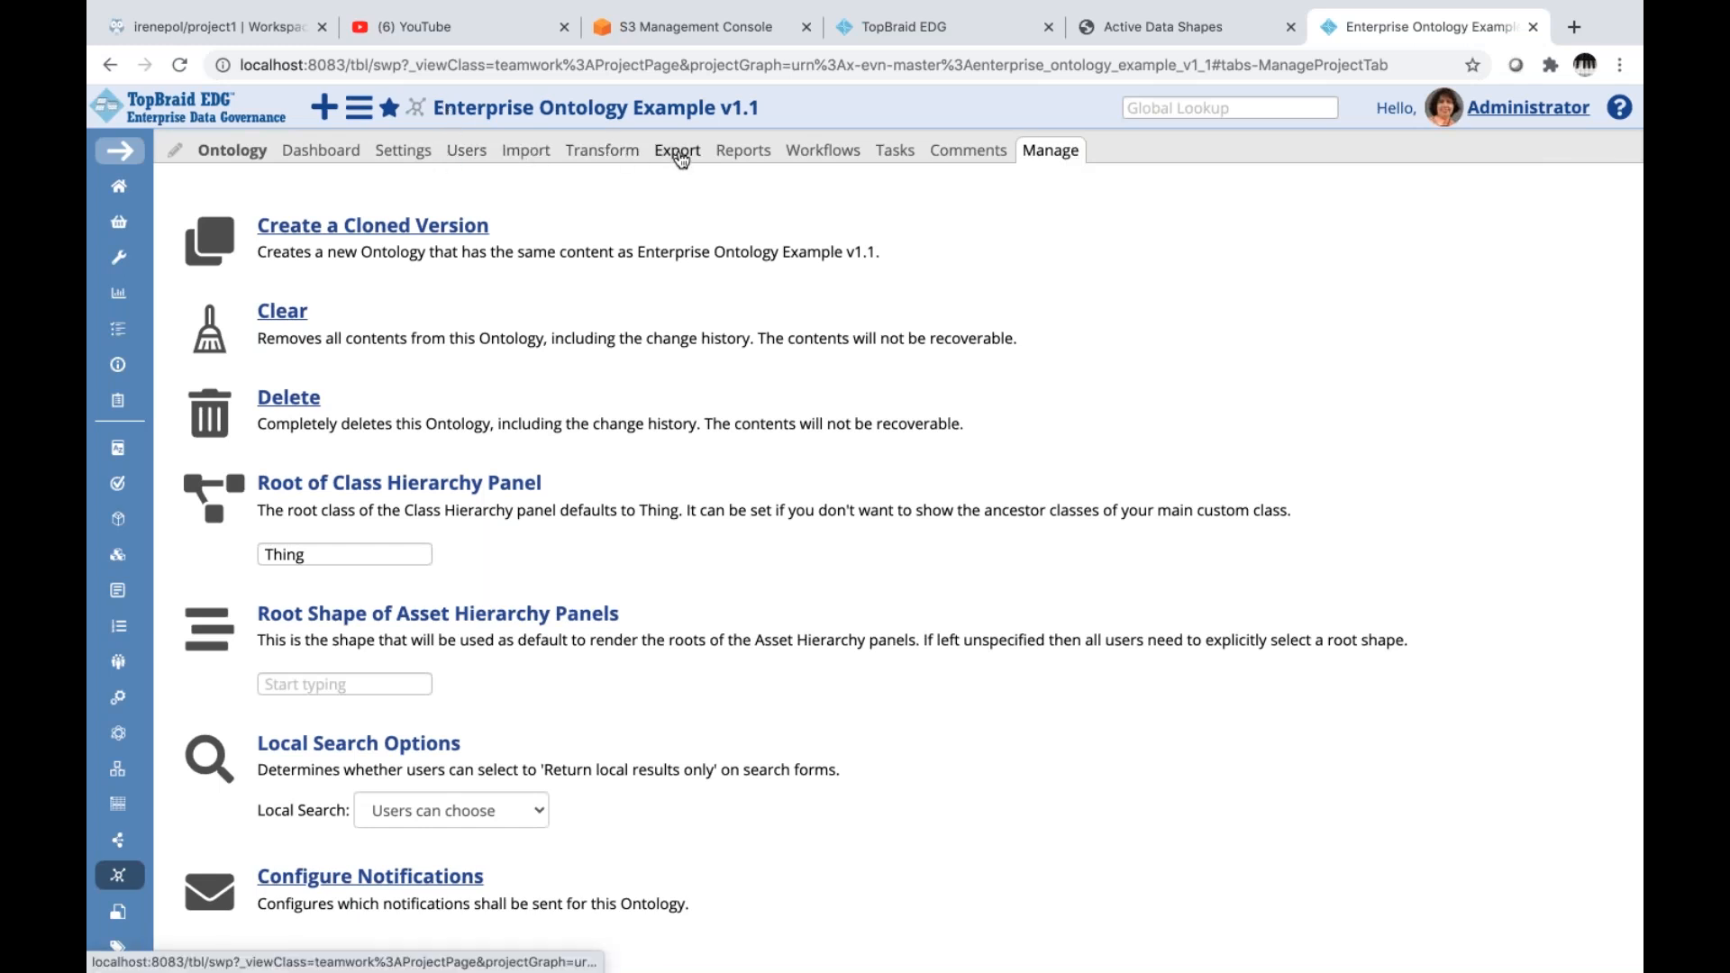
{"action": "left_click", "coordinate": [680, 157]}
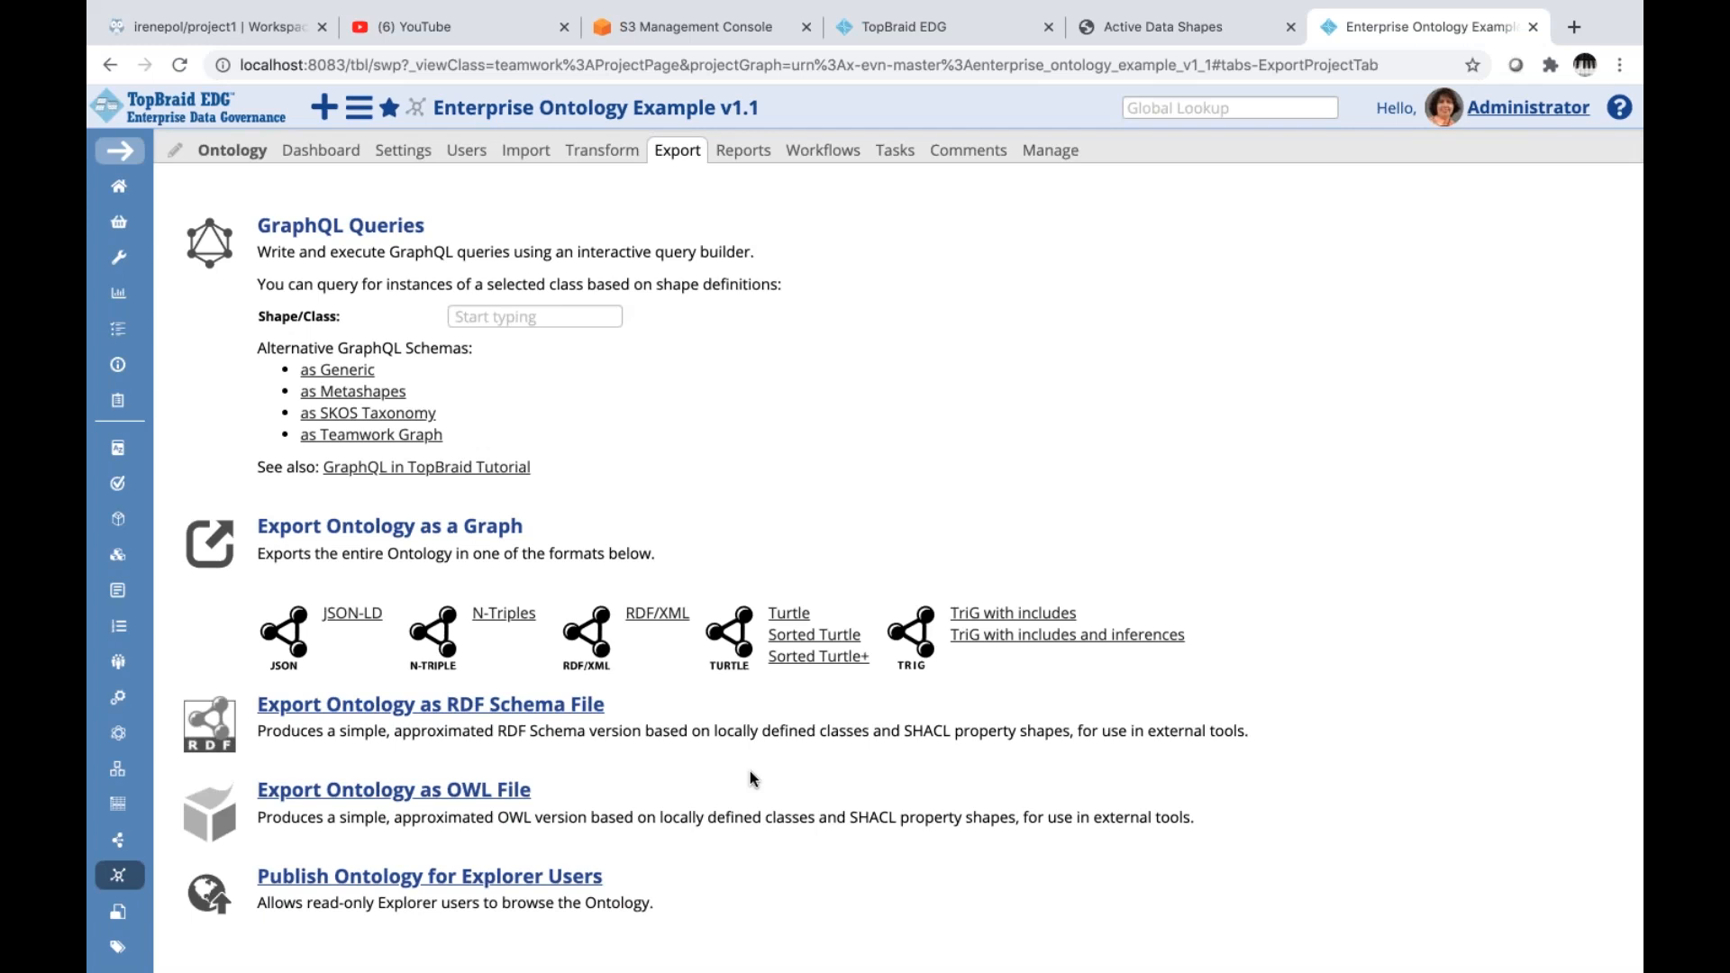
{"action": "left_click", "coordinate": [603, 150]}
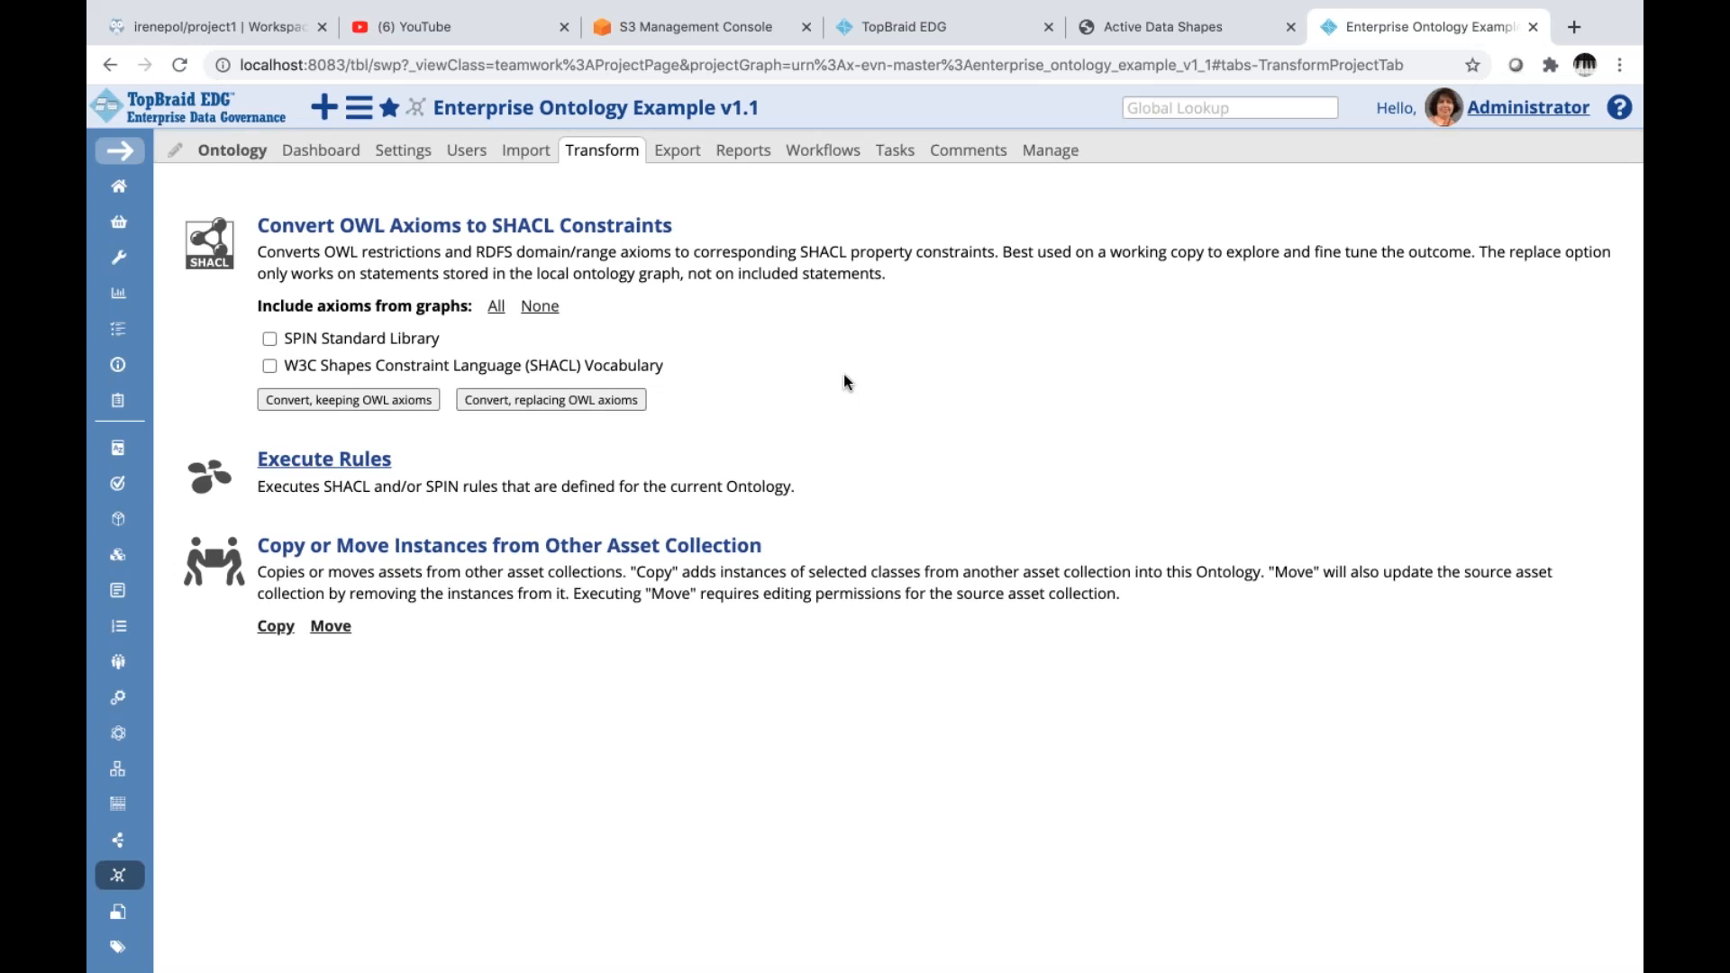
{"action": "left_click", "coordinate": [677, 151]}
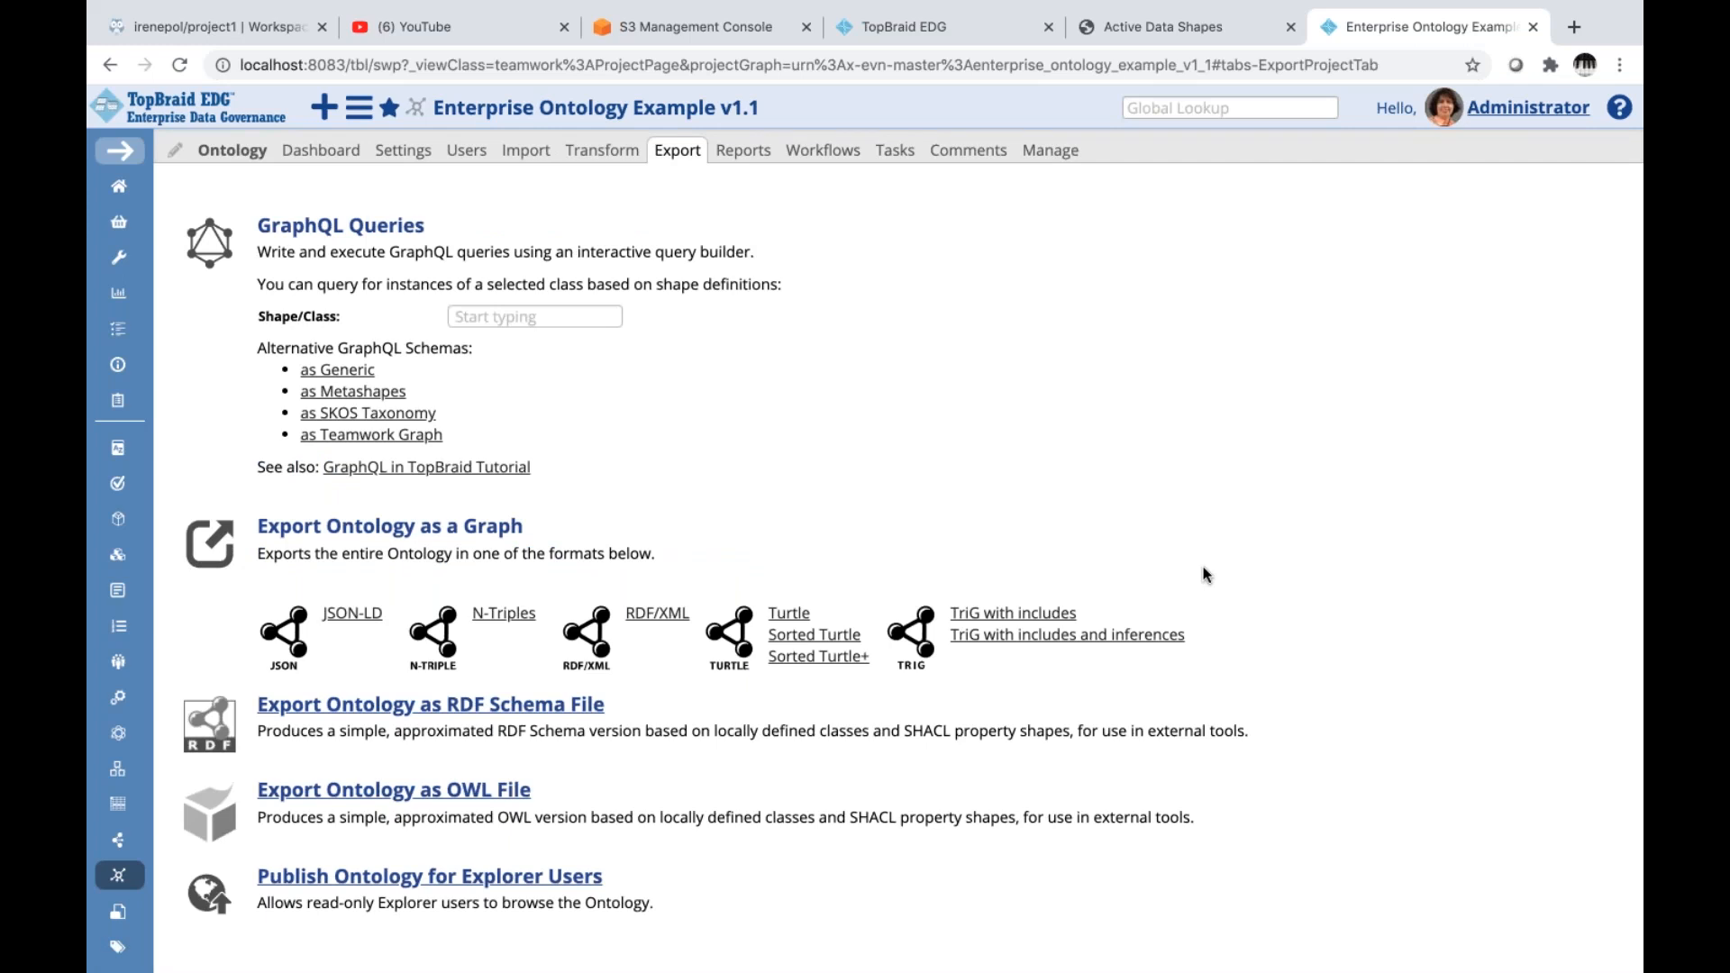
Return to the ontology editor, review the options for deriving missing classes from instances, and close them without running
{"action": "left_click", "coordinate": [230, 151]}
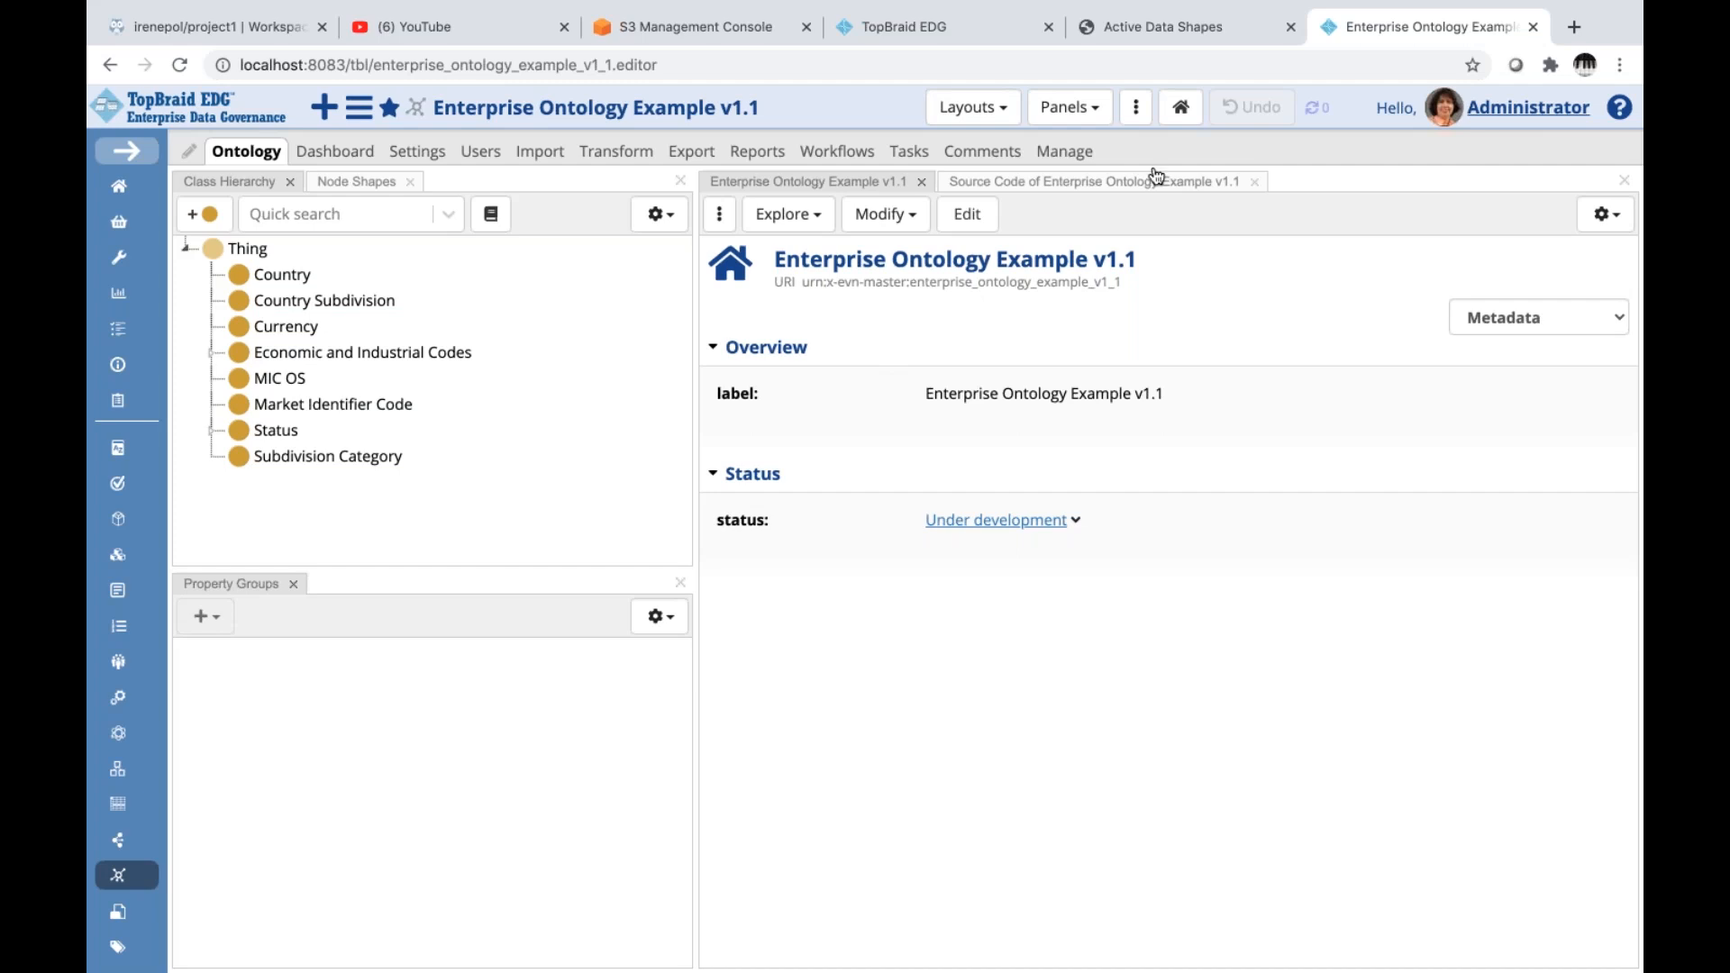
{"action": "left_click", "coordinate": [916, 226]}
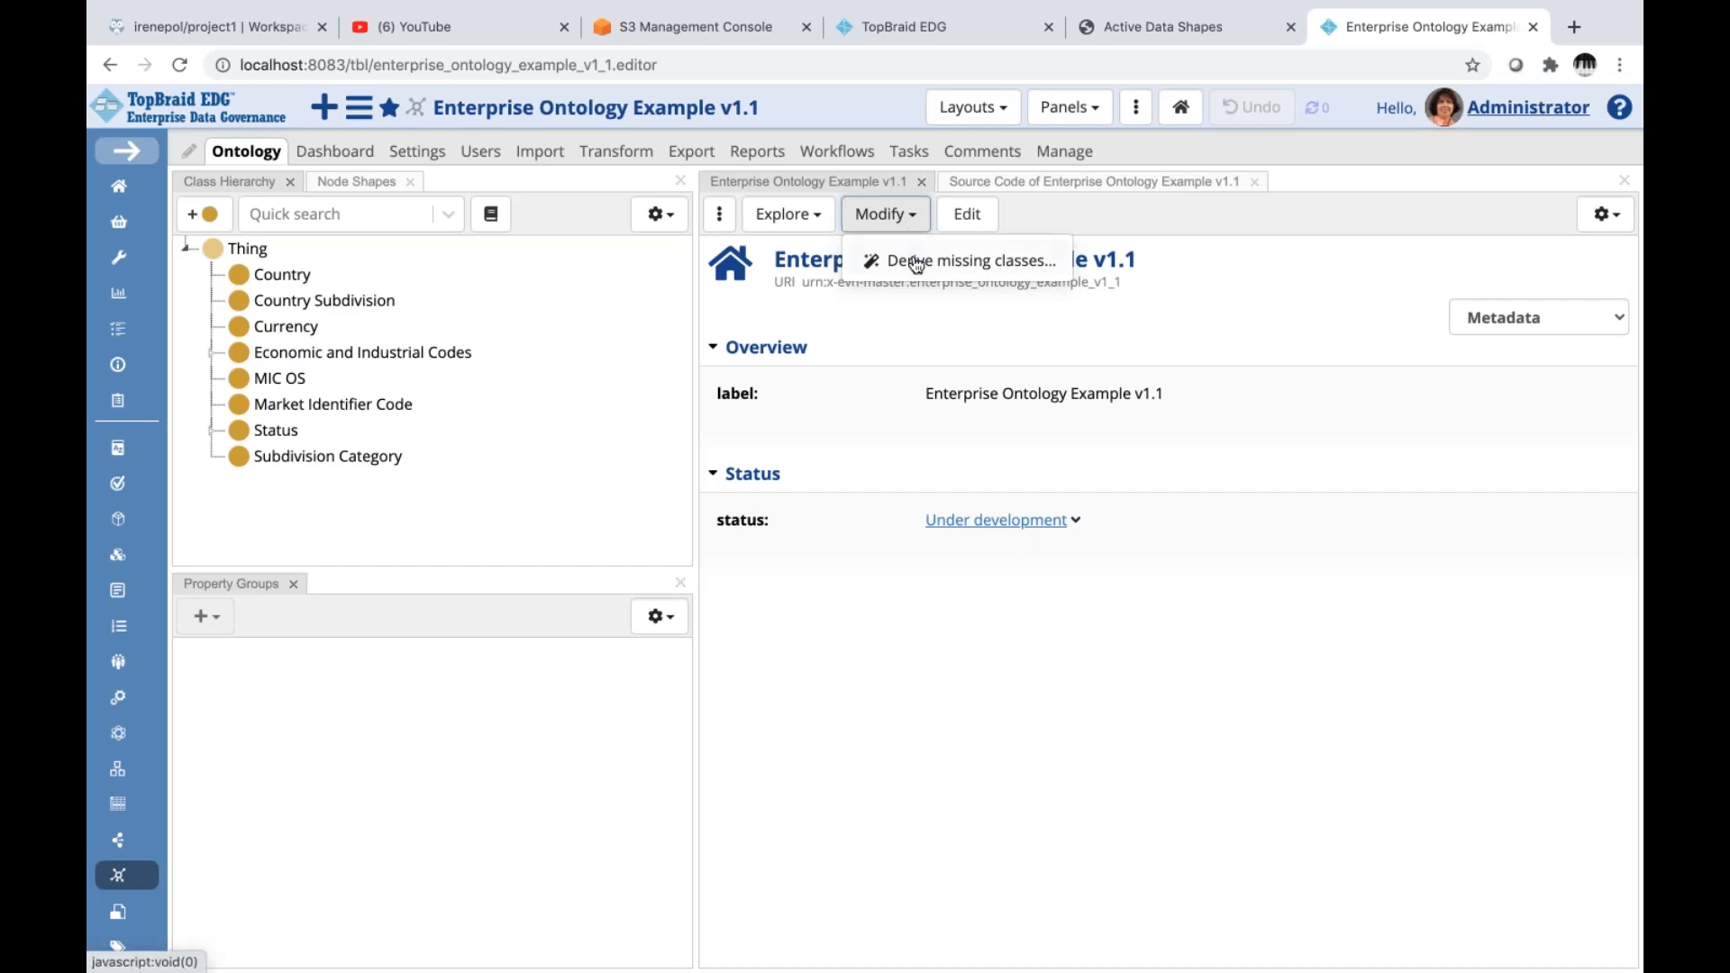
{"action": "left_click", "coordinate": [917, 264]}
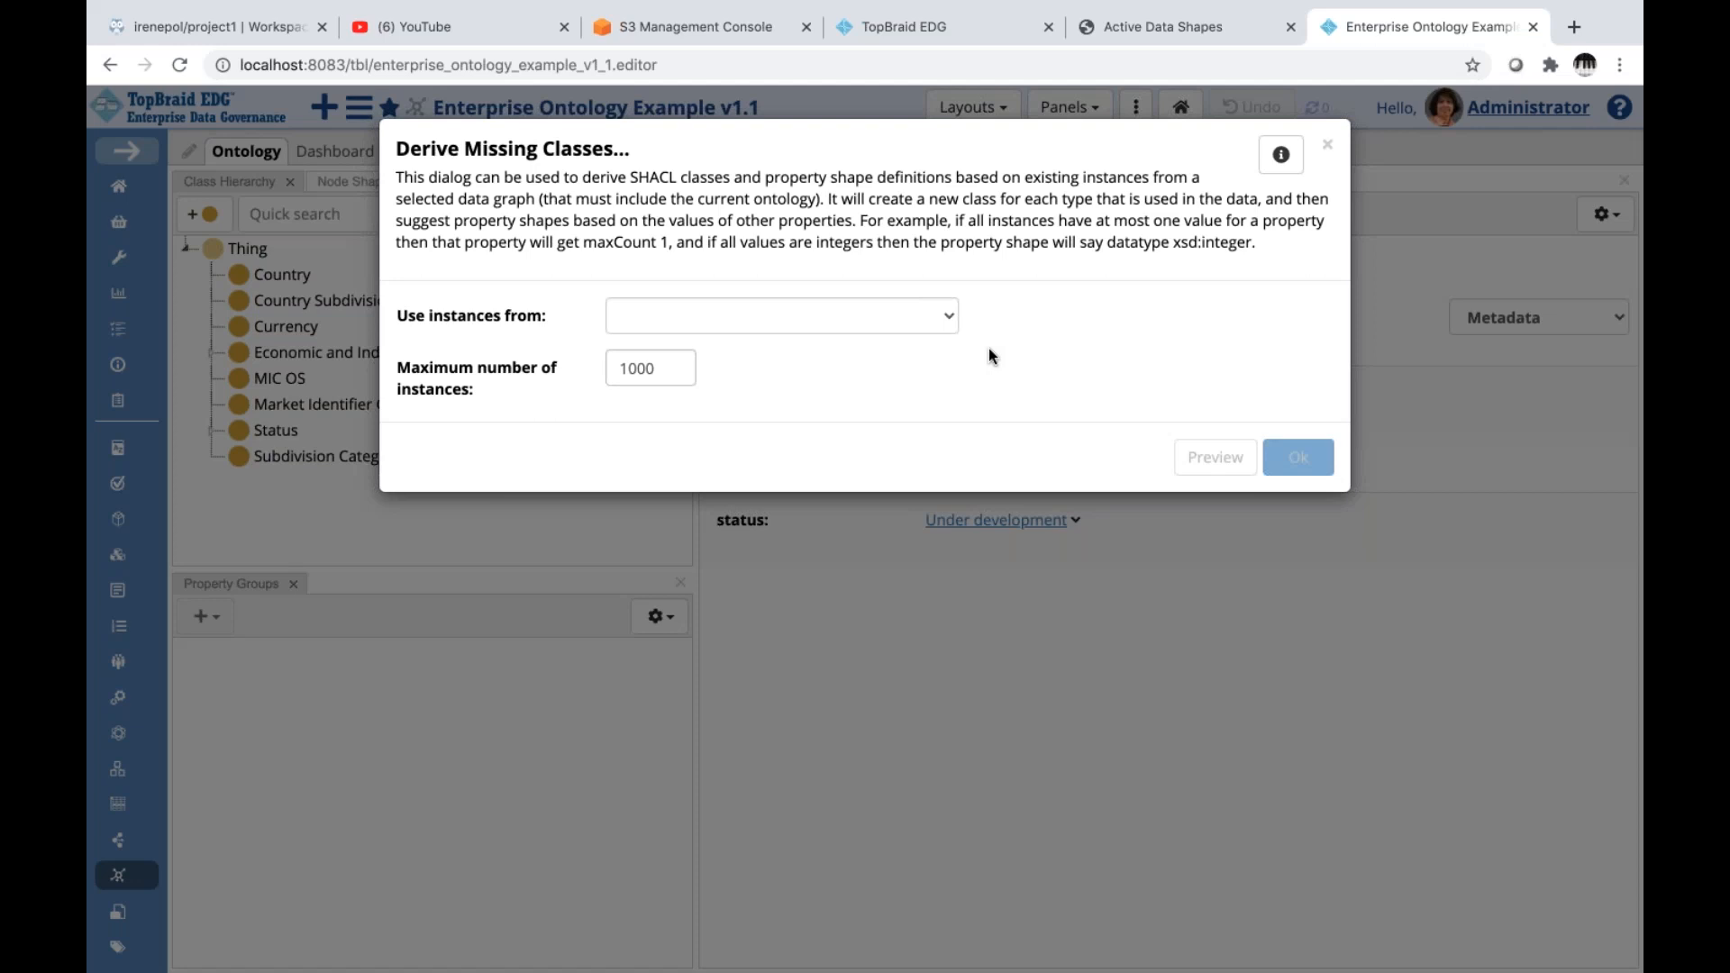
{"action": "left_click", "coordinate": [1326, 149]}
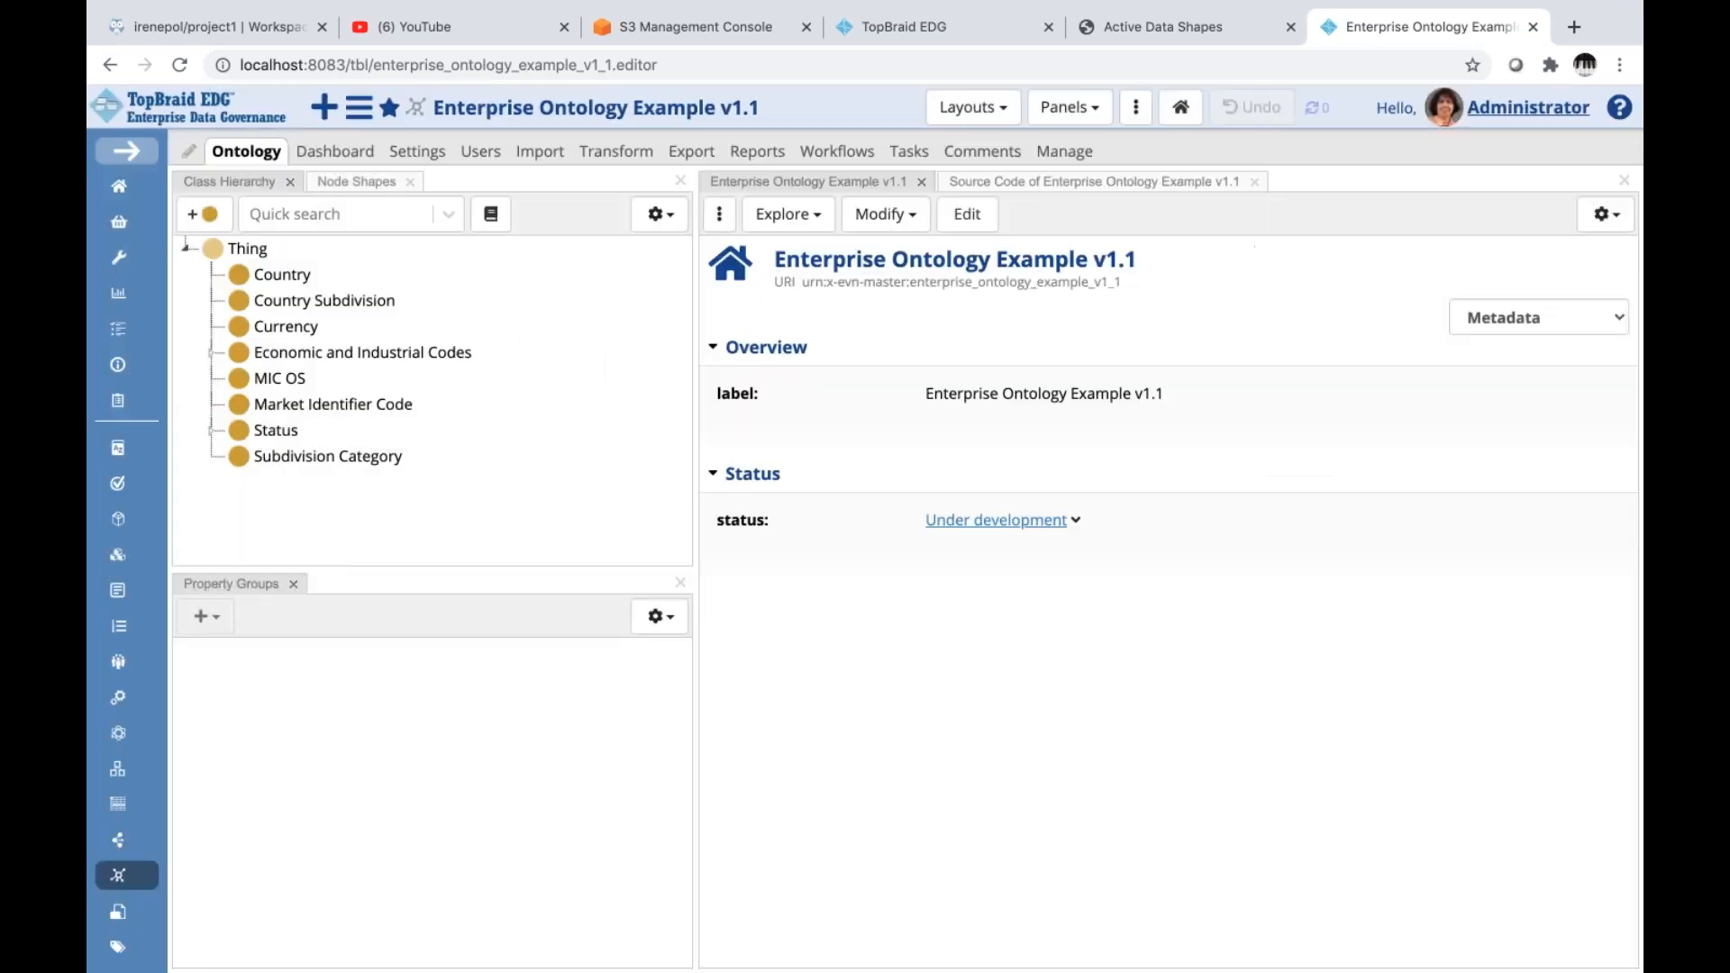
Review the options for deriving the Country class's property shapes from instances, and close them without running
{"action": "left_click", "coordinate": [282, 287]}
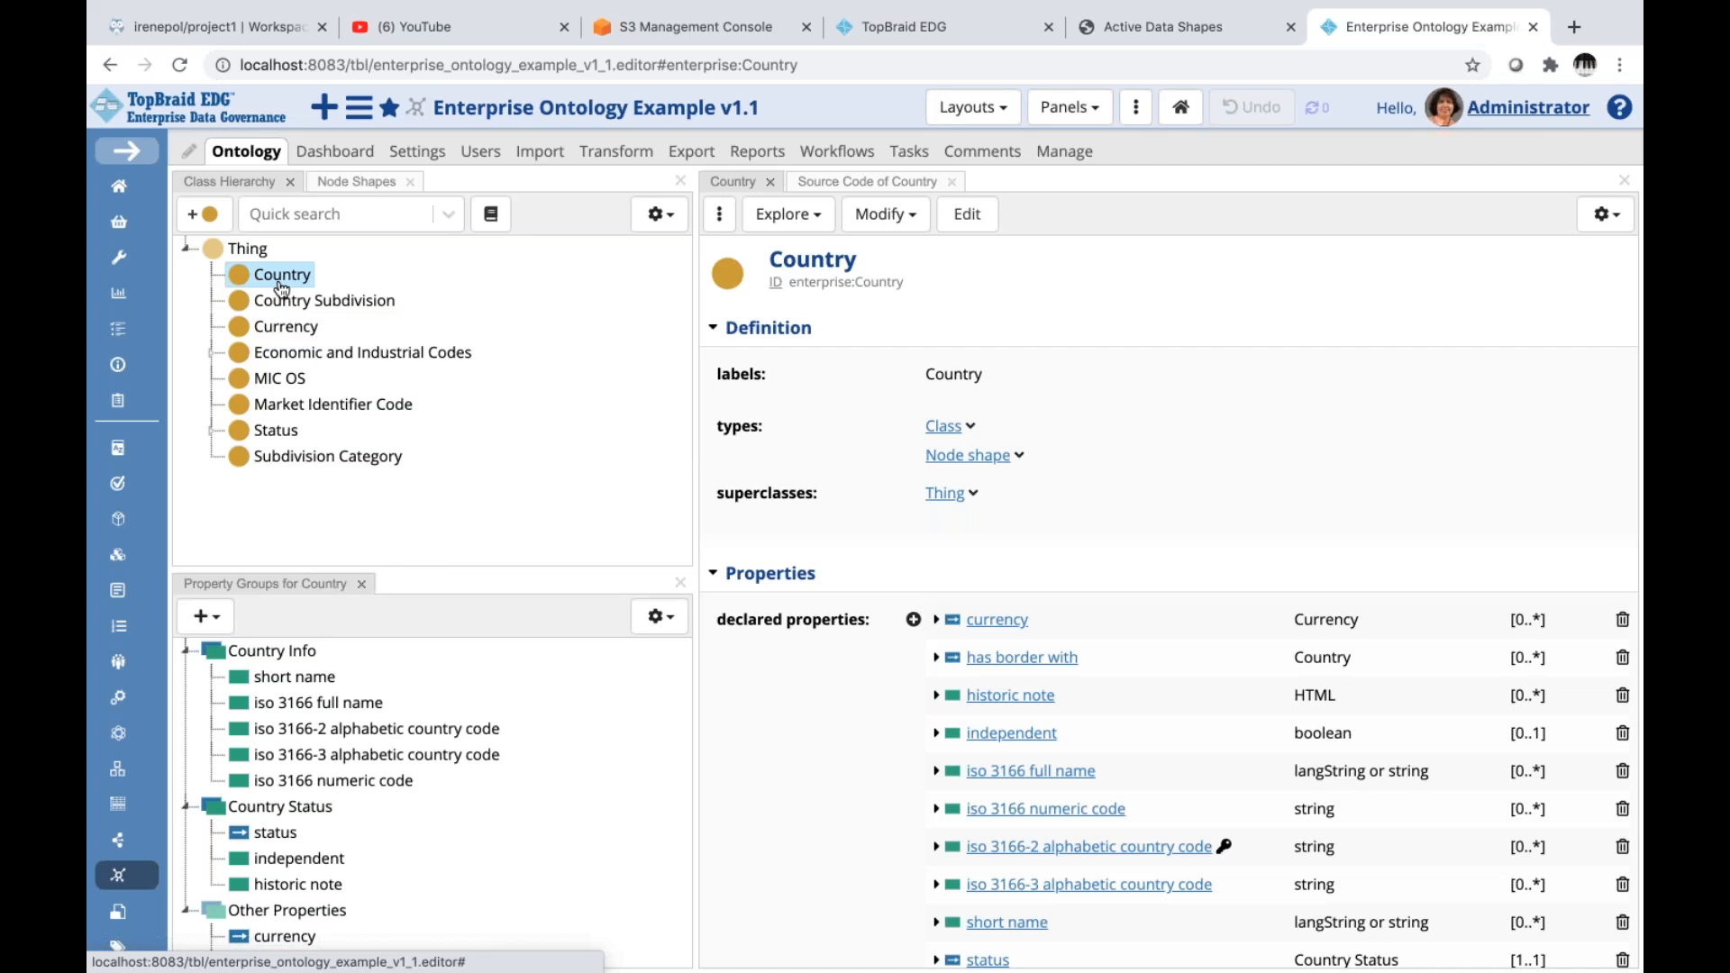
{"action": "left_click", "coordinate": [886, 215]}
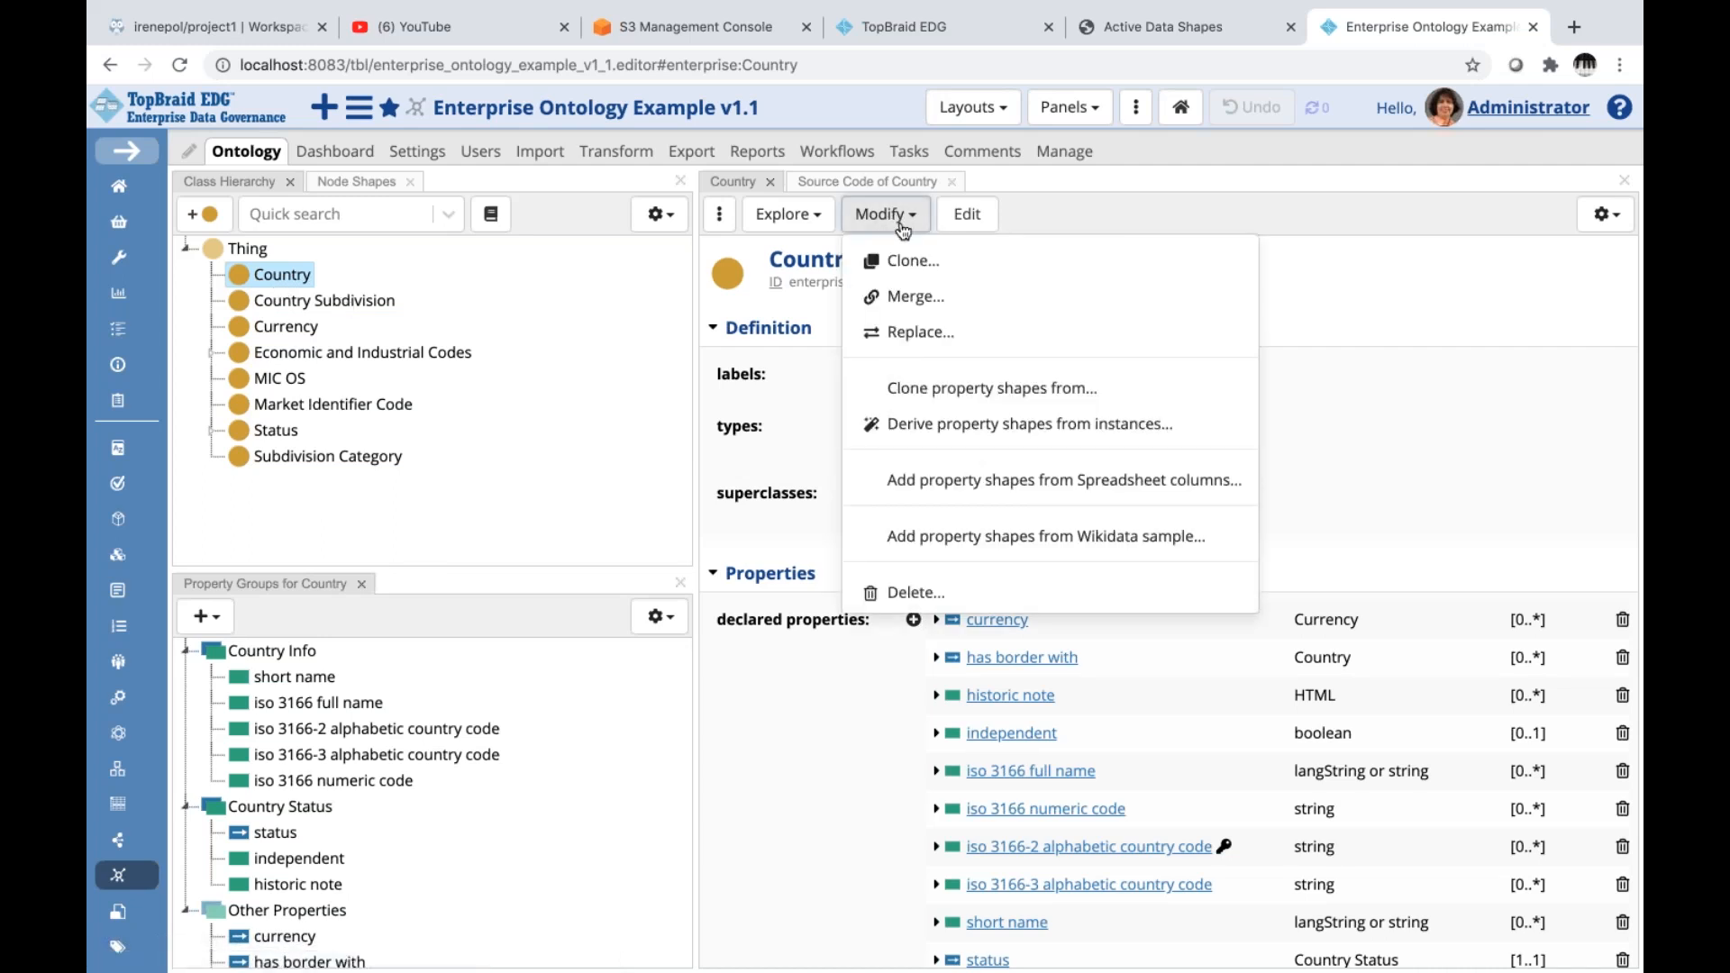
{"action": "left_click", "coordinate": [1069, 435]}
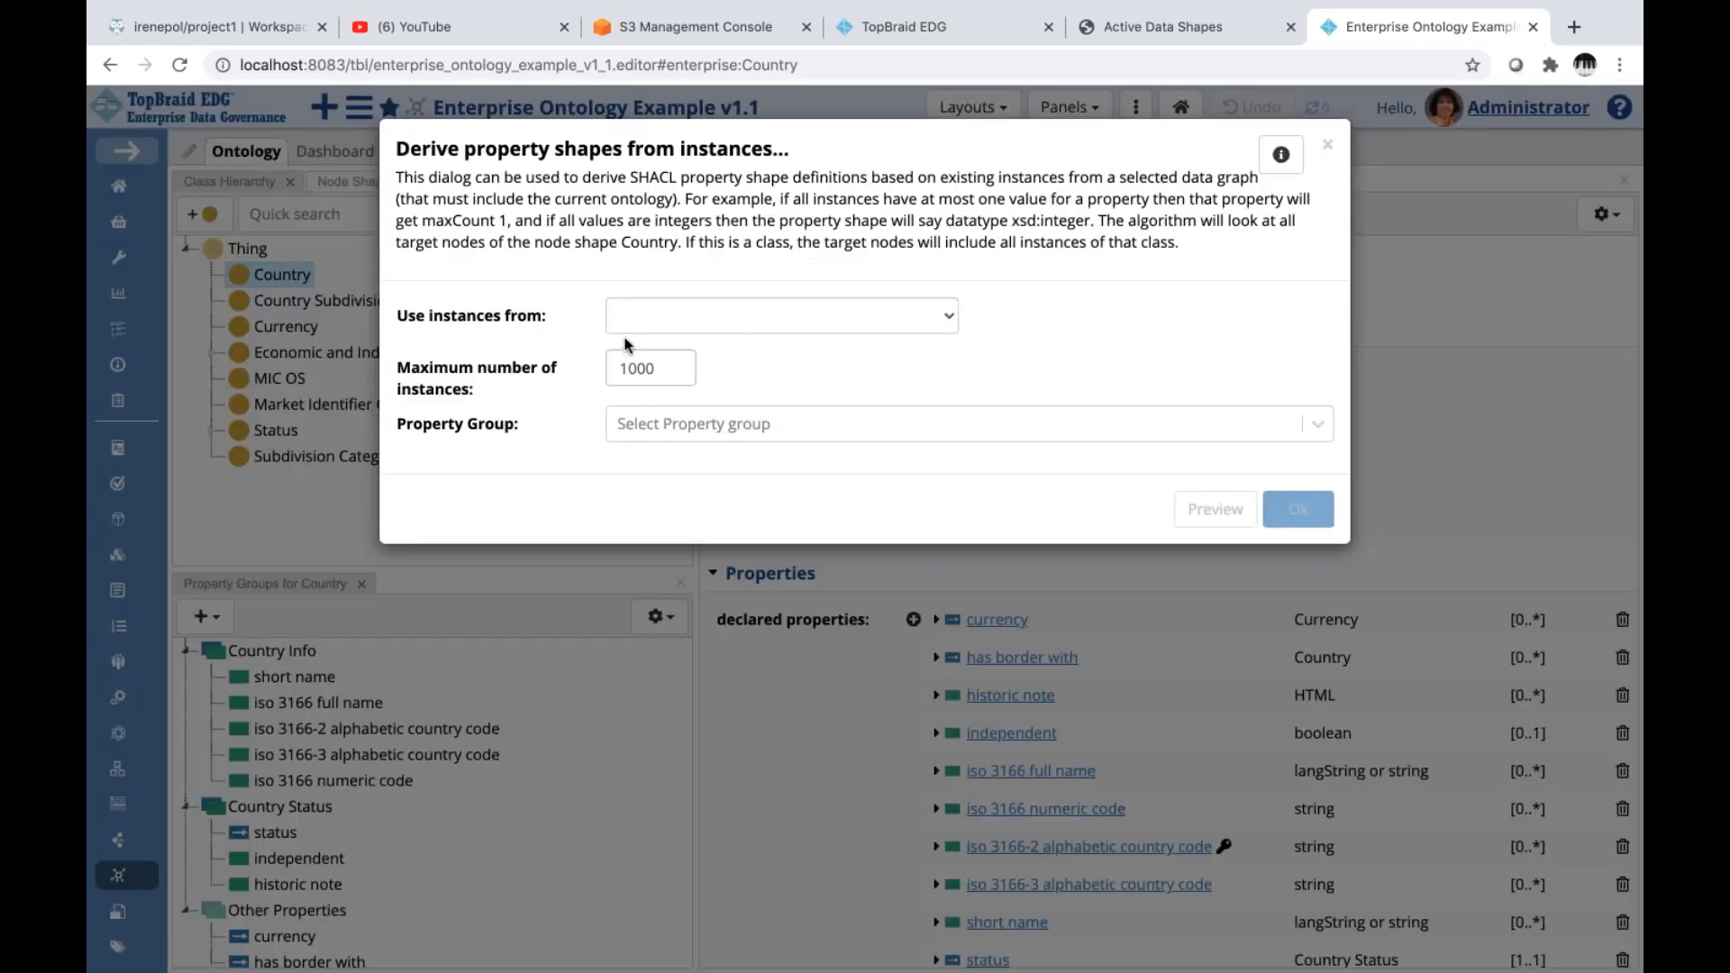
{"action": "left_click", "coordinate": [1328, 146]}
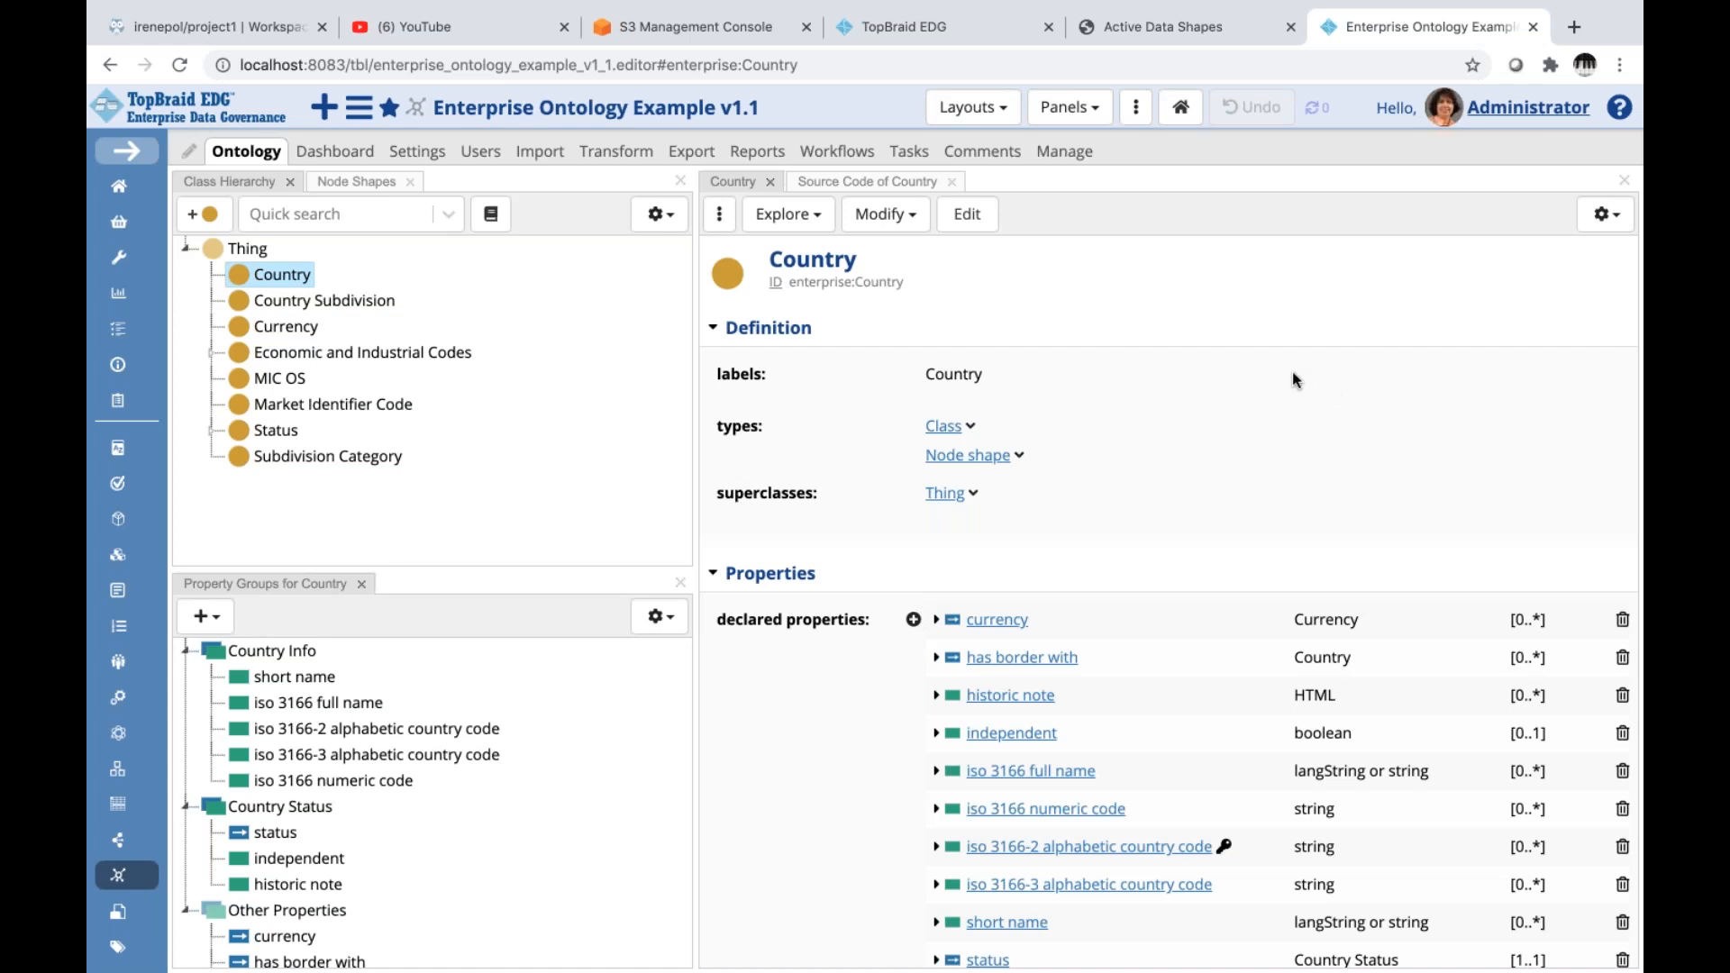
Look through the asset collection types, create a new ontology labelled "Webinar Demo" with the default namespace, and open it in the ontology editor
{"action": "left_click", "coordinate": [326, 109]}
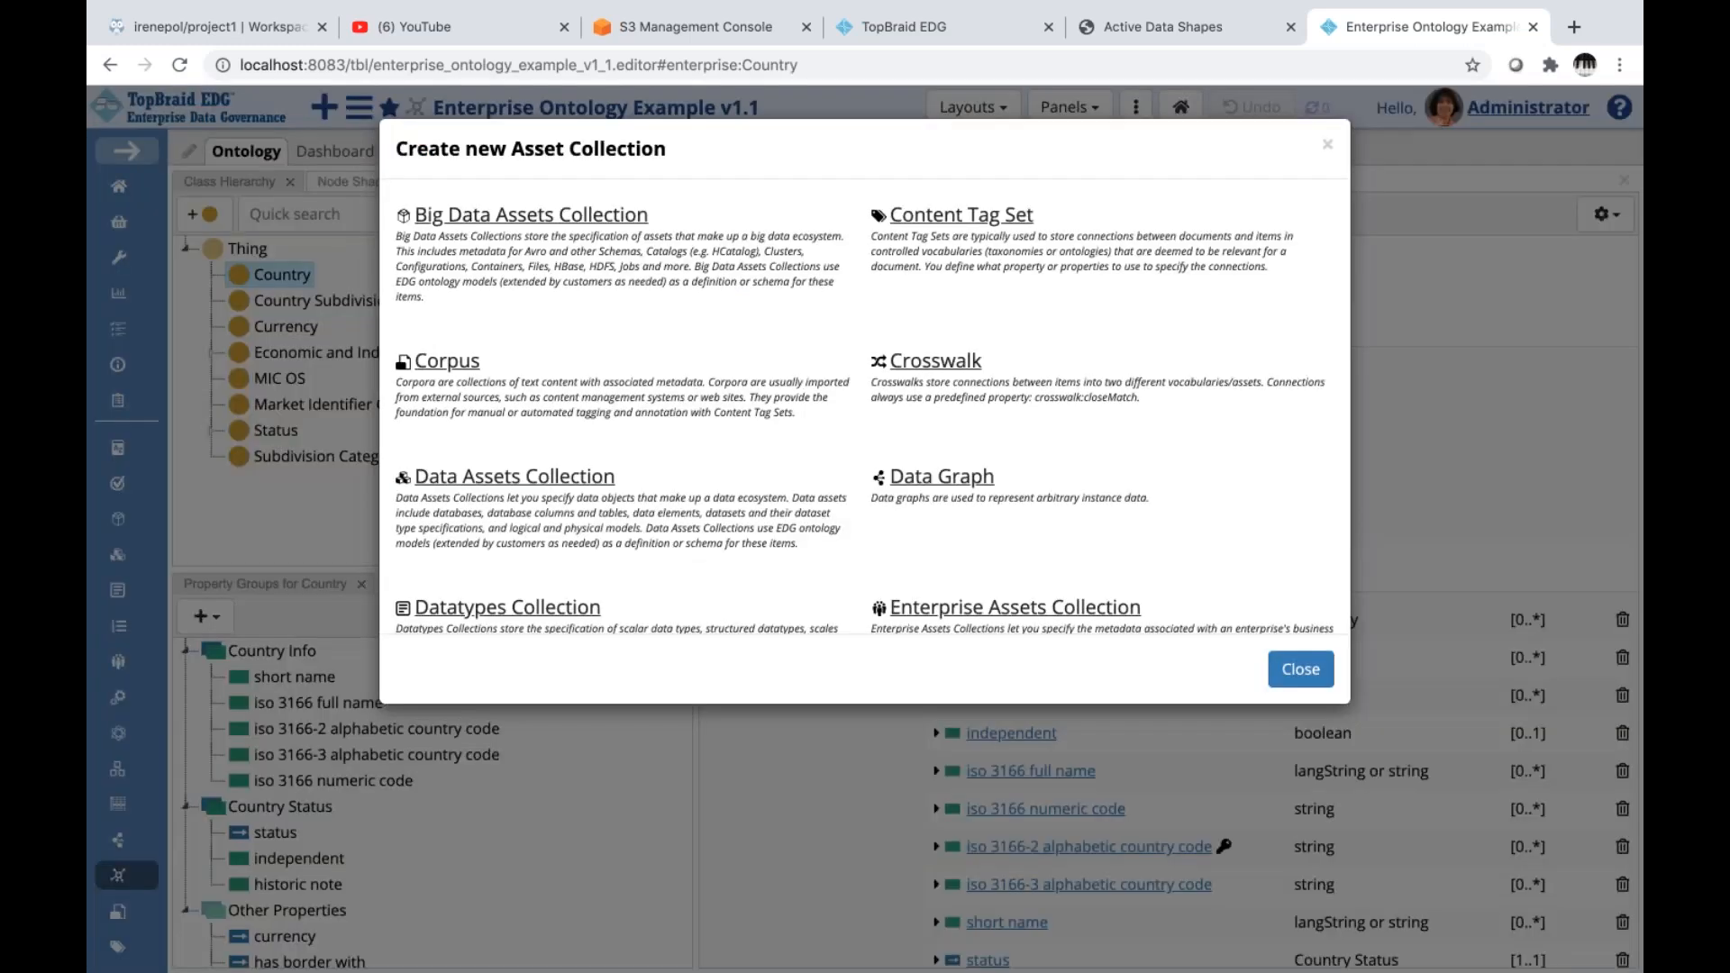
{"action": "scroll", "coordinate": [771, 401], "scroll_direction": "down", "scroll_amount": 10}
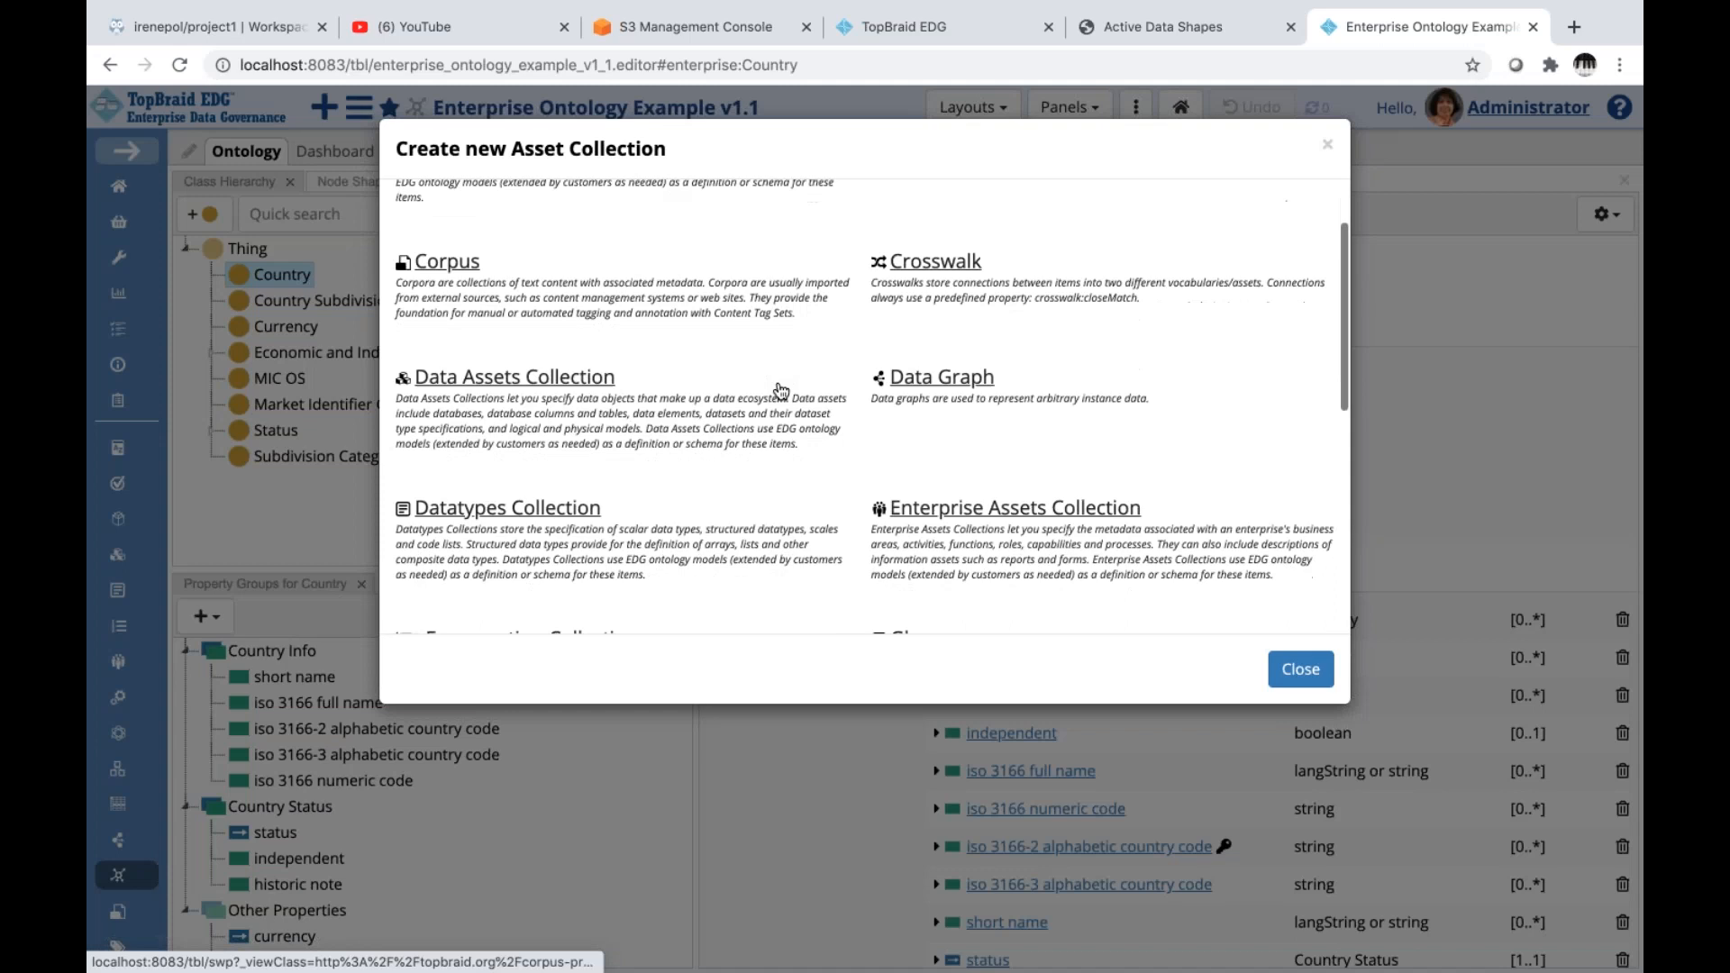
{"action": "scroll", "coordinate": [780, 390], "scroll_direction": "up", "scroll_amount": 10}
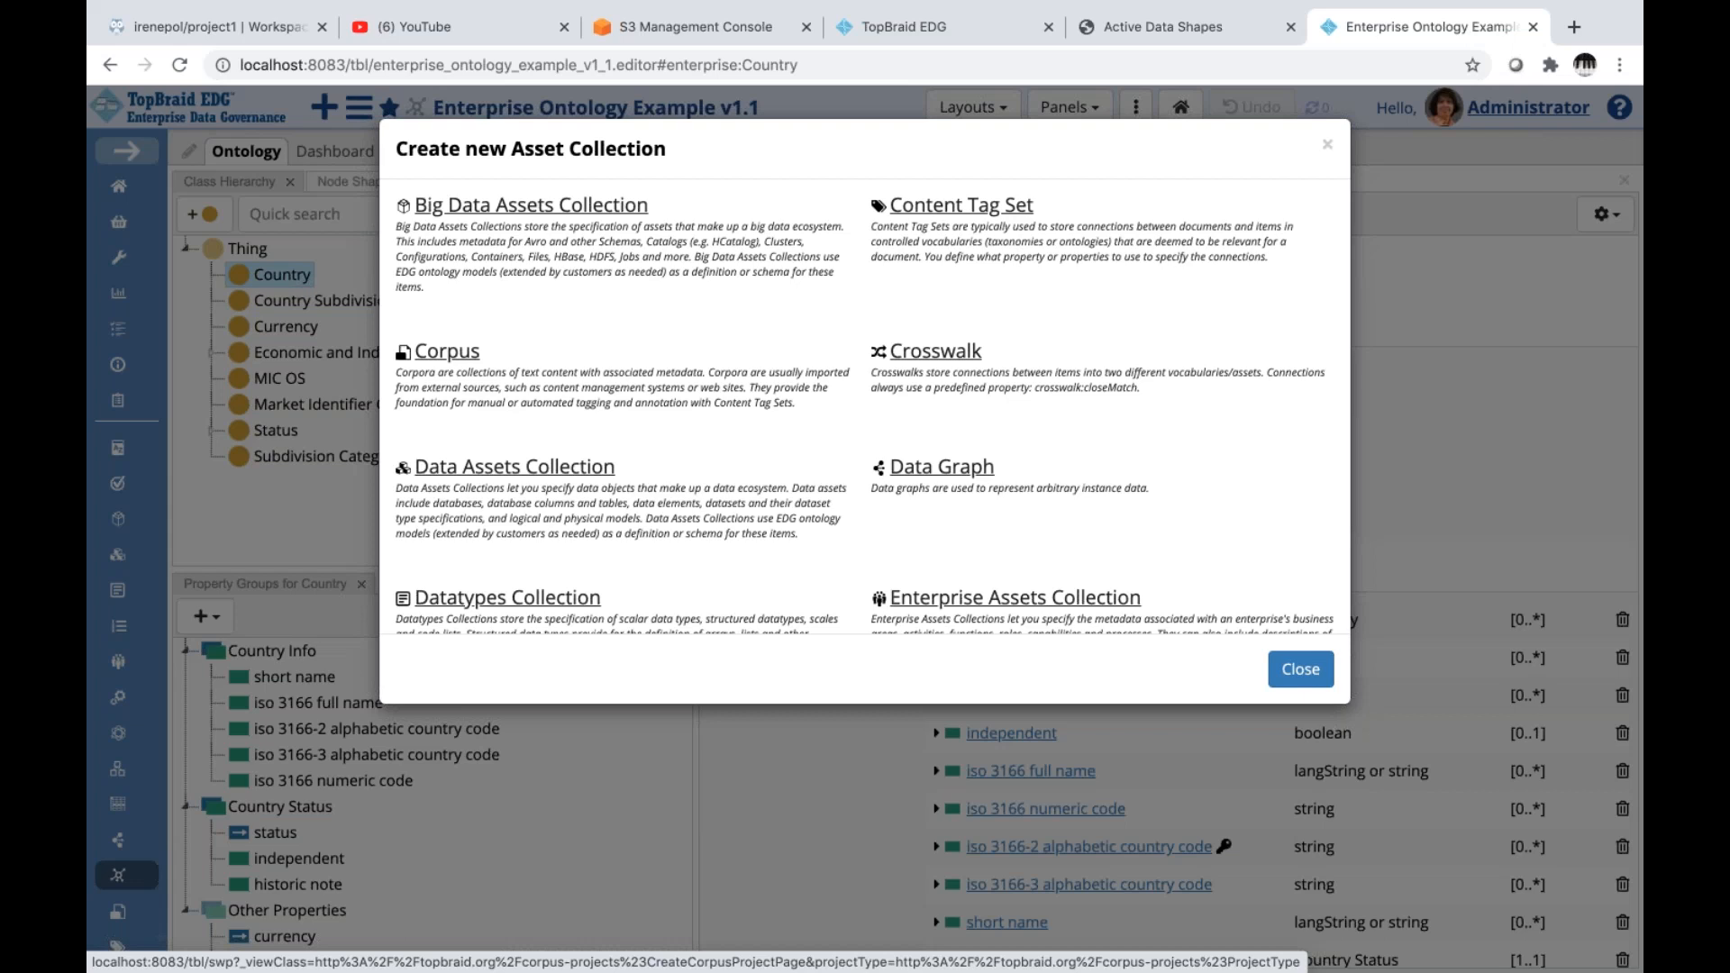
{"action": "scroll", "coordinate": [865, 406], "scroll_direction": "down", "scroll_amount": 4}
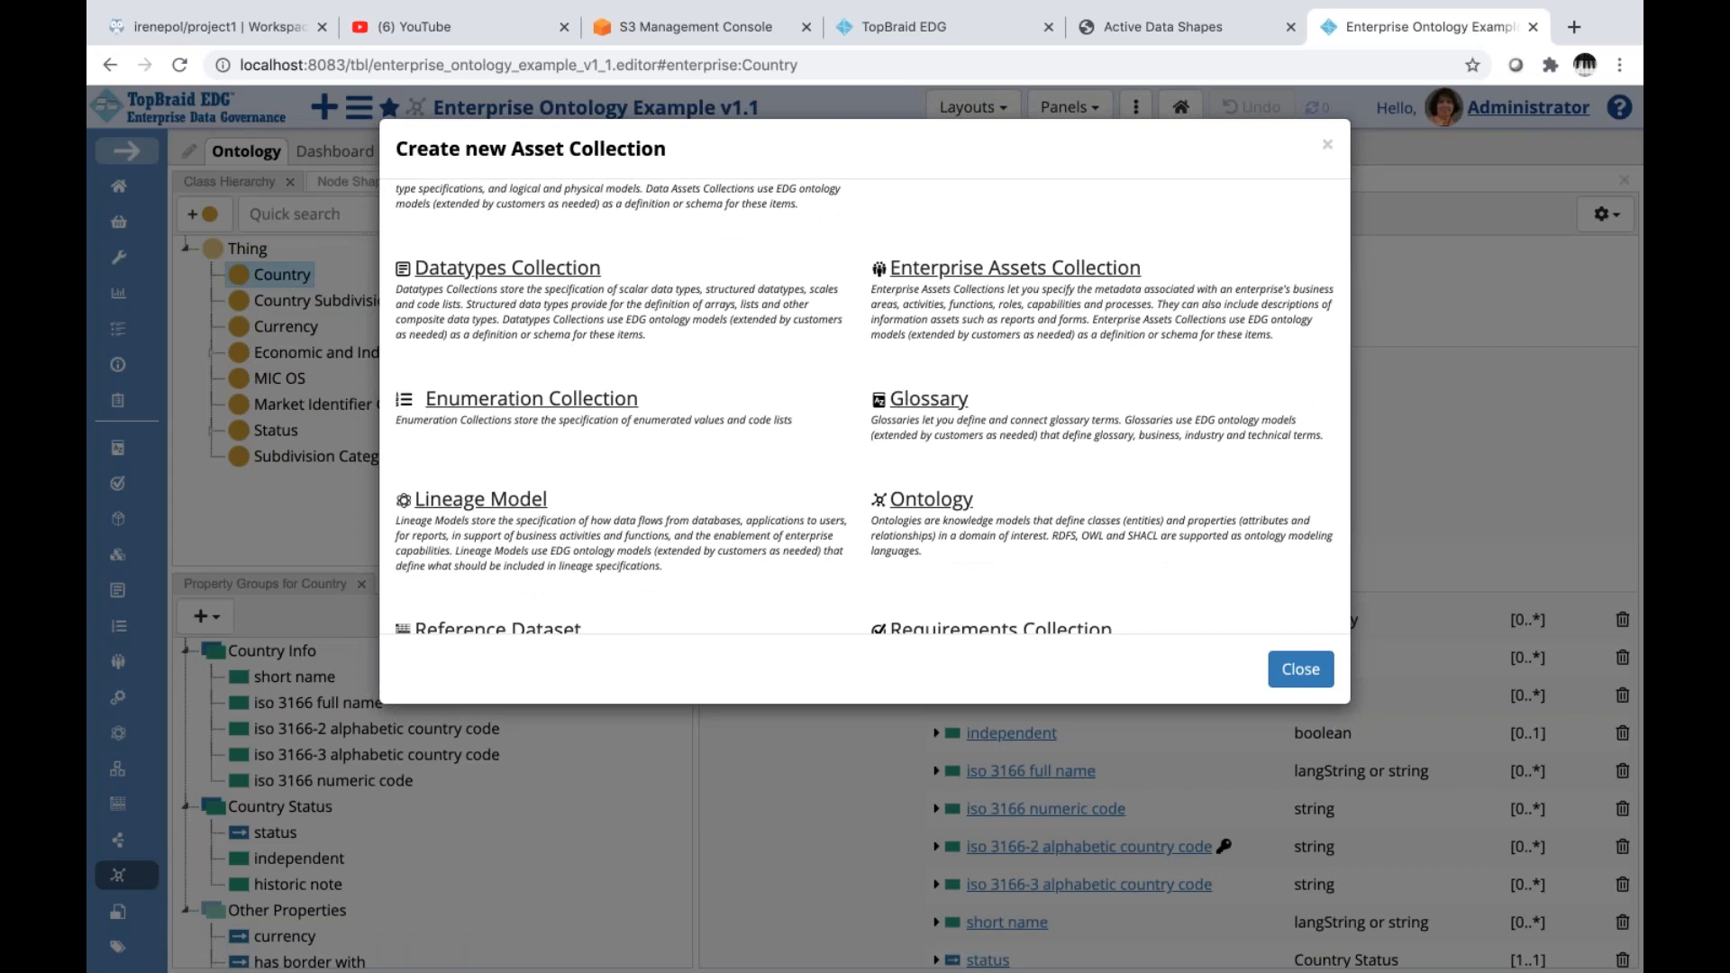
{"action": "left_click", "coordinate": [934, 506]}
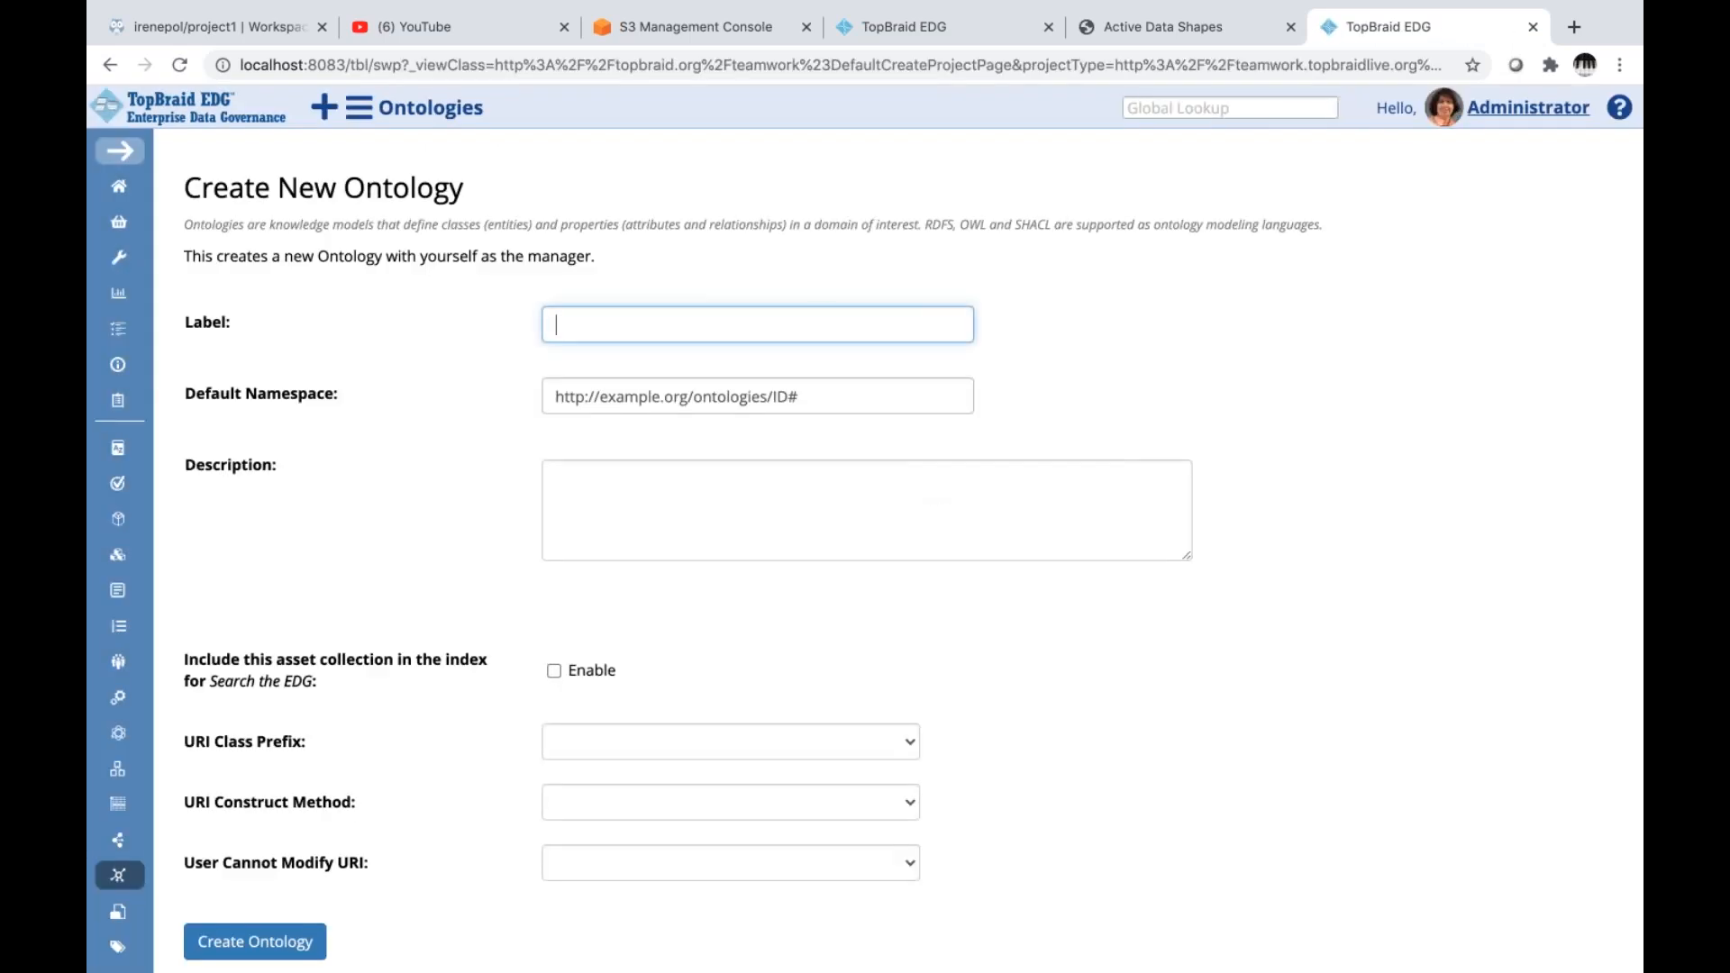
{"action": "type", "text": "Webinar Demo"}
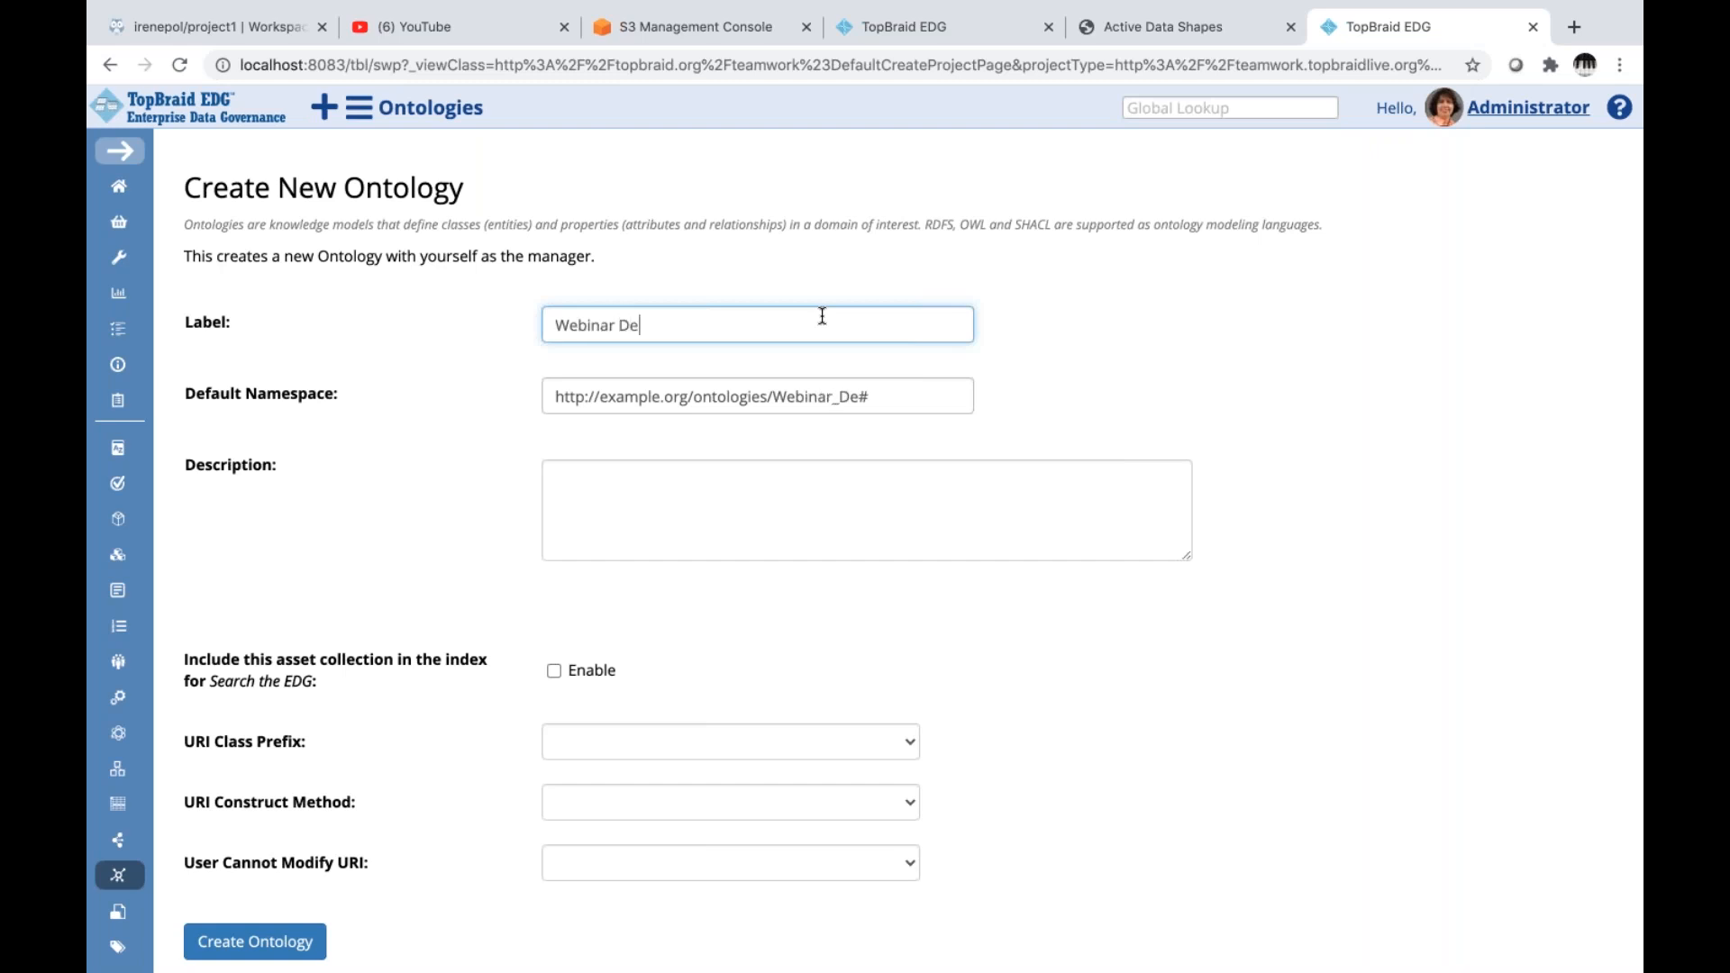
{"action": "left_click", "coordinate": [250, 945]}
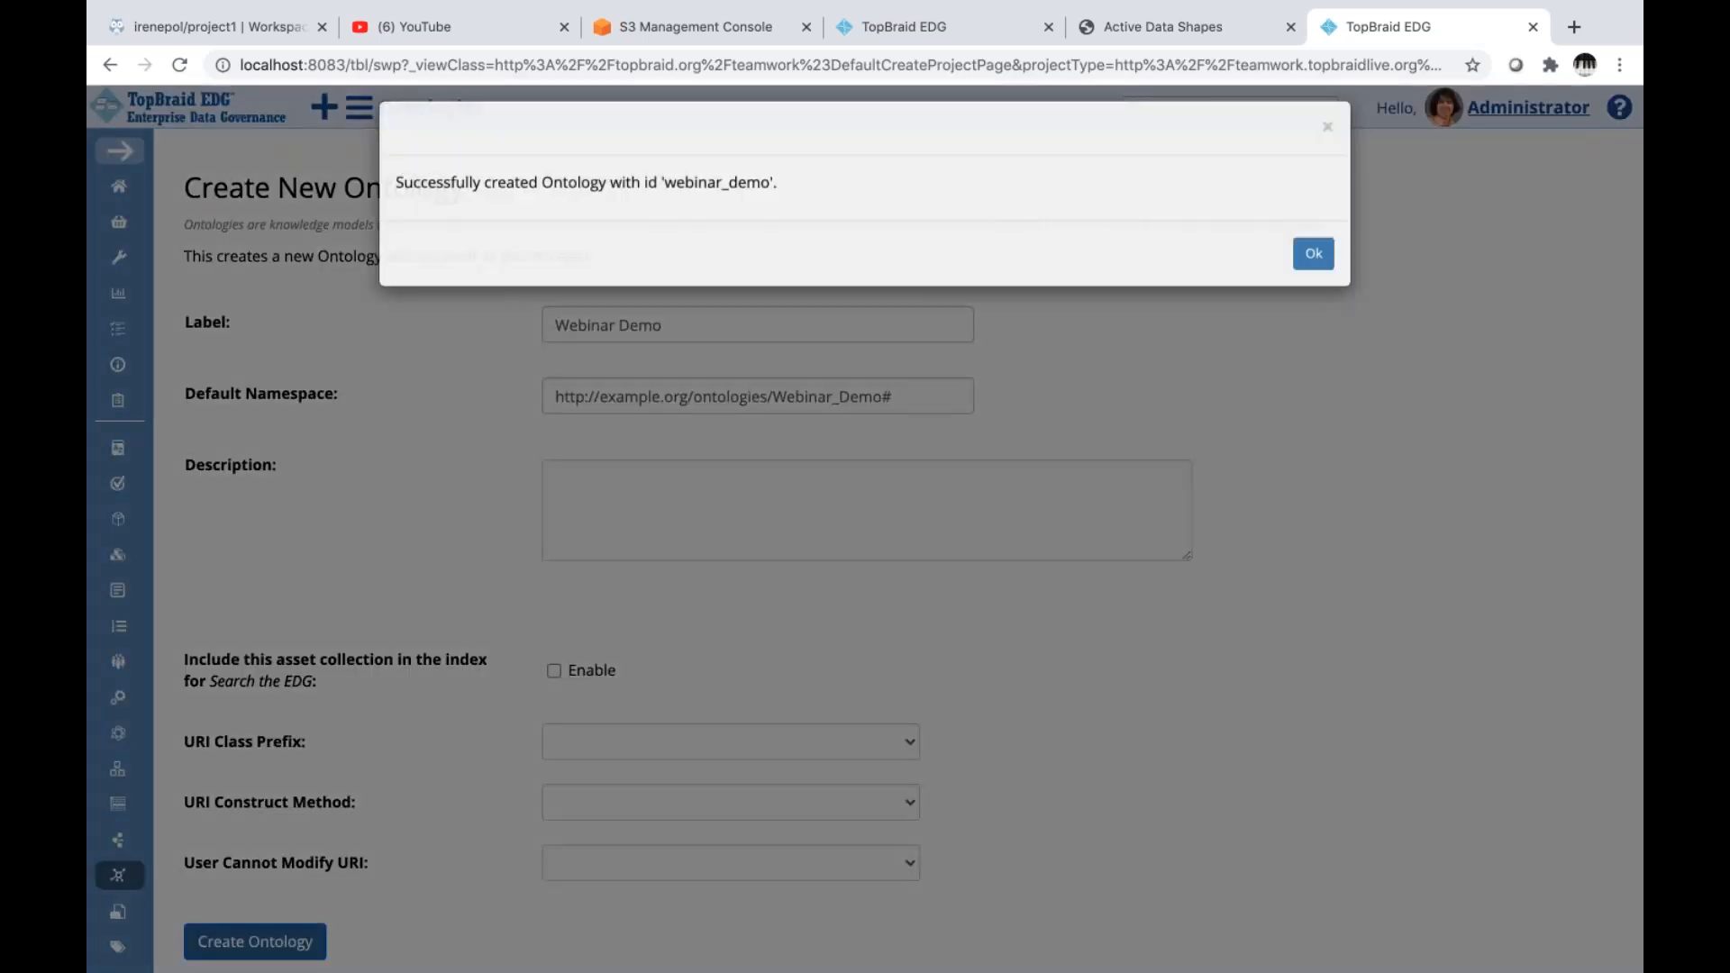
{"action": "left_click", "coordinate": [1313, 273]}
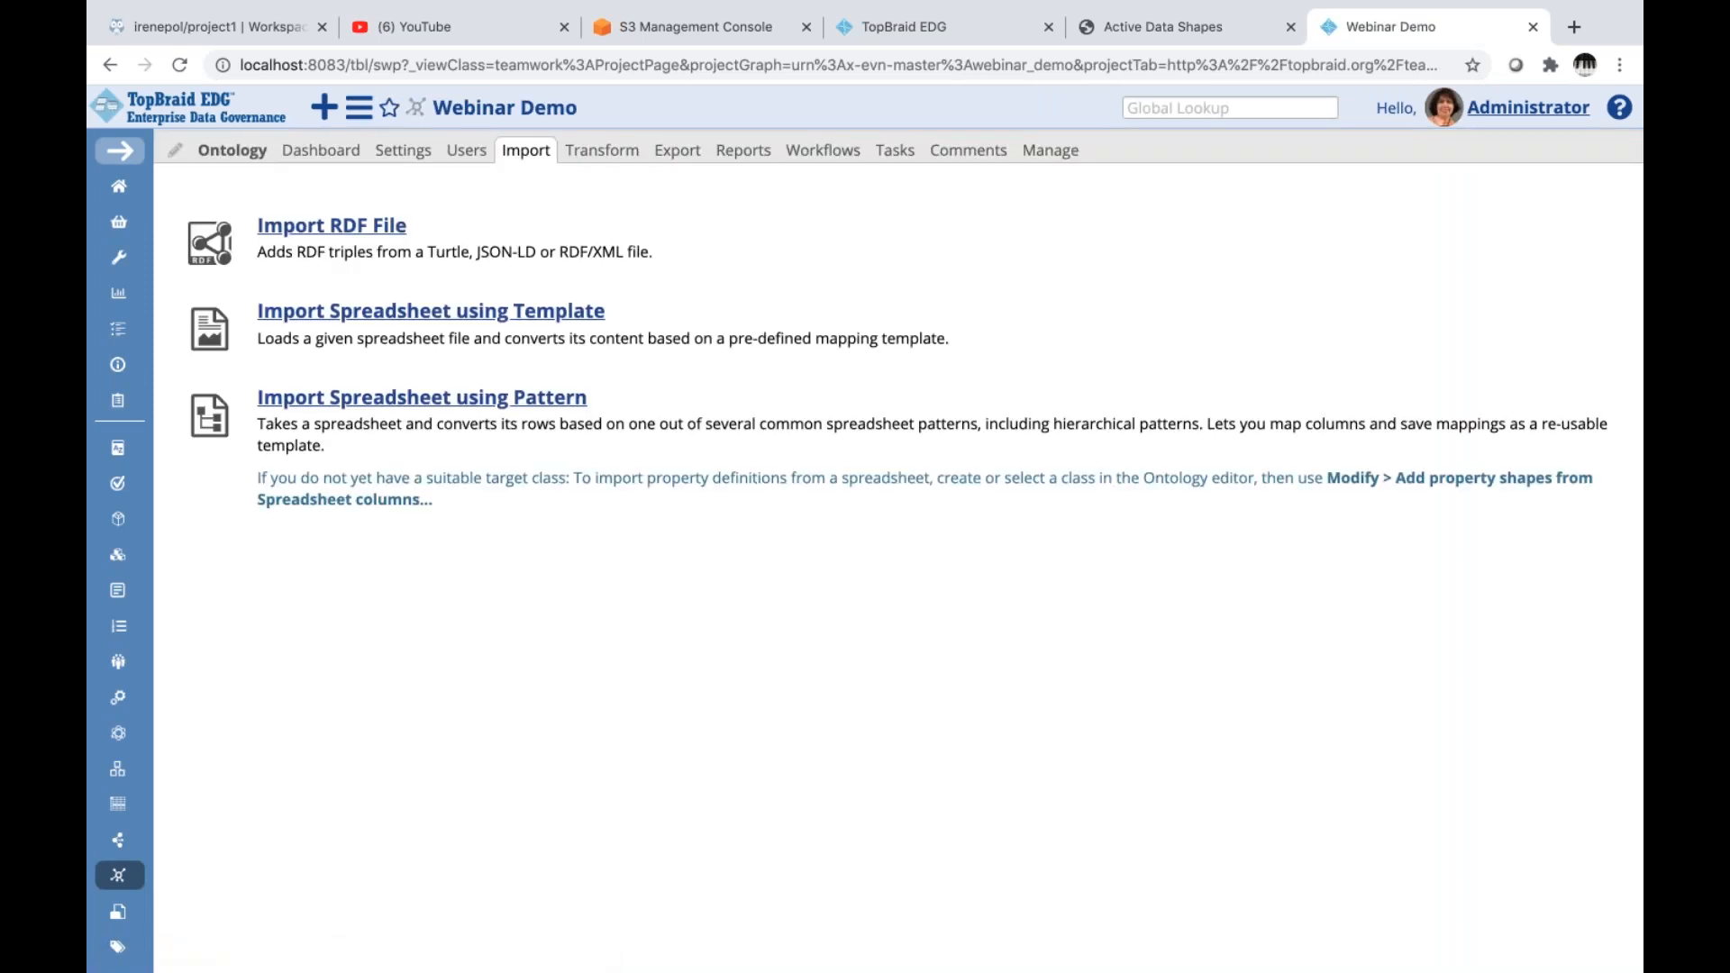
{"action": "left_click", "coordinate": [237, 153]}
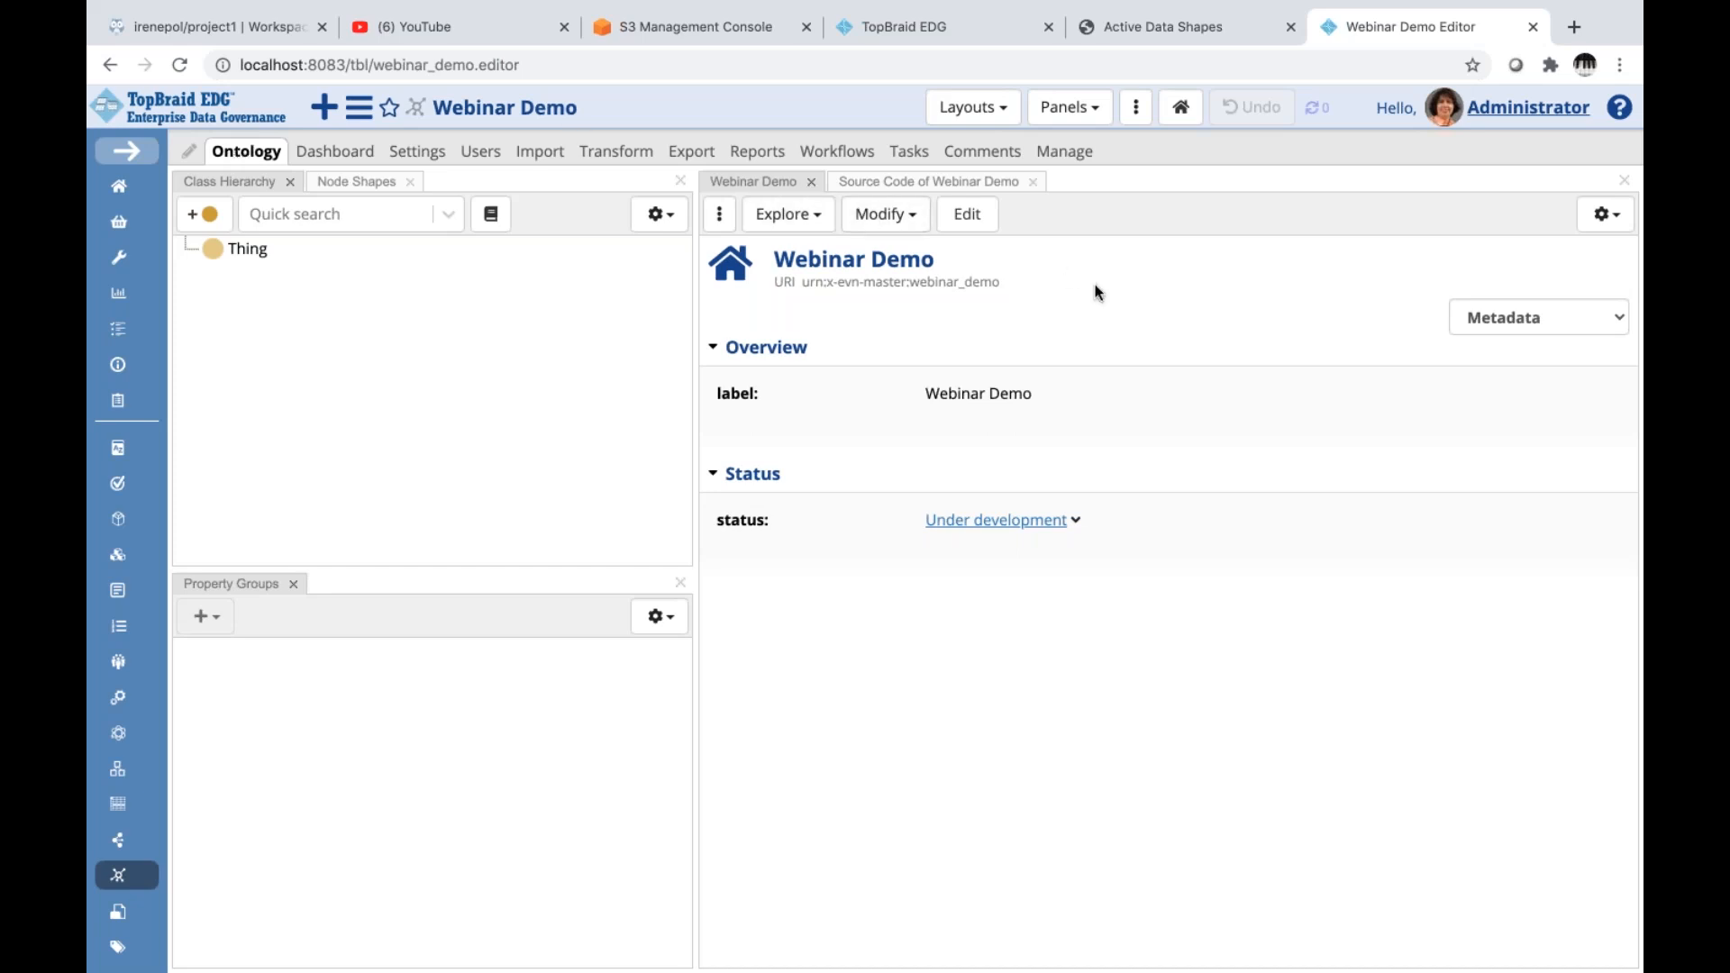
Check which instance sources are offered for deriving Webinar Demo's missing classes, and close the options without running
{"action": "left_click", "coordinate": [912, 217]}
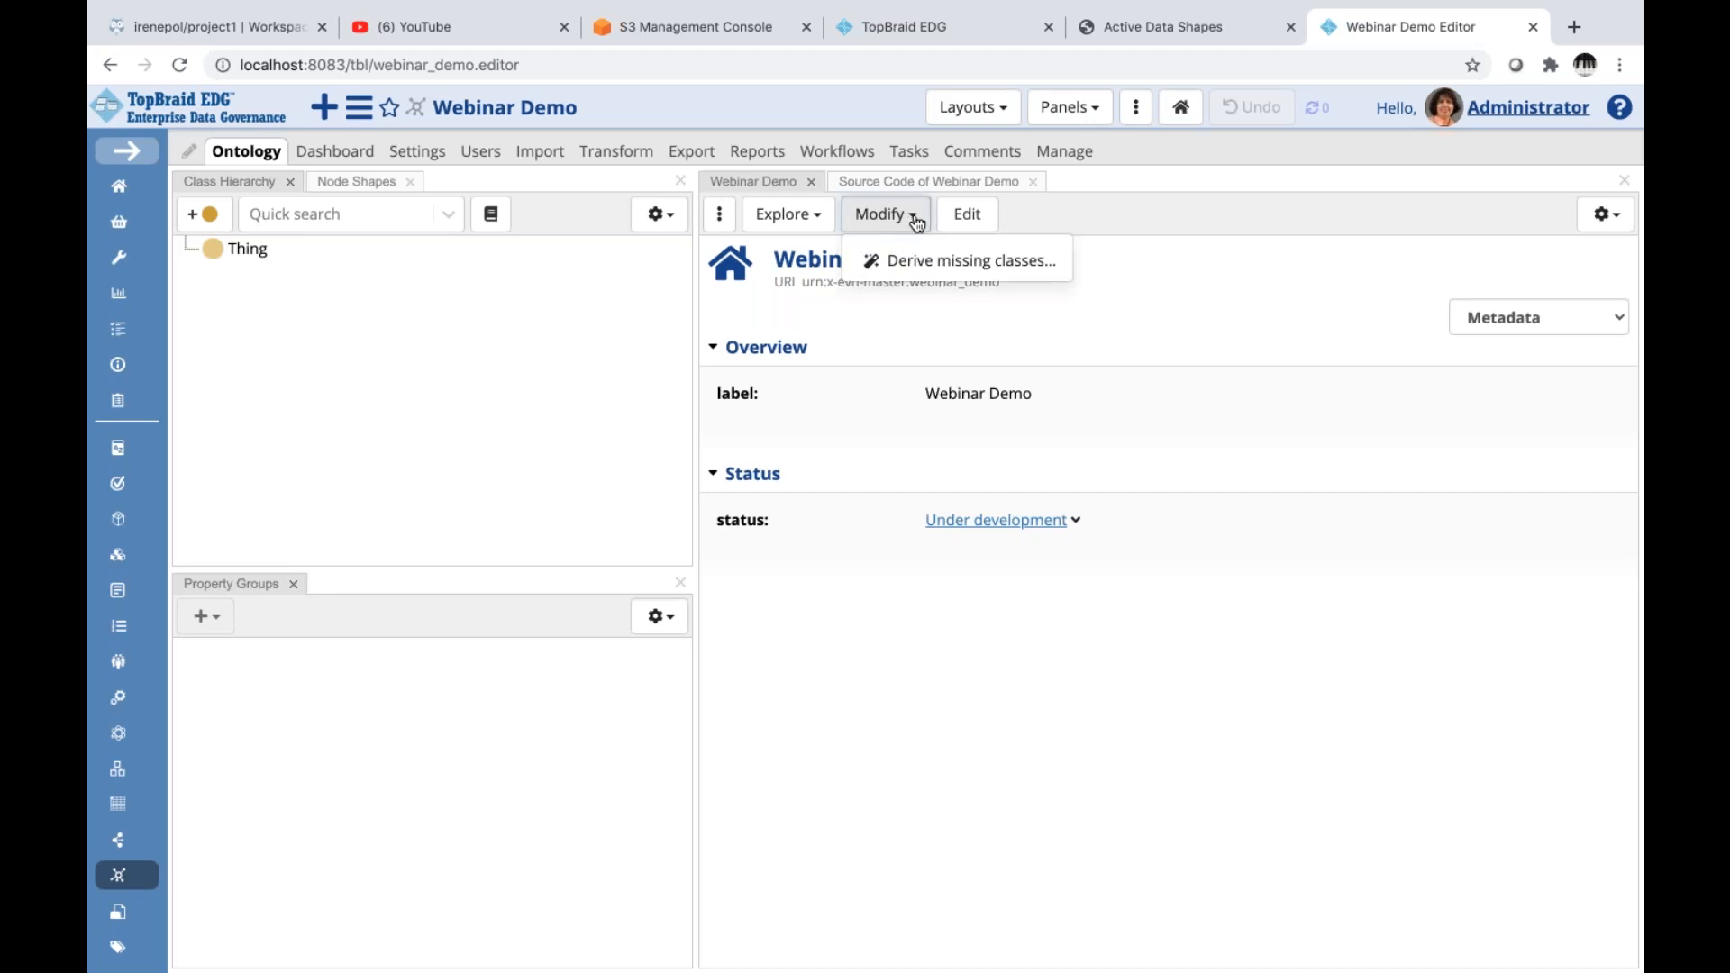
{"action": "left_click", "coordinate": [939, 261]}
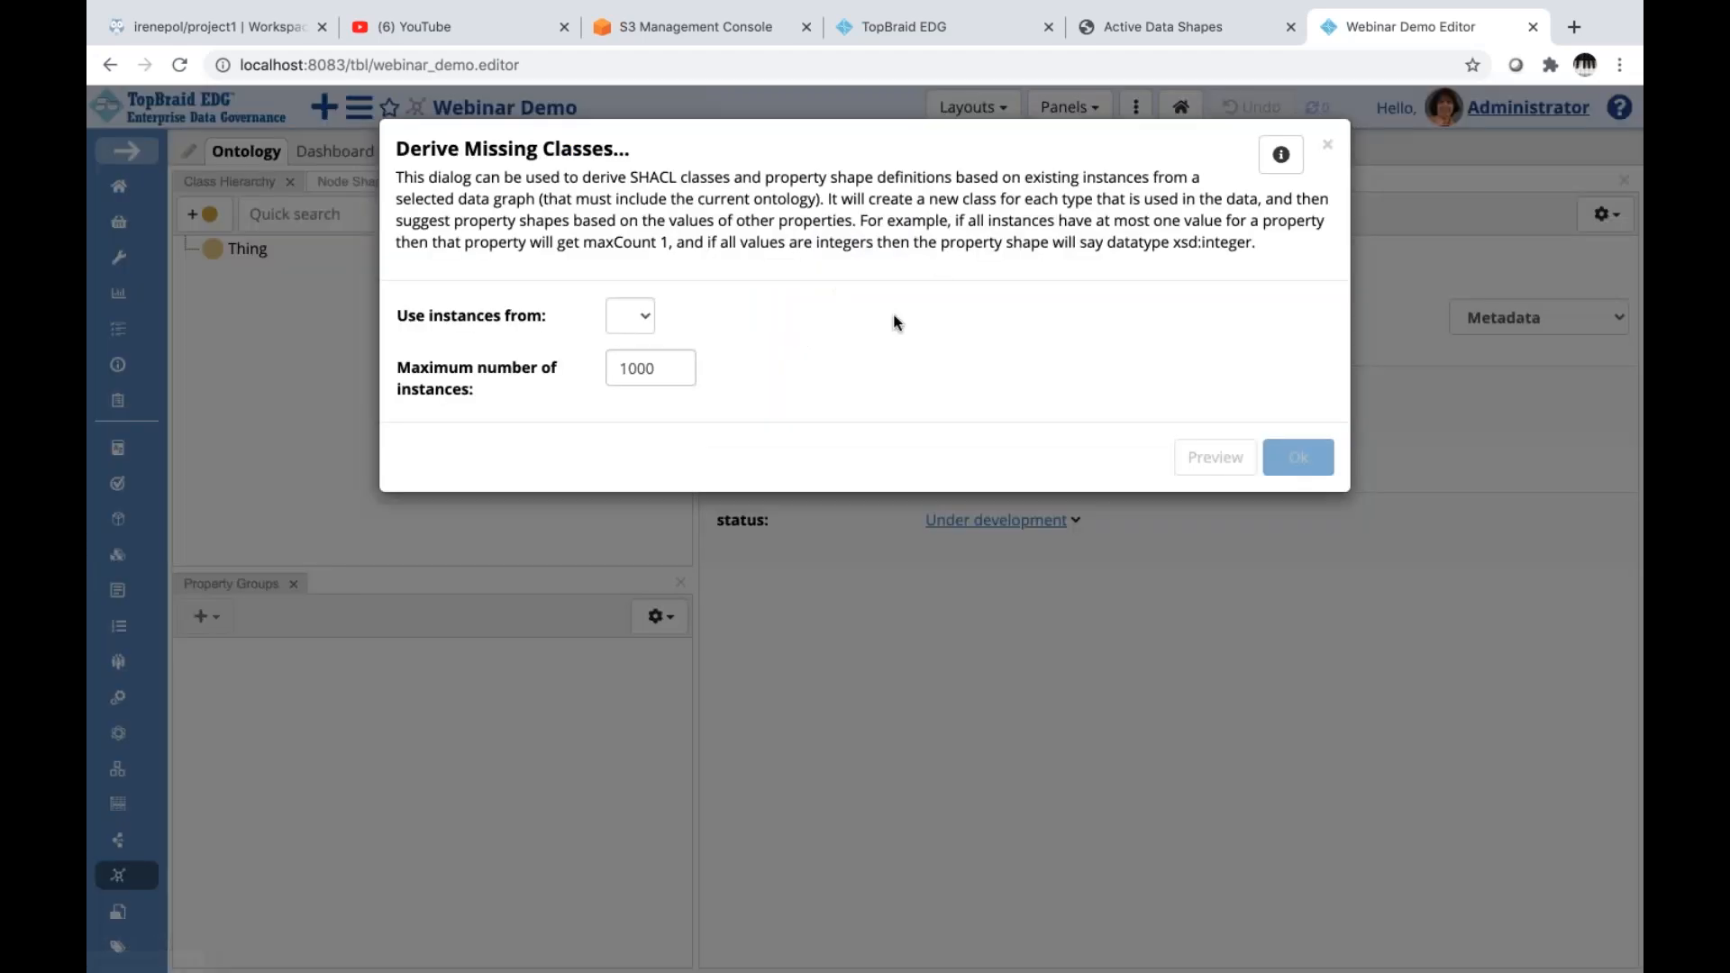
{"action": "left_click", "coordinate": [646, 317]}
{"action": "left_click", "coordinate": [957, 312]}
{"action": "left_click", "coordinate": [1328, 148]}
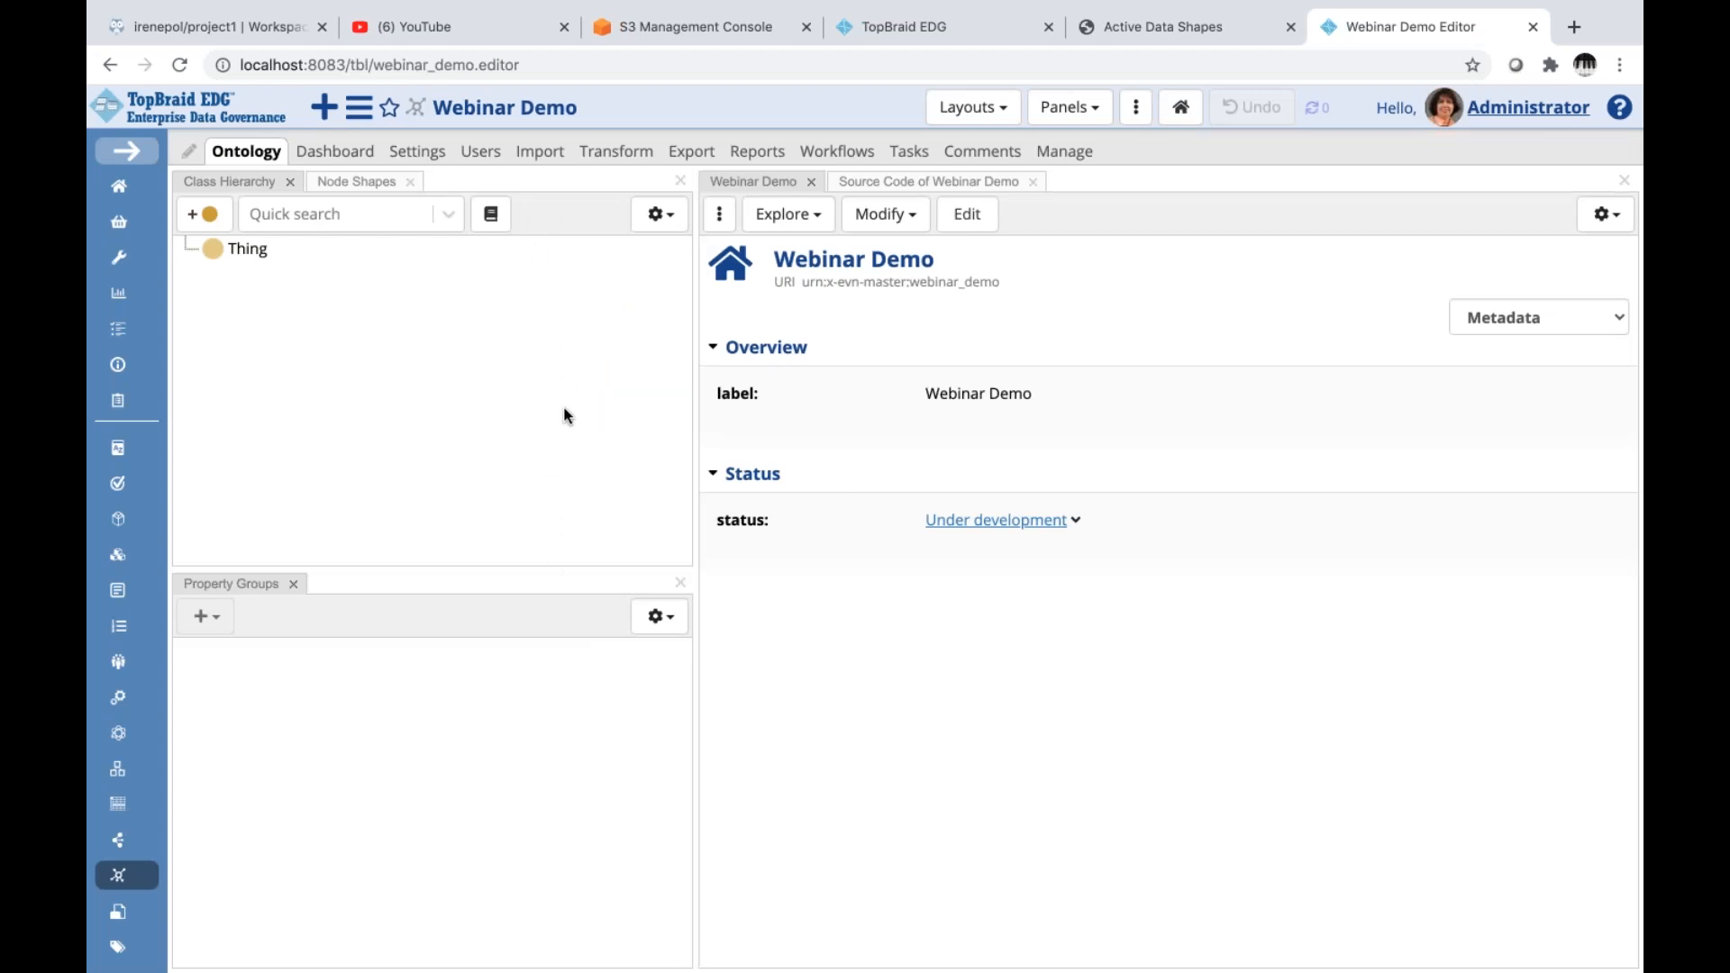
Open the Kennedy Family data graph from the existing asset collections and go to its settings
{"action": "left_click", "coordinate": [358, 112]}
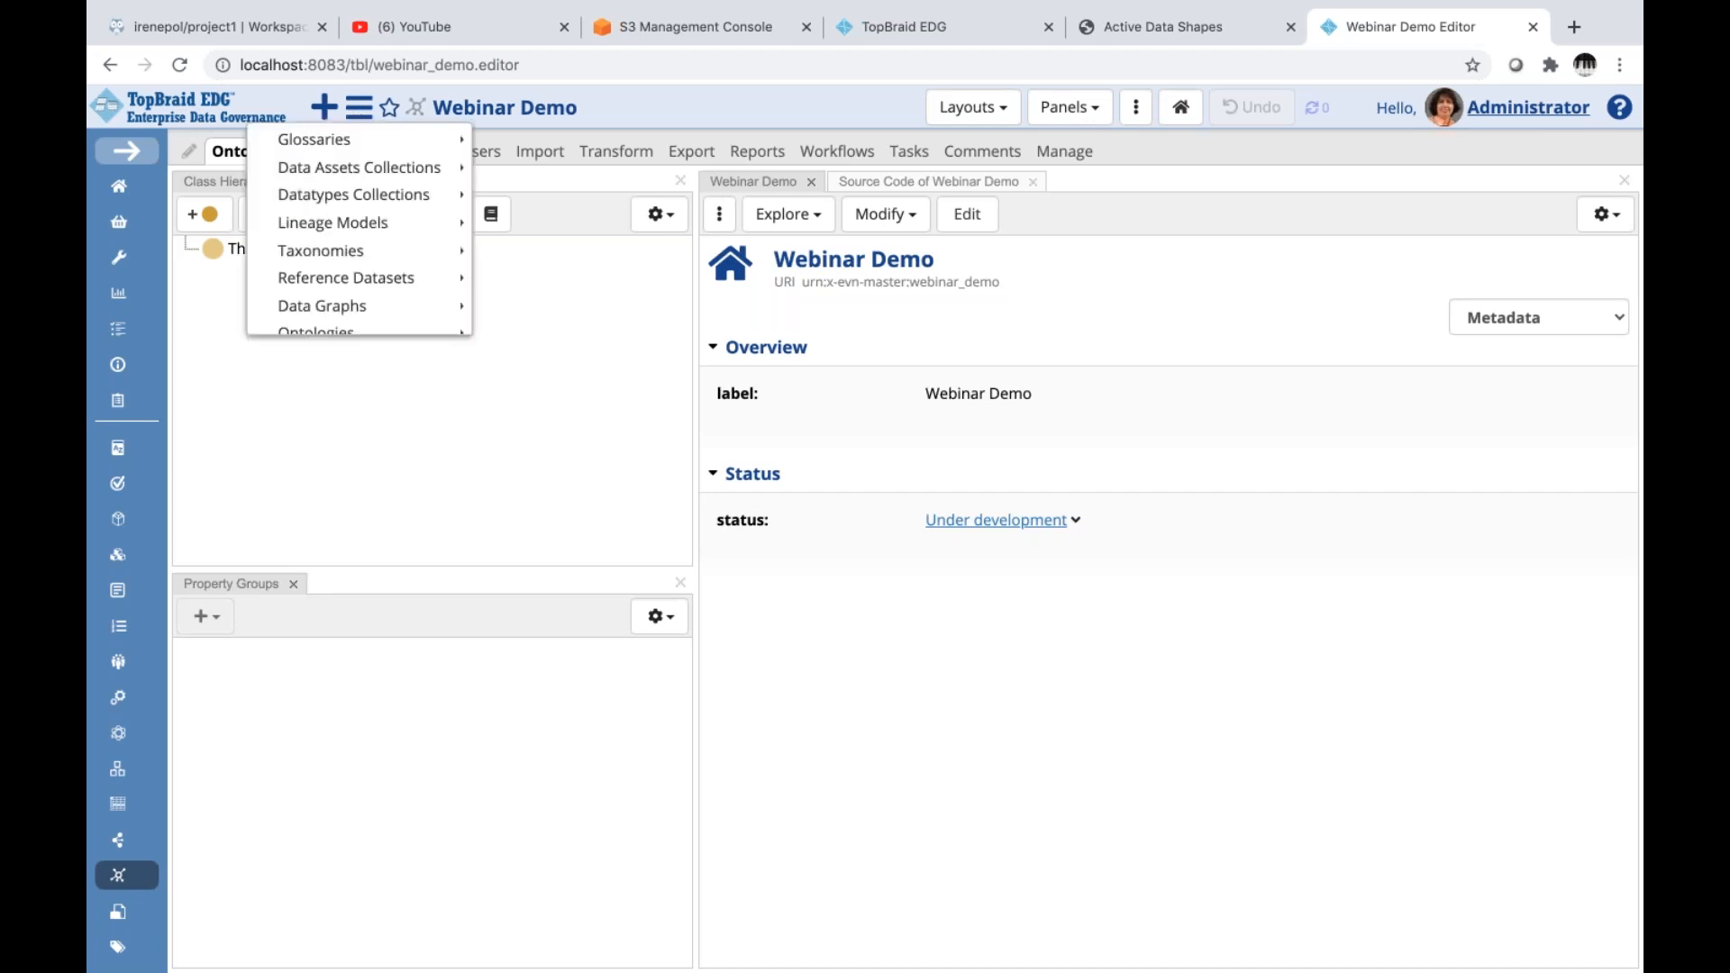
{"action": "mouse_move", "coordinate": [389, 246]}
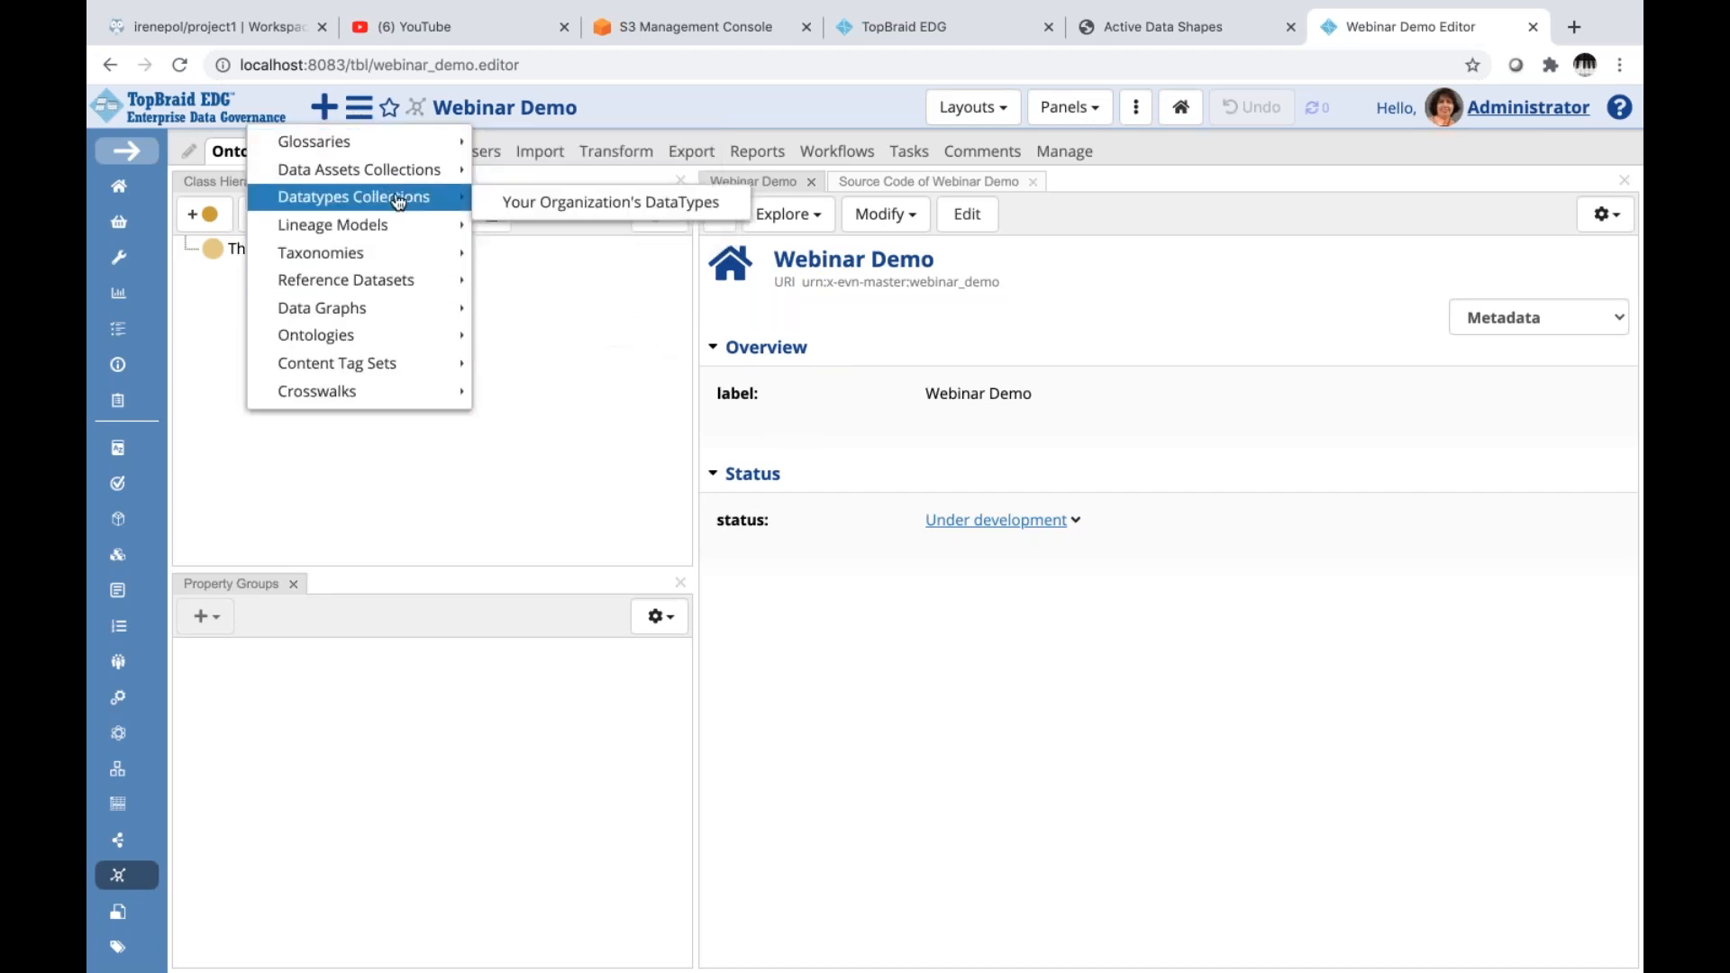
{"action": "mouse_move", "coordinate": [388, 308]}
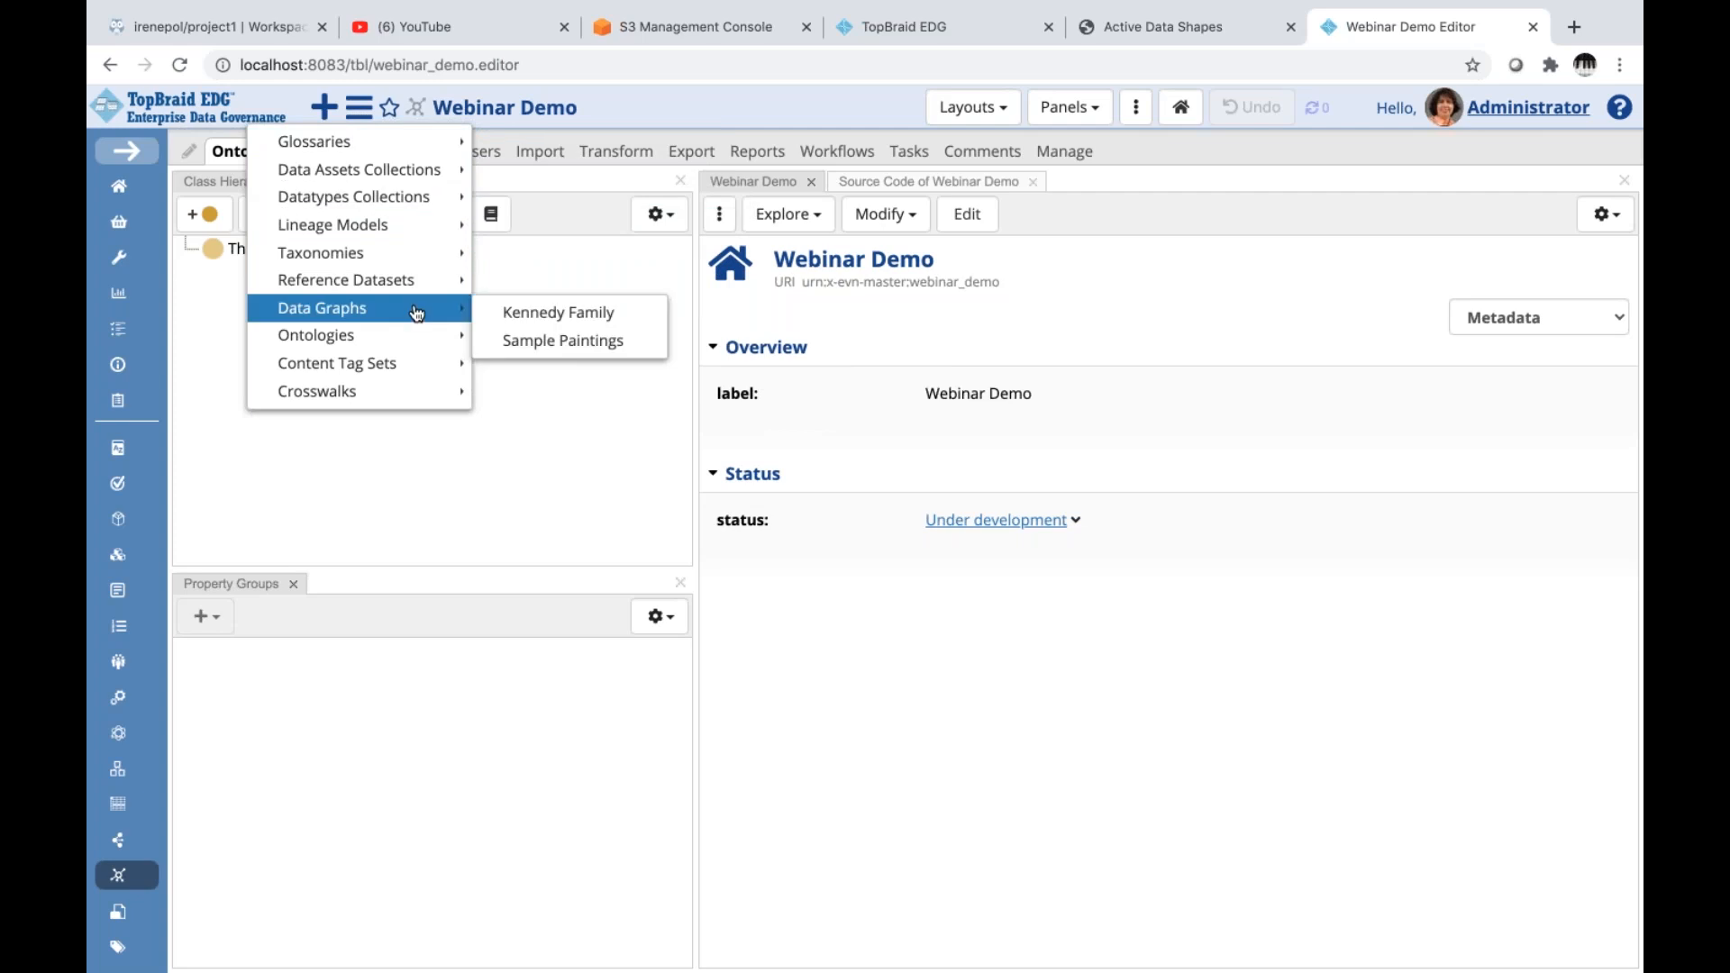
{"action": "left_click", "coordinate": [552, 307]}
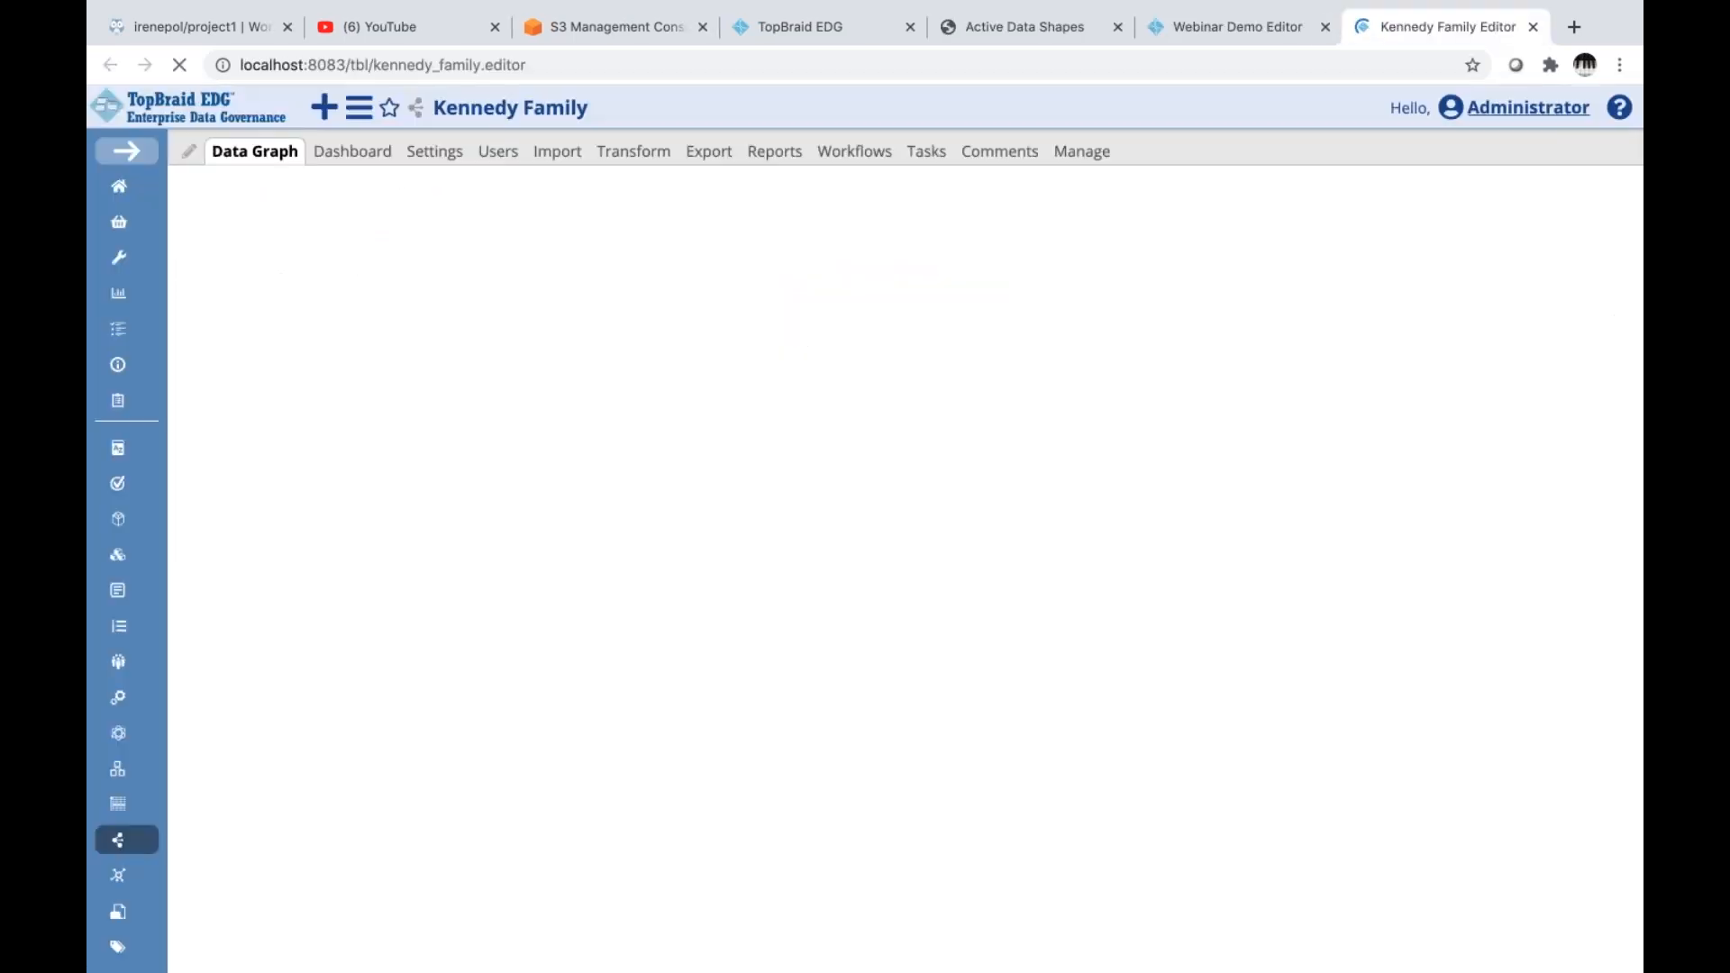
{"action": "left_click", "coordinate": [435, 155]}
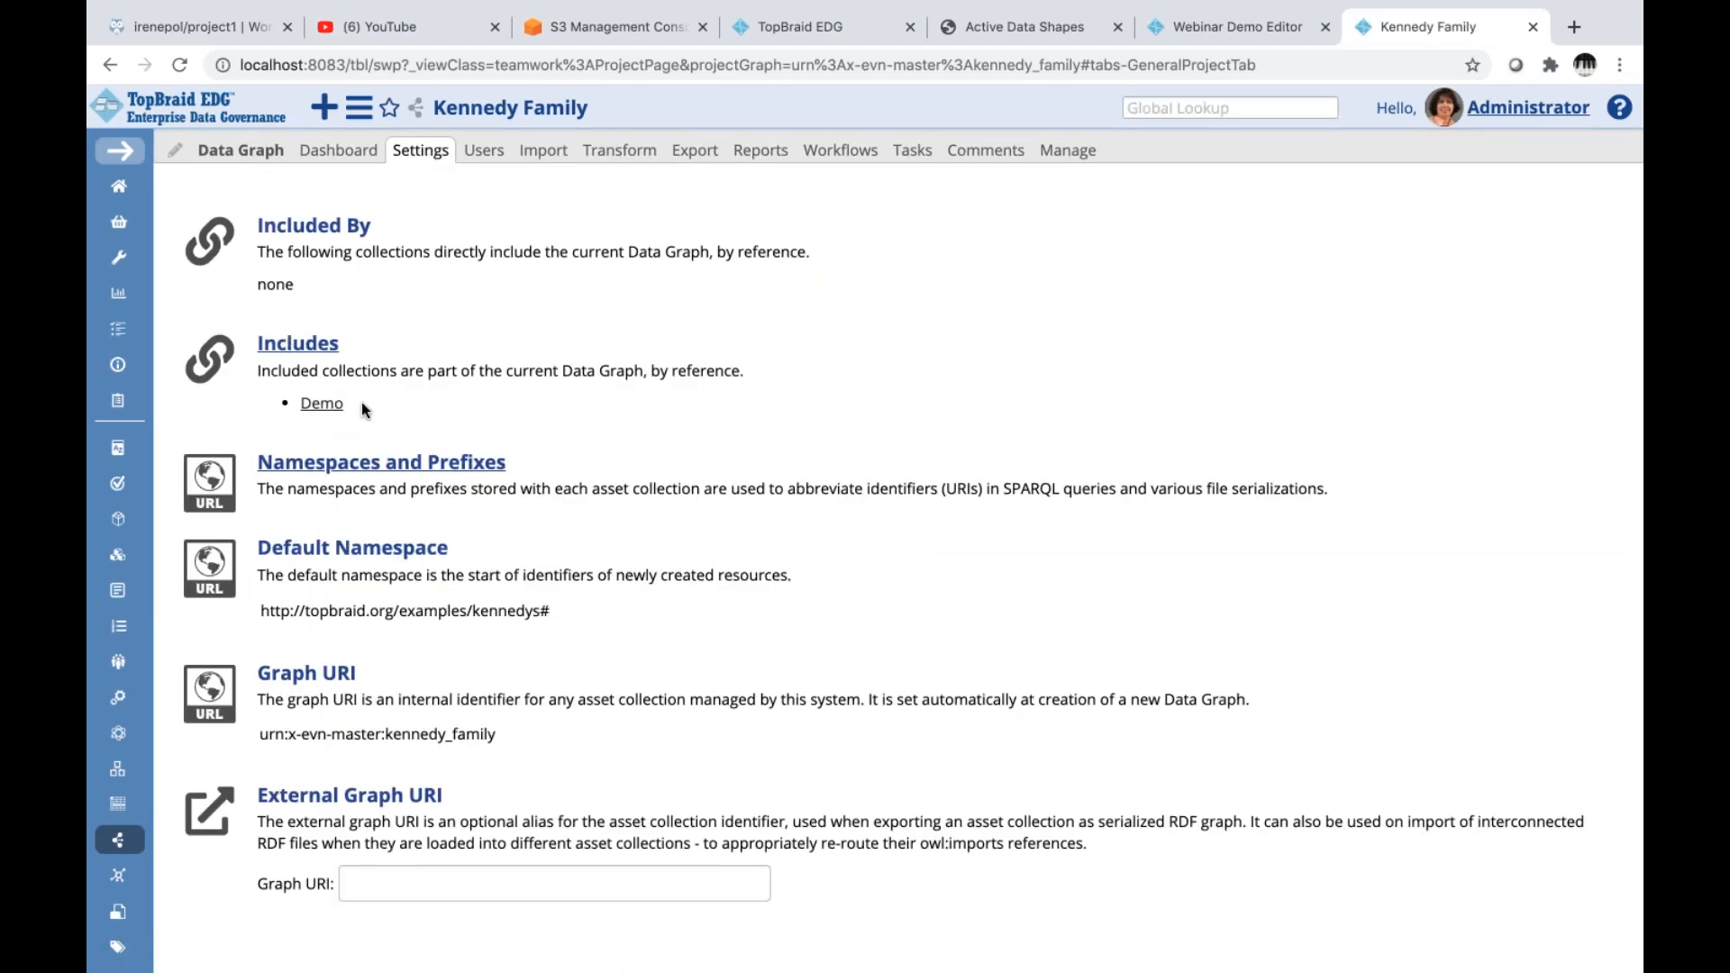
In the Kennedy Family data graph's includes, replace the Demo ontology with the Webinar Demo ontology
{"action": "left_click", "coordinate": [302, 352]}
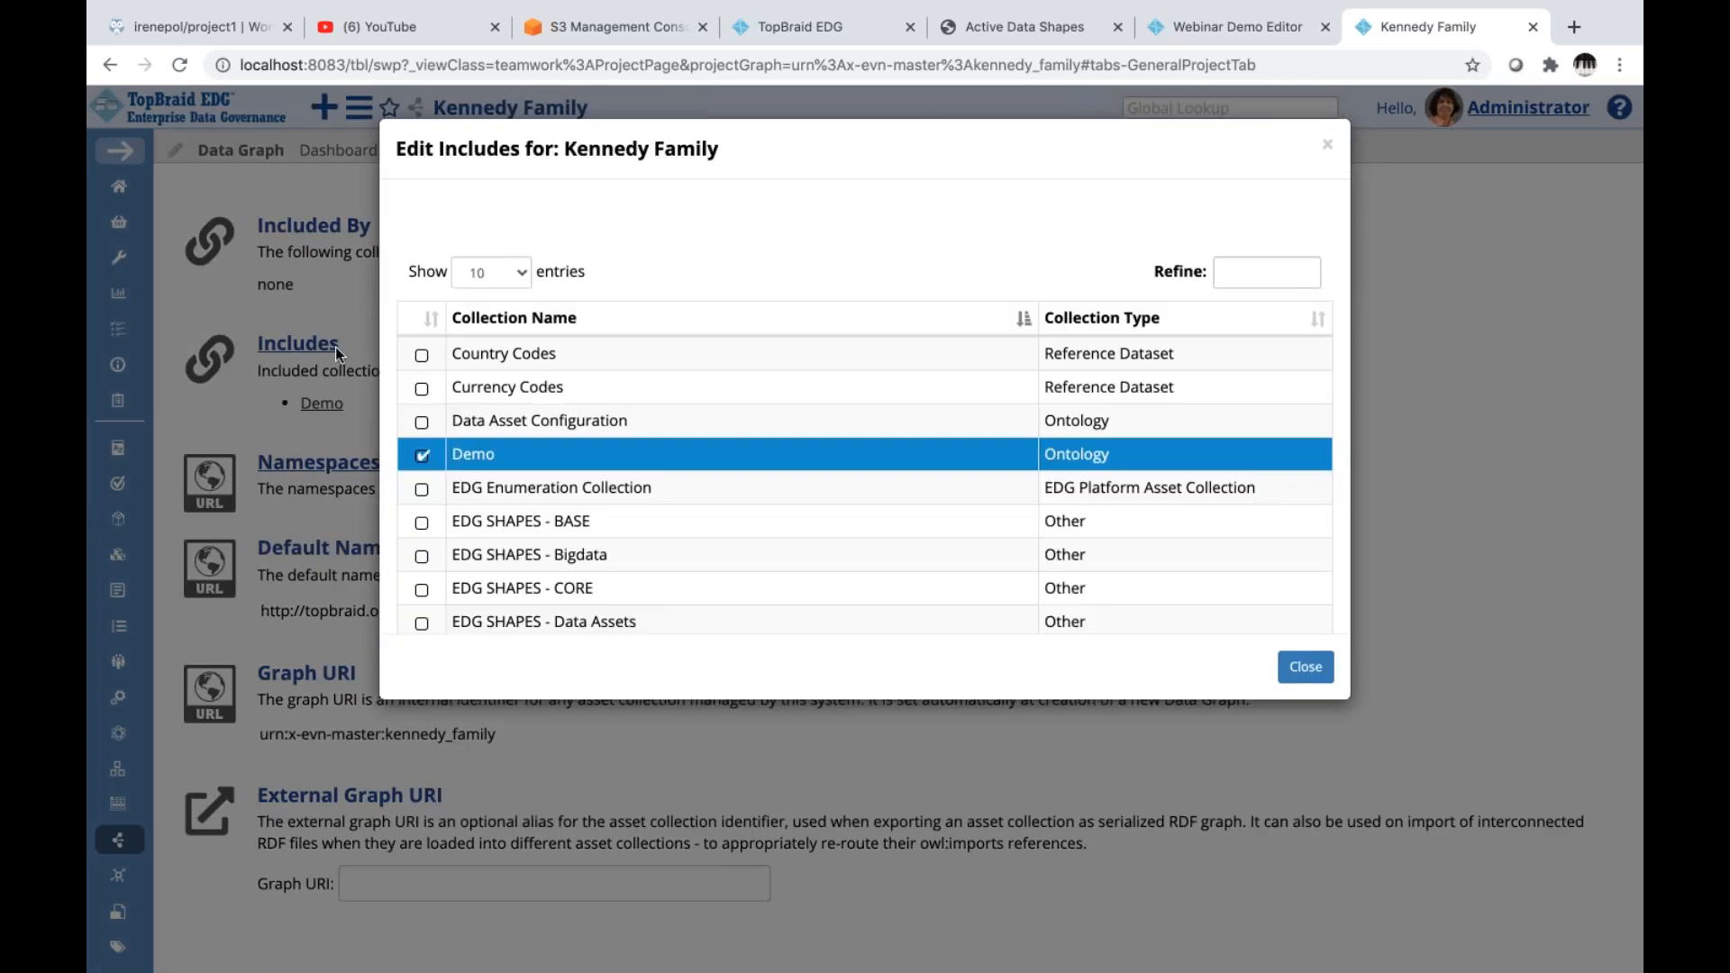
{"action": "left_click", "coordinate": [431, 319]}
{"action": "left_click", "coordinate": [431, 319]}
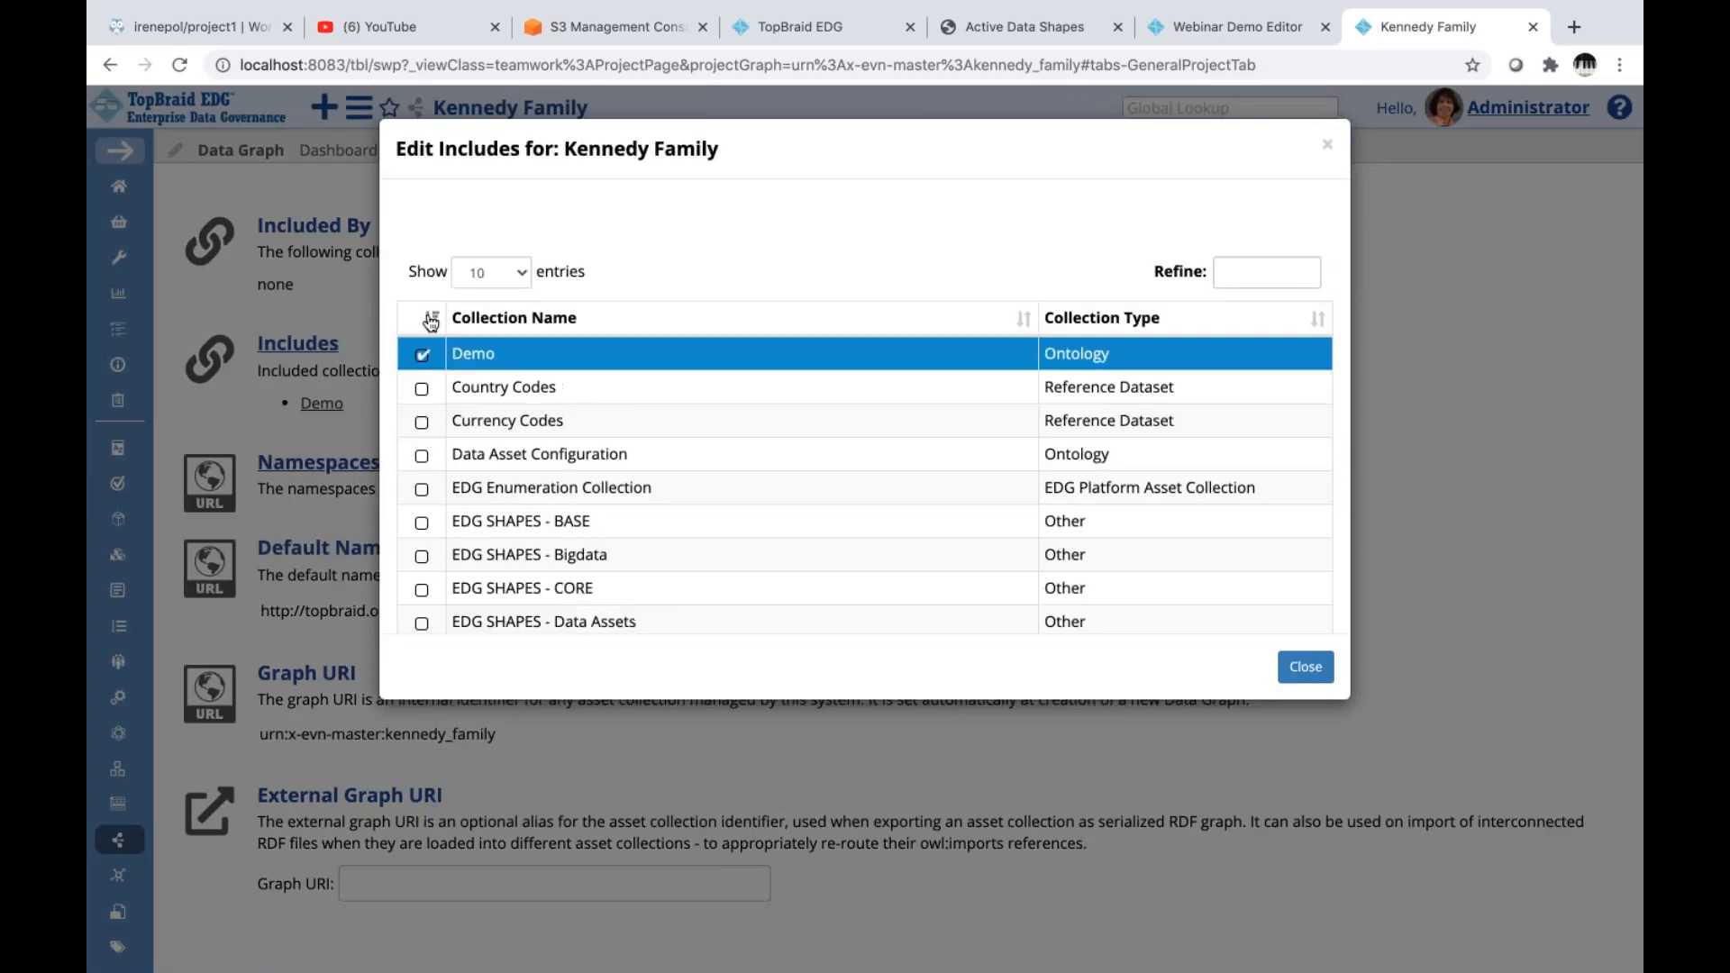
{"action": "left_click", "coordinate": [421, 355]}
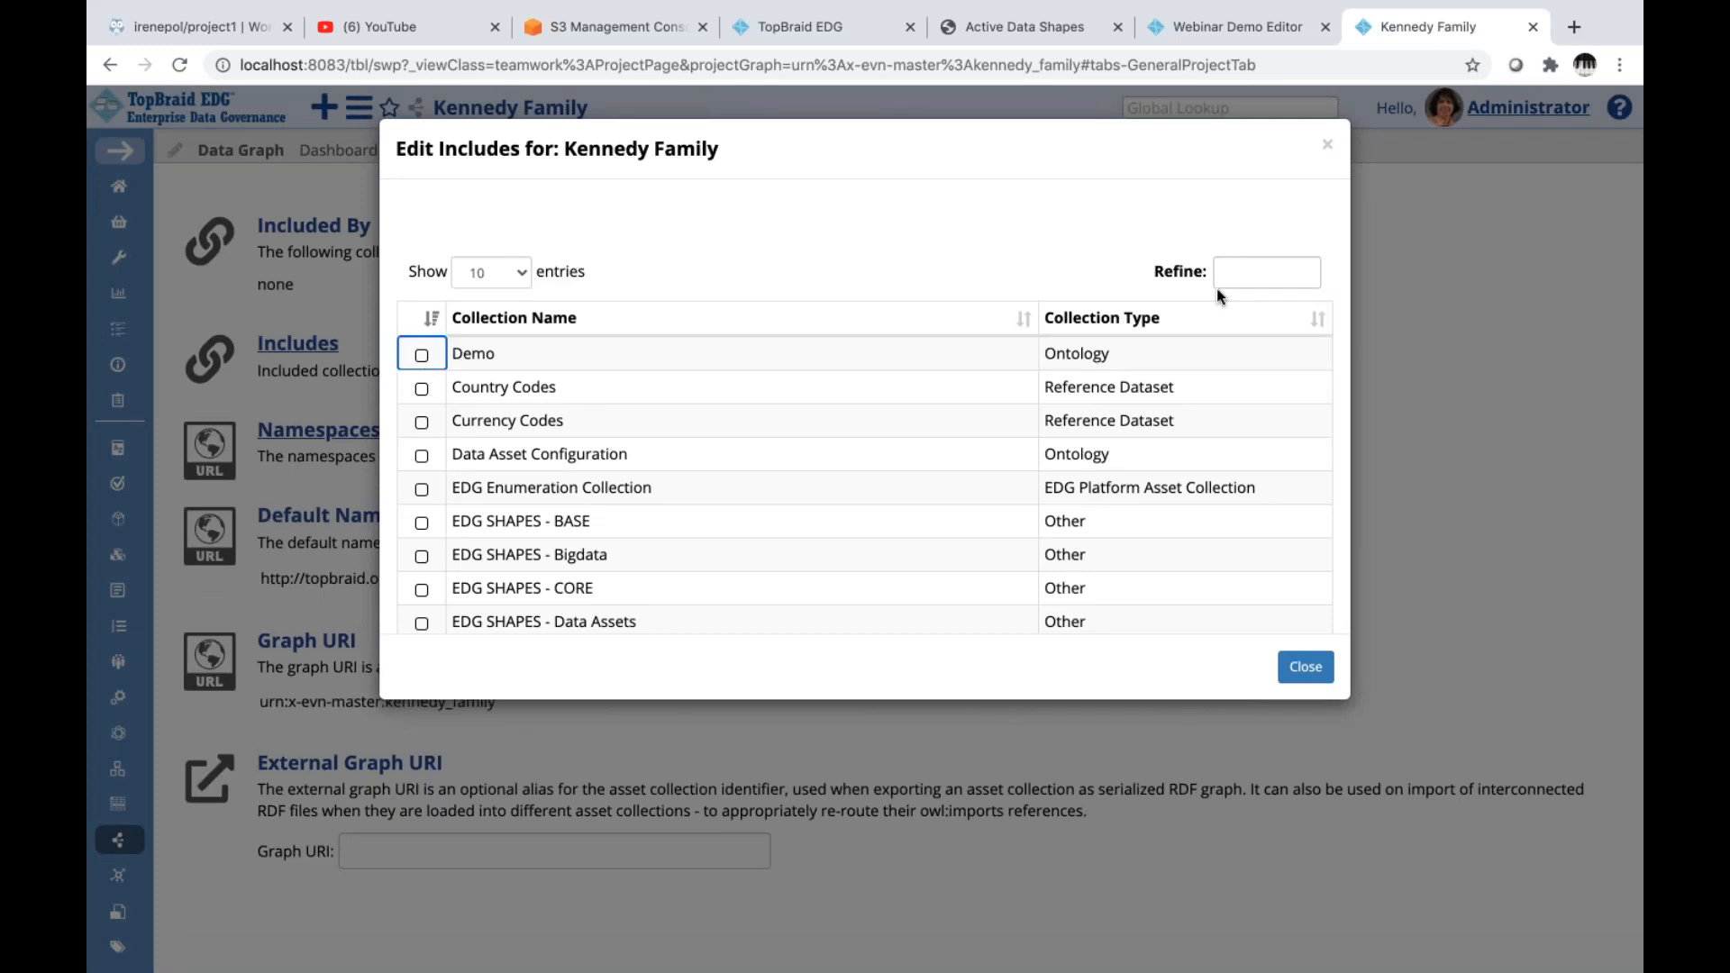
{"action": "left_click", "coordinate": [1247, 272]}
{"action": "type", "text": "web"}
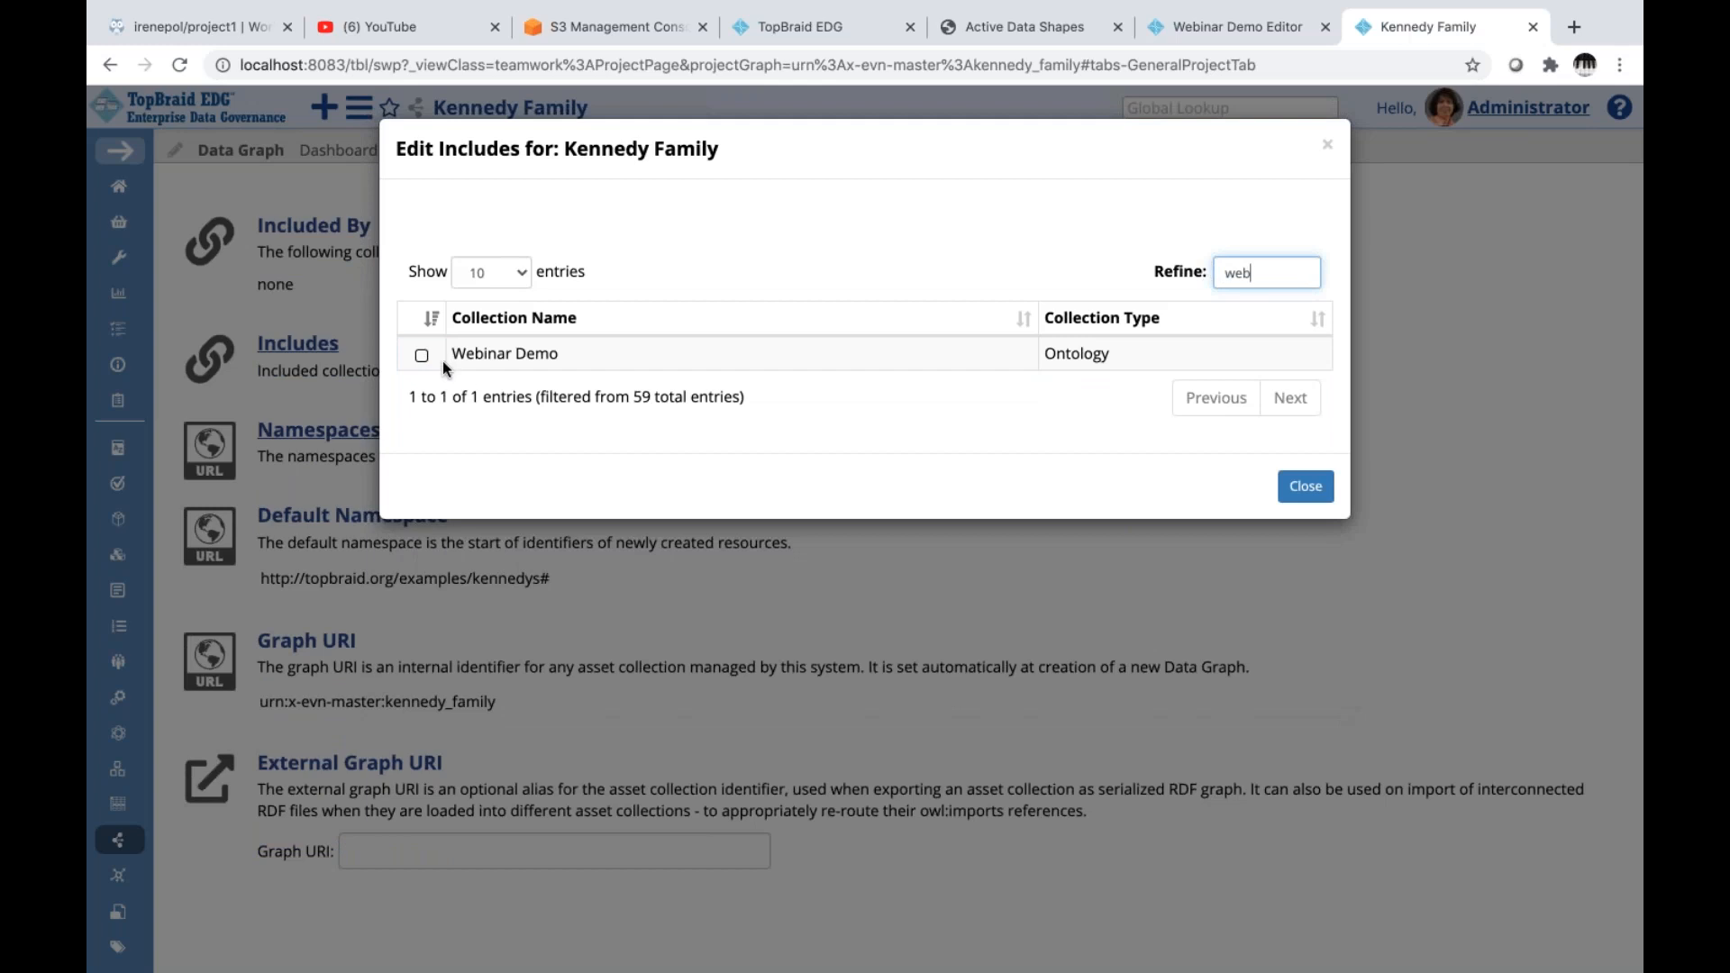
{"action": "left_click", "coordinate": [422, 355]}
{"action": "left_click", "coordinate": [1311, 498]}
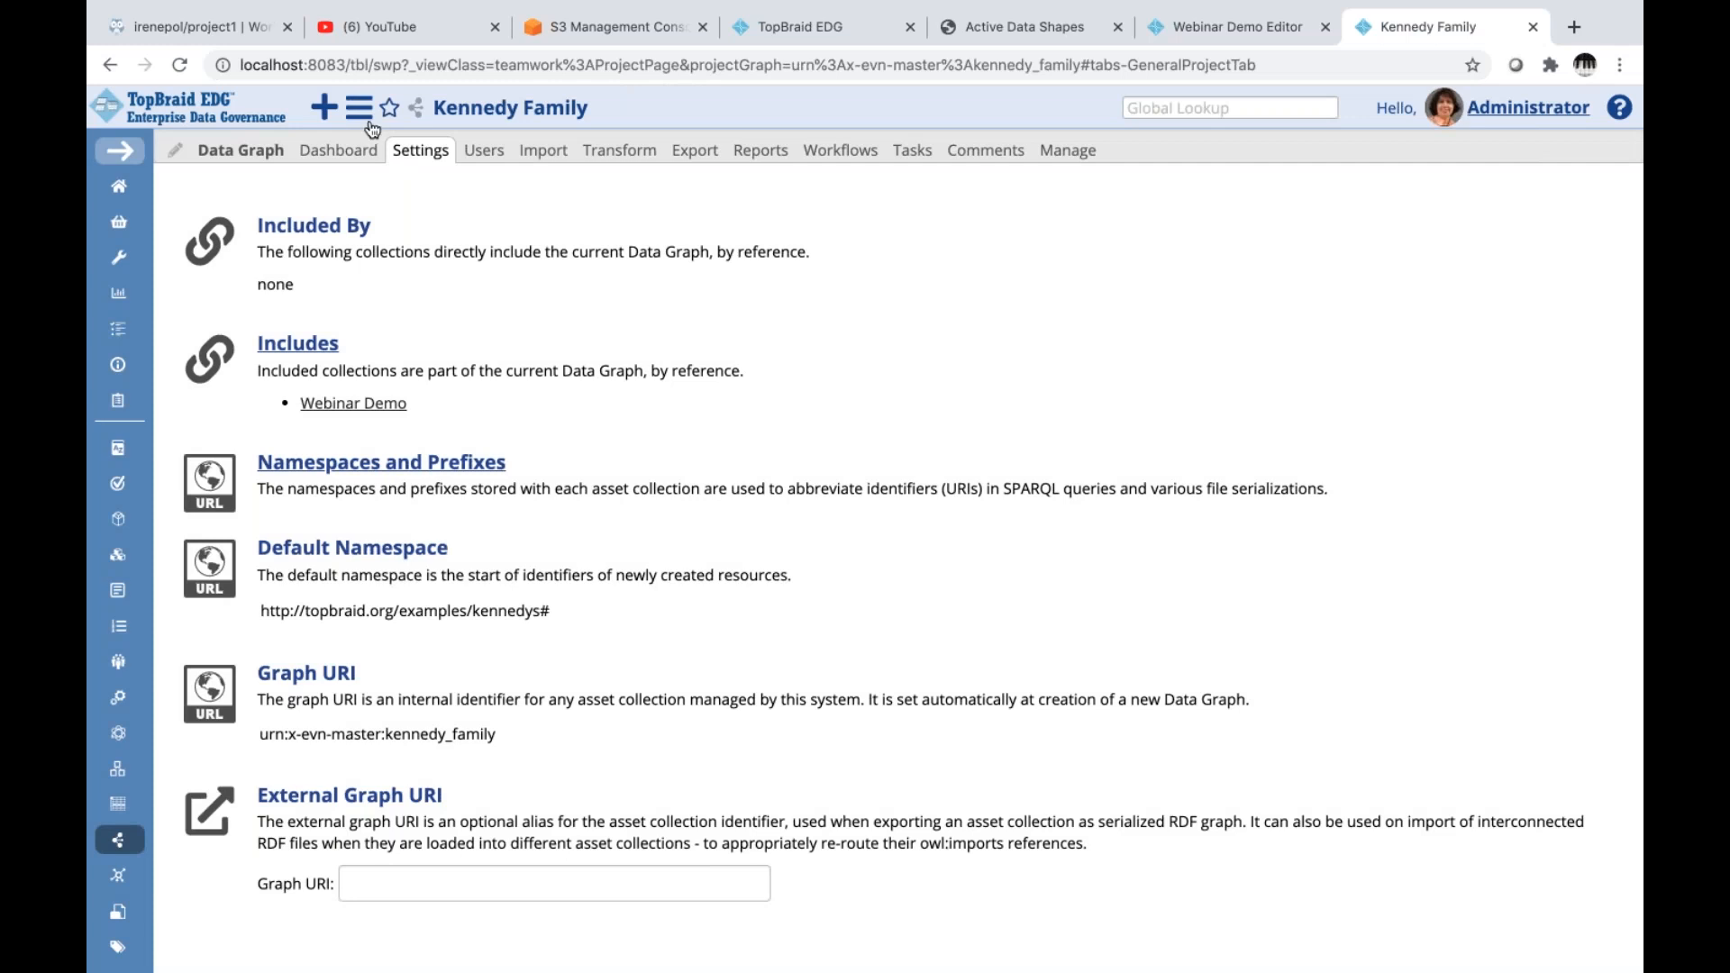
Reload the Webinar Demo ontology and derive its missing classes from the Kennedy Family instances, keeping the maximum at 1000
{"action": "left_click", "coordinate": [1226, 33]}
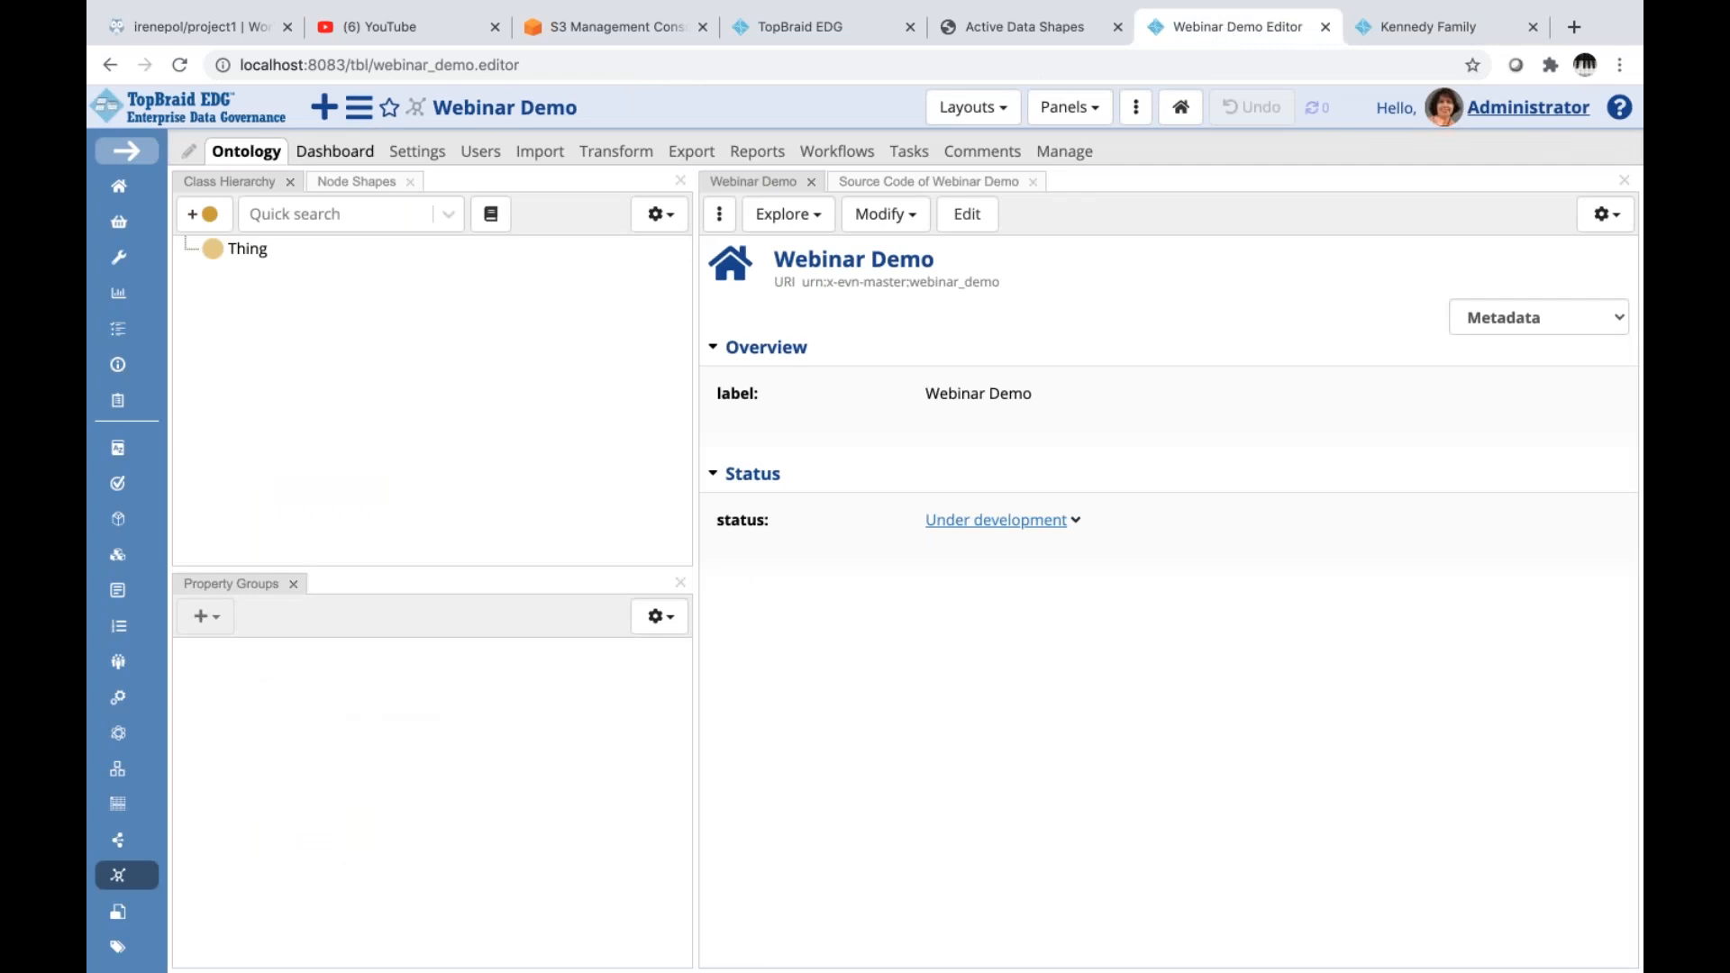
{"action": "left_click", "coordinate": [180, 67]}
{"action": "left_click", "coordinate": [917, 221]}
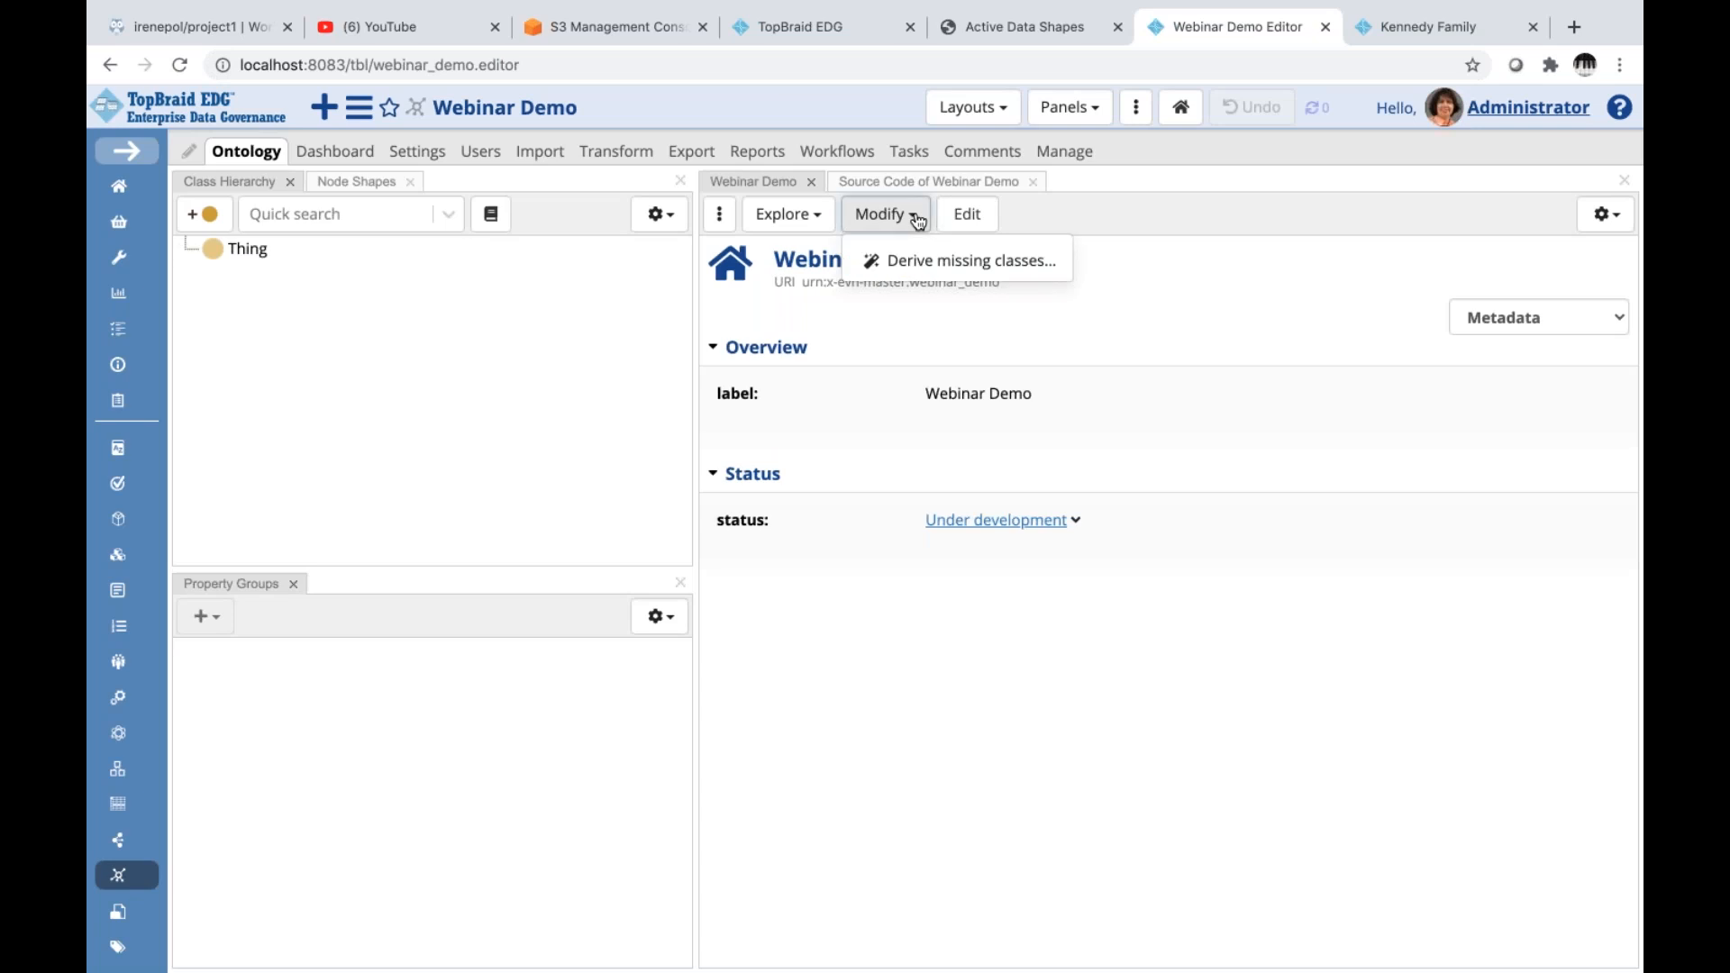
{"action": "left_click", "coordinate": [928, 262]}
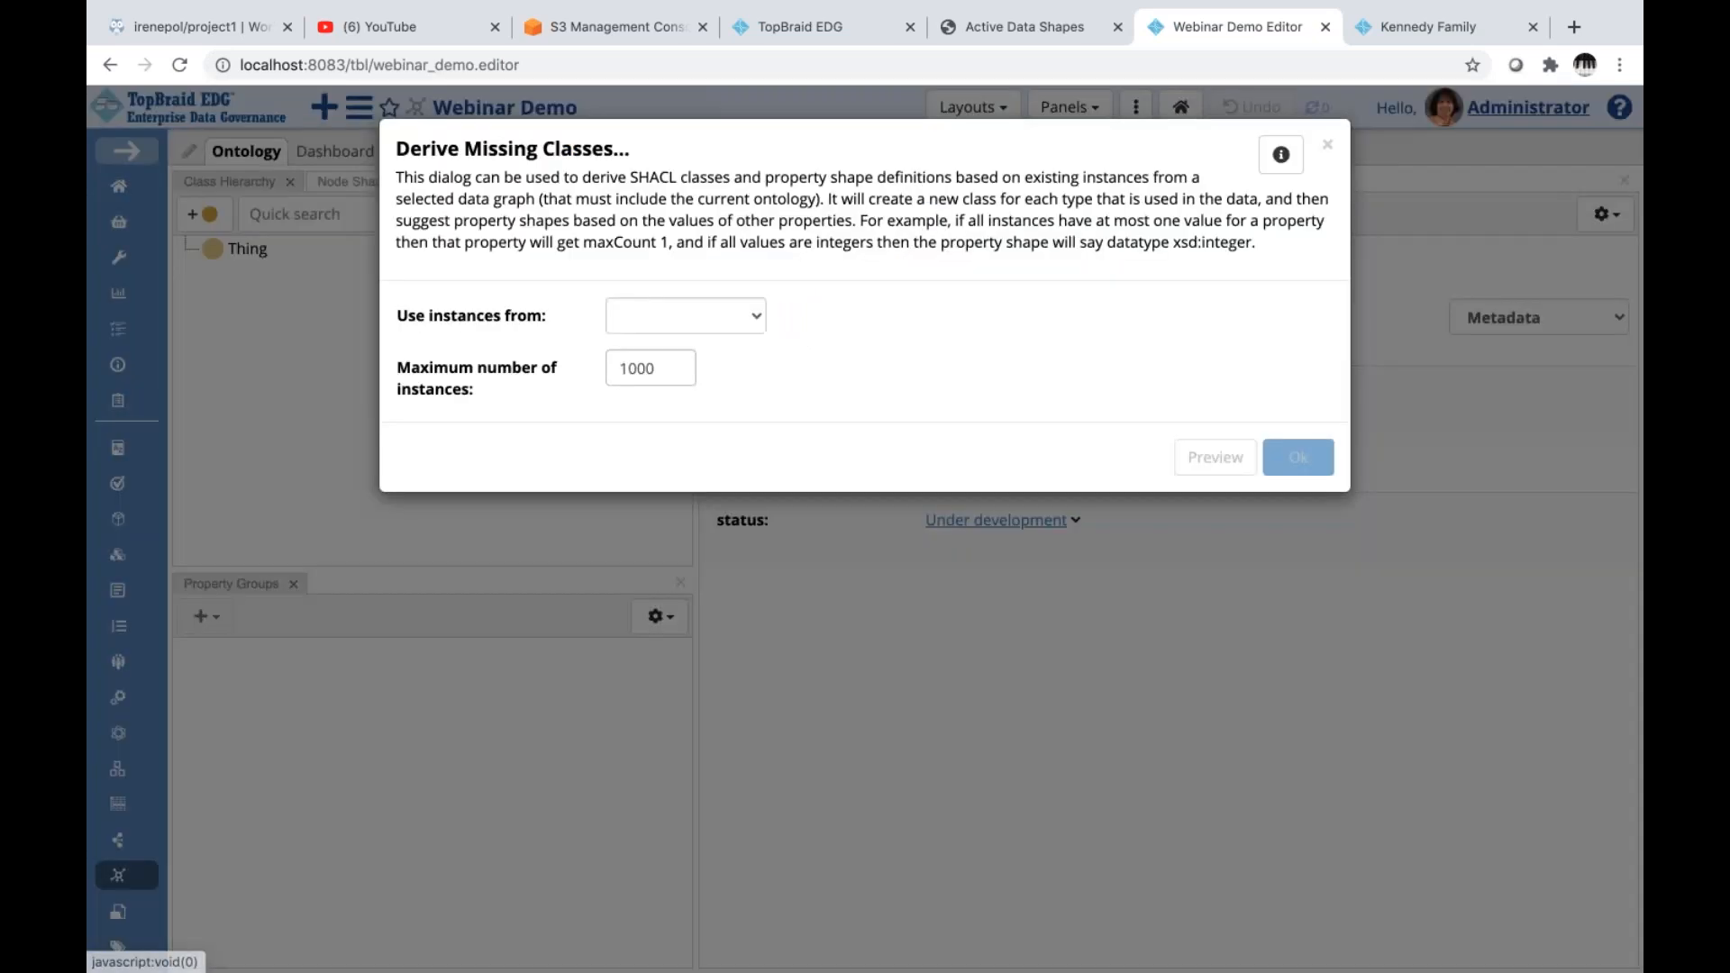
{"action": "left_click", "coordinate": [757, 324]}
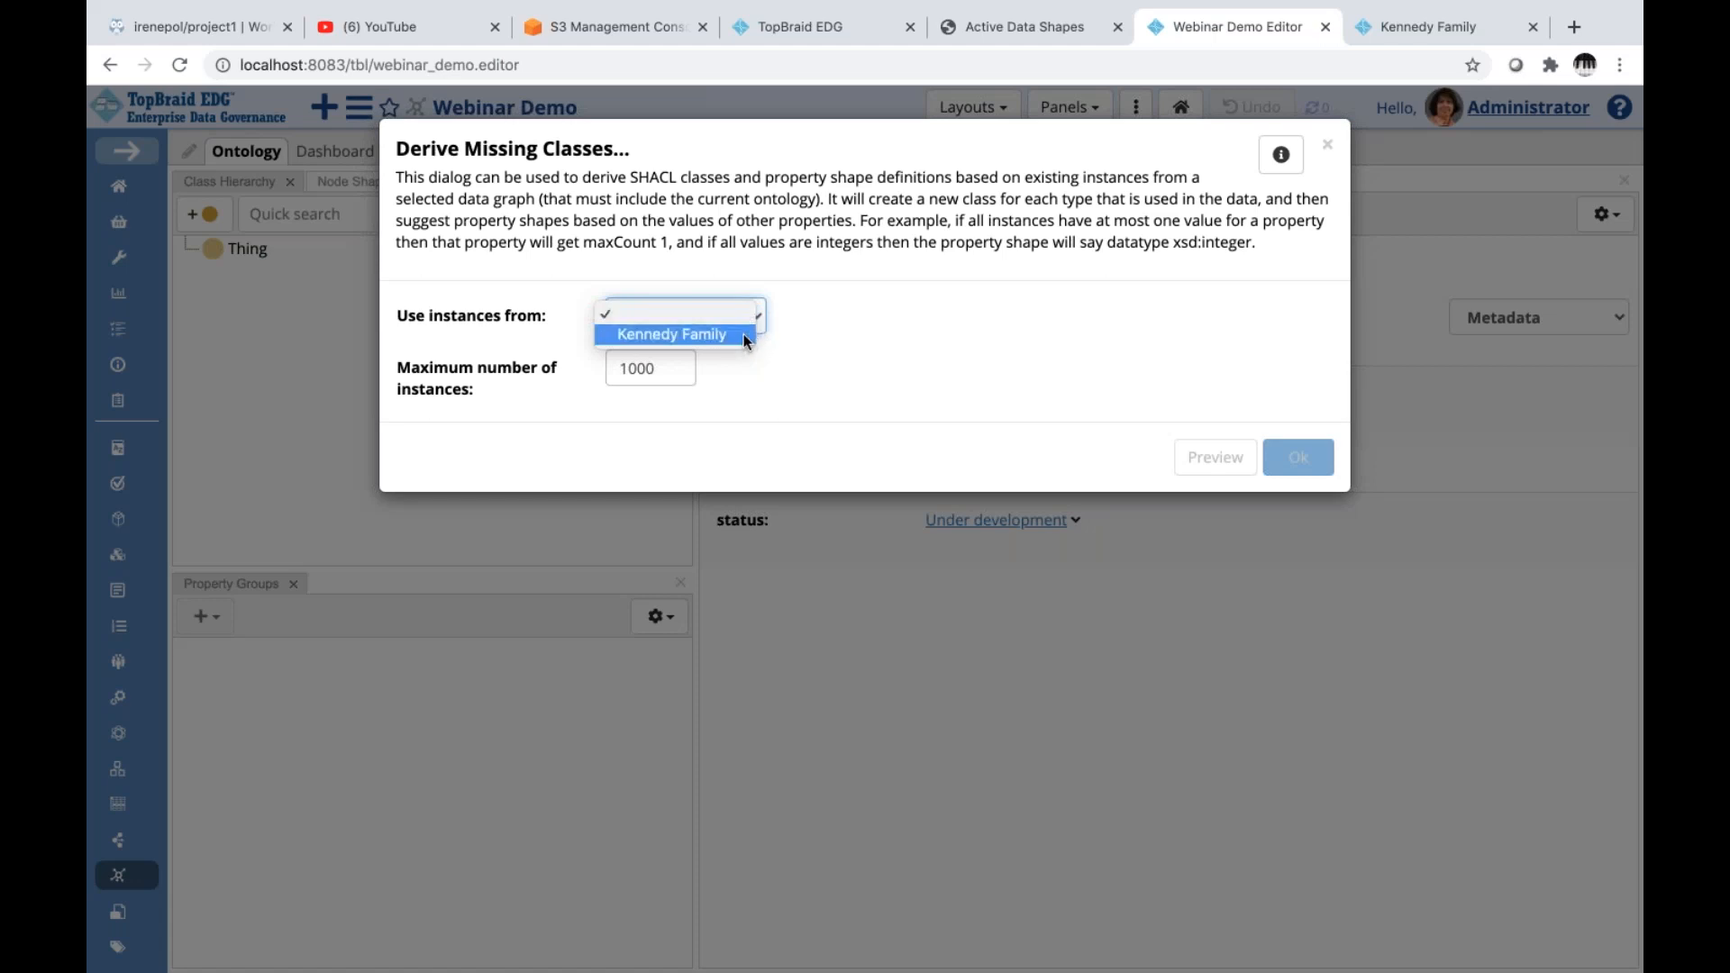
{"action": "left_click", "coordinate": [745, 340]}
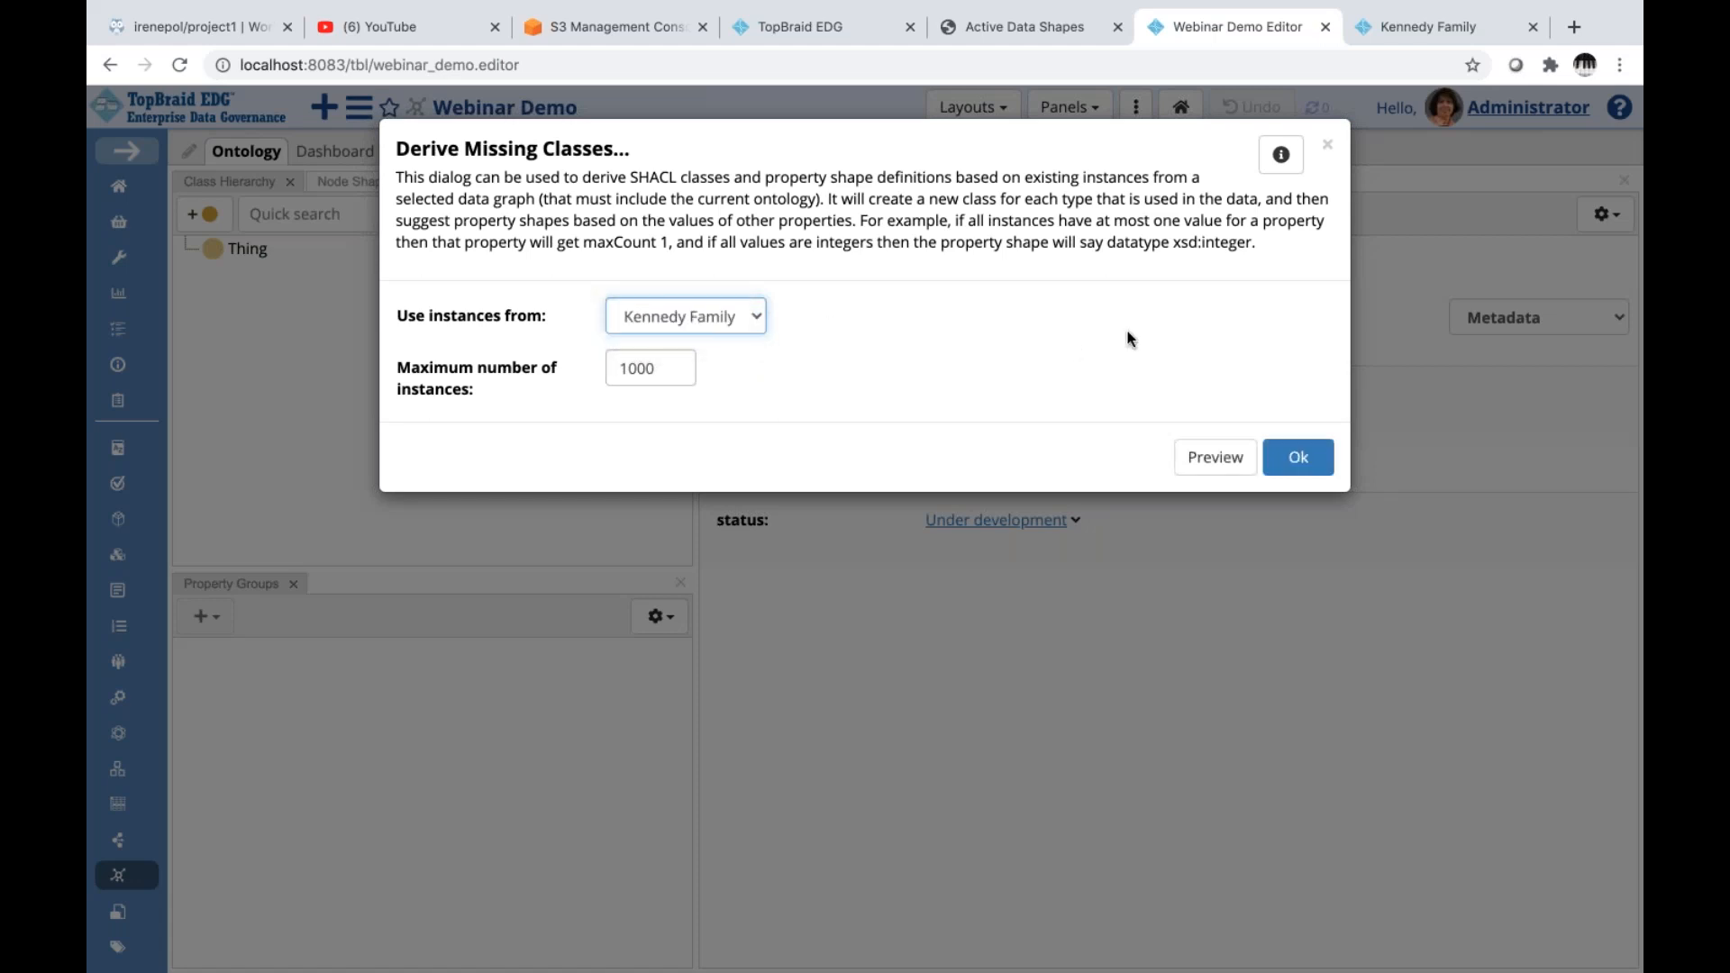
{"action": "left_click", "coordinate": [1290, 458]}
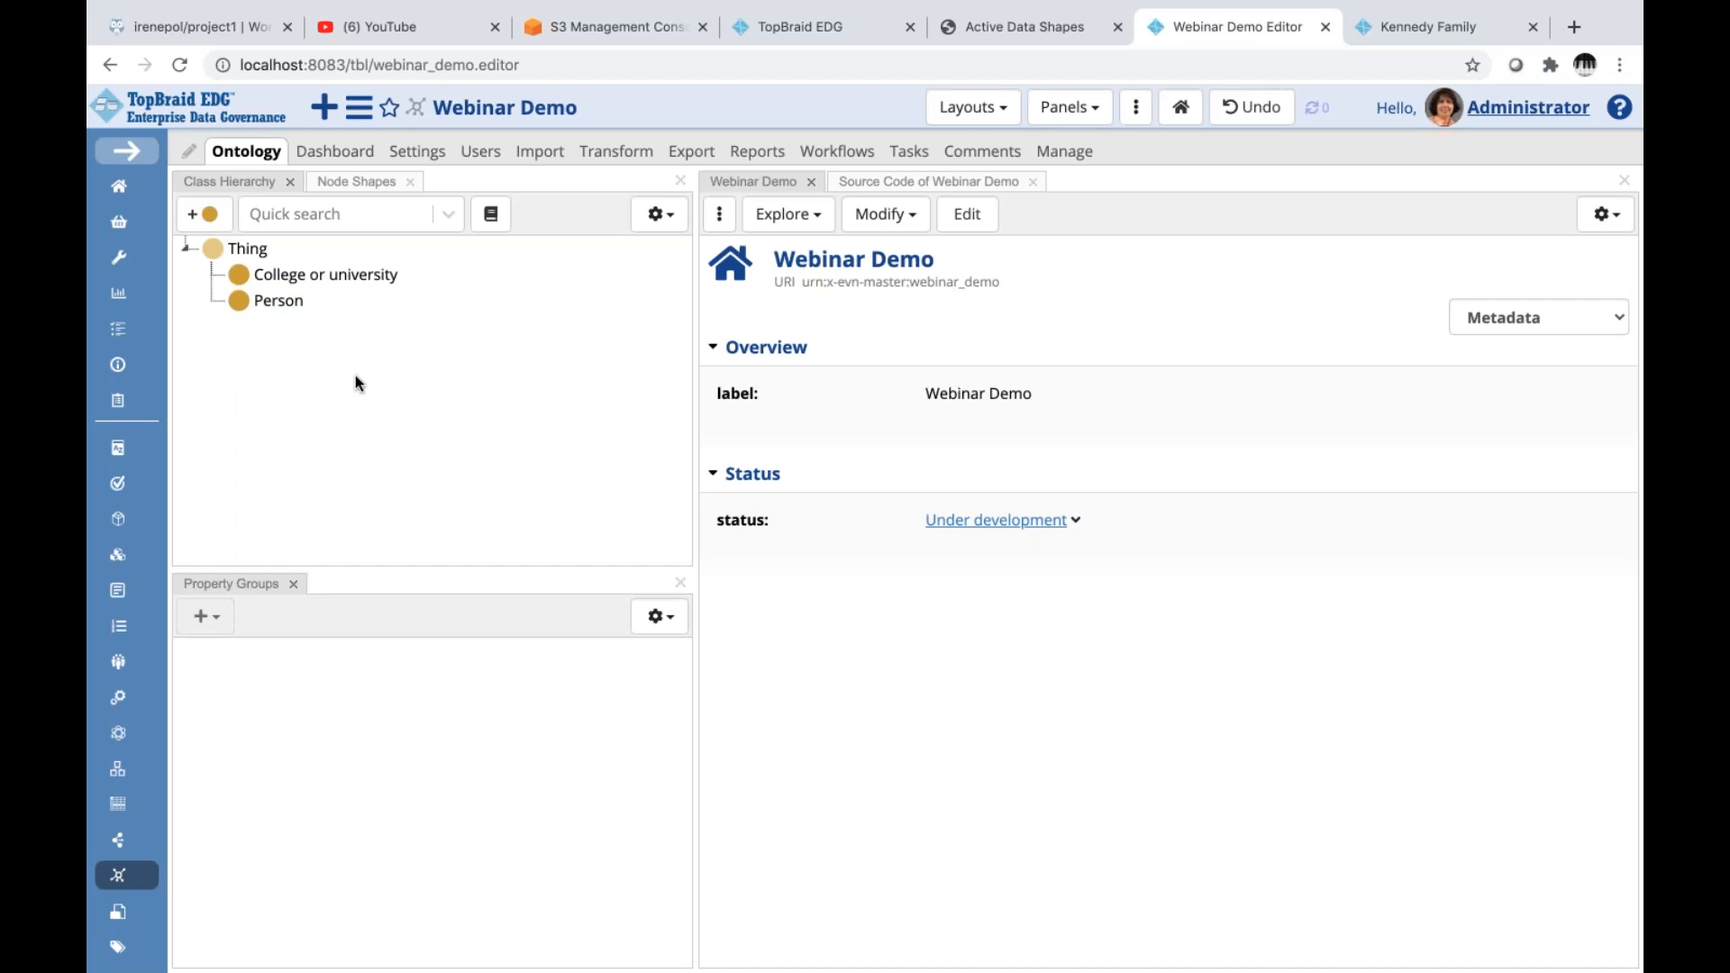
Examine the Person class's declared properties and the options for modifying the class
{"action": "left_click", "coordinate": [283, 305]}
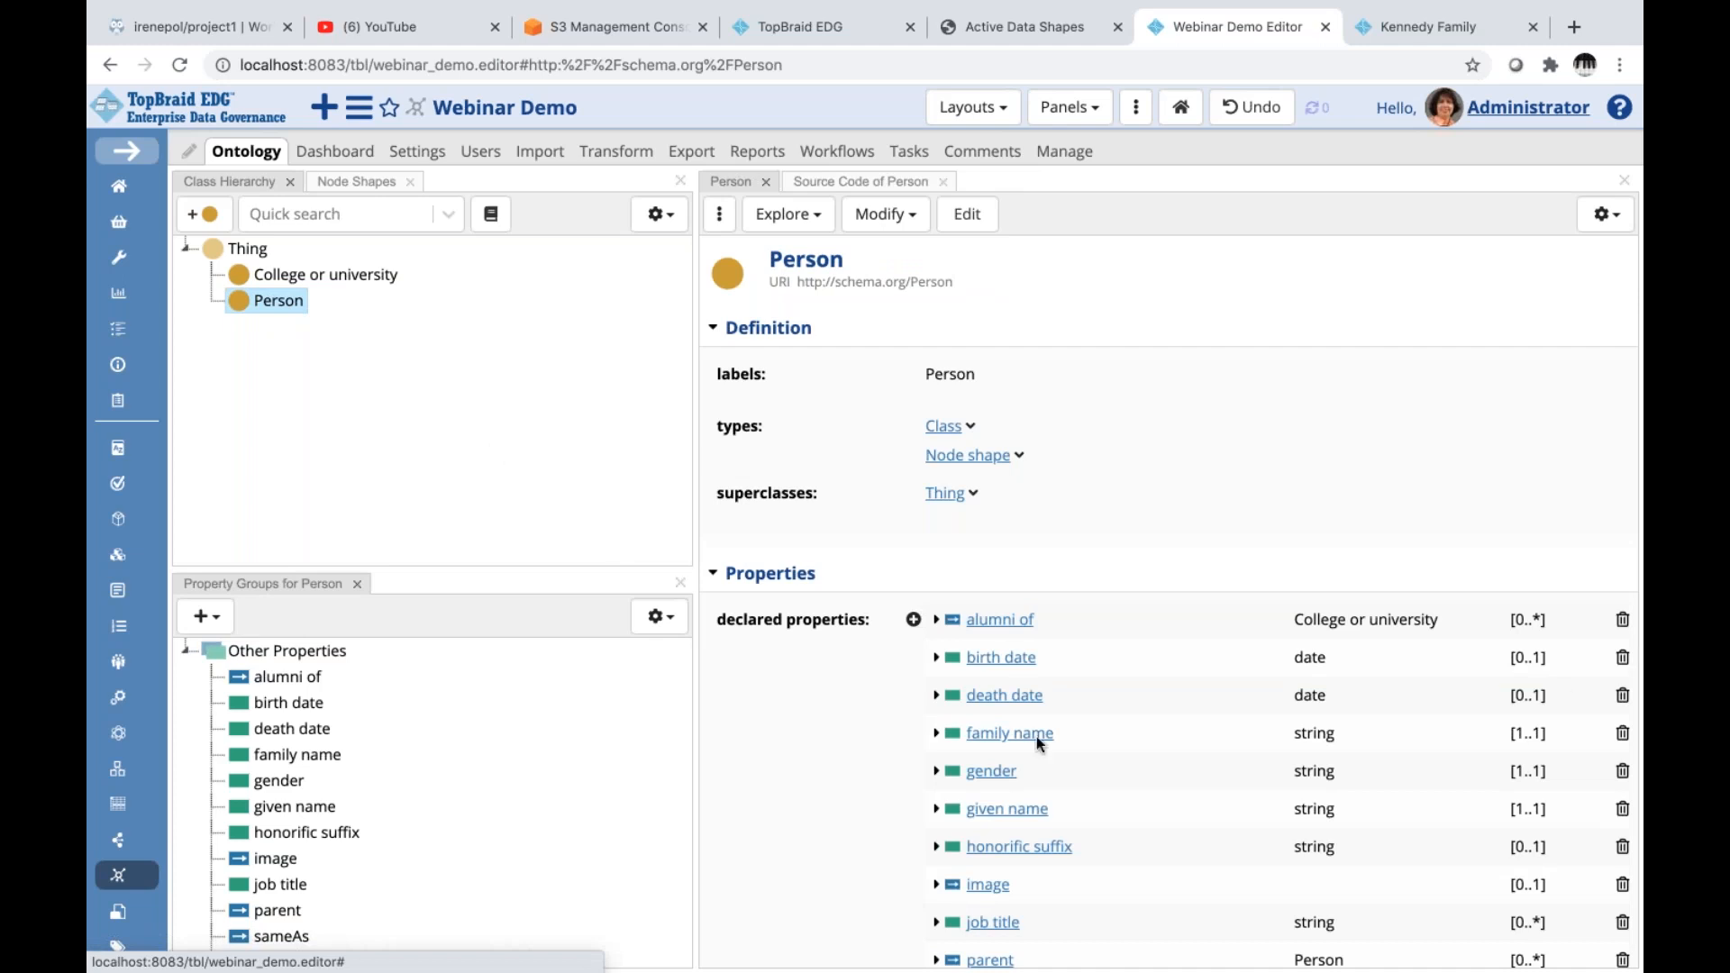
{"action": "scroll", "coordinate": [1166, 689], "scroll_direction": "down", "scroll_amount": 2}
{"action": "scroll", "coordinate": [1165, 693], "scroll_direction": "up", "scroll_amount": 2}
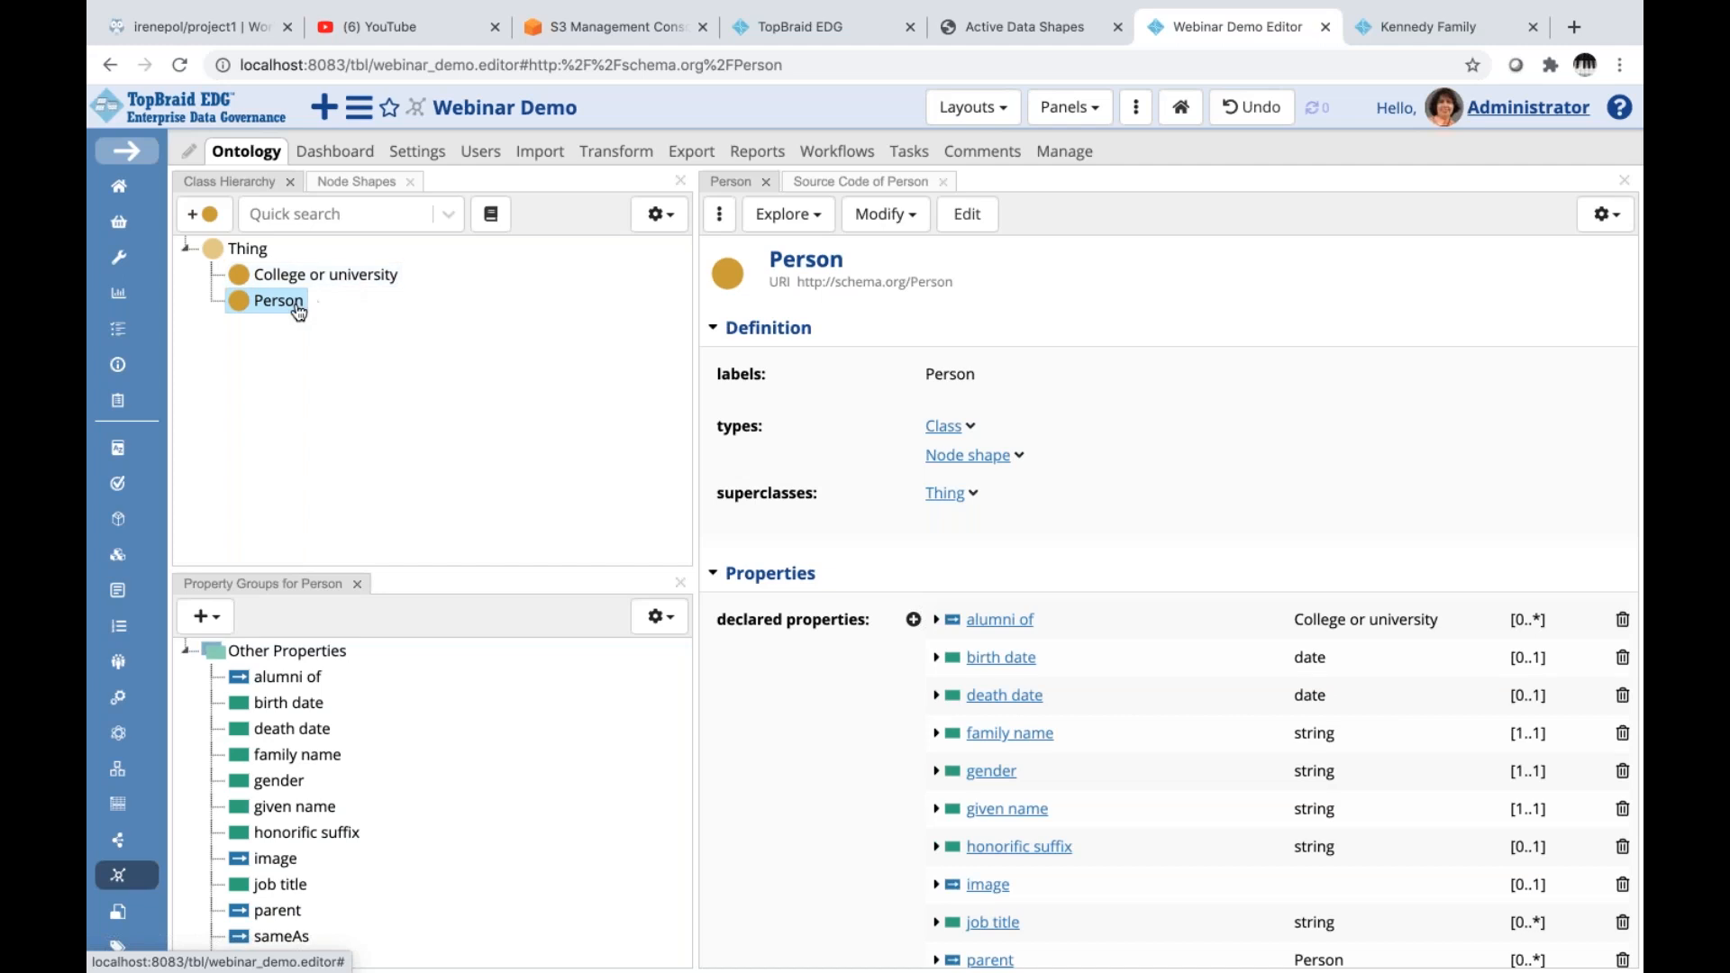
{"action": "left_click", "coordinate": [910, 221]}
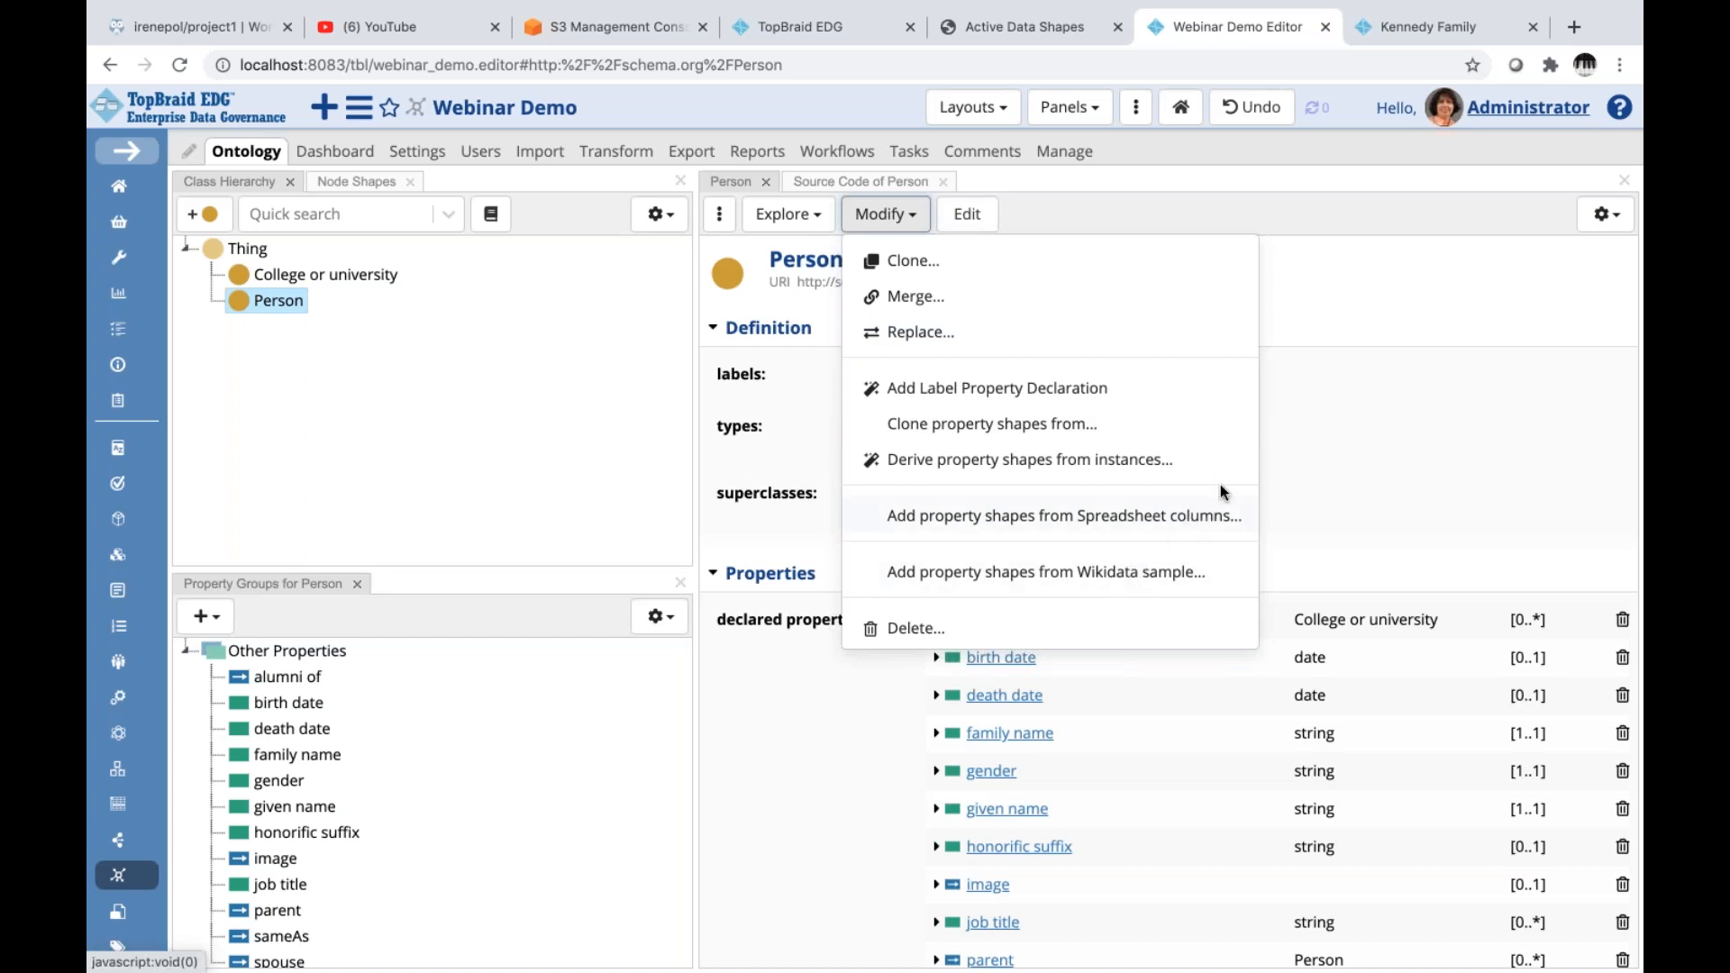
{"action": "left_click", "coordinate": [1301, 443]}
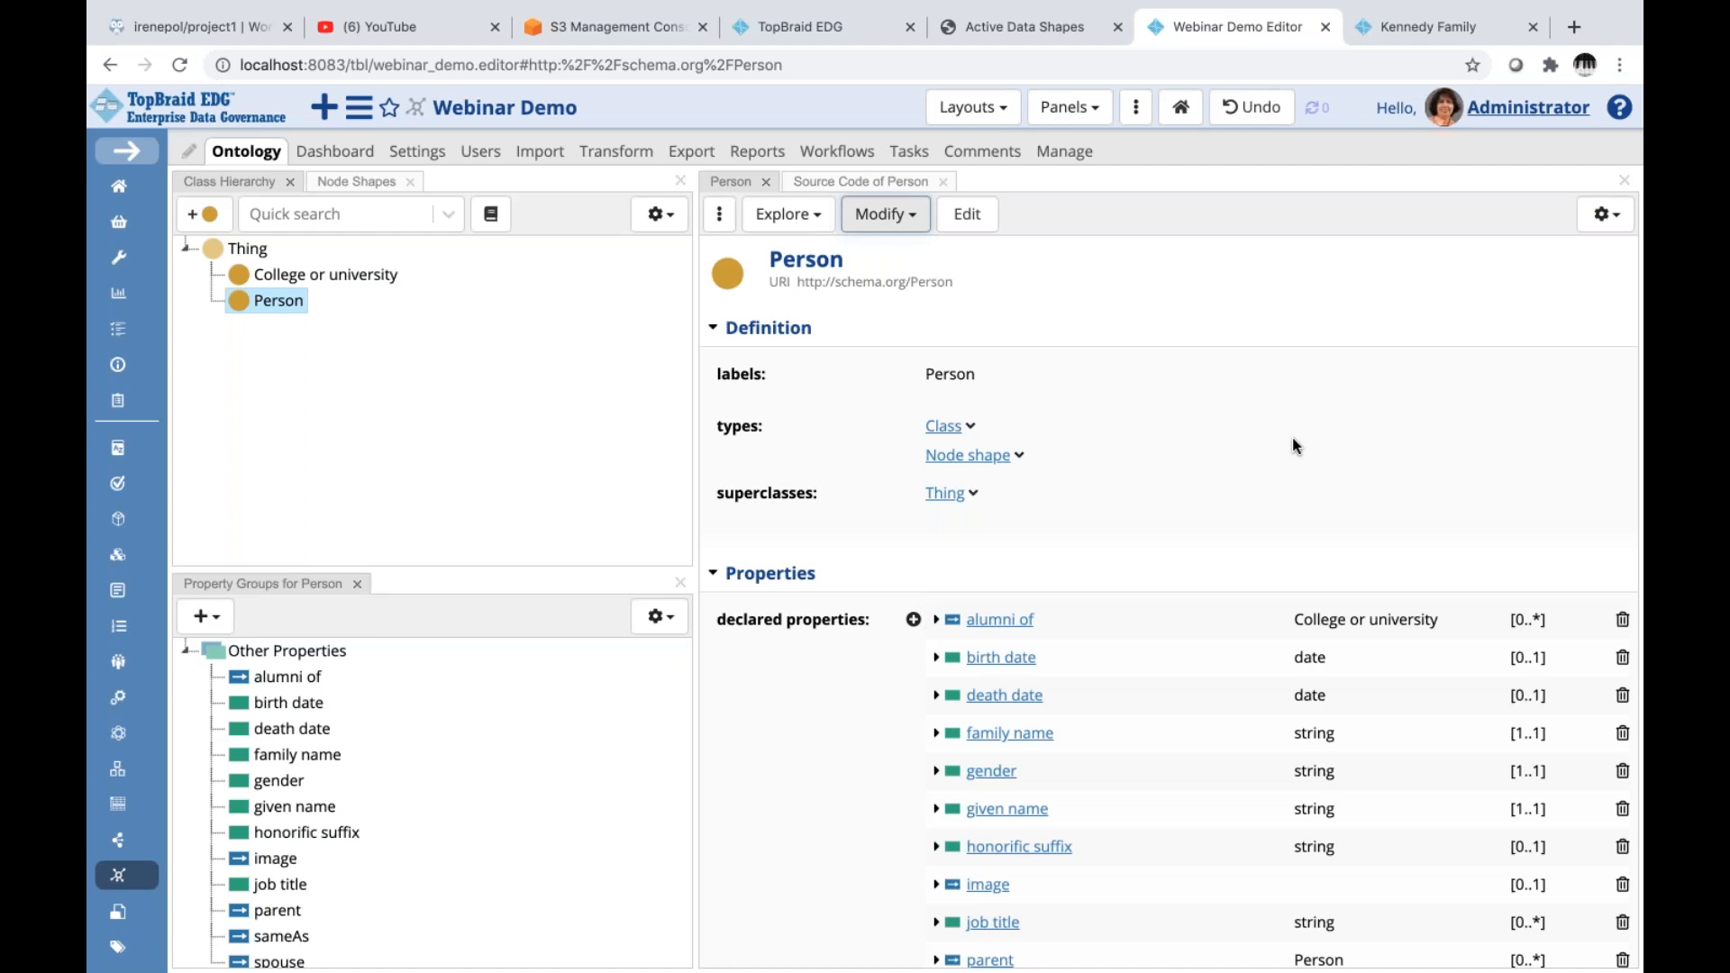
Switch to PowerPoint, check the presentation's list of new features, and minimize the presentation window
{"action": "left_click", "coordinate": [152, 36]}
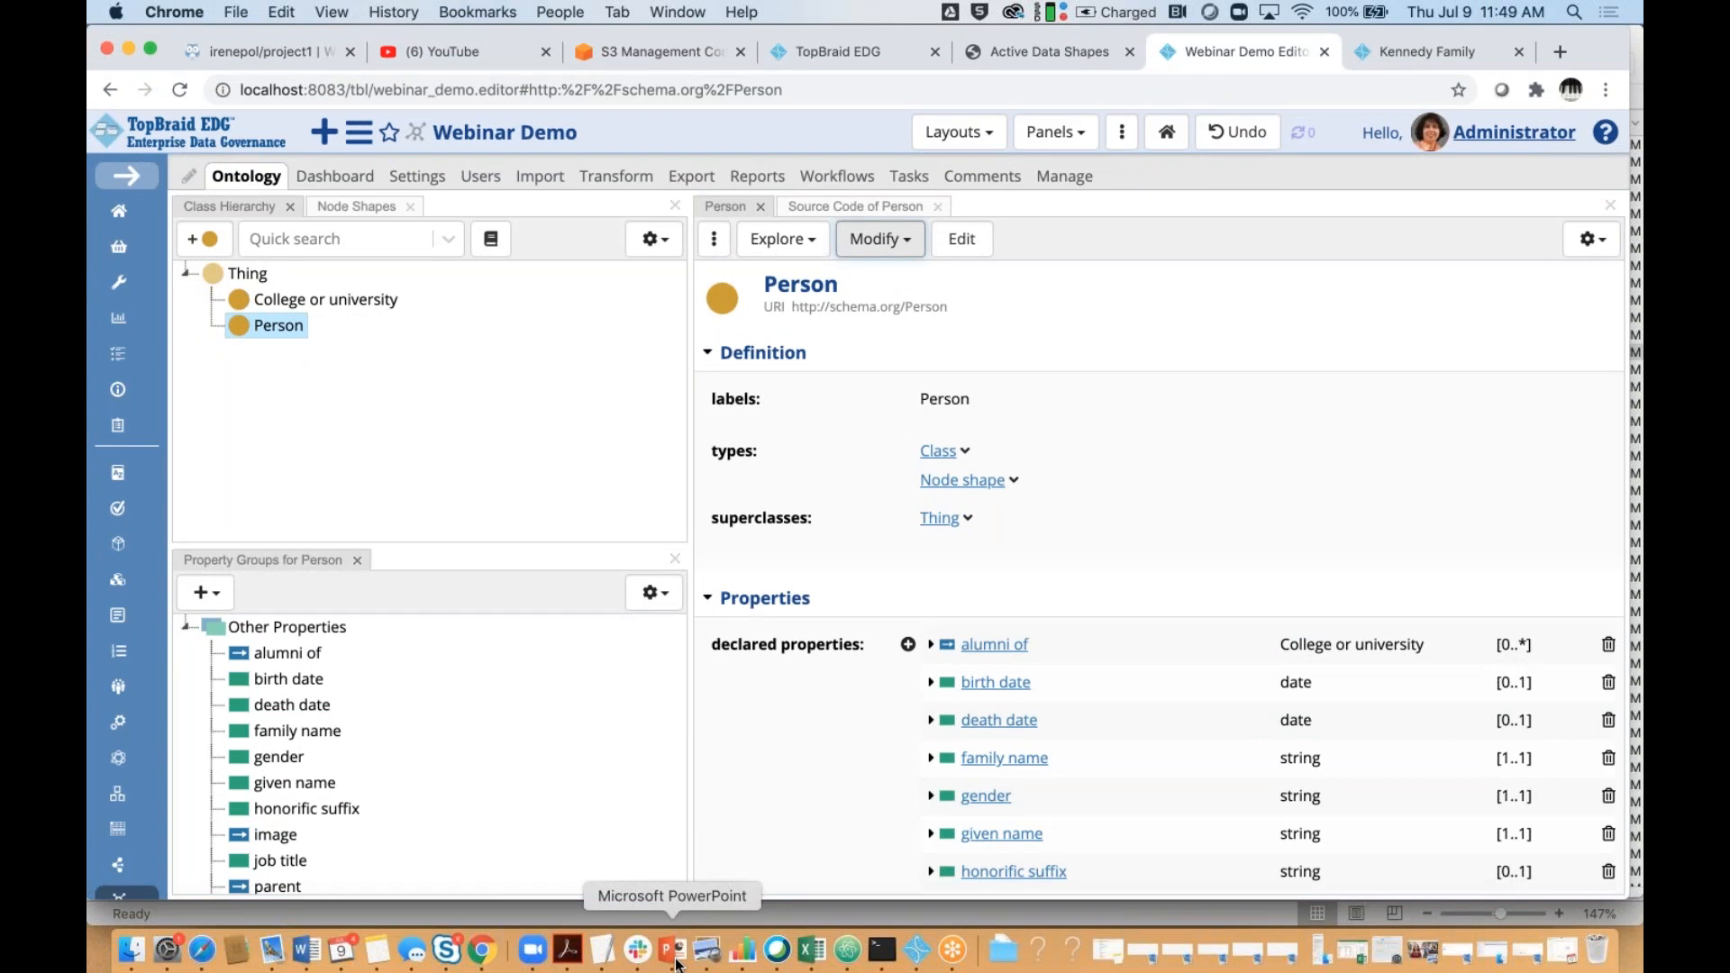
{"action": "left_click", "coordinate": [672, 950]}
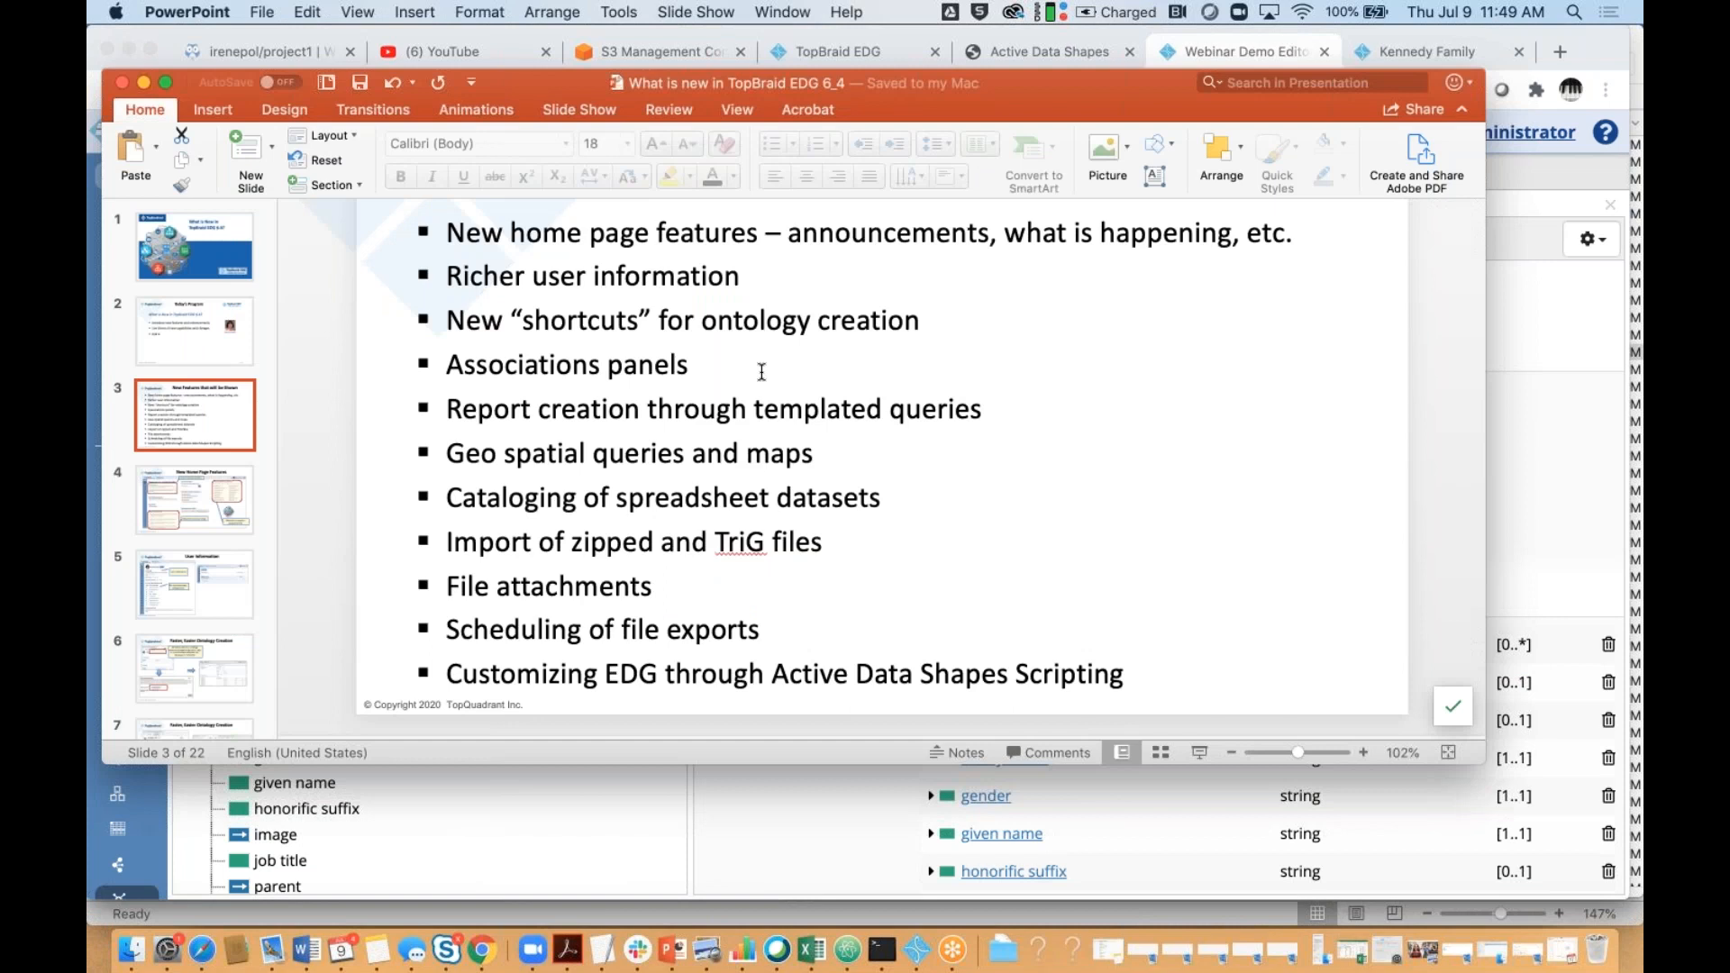
{"action": "left_click", "coordinate": [141, 83]}
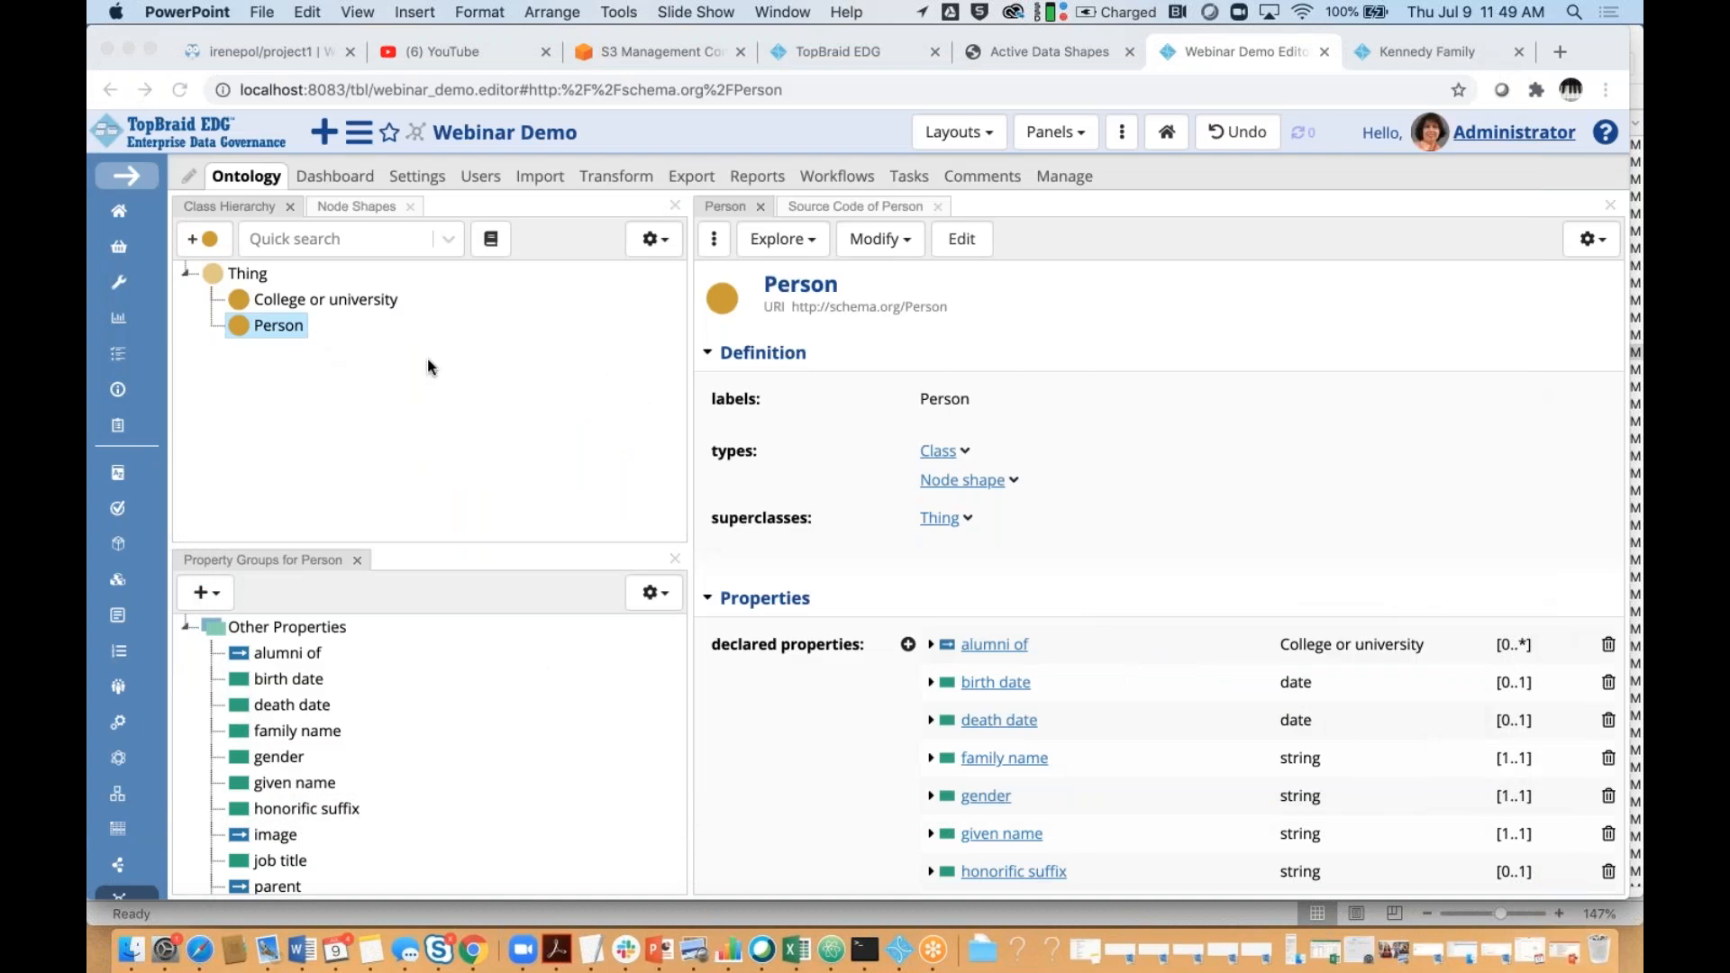
Open the ISIC REV.4 Economic and Industrial Codes reference dataset from the existing asset collections
{"action": "left_click", "coordinate": [356, 140]}
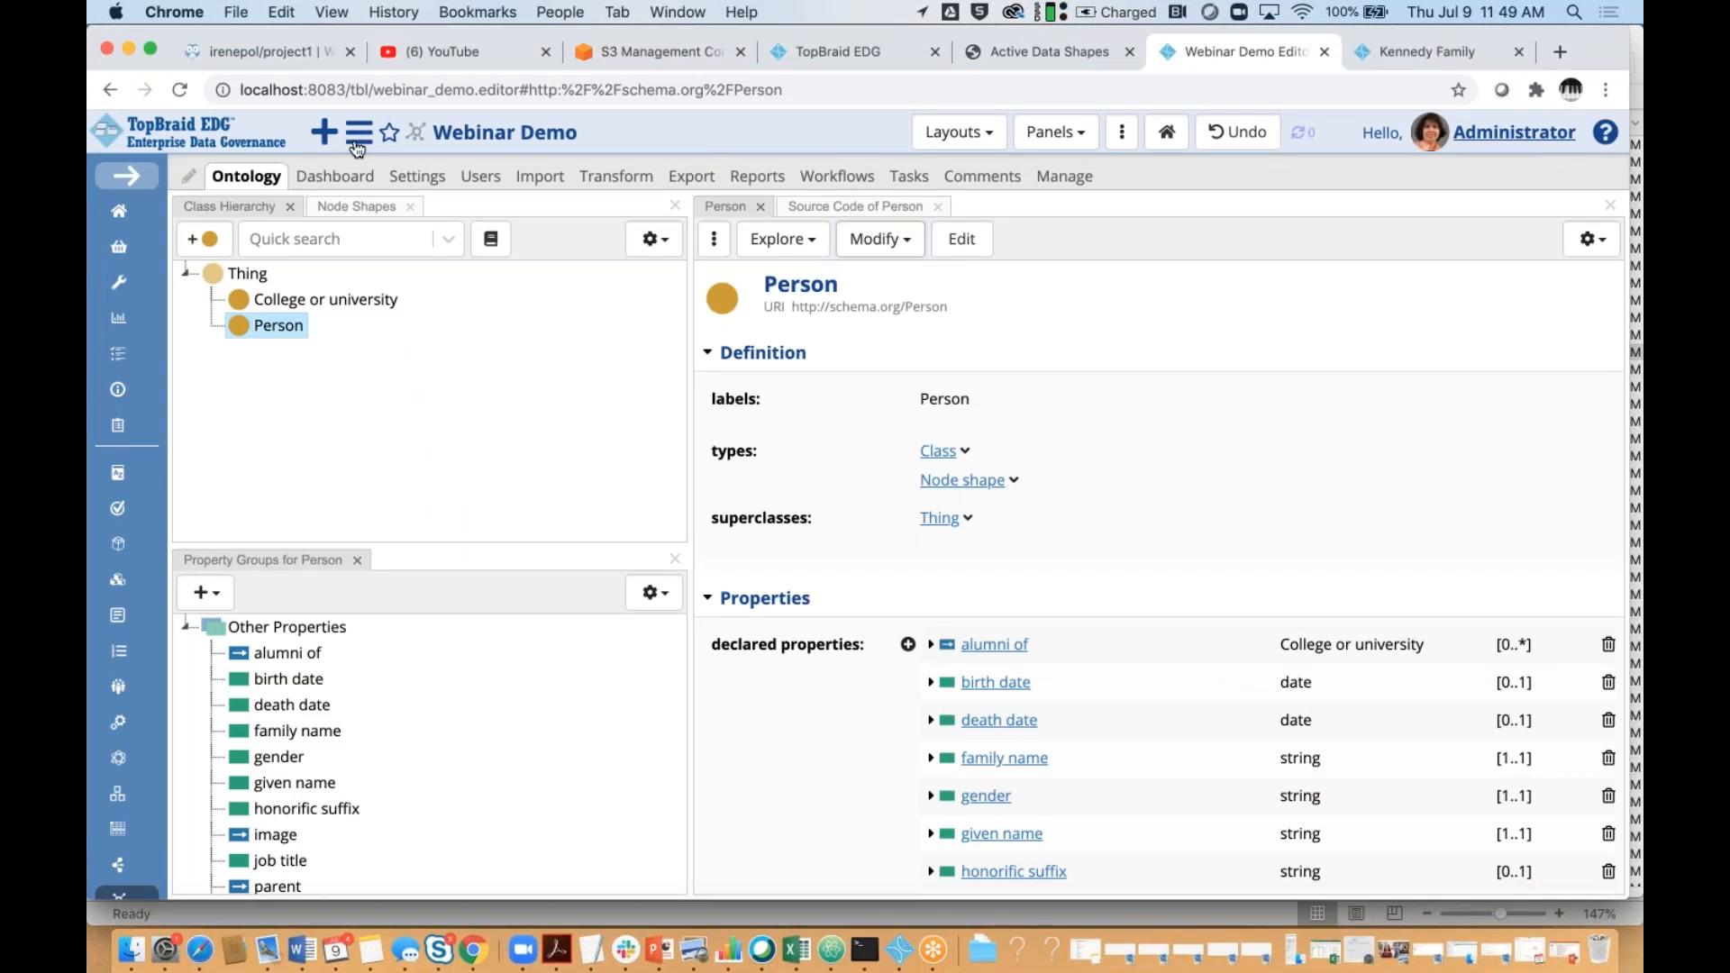
{"action": "left_click", "coordinate": [357, 144]}
{"action": "mouse_move", "coordinate": [362, 194]}
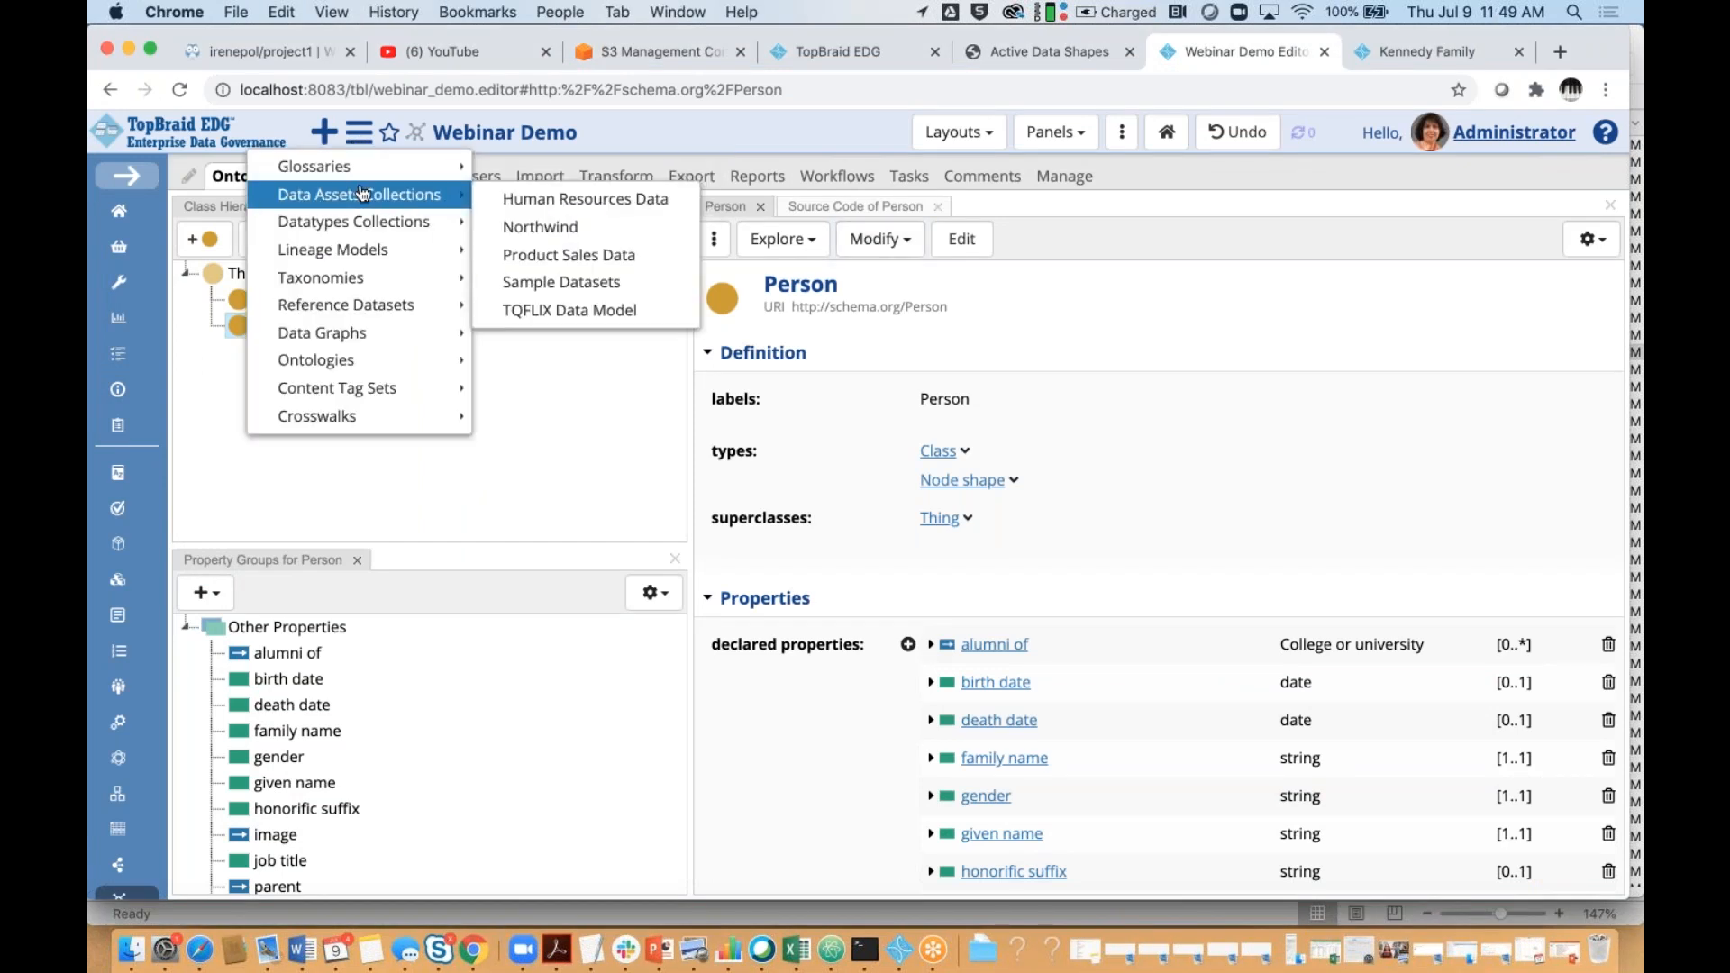
{"action": "mouse_move", "coordinate": [351, 305]}
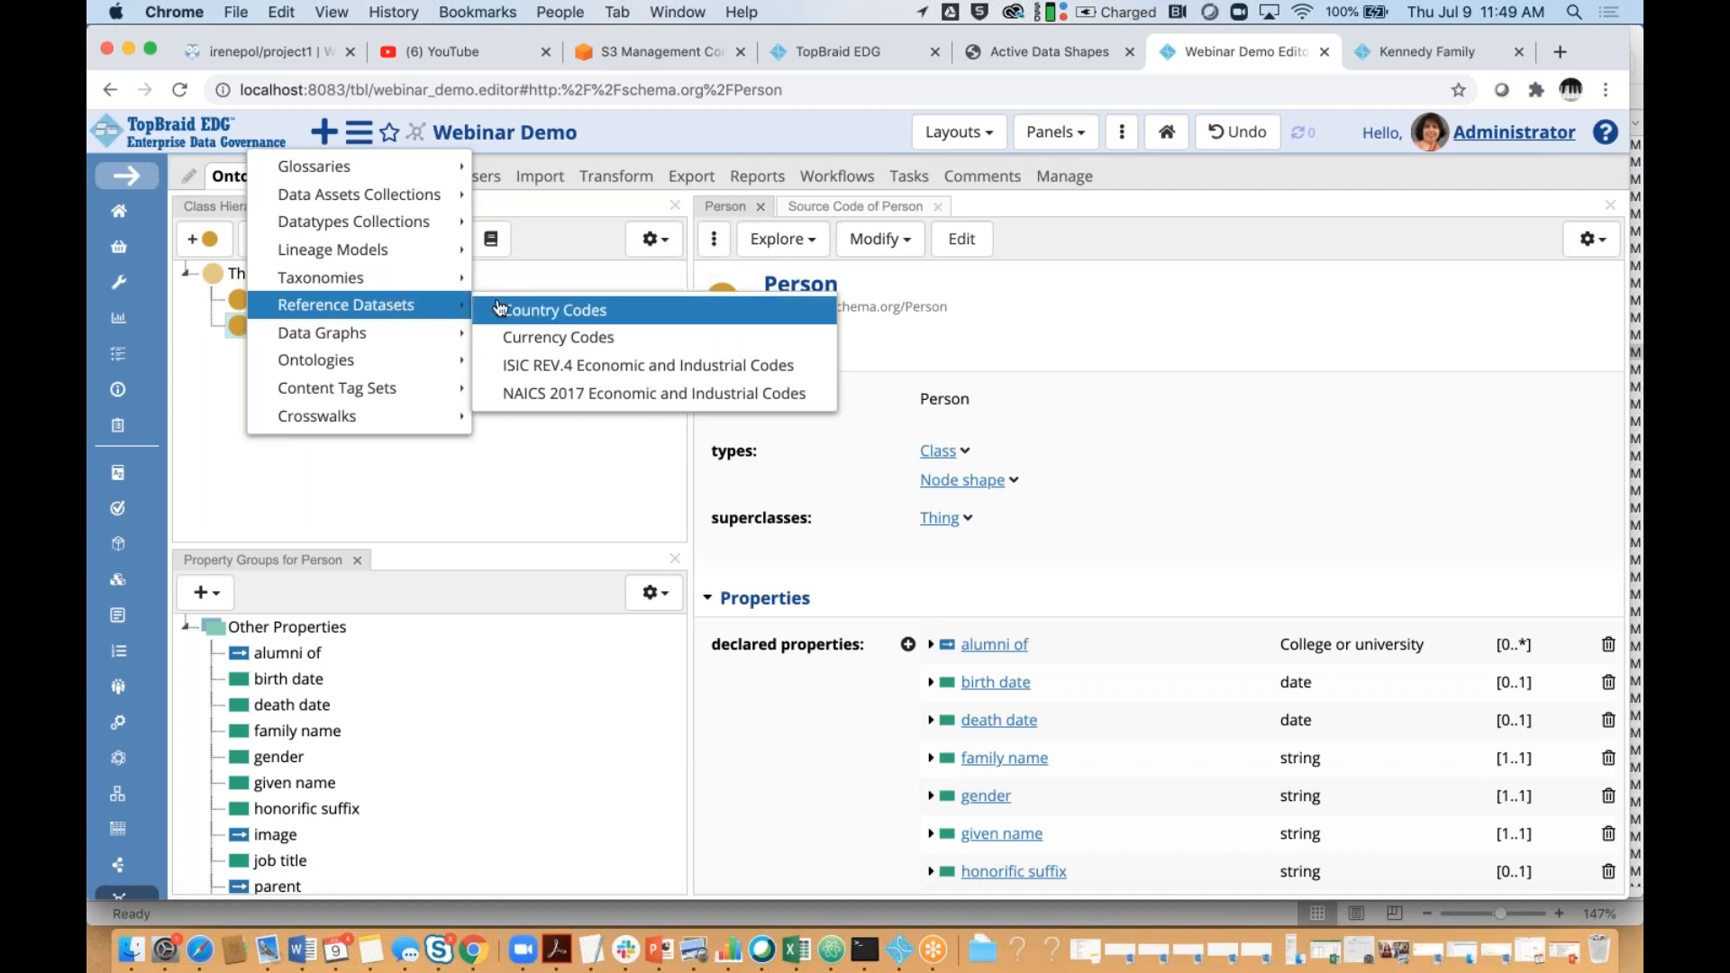
{"action": "left_click", "coordinate": [522, 364]}
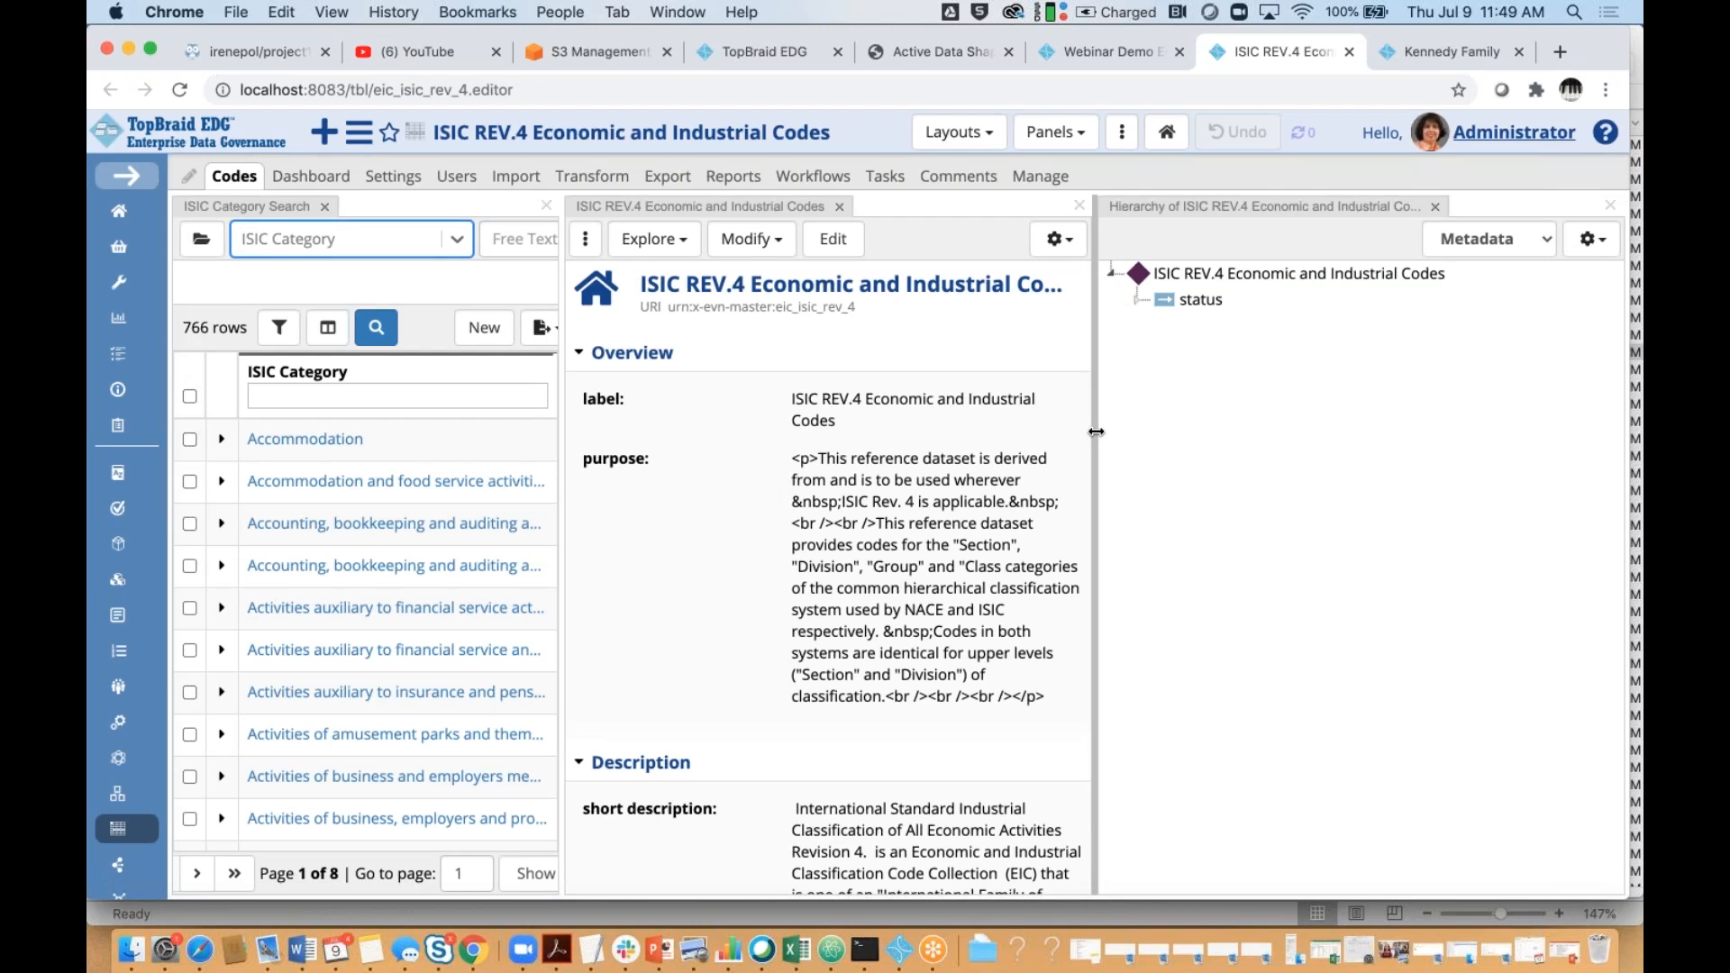
Close the dataset's hierarchy panel and add a Hierarchy of Selected Asset panel back beside the form
{"action": "left_click_drag", "start_coordinate": [1096, 432], "coordinate": [1146, 433]}
{"action": "left_click", "coordinate": [1482, 208]}
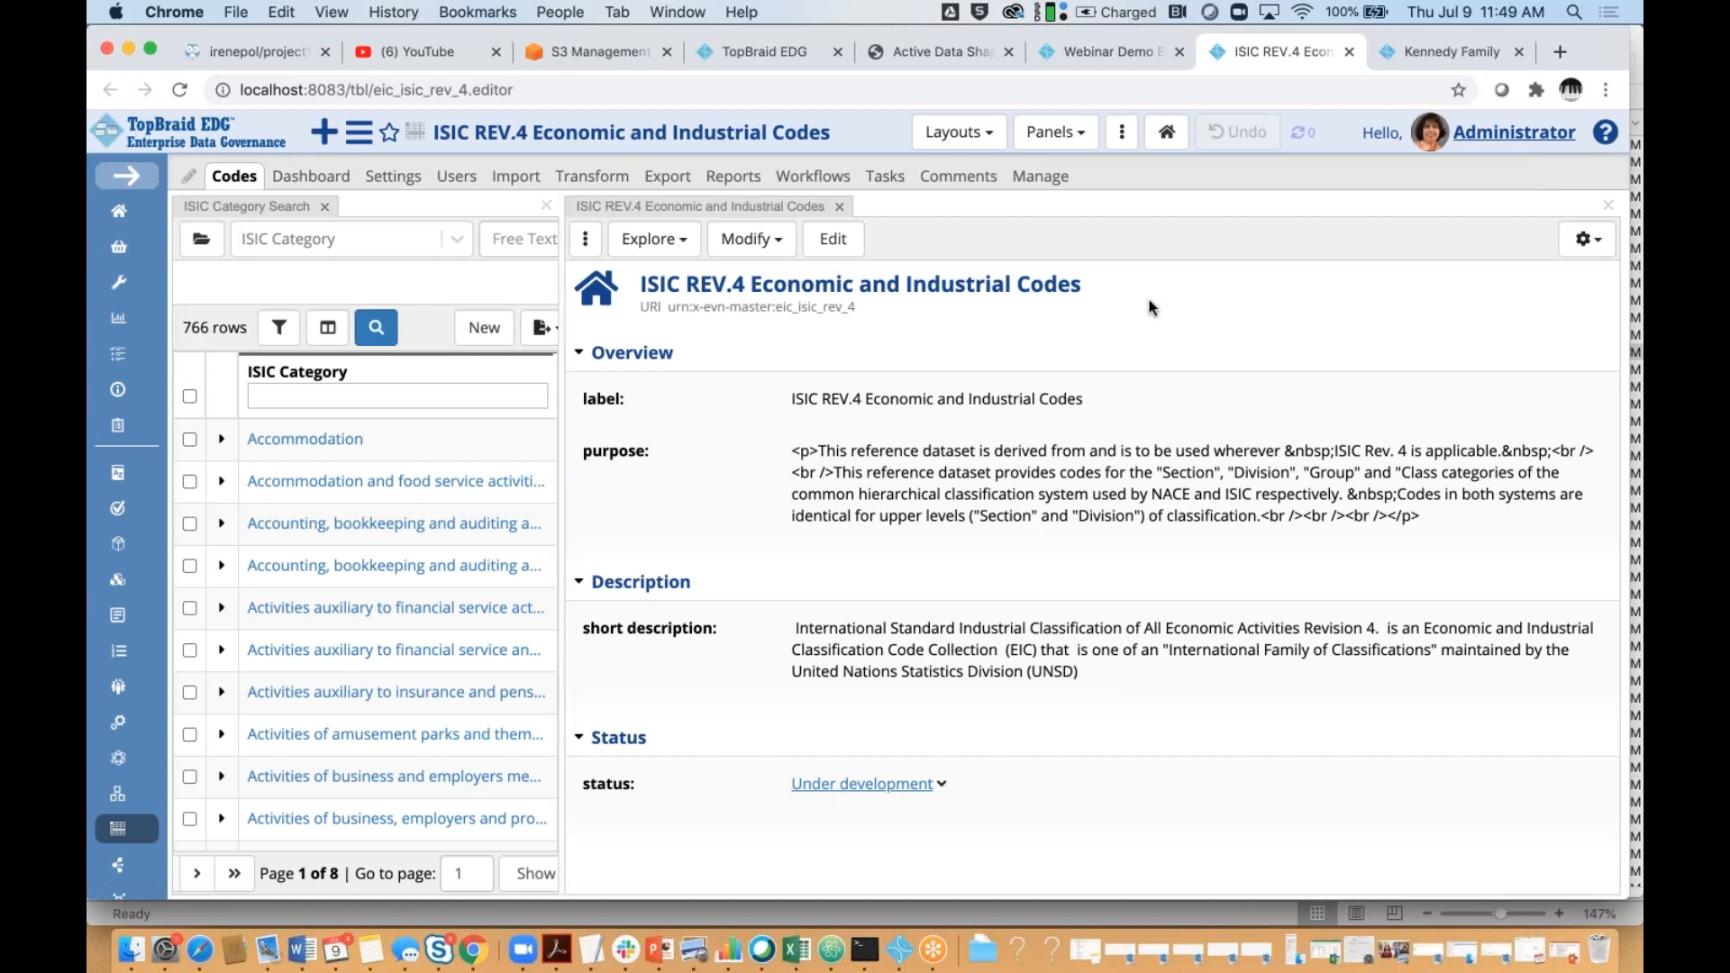
{"action": "left_click", "coordinate": [1087, 147]}
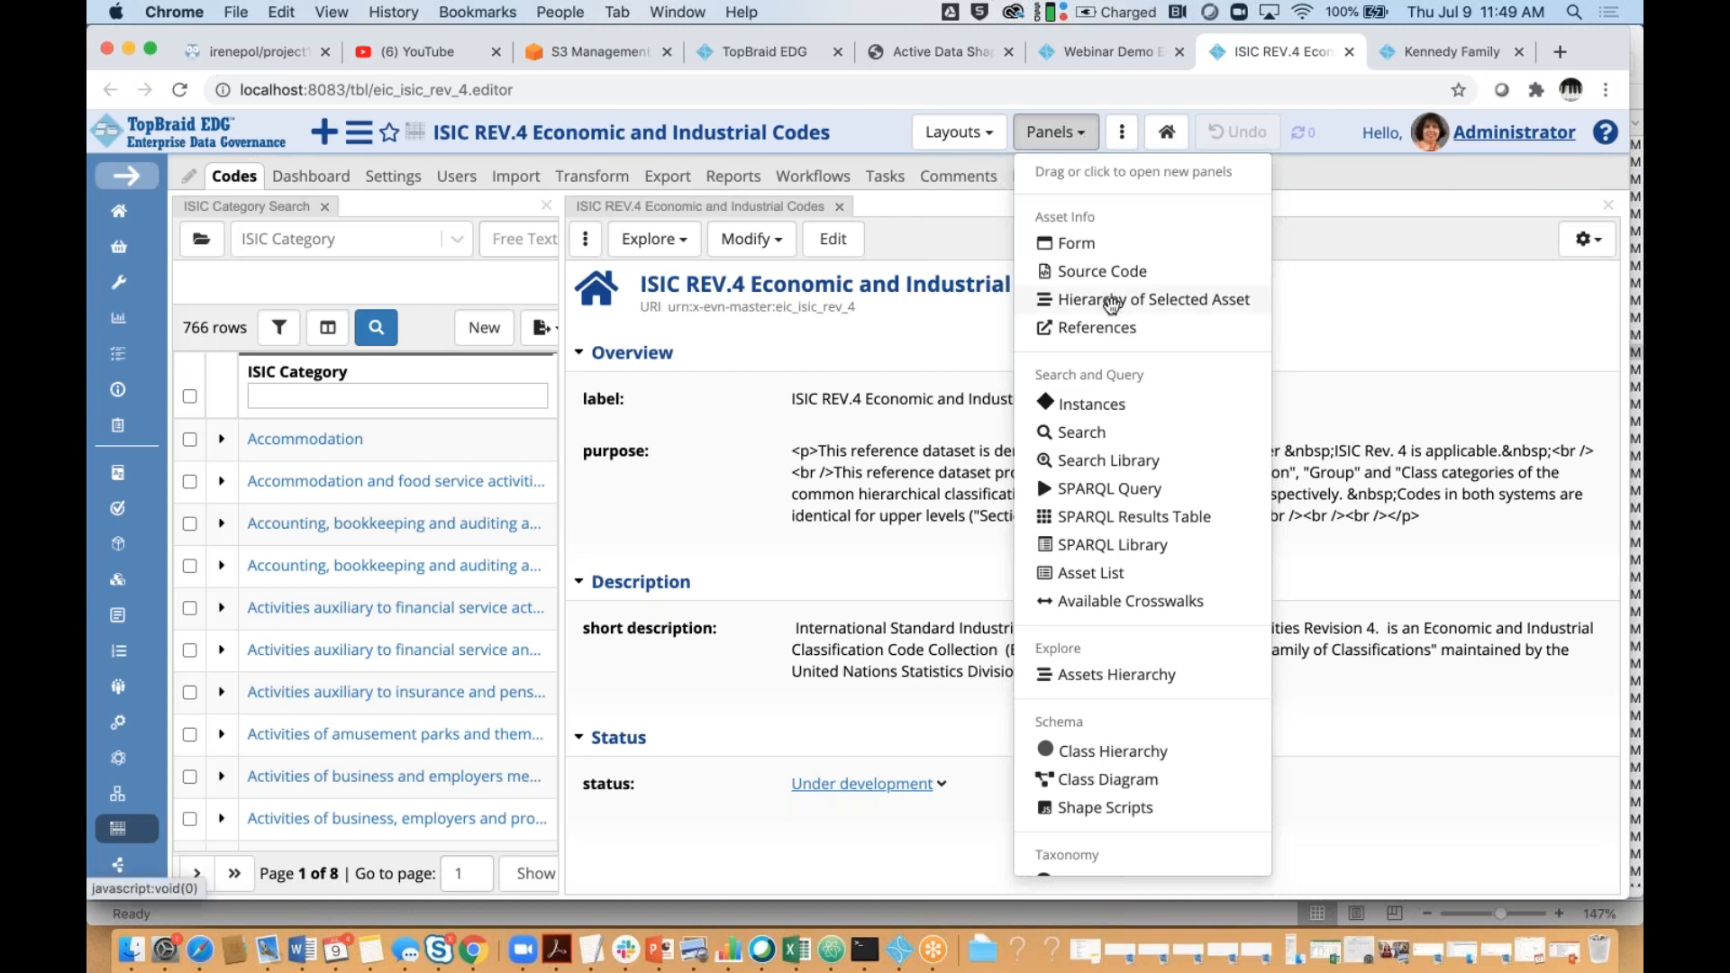
{"action": "left_click_drag", "start_coordinate": [1111, 305], "coordinate": [1487, 369]}
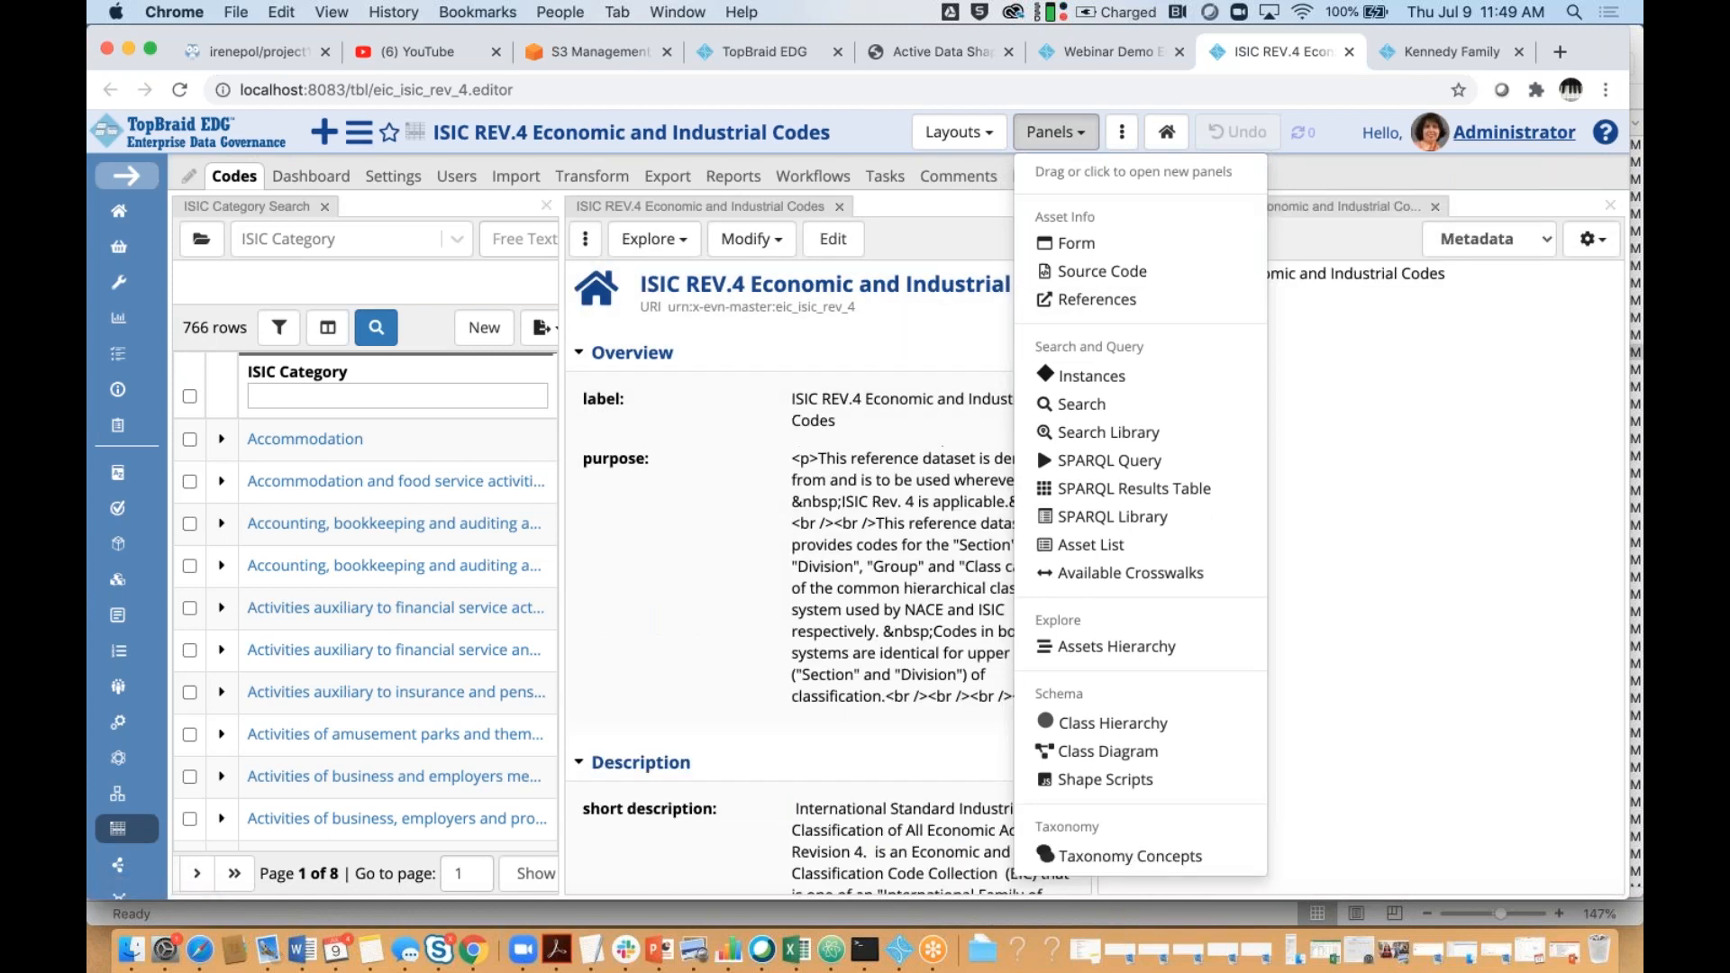
Explore Accommodation and food service activities in the hierarchy through its Accommodation child category down to the camping grounds category's relationships
{"action": "left_click", "coordinate": [288, 490]}
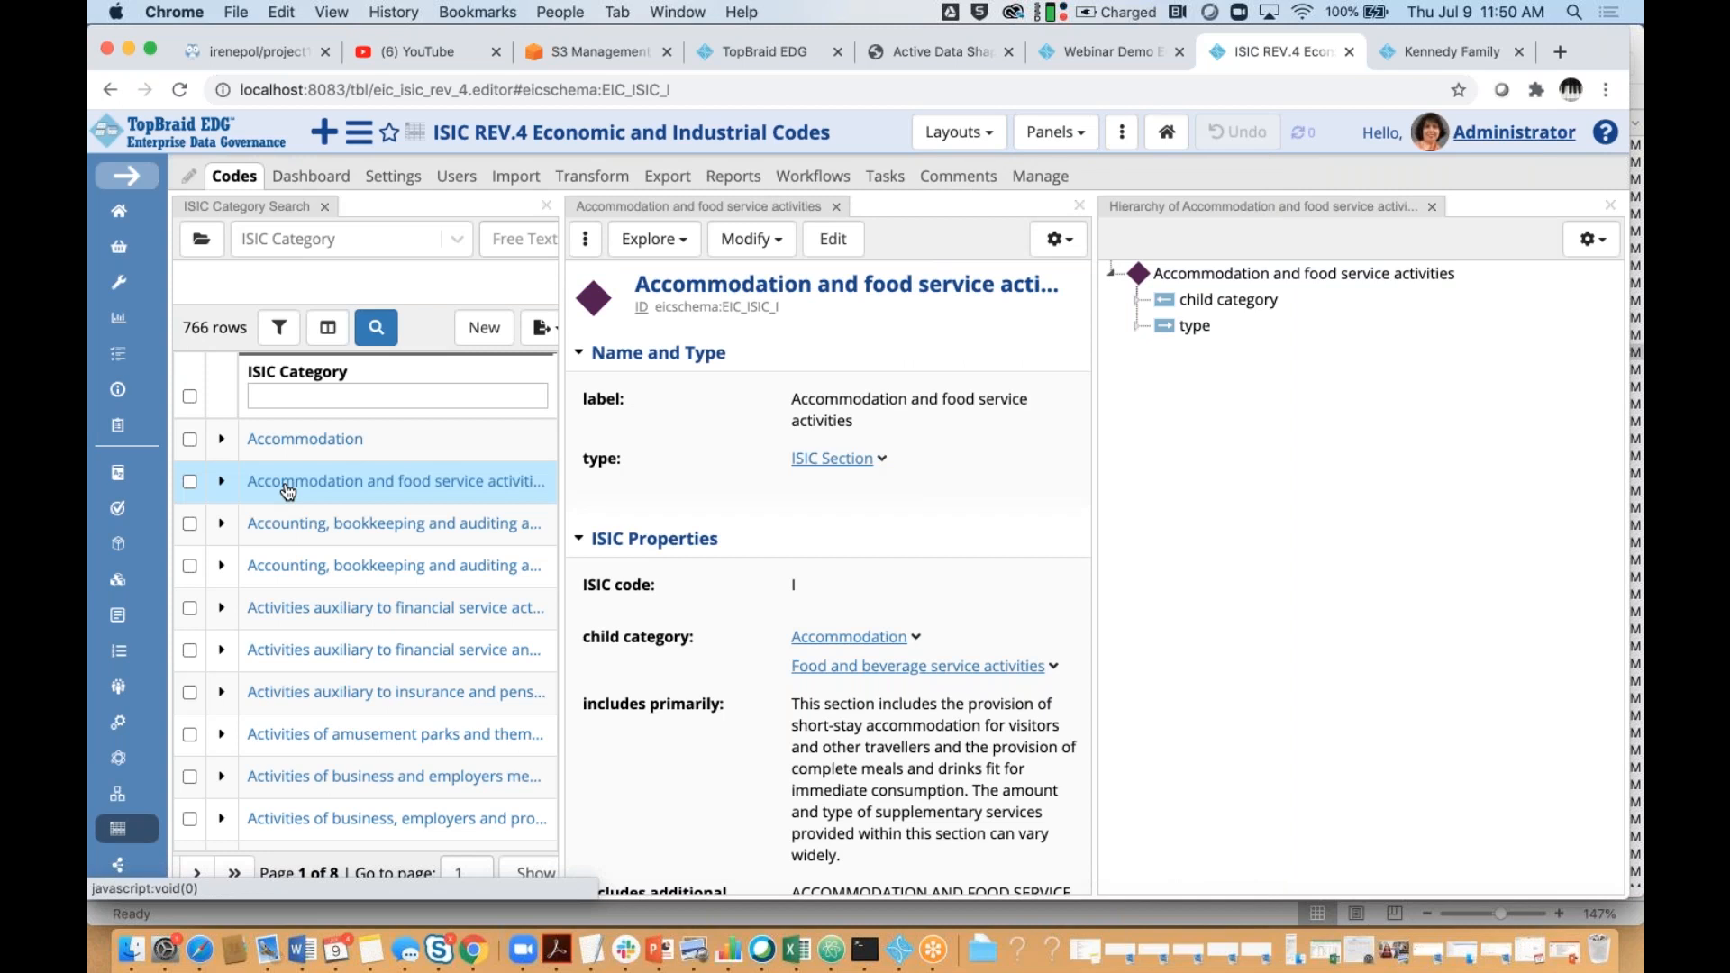
{"action": "left_click", "coordinate": [1137, 303]}
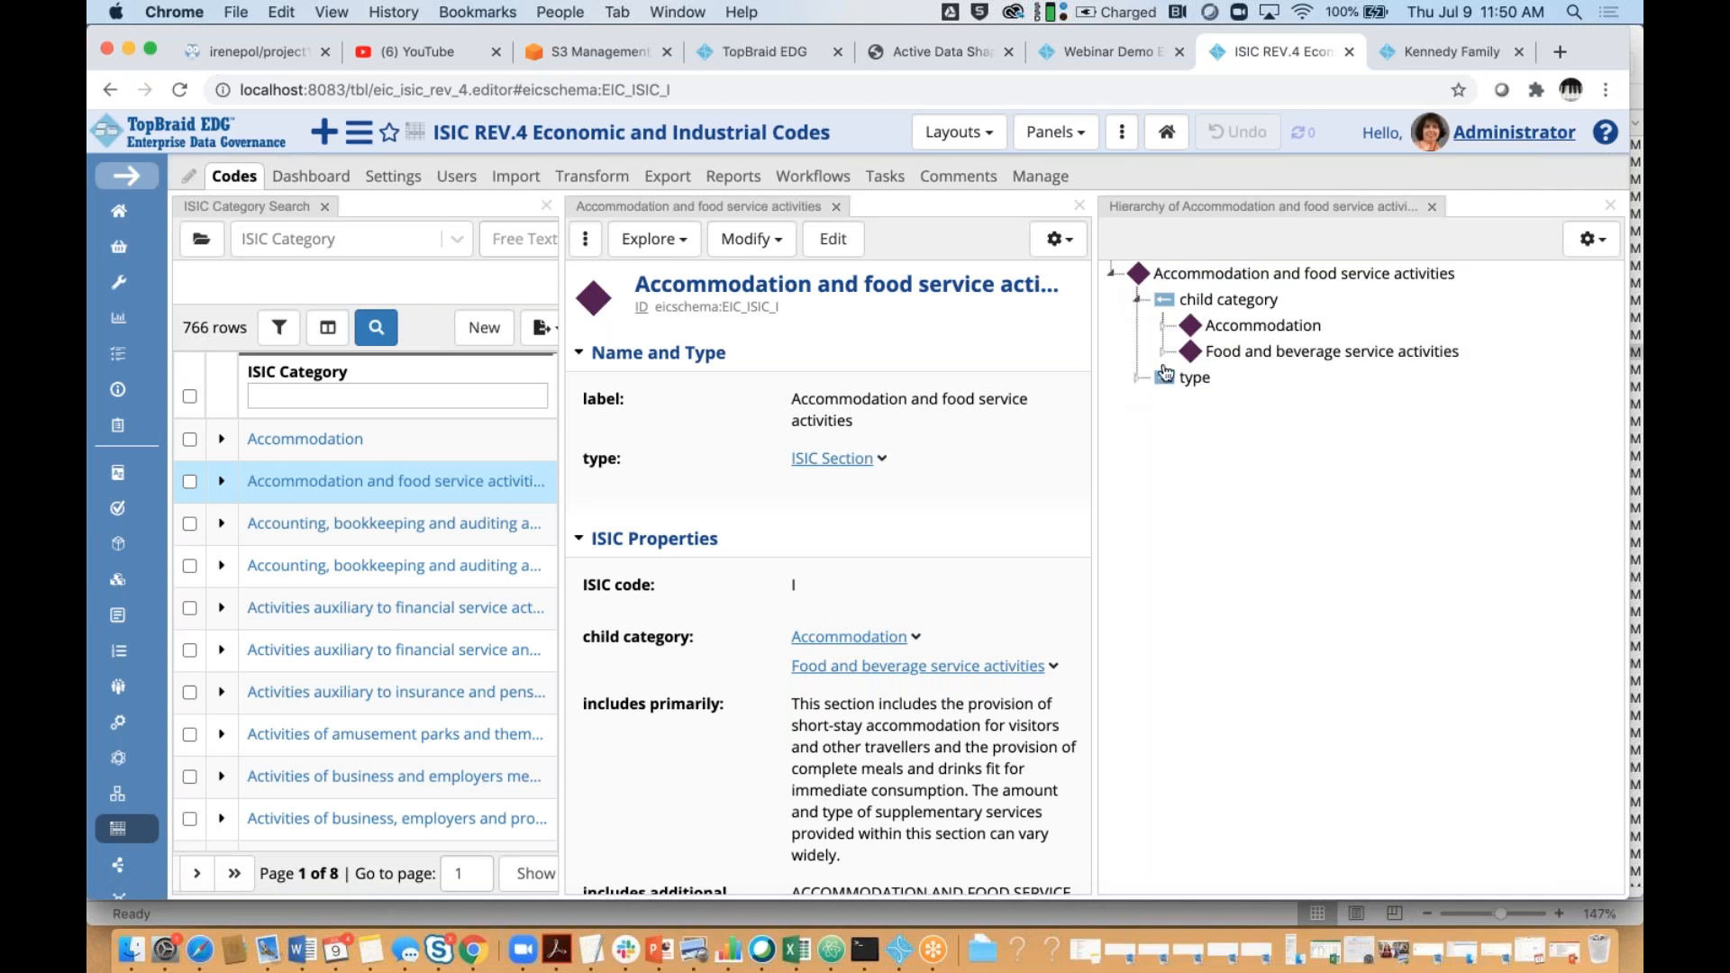
{"action": "left_click", "coordinate": [1170, 329]}
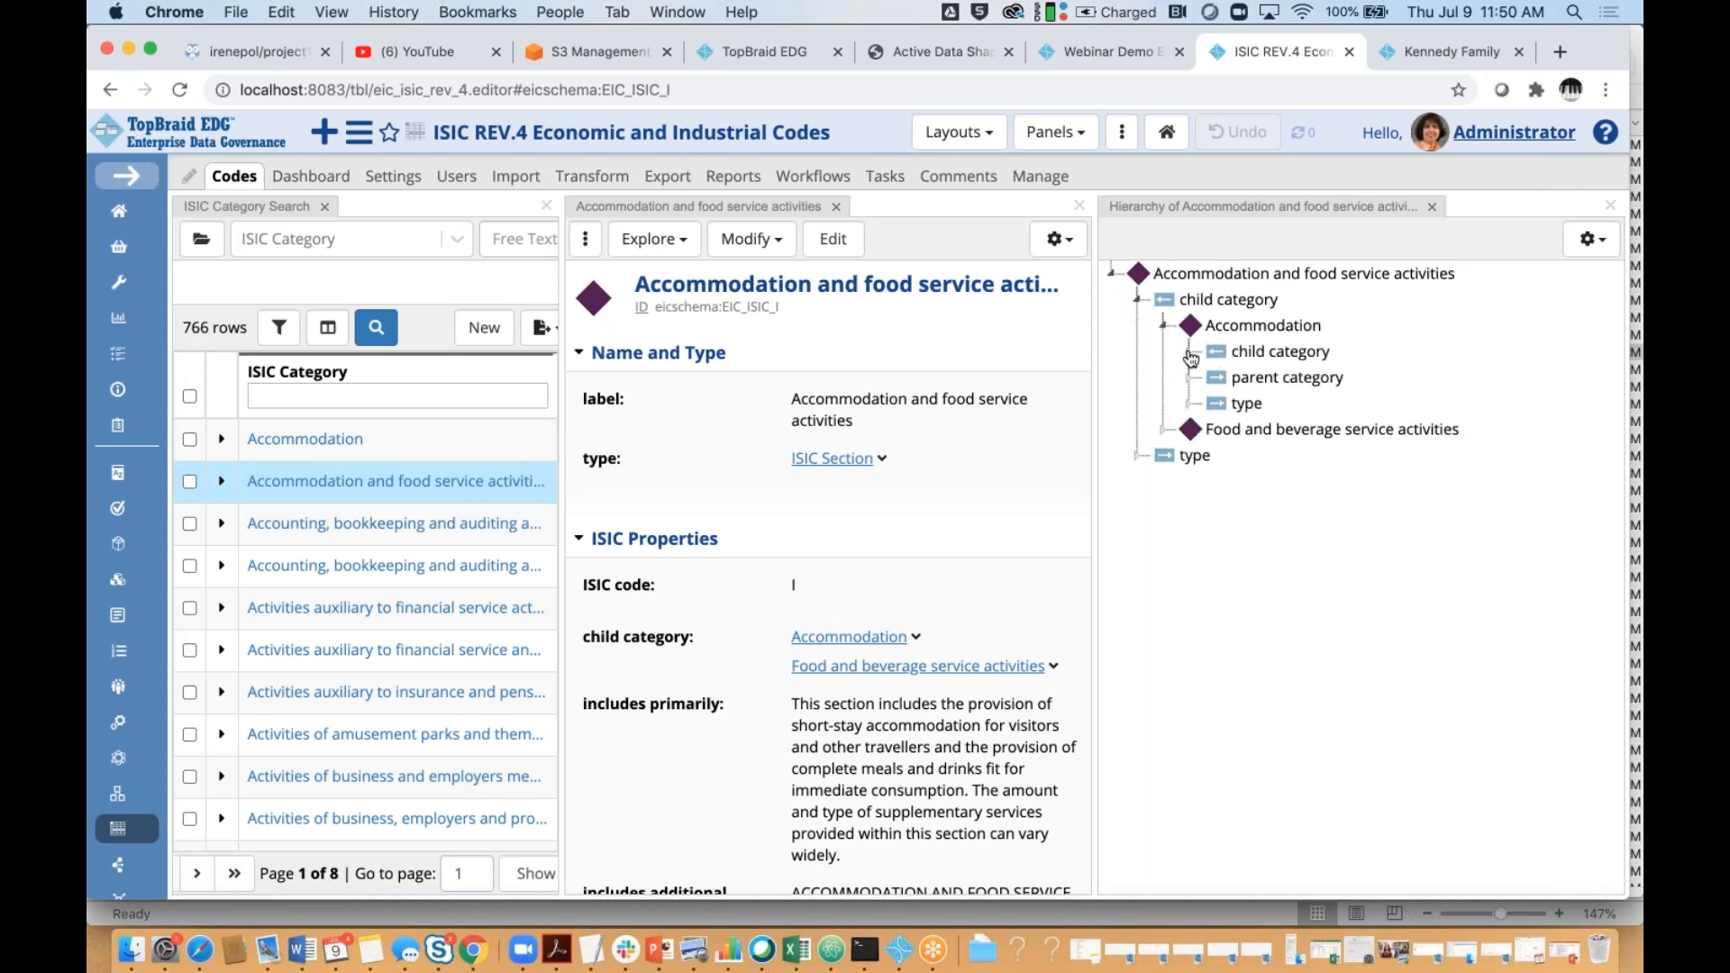
{"action": "left_click", "coordinate": [1191, 354]}
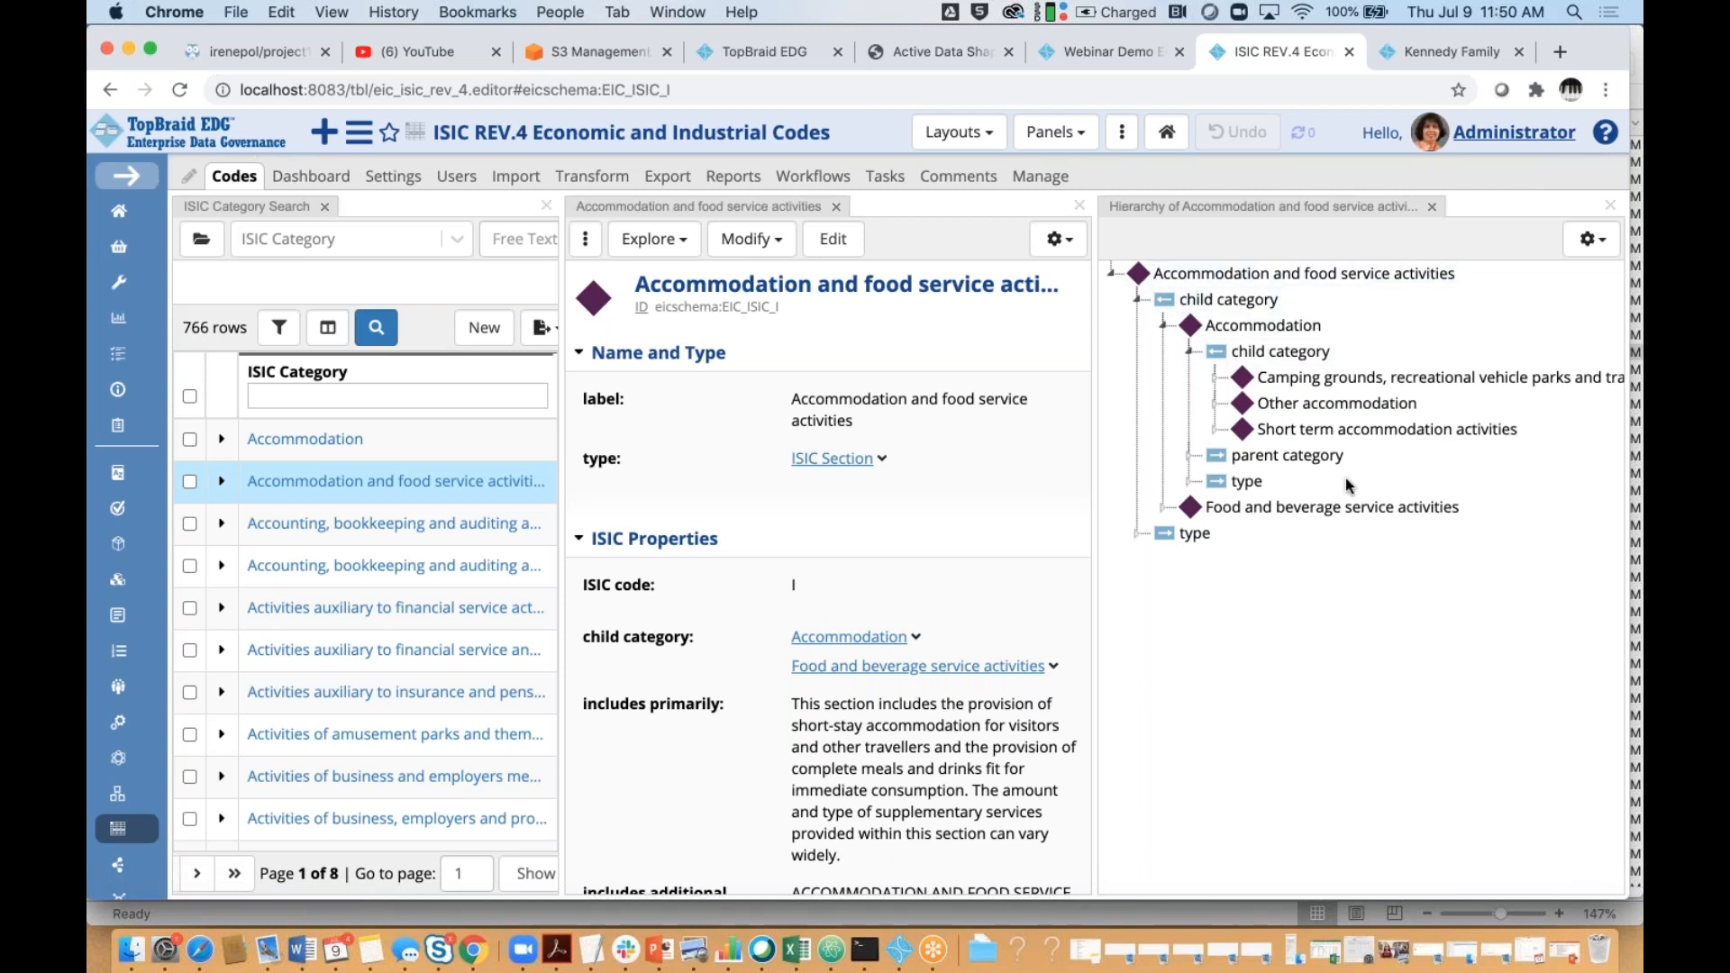
{"action": "left_click", "coordinate": [1215, 378]}
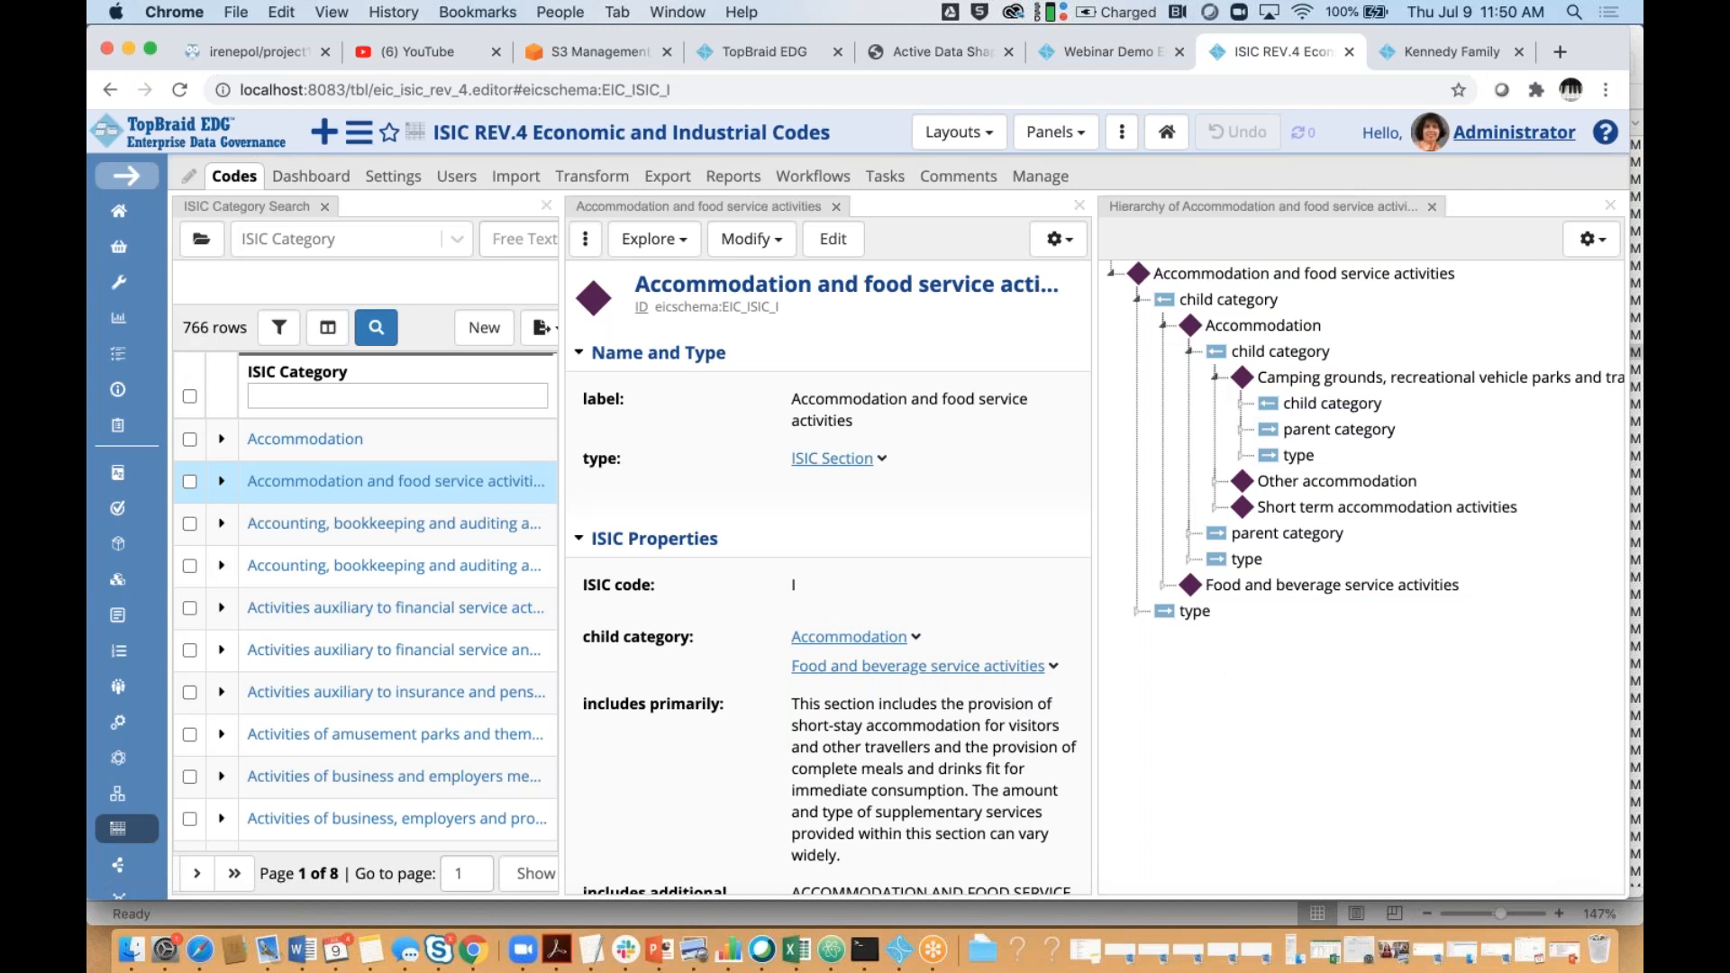
Trace the first Accounting, bookkeeping and auditing category's child and parent categories, and open its ancestor Professional, scientific and technical activities
{"action": "left_click", "coordinate": [287, 531]}
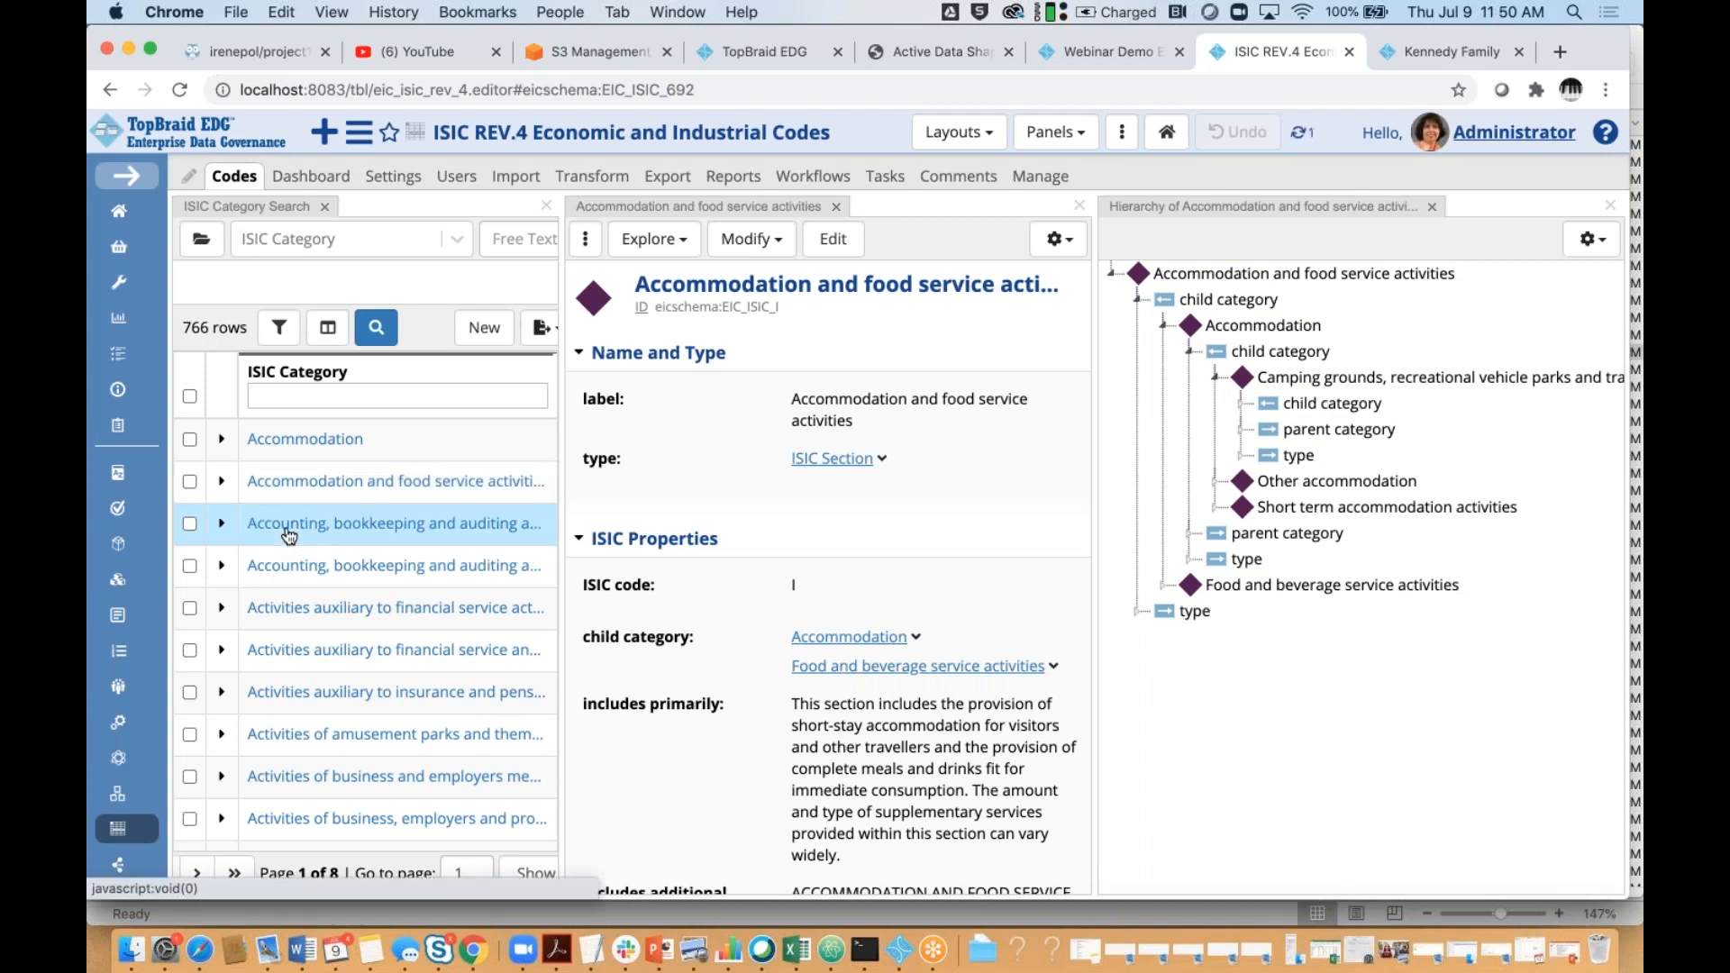
{"action": "left_click", "coordinate": [1140, 328]}
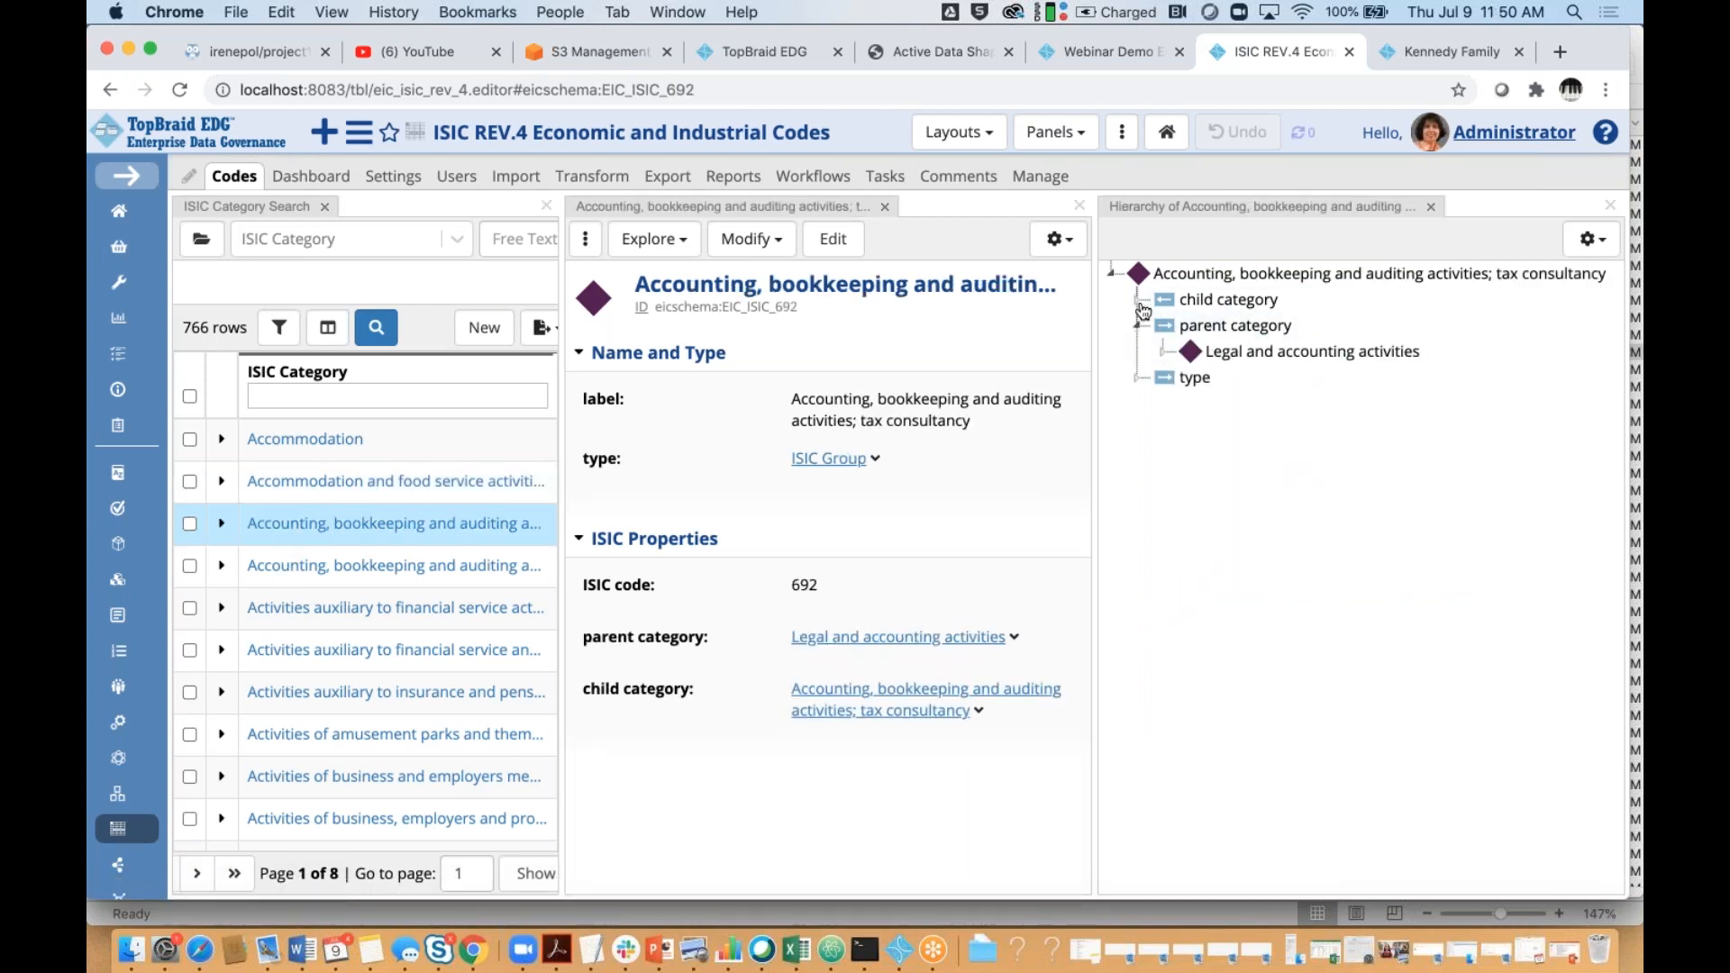
{"action": "left_click", "coordinate": [1138, 301]}
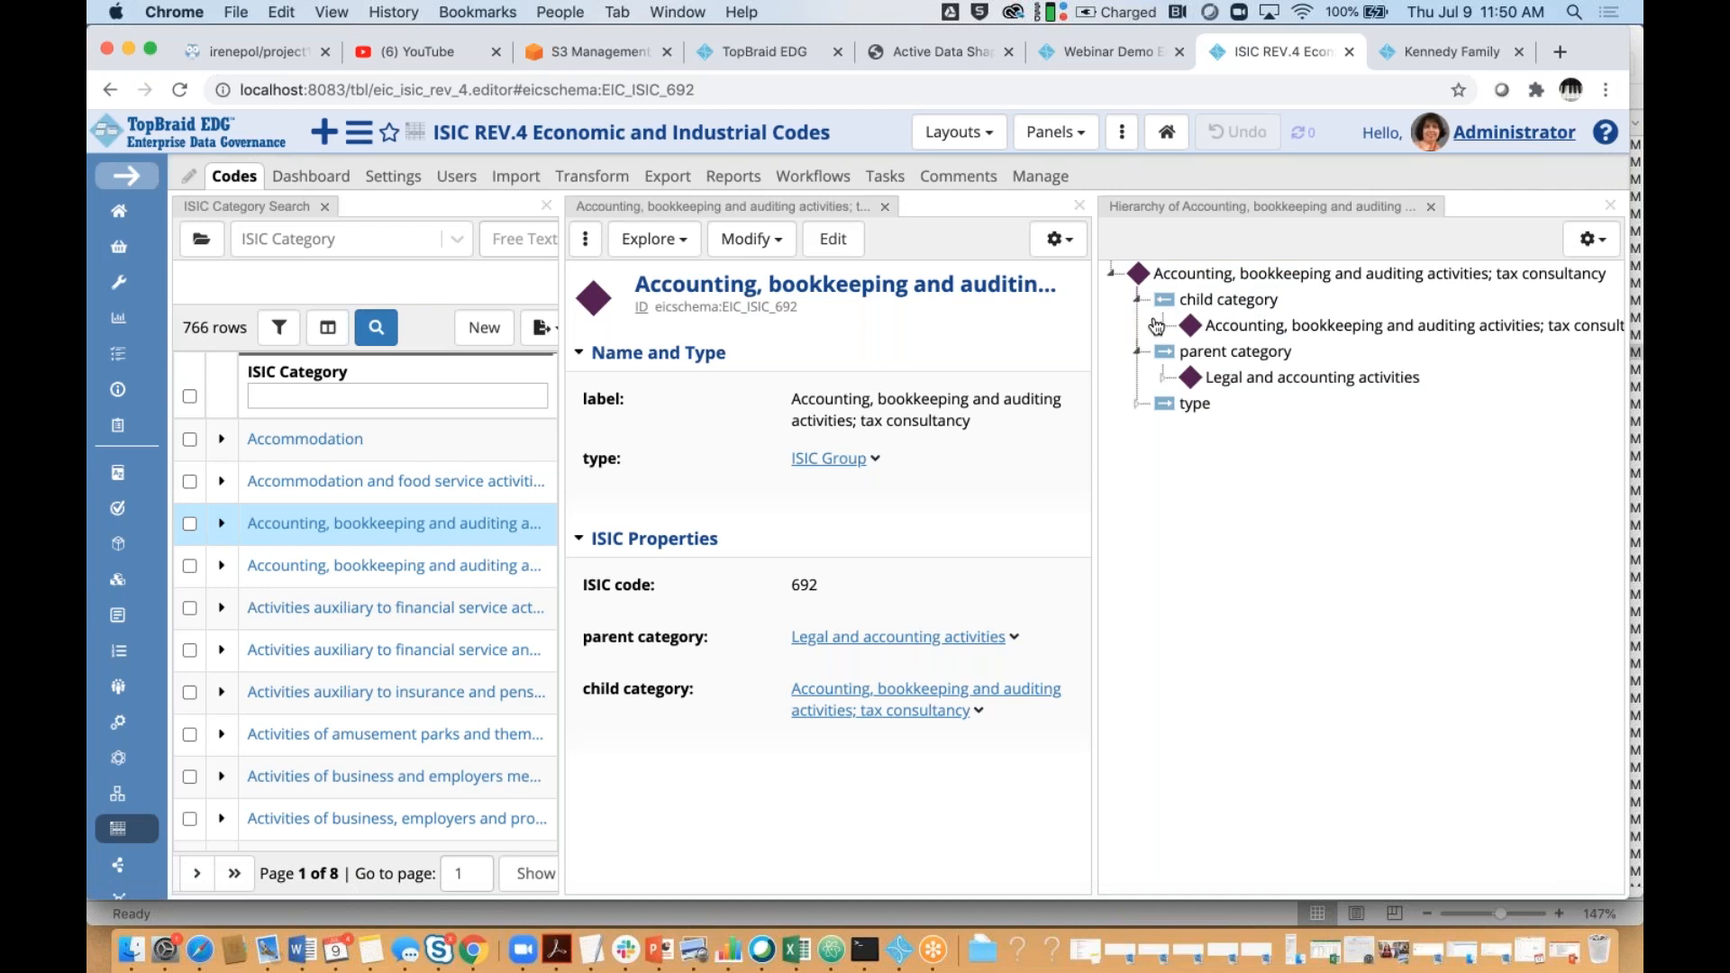
{"action": "left_click", "coordinate": [1166, 379]}
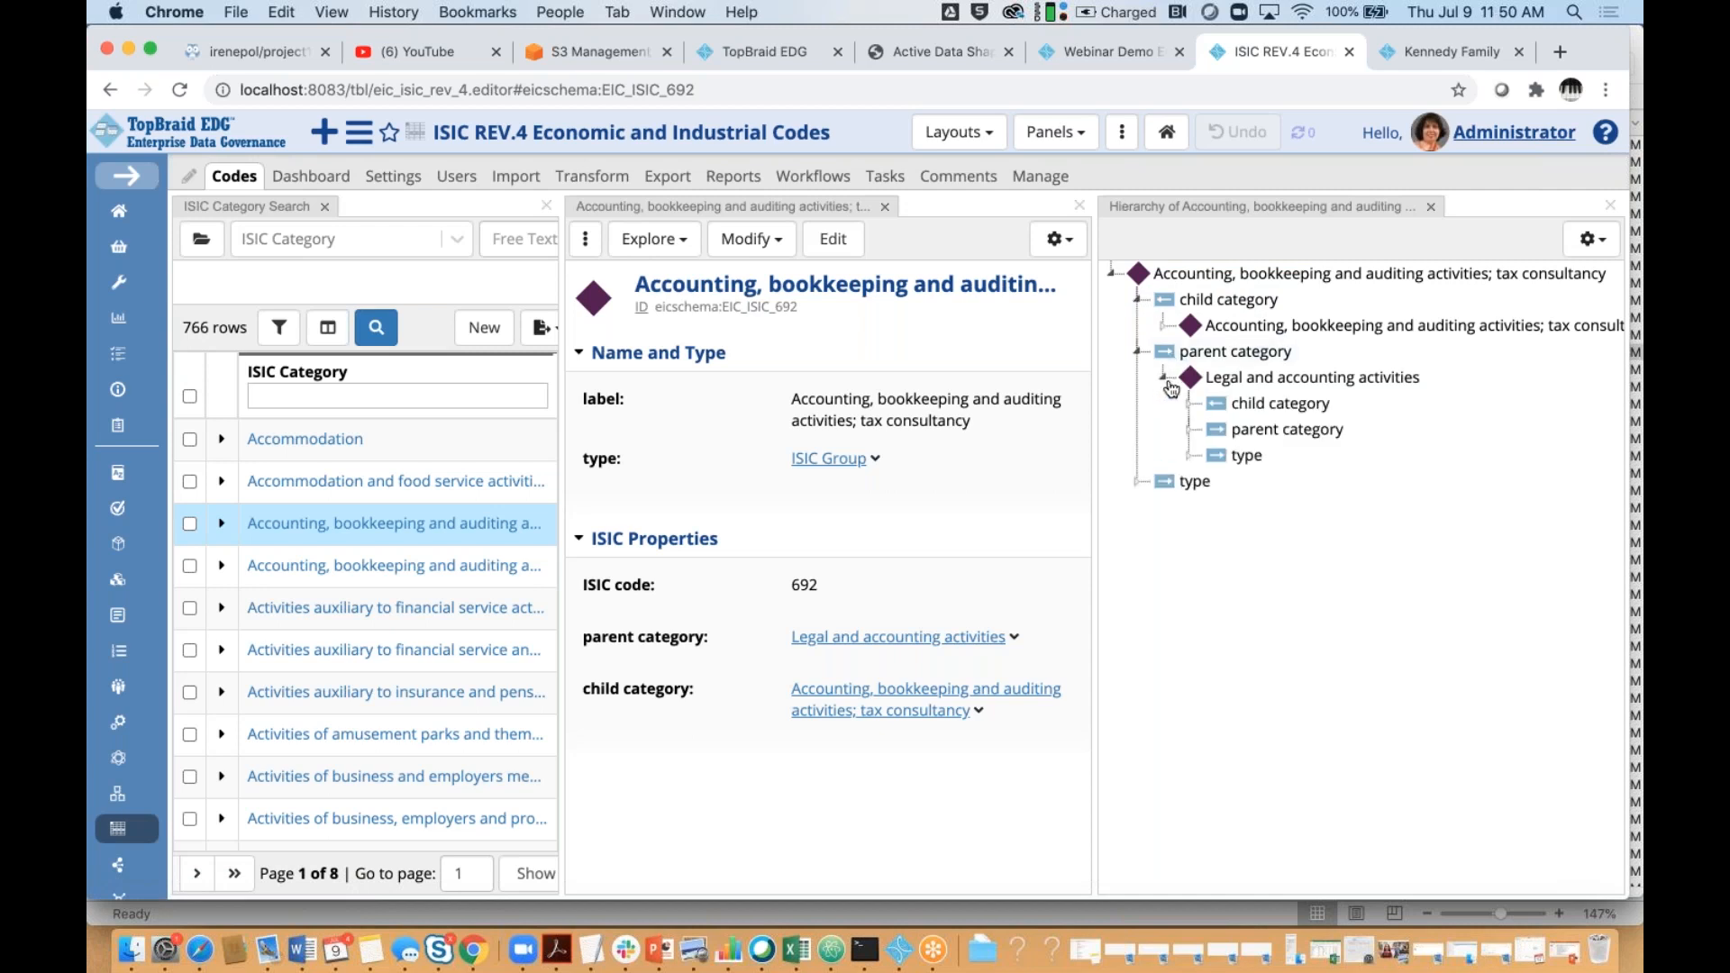
{"action": "left_click", "coordinate": [1190, 430]}
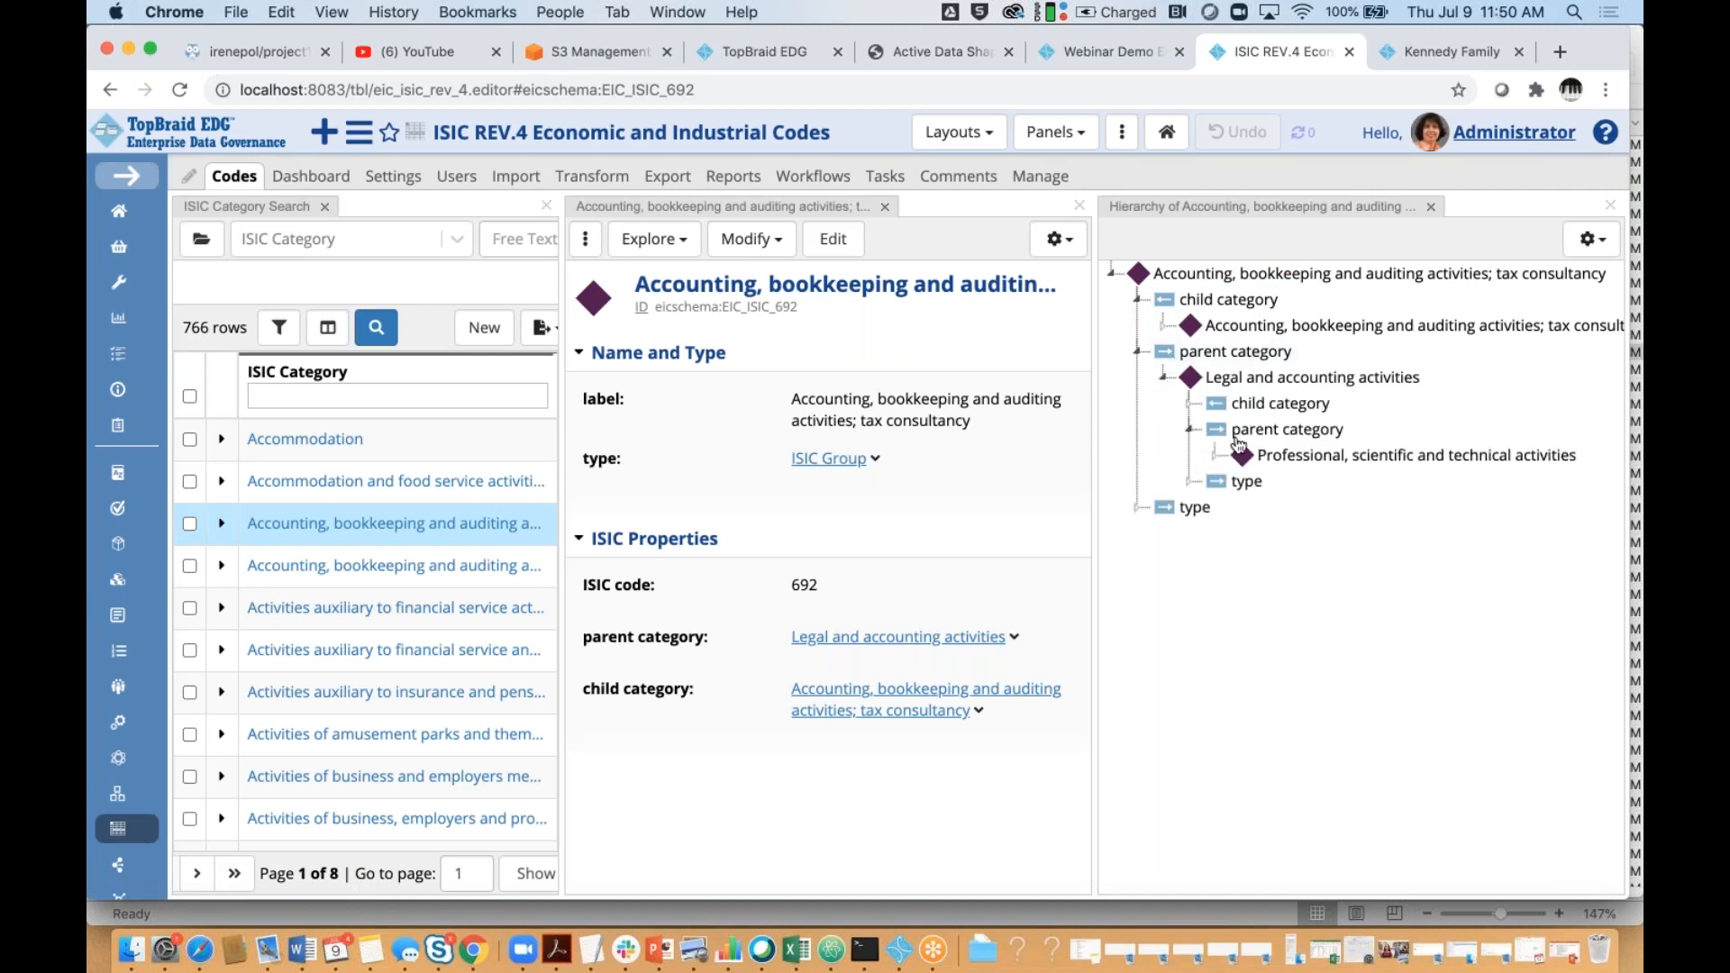
{"action": "left_click", "coordinate": [1217, 457]}
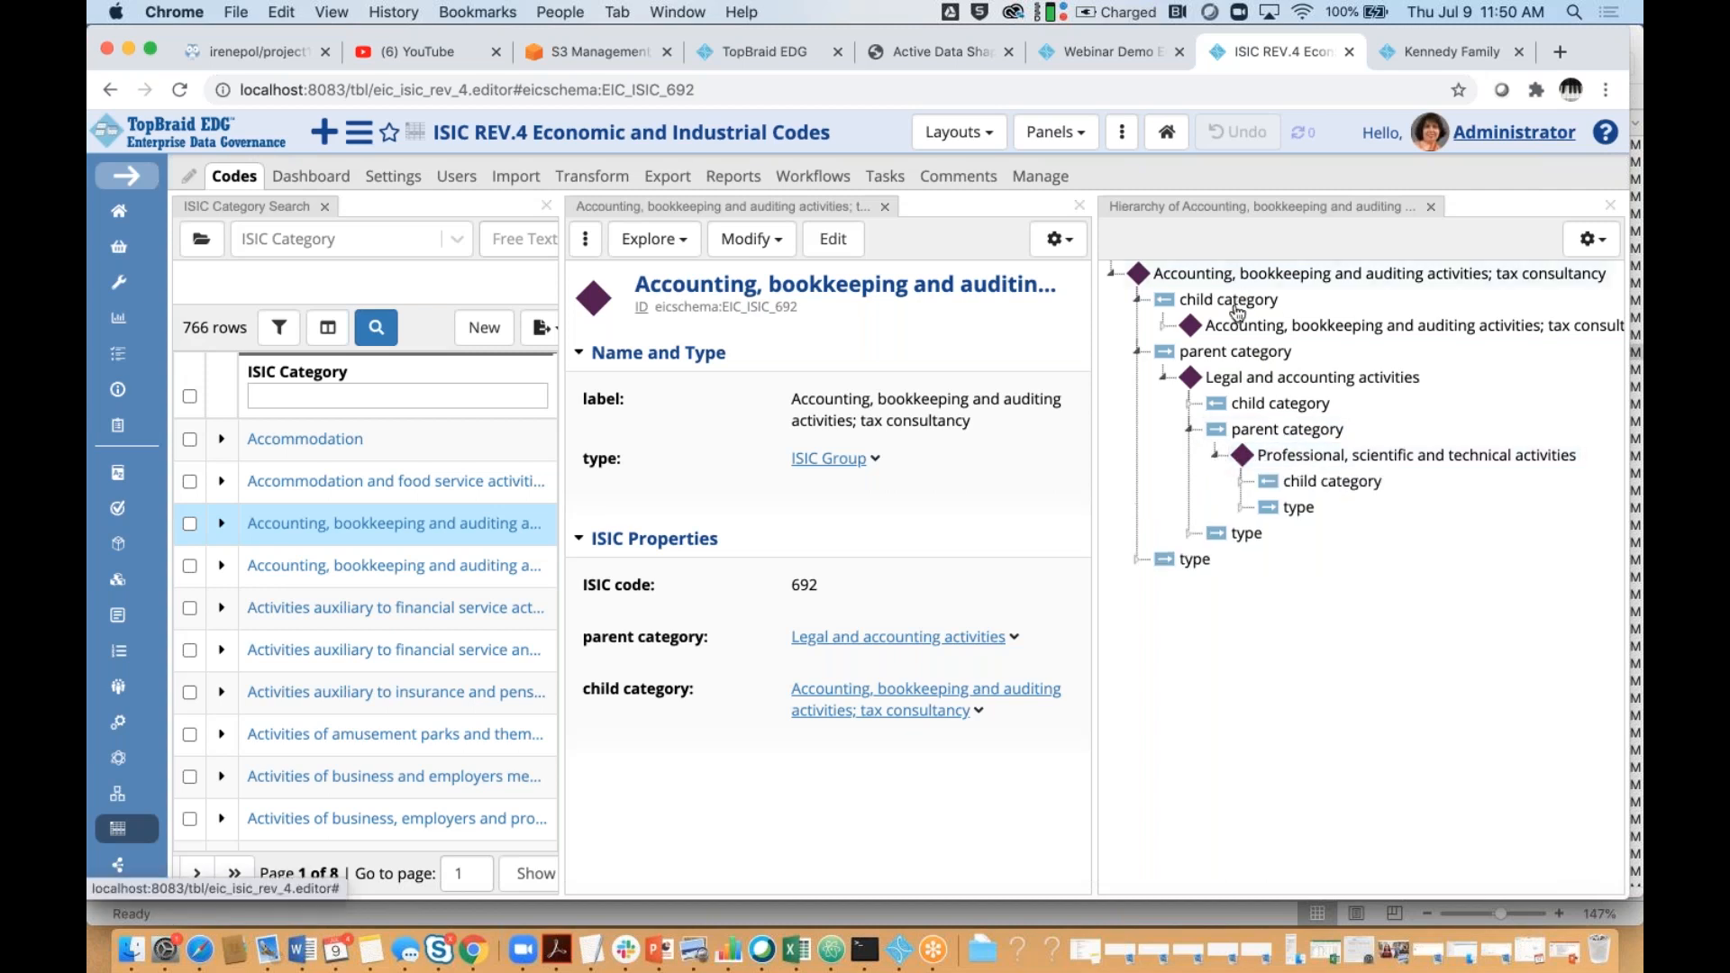
{"action": "left_click", "coordinate": [1318, 458]}
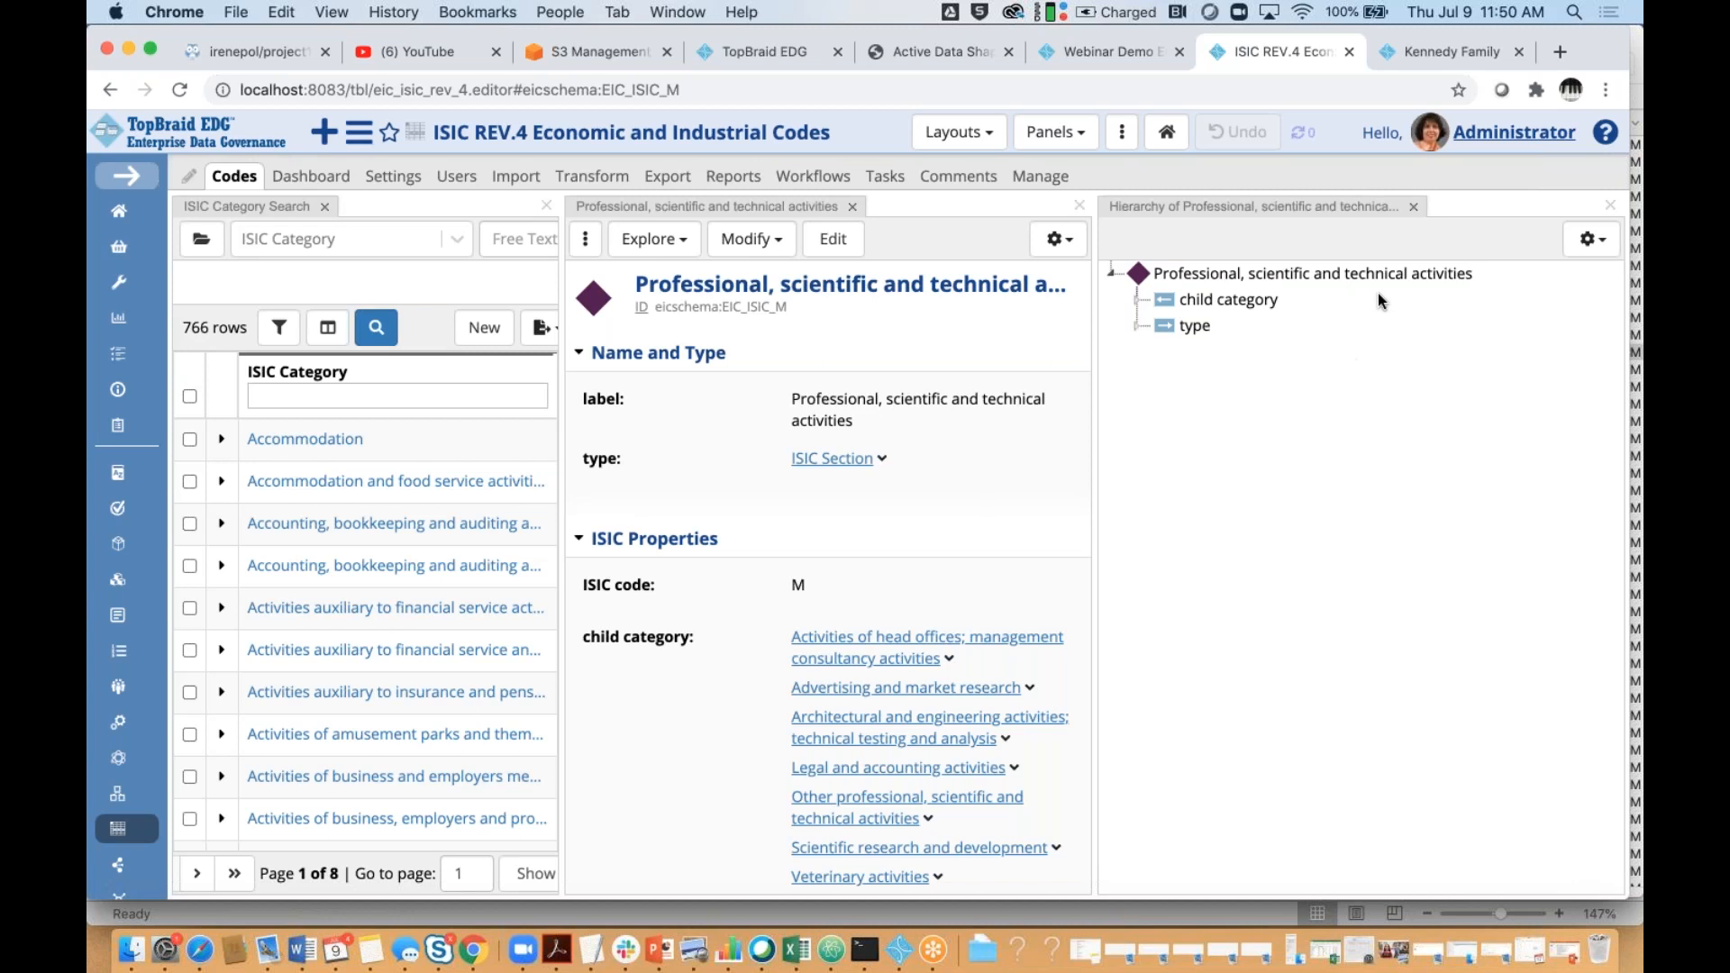
Add an Assets Hierarchy panel as a tab alongside the selected asset's hierarchy
{"action": "left_click", "coordinate": [1081, 140]}
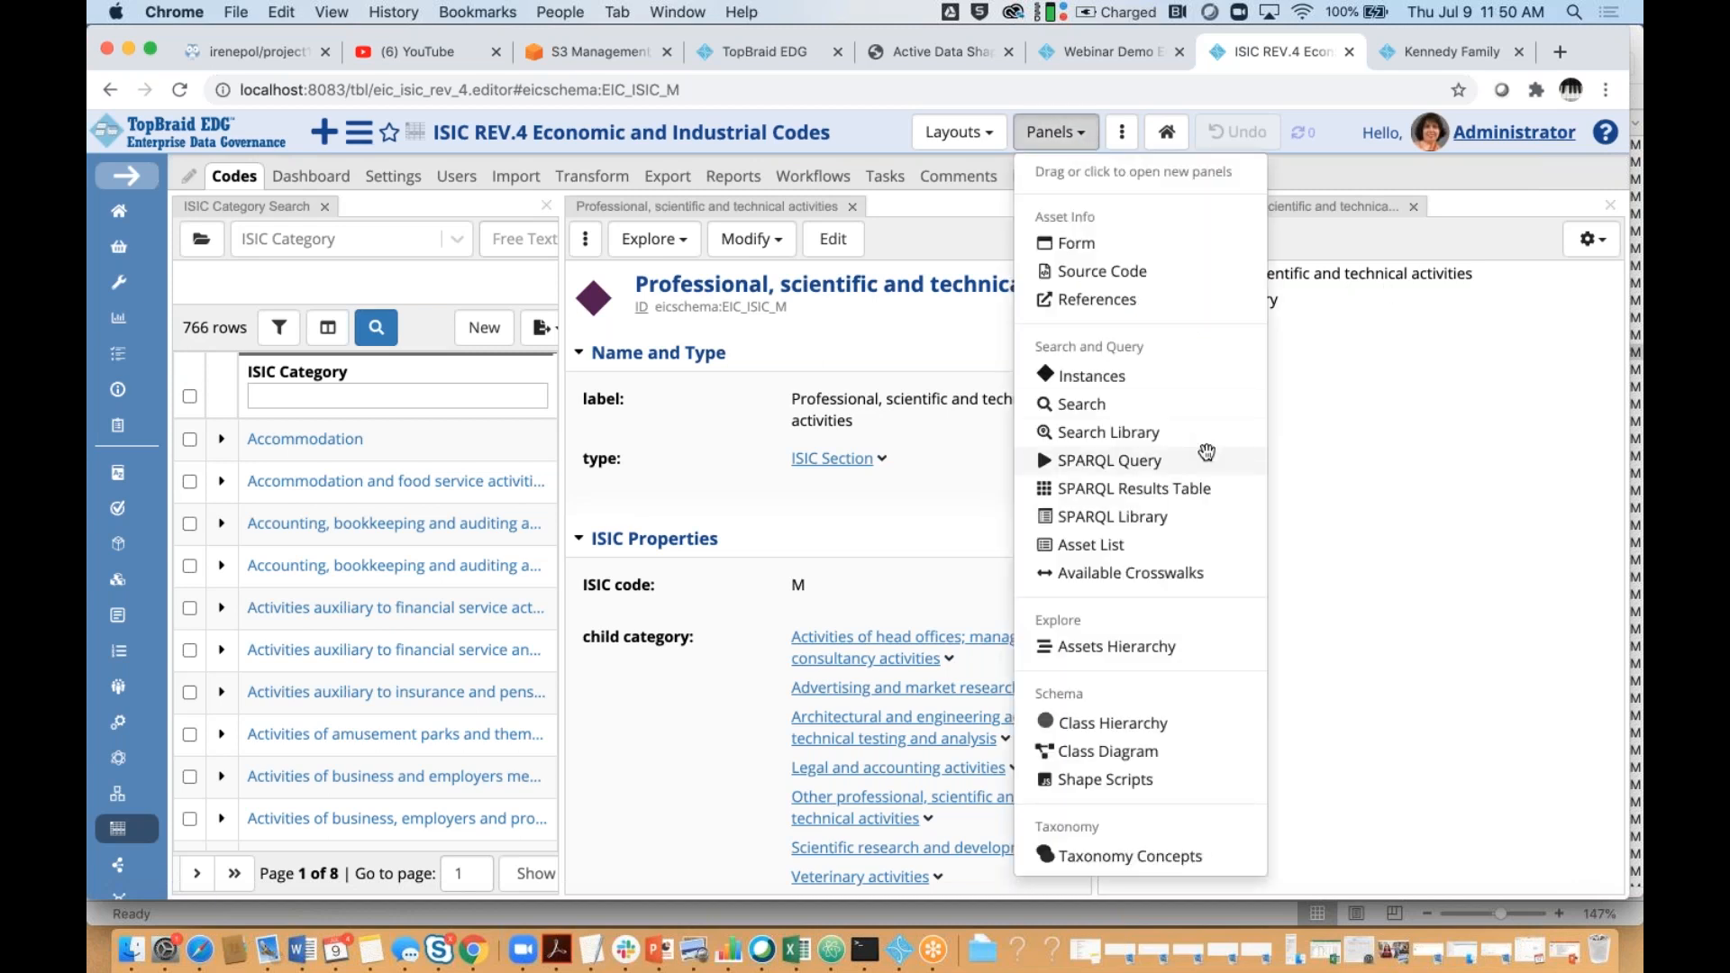
{"action": "scroll", "coordinate": [1207, 452], "scroll_direction": "down", "scroll_amount": 3}
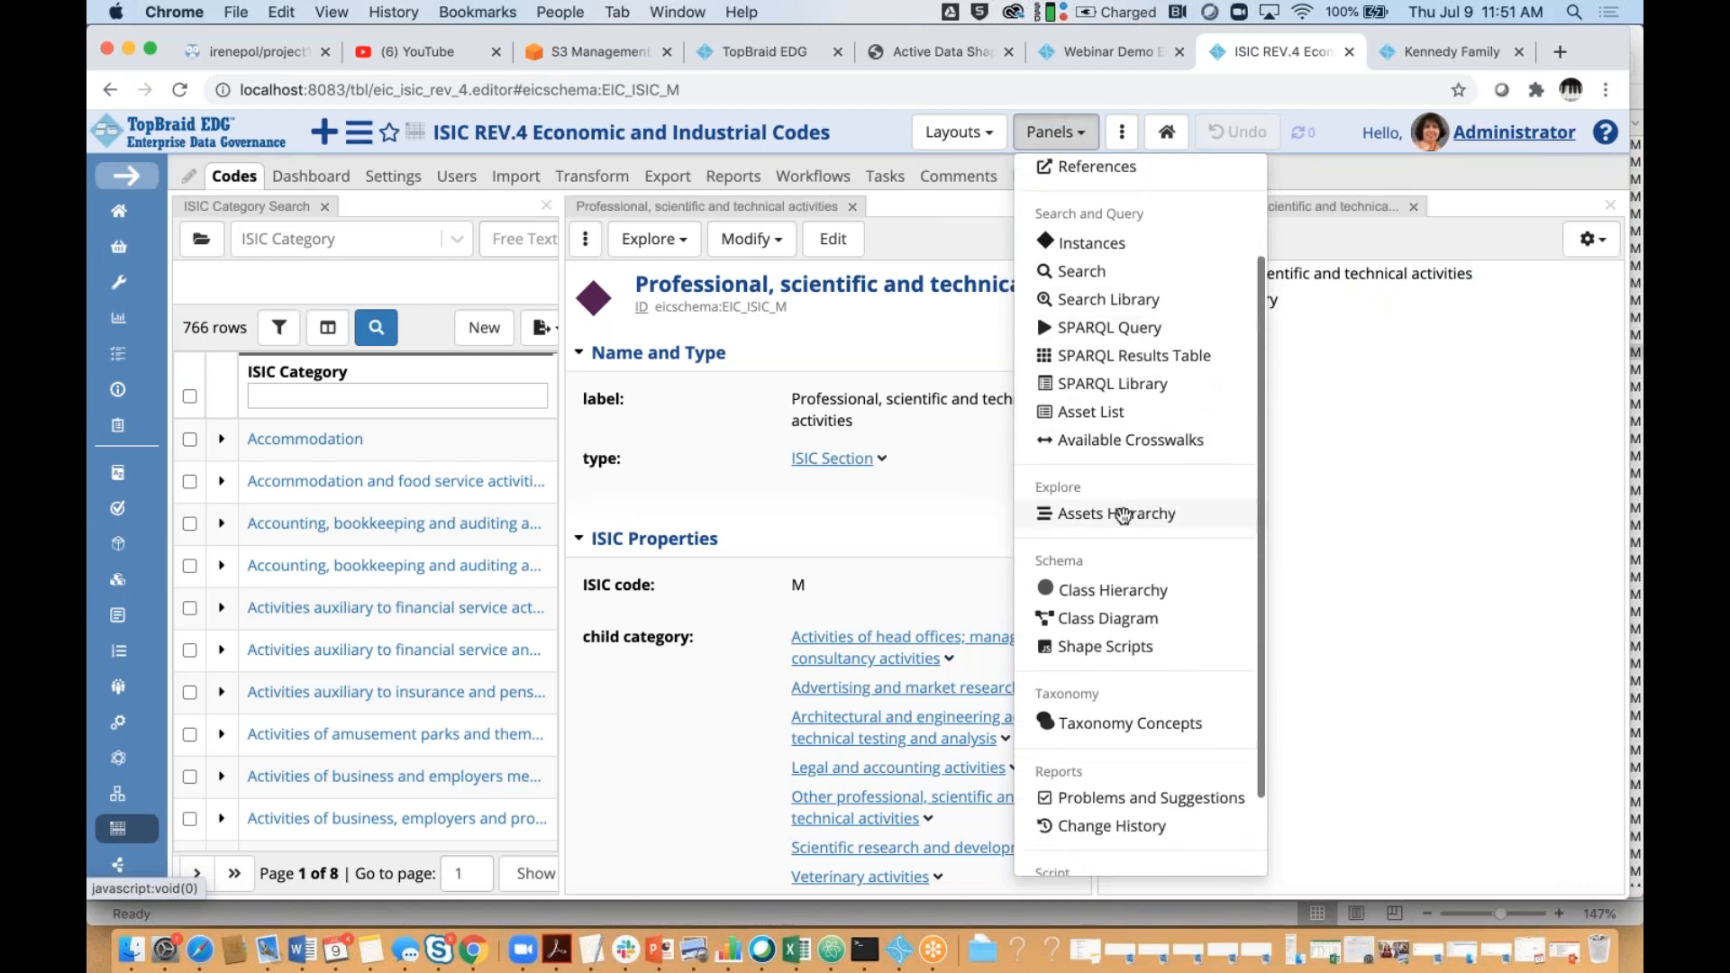
{"action": "left_click_drag", "start_coordinate": [1434, 262], "coordinate": [1433, 203]}
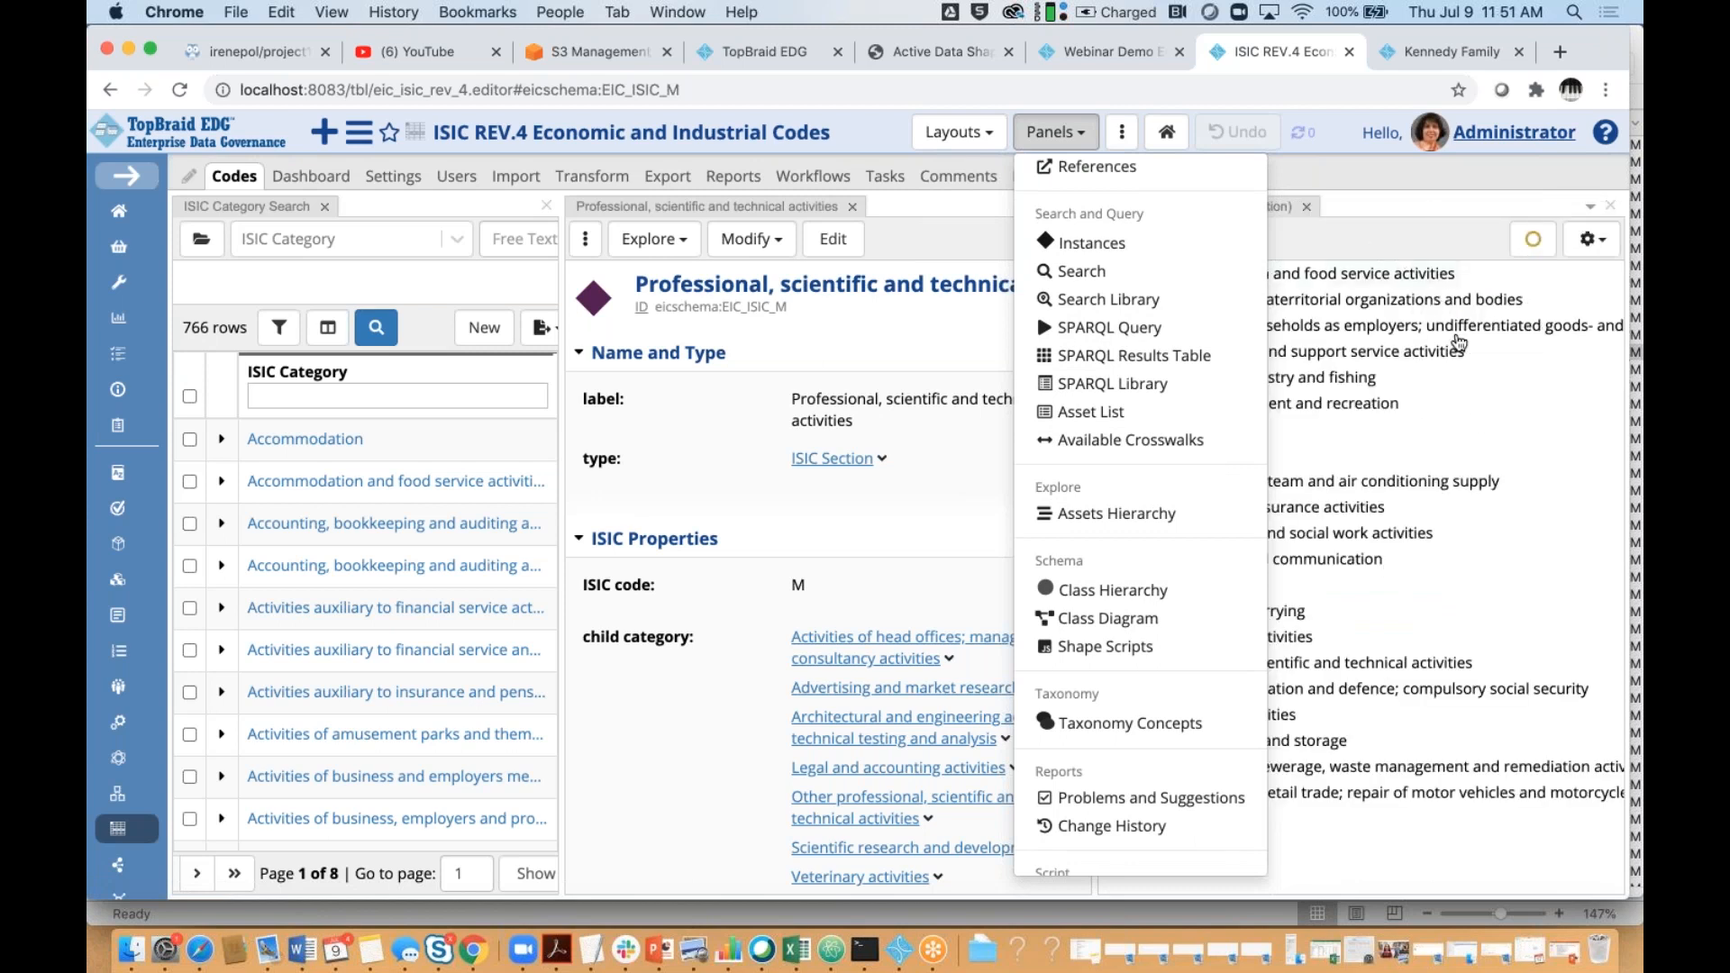
{"action": "left_click", "coordinate": [1473, 414]}
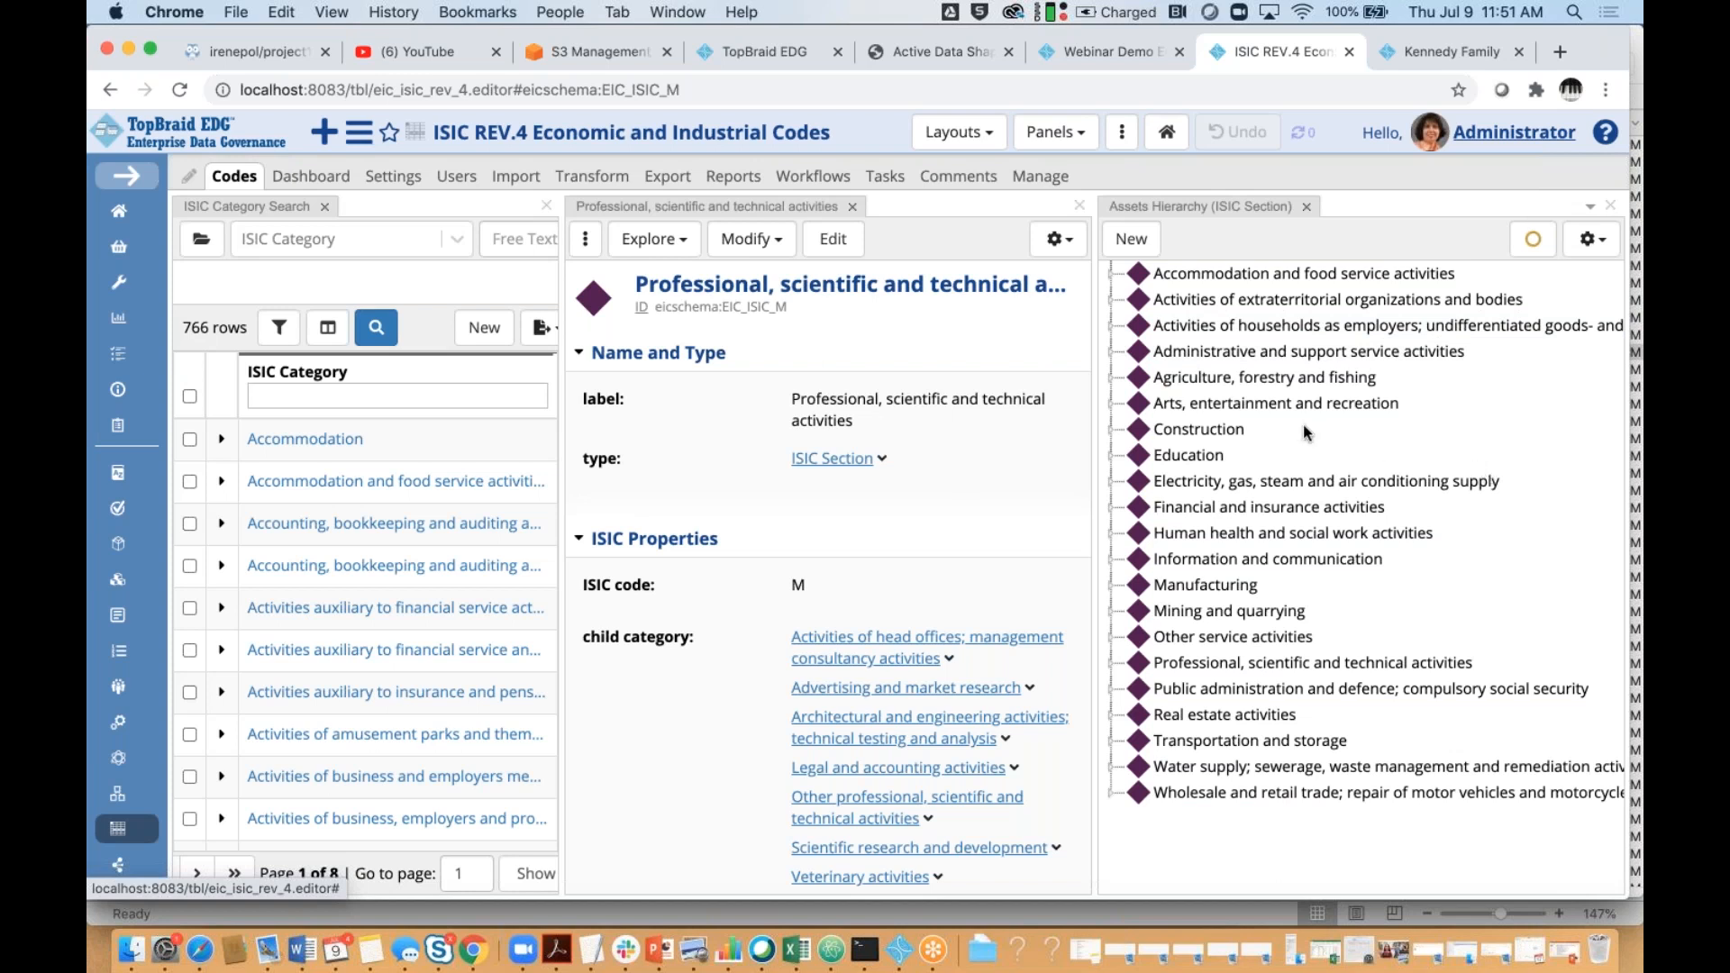
Expand the first three ISIC sections in the Assets Hierarchy to view their relationship properties
{"action": "left_click", "coordinate": [1113, 276]}
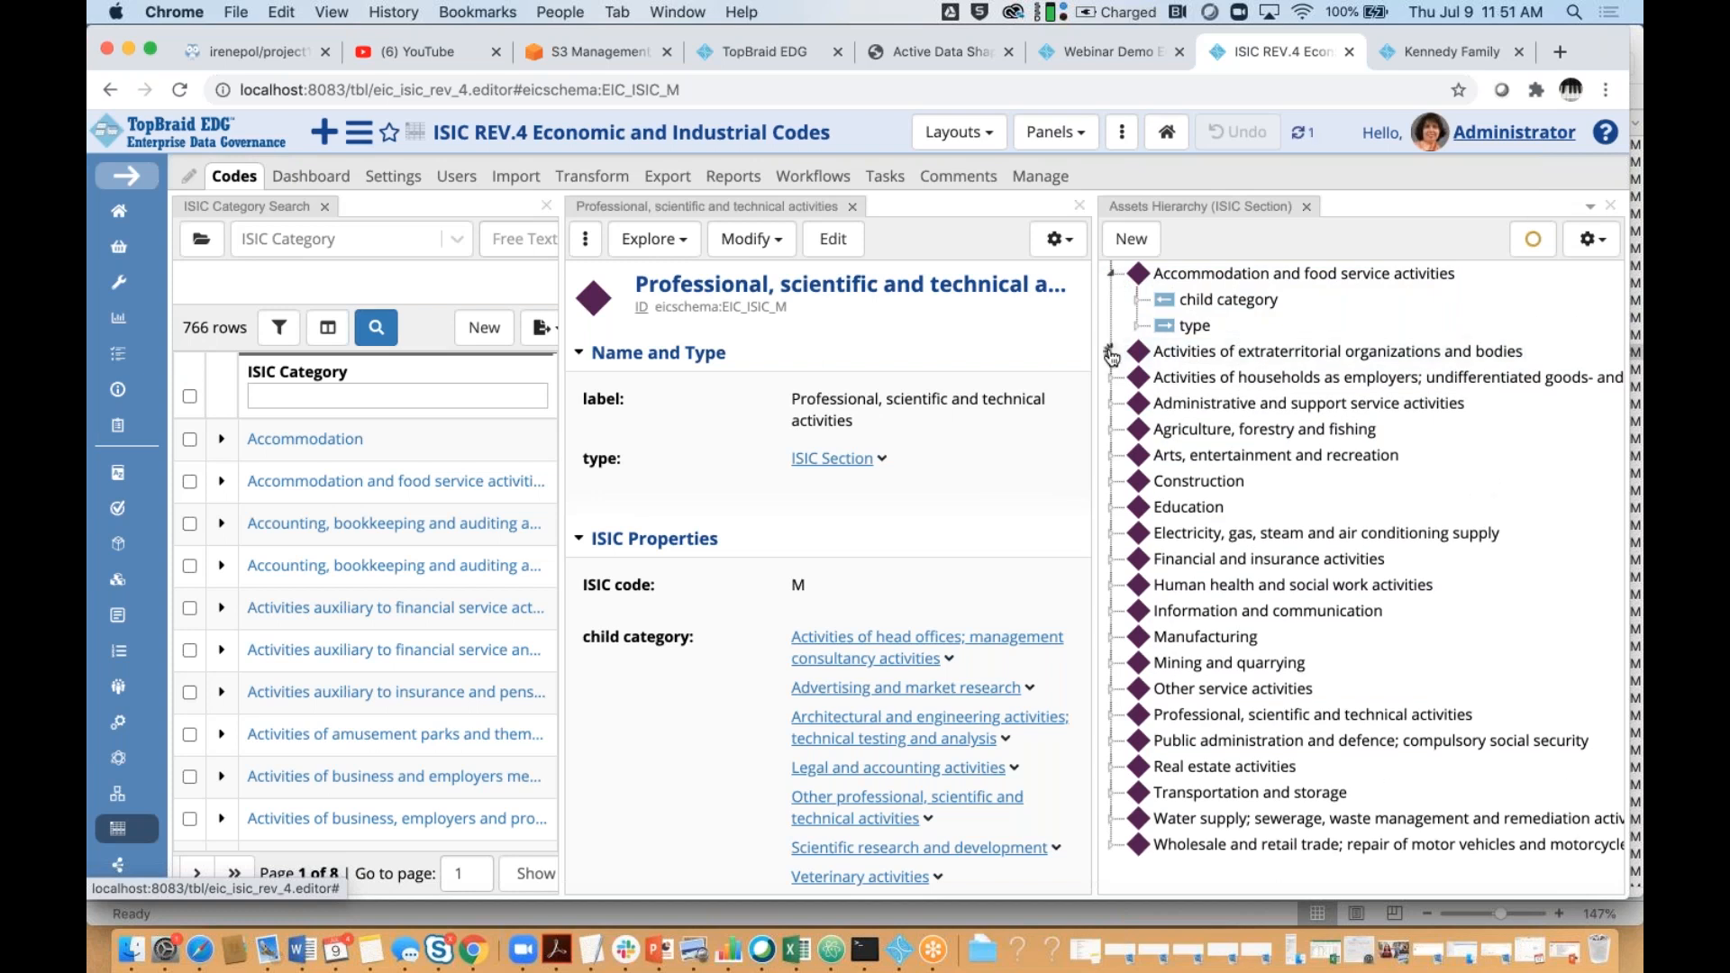
{"action": "left_click", "coordinate": [1111, 353]}
{"action": "left_click", "coordinate": [1111, 431]}
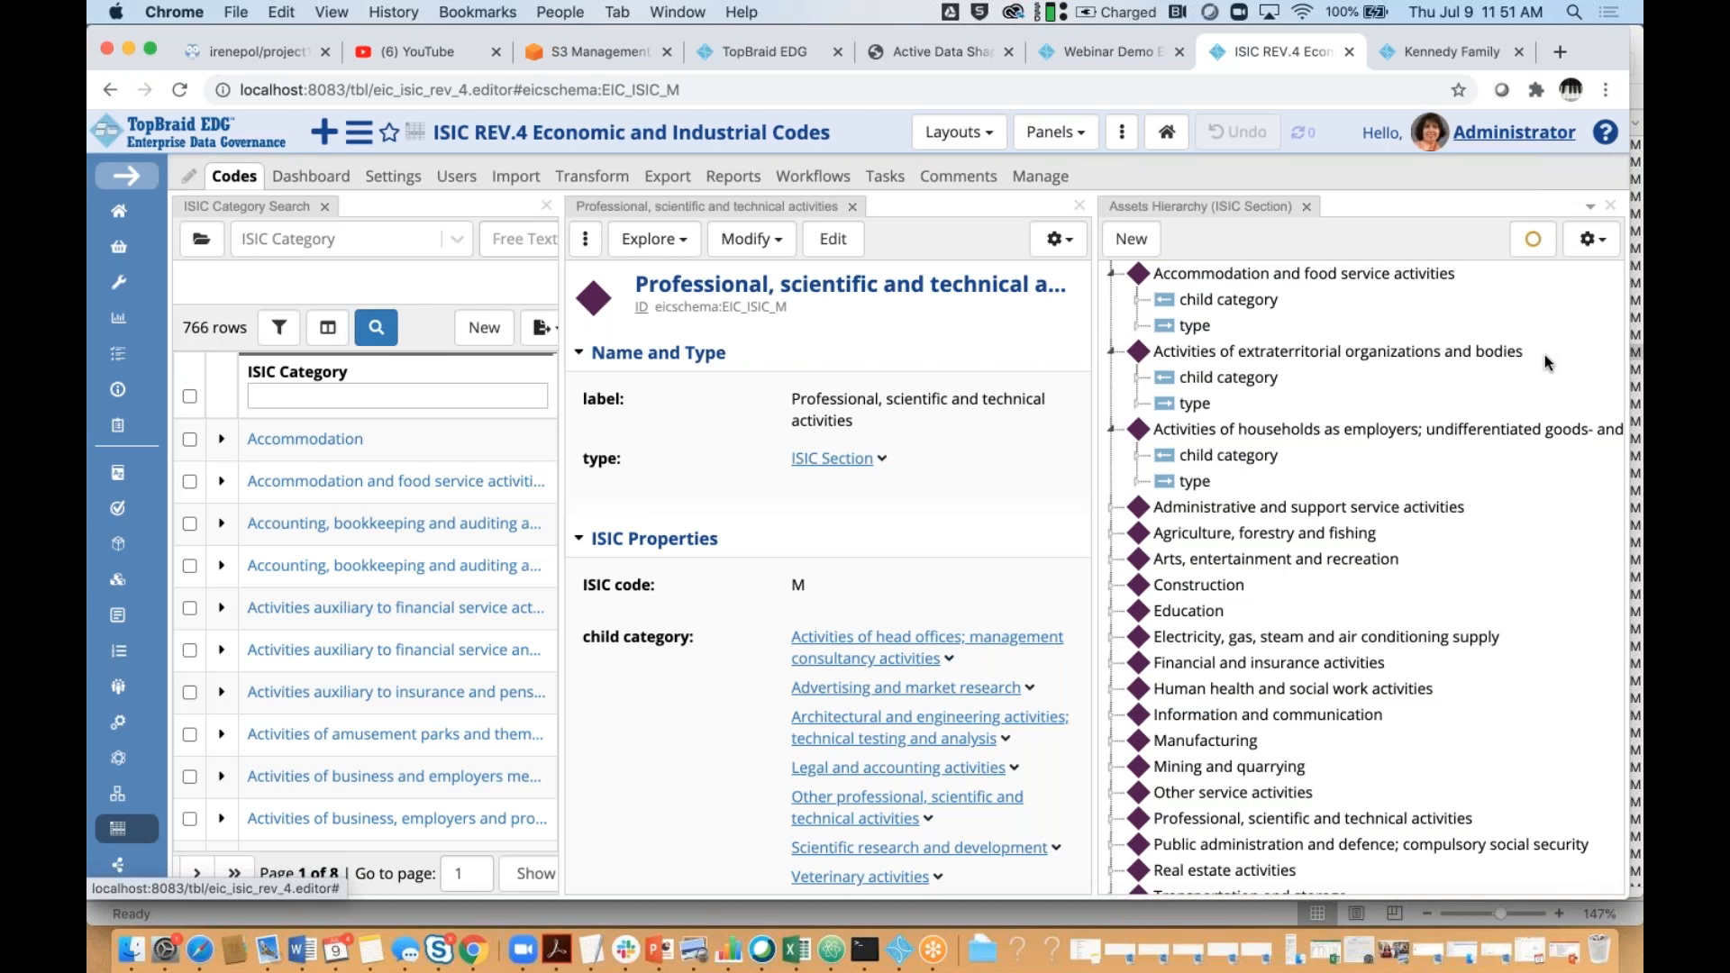
Set the root node shape of the Assets Hierarchy to ISIC Division
{"action": "left_click", "coordinate": [1533, 239]}
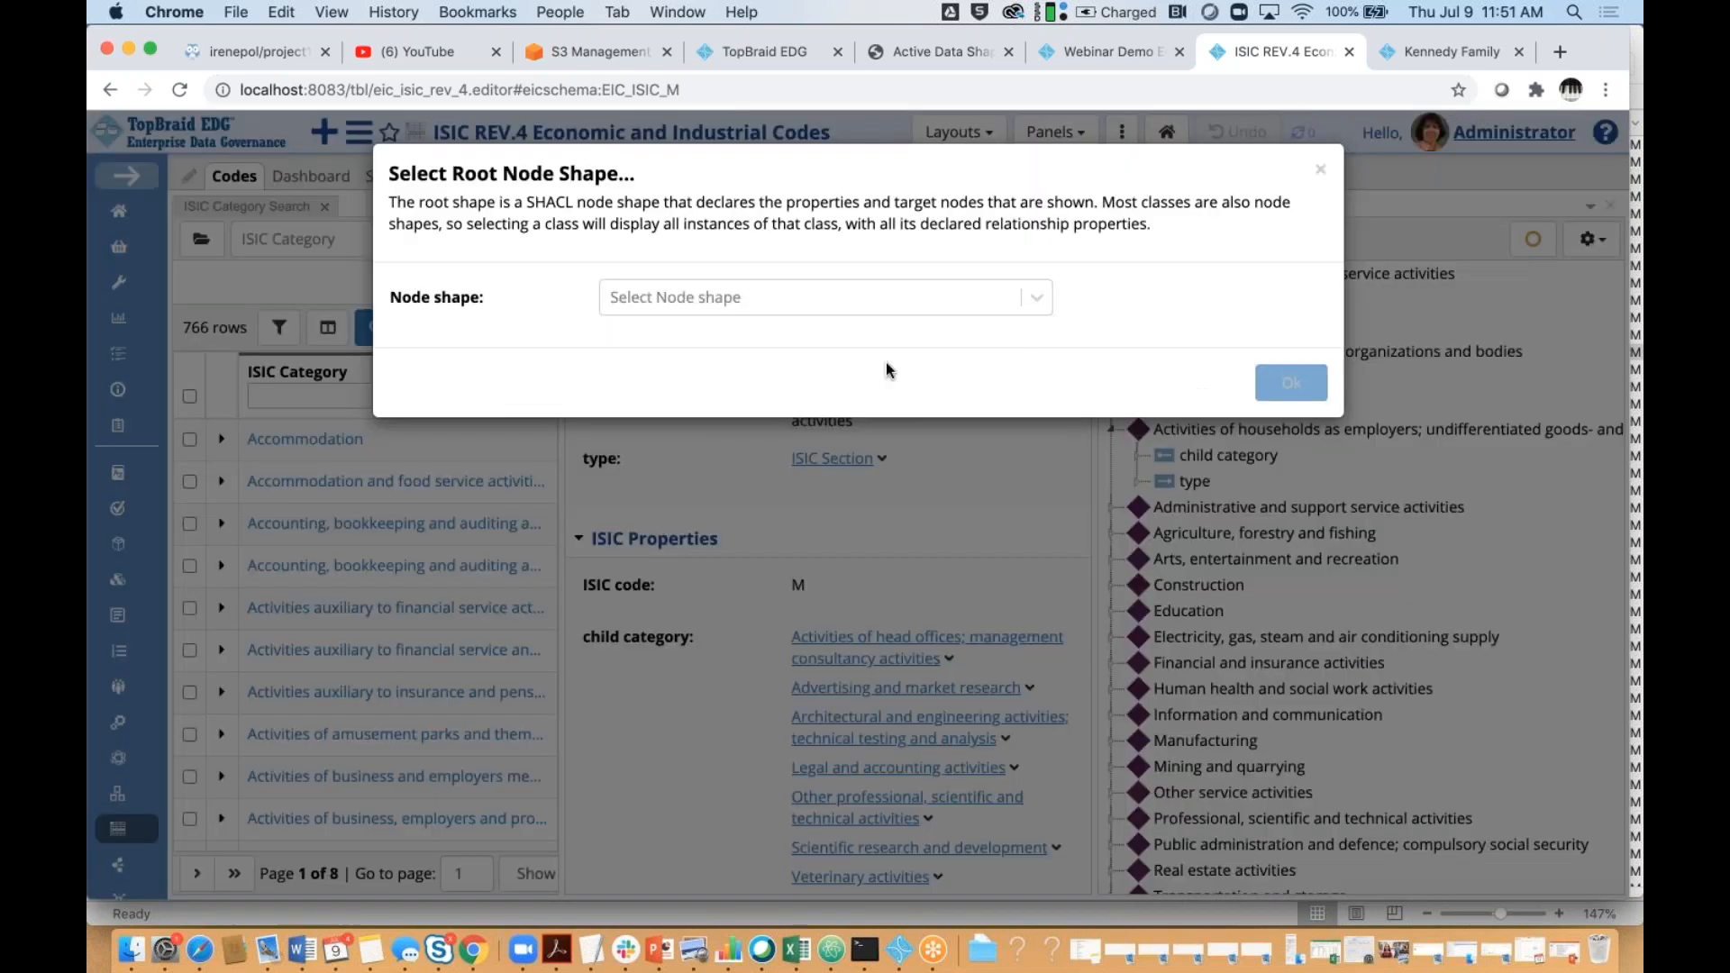
{"action": "left_click", "coordinate": [884, 305]}
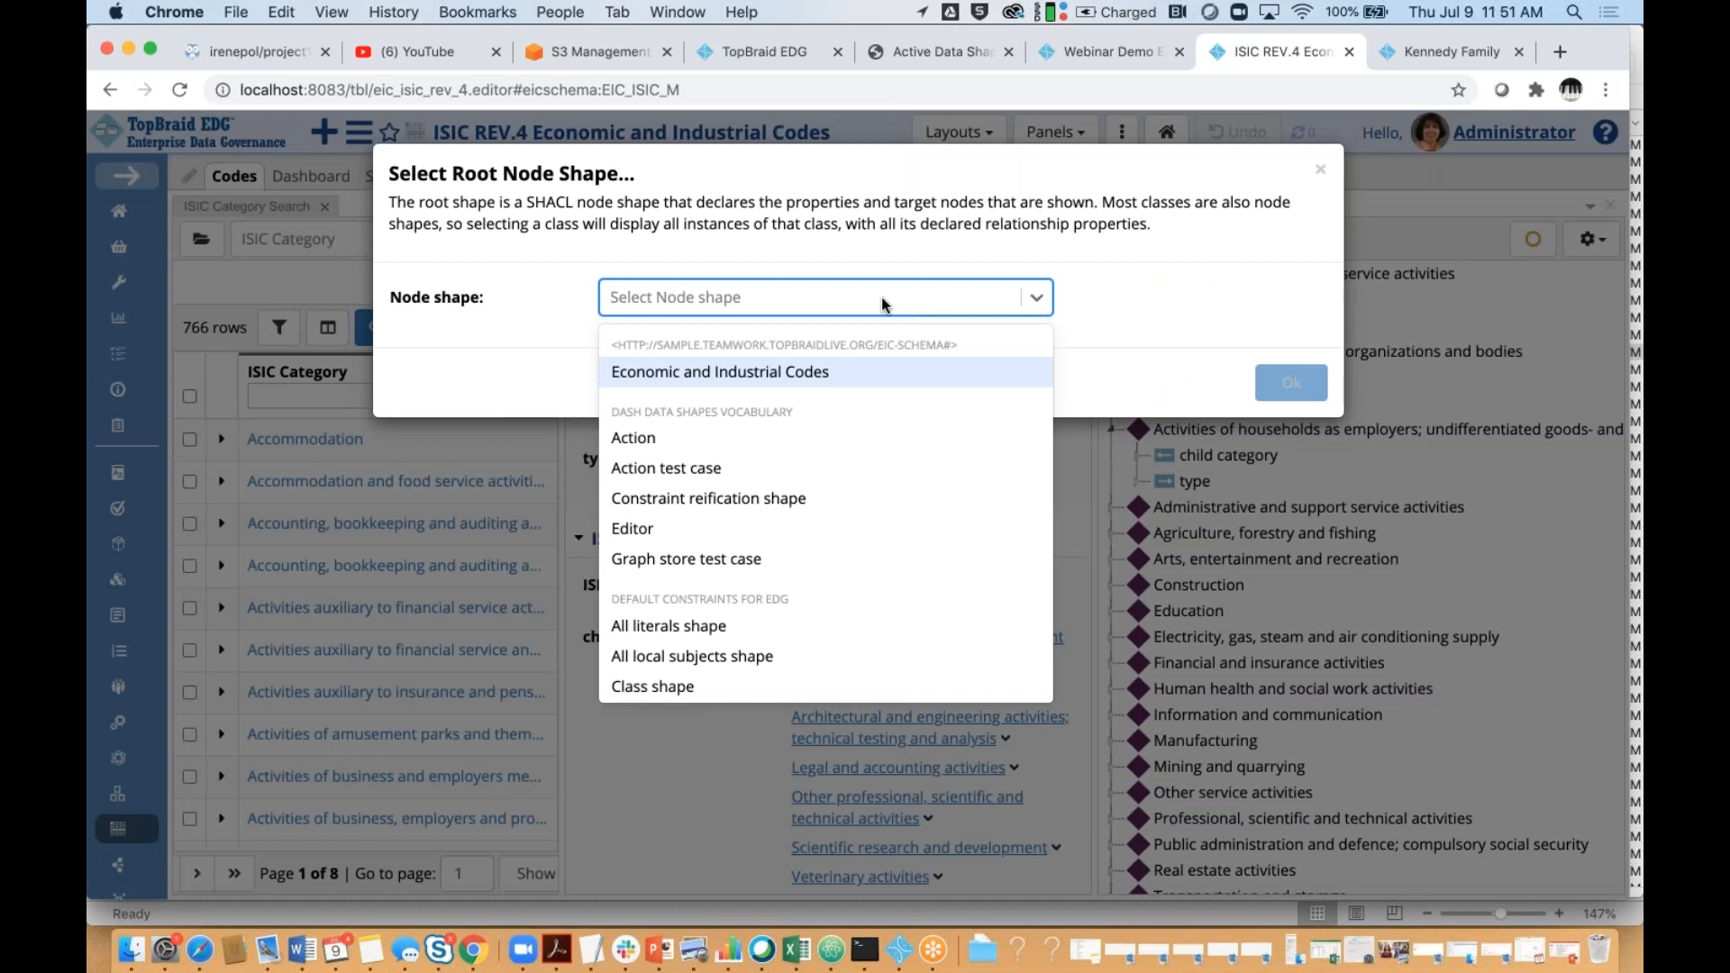
{"action": "type", "text": "is"}
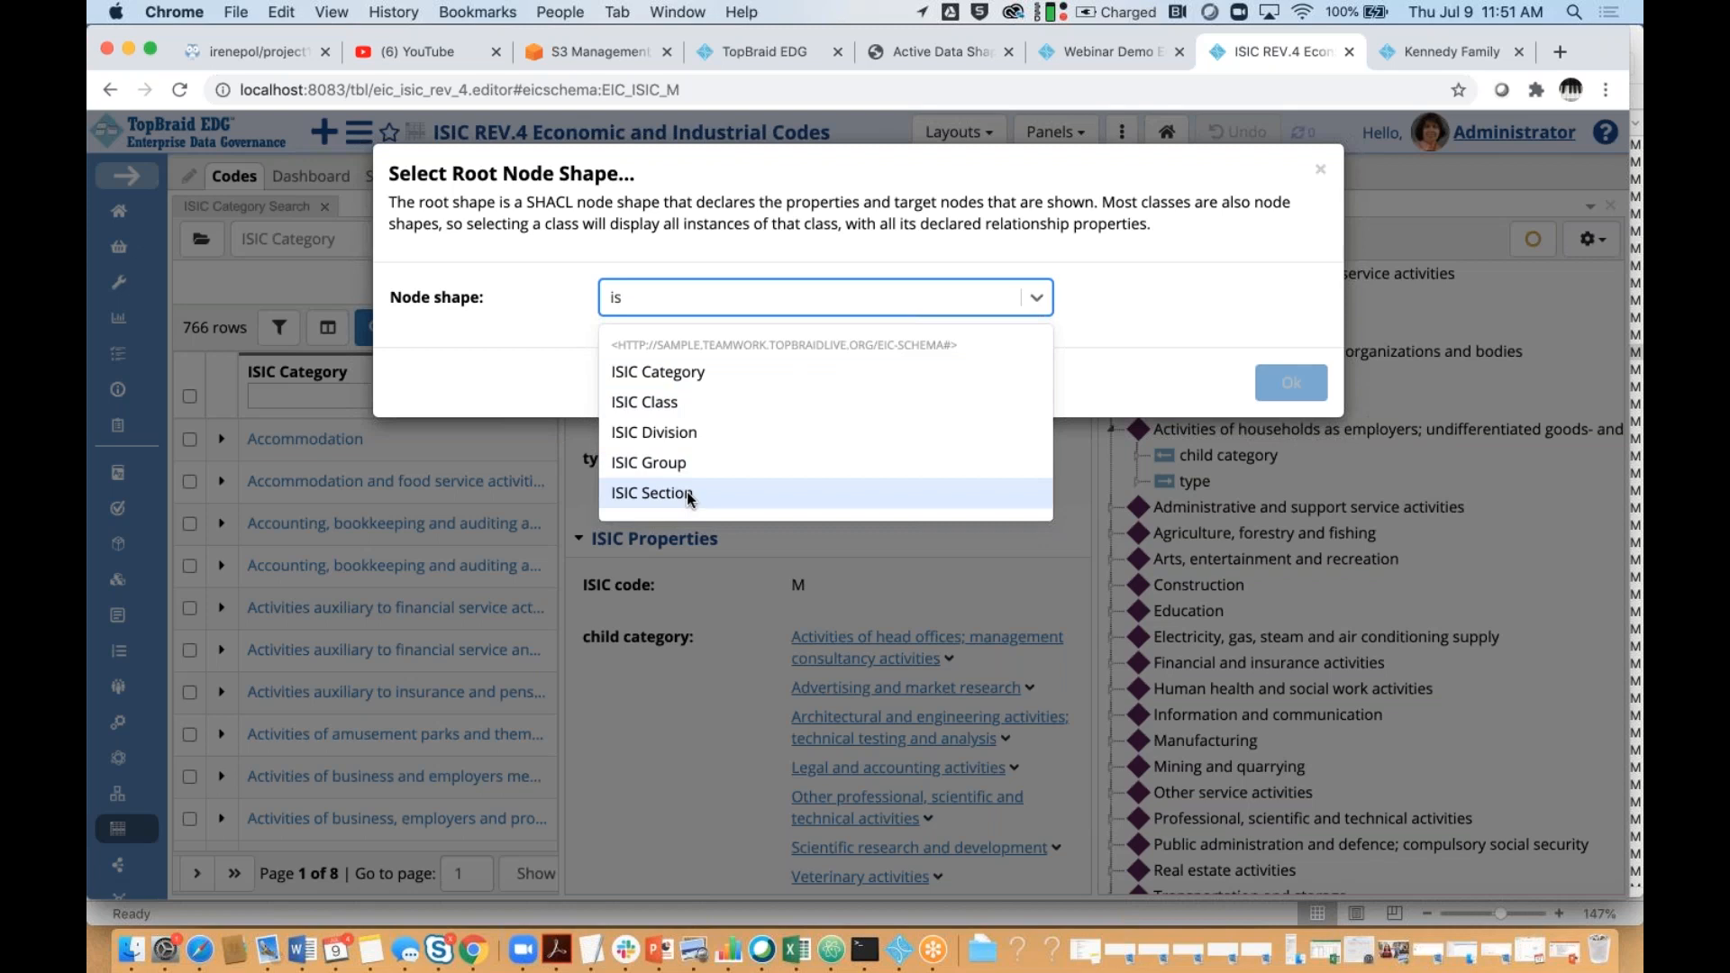
{"action": "left_click", "coordinate": [685, 433]}
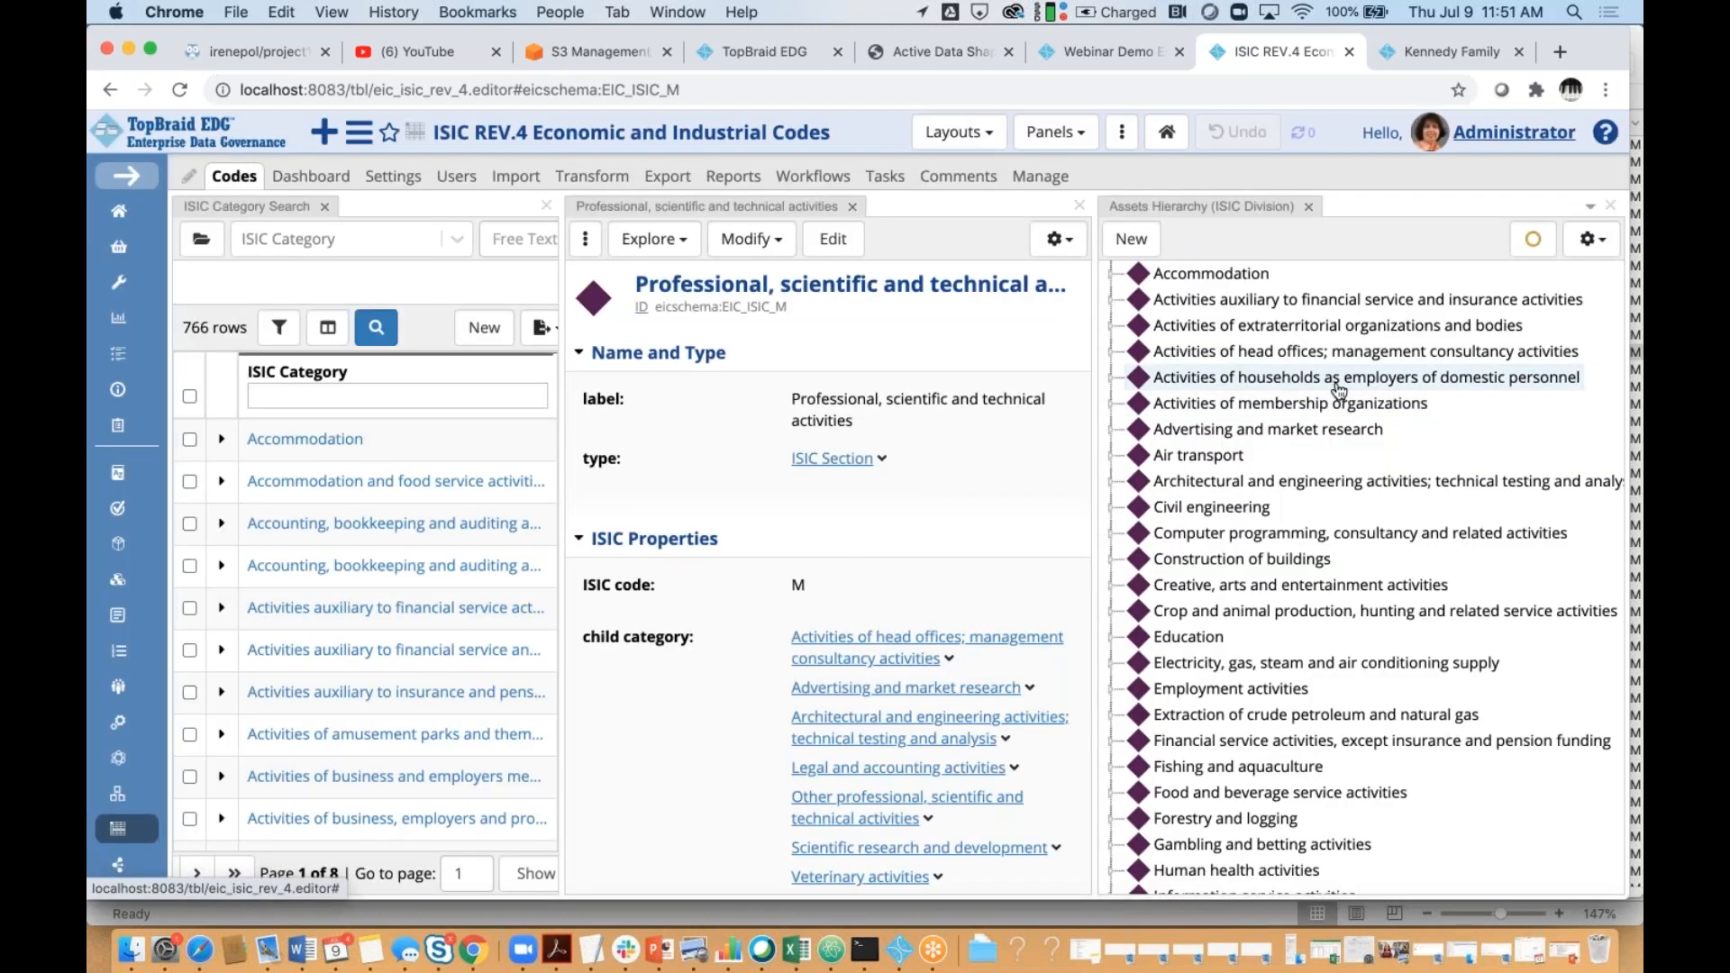
Browse the ISIC divisions, open Advertising and market research, and expand the child category of Activities of extraterritorial organizations and bodies
{"action": "scroll", "coordinate": [1316, 370], "scroll_direction": "down", "scroll_amount": 4}
{"action": "scroll", "coordinate": [1339, 390], "scroll_direction": "up", "scroll_amount": 2}
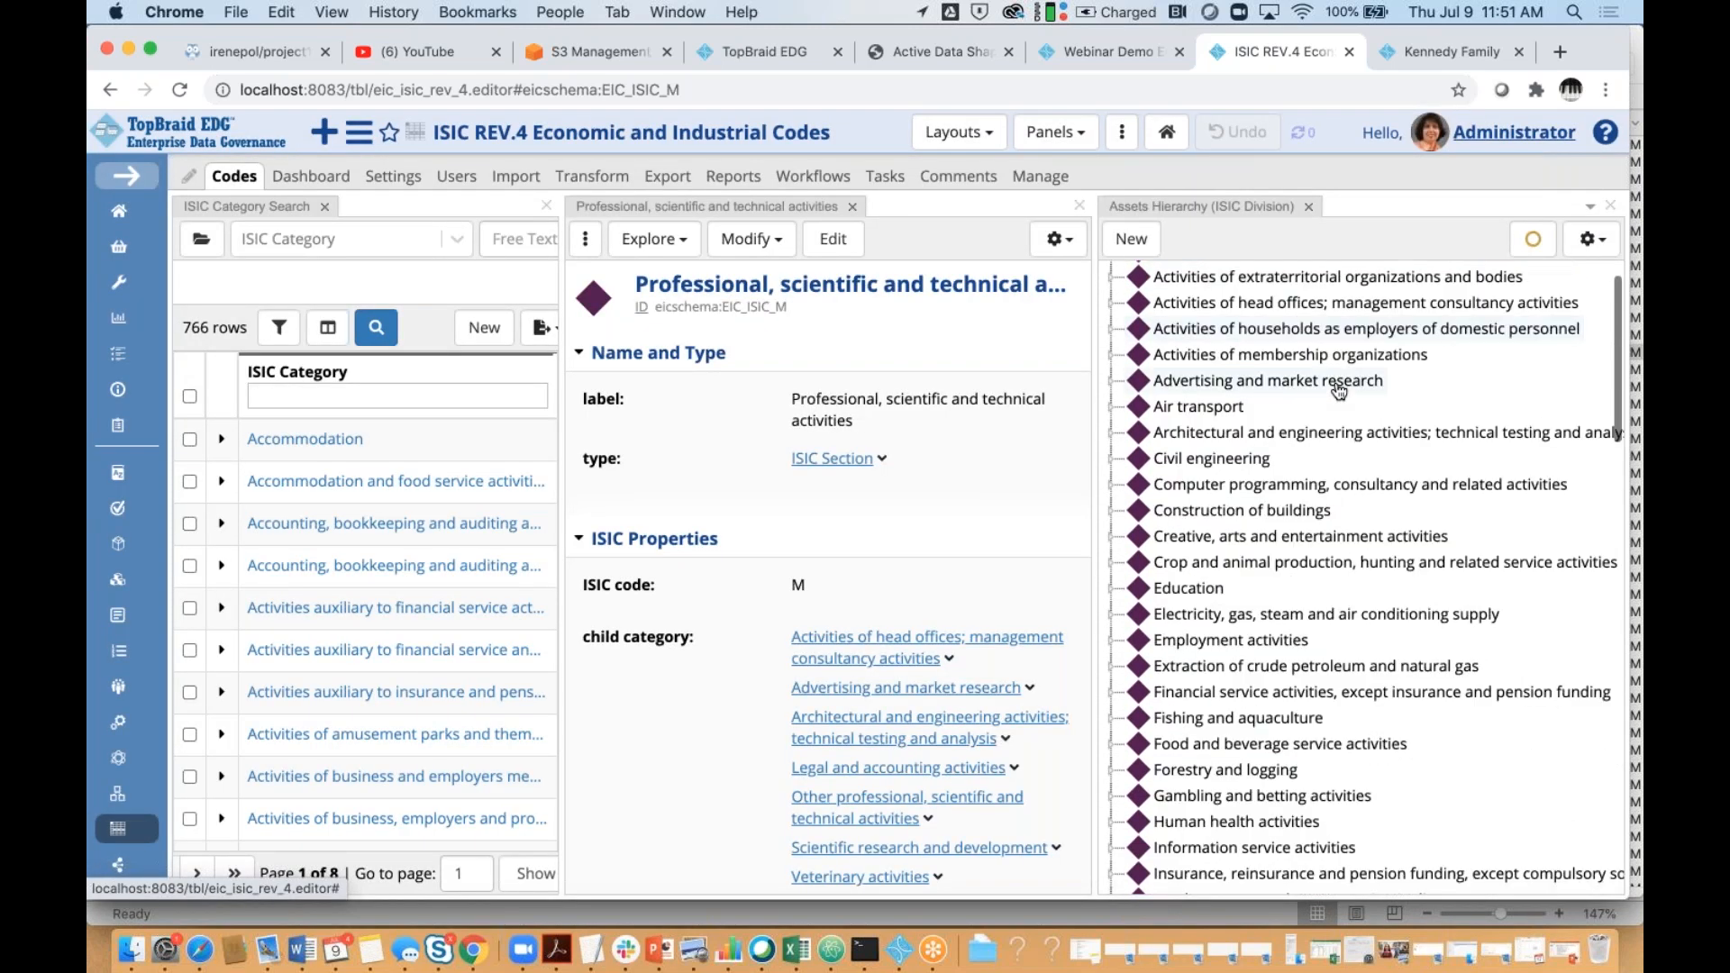
{"action": "left_click", "coordinate": [1339, 383]}
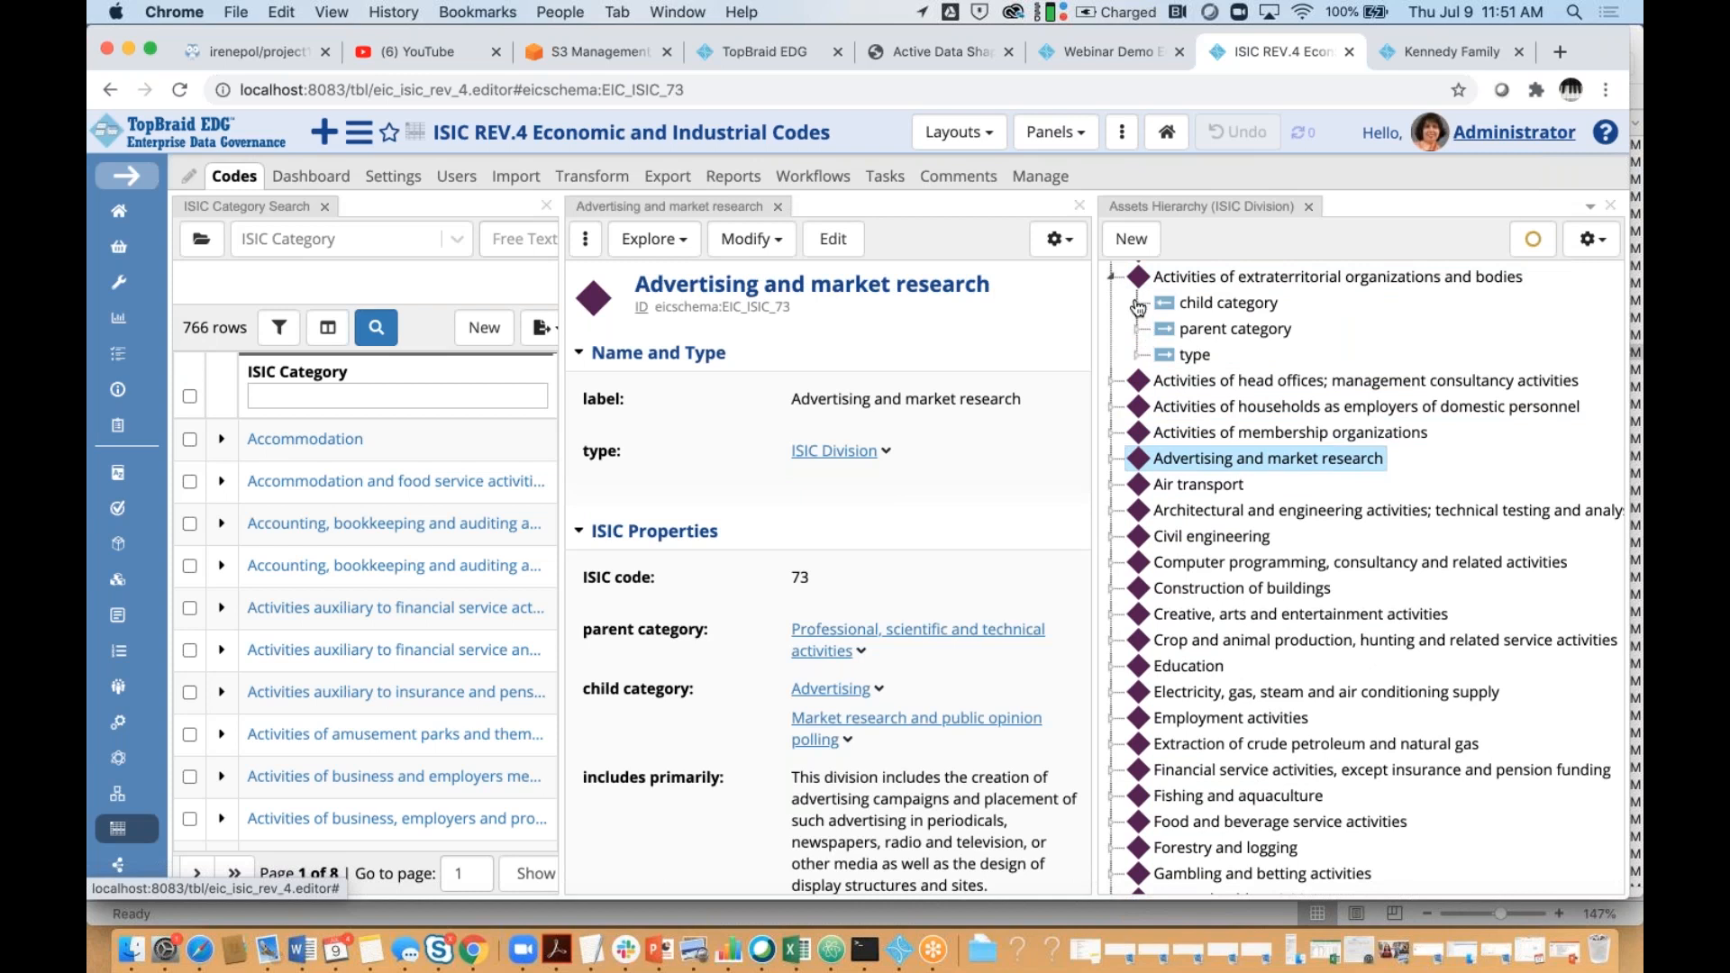
{"action": "left_click", "coordinate": [1139, 307]}
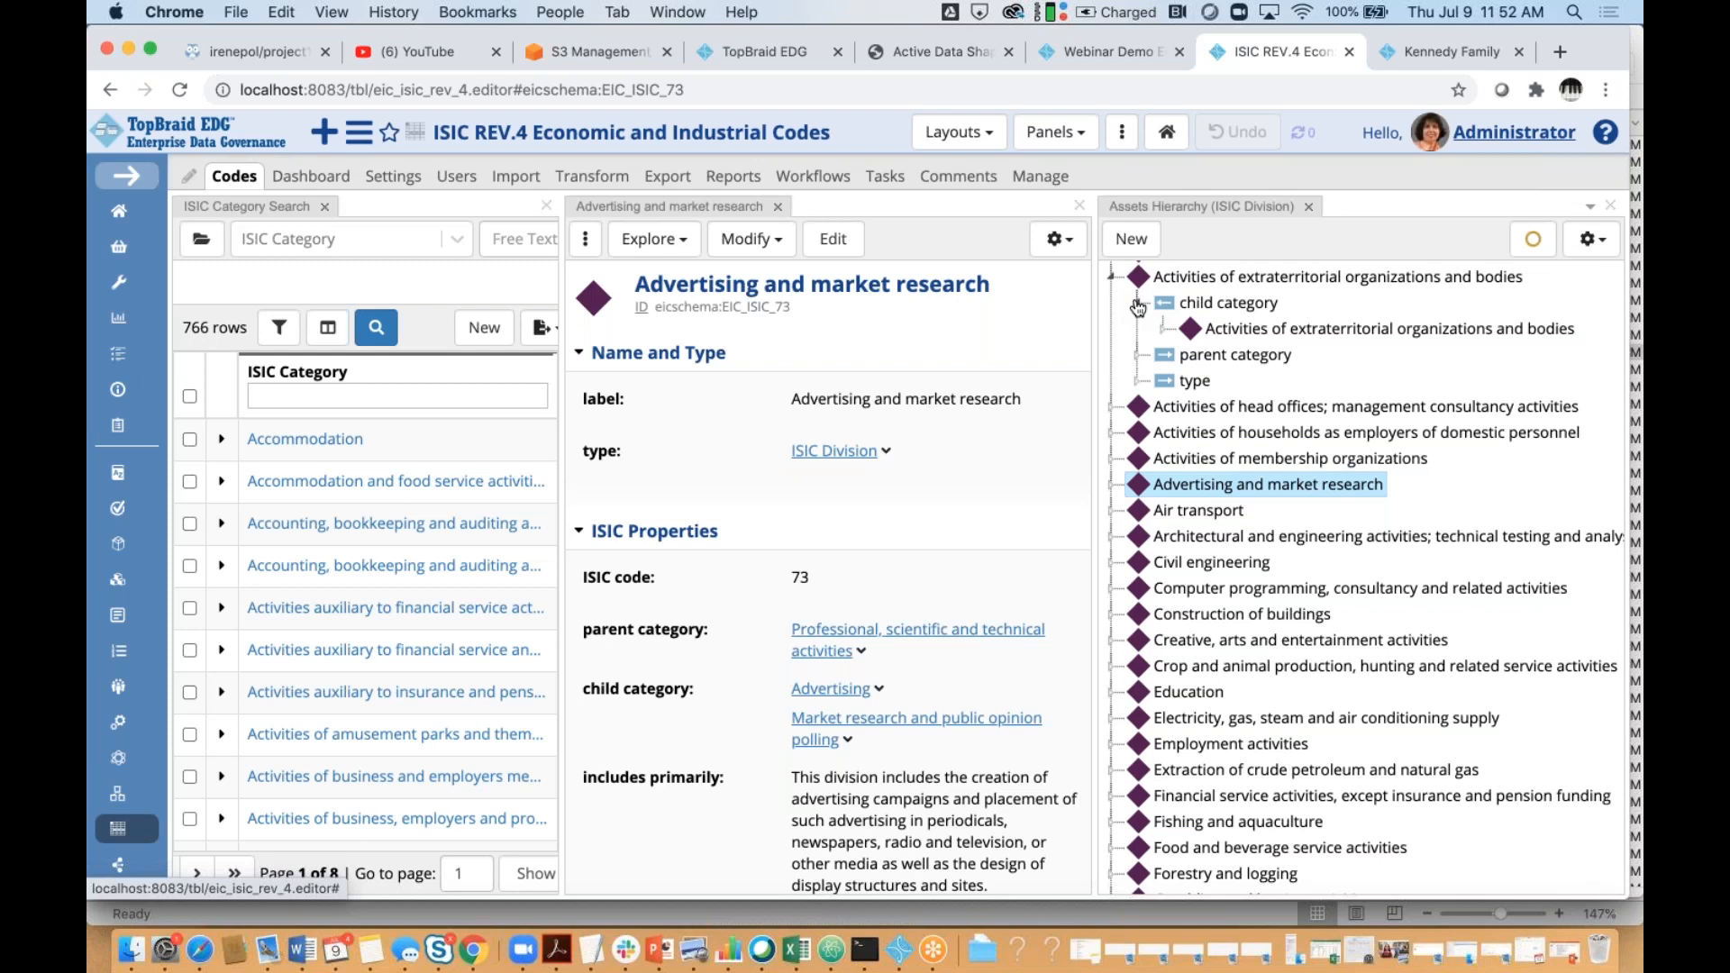
Examine the dataset's management settings, including the default root shape of asset hierarchy panels
{"action": "left_click", "coordinate": [1044, 179]}
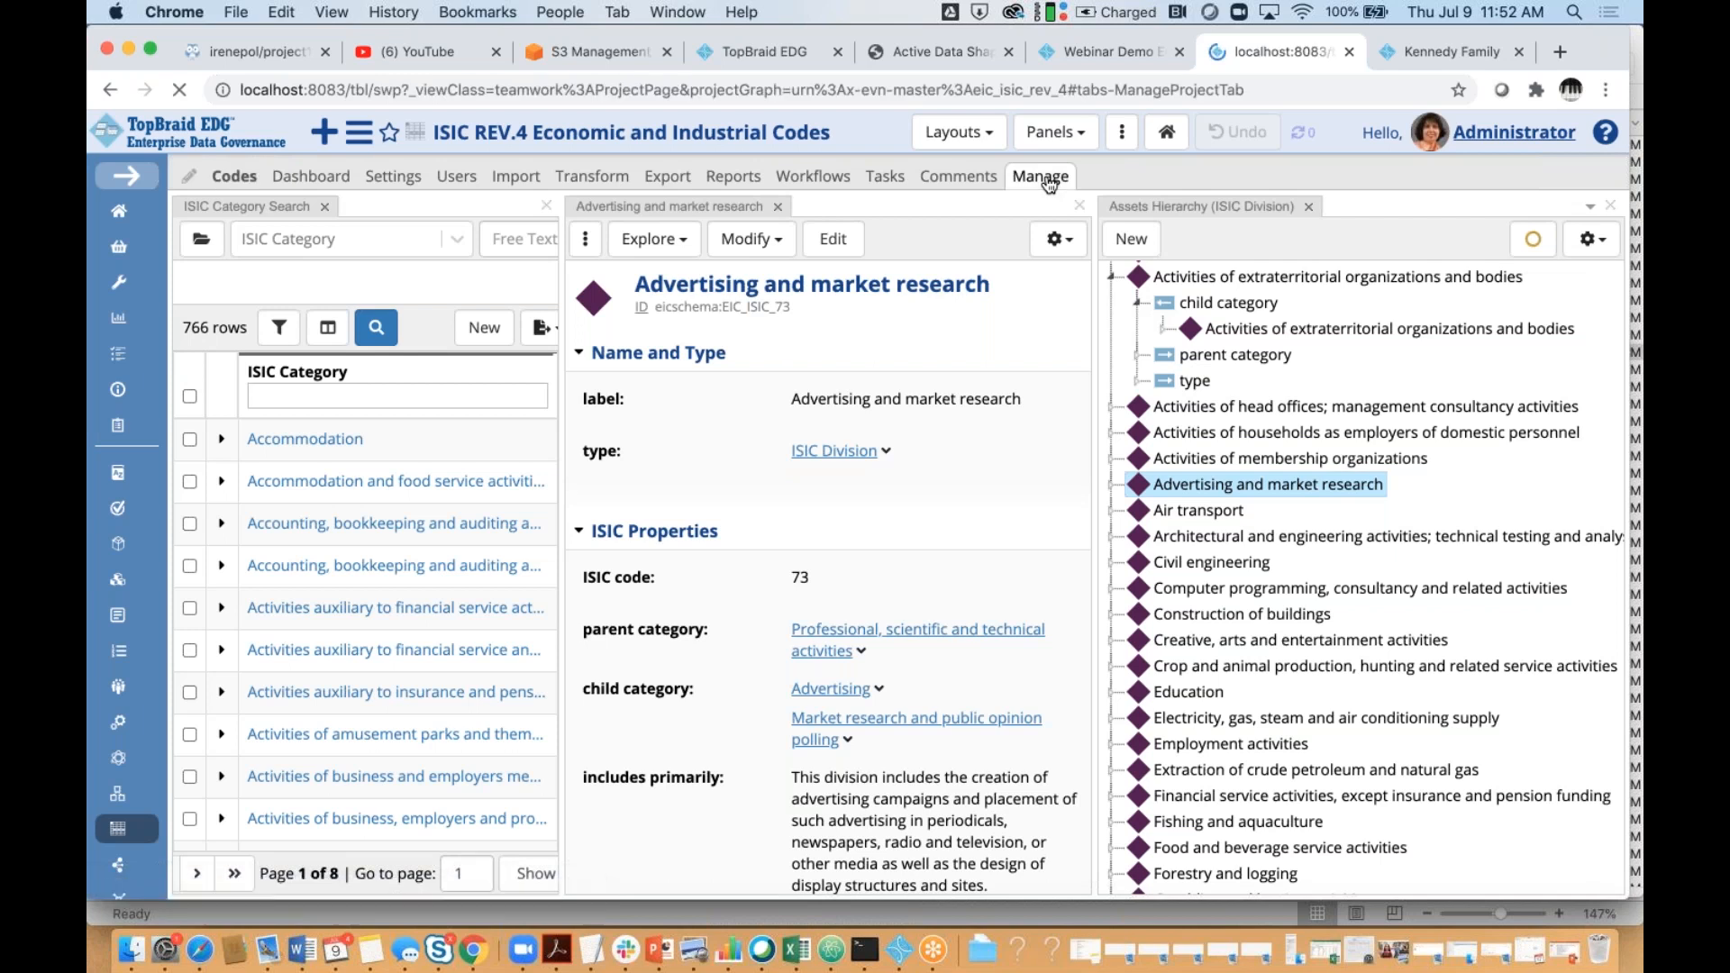
{"action": "scroll", "coordinate": [1004, 435], "scroll_direction": "down", "scroll_amount": 5}
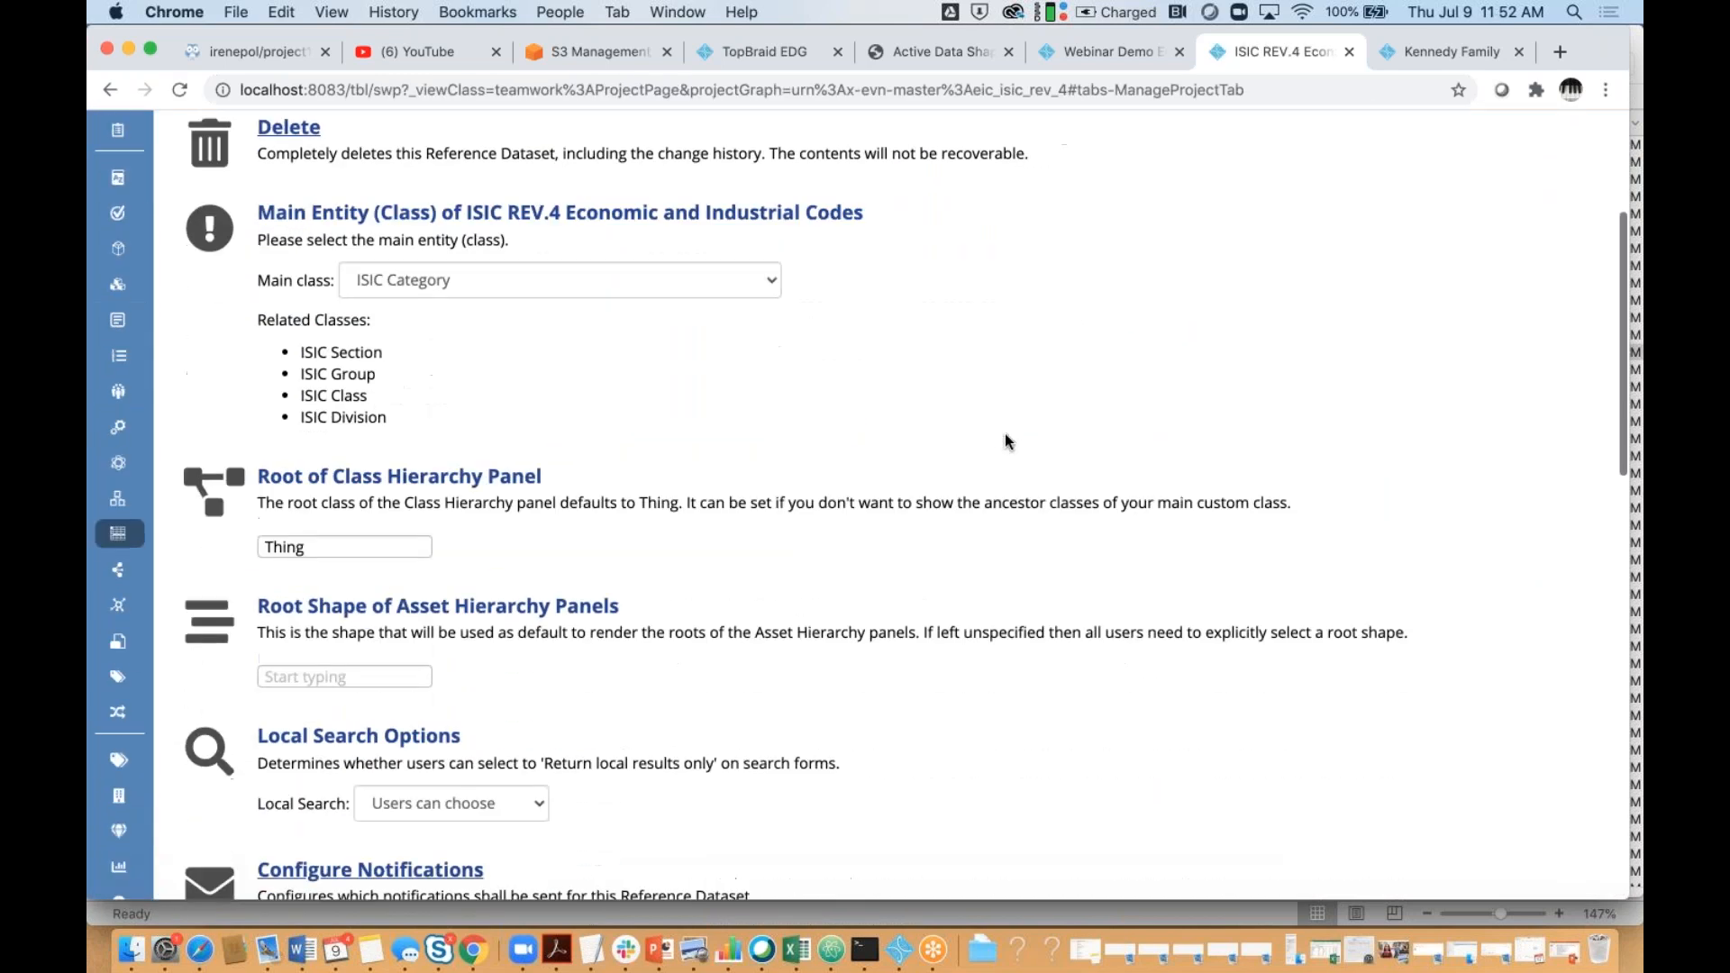
{"action": "scroll", "coordinate": [1004, 434], "scroll_direction": "down", "scroll_amount": 3}
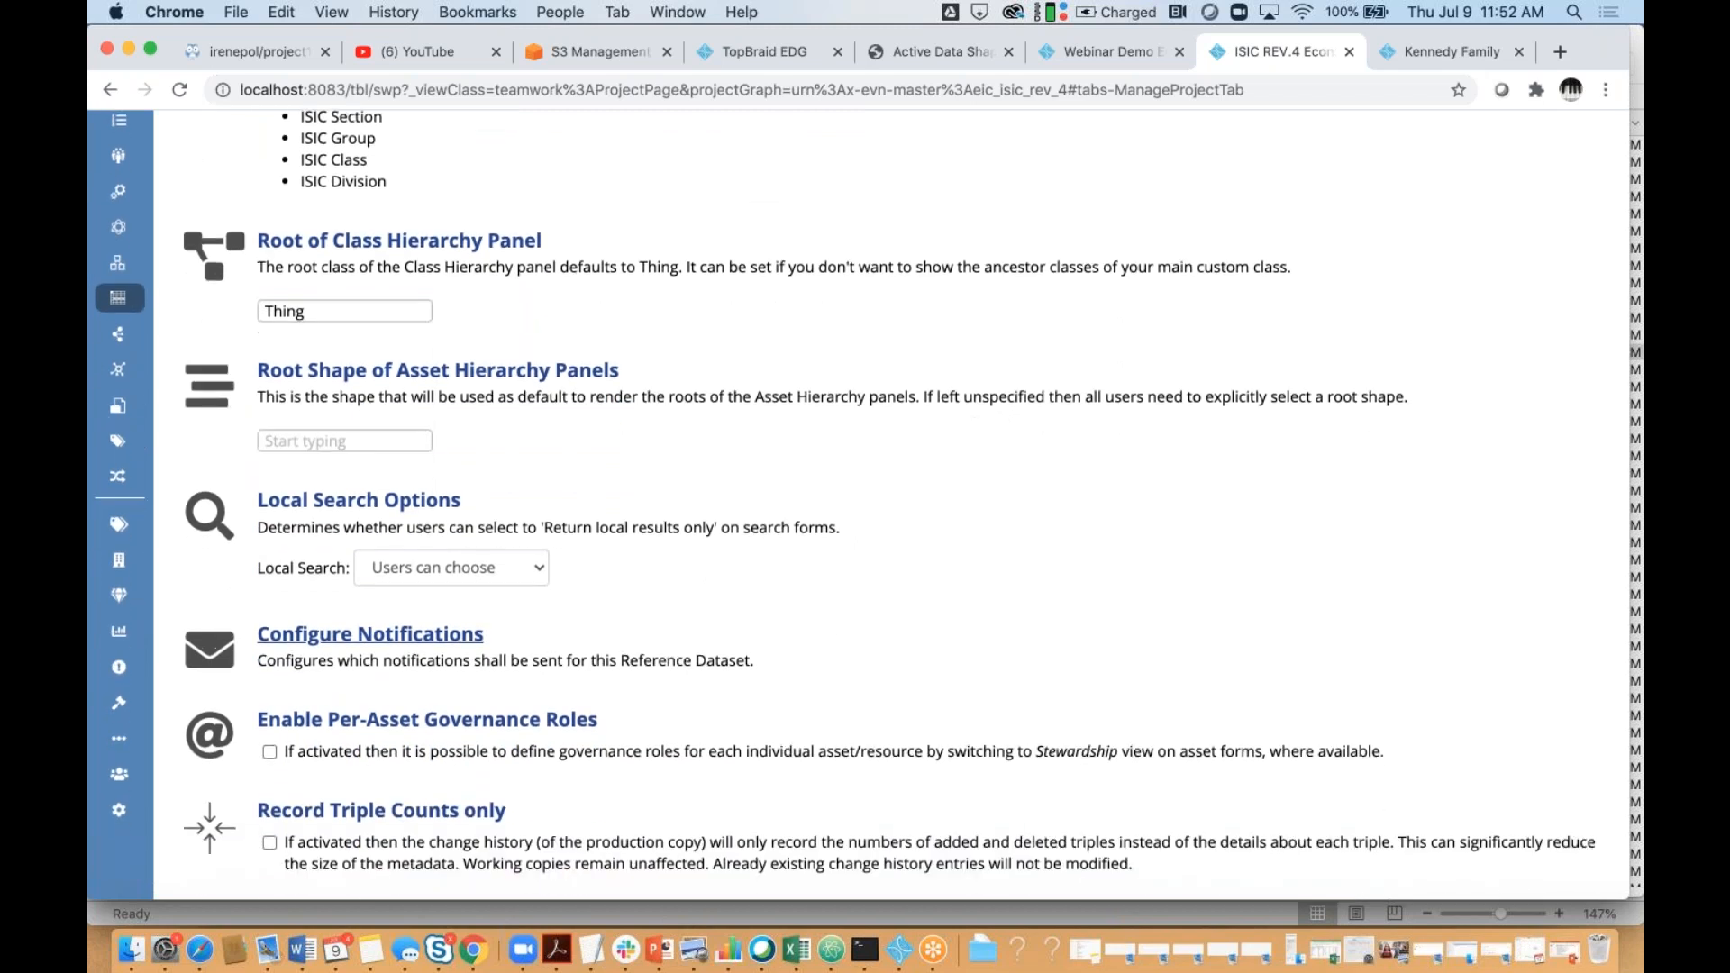
{"action": "scroll", "coordinate": [525, 449], "scroll_direction": "up", "scroll_amount": 6}
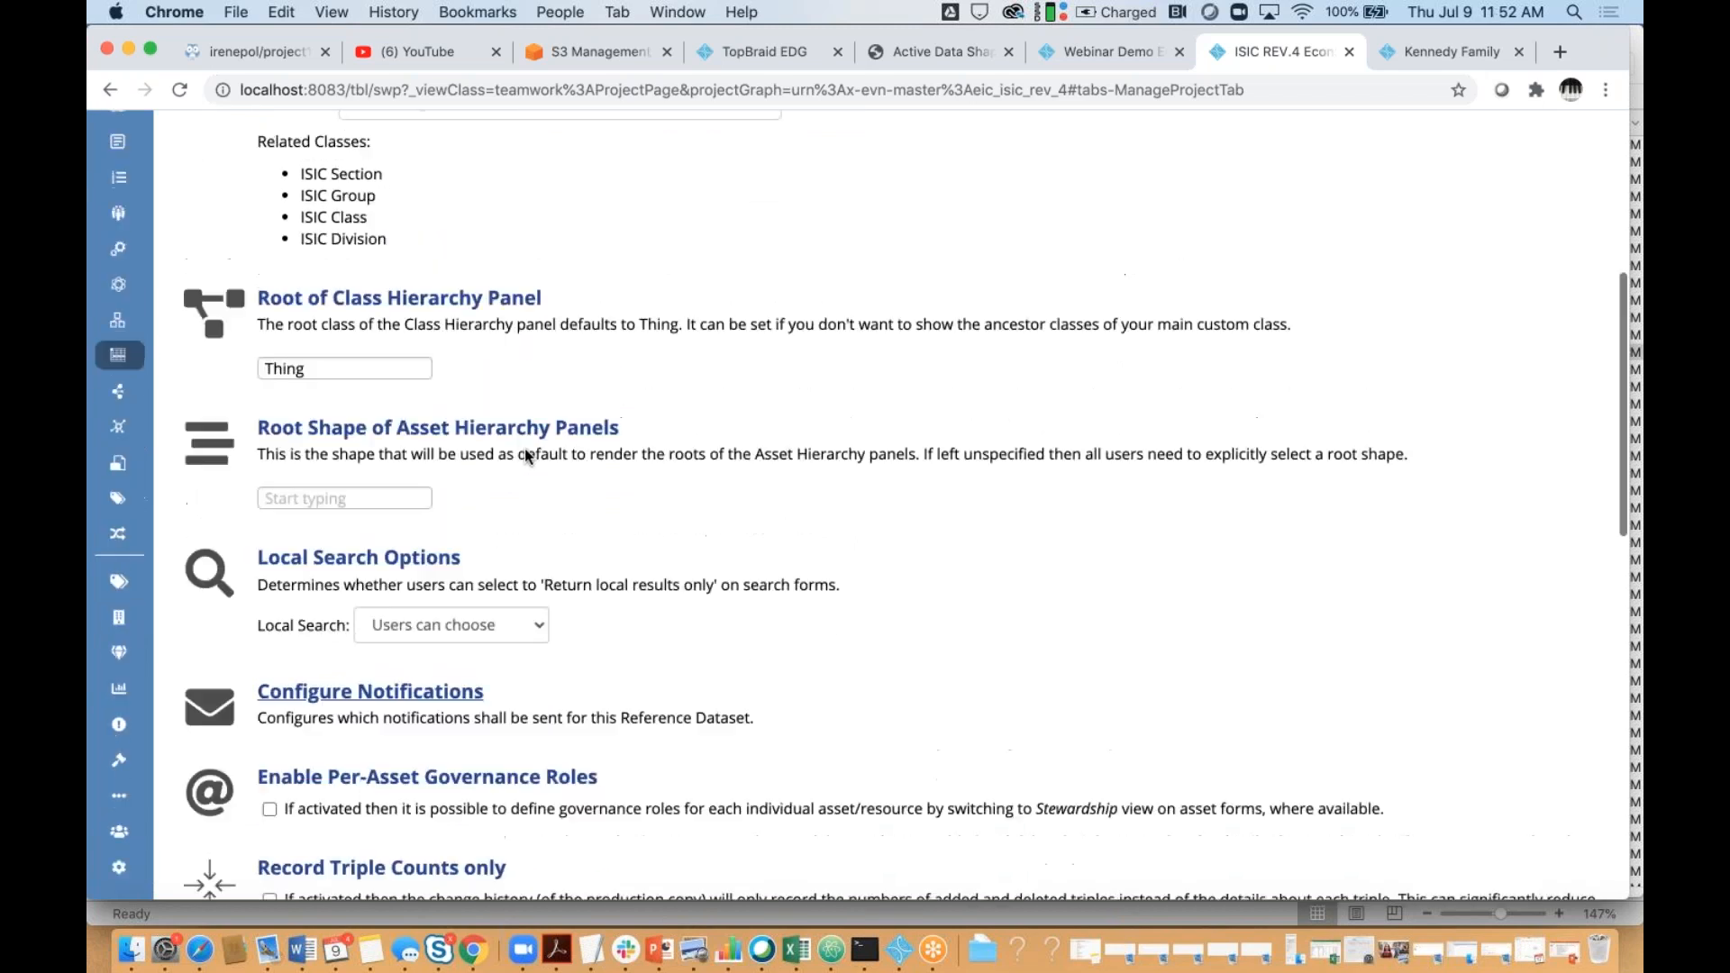
{"action": "scroll", "coordinate": [525, 449], "scroll_direction": "down", "scroll_amount": 6}
{"action": "scroll", "coordinate": [481, 378], "scroll_direction": "down", "scroll_amount": 1}
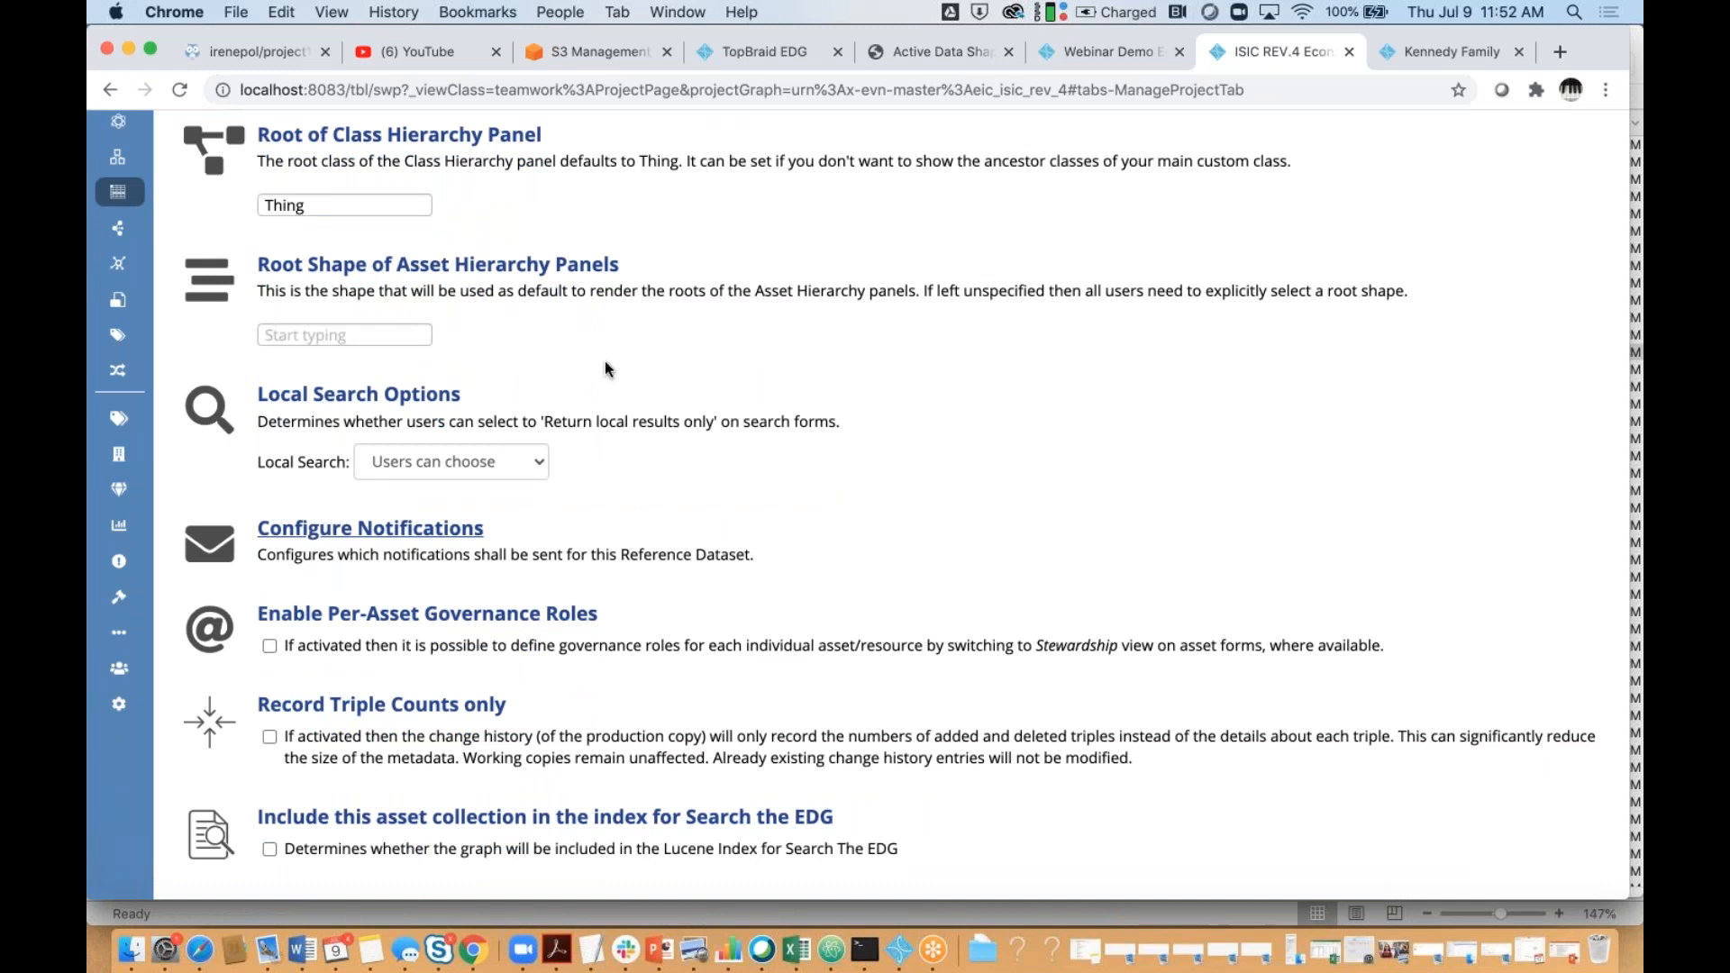
{"action": "scroll", "coordinate": [605, 368], "scroll_direction": "down", "scroll_amount": 1}
{"action": "scroll", "coordinate": [606, 368], "scroll_direction": "up", "scroll_amount": 7}
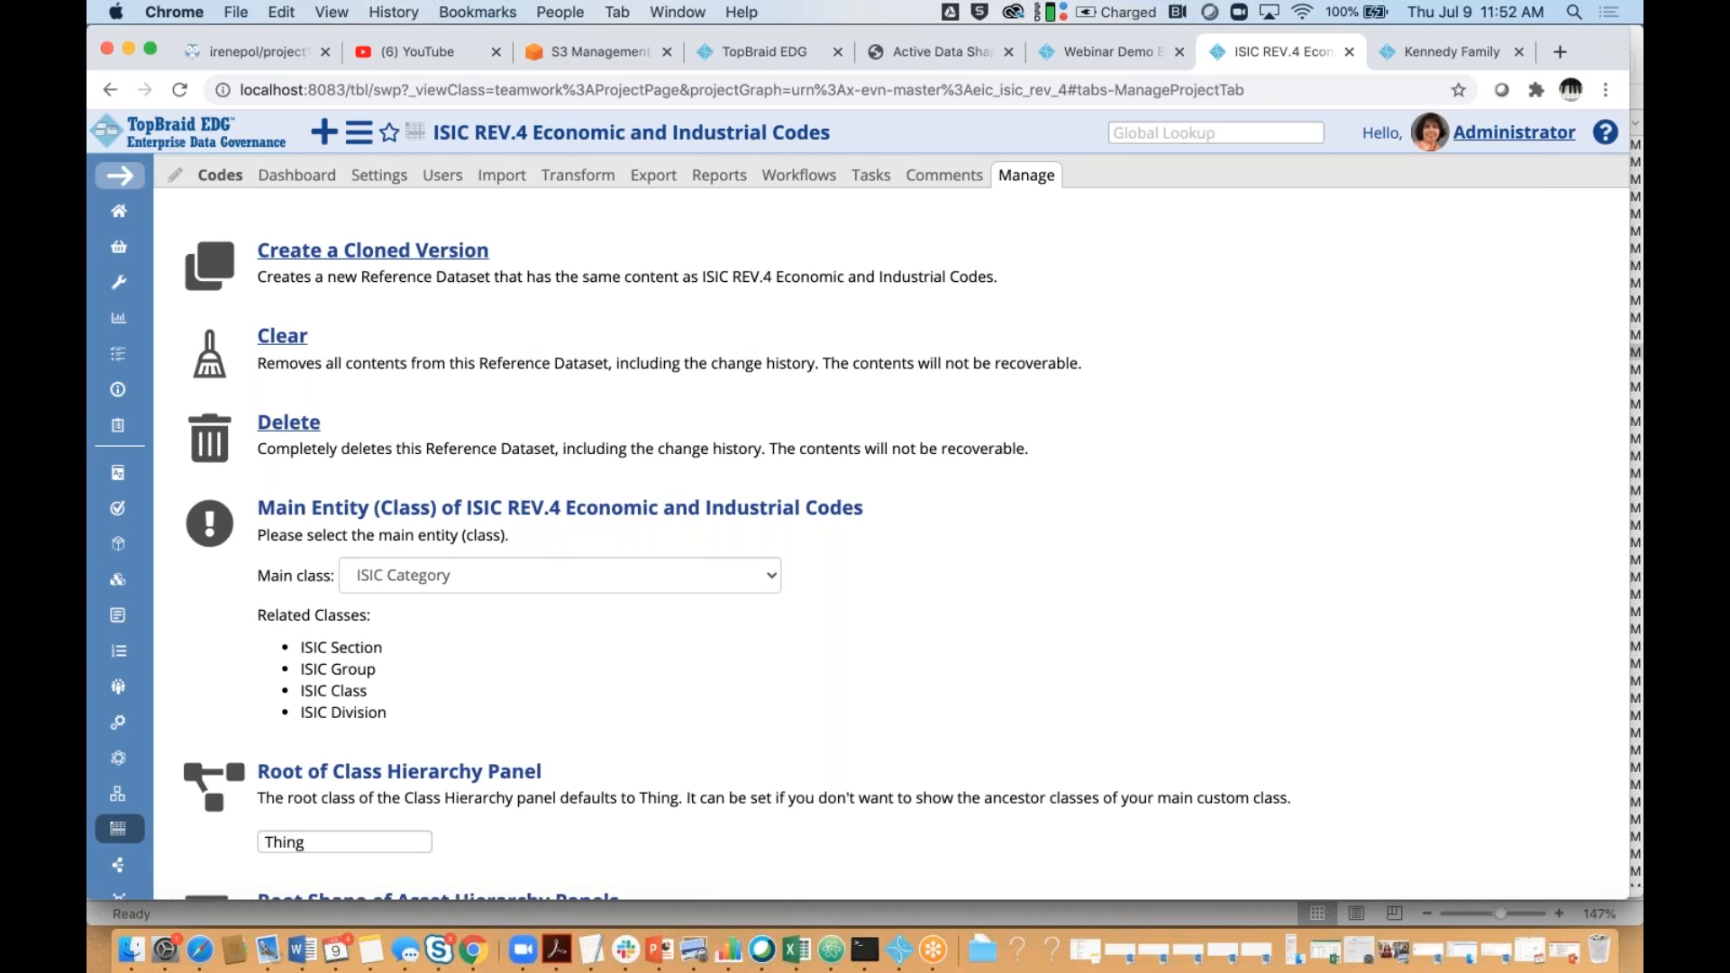
Return to the codes editor, open the Accounting, bookkeeping and auditing group, expand its child category and view the actions available for the child asset
{"action": "left_click", "coordinate": [216, 178]}
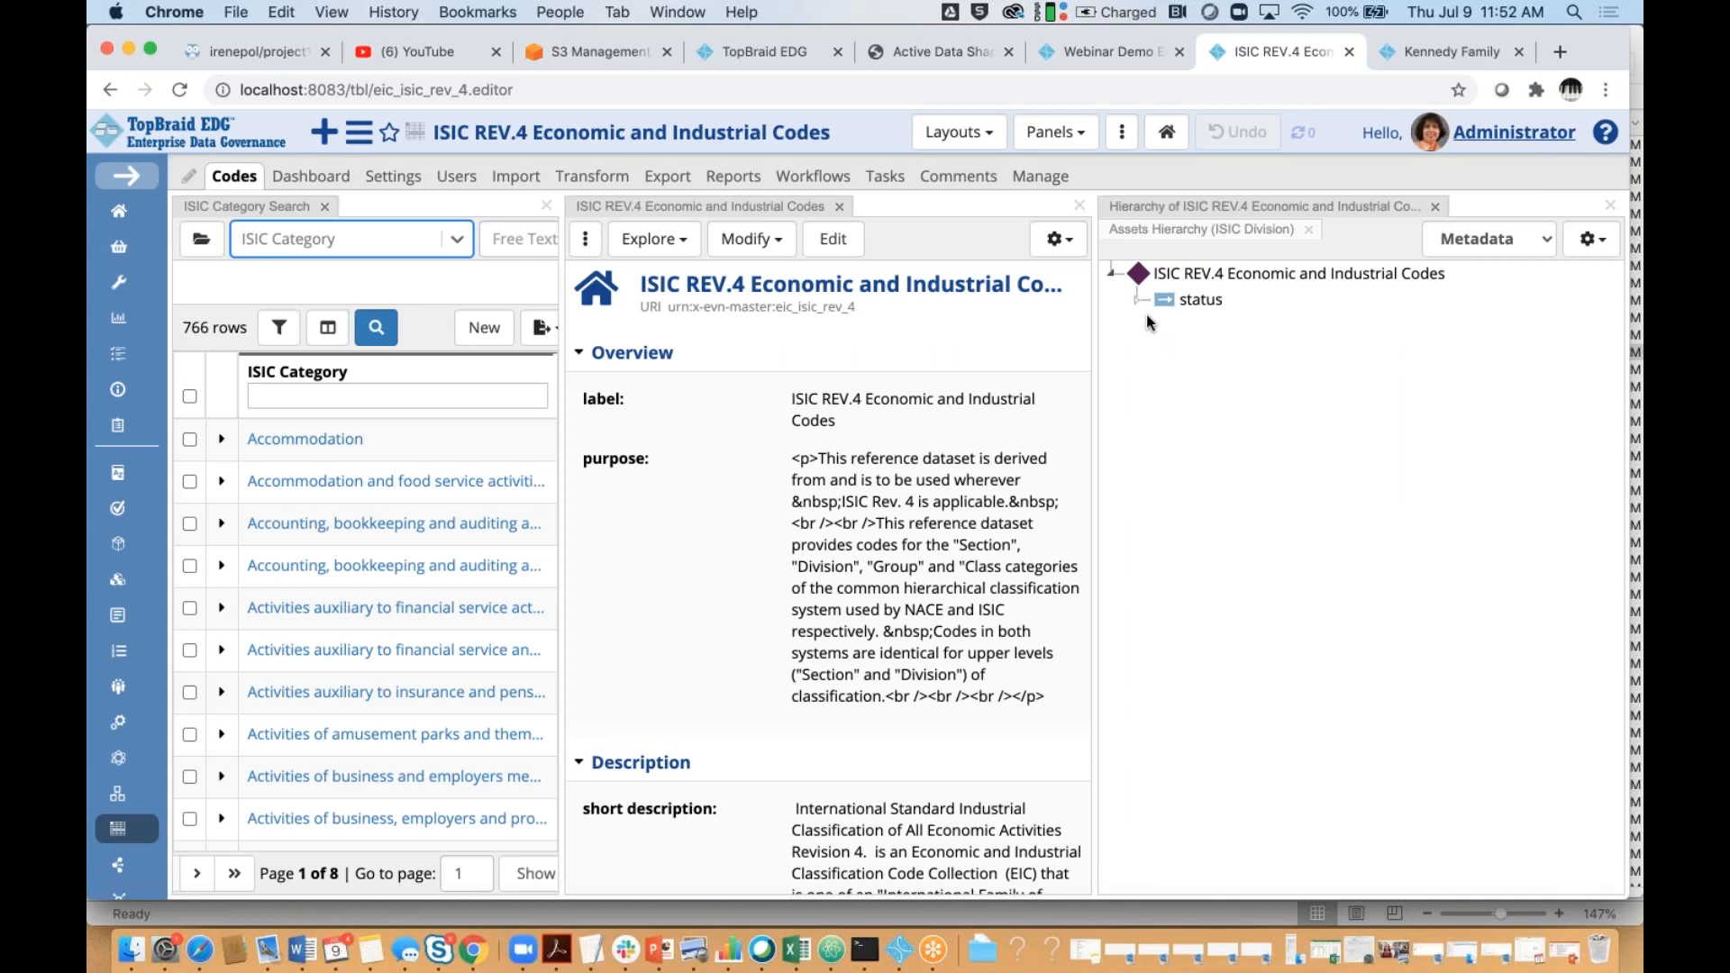
{"action": "left_click", "coordinate": [370, 528]}
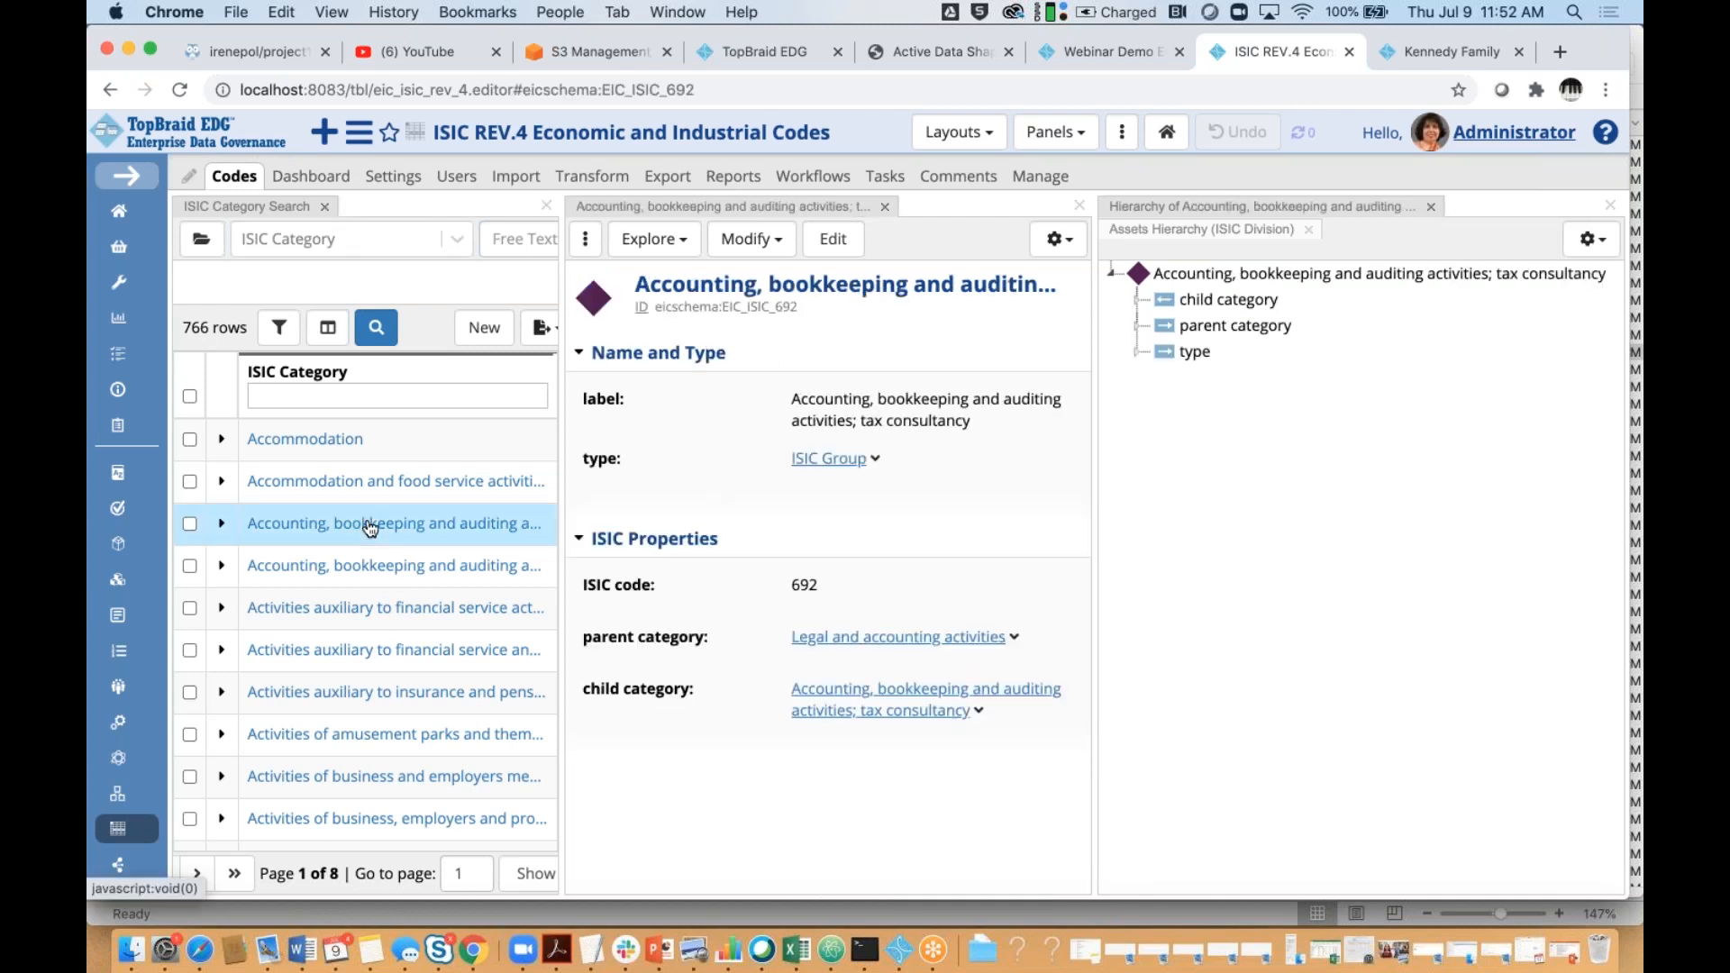
{"action": "left_click", "coordinate": [1137, 306]}
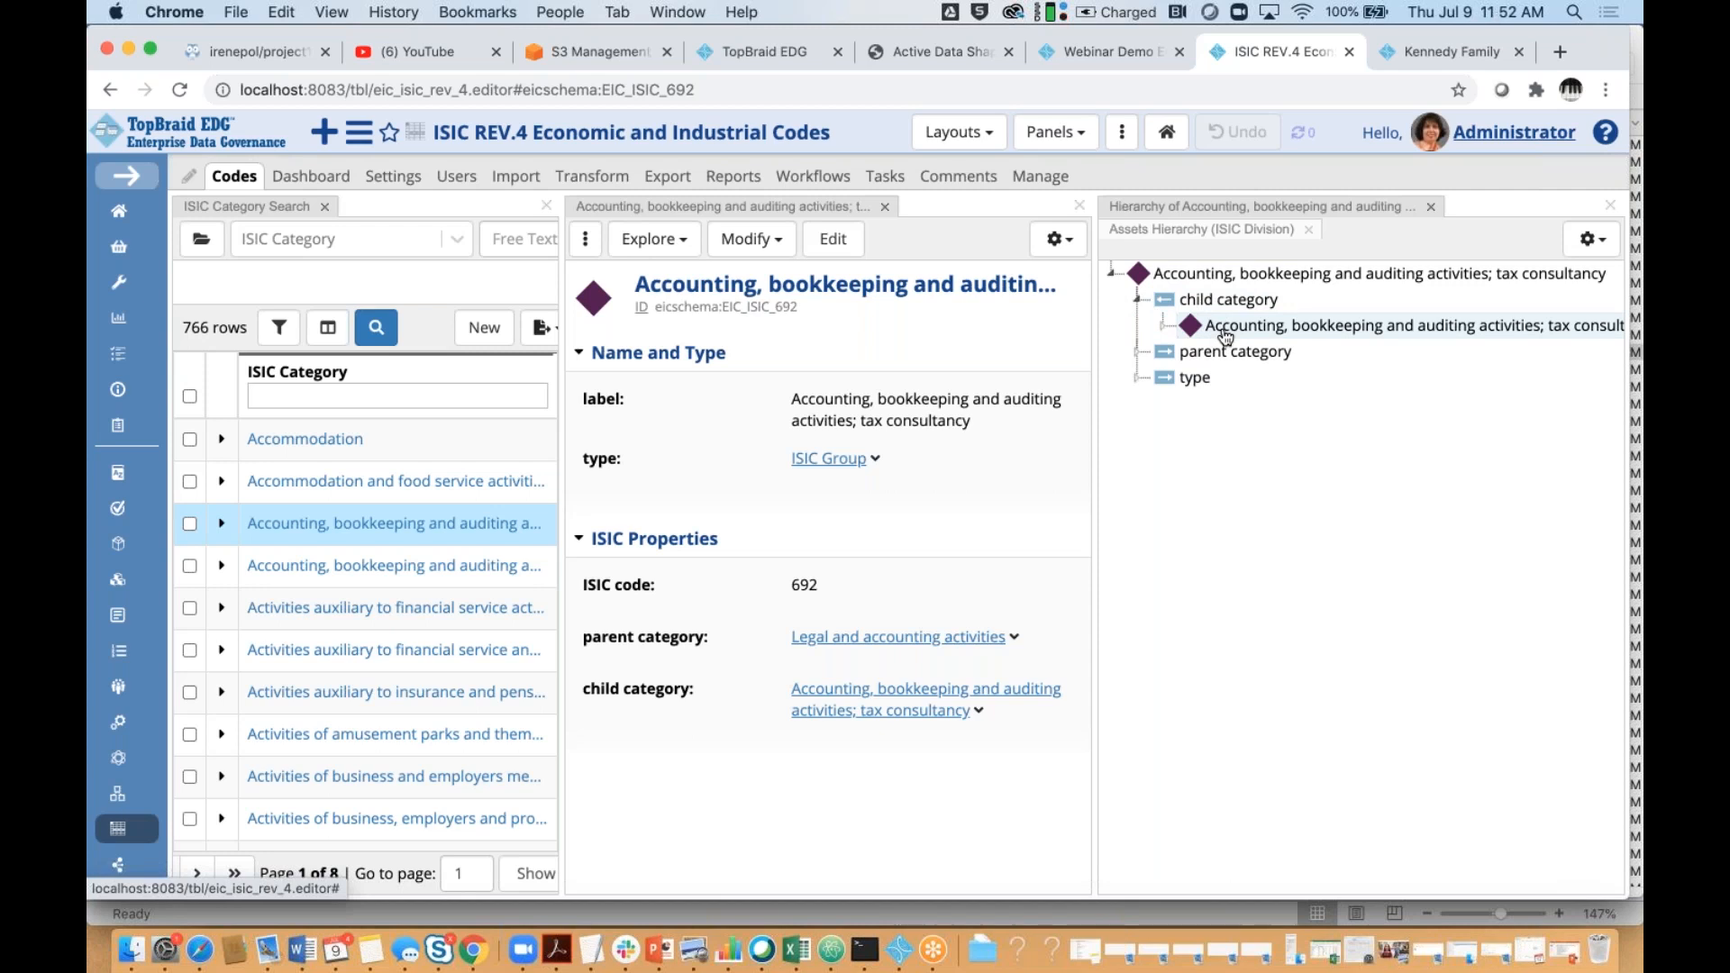
{"action": "right_click", "coordinate": [1225, 336]}
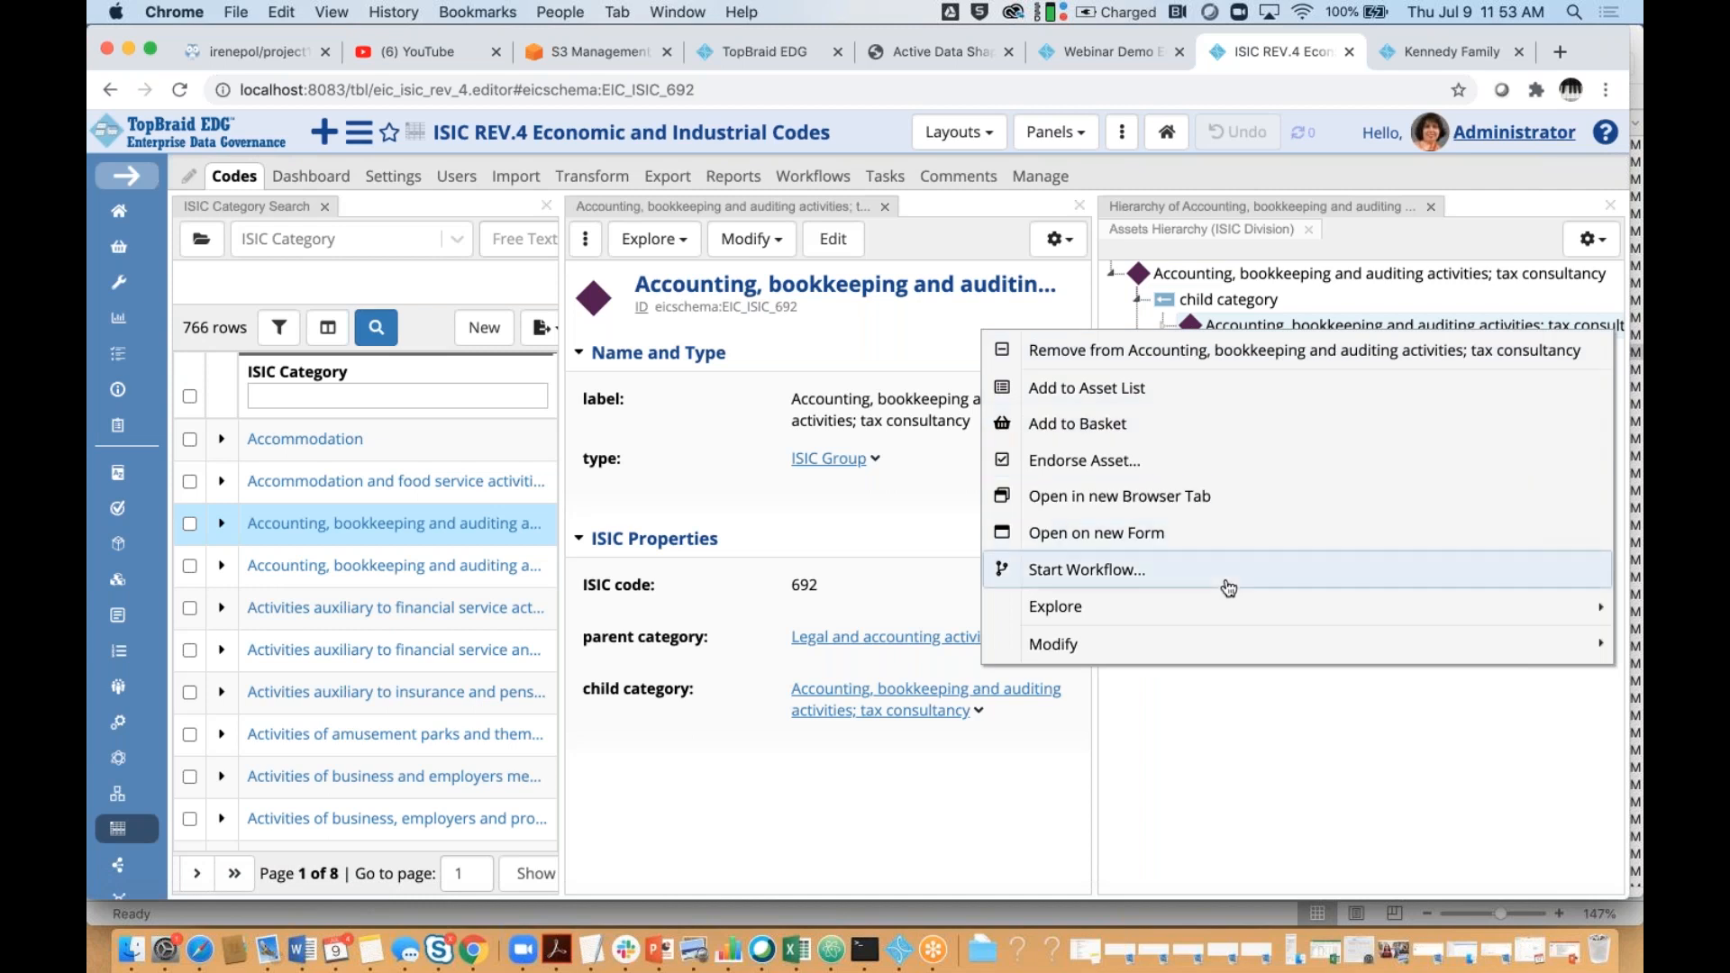
{"action": "mouse_move", "coordinate": [1230, 644]}
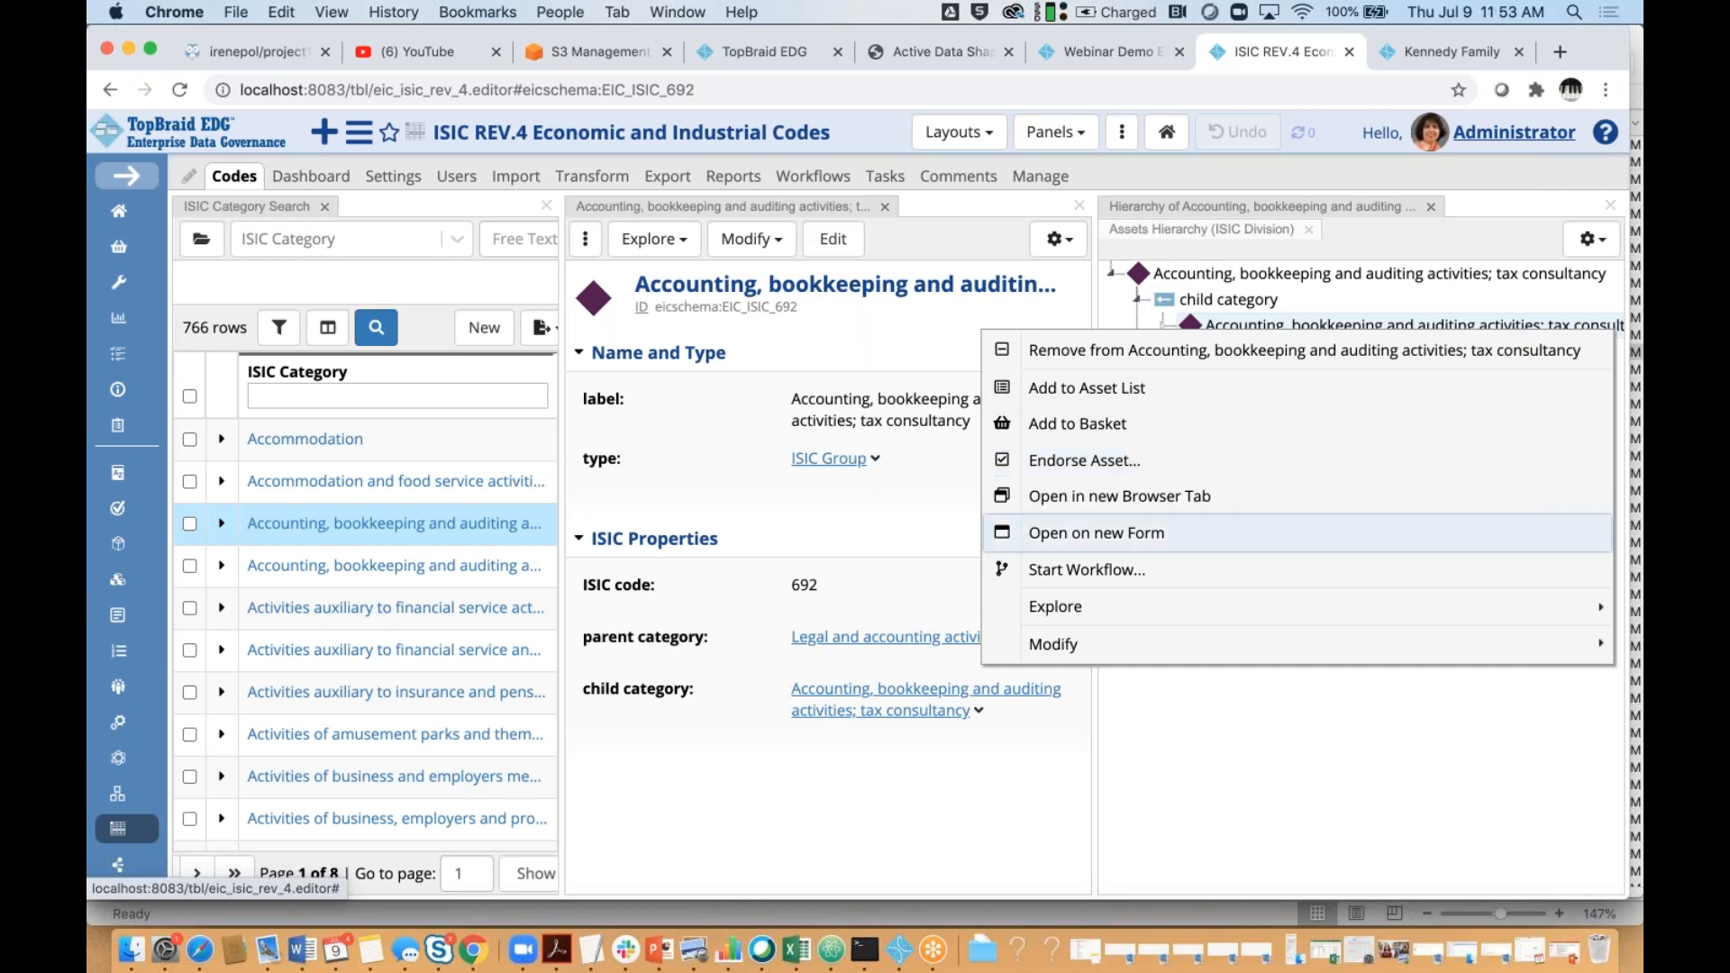
{"action": "left_click", "coordinate": [659, 953]}
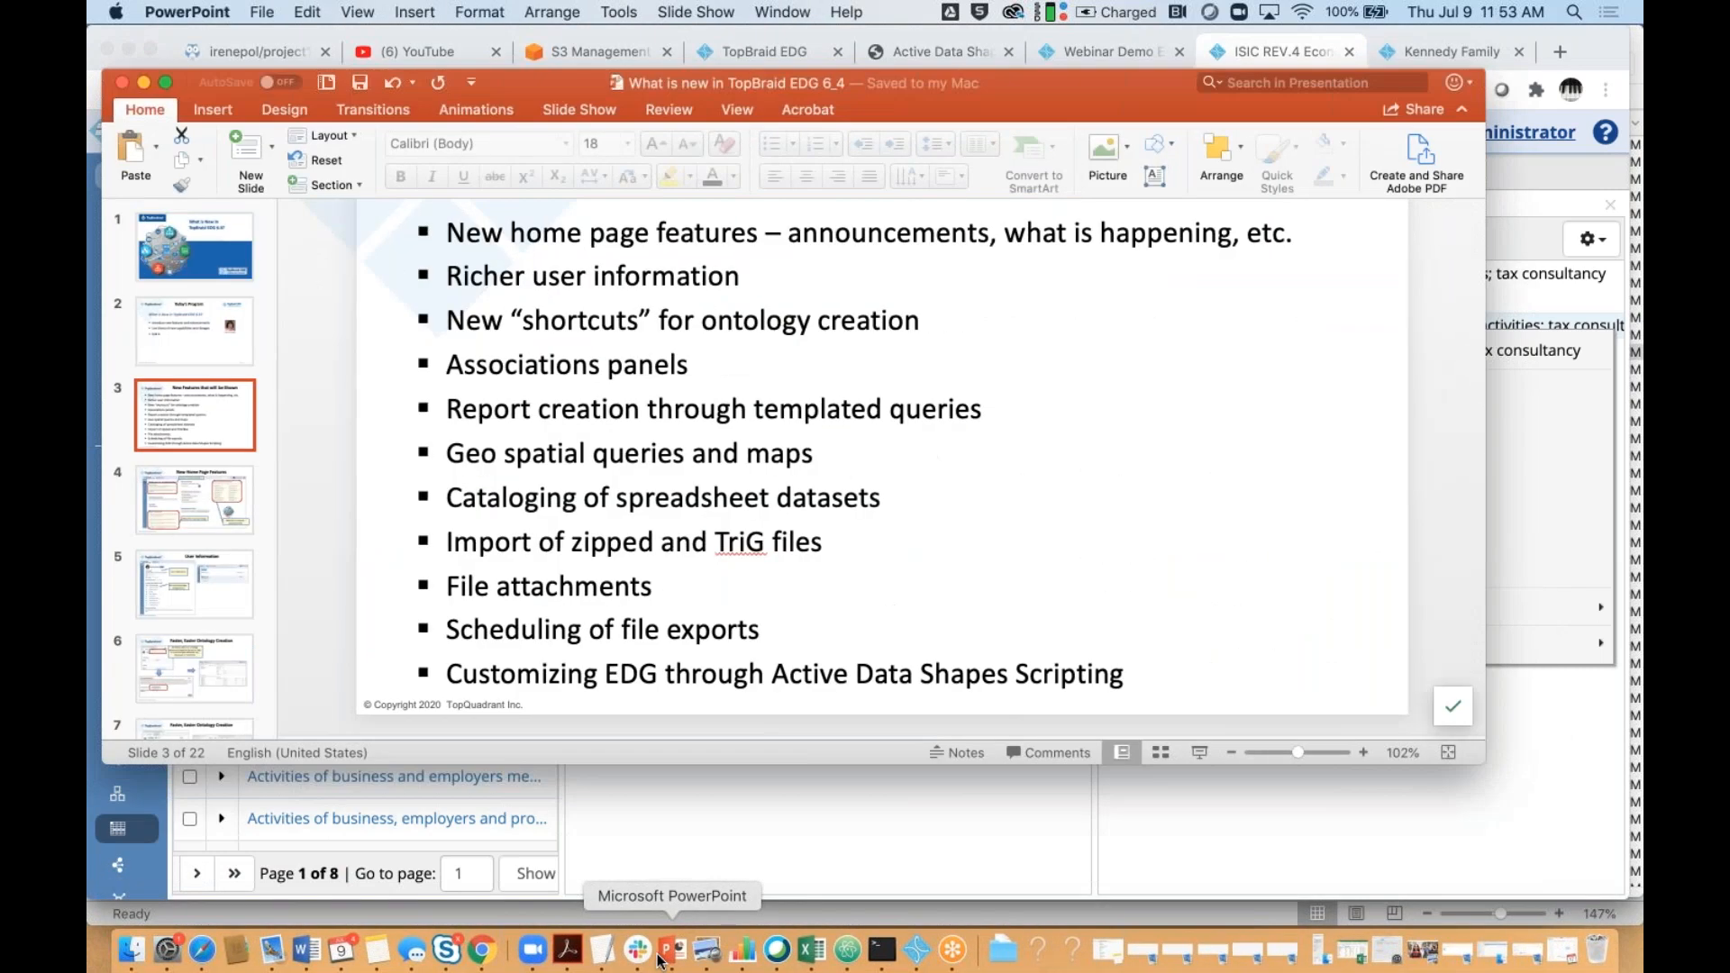
{"action": "left_click", "coordinate": [833, 851]}
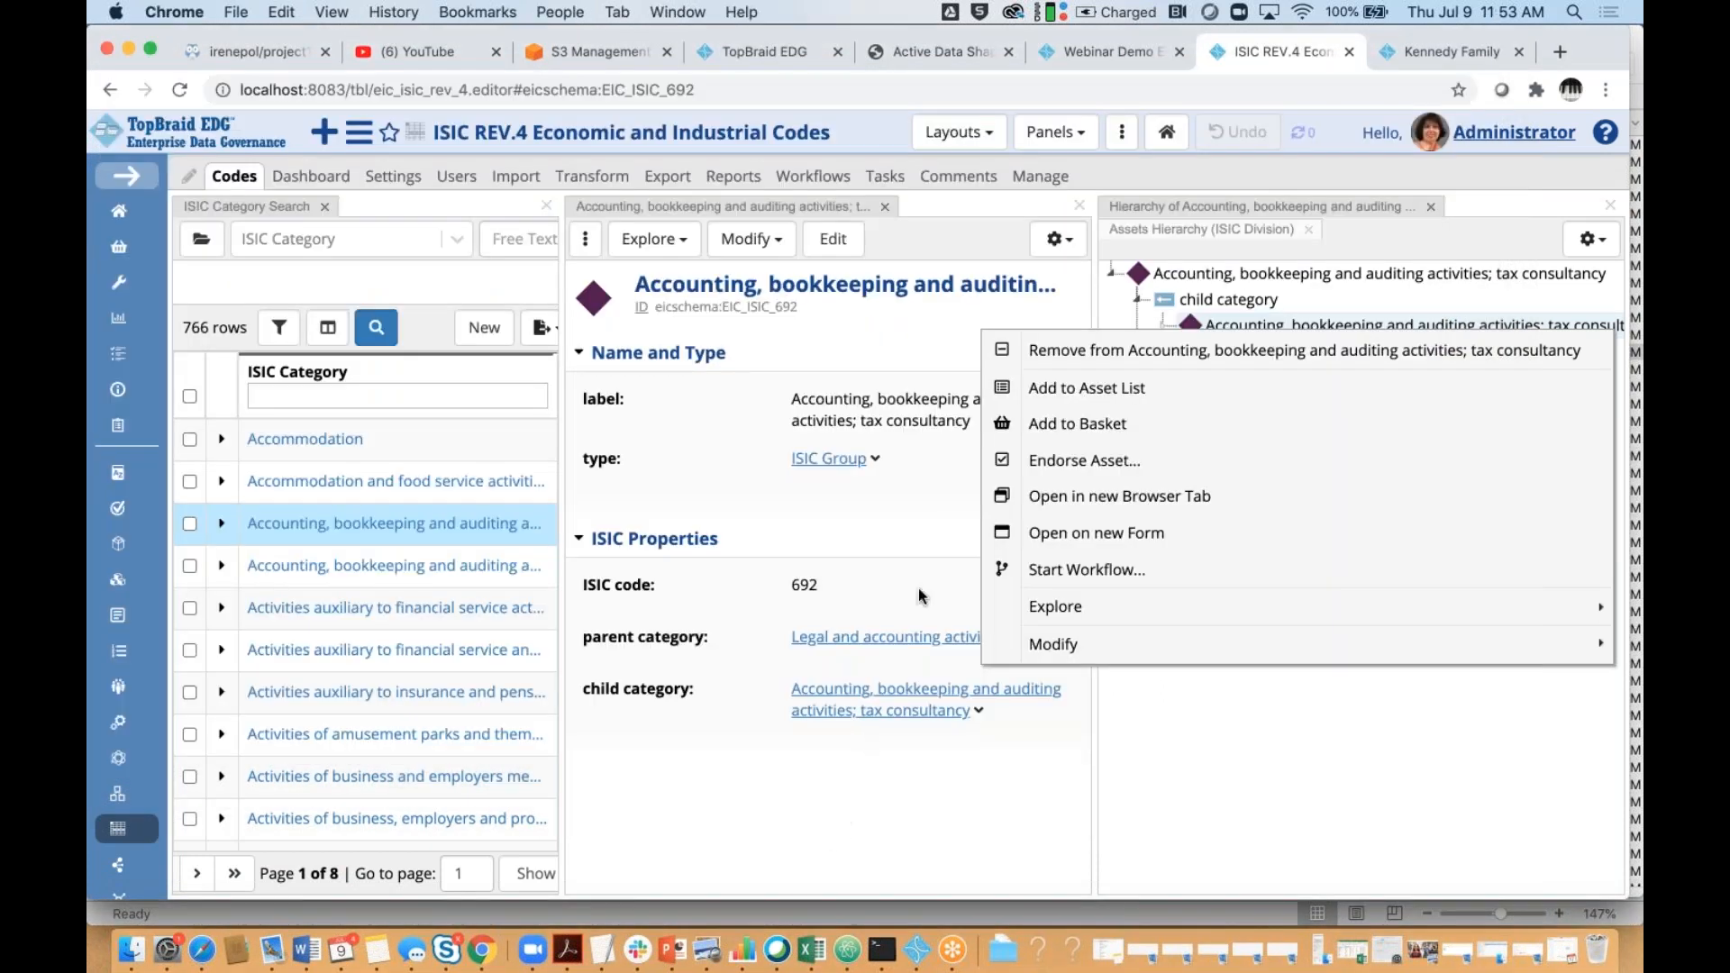
Open the Geography Taxonomy
{"action": "left_click", "coordinate": [359, 132]}
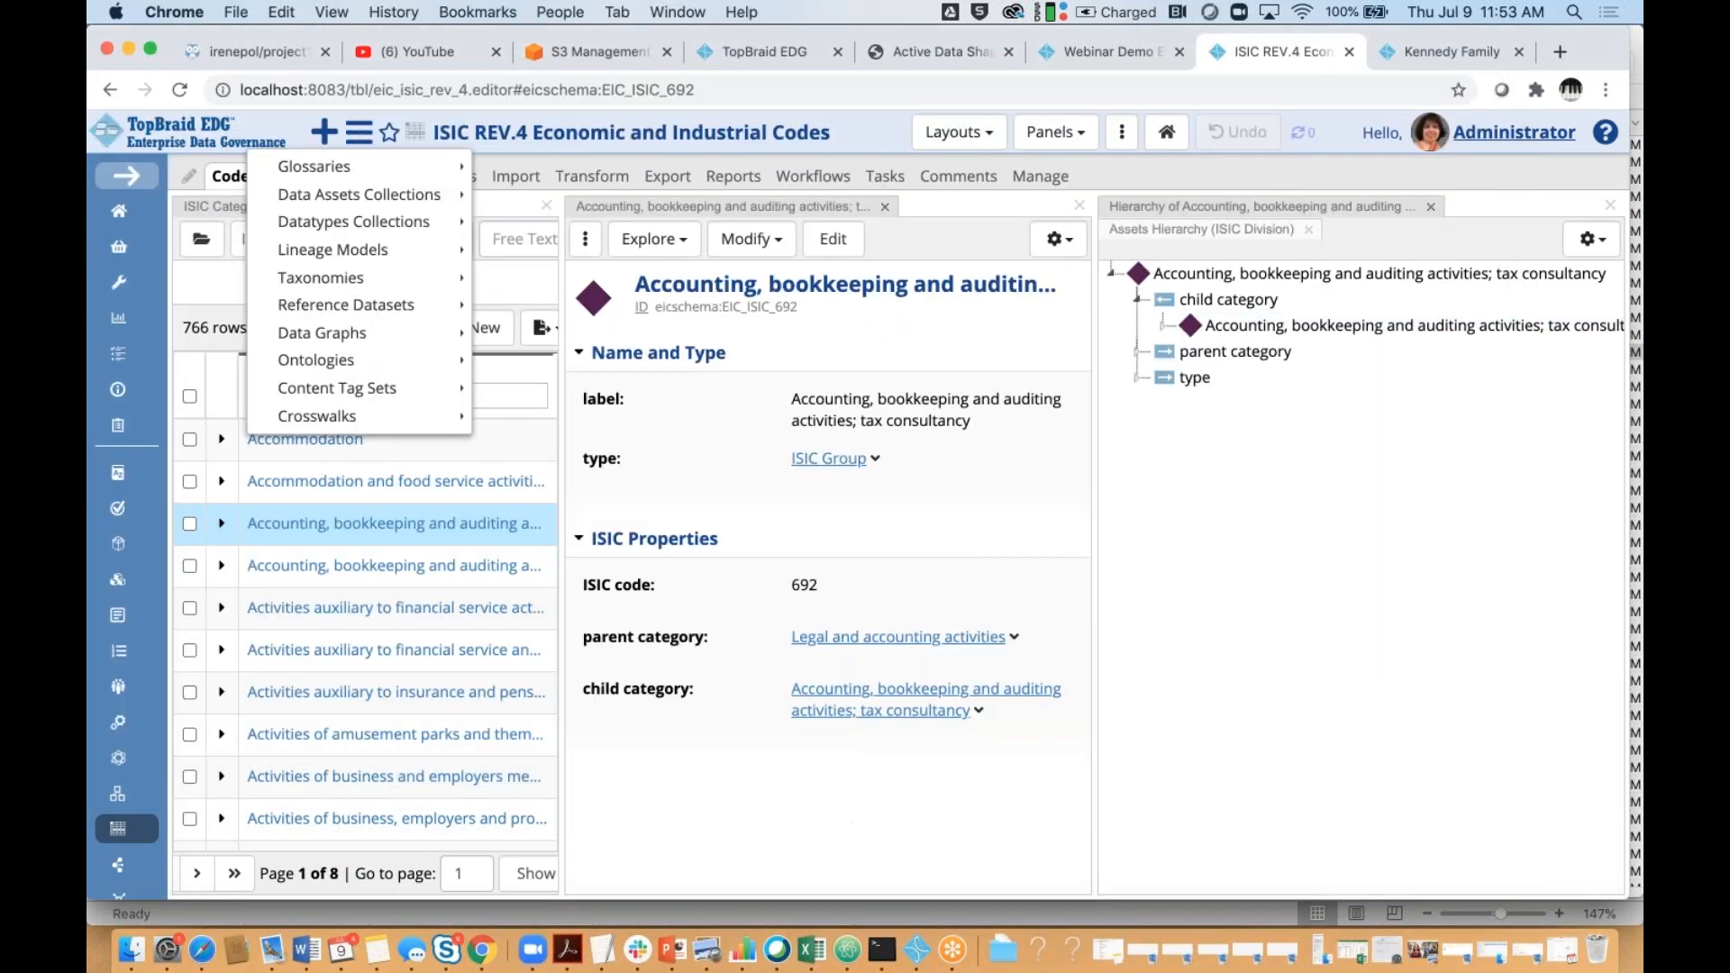
{"action": "mouse_move", "coordinate": [359, 277]}
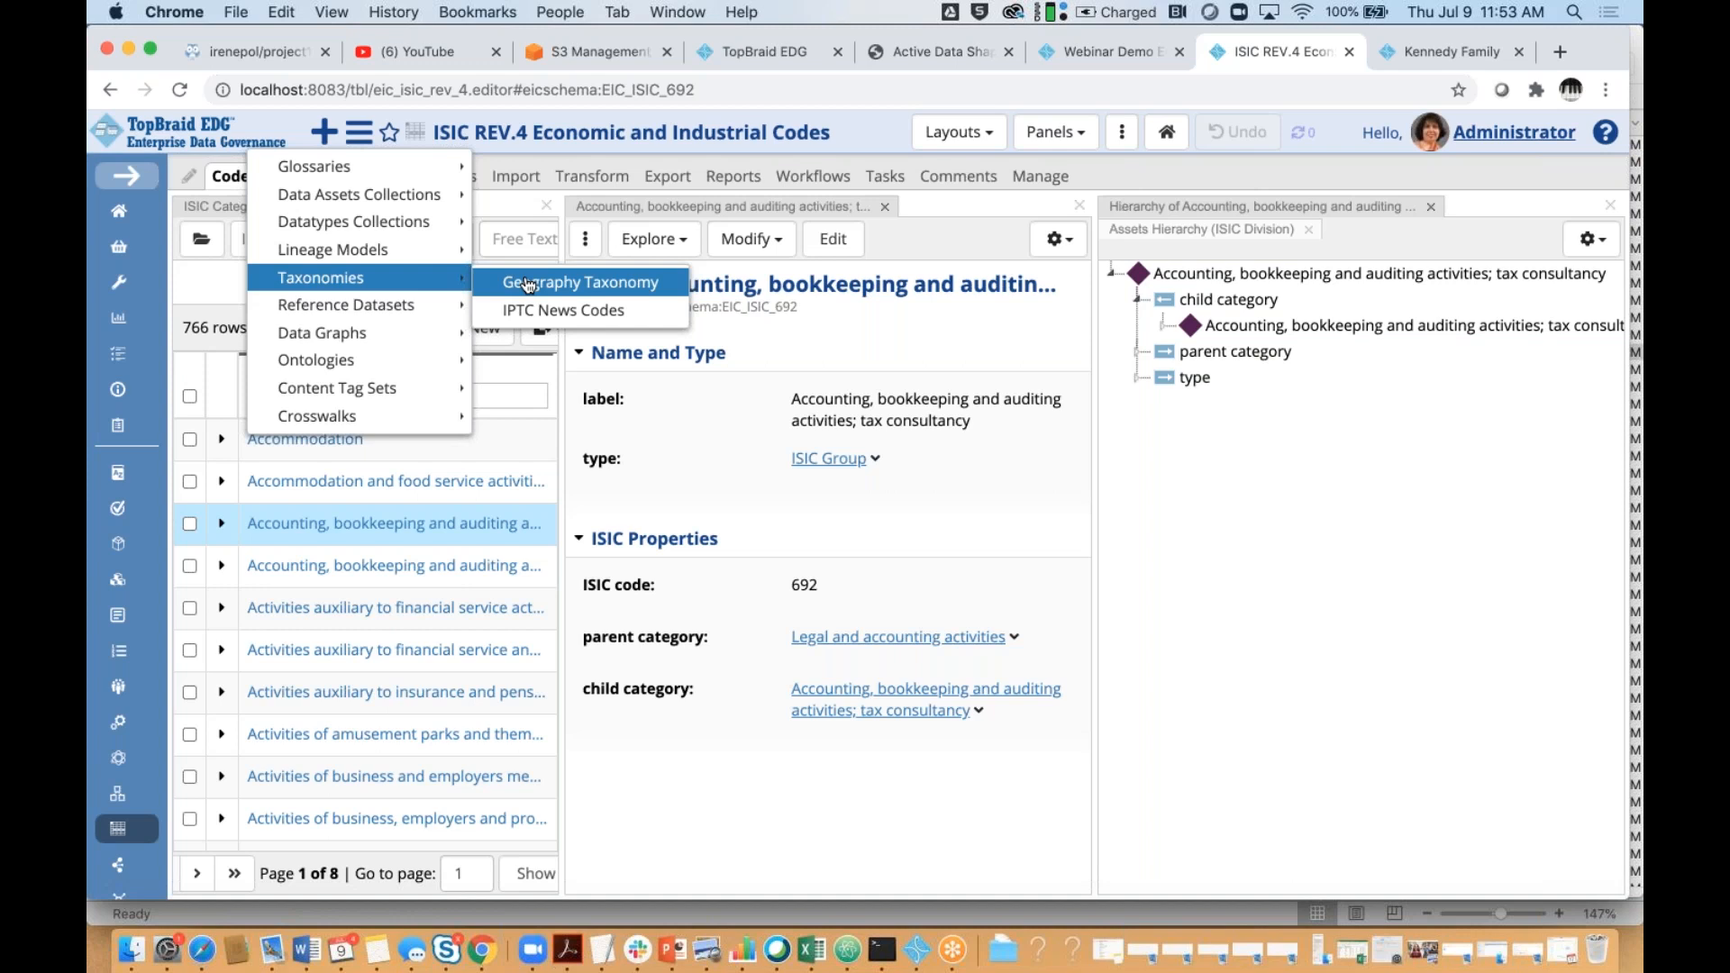
{"action": "left_click", "coordinate": [529, 286]}
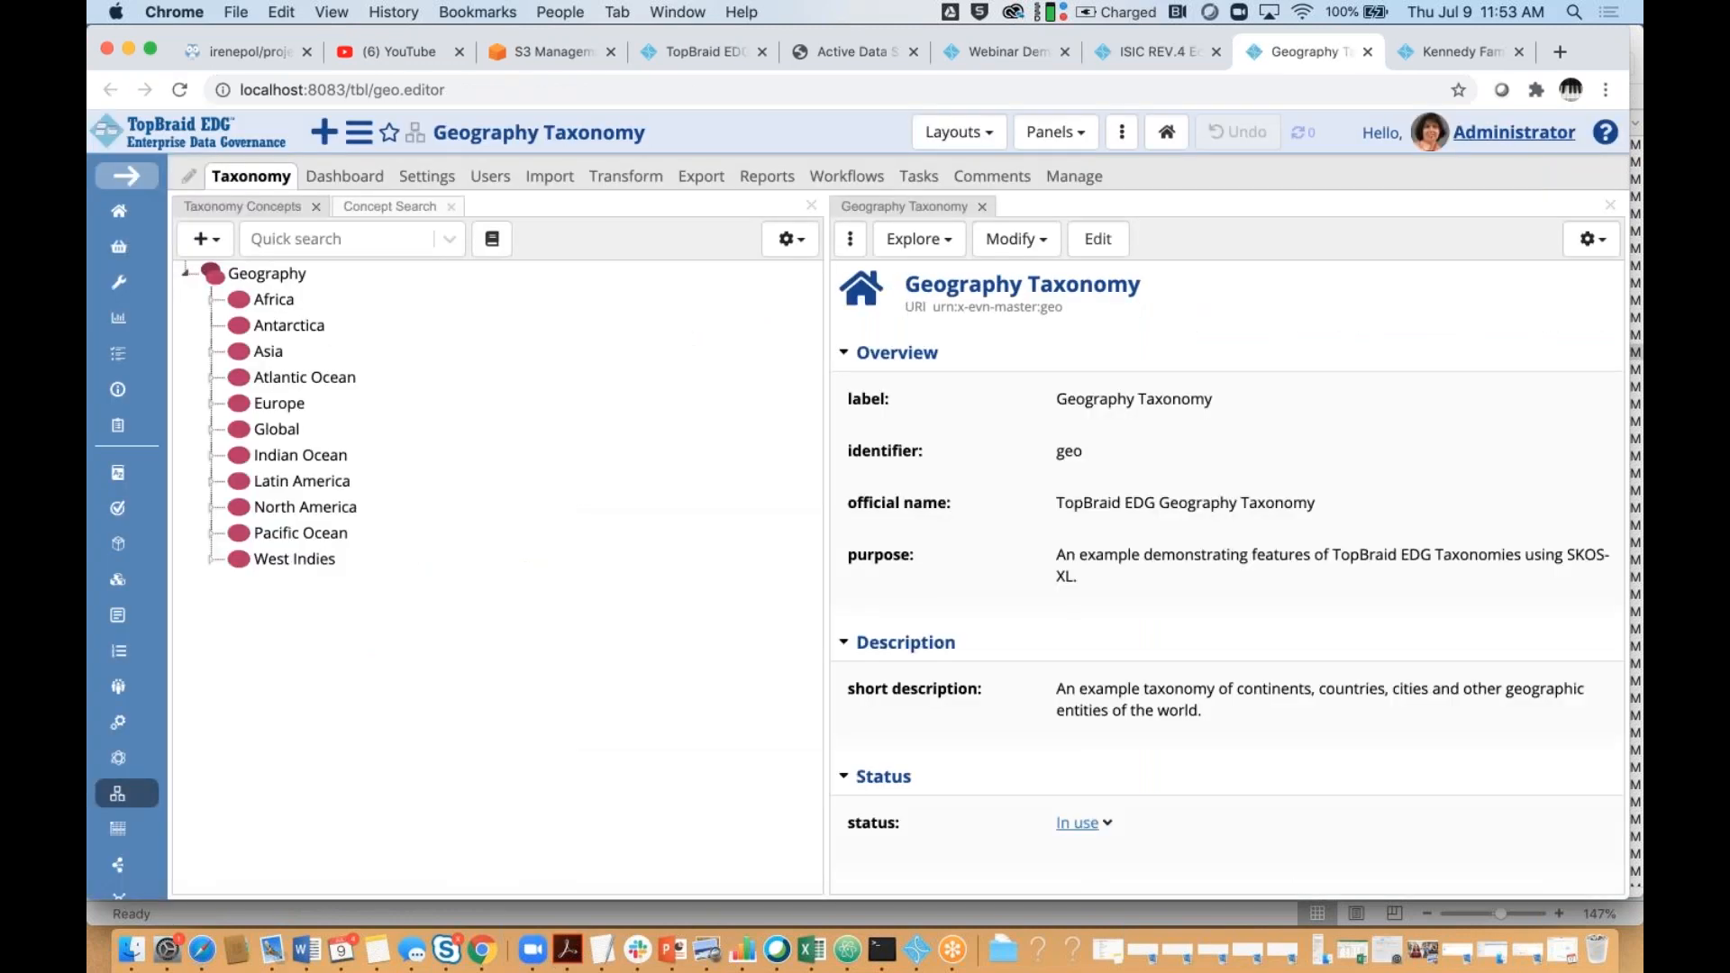
Switch to the SPARQL layout and run the query for concepts with an English label but no Russian one
{"action": "left_click", "coordinate": [991, 146]}
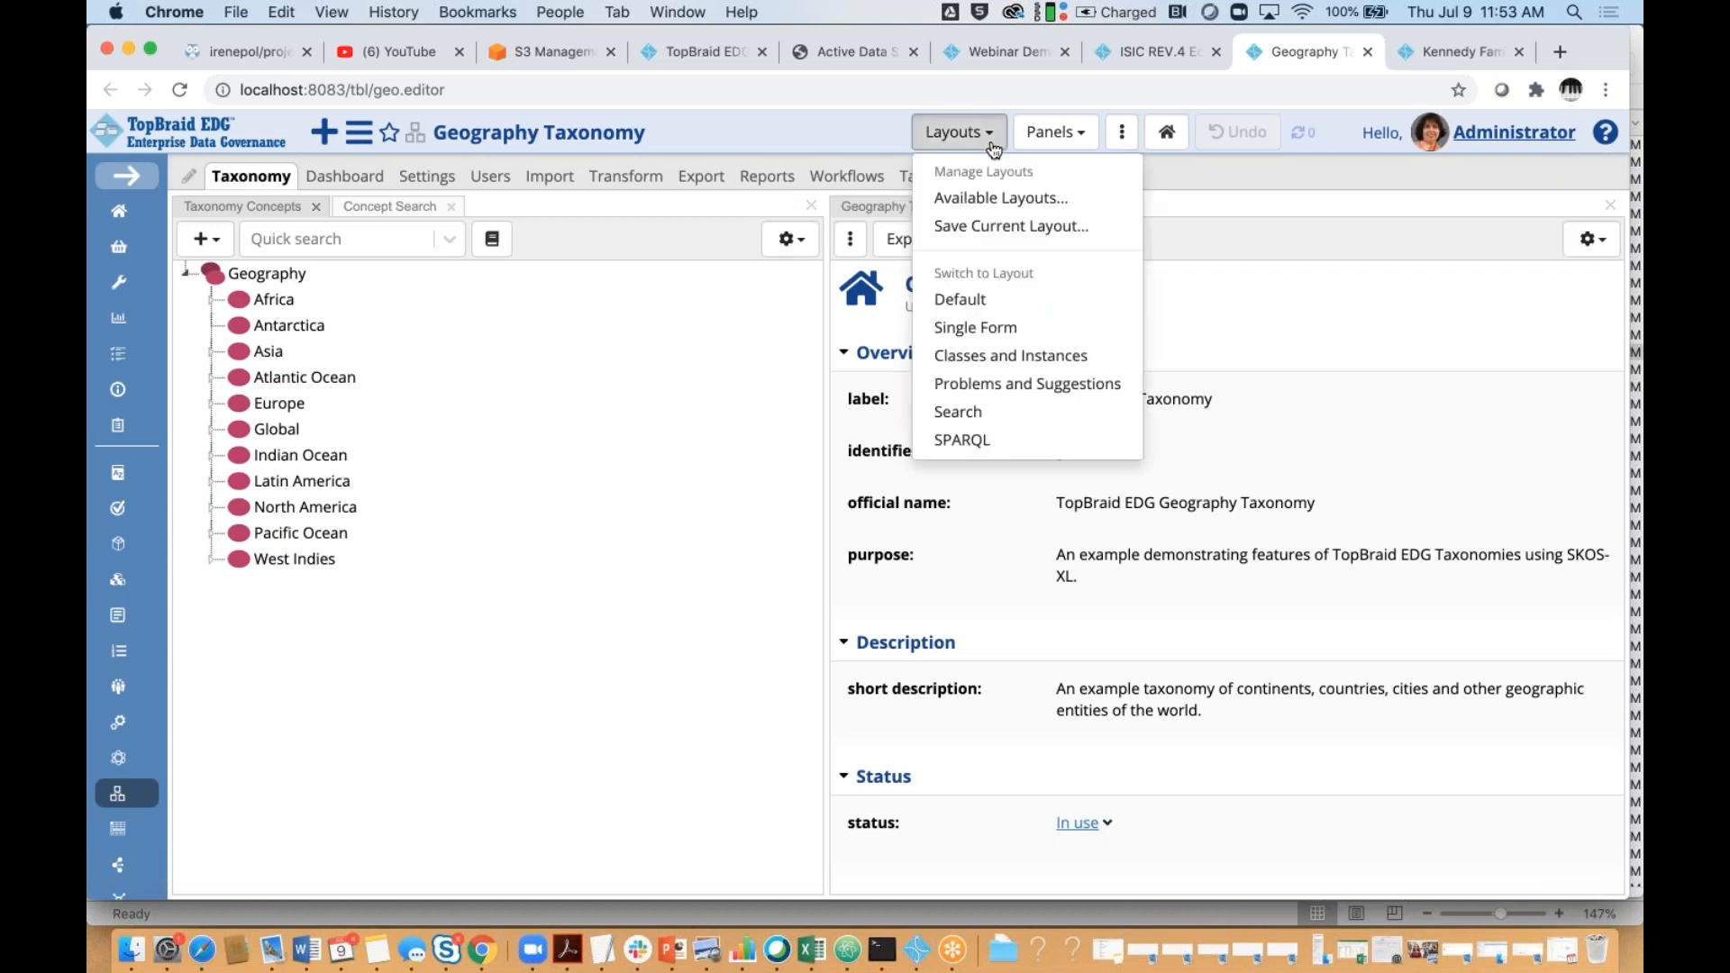
{"action": "left_click", "coordinate": [991, 438]}
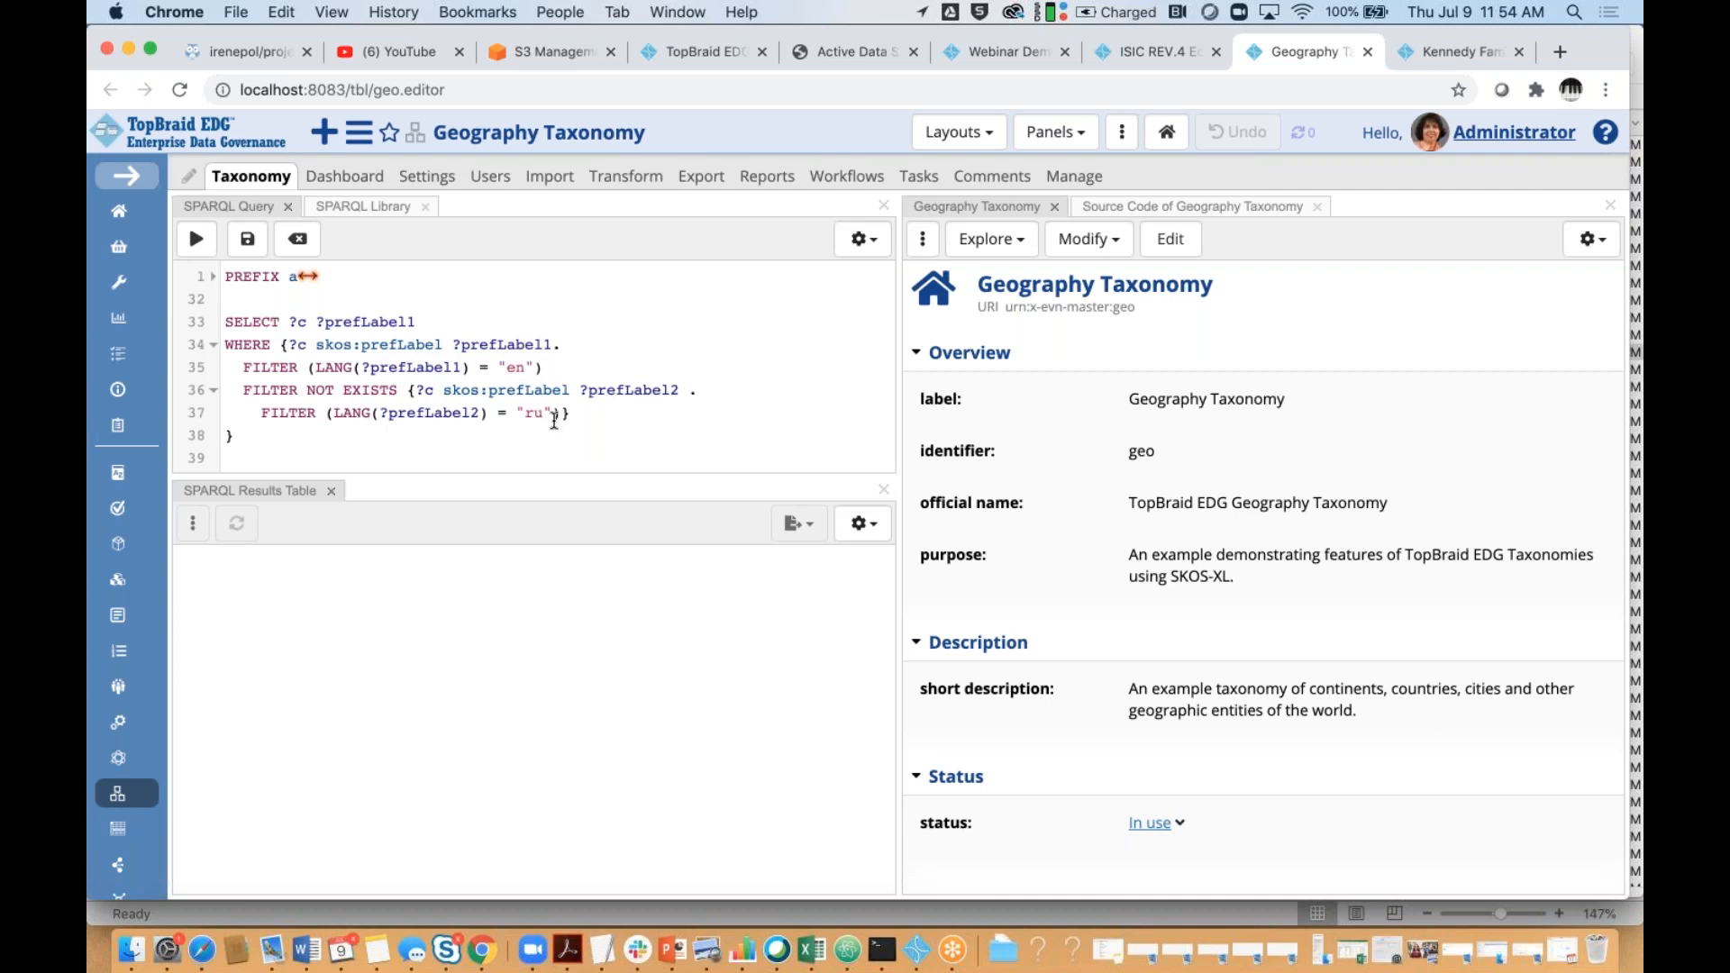
{"action": "left_click", "coordinate": [195, 242]}
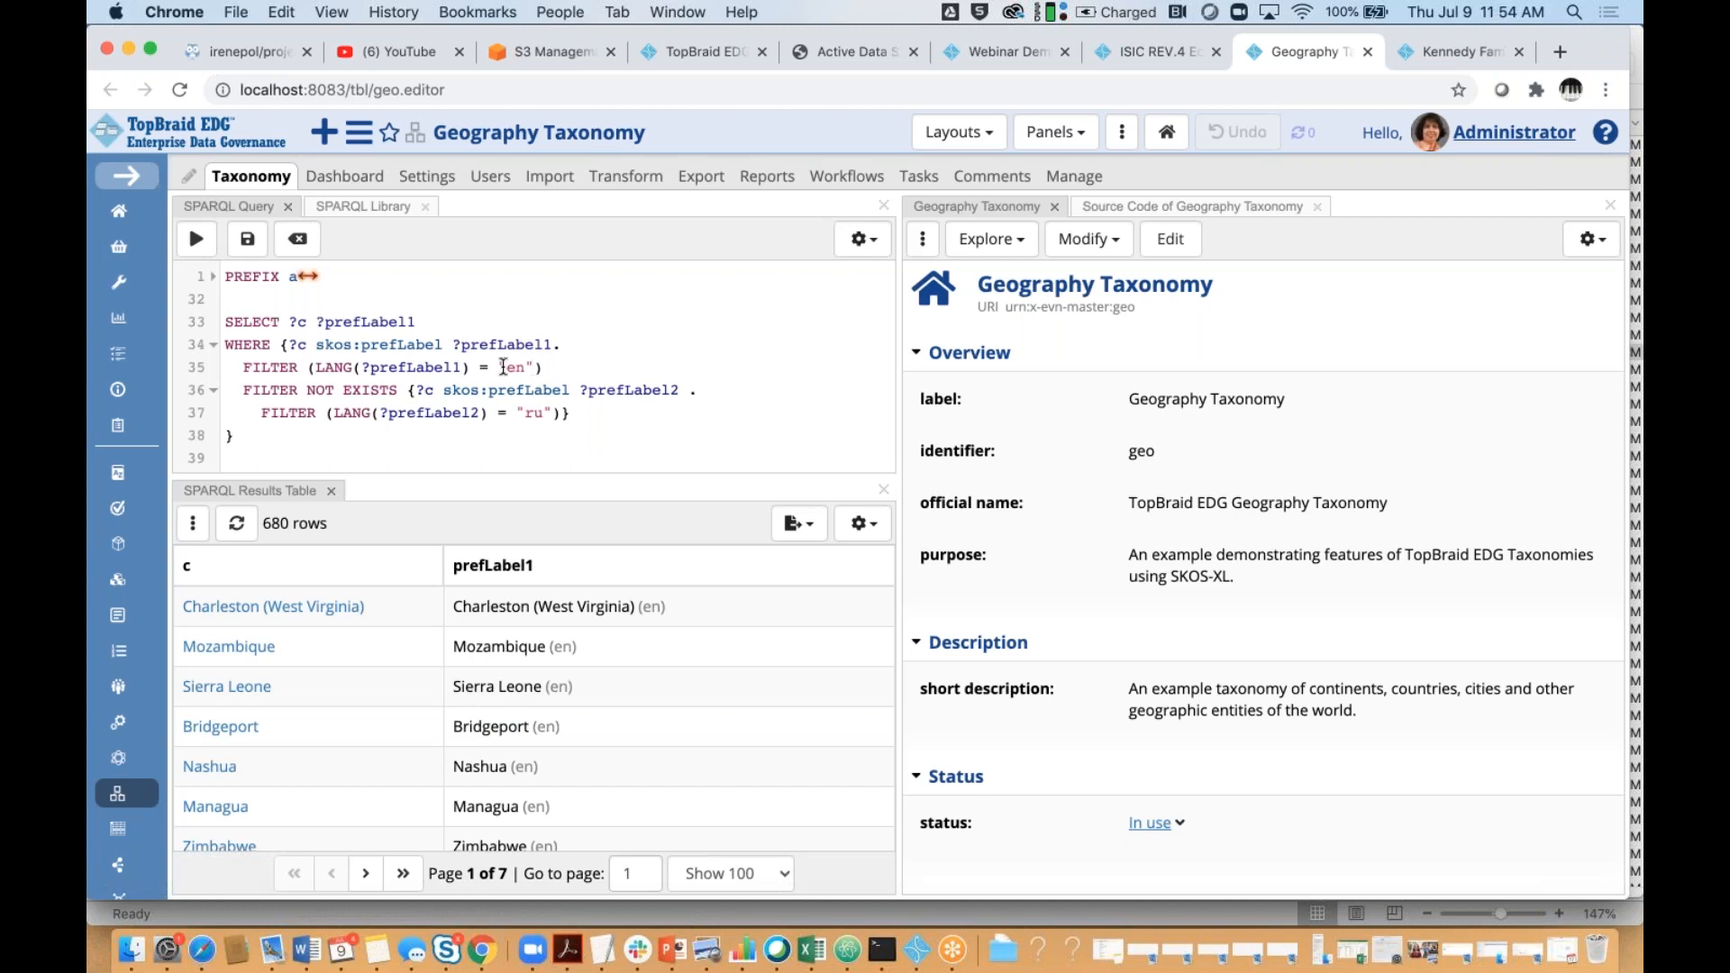
Replace the query's language codes "en" and "ru" with the parameters $language1 and $language2
{"action": "left_click_drag", "start_coordinate": [498, 363], "coordinate": [532, 365]}
{"action": "type", "text": "$language"}
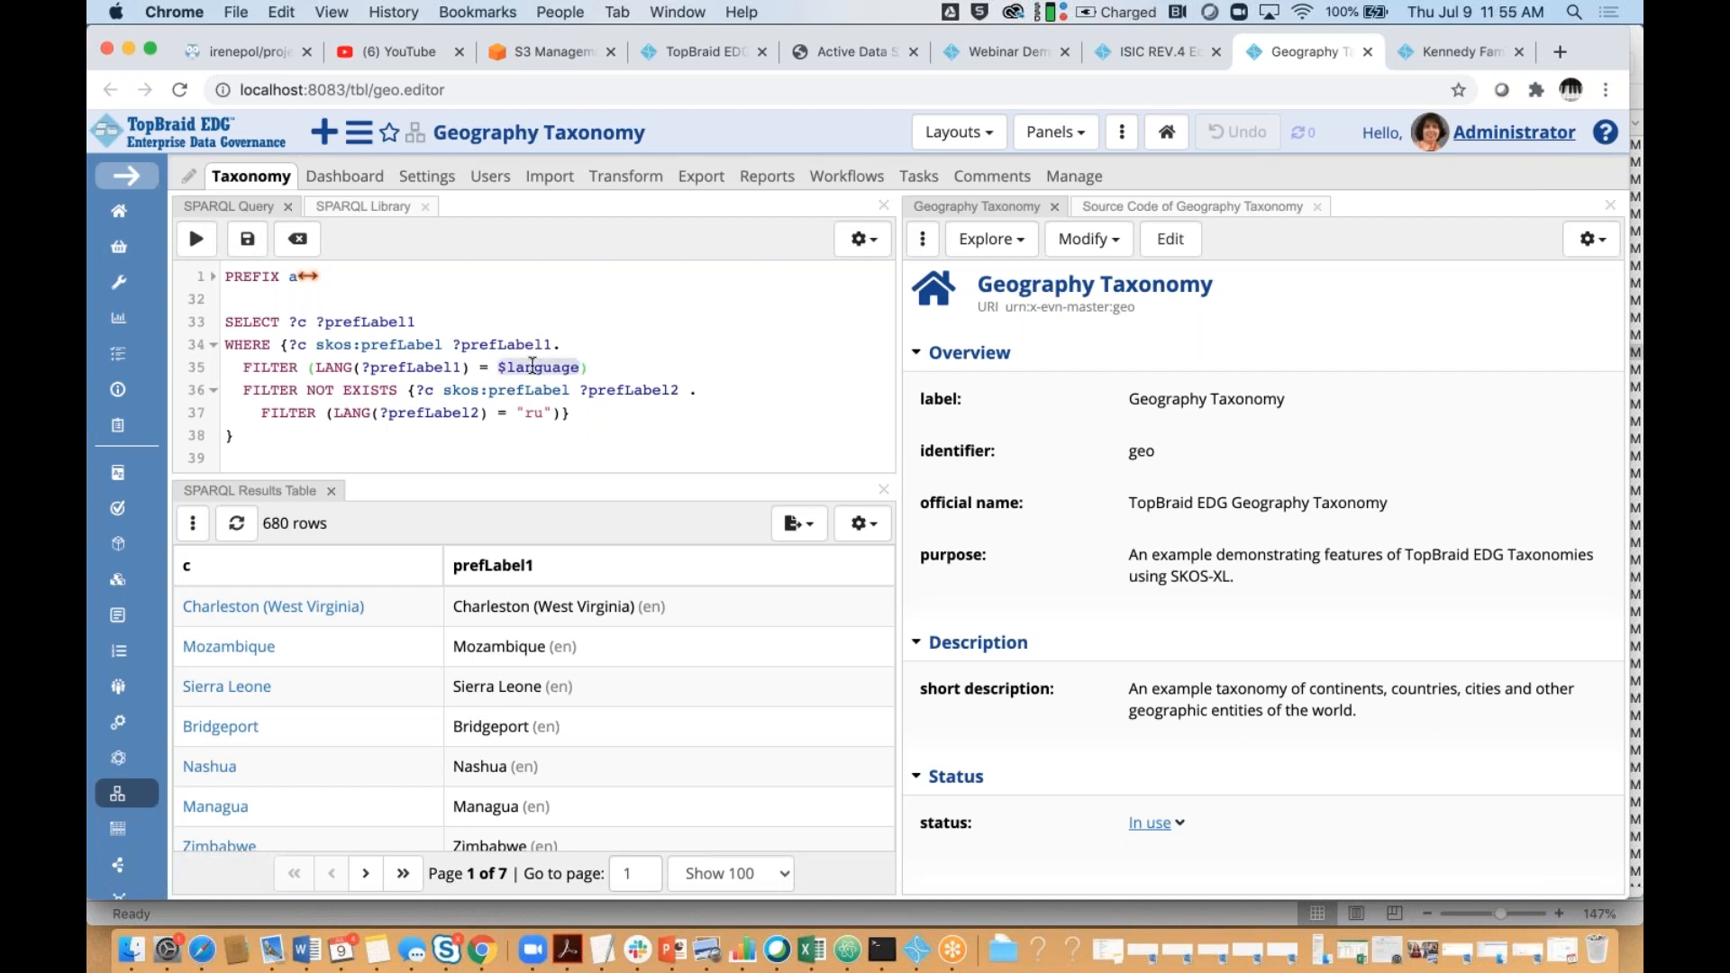
{"action": "type", "text": "1"}
{"action": "left_click_drag", "start_coordinate": [515, 412], "coordinate": [549, 412]}
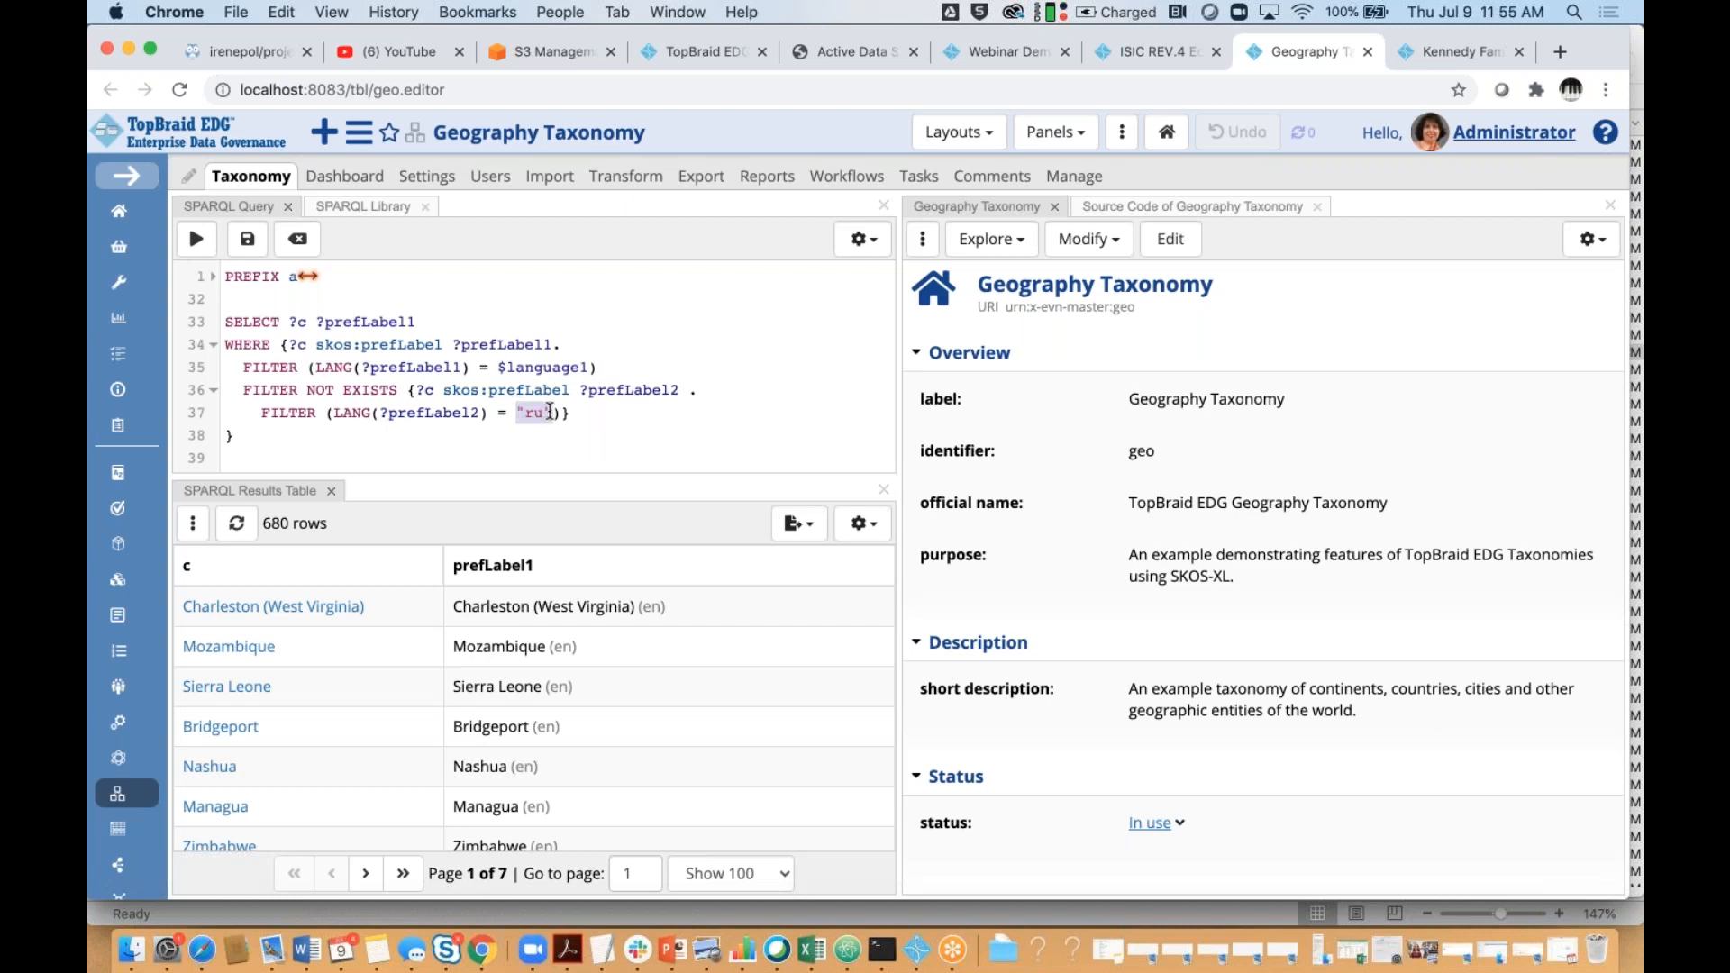
{"action": "type", "text": "$langu"}
{"action": "type", "text": "age2"}
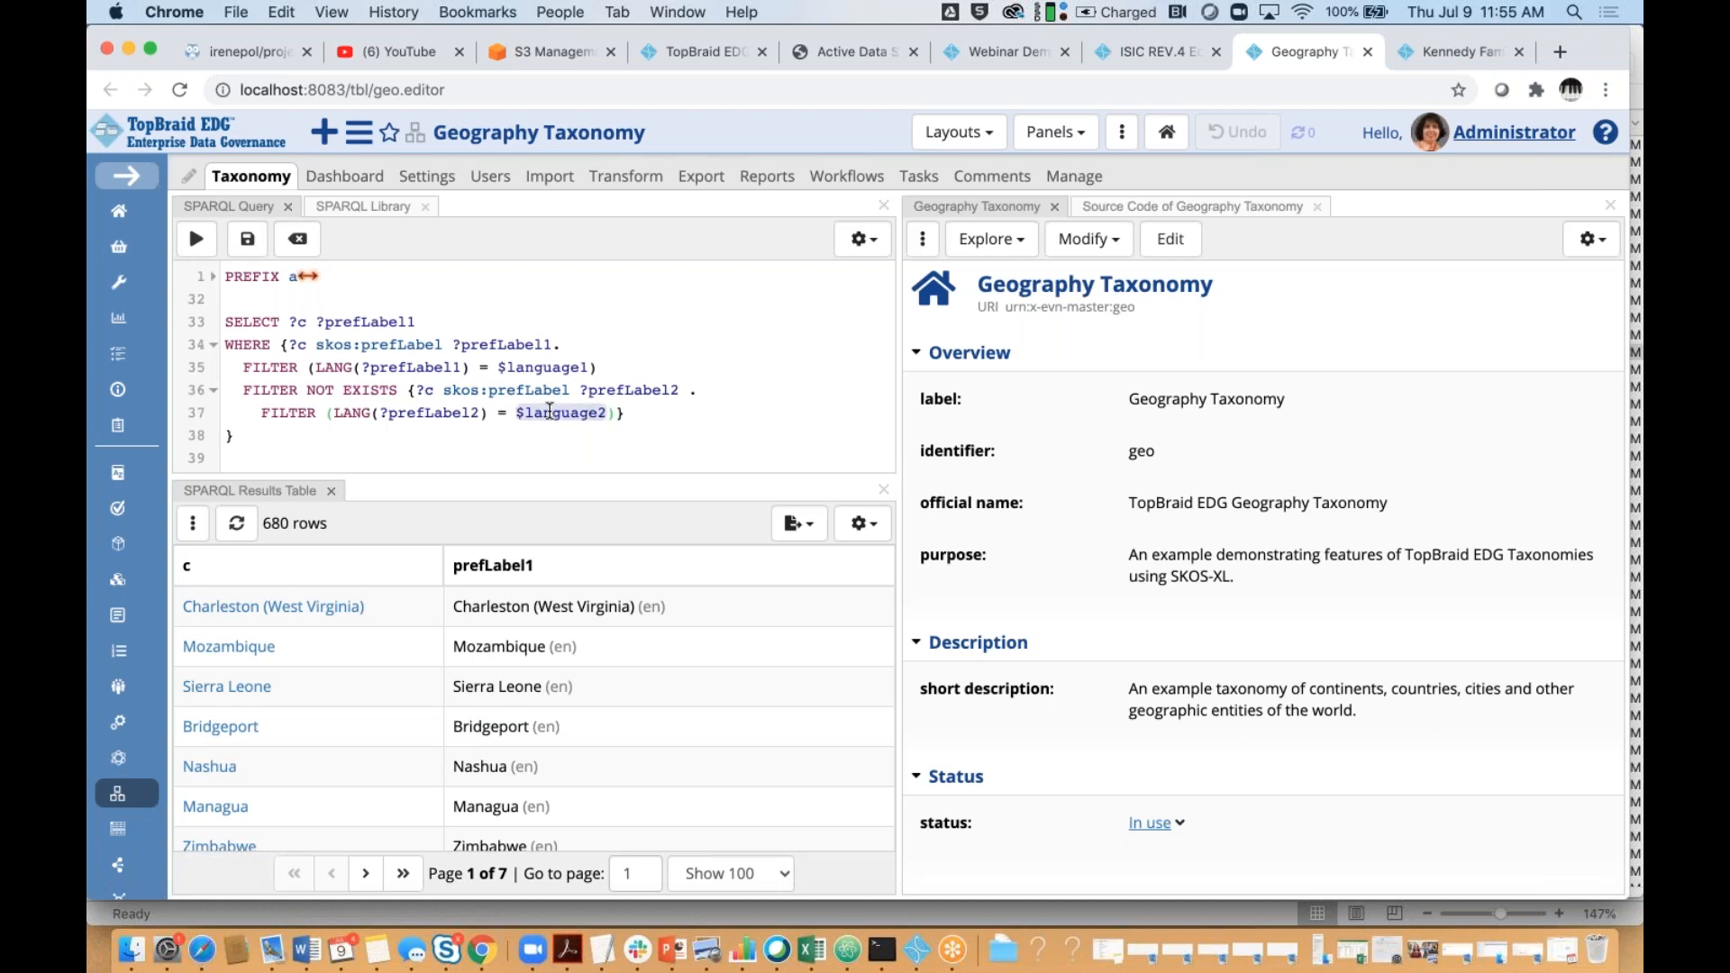
Save the query to the SPARQL library as "Webinar Translation Example" with string type for both the language1 and language2 parameters
{"action": "left_click", "coordinate": [248, 248]}
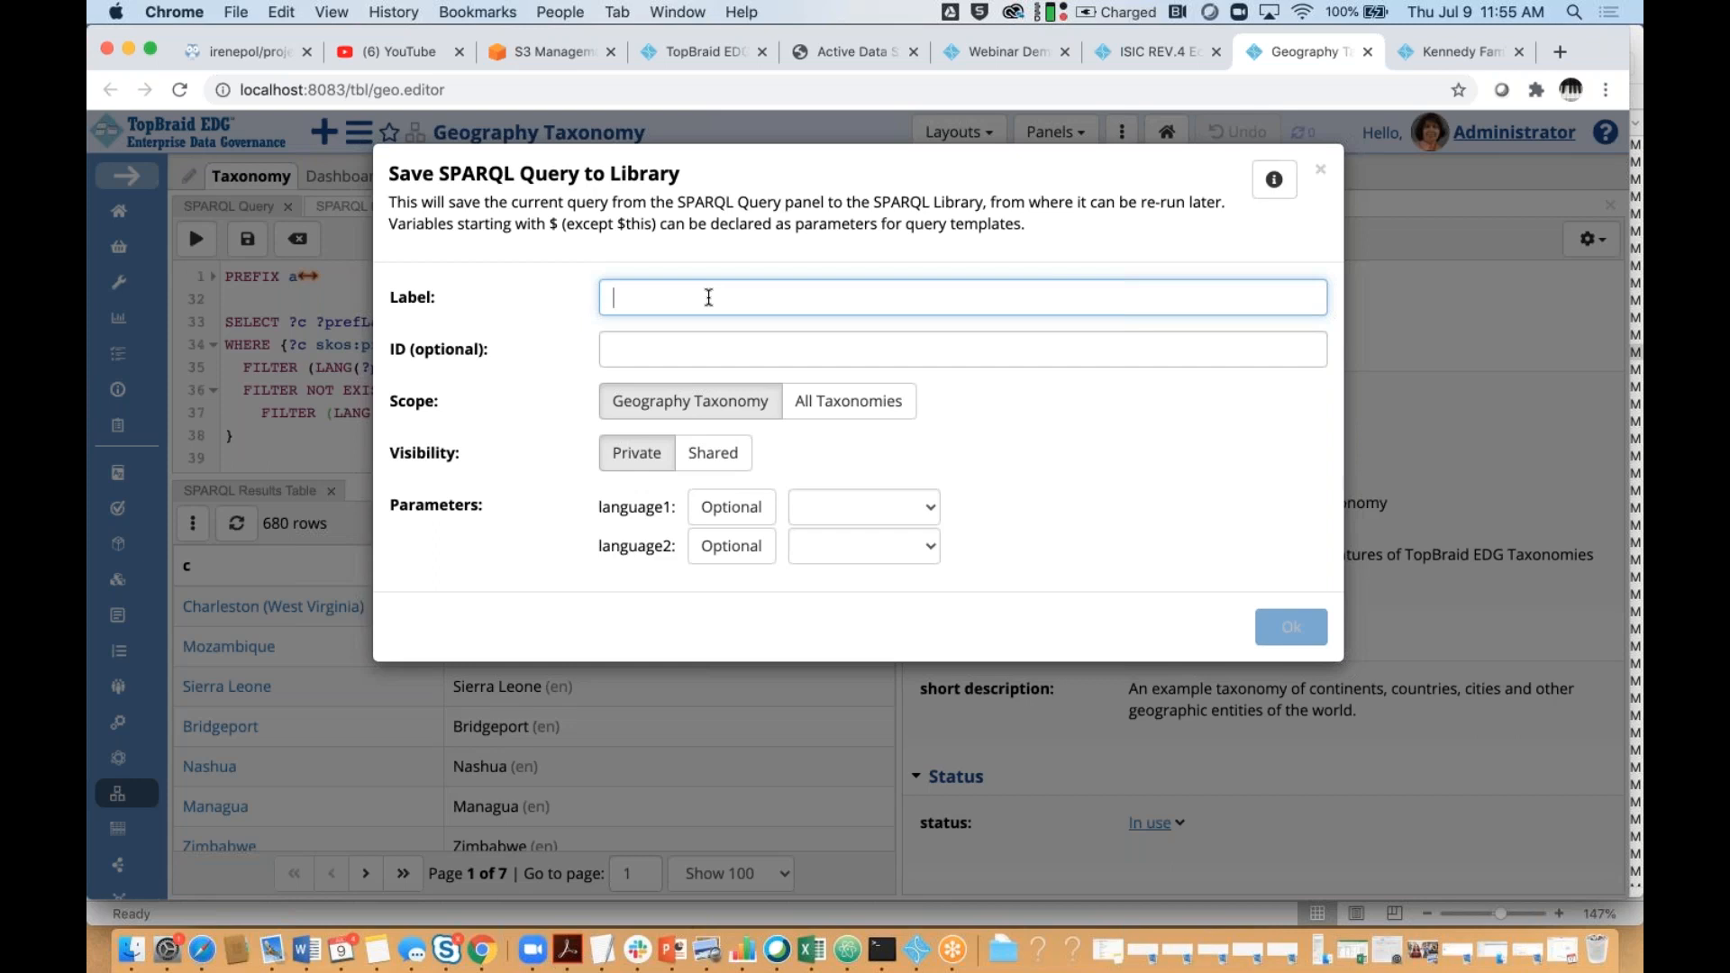
{"action": "type", "text": "Web"}
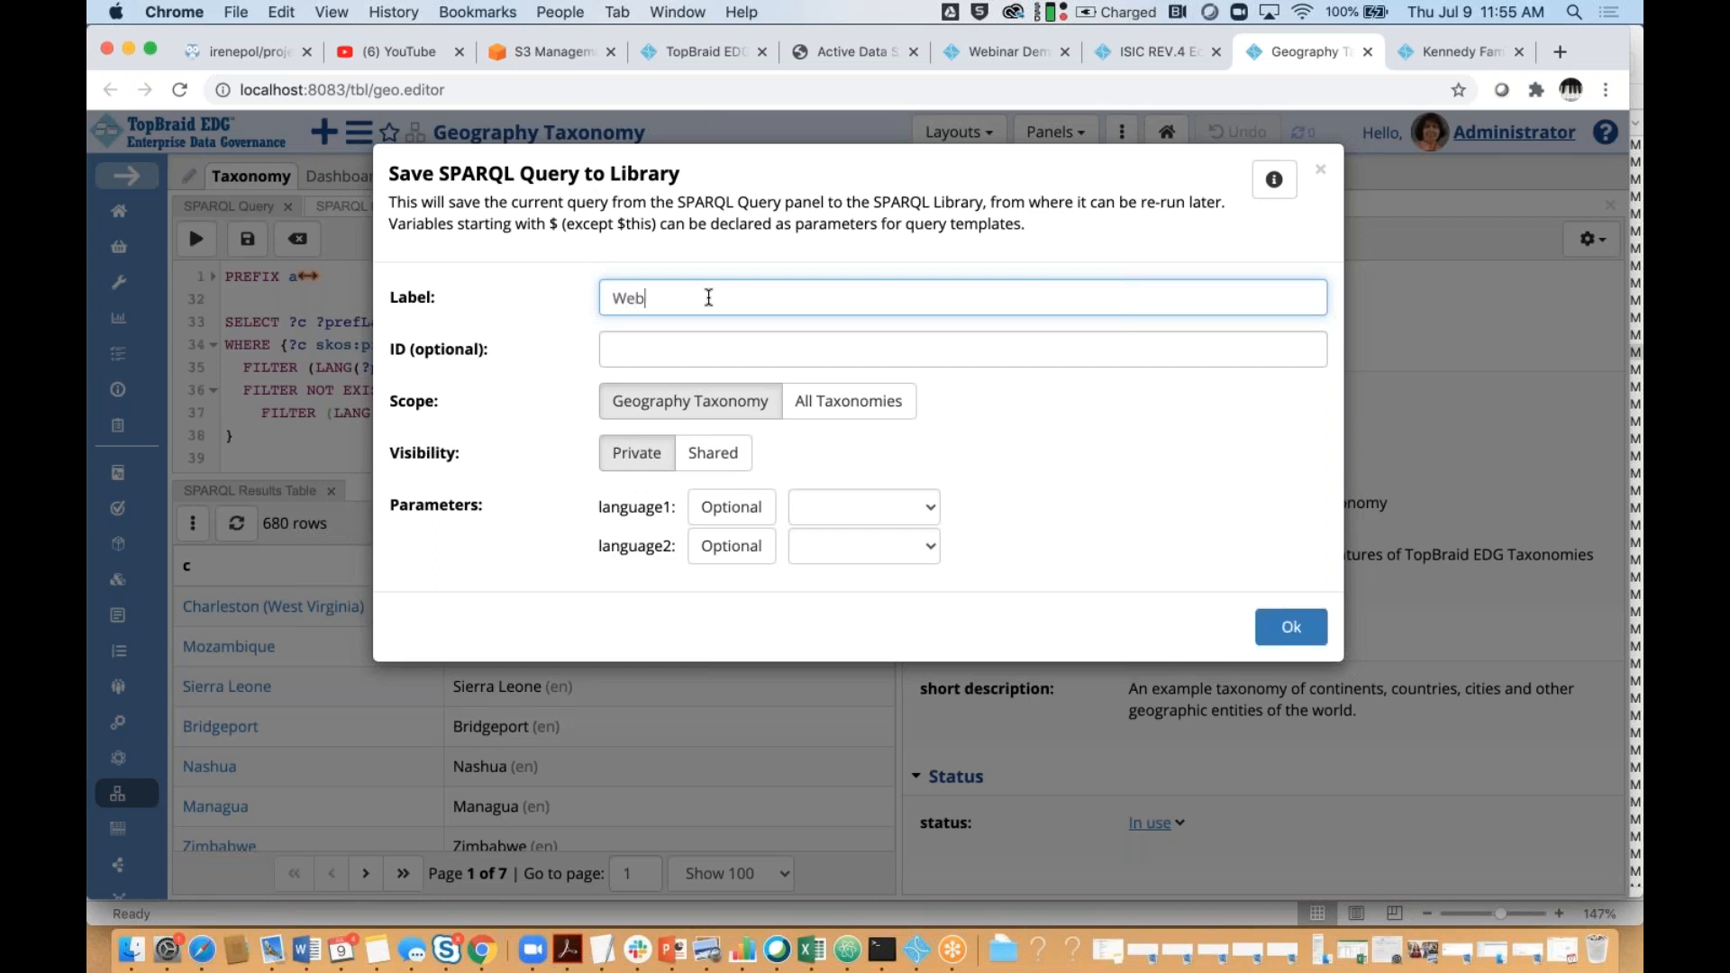
{"action": "type", "text": "inar Translation Example"}
{"action": "left_click", "coordinate": [934, 509]}
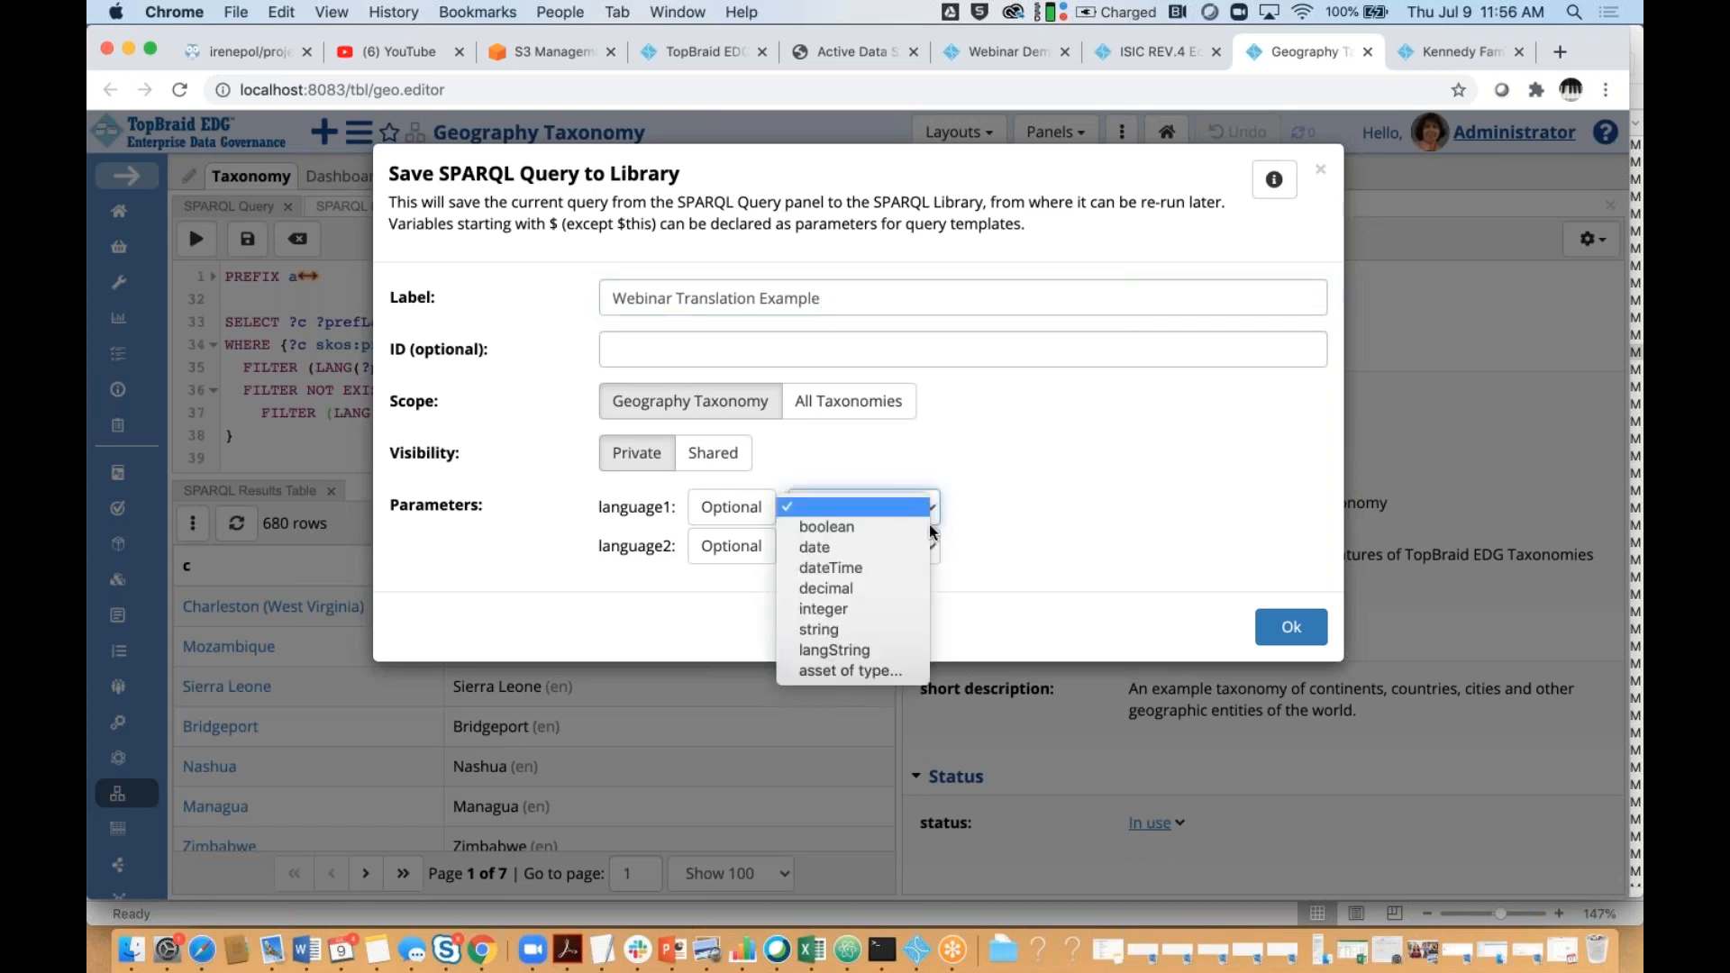
{"action": "left_click", "coordinate": [907, 630]}
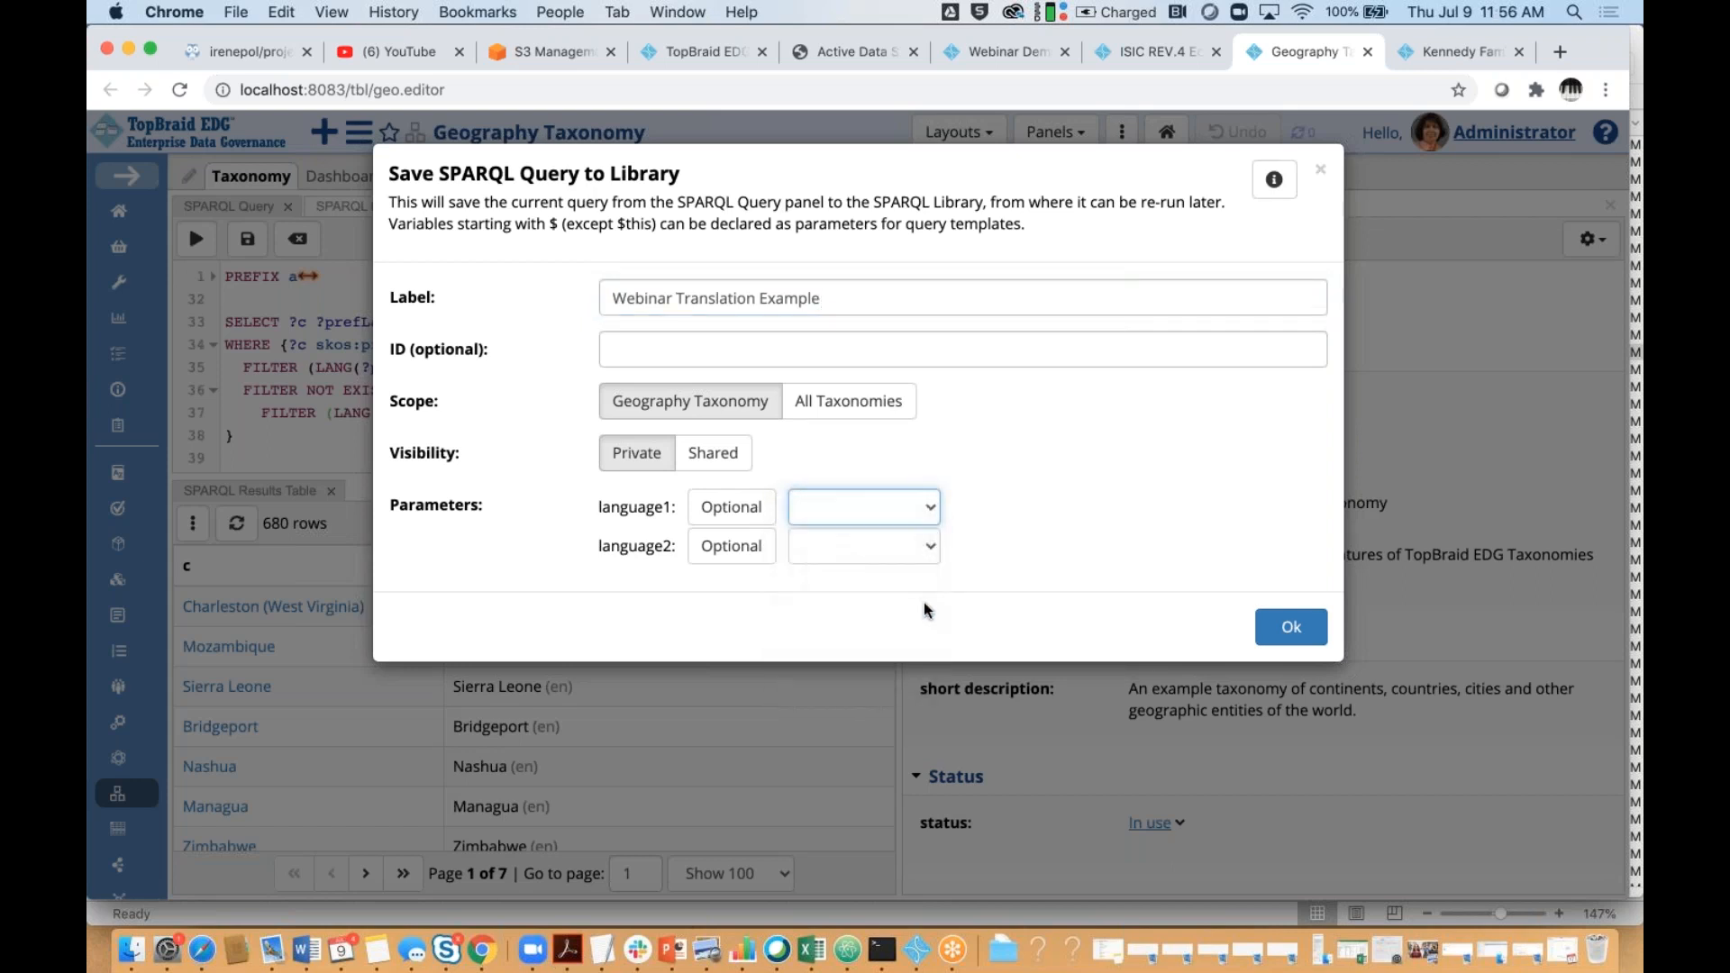
{"action": "left_click", "coordinate": [932, 549]}
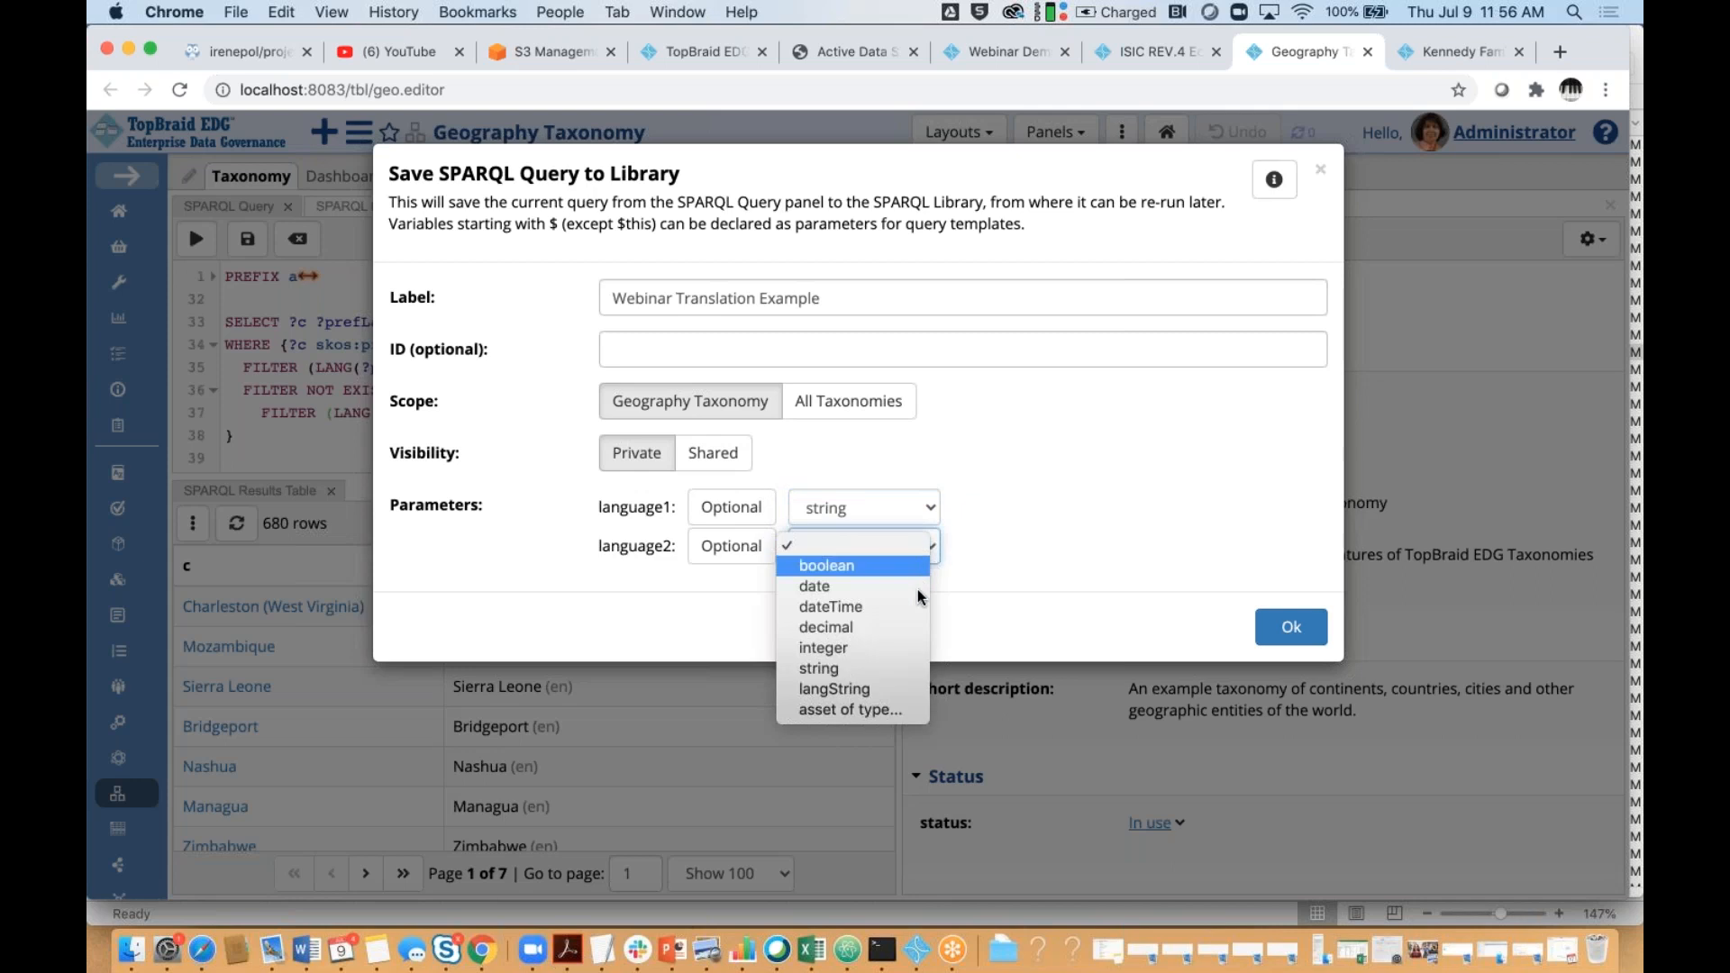
{"action": "left_click", "coordinate": [908, 668]}
{"action": "left_click", "coordinate": [1292, 629]}
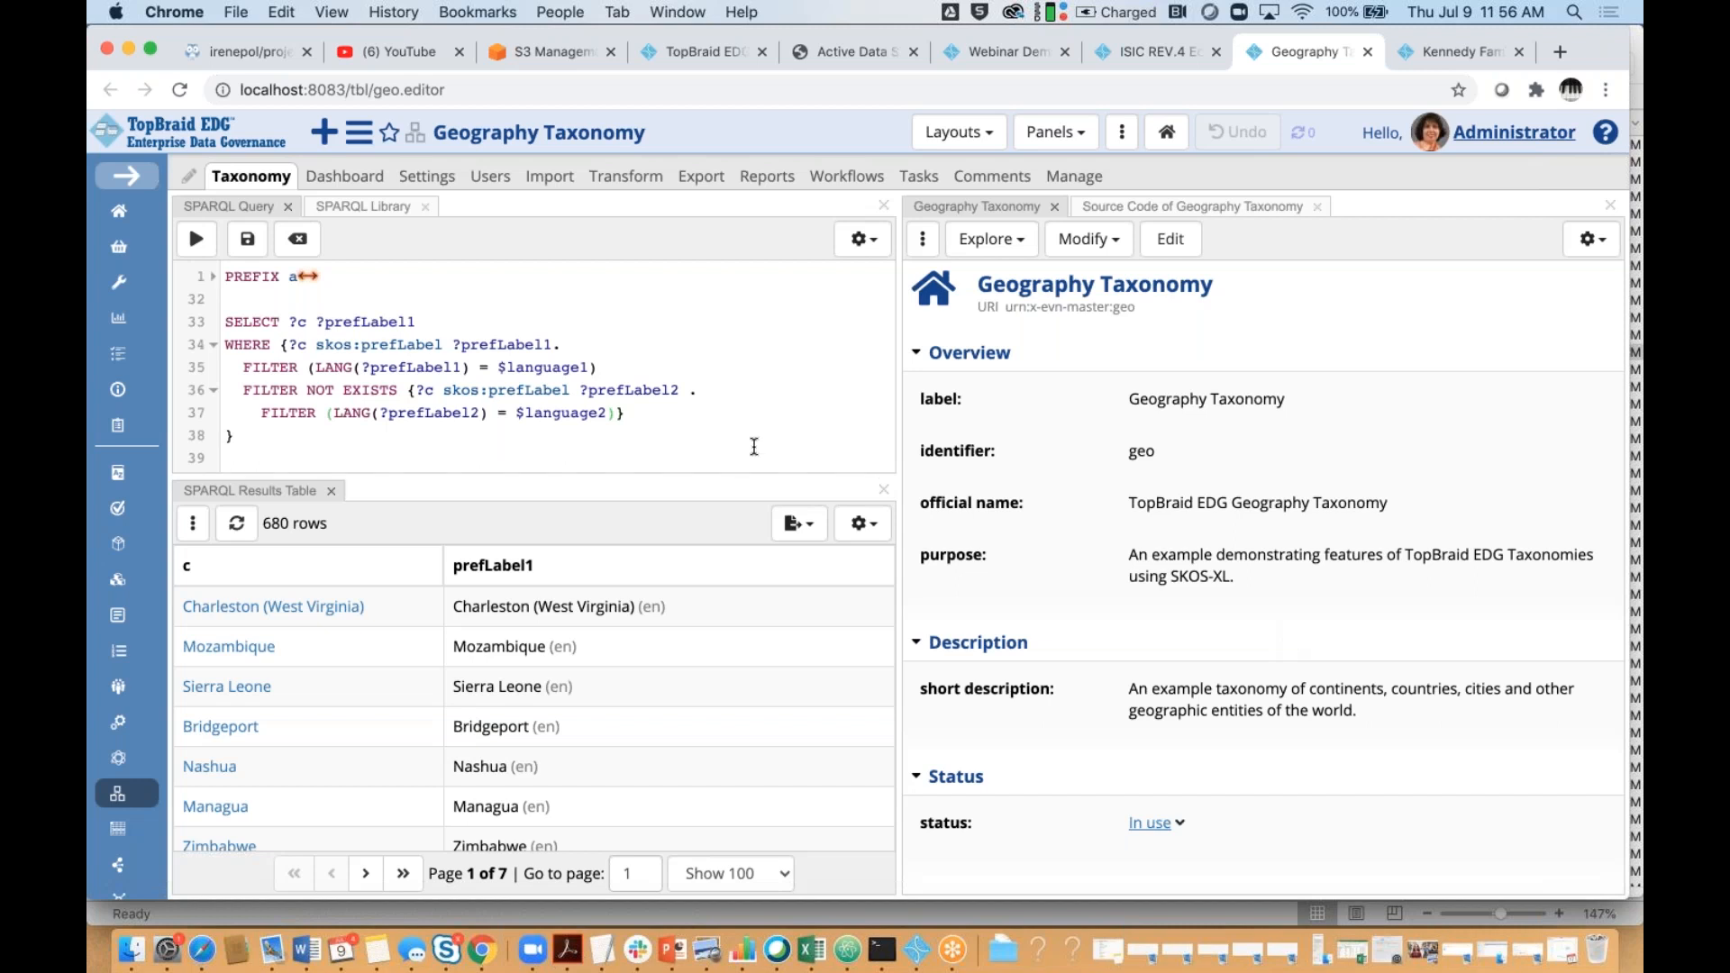
Run the library query Webinar Translation Example with language1 en and language2 de, then load its code back into the query editor
{"action": "left_click", "coordinate": [334, 208]}
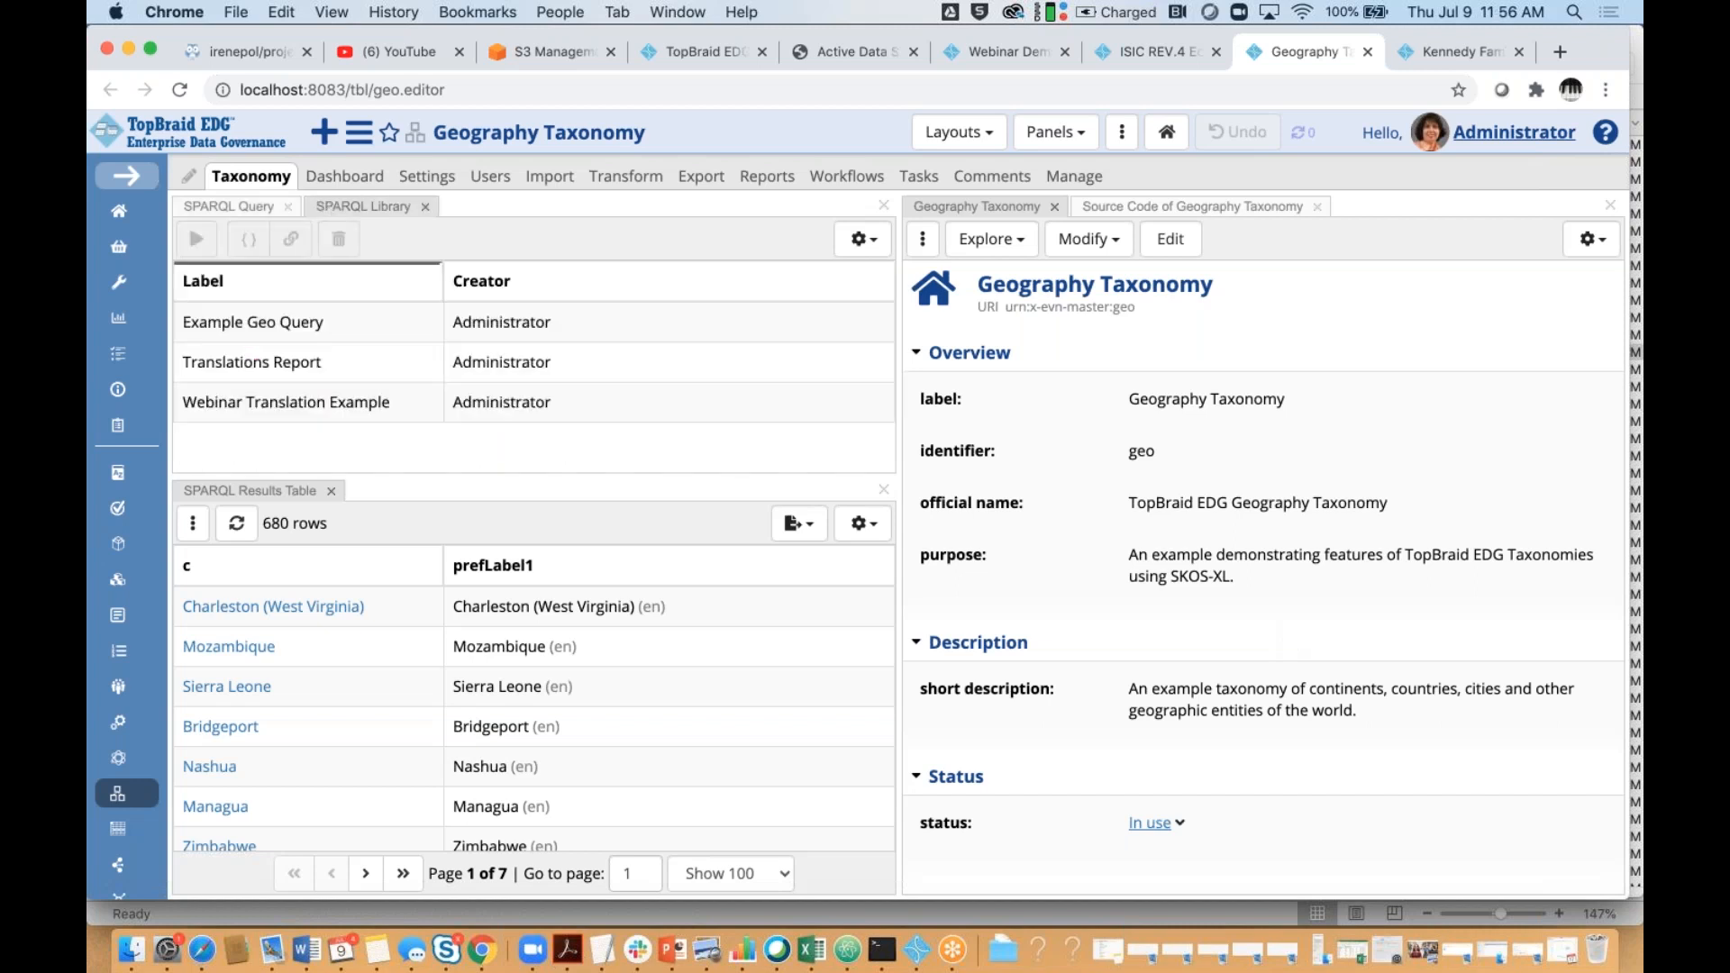
{"action": "left_click", "coordinate": [315, 397]}
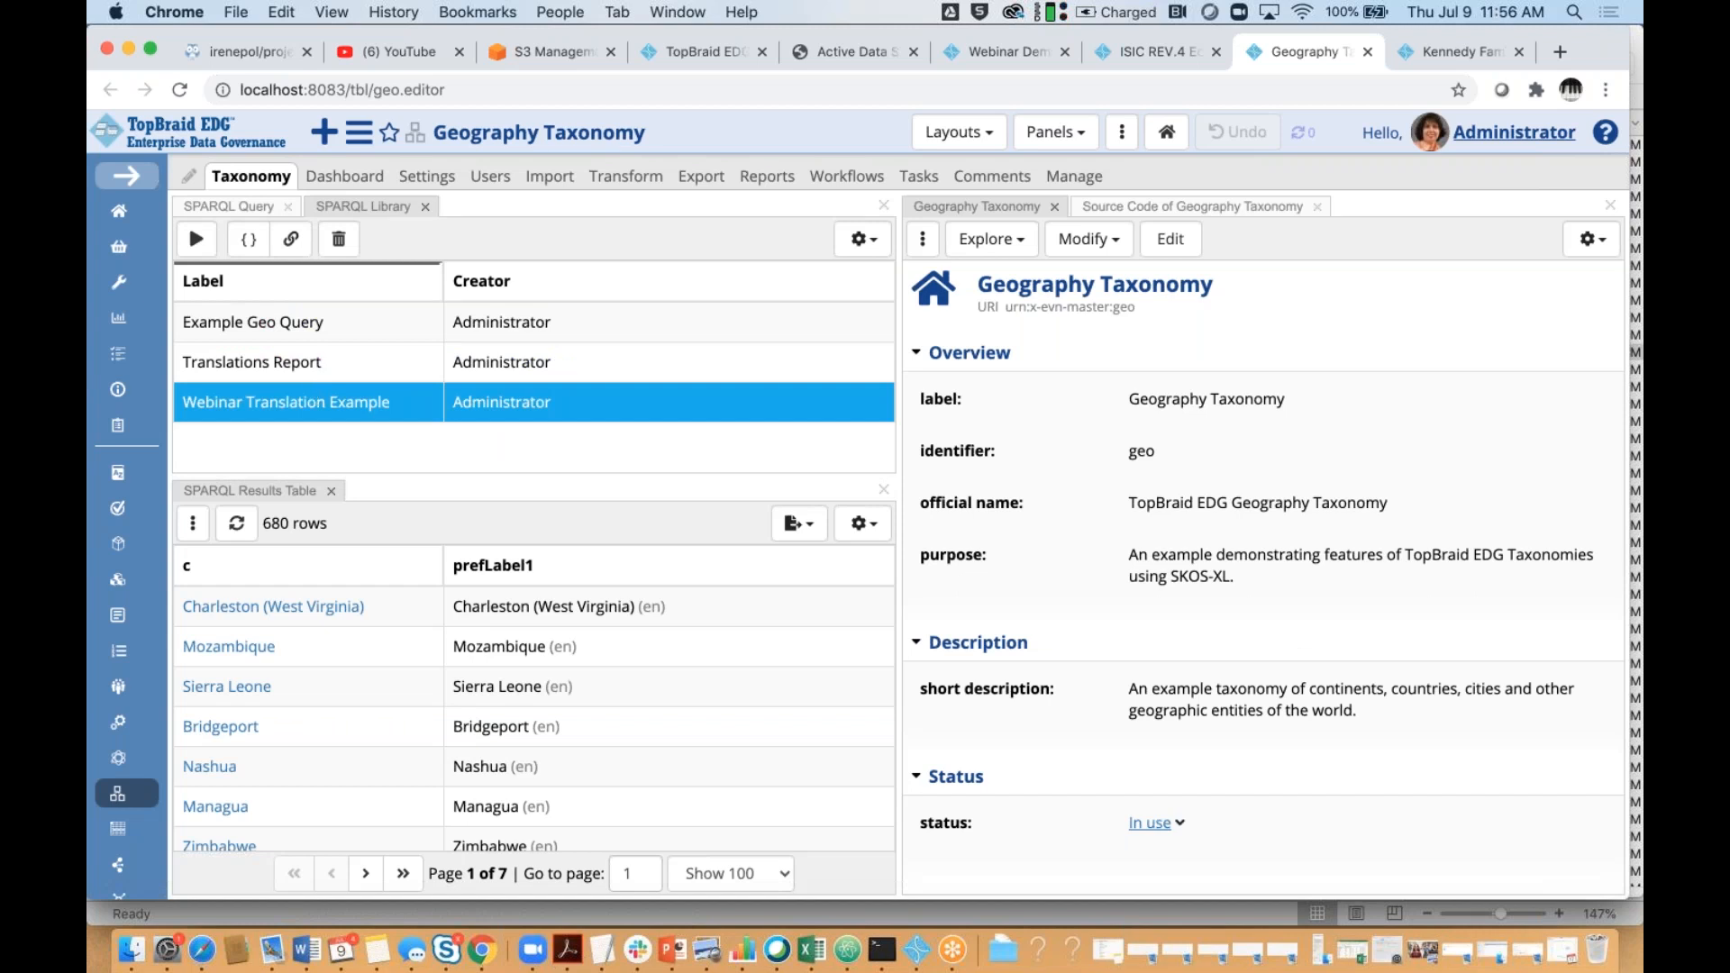
{"action": "left_click", "coordinate": [195, 241]}
{"action": "left_click", "coordinate": [641, 266]}
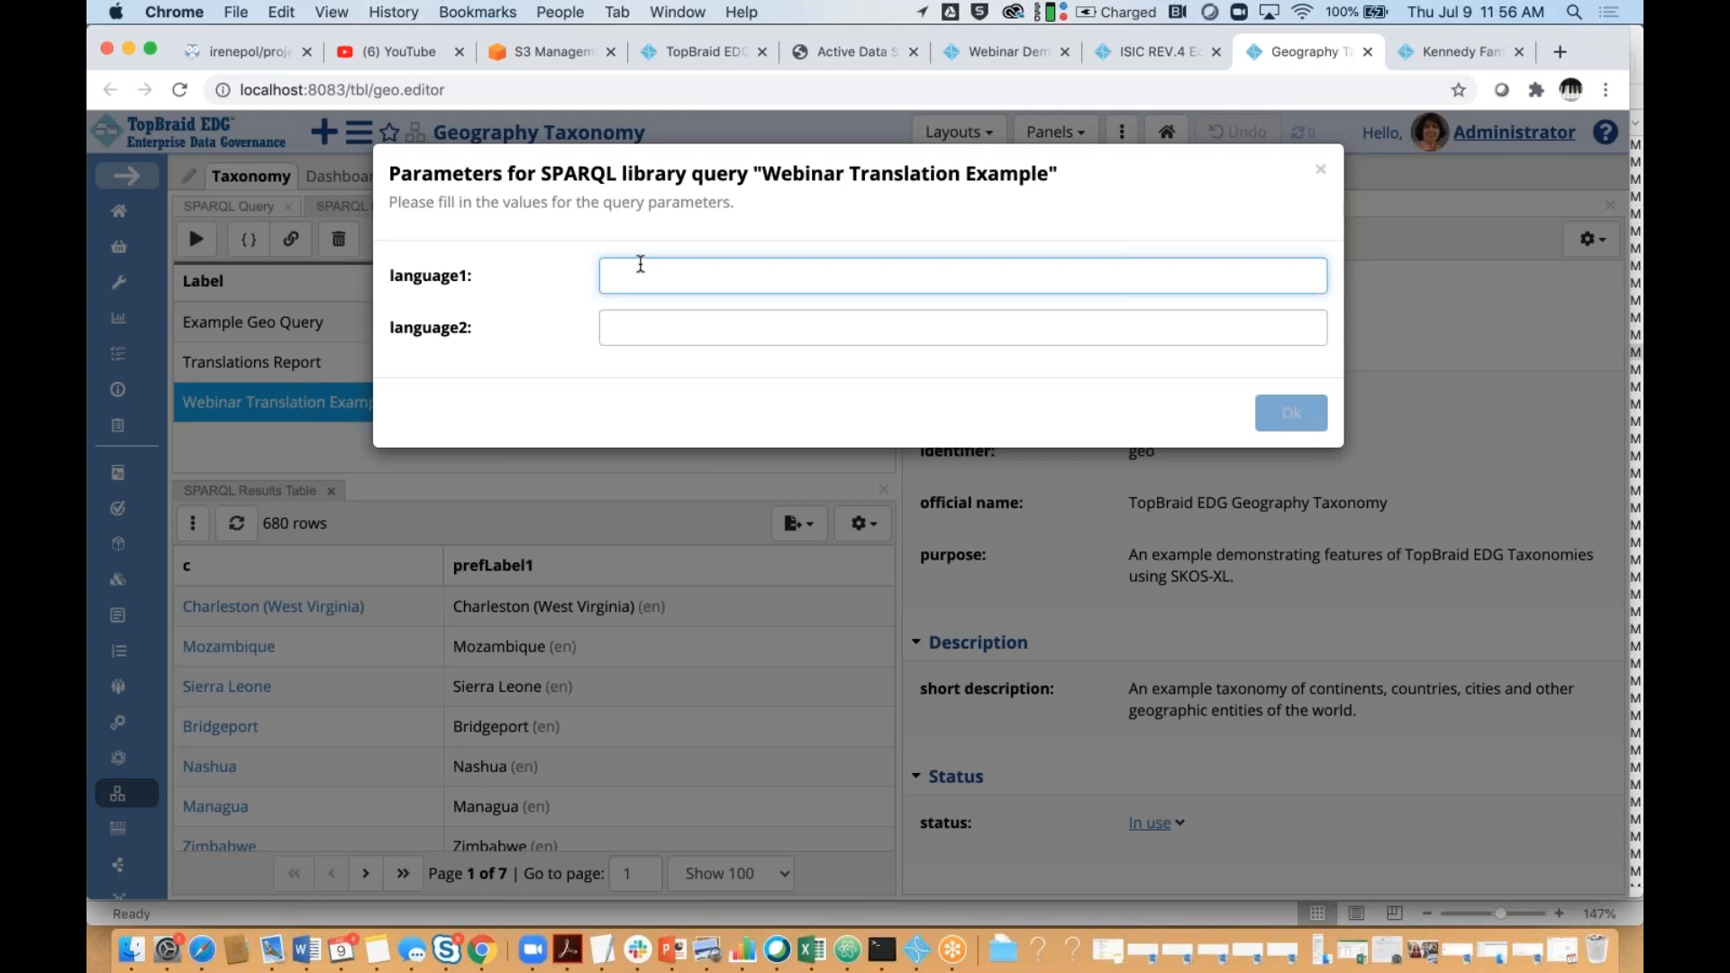
{"action": "type", "text": "en"}
{"action": "left_click", "coordinate": [667, 323]}
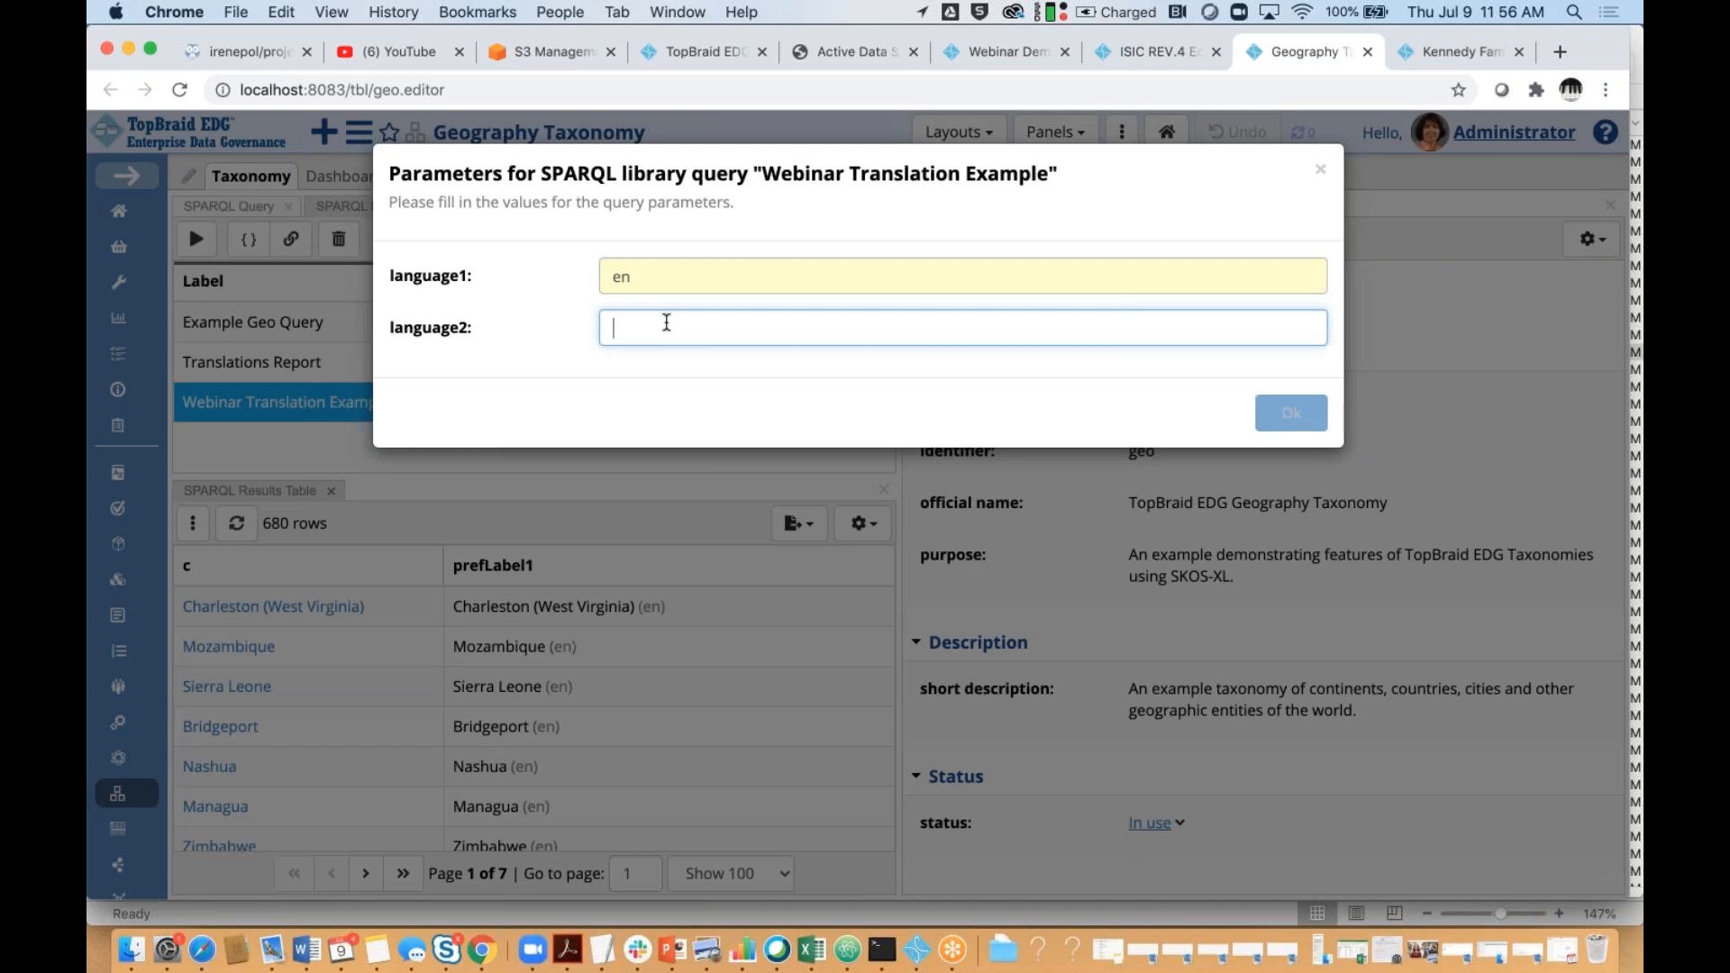
{"action": "type", "text": "de"}
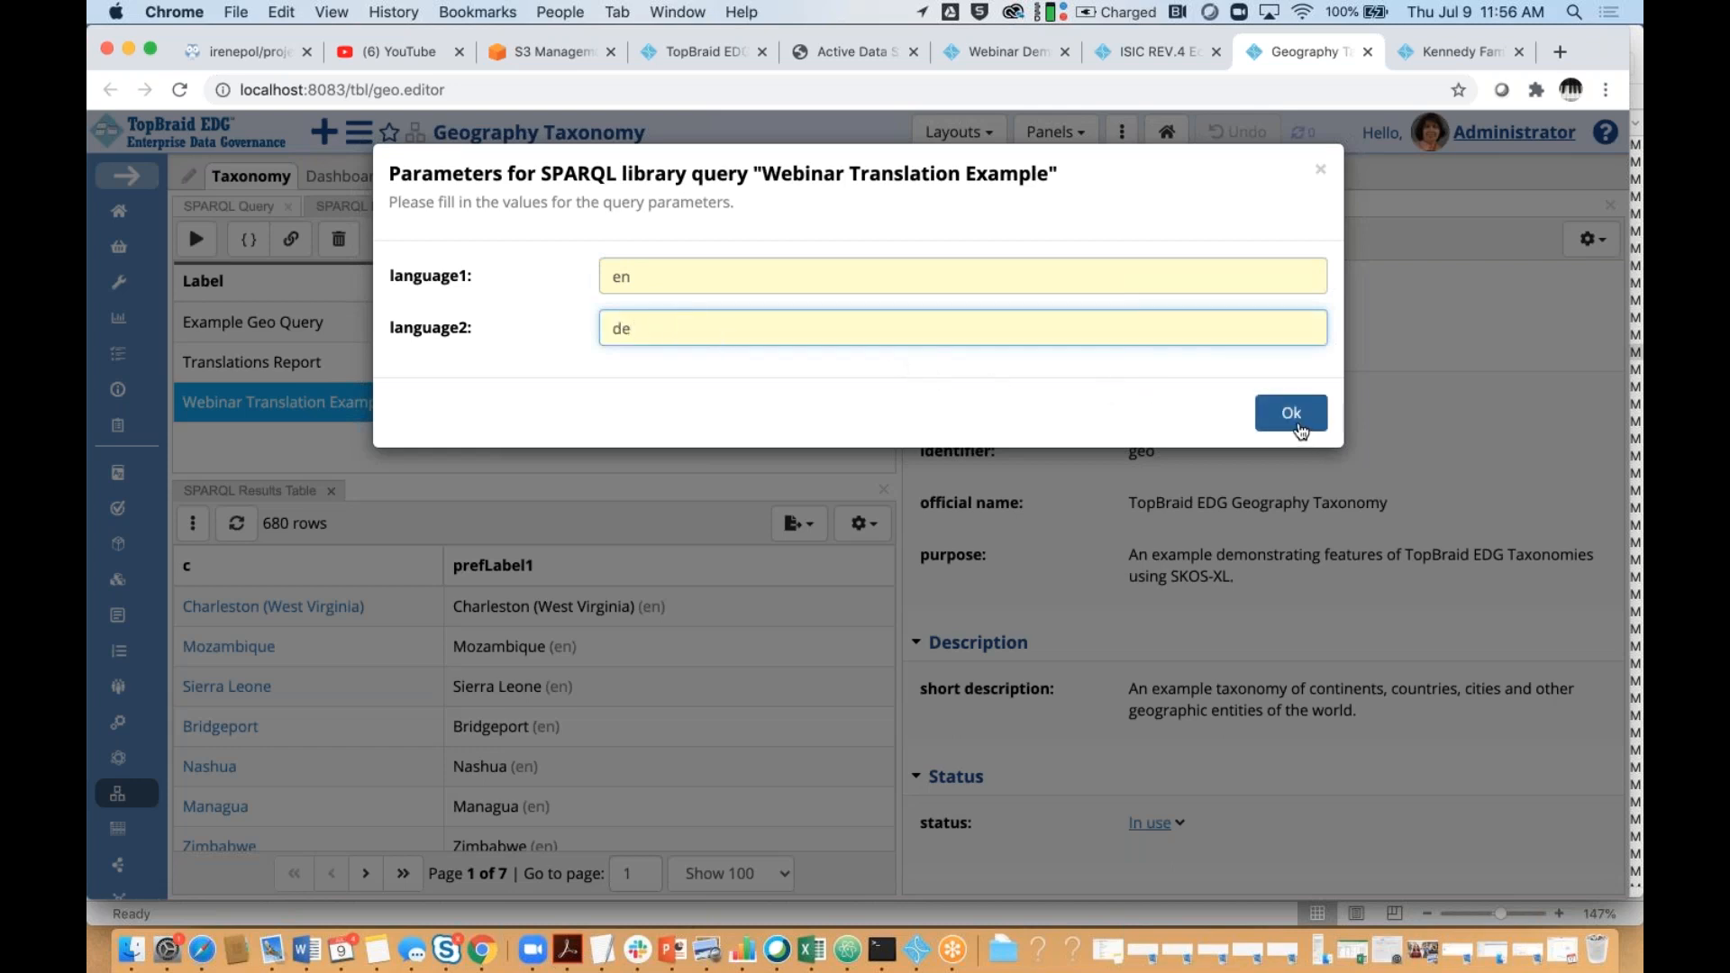
{"action": "left_click", "coordinate": [1292, 414]}
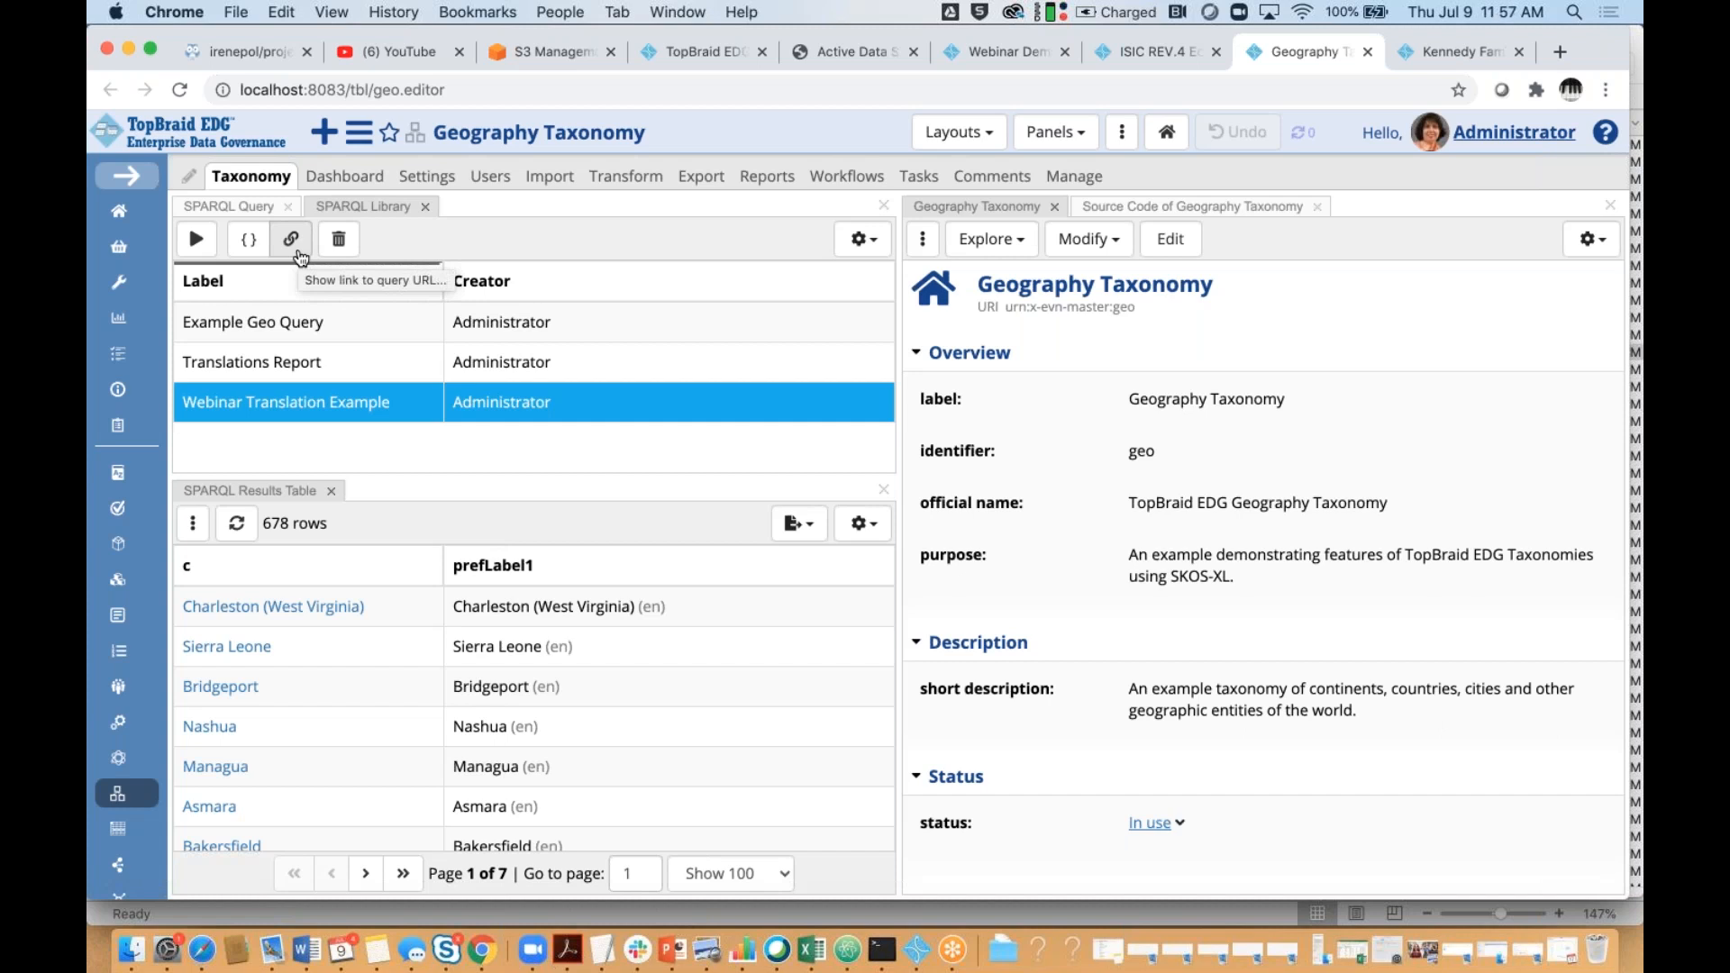
{"action": "left_click", "coordinate": [248, 245]}
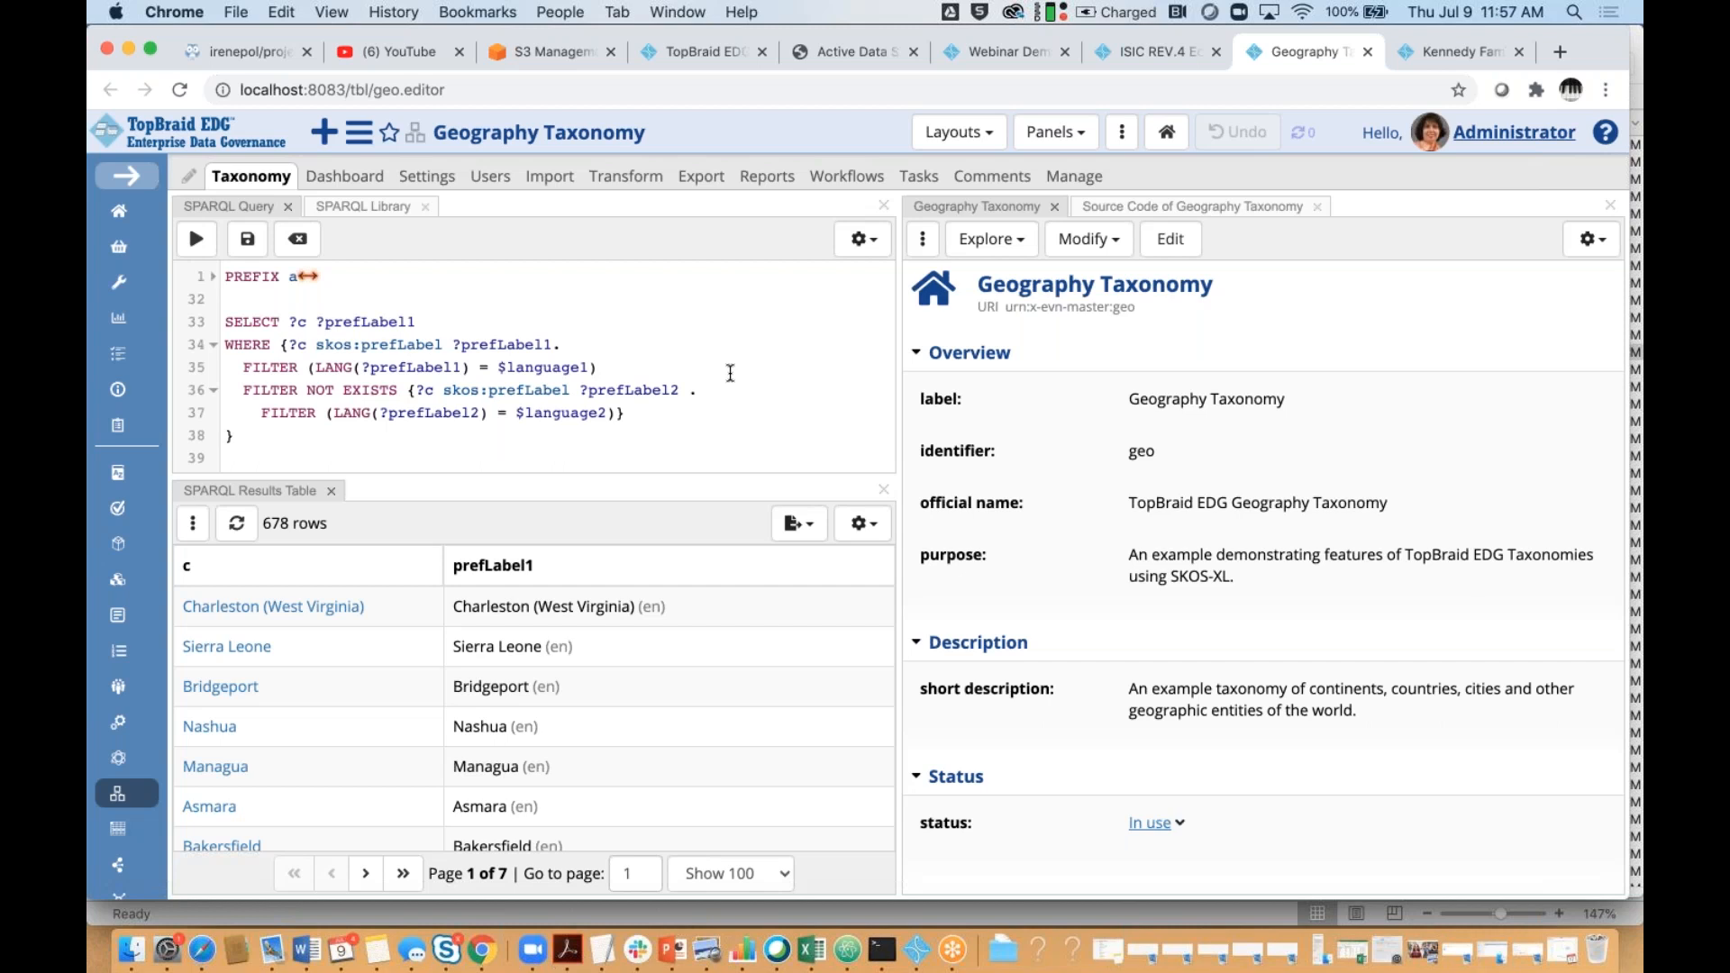
Examine the taxonomy's management settings, including the GeoSPARQL option and spatial index
{"action": "left_click", "coordinate": [1083, 179]}
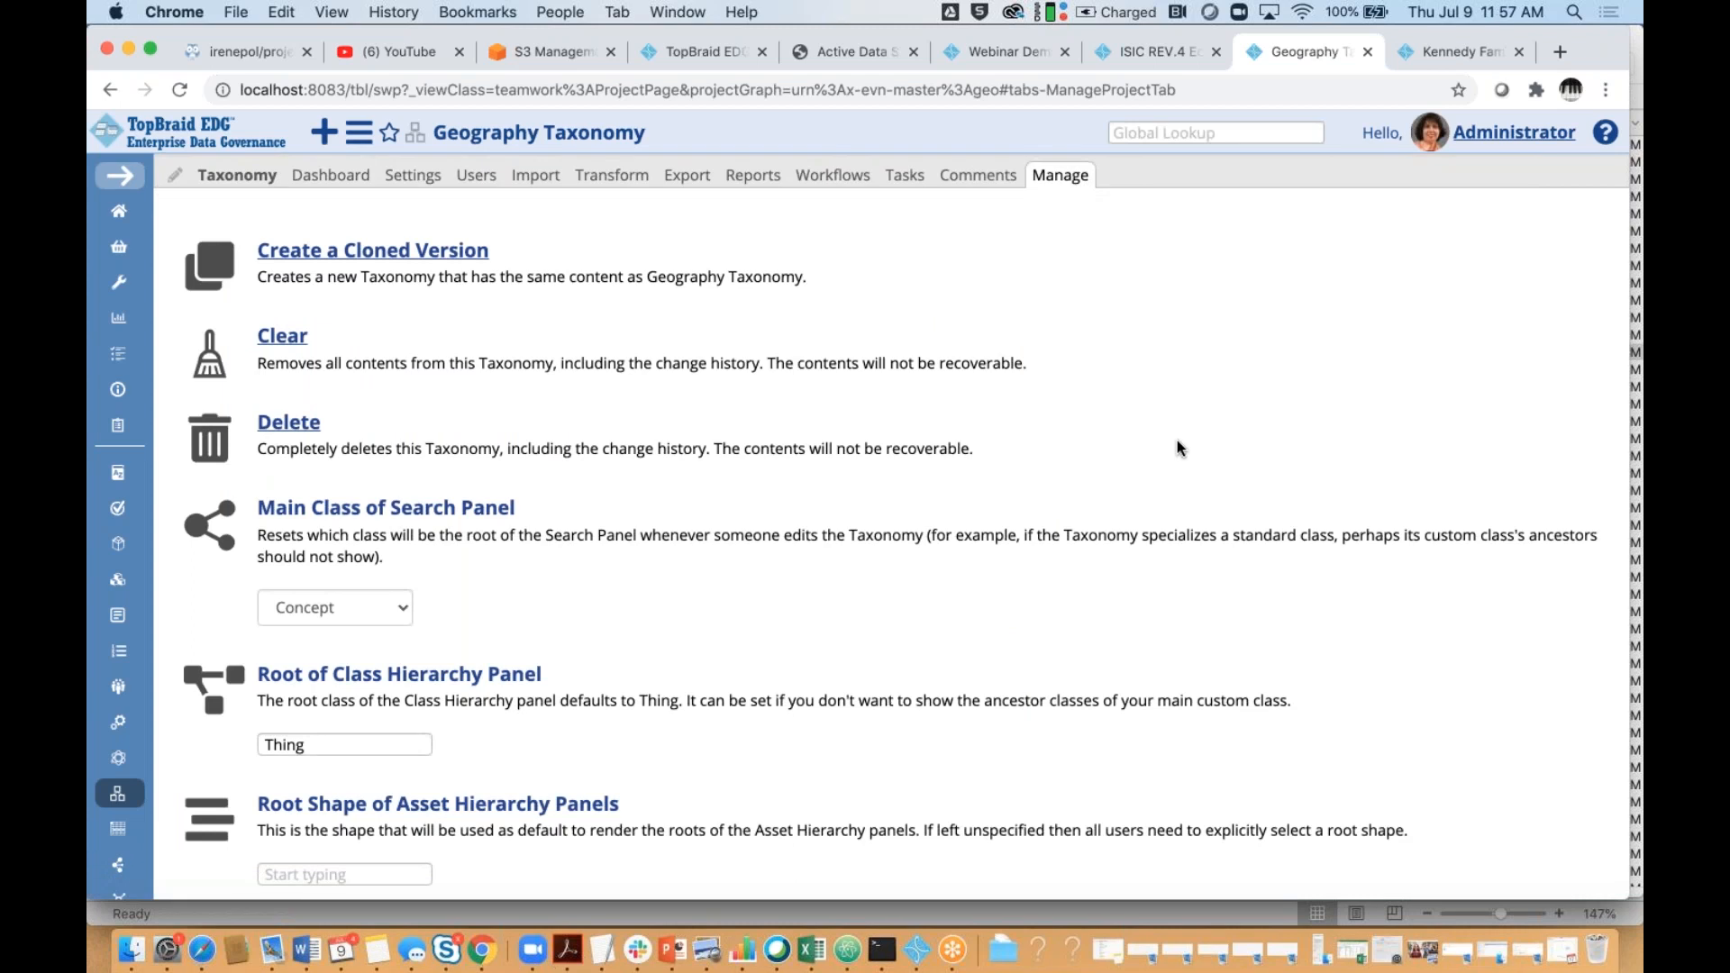
{"action": "scroll", "coordinate": [1177, 442], "scroll_direction": "down", "scroll_amount": 15}
{"action": "scroll", "coordinate": [1177, 447], "scroll_direction": "down", "scroll_amount": 5}
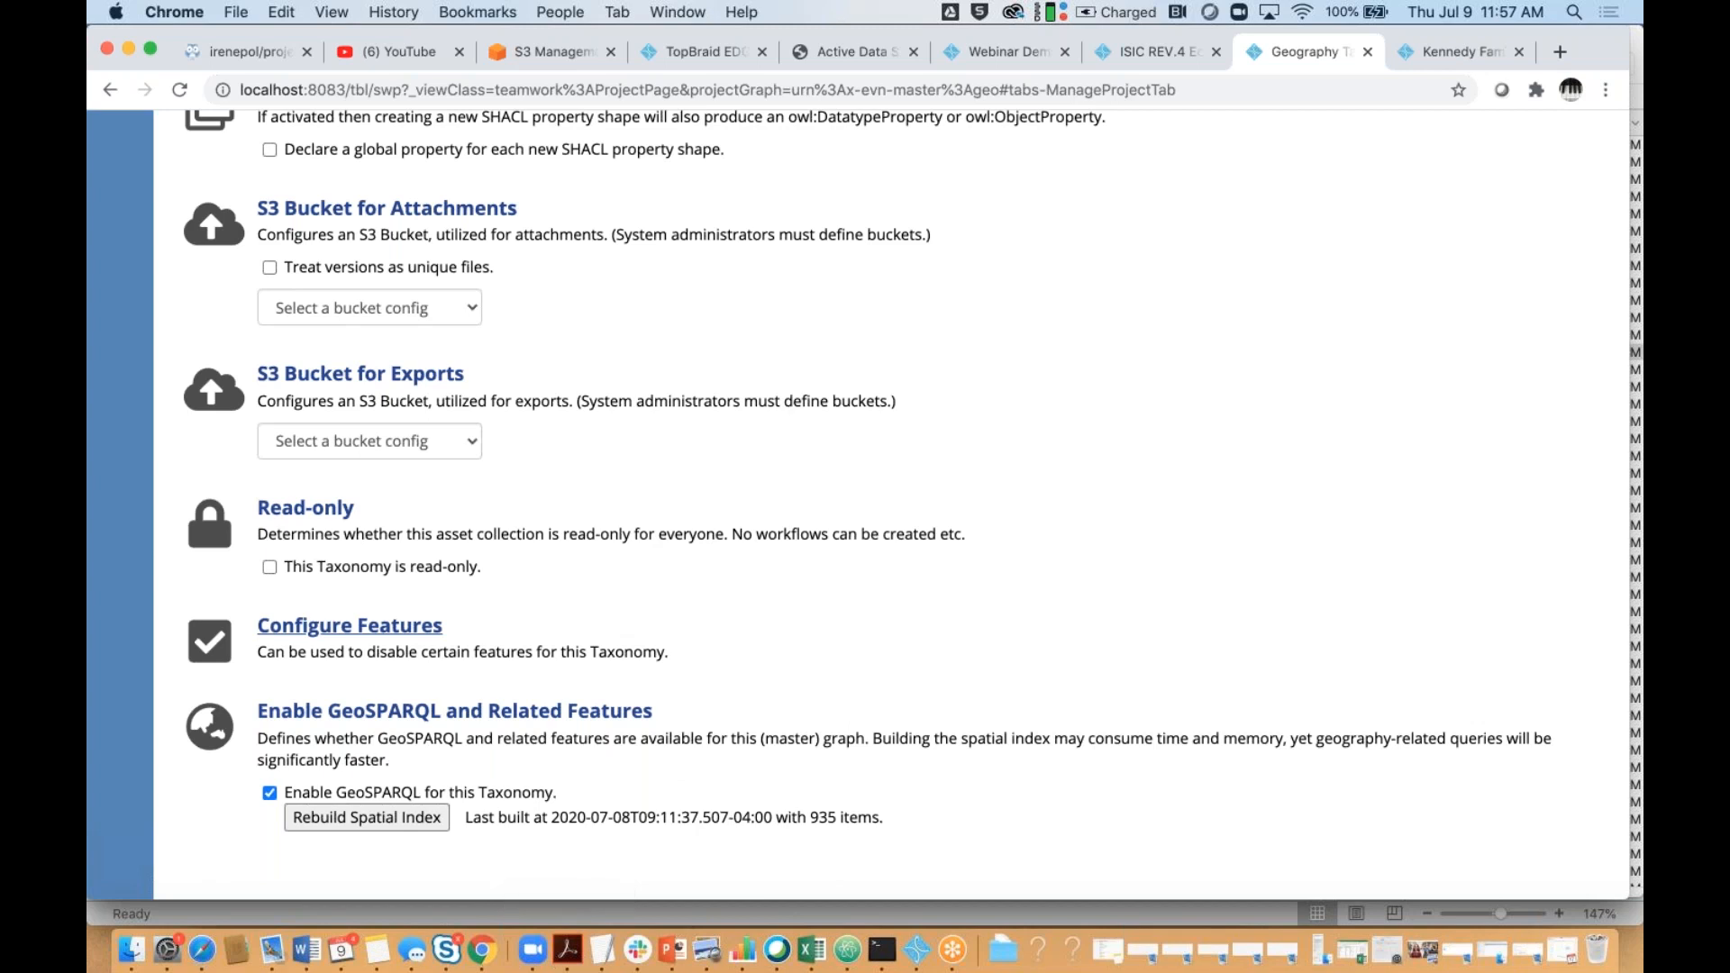
{"action": "scroll", "coordinate": [1060, 791], "scroll_direction": "up", "scroll_amount": 15}
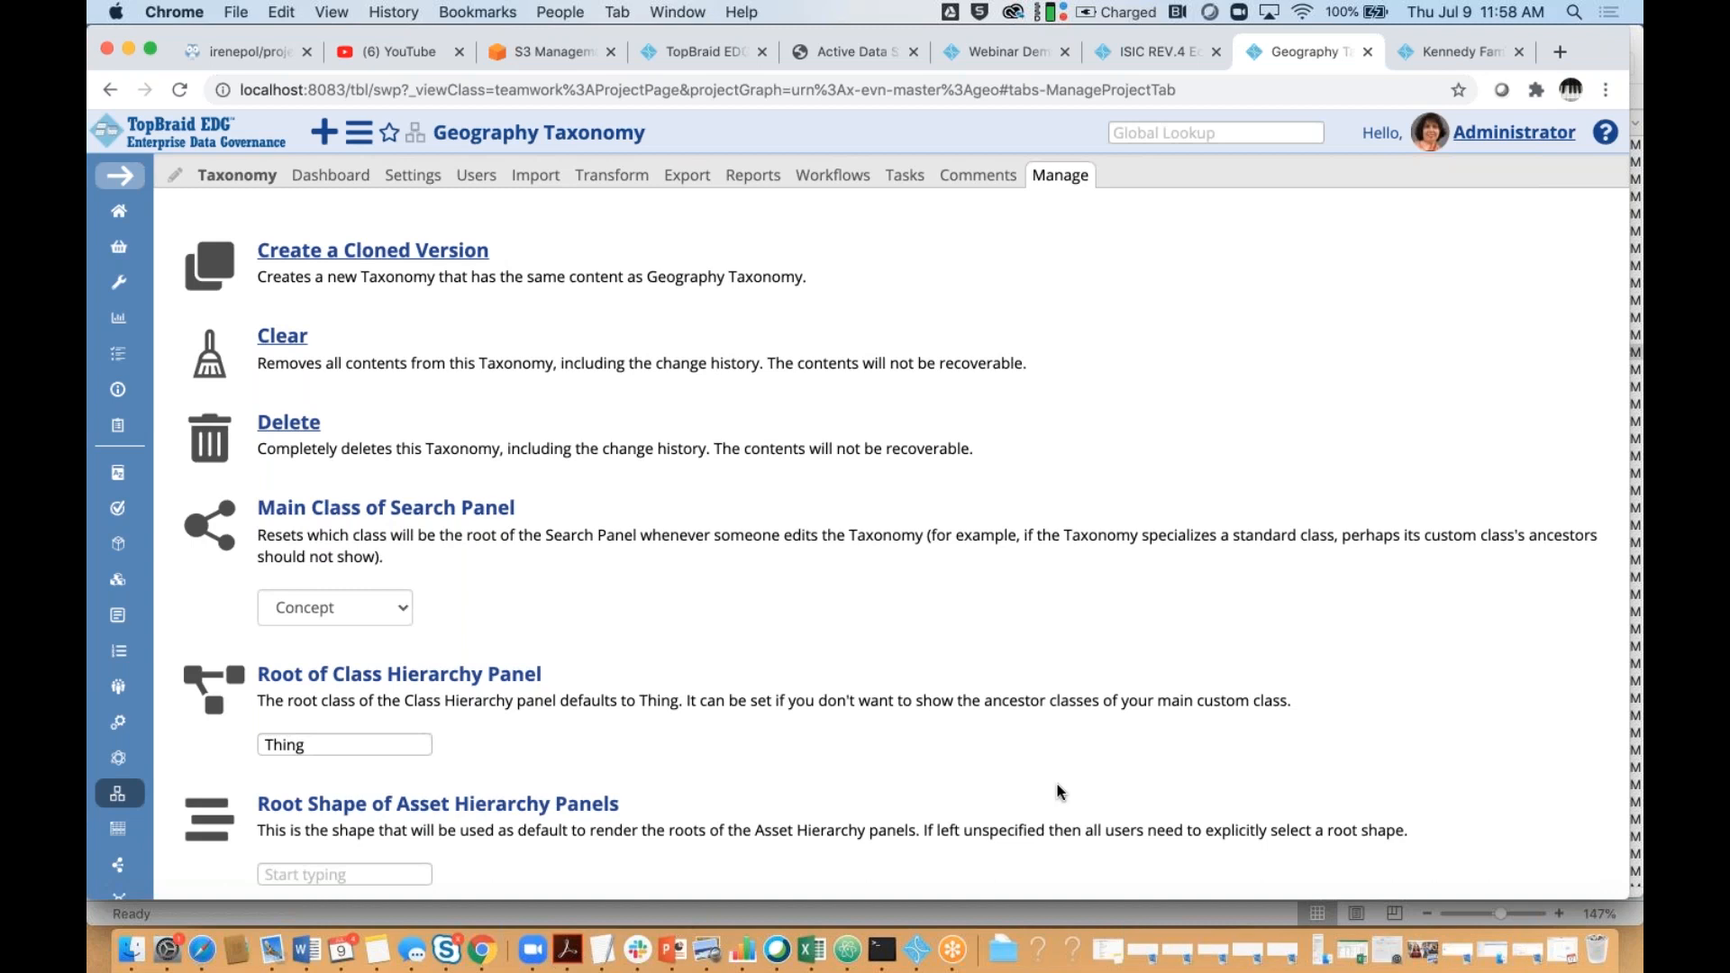
Return to the taxonomy editor and add a Map Explorer panel beside the source code panel
{"action": "left_click", "coordinate": [241, 180]}
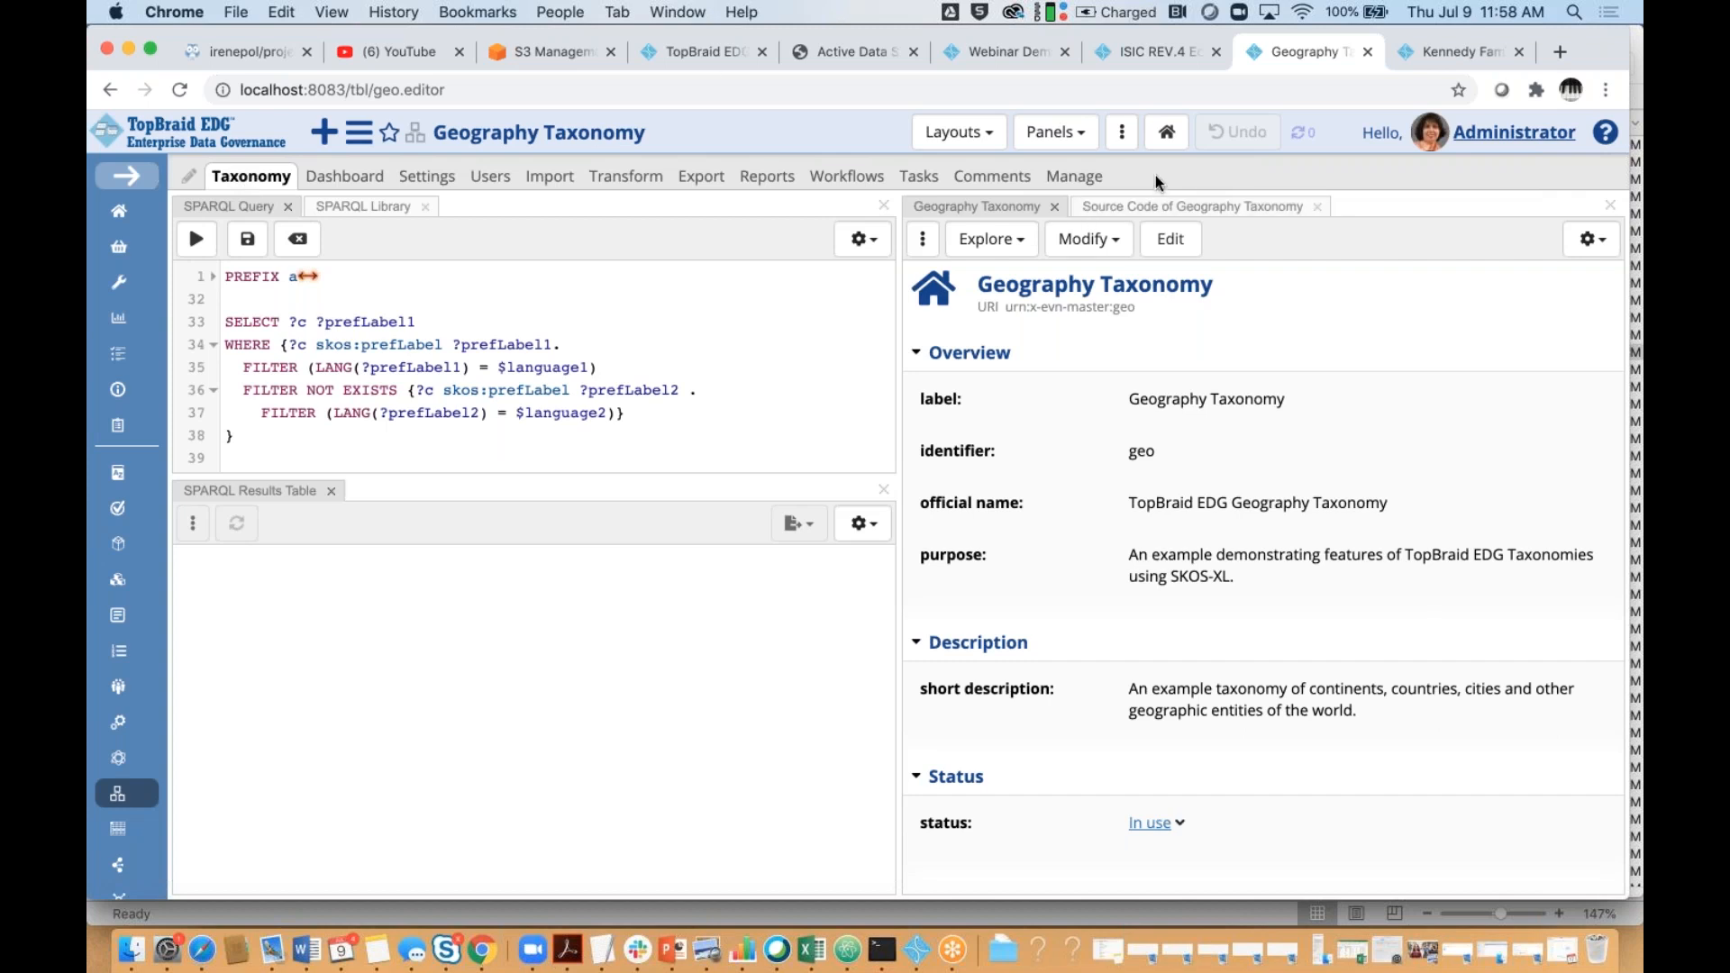
{"action": "left_click", "coordinate": [1089, 144]}
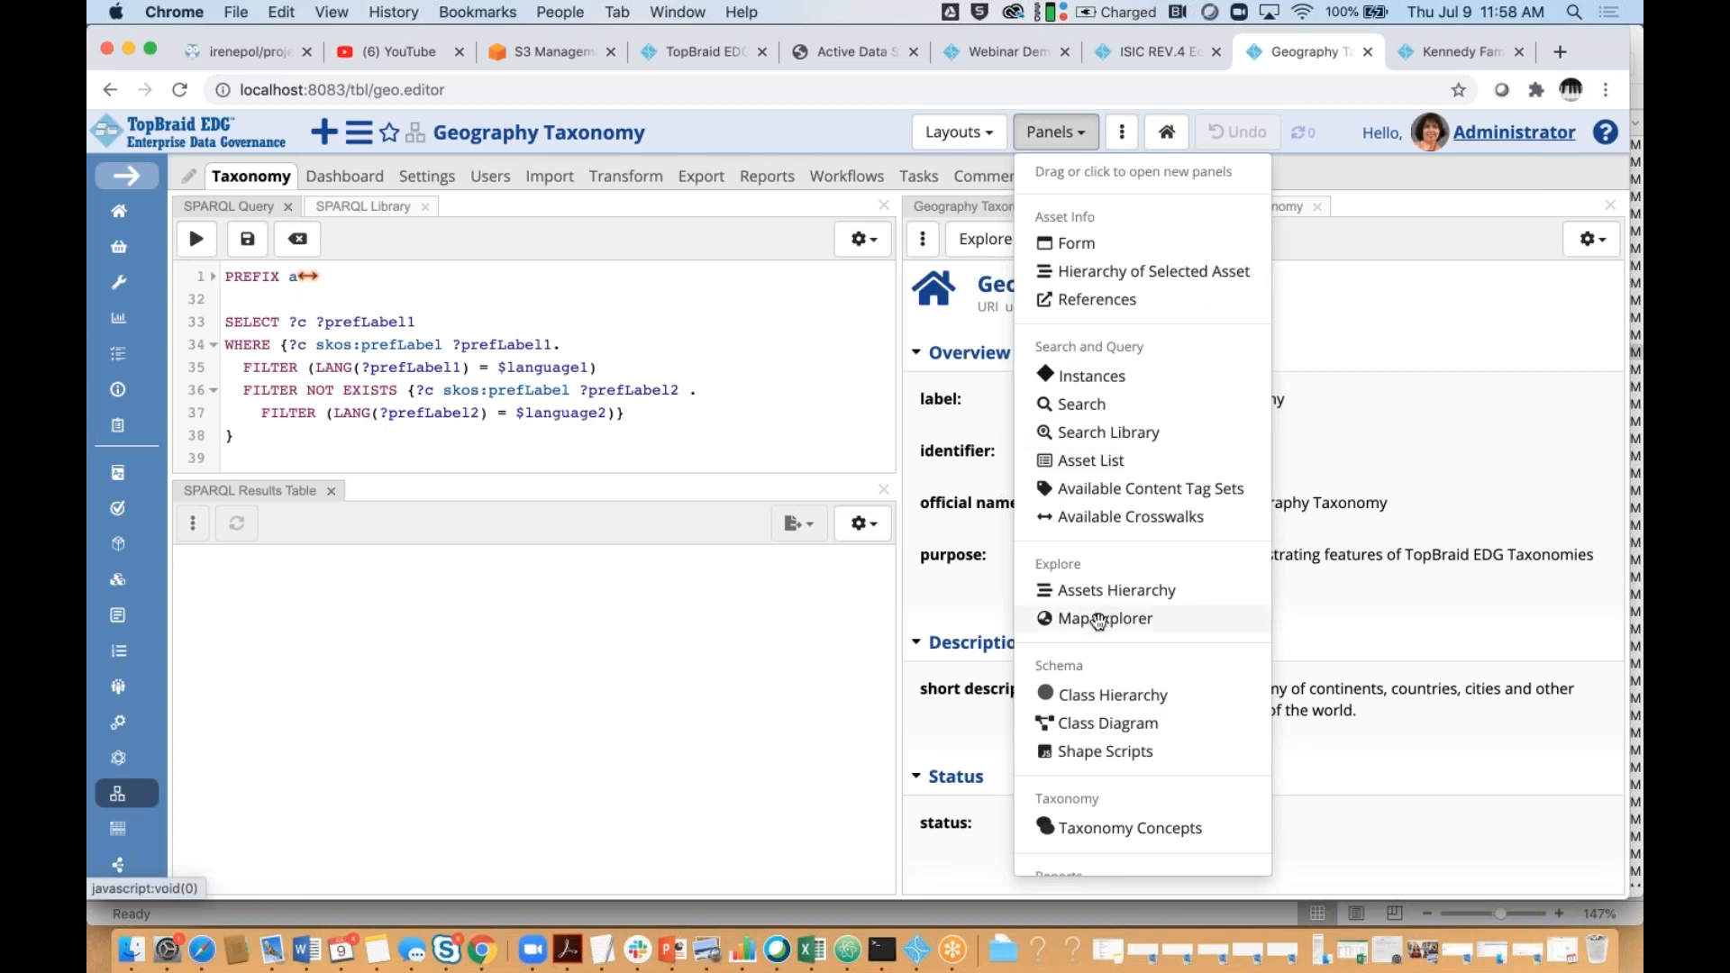
{"action": "left_click_drag", "start_coordinate": [1098, 621], "coordinate": [1389, 204]}
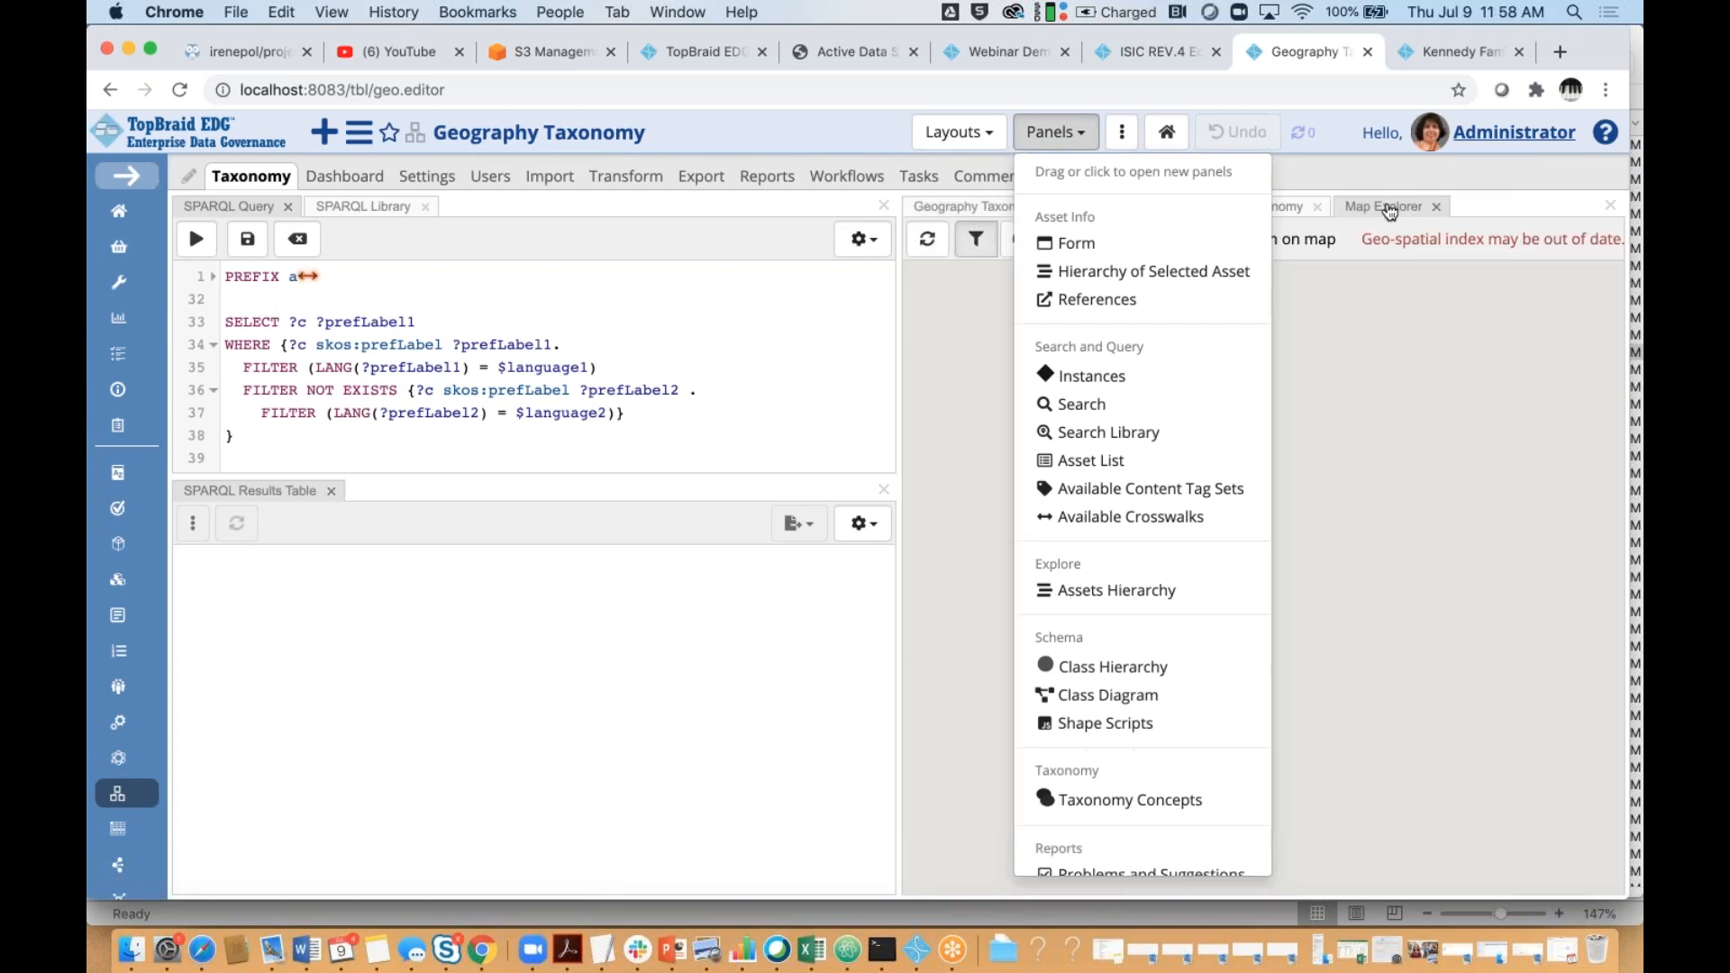
Close the Source Code of Geography Taxonomy panel, keeping the Map Explorer open
{"action": "left_click", "coordinate": [753, 693]}
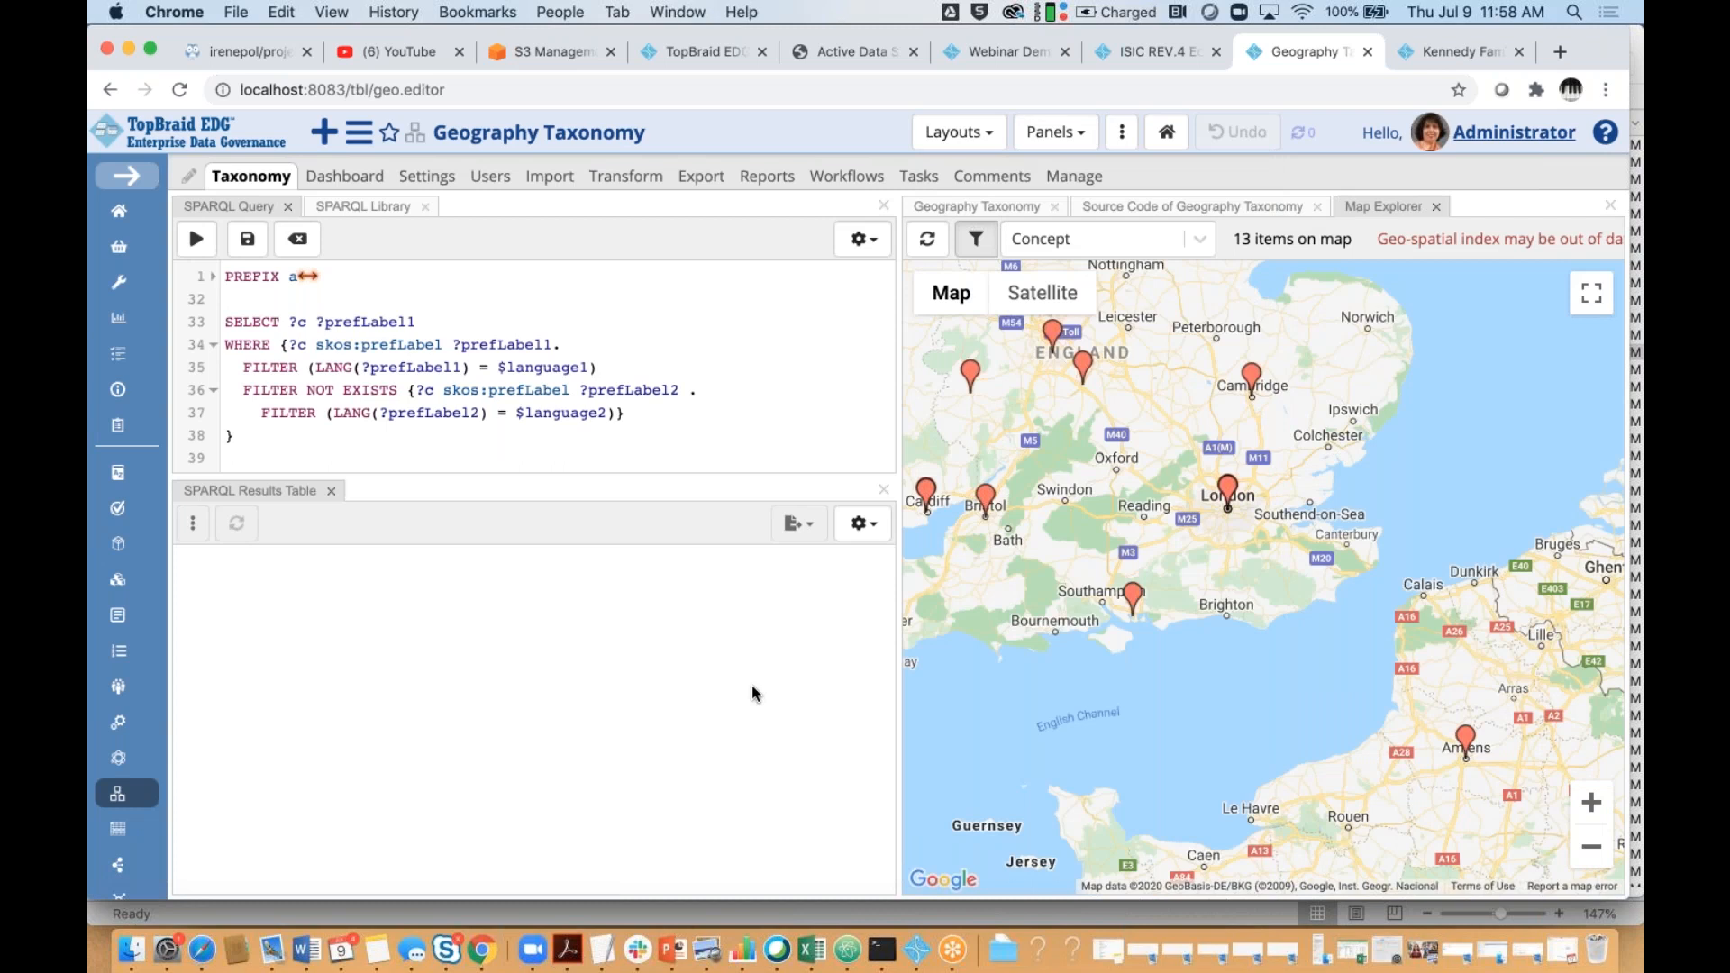
{"action": "left_click", "coordinate": [1318, 212]}
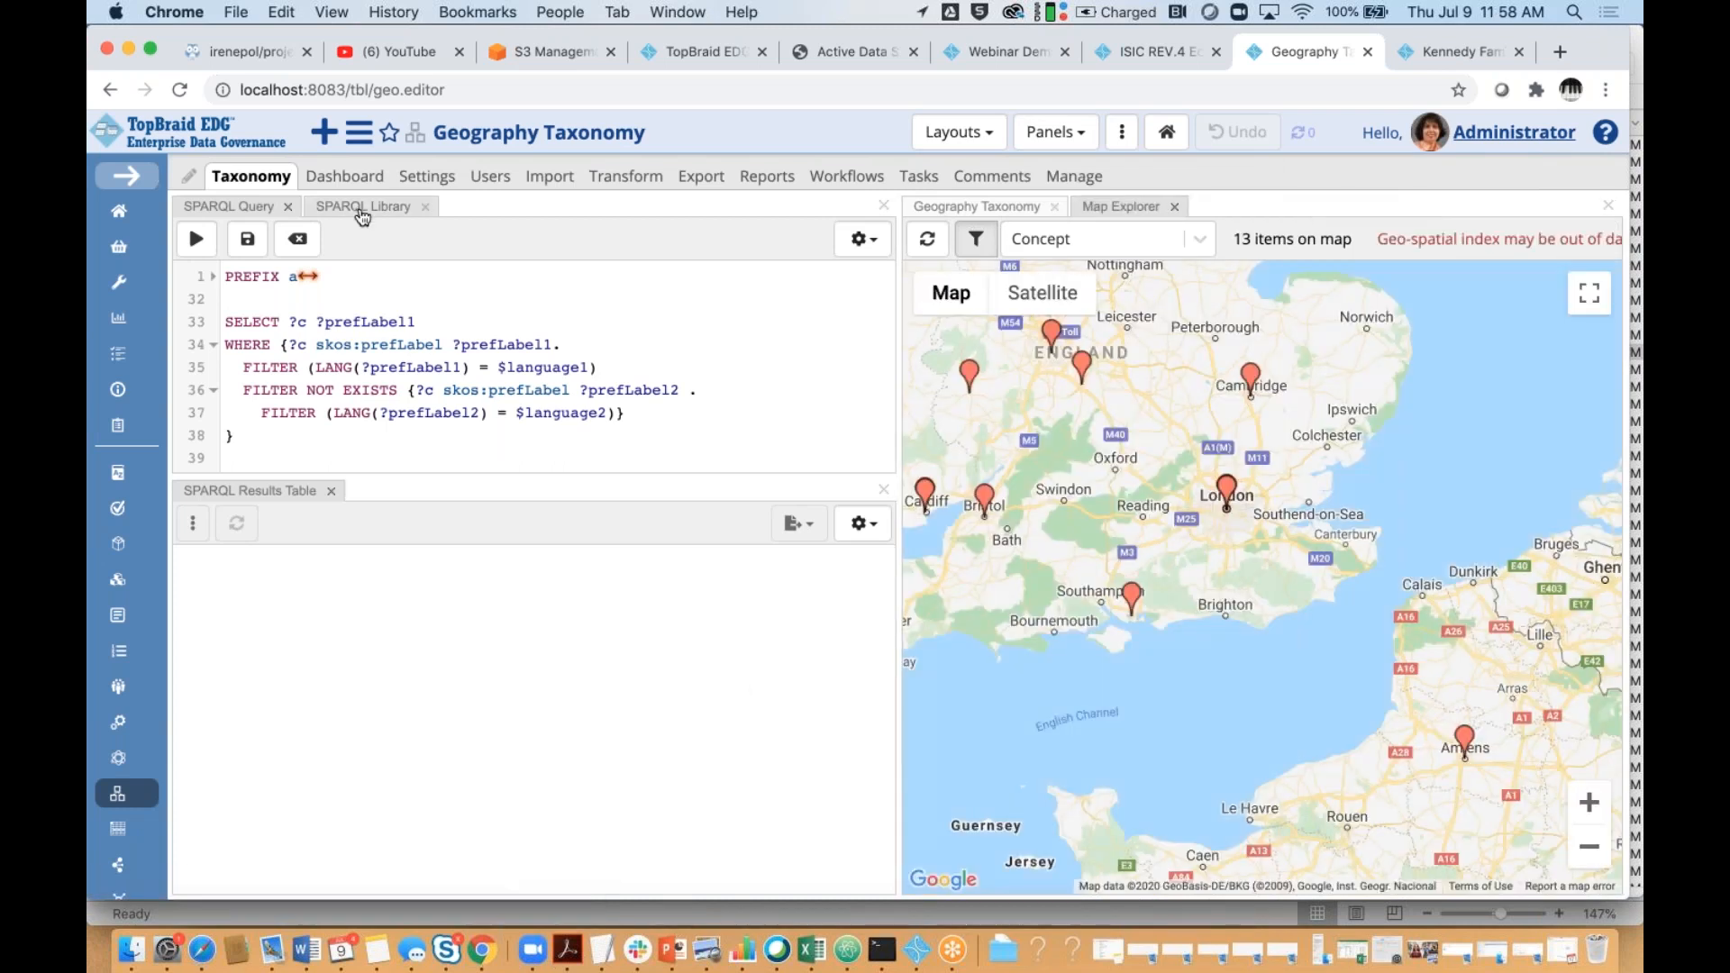
Run the library query Example Geo Query and load its code into the query editor
{"action": "left_click", "coordinate": [362, 213]}
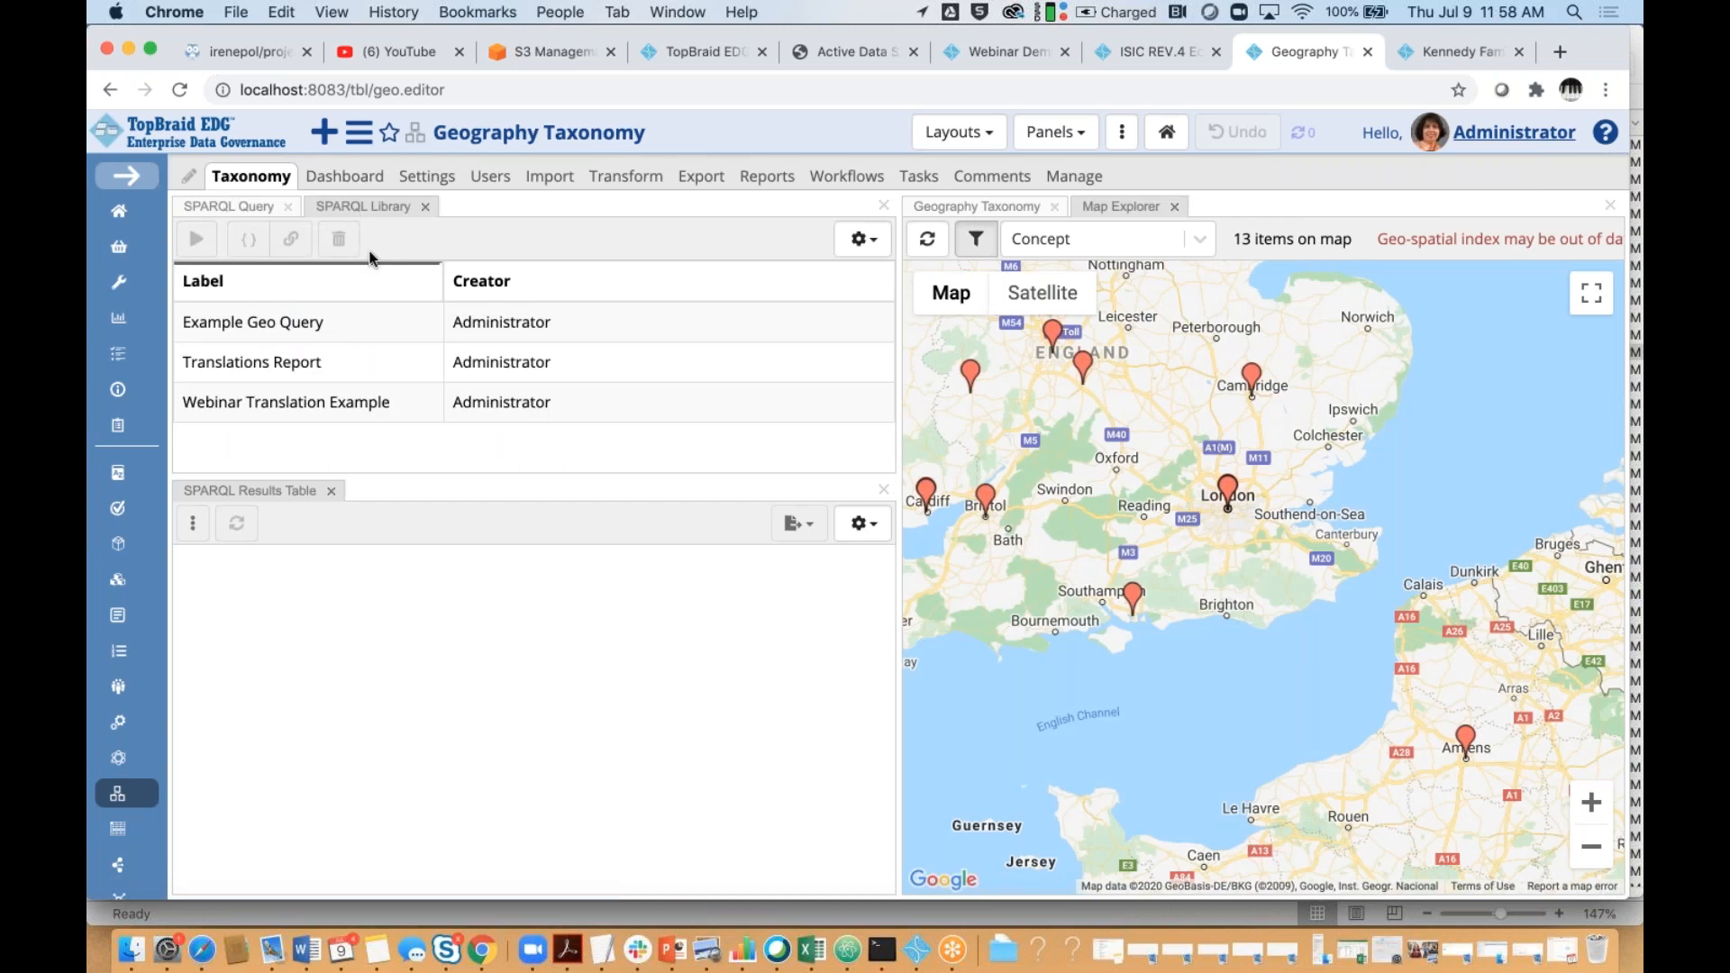
{"action": "left_click", "coordinate": [299, 326]}
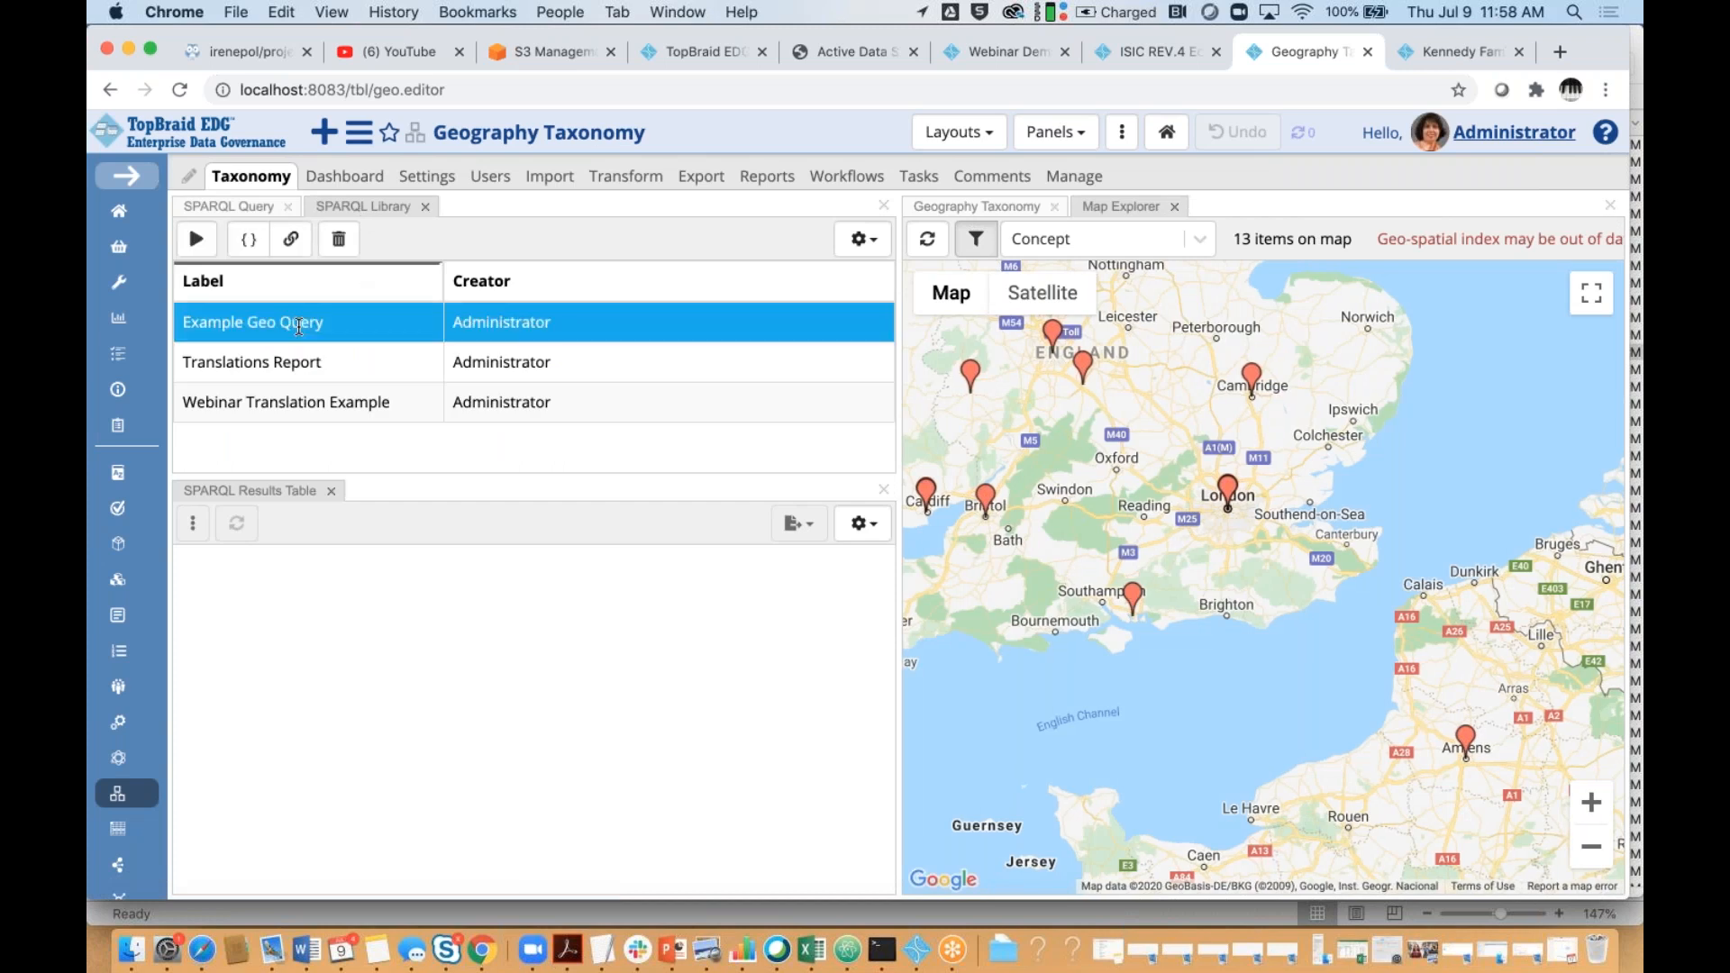
{"action": "left_click", "coordinate": [196, 240]}
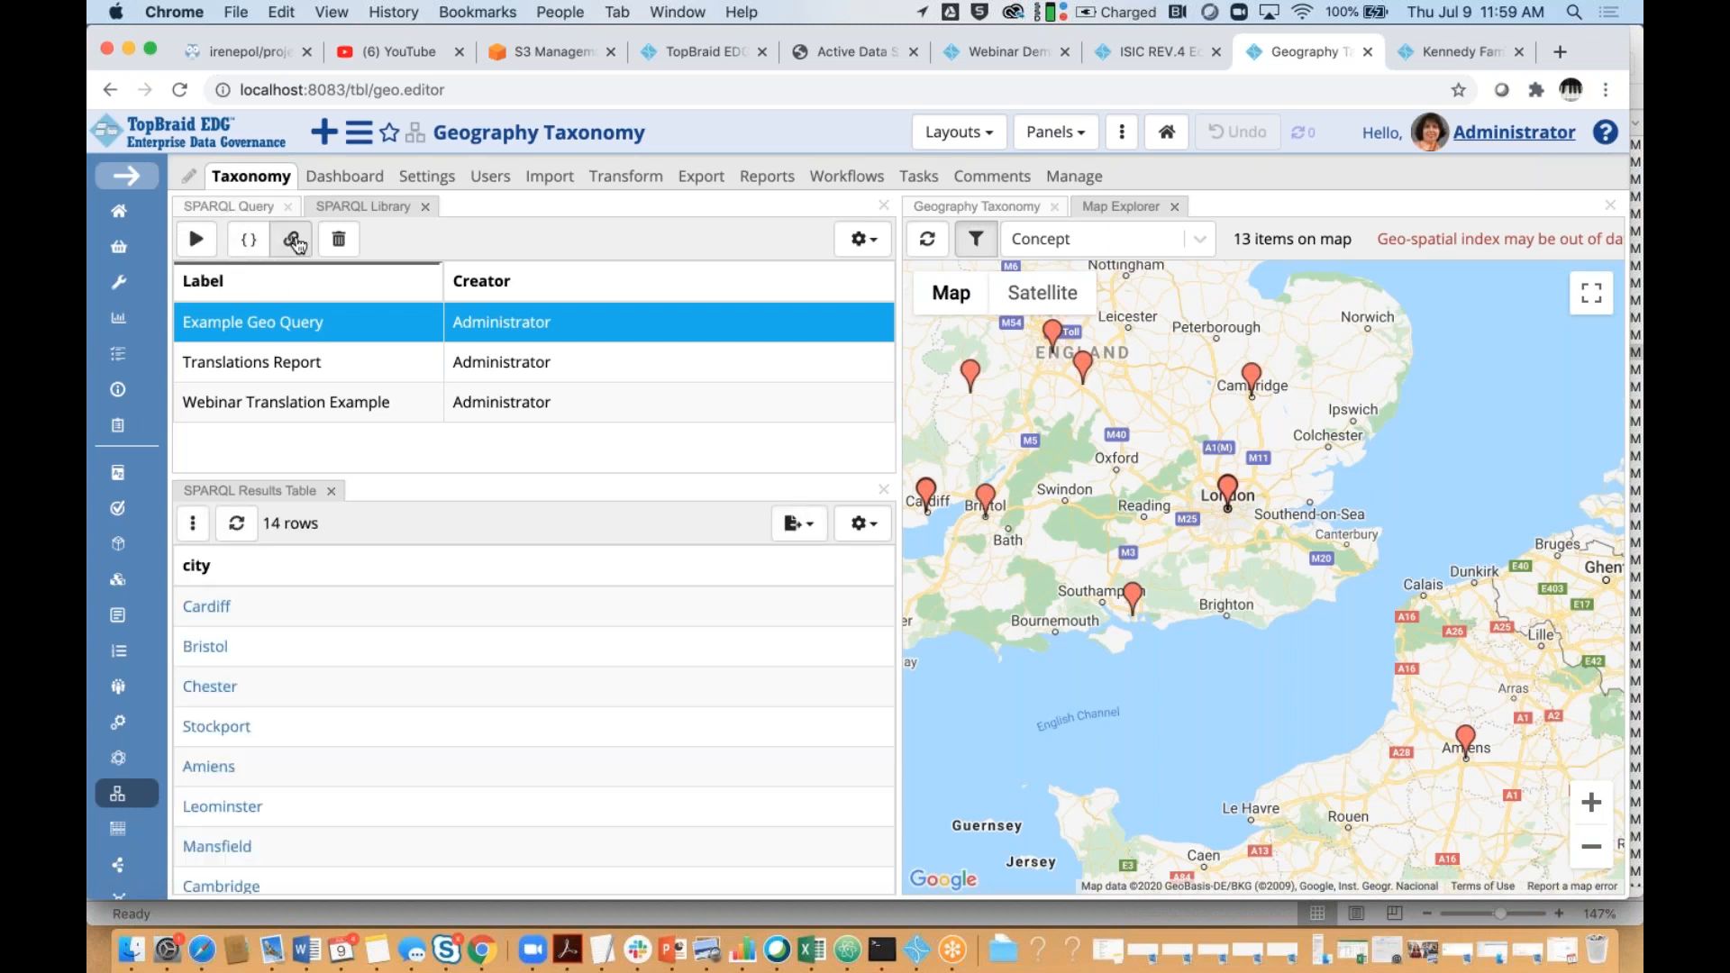
{"action": "left_click", "coordinate": [248, 239]}
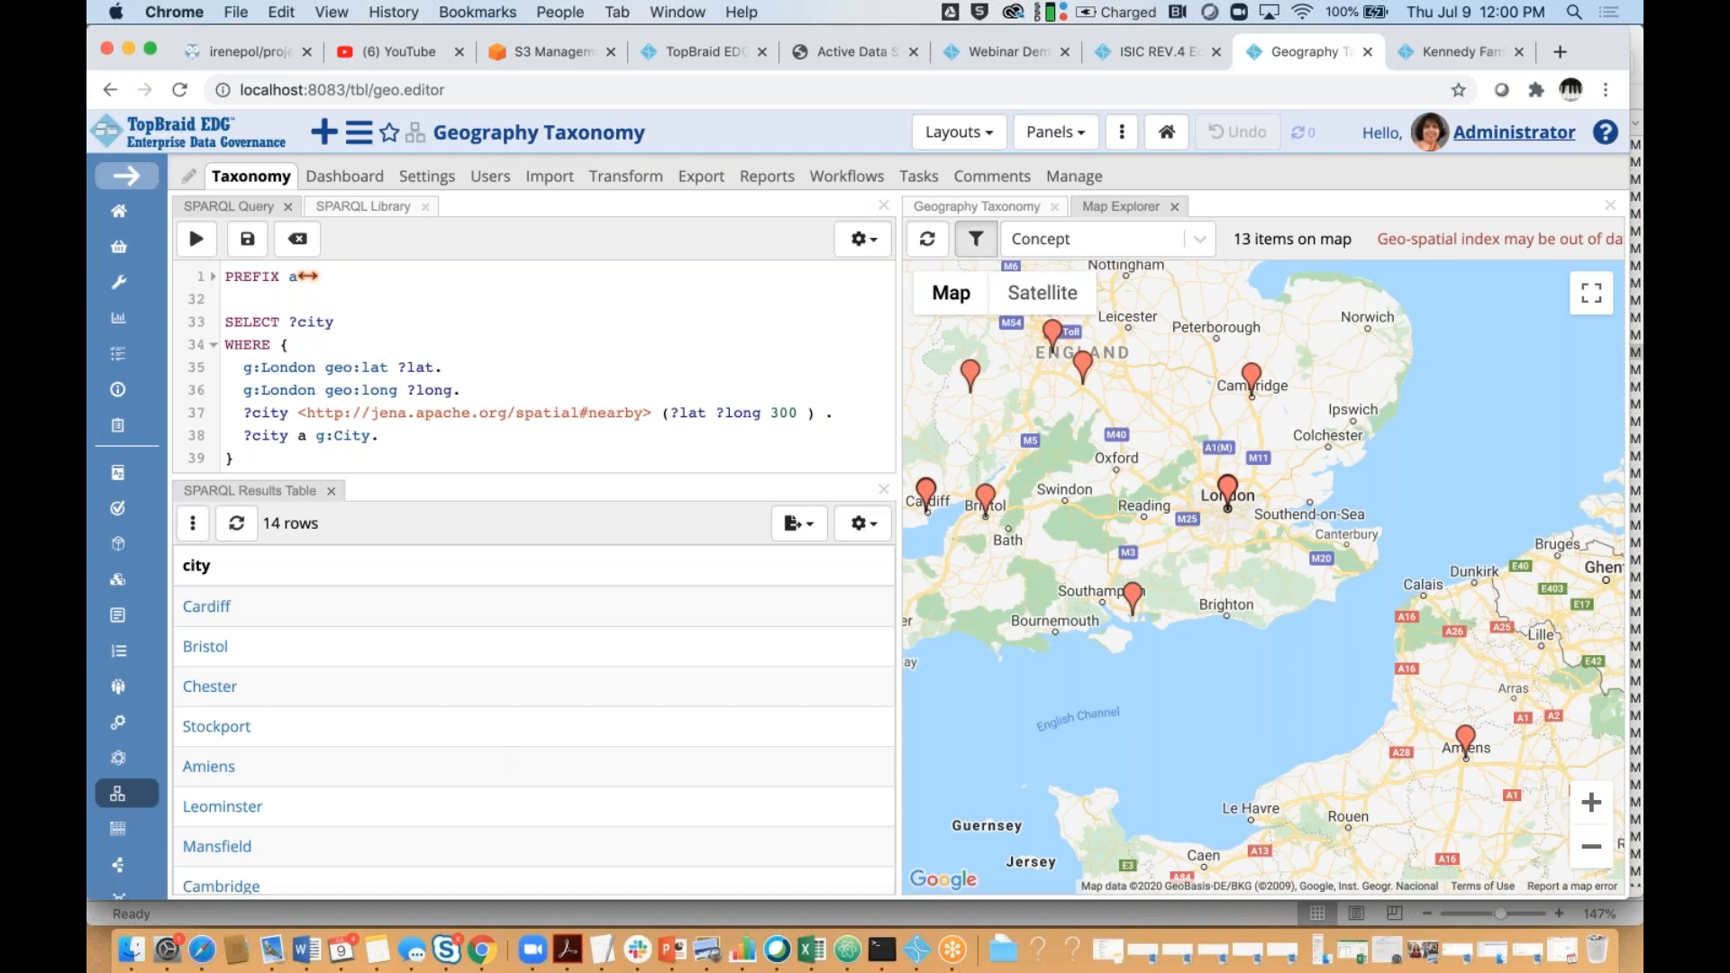
Check the new features list in the PowerPoint presentation and return to the Geography Taxonomy in Chrome
{"action": "left_click", "coordinate": [673, 954]}
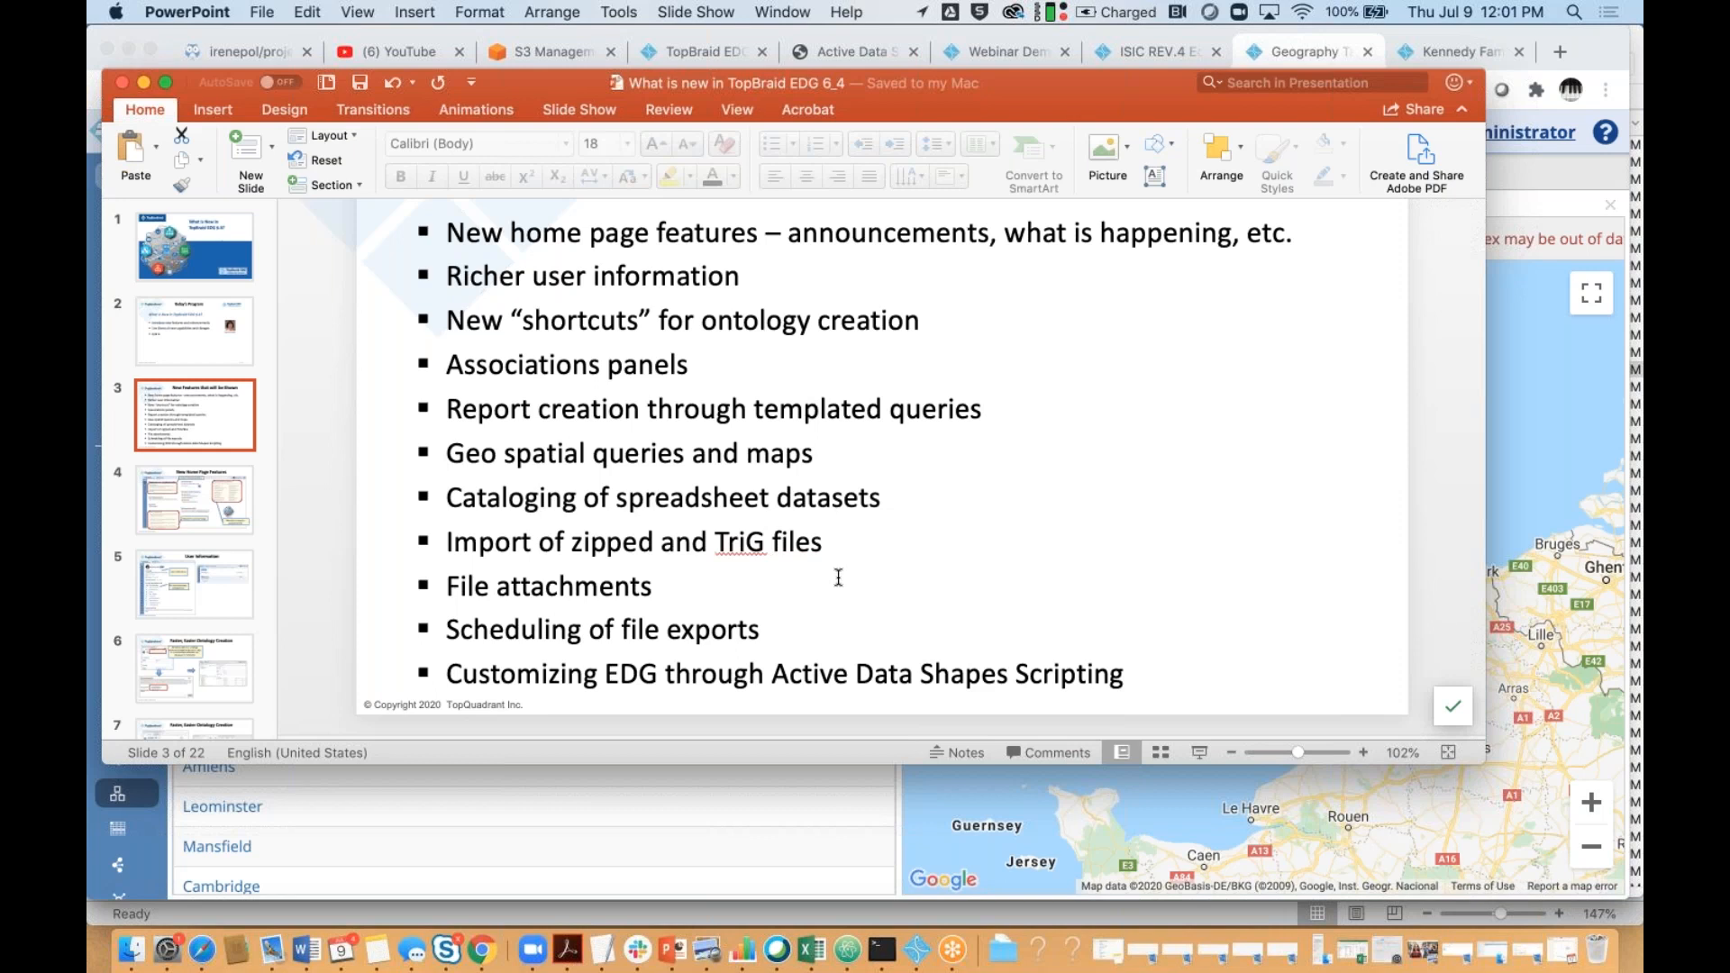
{"action": "left_click", "coordinate": [722, 824]}
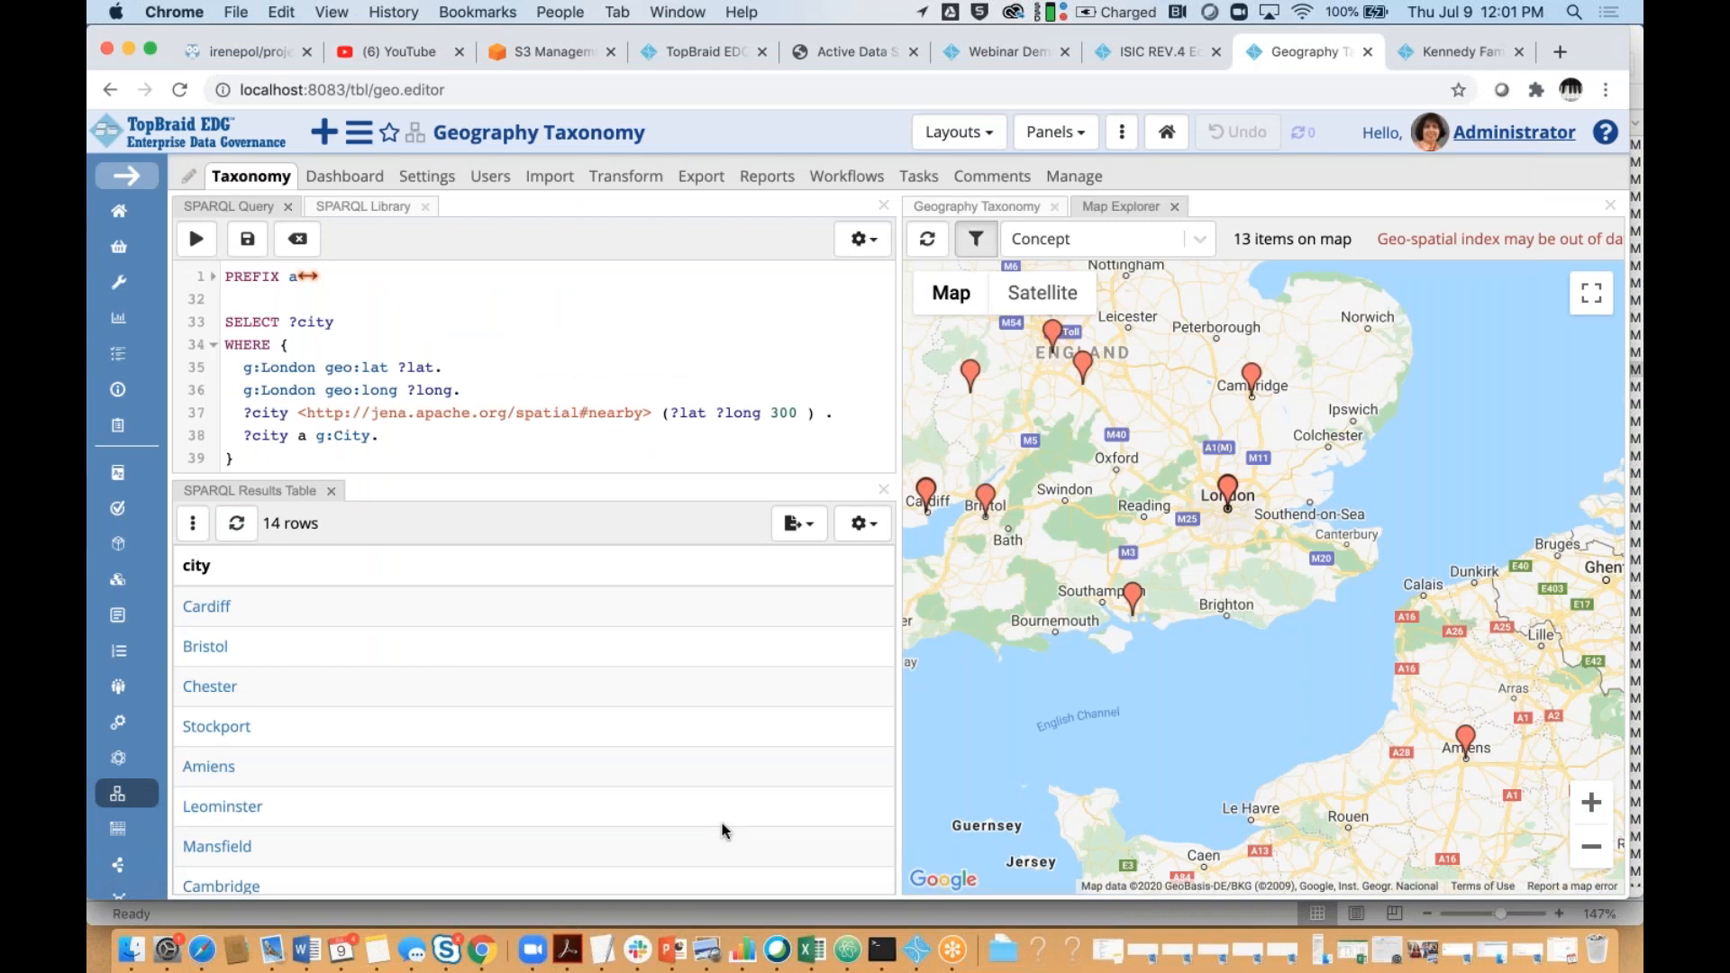
Create a new Data Assets Collection labelled "Webinar Cataloging Example"
{"action": "left_click", "coordinate": [339, 138]}
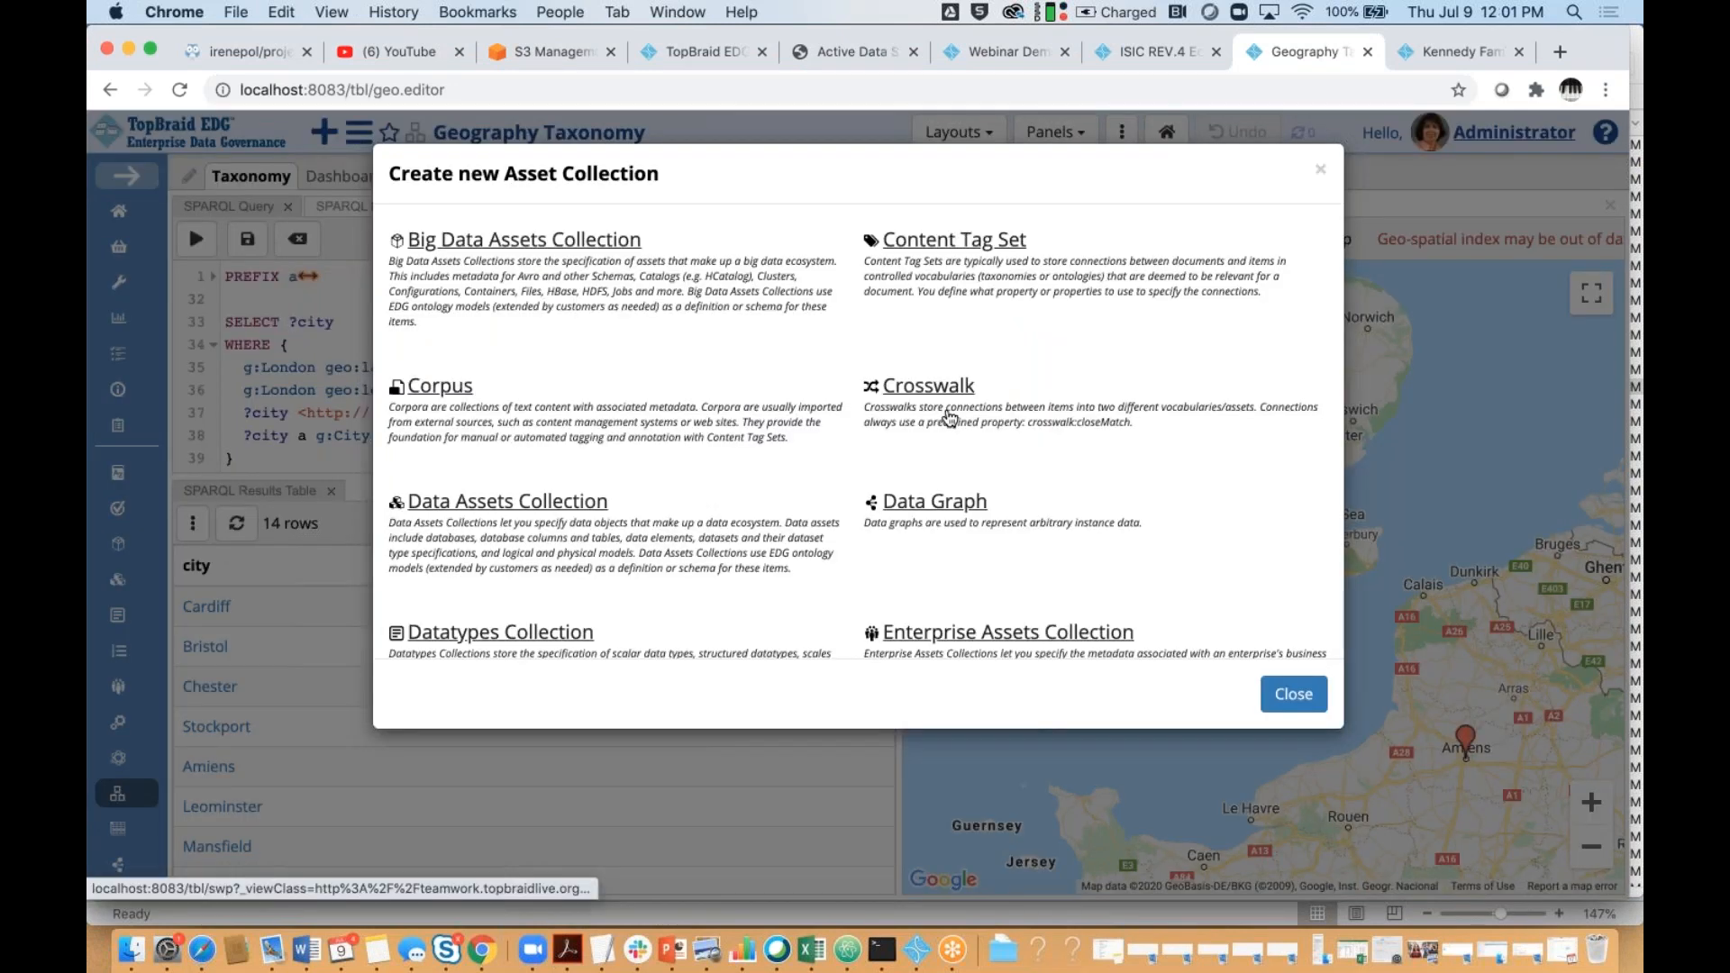
{"action": "scroll", "coordinate": [950, 418], "scroll_direction": "down", "scroll_amount": 2}
{"action": "scroll", "coordinate": [950, 418], "scroll_direction": "down", "scroll_amount": 1}
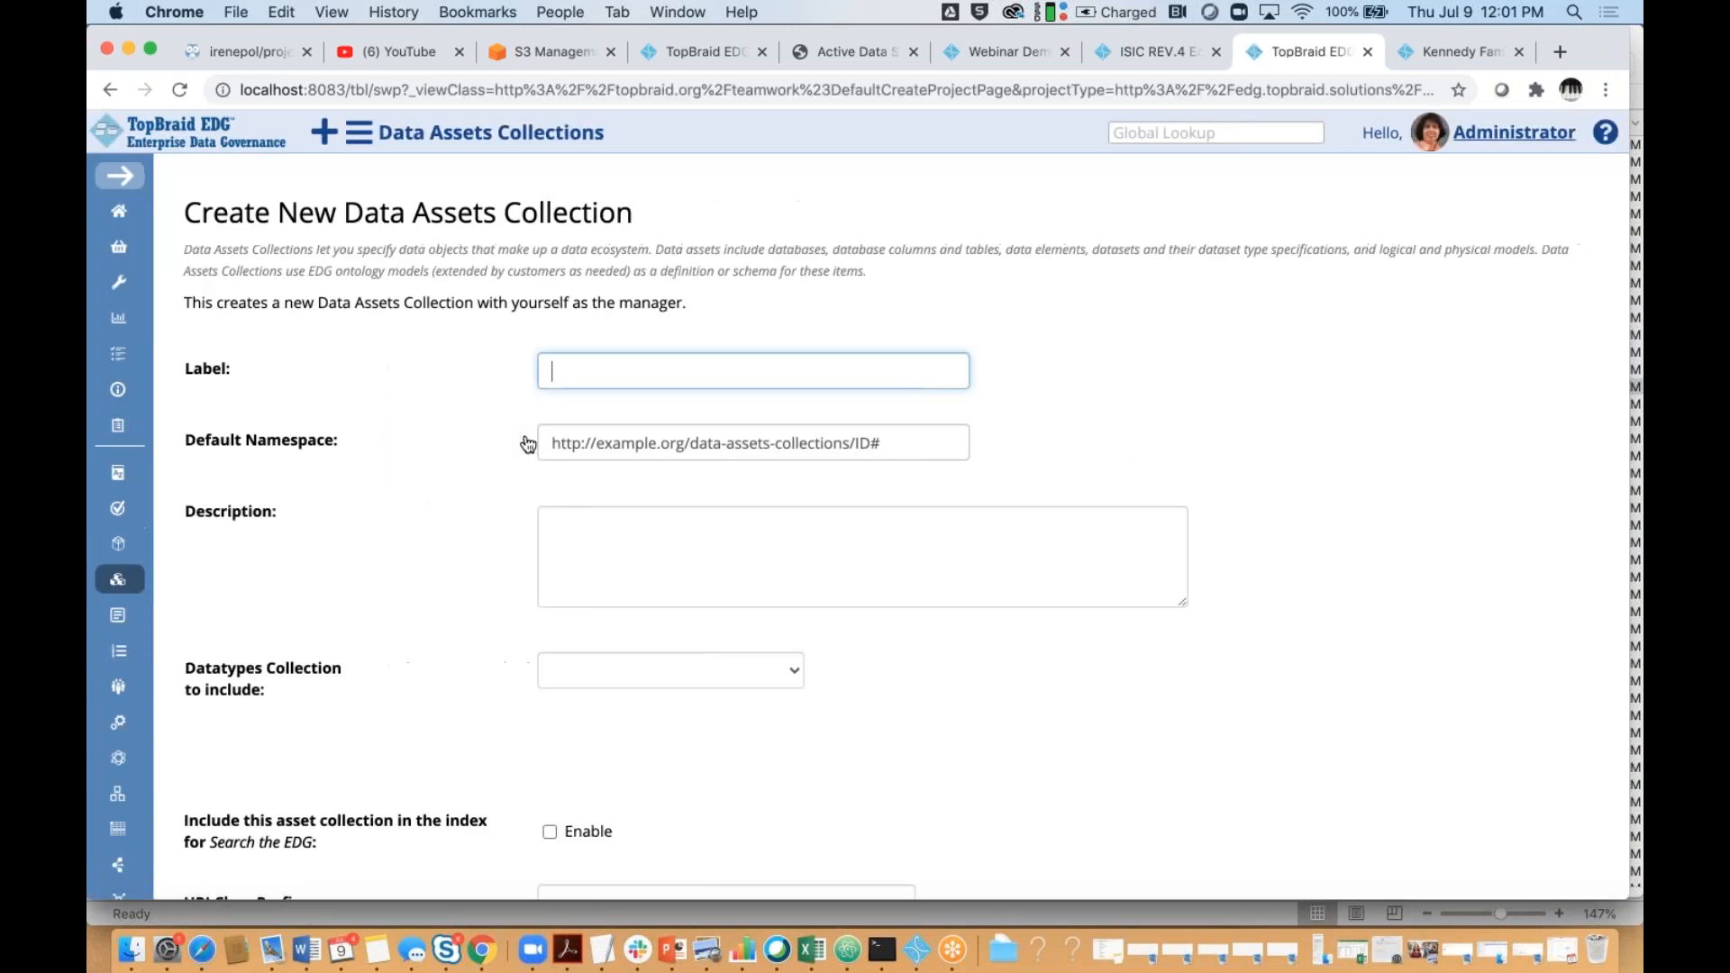
{"action": "type", "text": "Webinar Cataloging "}
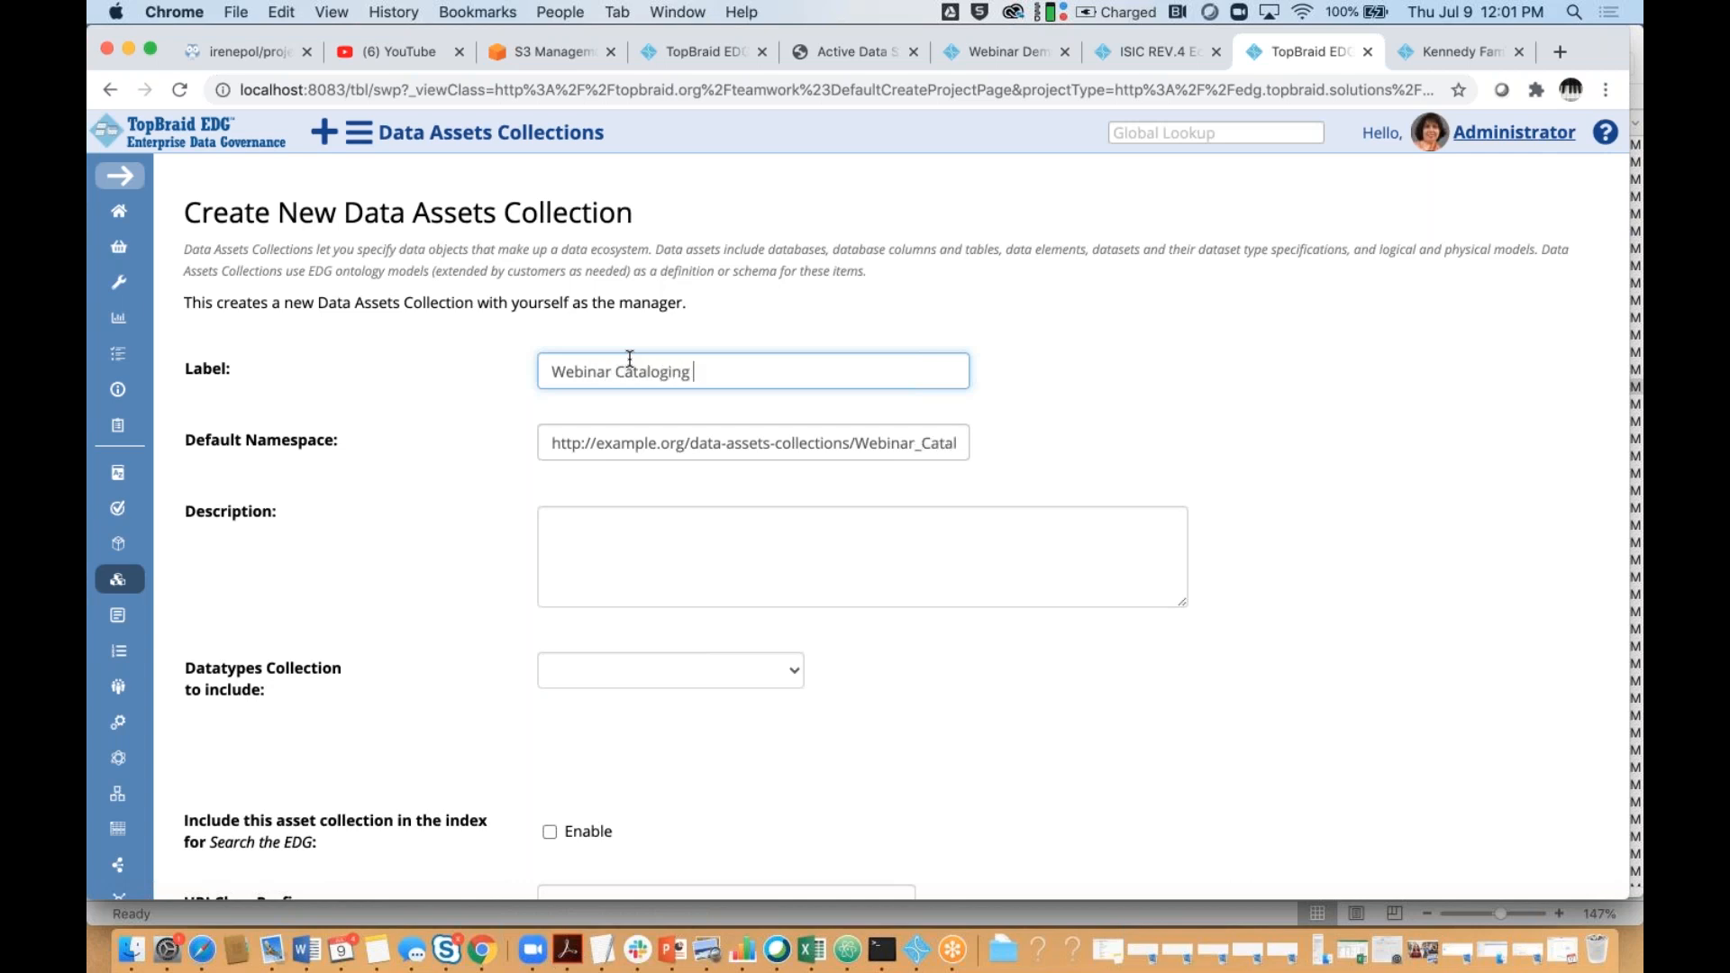
{"action": "type", "text": "Example"}
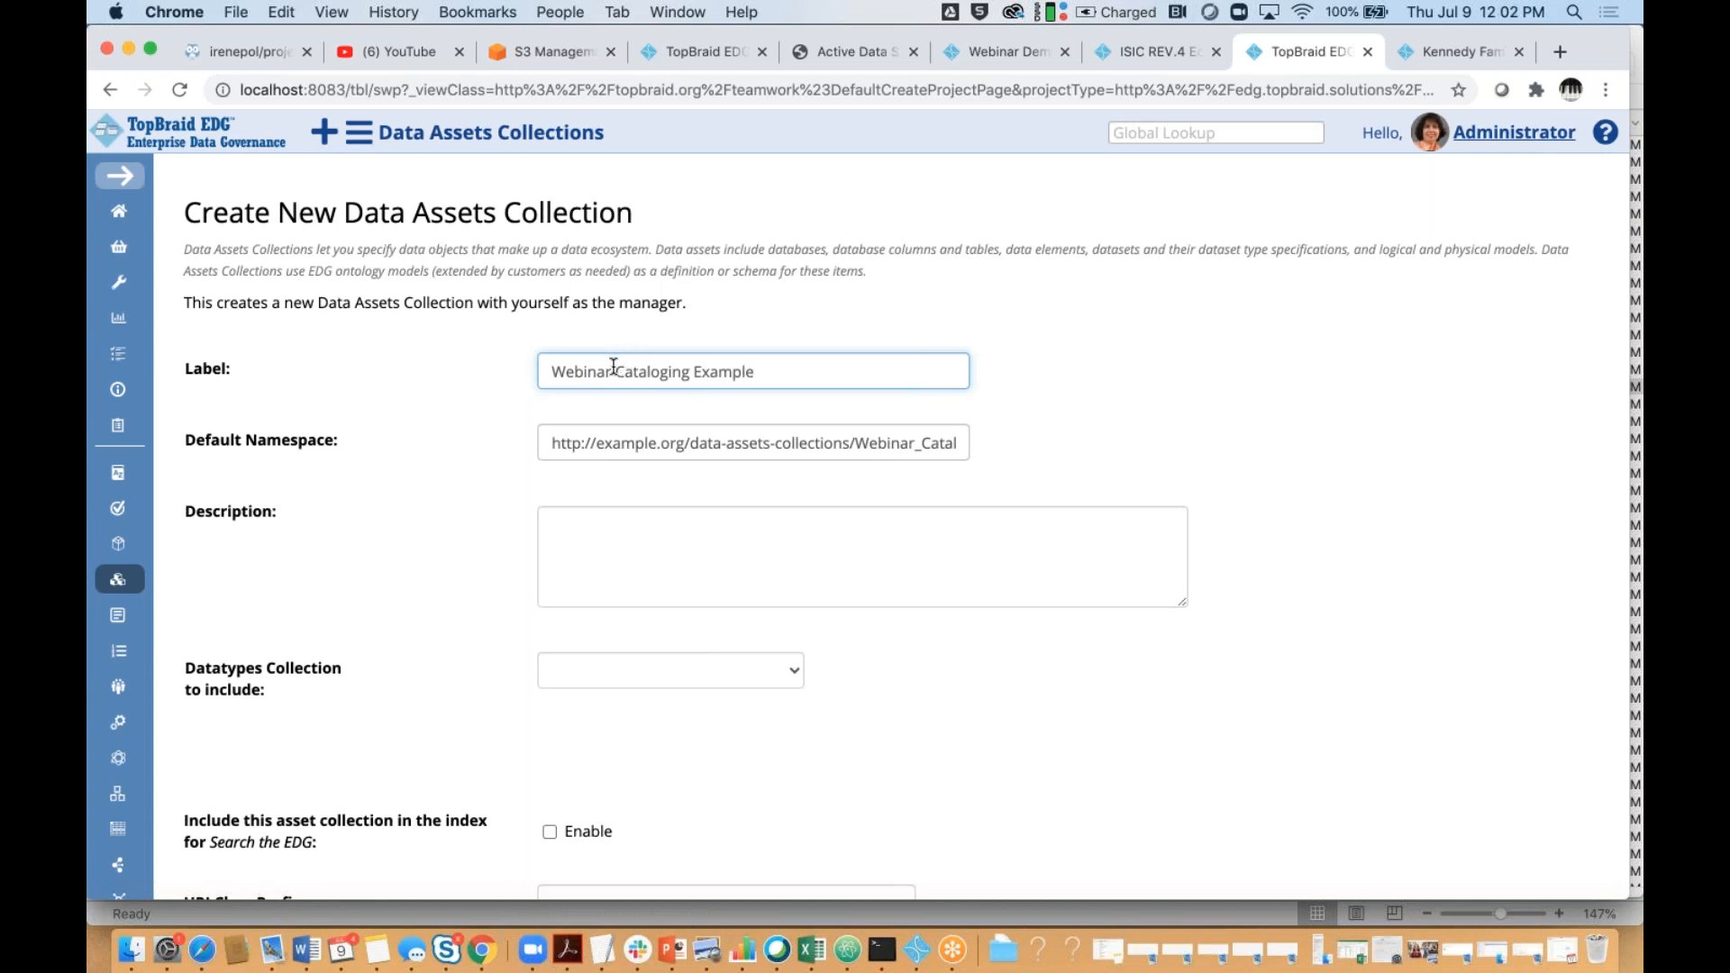
{"action": "scroll", "coordinate": [613, 360], "scroll_direction": "down", "scroll_amount": 4}
{"action": "scroll", "coordinate": [657, 513], "scroll_direction": "down", "scroll_amount": 3}
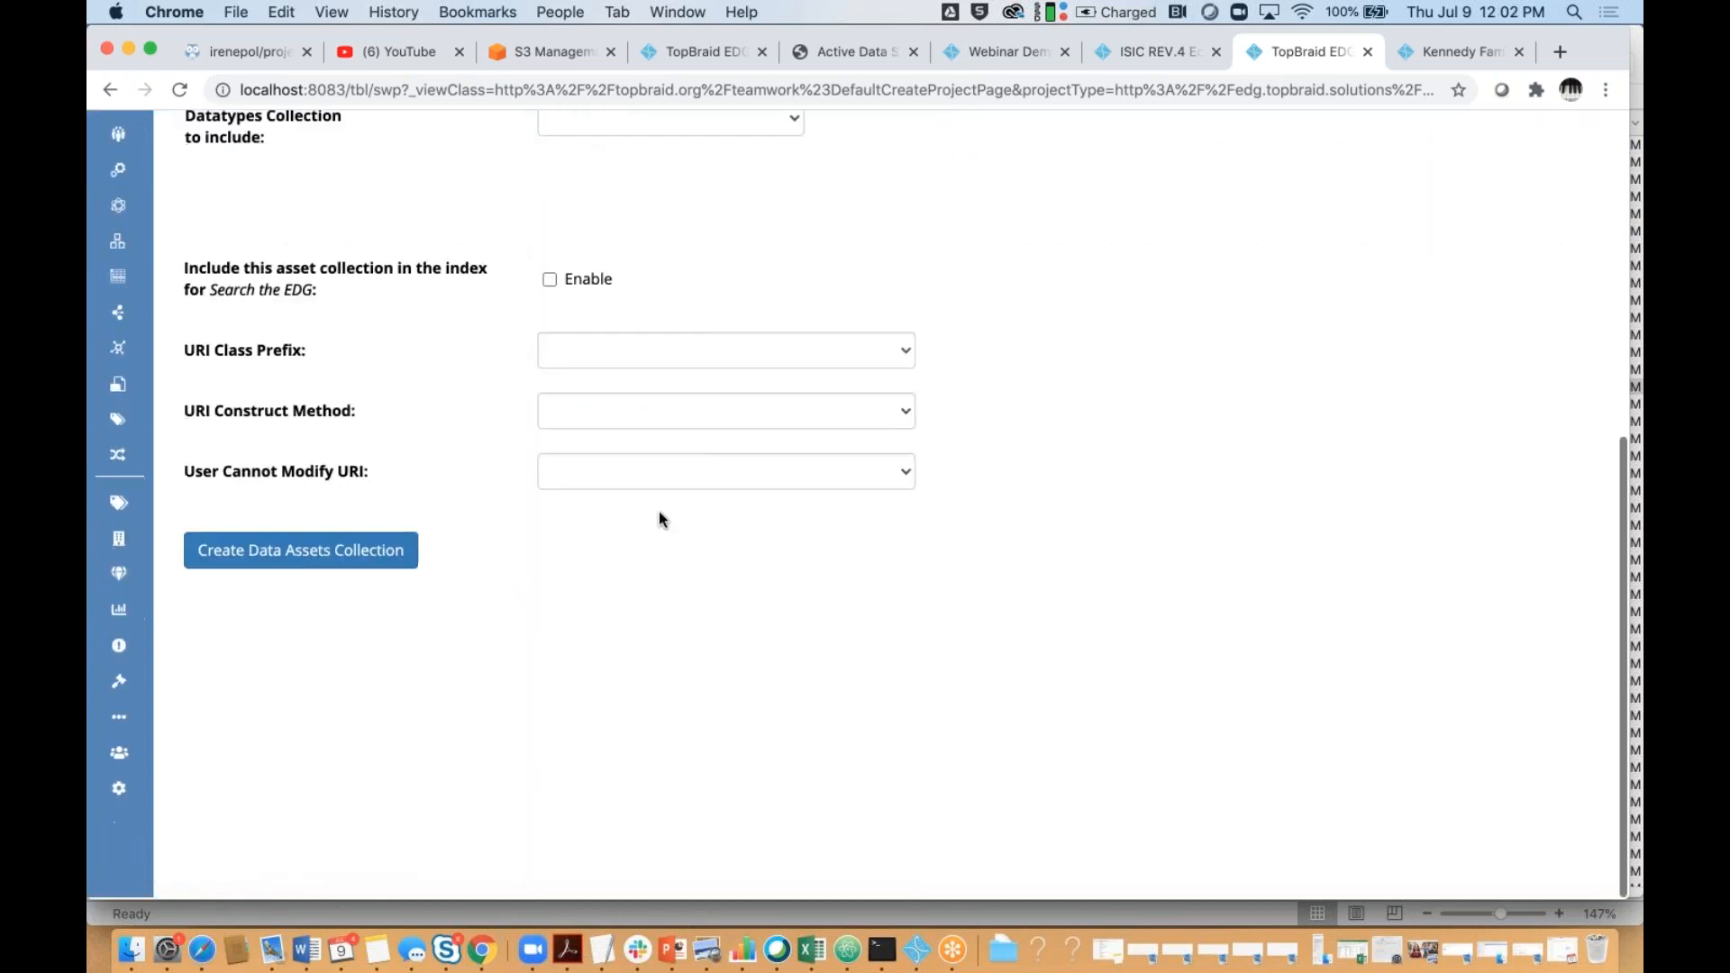
{"action": "left_click", "coordinate": [320, 564]}
{"action": "left_click", "coordinate": [1306, 296]}
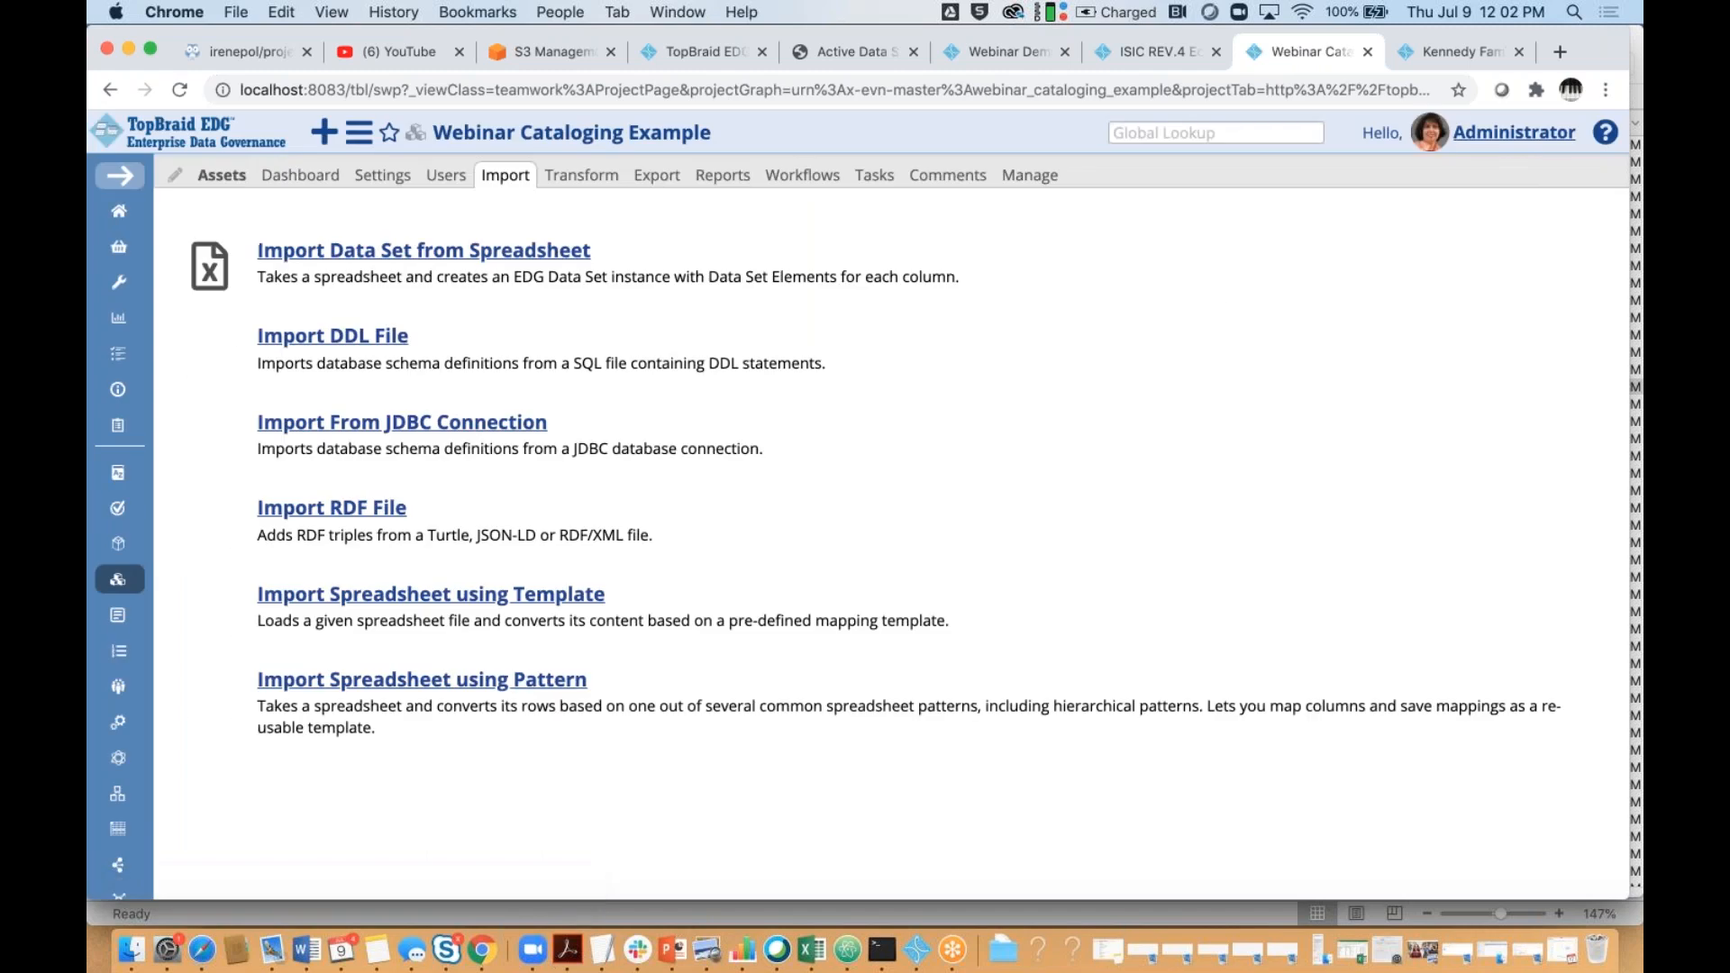
View the new collection's assets, then start the Import Data Set from Spreadsheet importer
{"action": "left_click", "coordinate": [225, 181]}
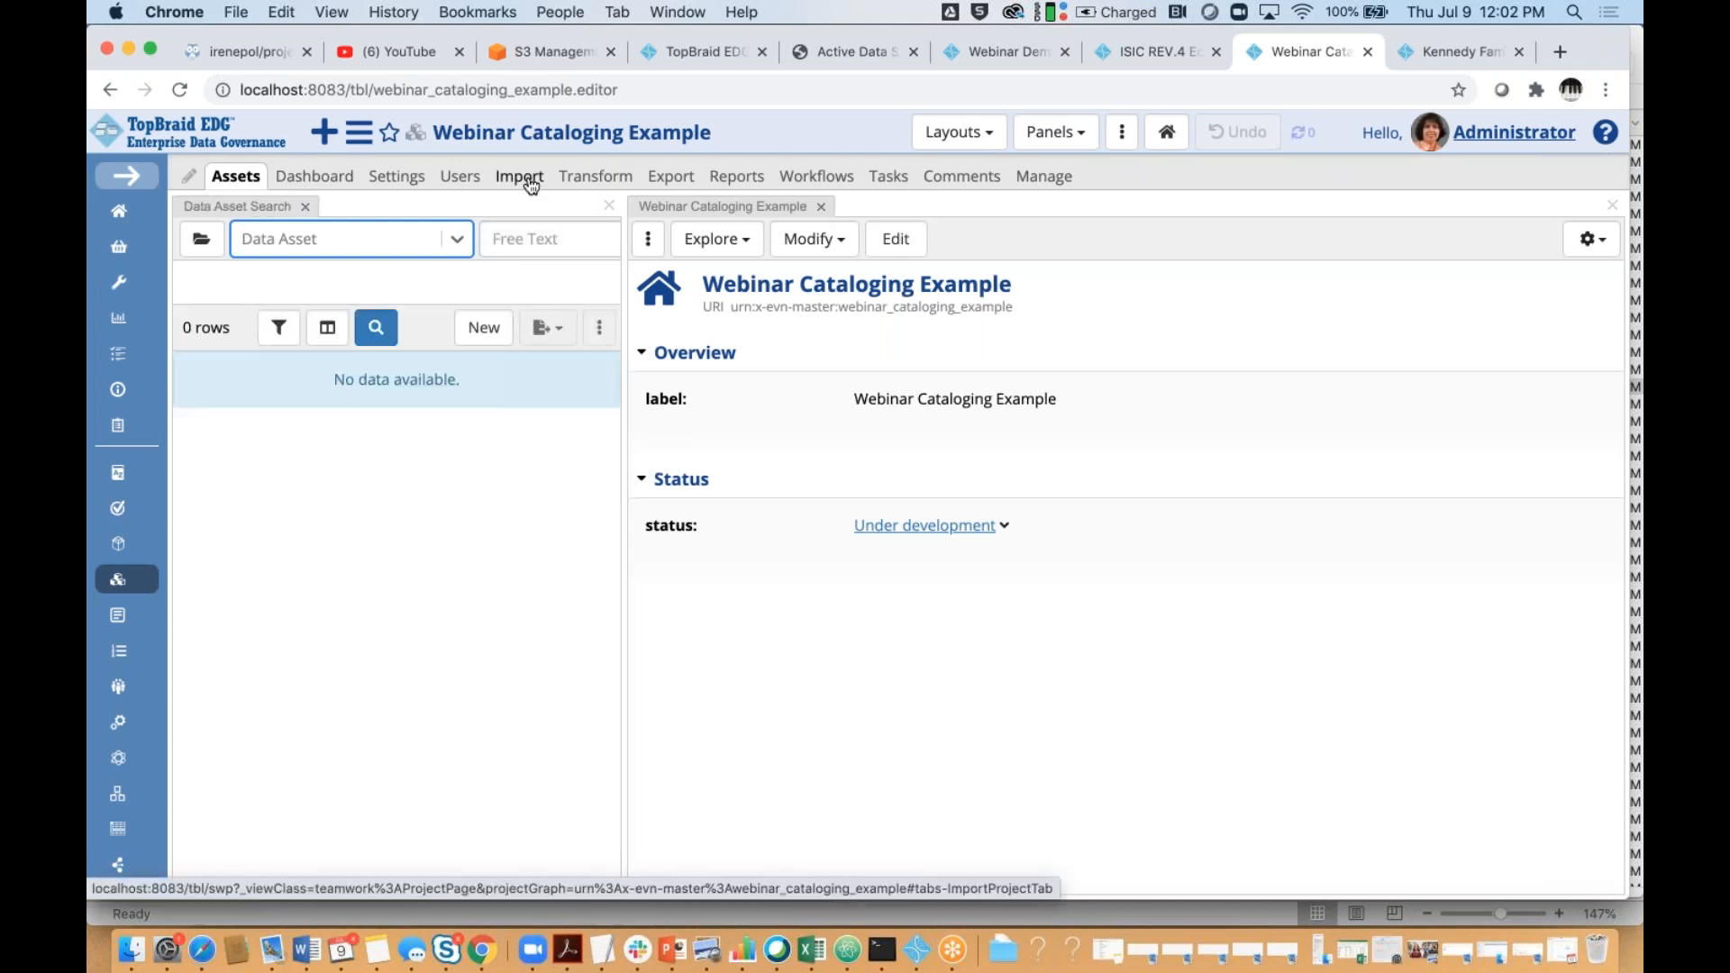
{"action": "left_click", "coordinate": [528, 181]}
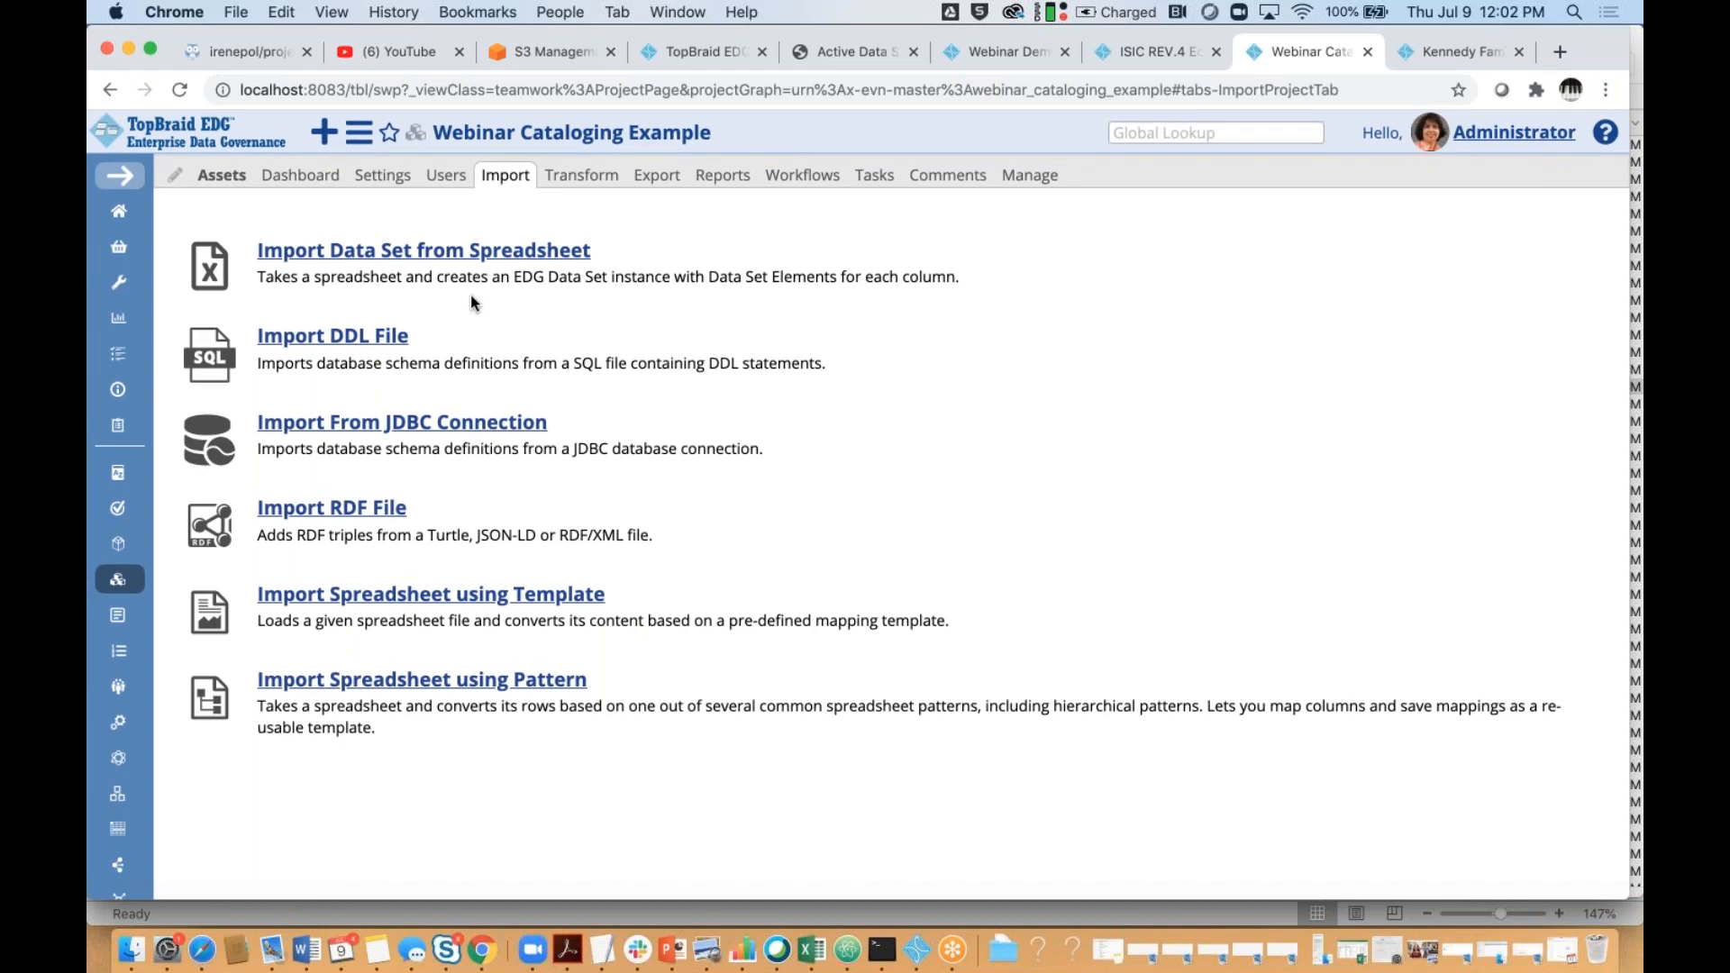
{"action": "left_click", "coordinate": [444, 255]}
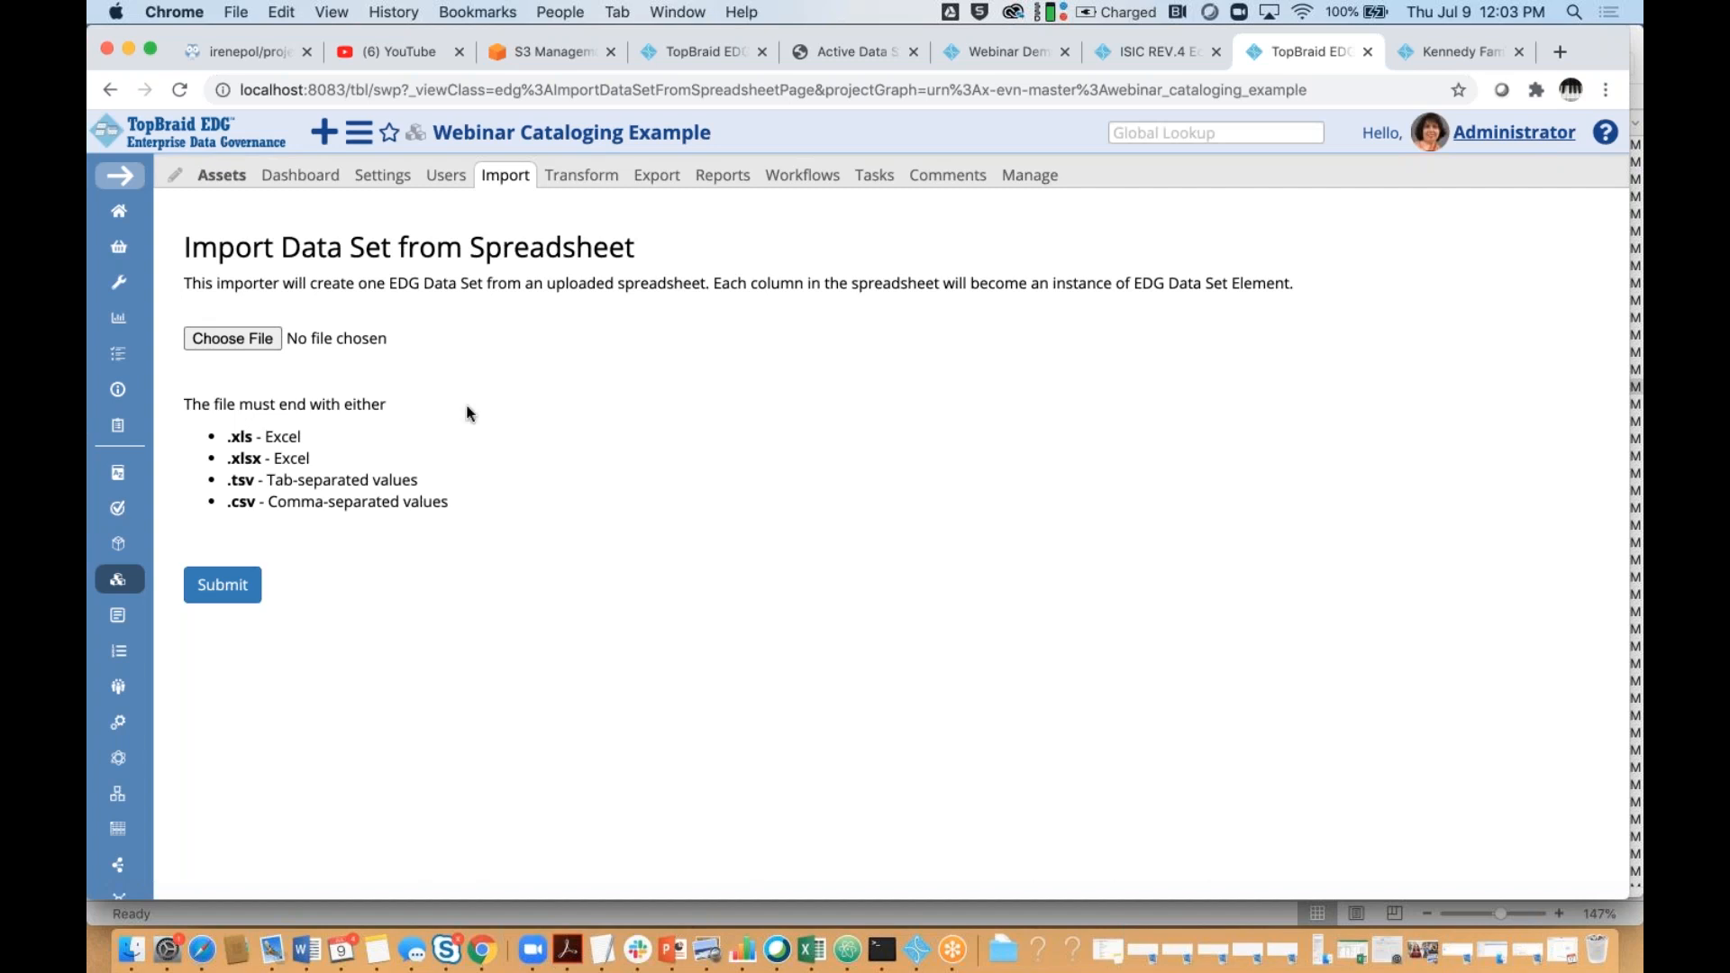
Choose airports.xlsx from the Downloads folder and submit it for import as a data set
{"action": "left_click", "coordinate": [231, 343]}
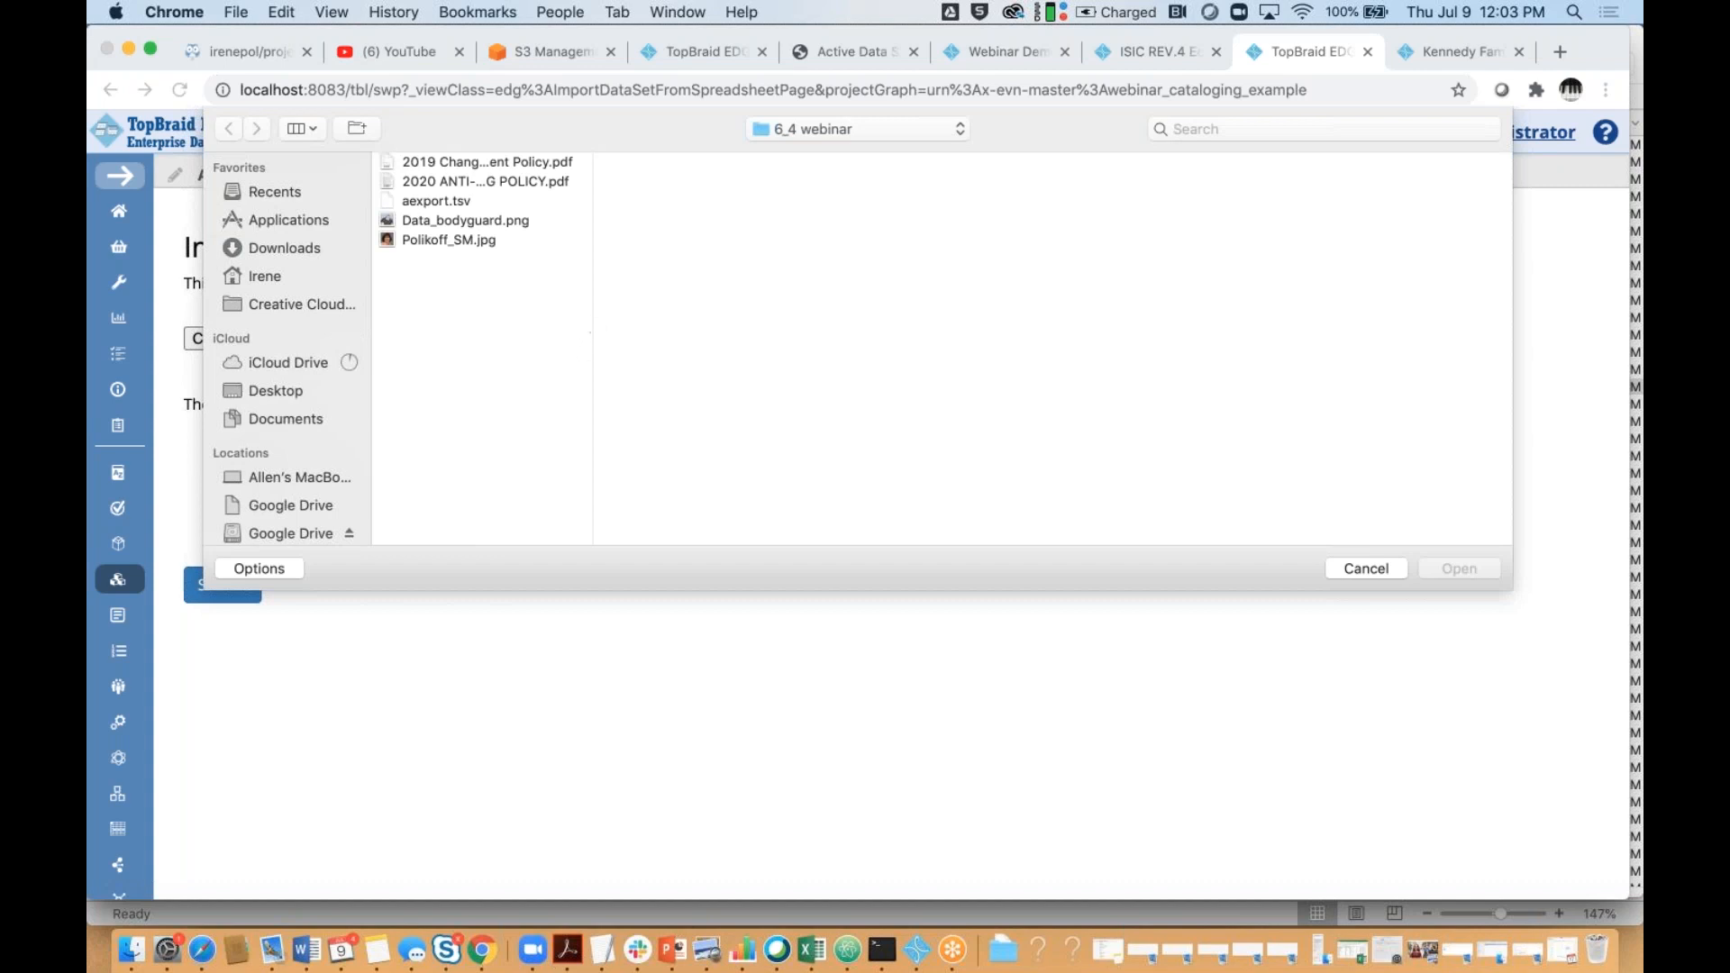
{"action": "left_click_drag", "start_coordinate": [594, 321], "coordinate": [729, 320]}
{"action": "left_click", "coordinate": [441, 202]}
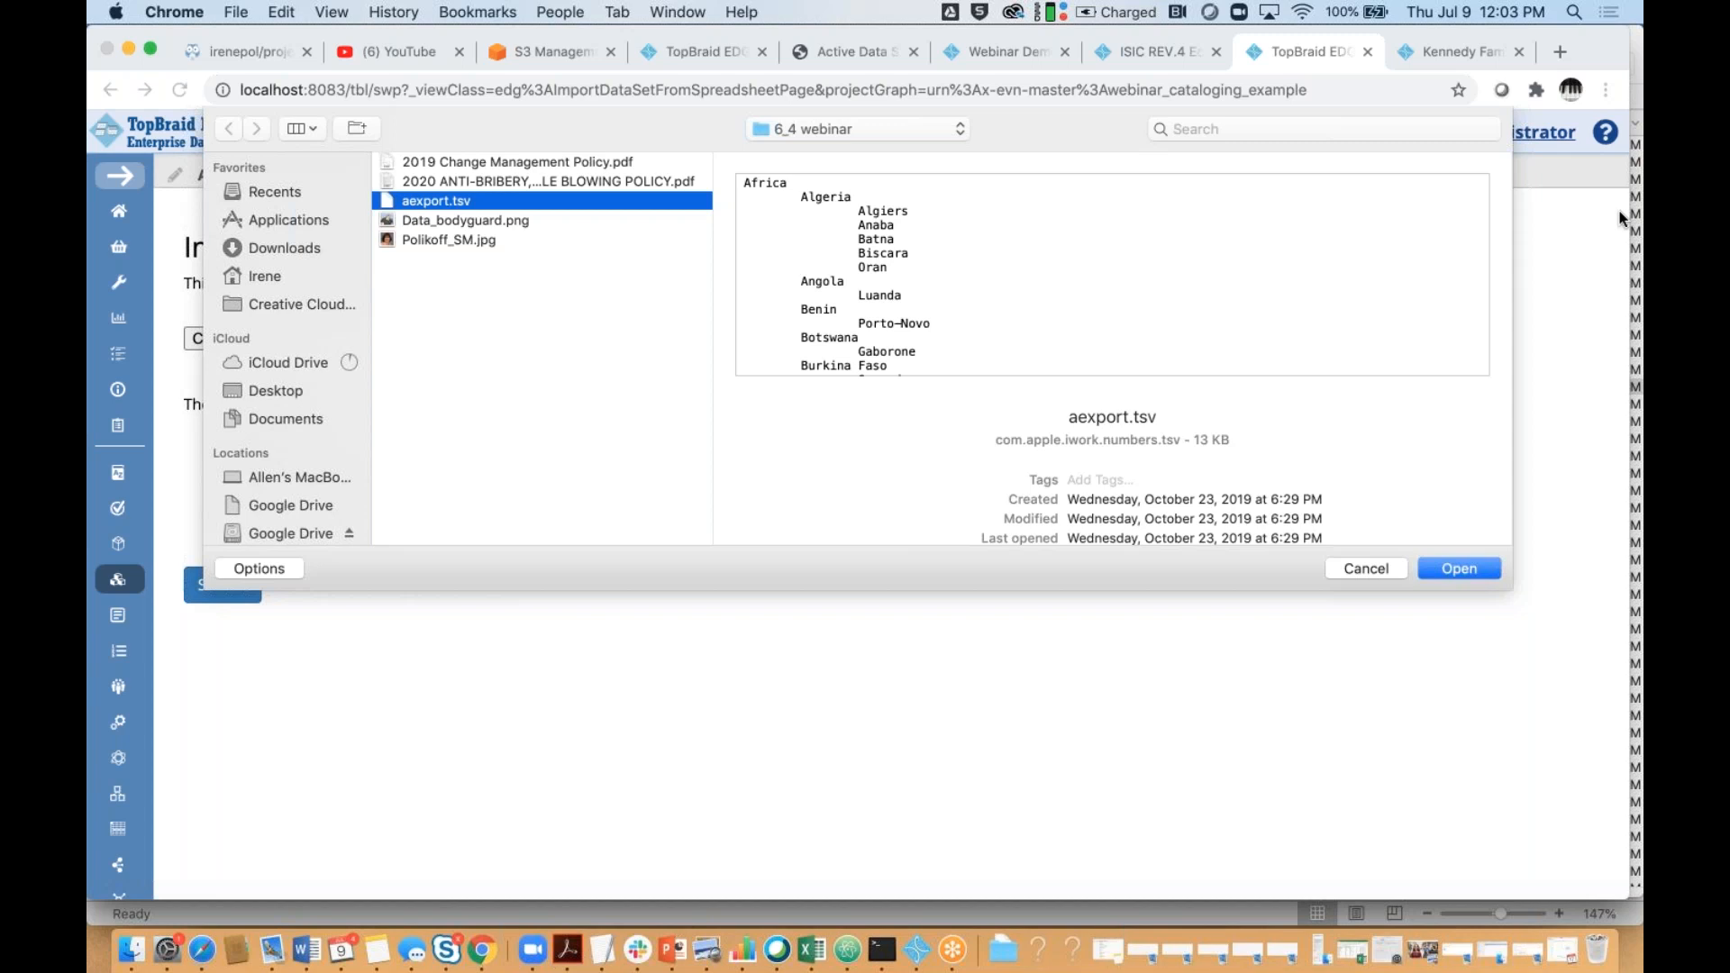
{"action": "left_click", "coordinate": [284, 247]}
{"action": "scroll", "coordinate": [647, 413], "scroll_direction": "down", "scroll_amount": 5}
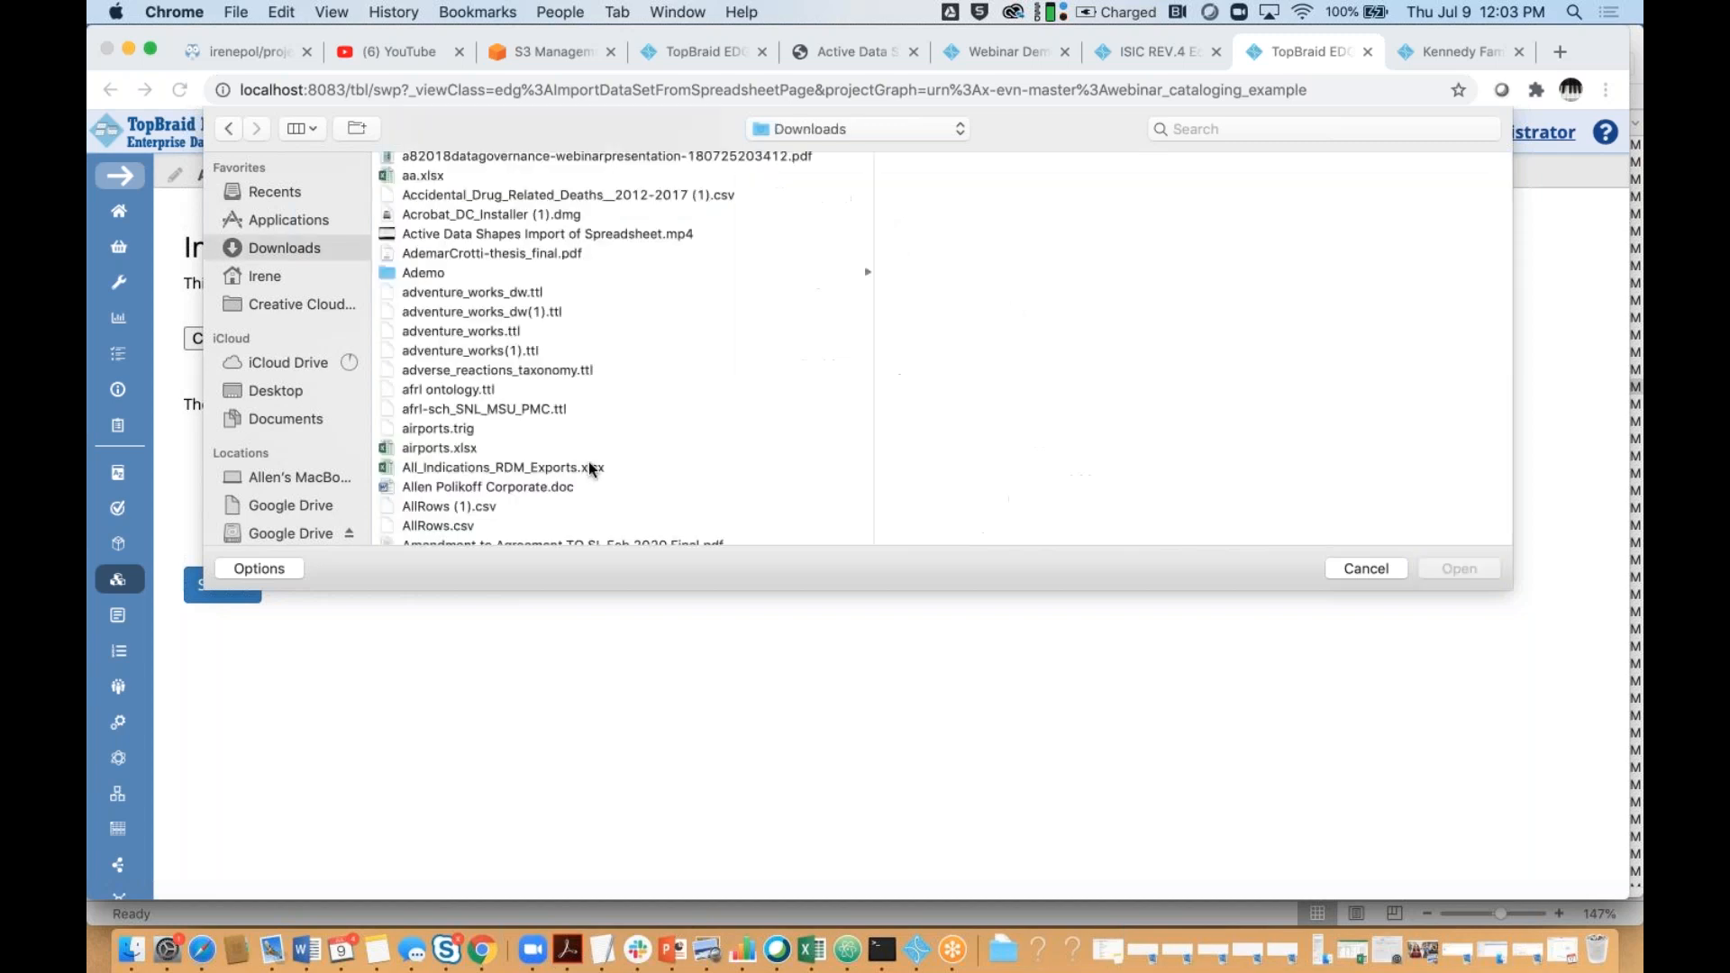
{"action": "left_click", "coordinate": [442, 448]}
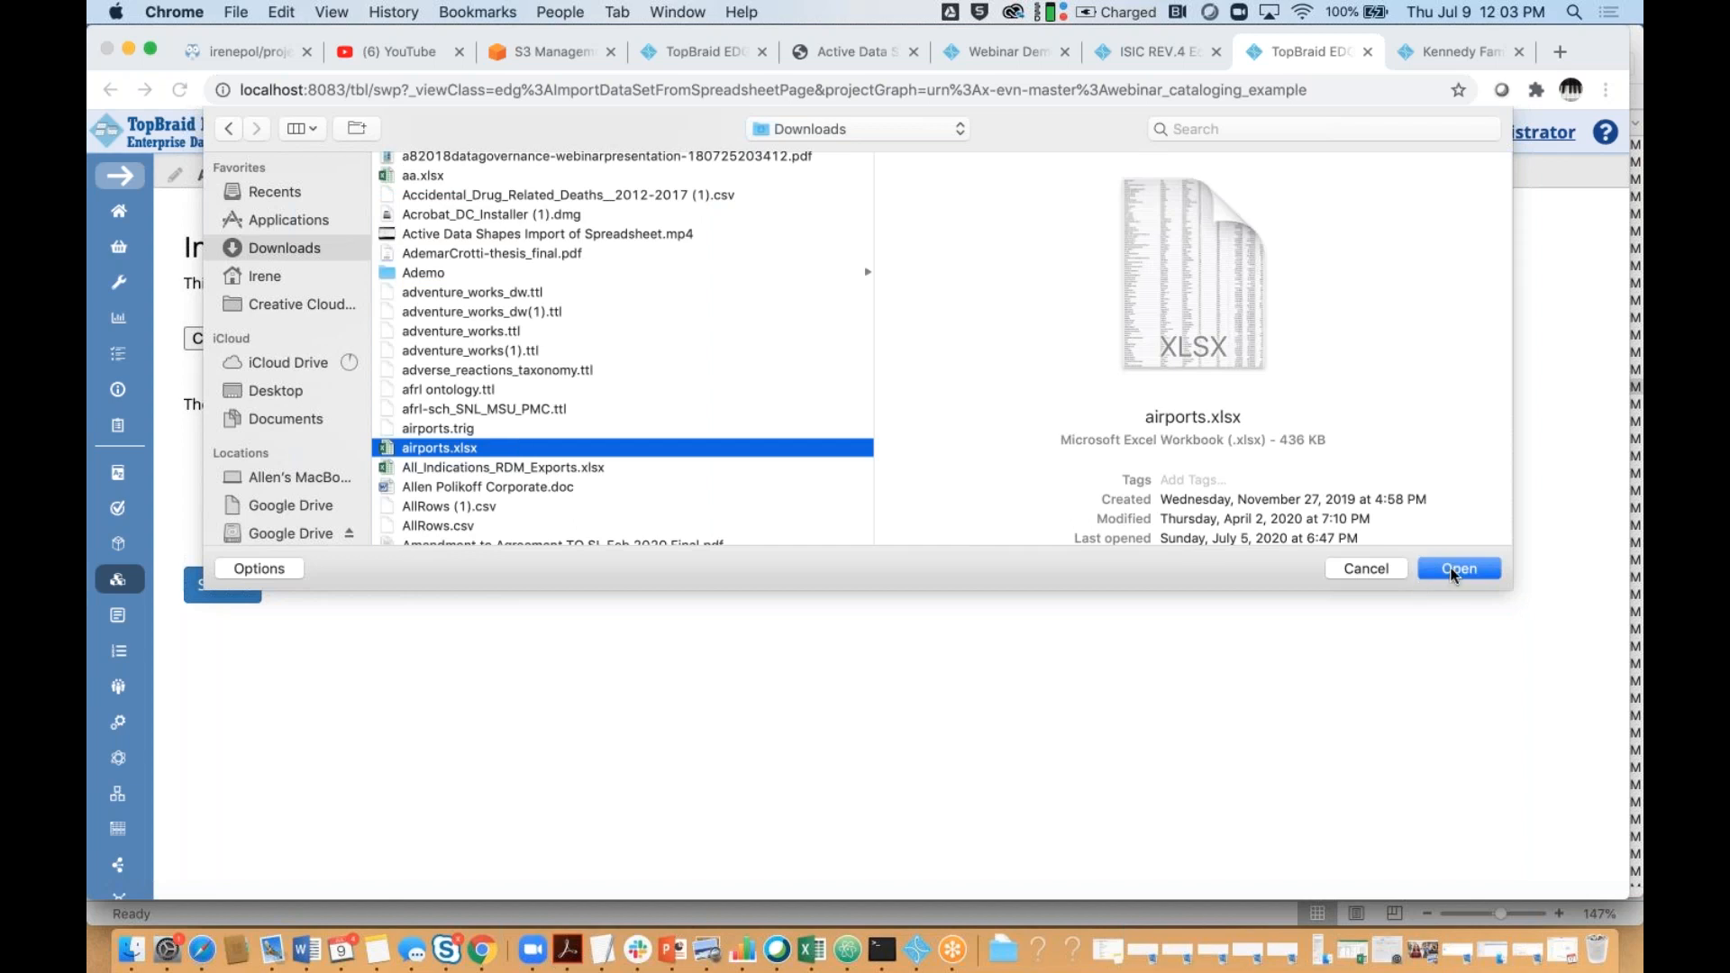
{"action": "left_click", "coordinate": [1456, 571]}
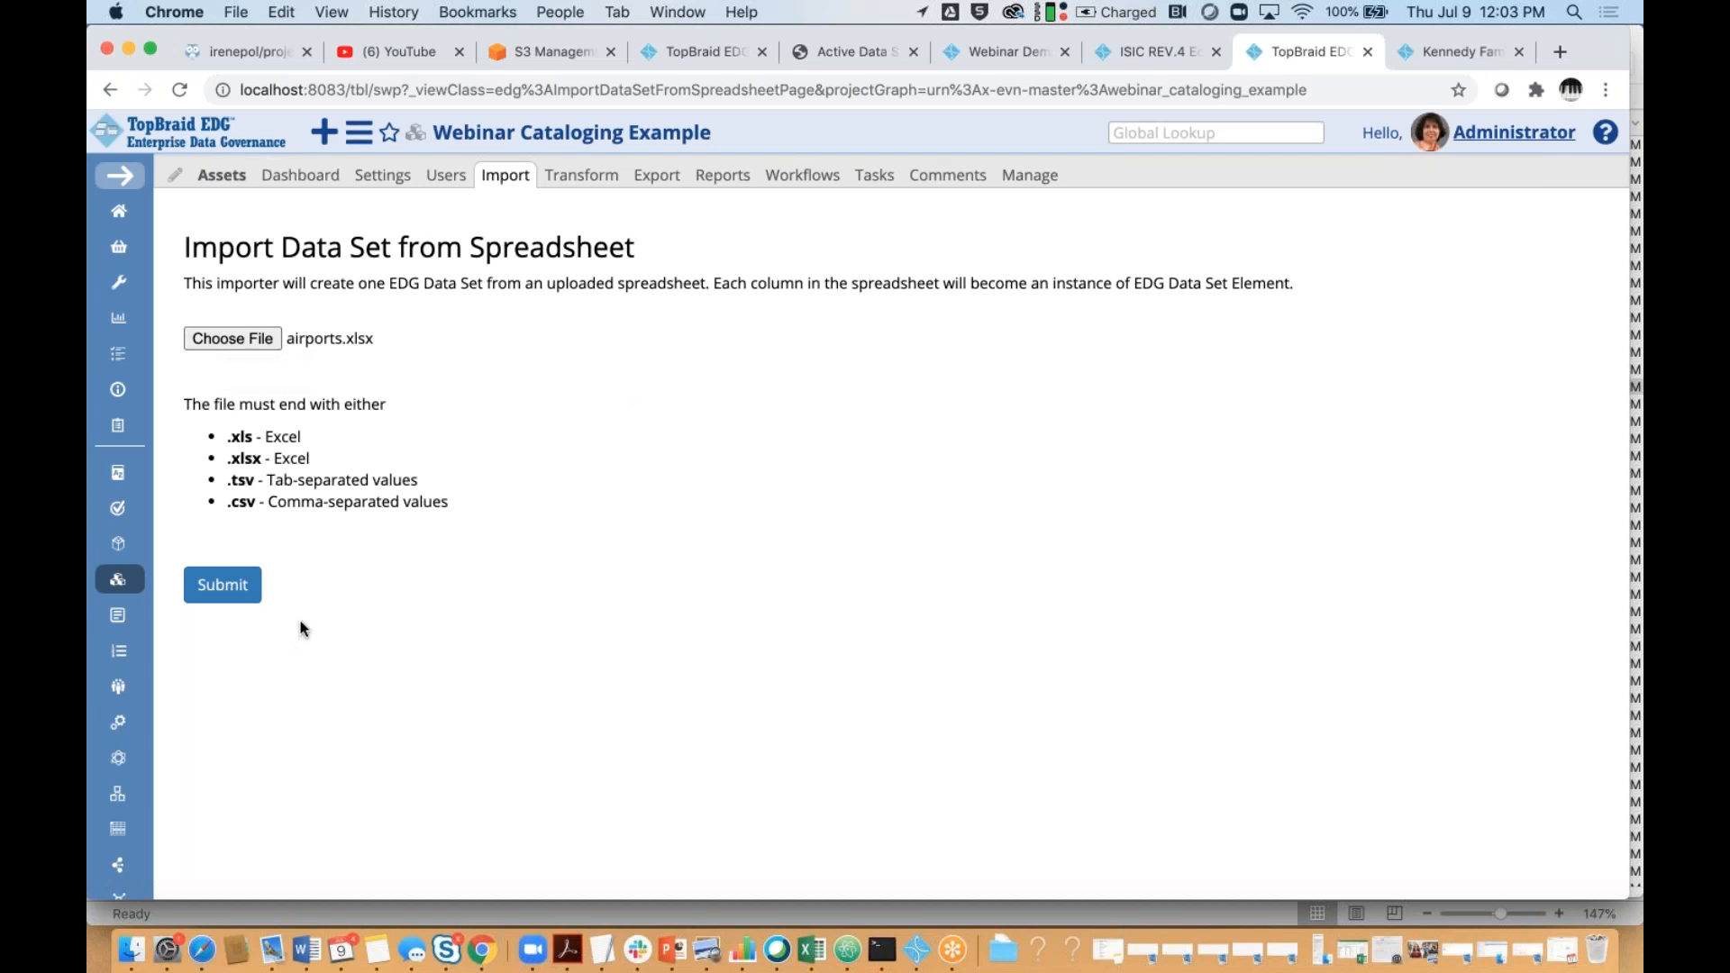
{"action": "left_click", "coordinate": [218, 594]}
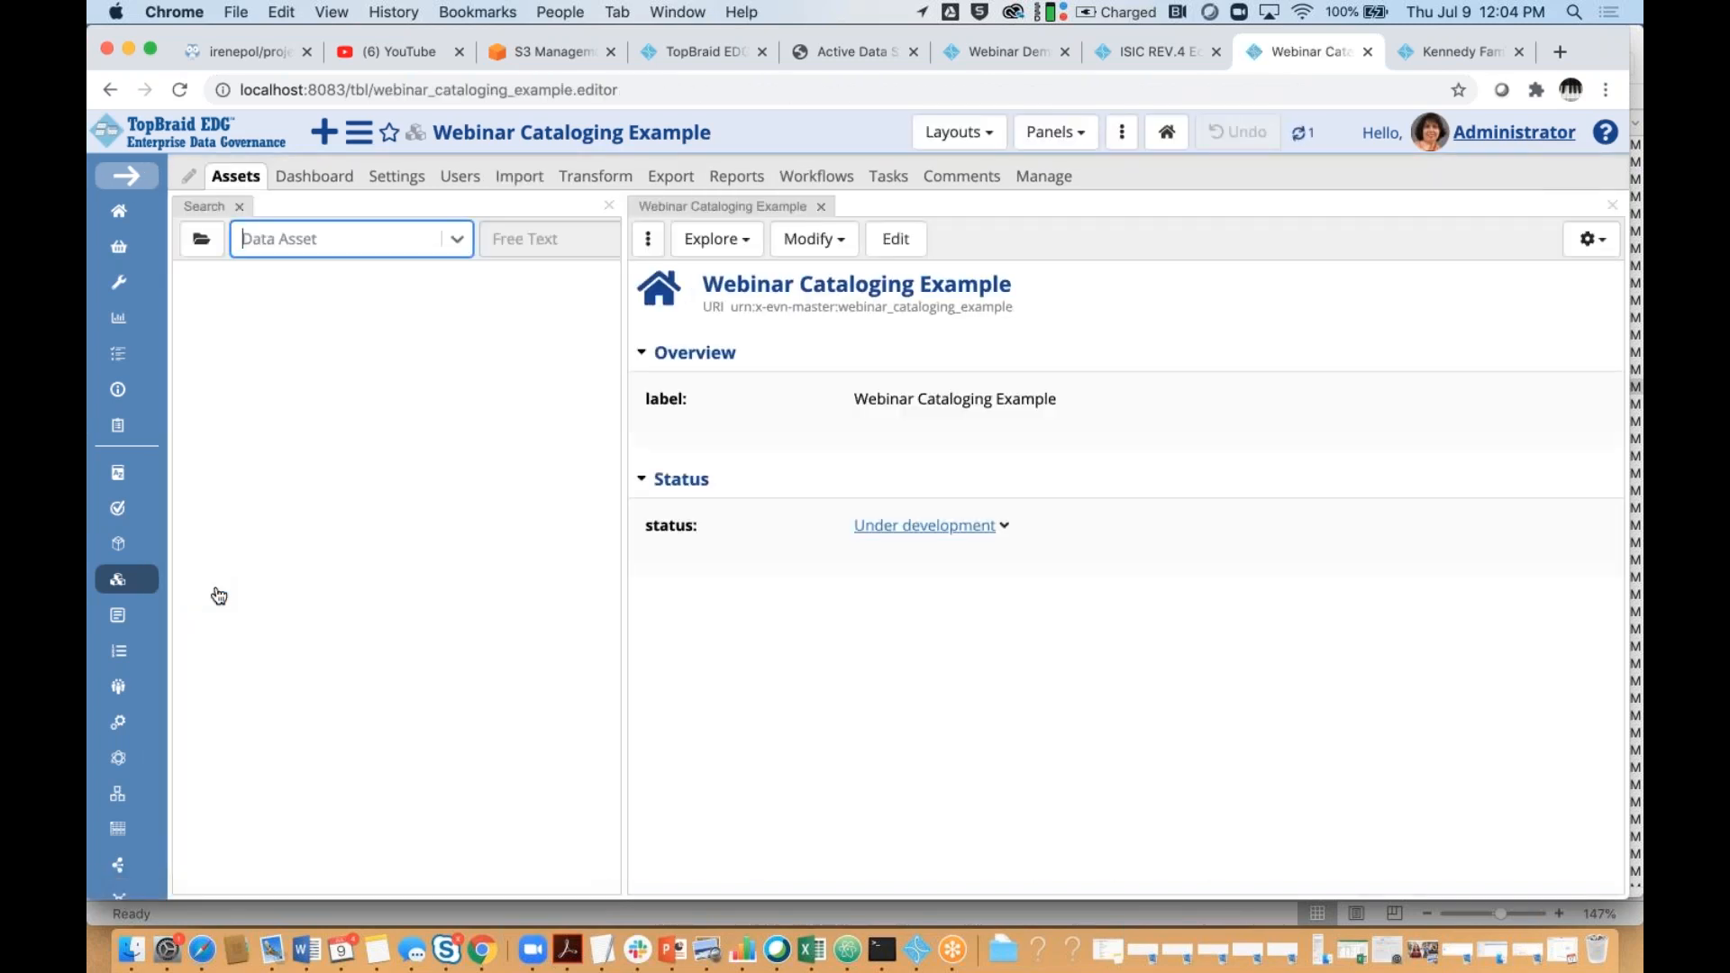
Restrict the collection's asset search to the Dataset type
{"action": "left_click", "coordinate": [312, 235]}
{"action": "type", "text": "Da"}
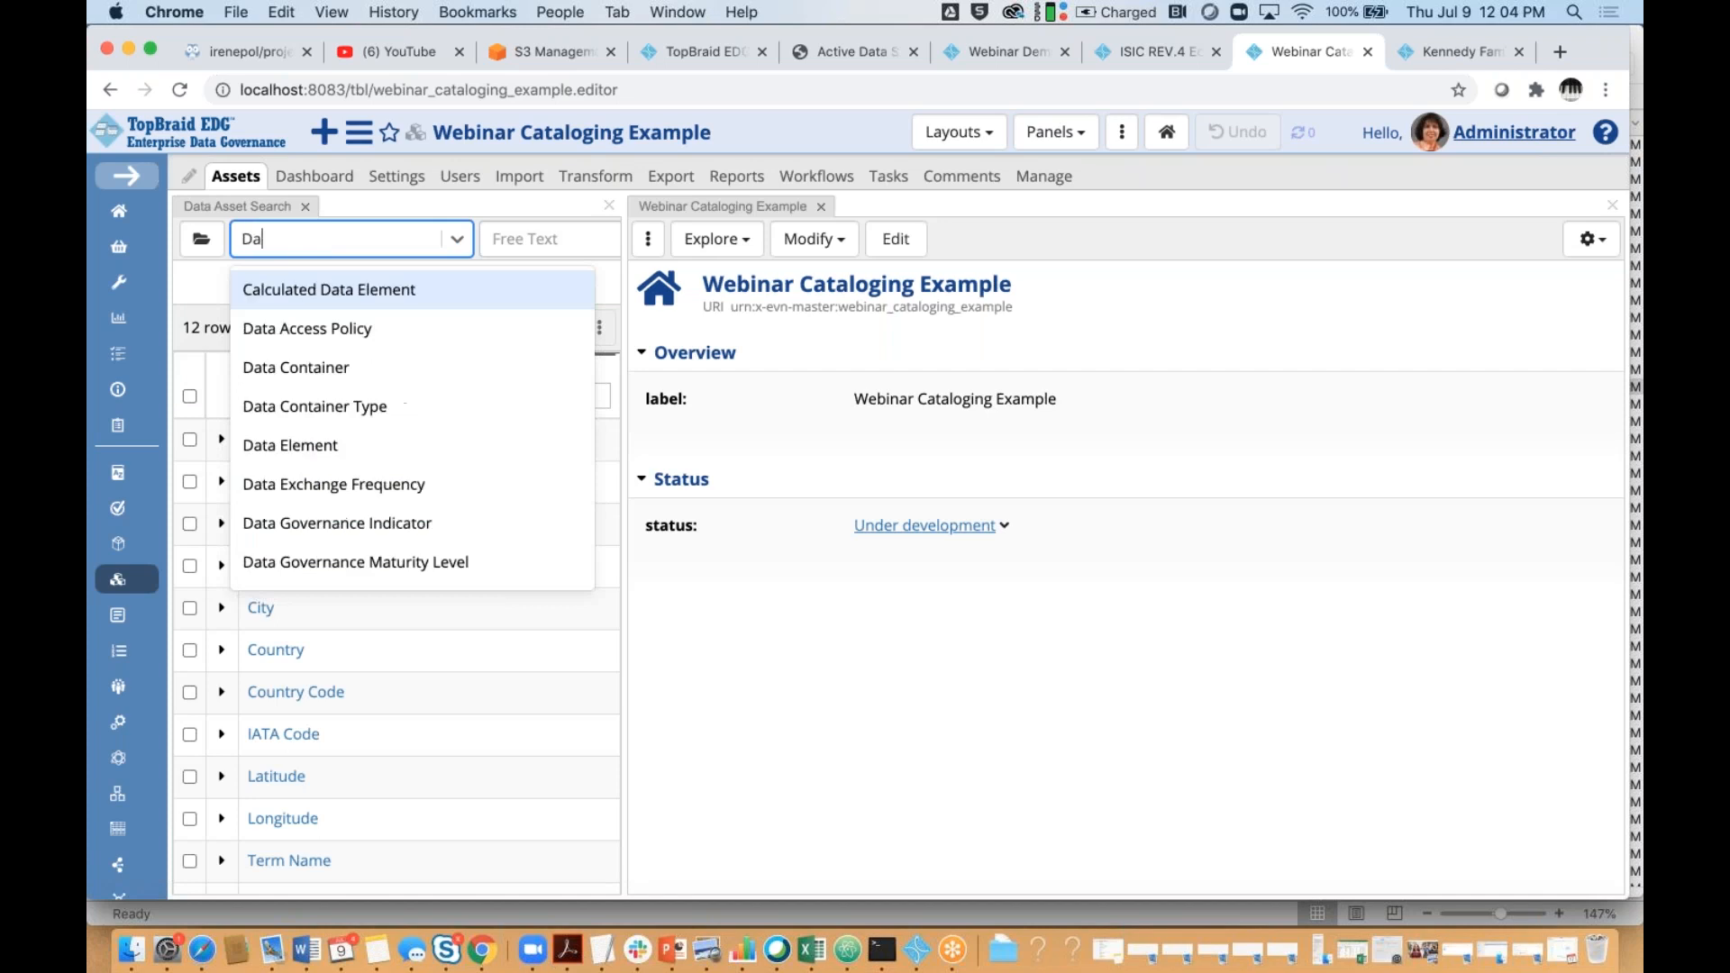
{"action": "type", "text": "taset"}
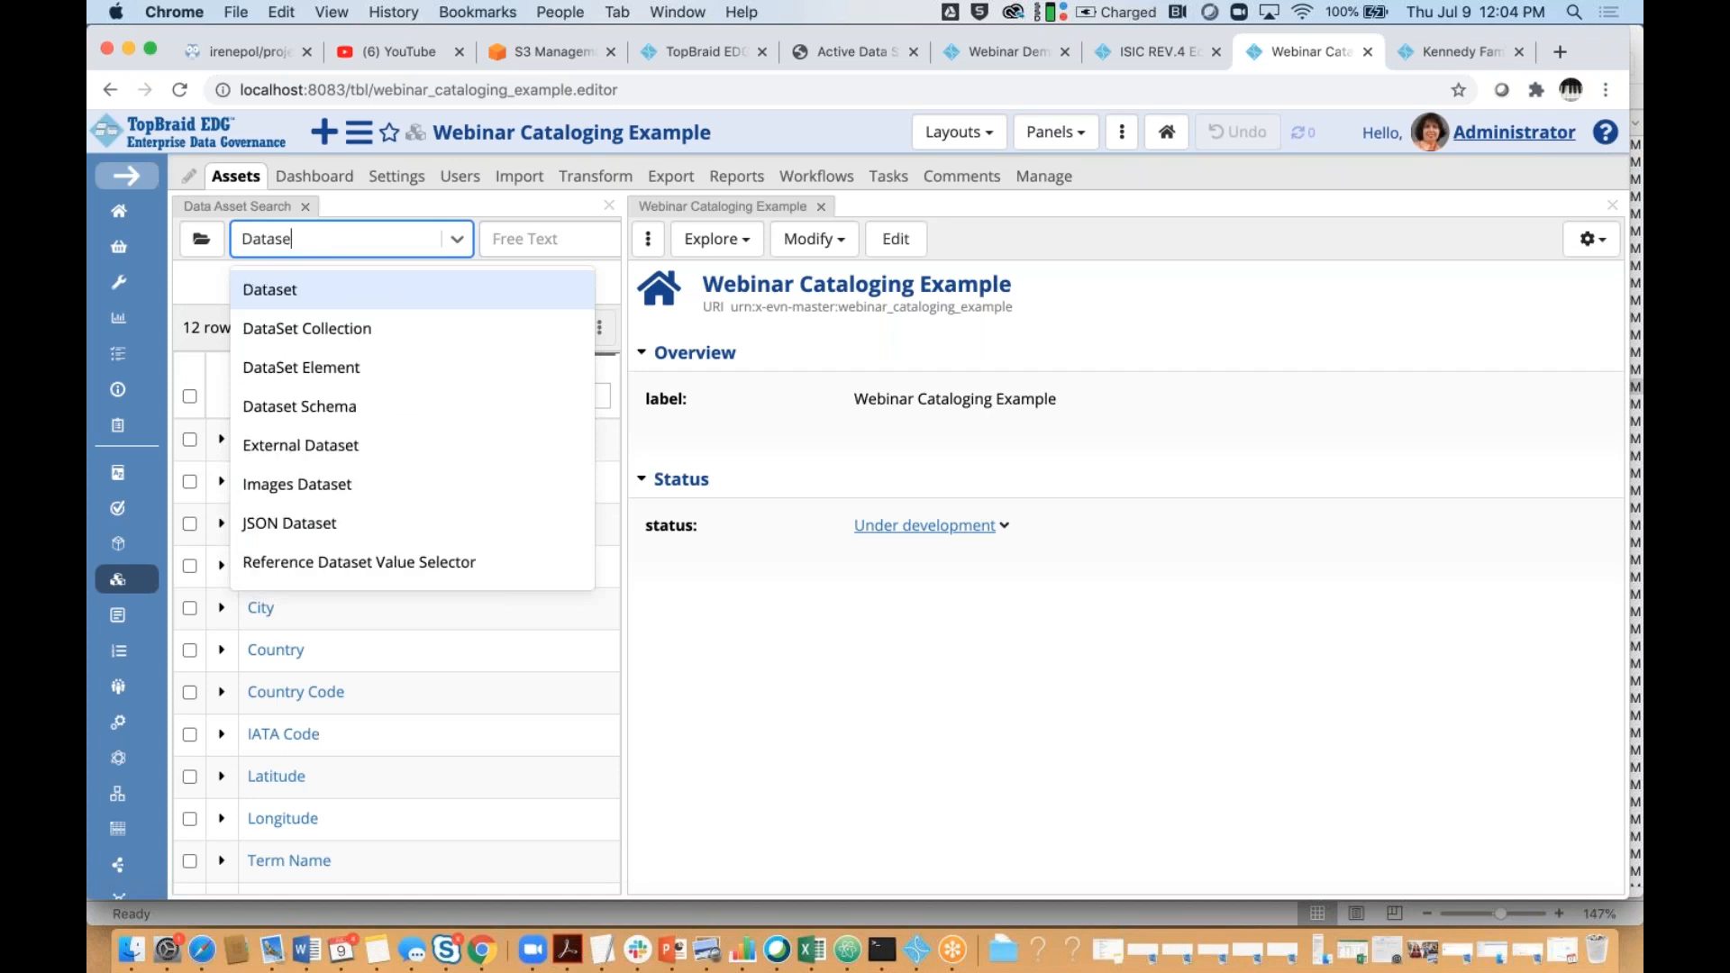
{"action": "left_click", "coordinate": [279, 291]}
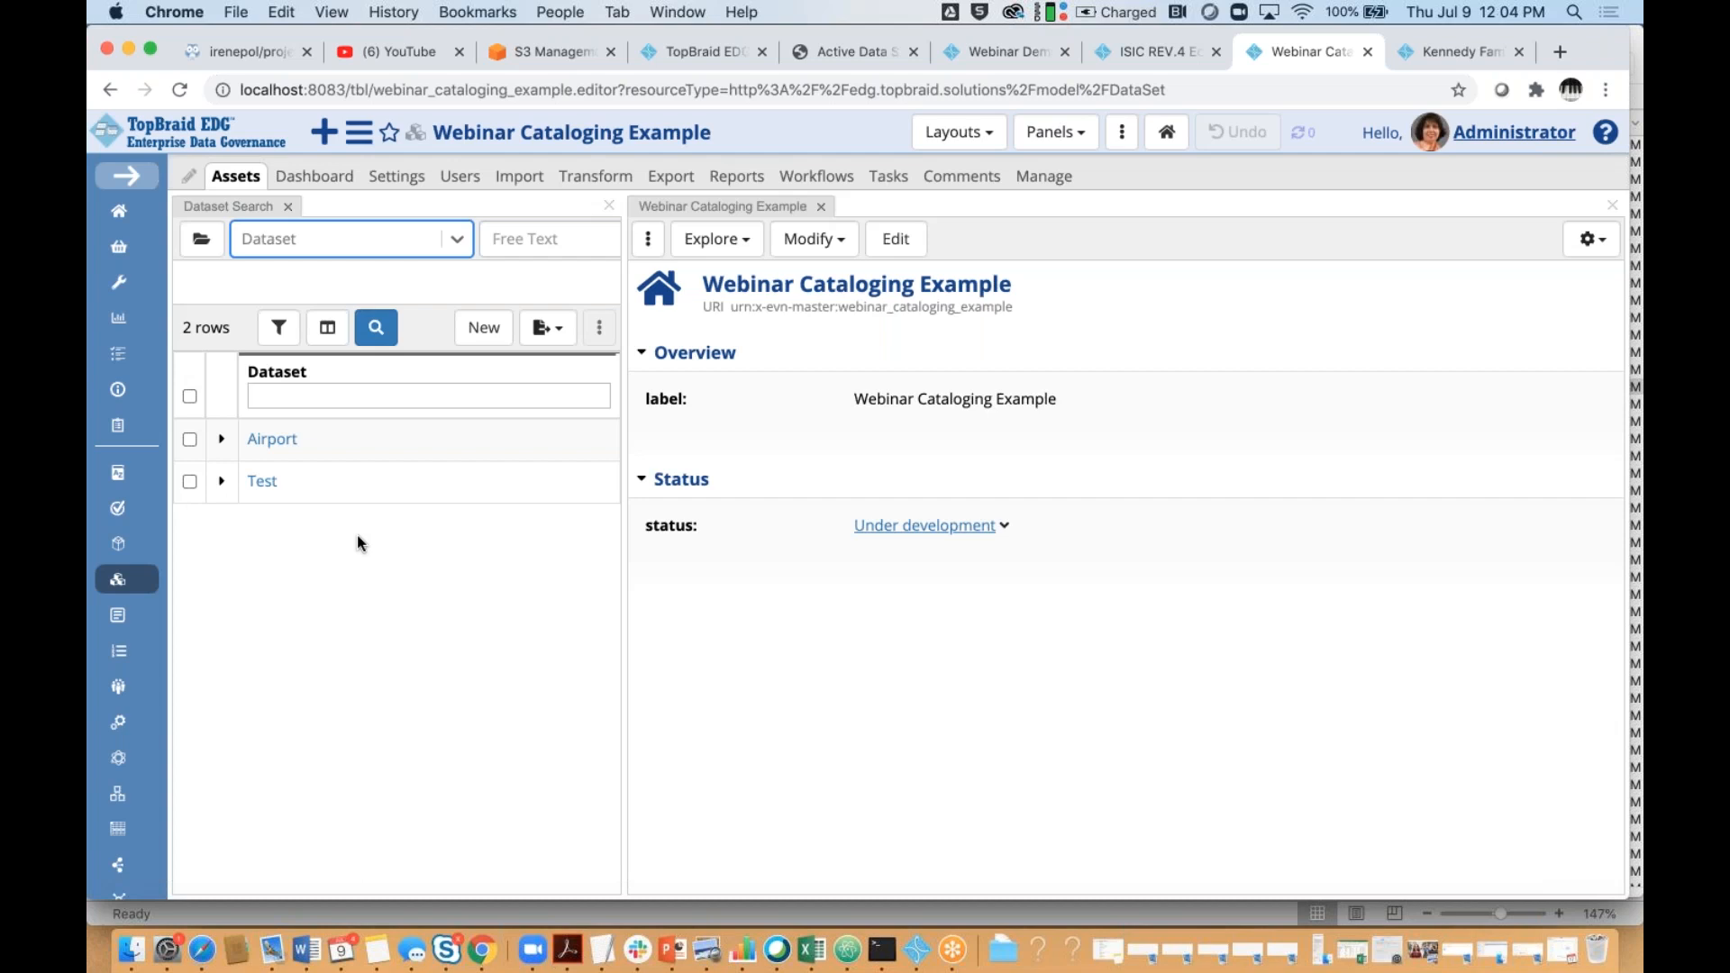
Open the Airport dataset and examine its properties, elements and data sample
{"action": "left_click", "coordinate": [272, 439]}
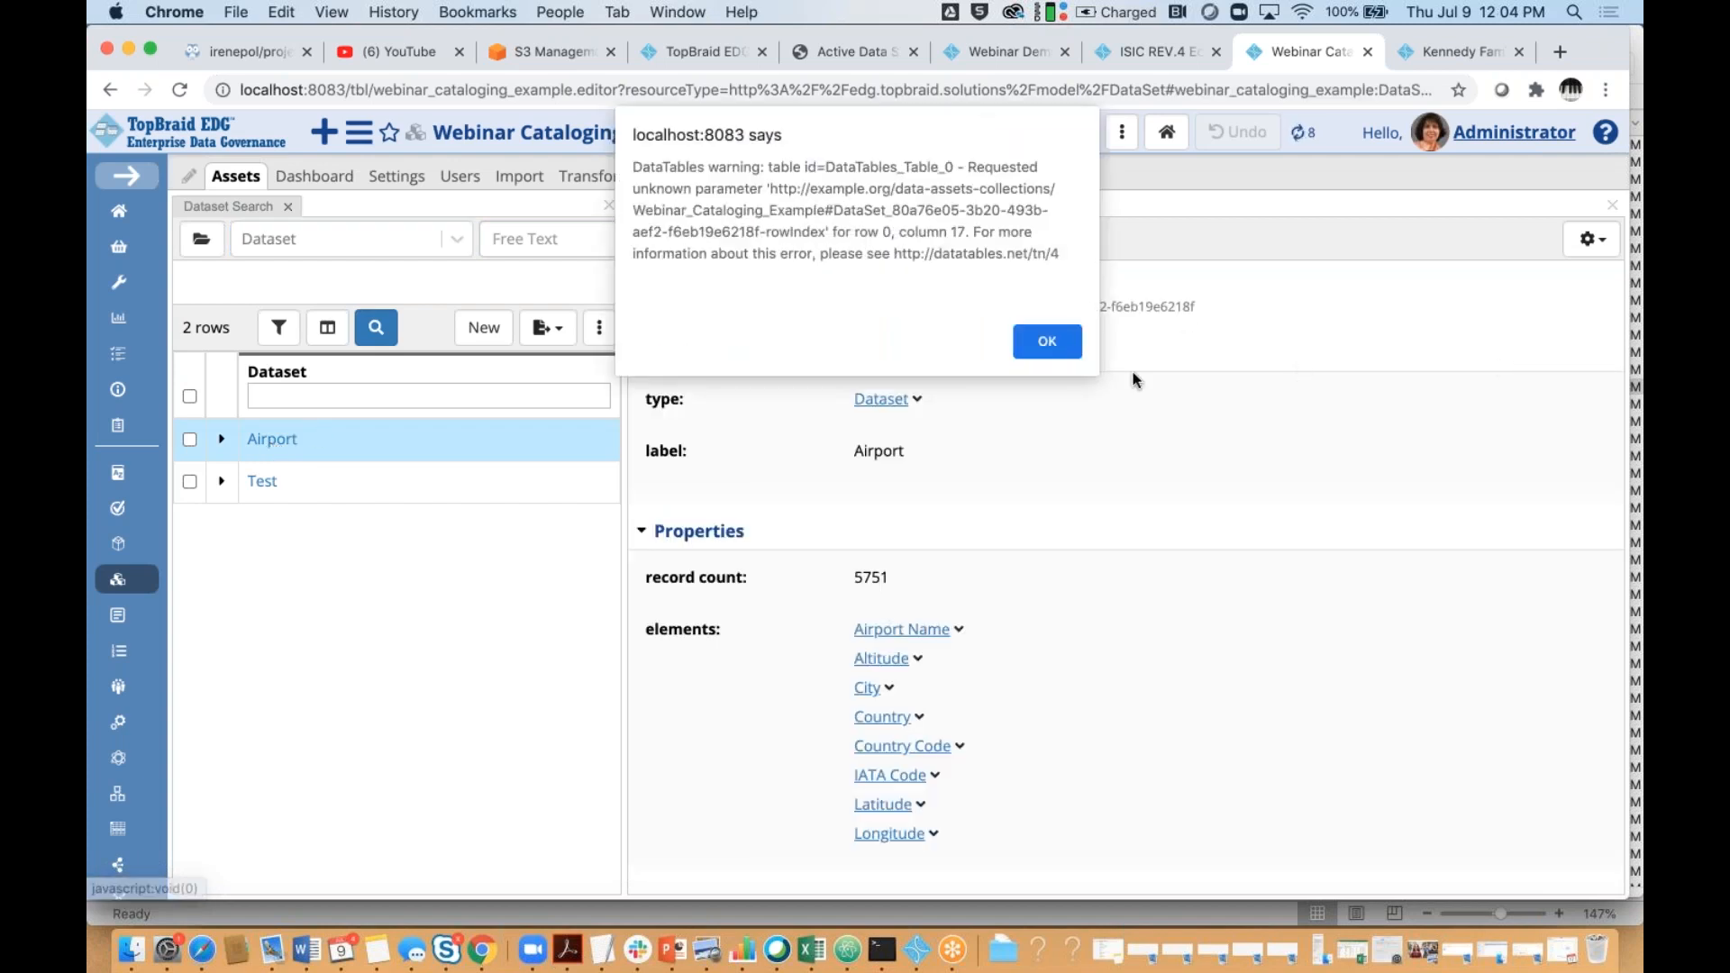
{"action": "left_click", "coordinate": [1048, 347]}
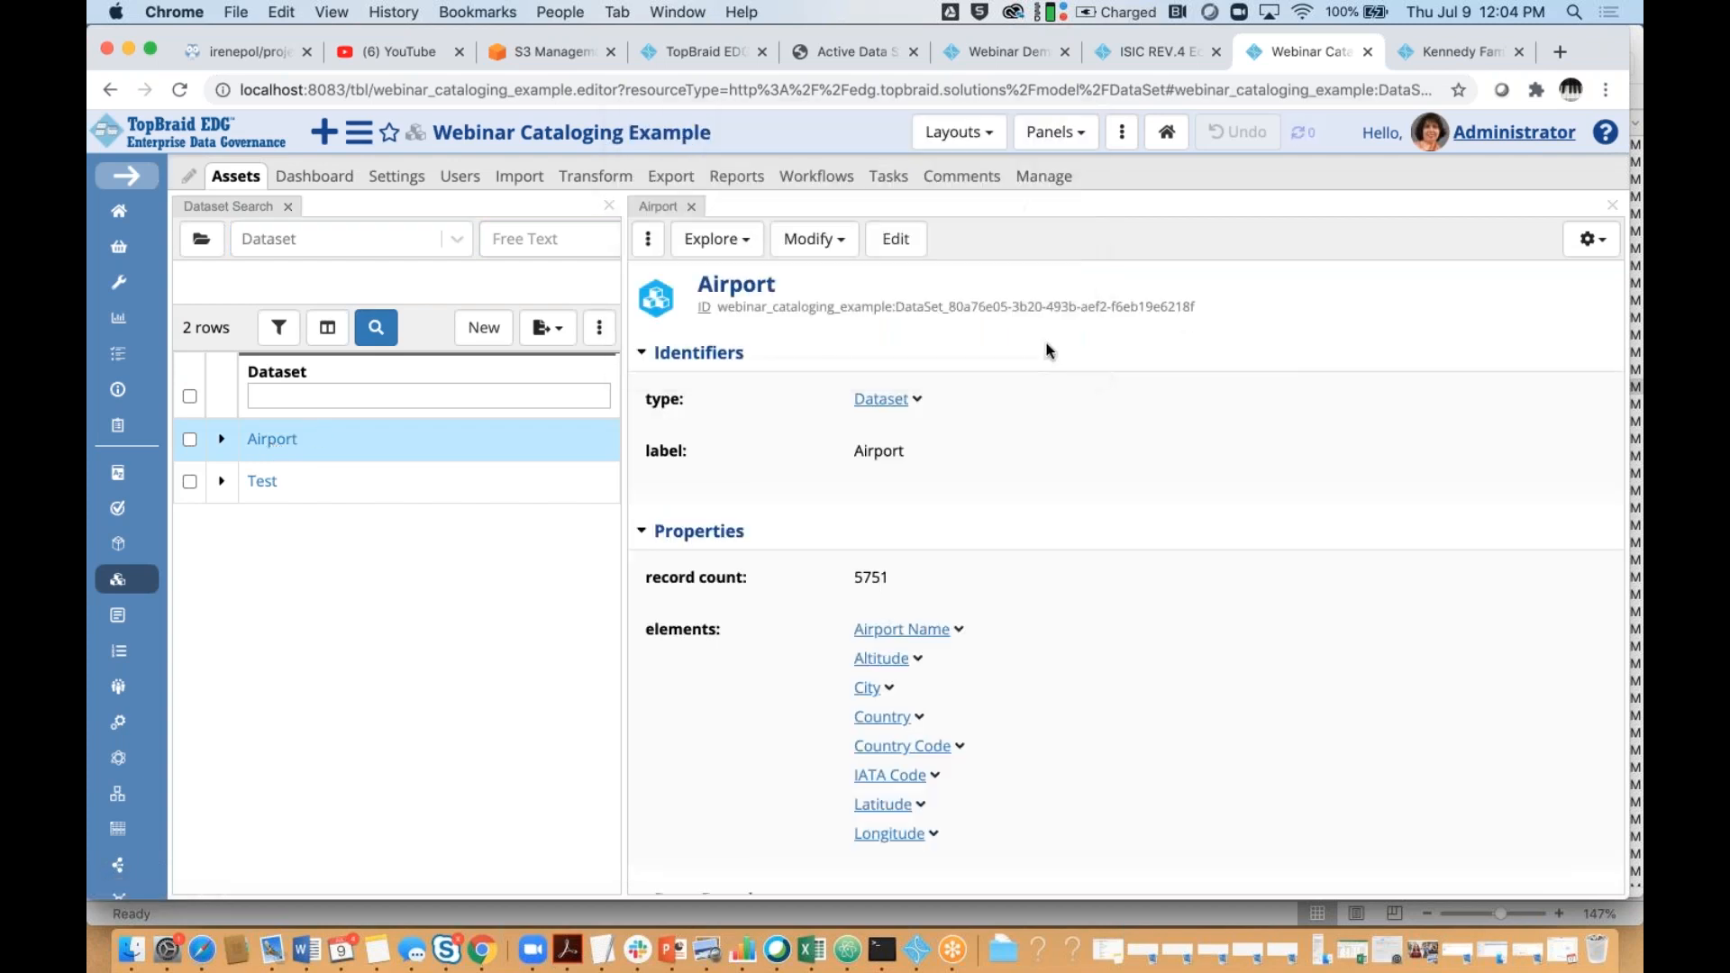
{"action": "scroll", "coordinate": [1235, 455], "scroll_direction": "down", "scroll_amount": 2}
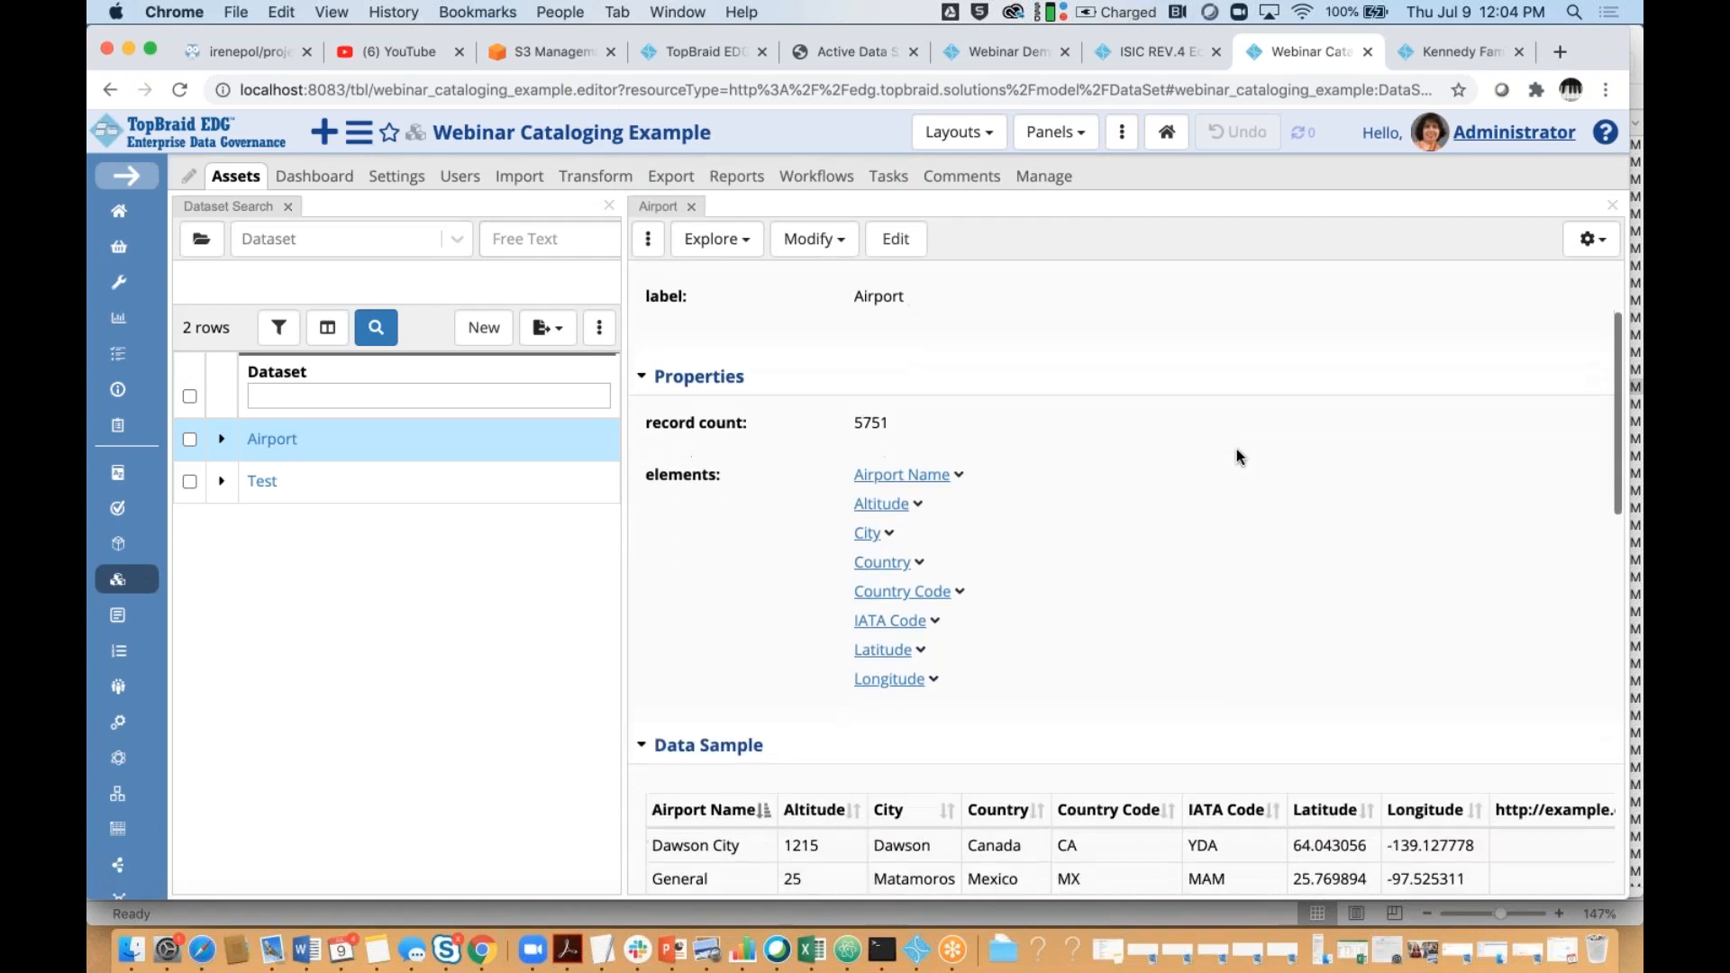
{"action": "scroll", "coordinate": [1237, 450], "scroll_direction": "up", "scroll_amount": 2}
{"action": "scroll", "coordinate": [1238, 450], "scroll_direction": "down", "scroll_amount": 2}
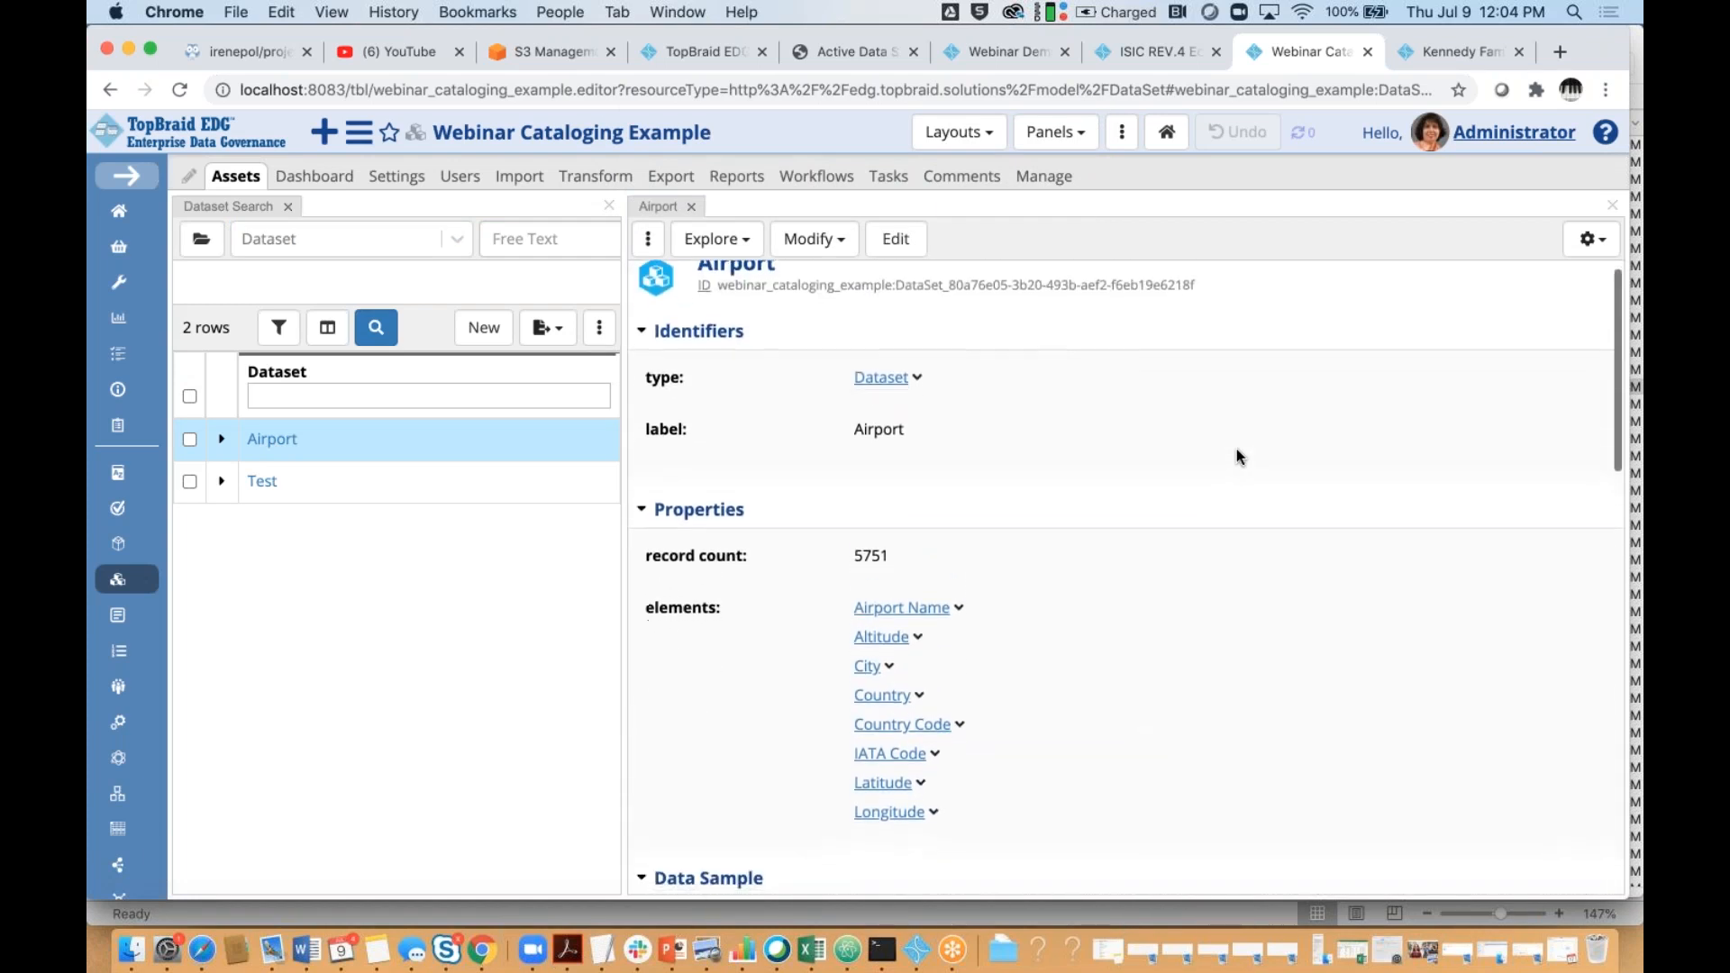
{"action": "scroll", "coordinate": [1237, 451], "scroll_direction": "down", "scroll_amount": 3}
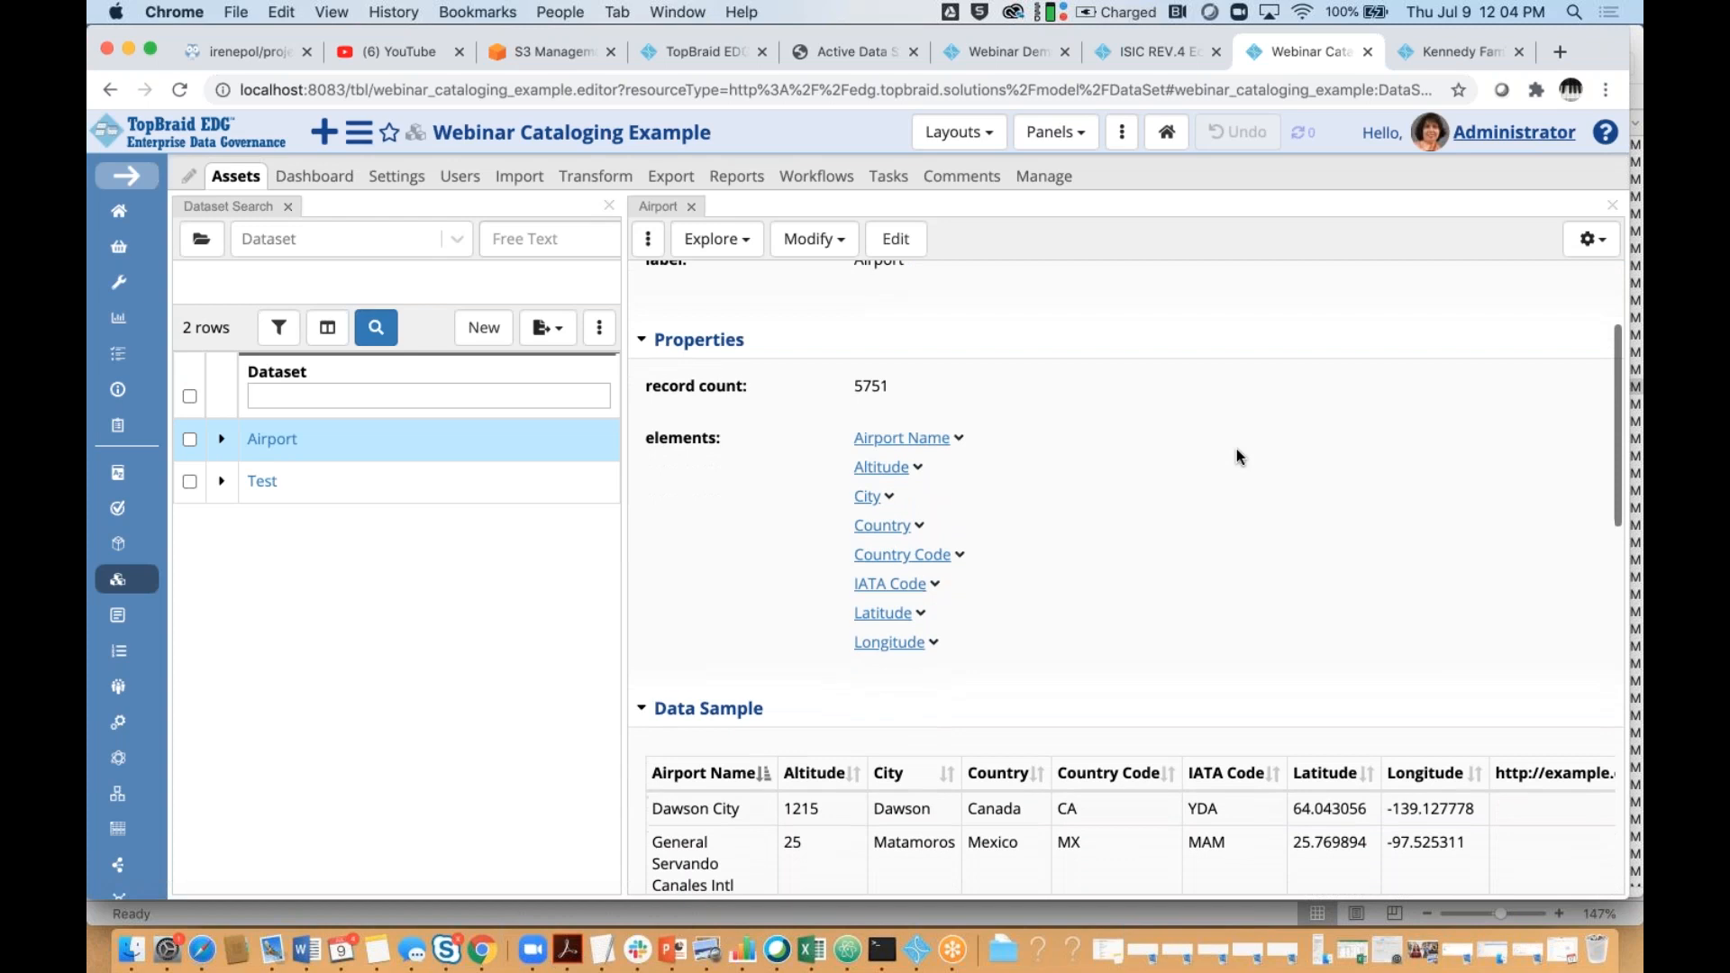
{"action": "scroll", "coordinate": [1236, 449], "scroll_direction": "up", "scroll_amount": 2}
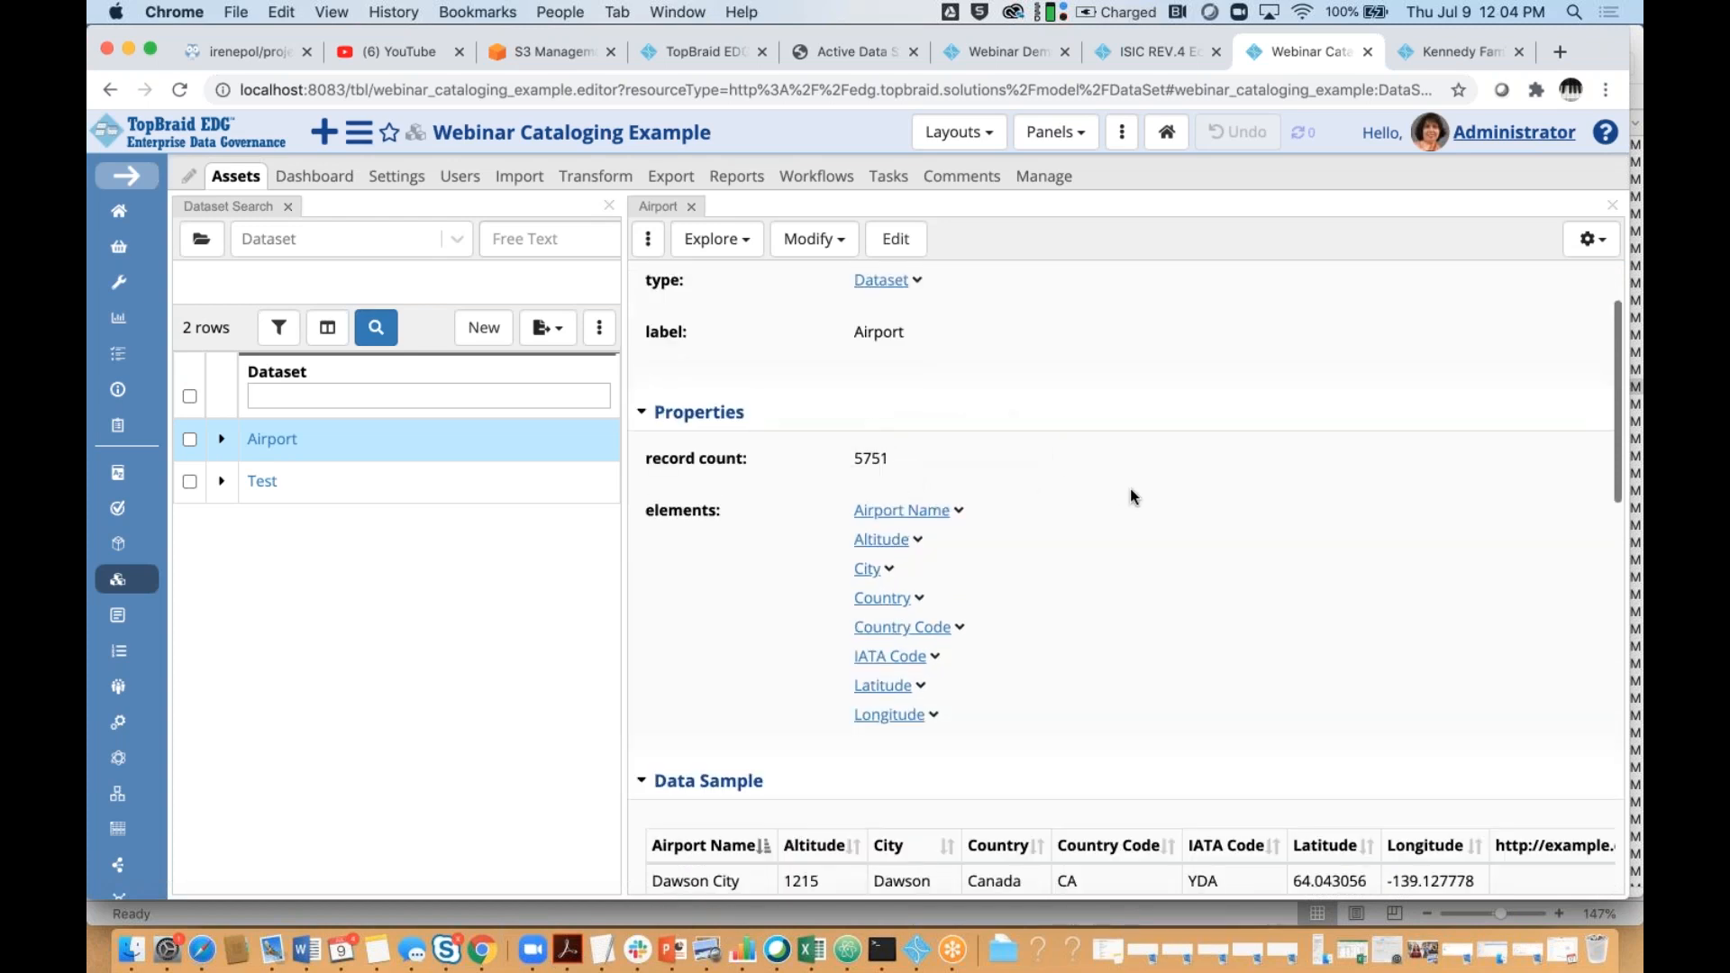
{"action": "scroll", "coordinate": [1130, 489], "scroll_direction": "down", "scroll_amount": 5}
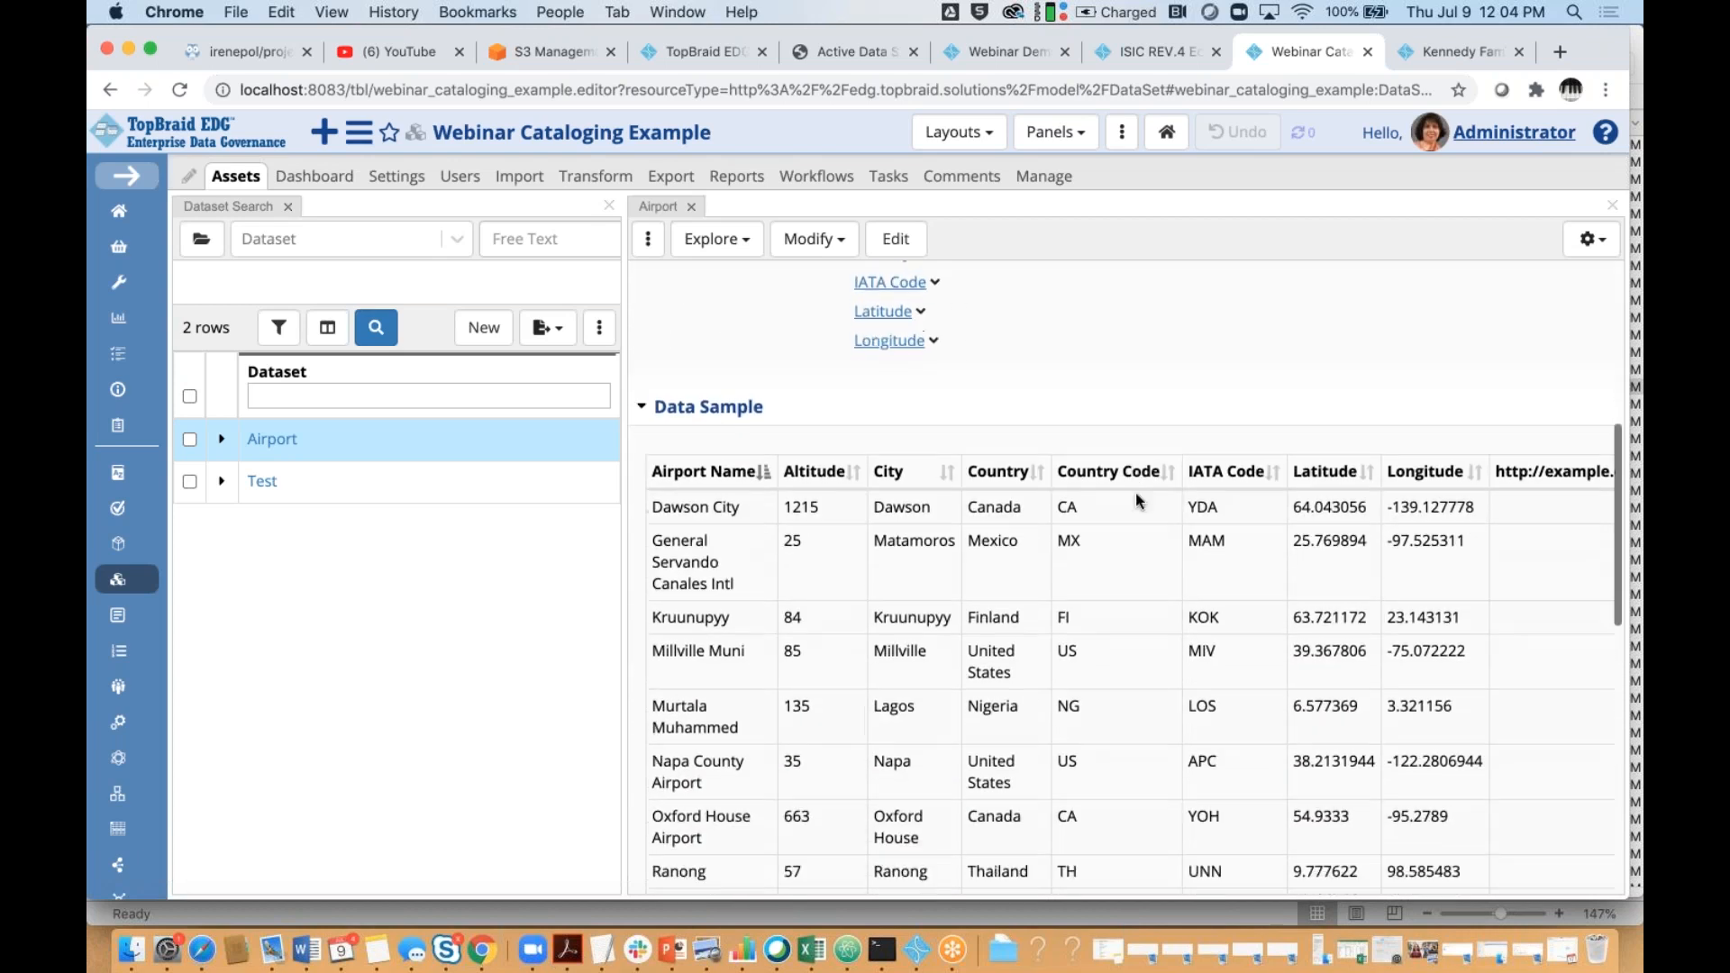
{"action": "scroll", "coordinate": [1133, 495], "scroll_direction": "down", "scroll_amount": 5}
{"action": "scroll", "coordinate": [1132, 577], "scroll_direction": "down", "scroll_amount": 1}
{"action": "scroll", "coordinate": [1132, 577], "scroll_direction": "up", "scroll_amount": 1}
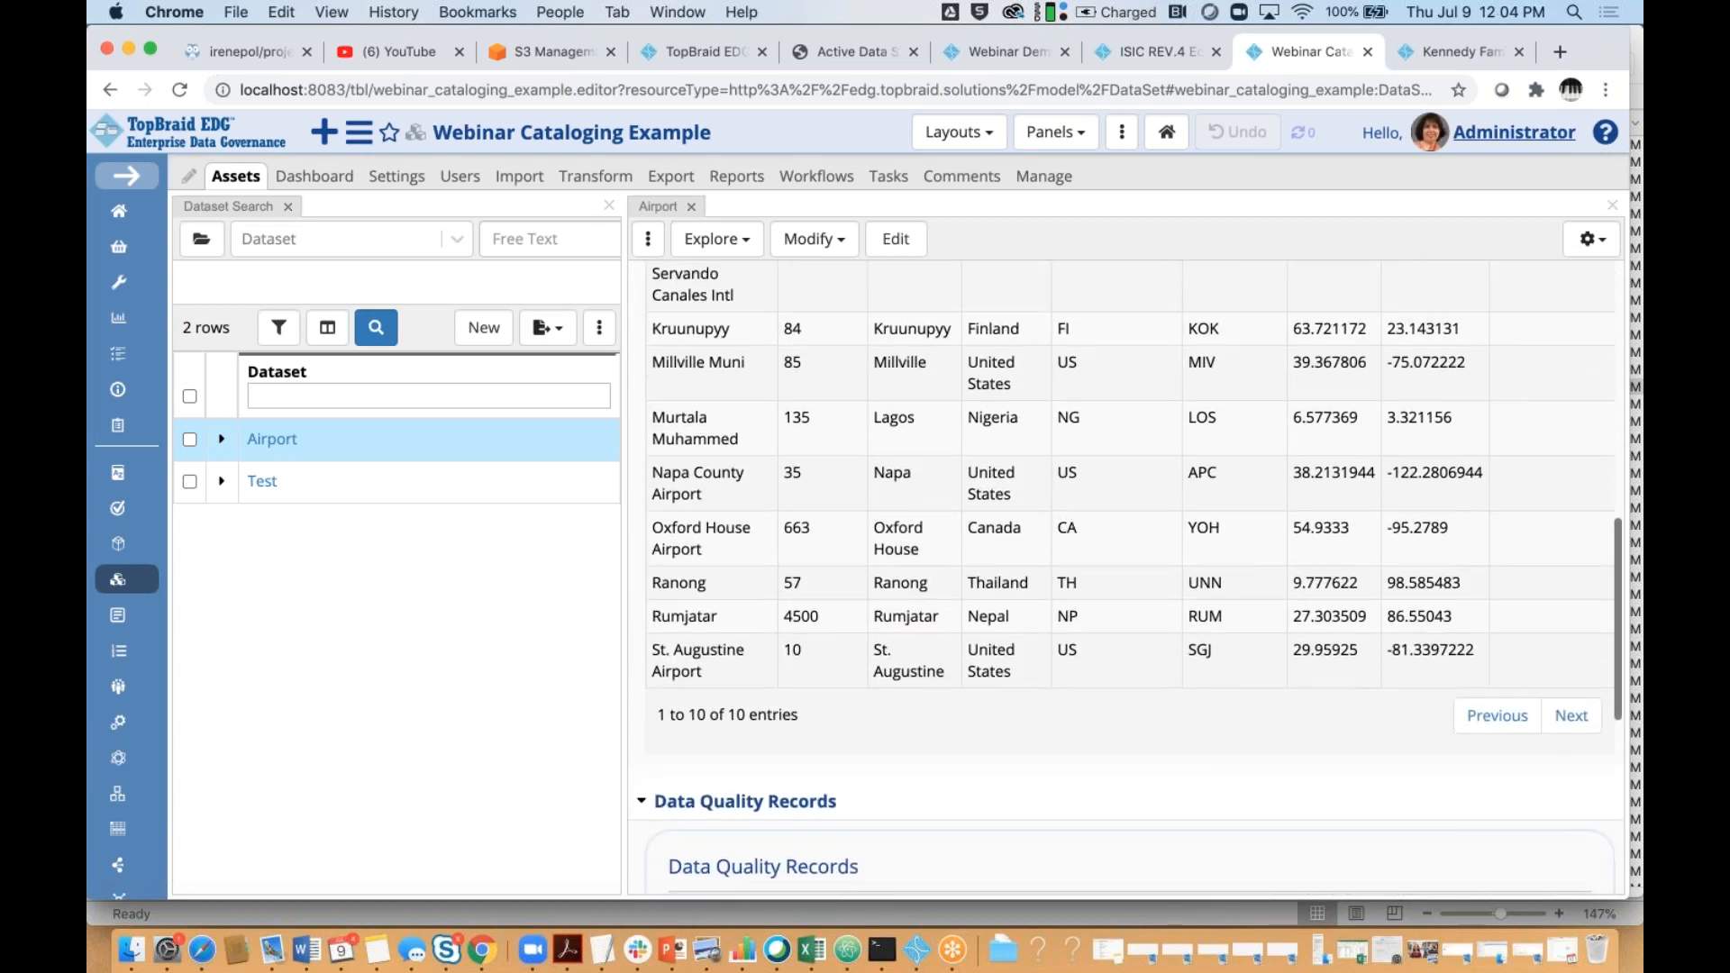
{"action": "scroll", "coordinate": [1131, 576], "scroll_direction": "up", "scroll_amount": 2}
{"action": "scroll", "coordinate": [892, 630], "scroll_direction": "up", "scroll_amount": 10}
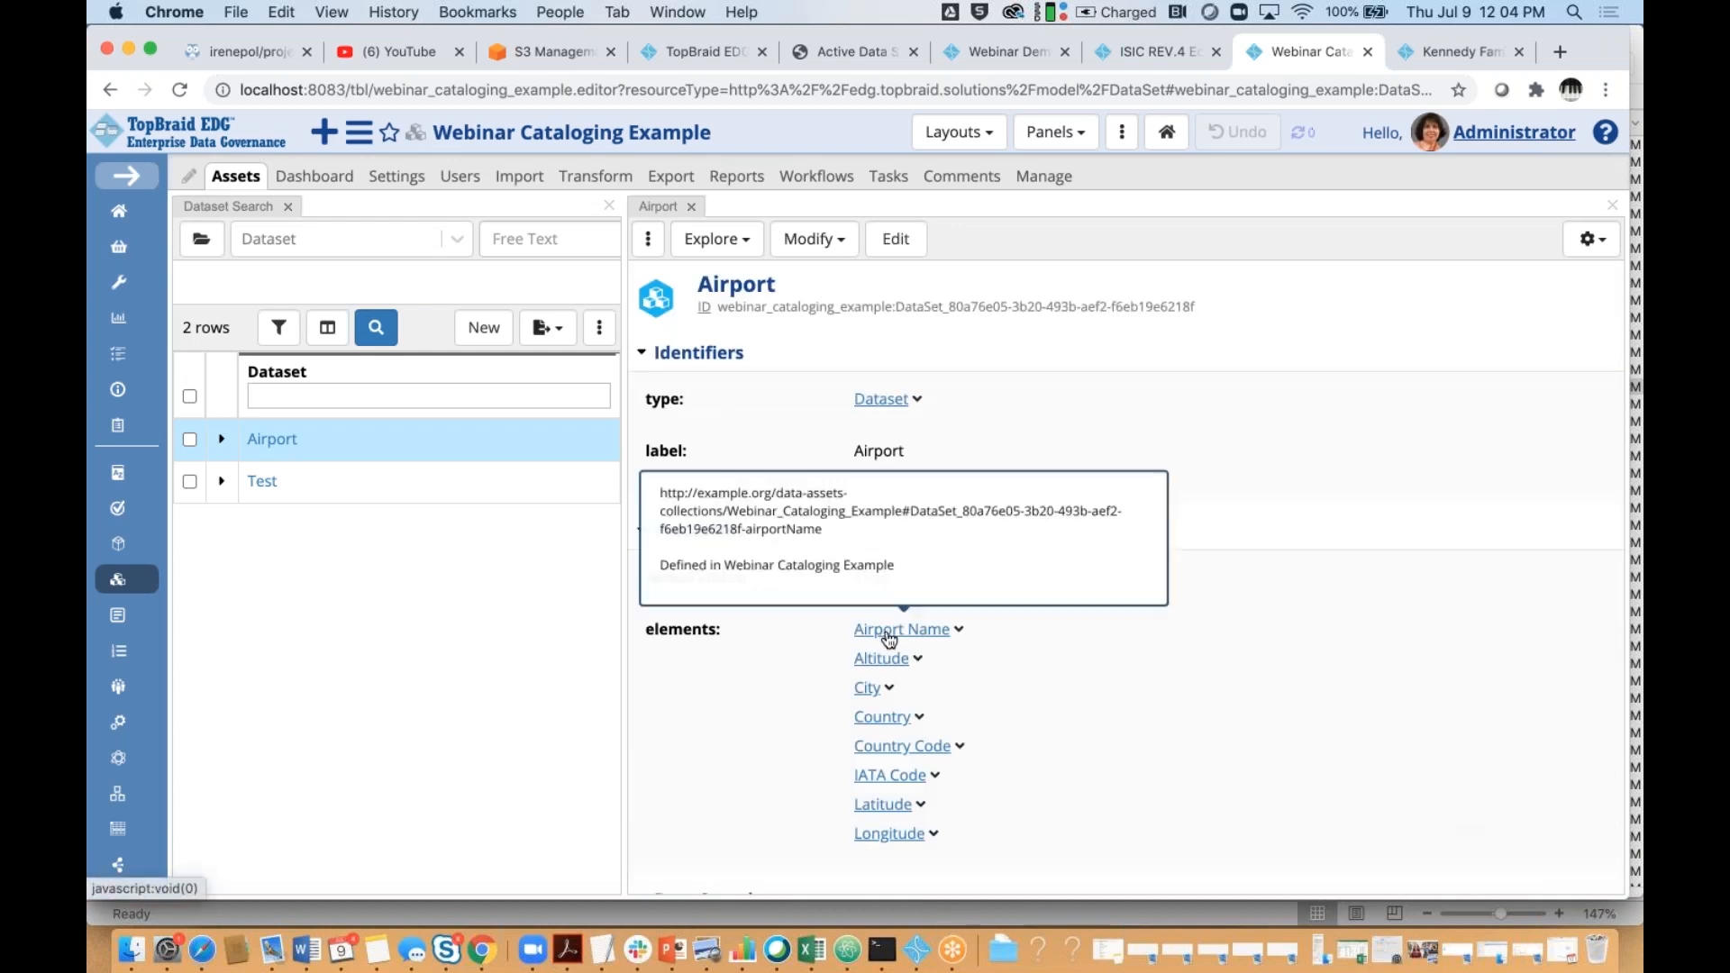
View the Airport Name data element, then open the Enterprise Ontology Example v1.1 ontology
{"action": "left_click", "coordinate": [900, 624]}
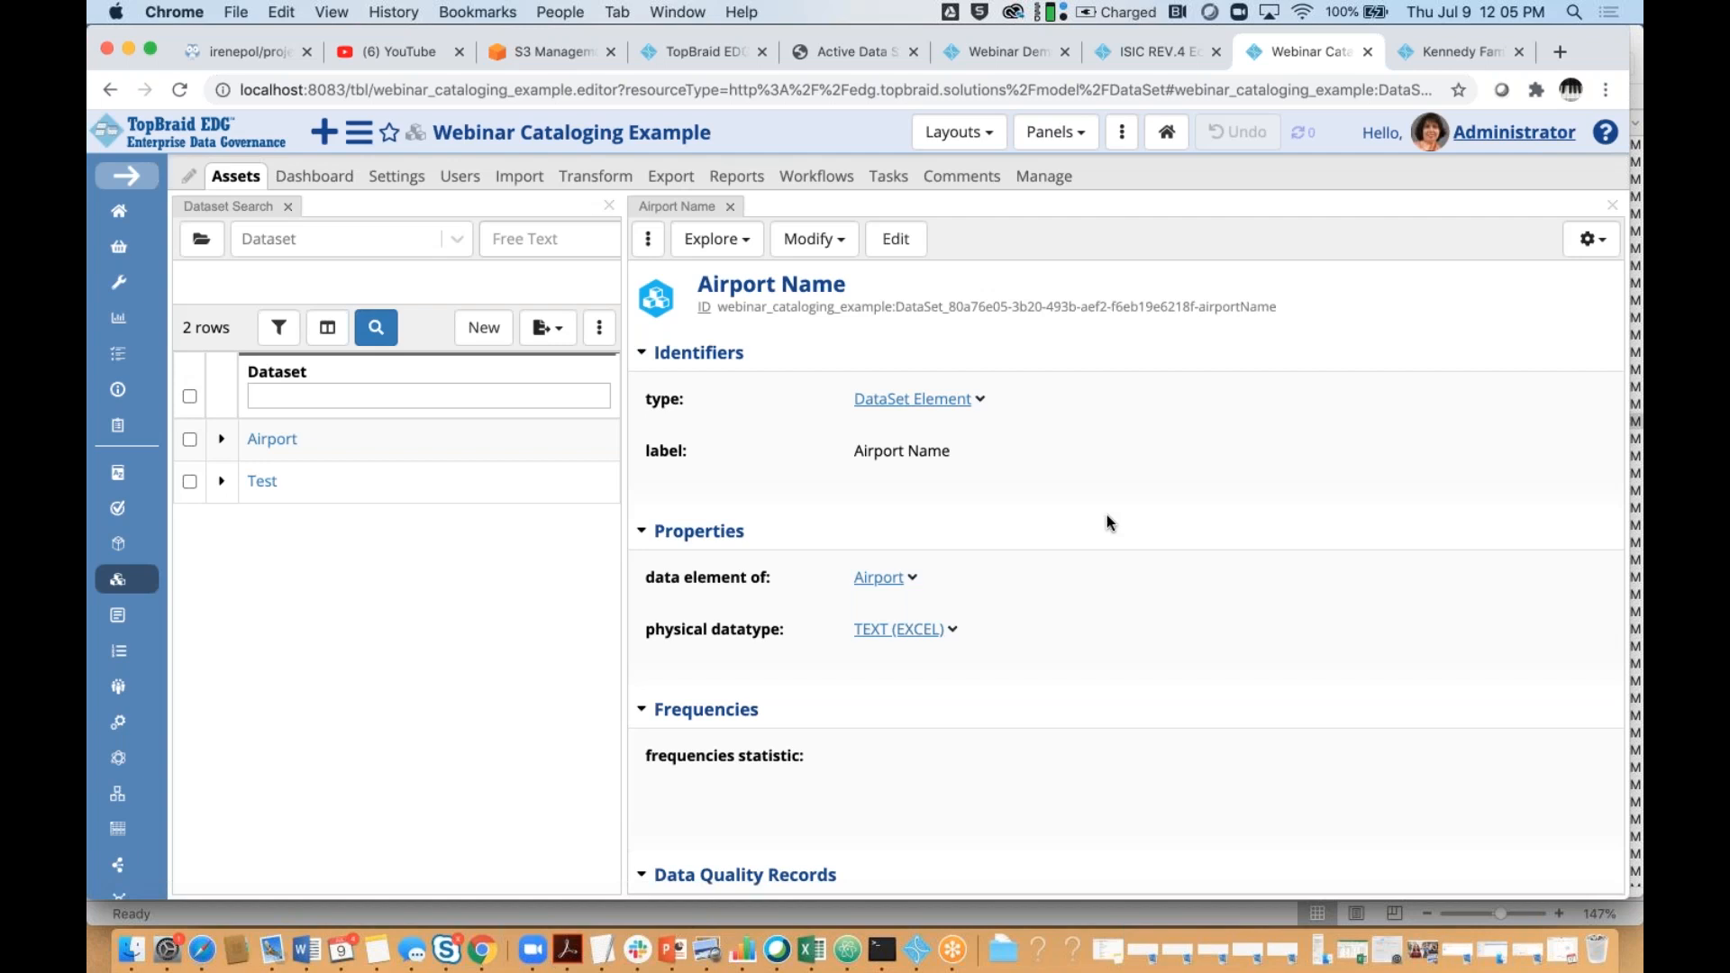
{"action": "left_click", "coordinate": [359, 141]}
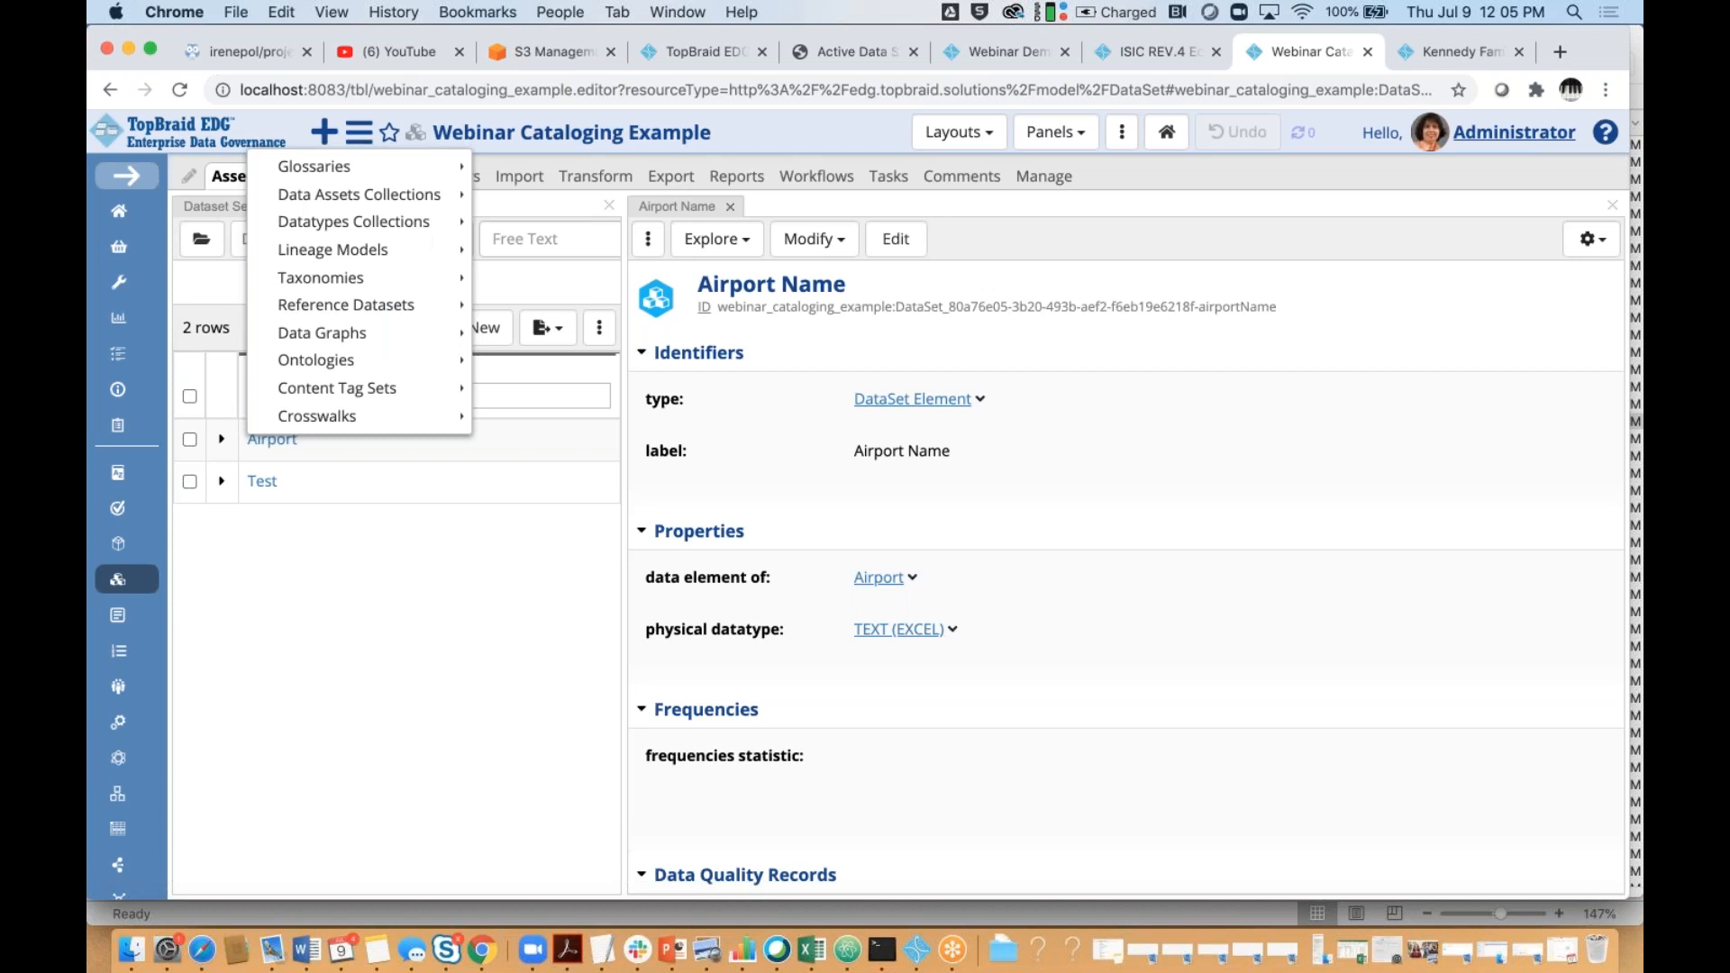
{"action": "mouse_move", "coordinate": [365, 362]}
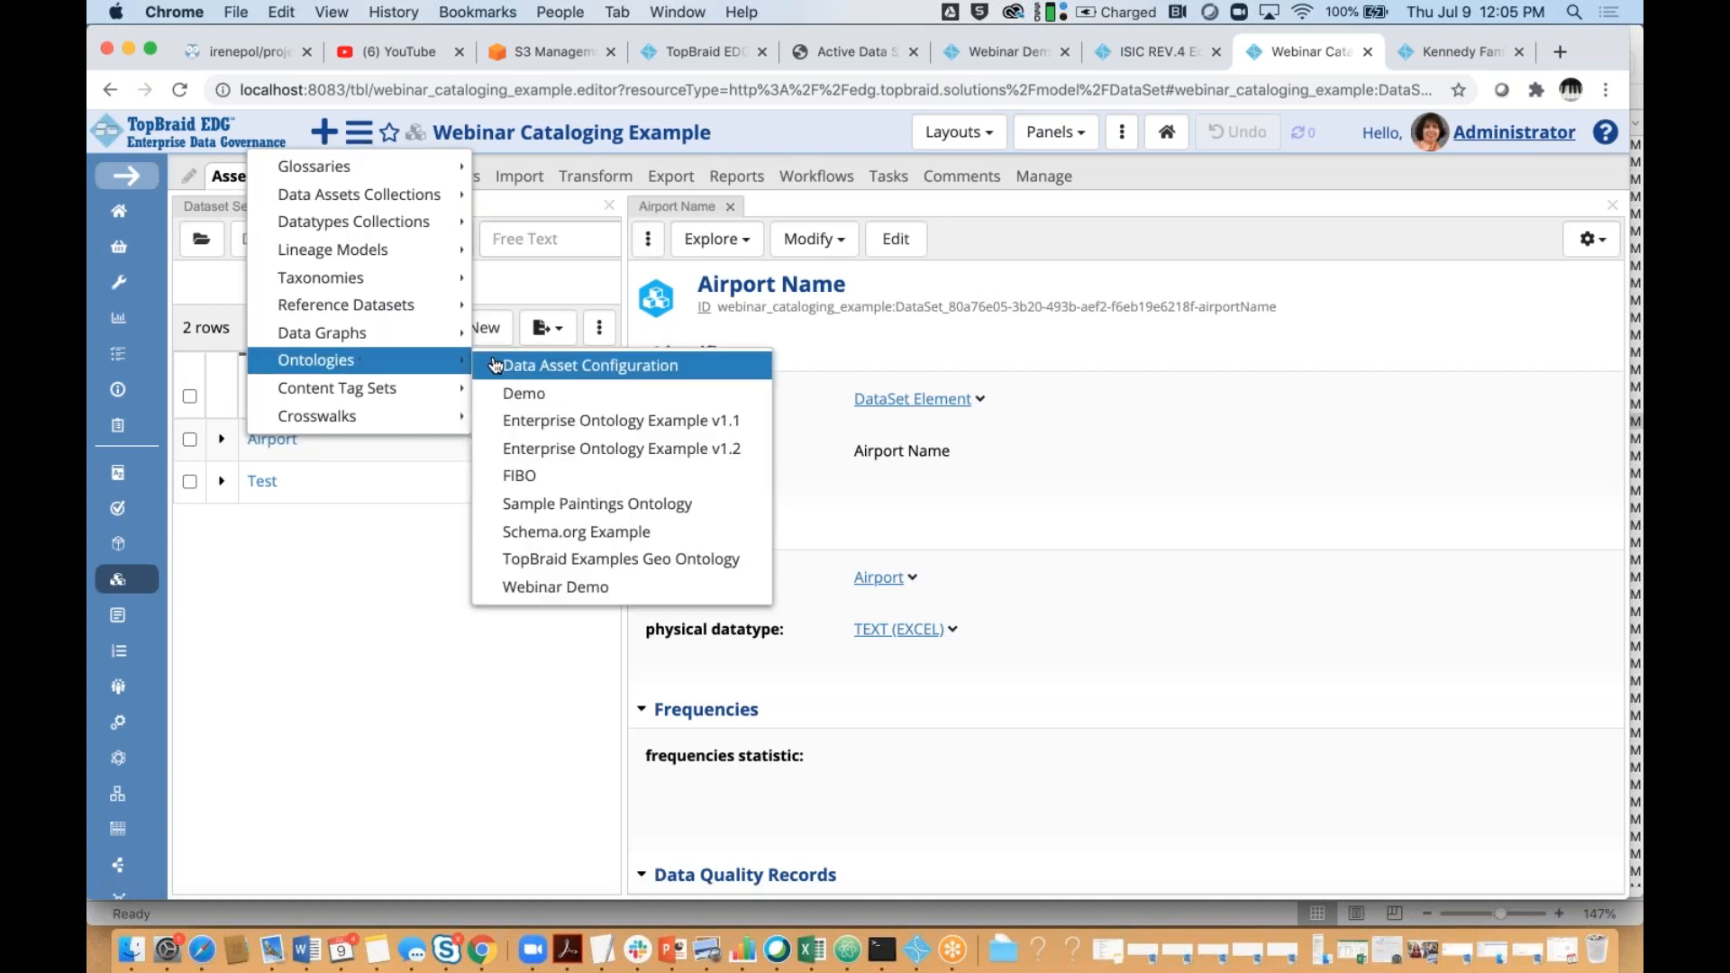
{"action": "left_click", "coordinate": [541, 439]}
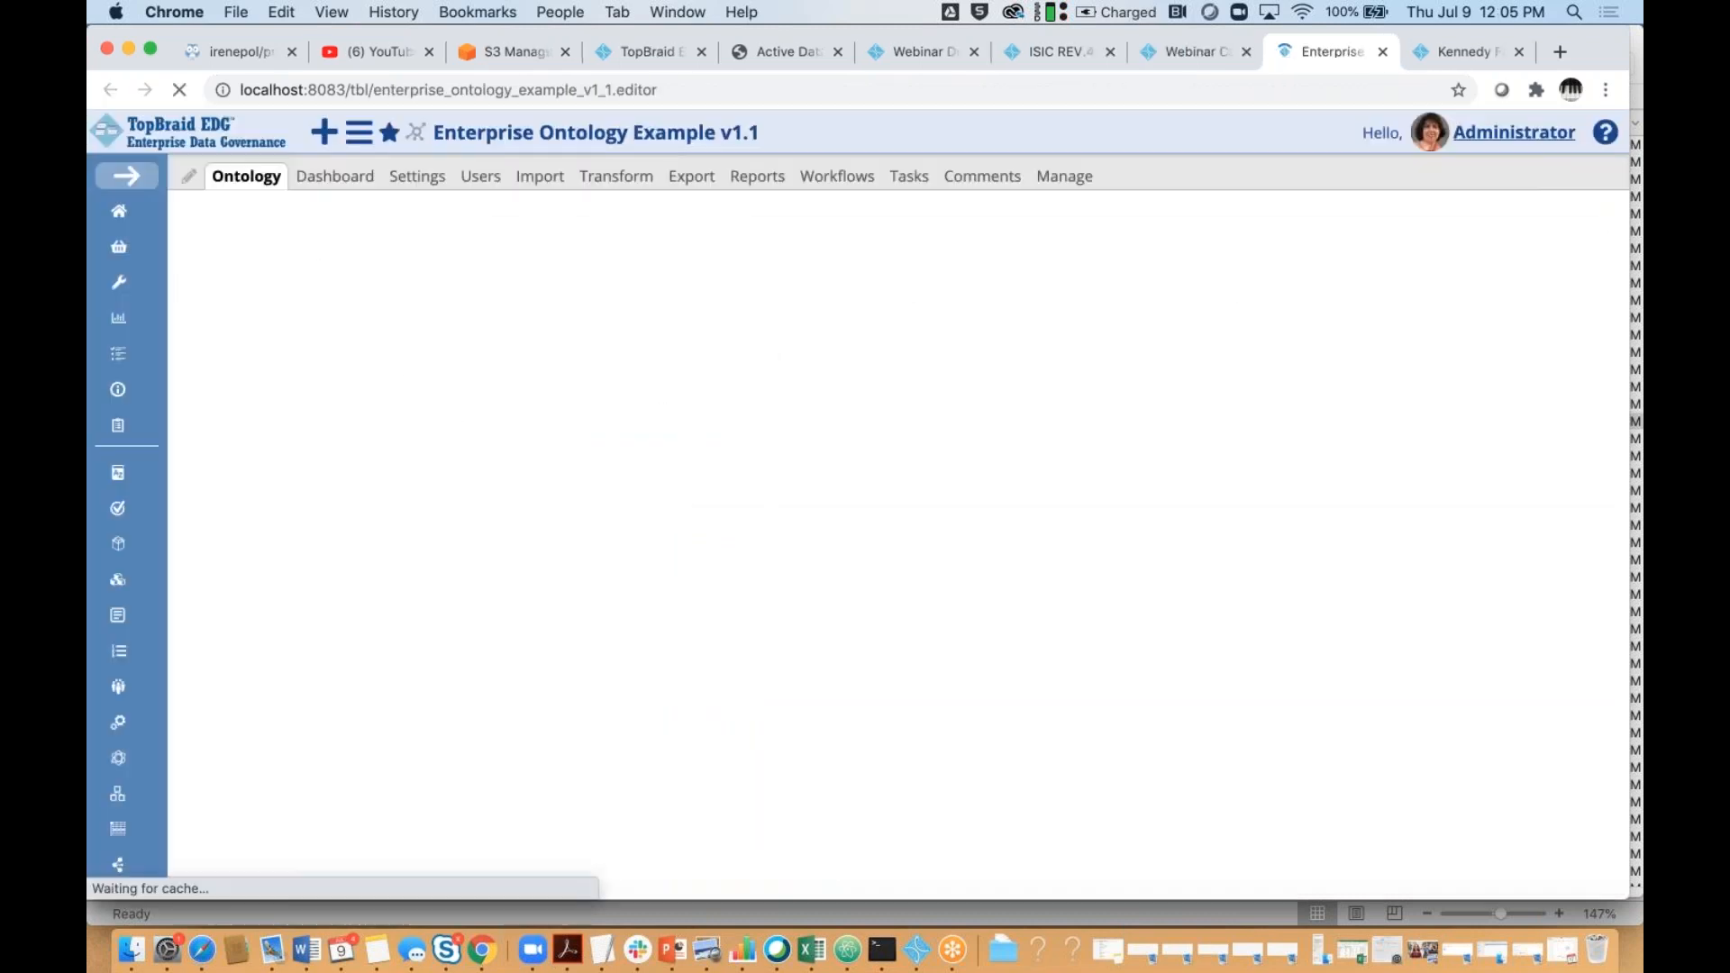
Review the Import RDF File options for the ontology, then return to its class hierarchy view
{"action": "left_click", "coordinate": [540, 177]}
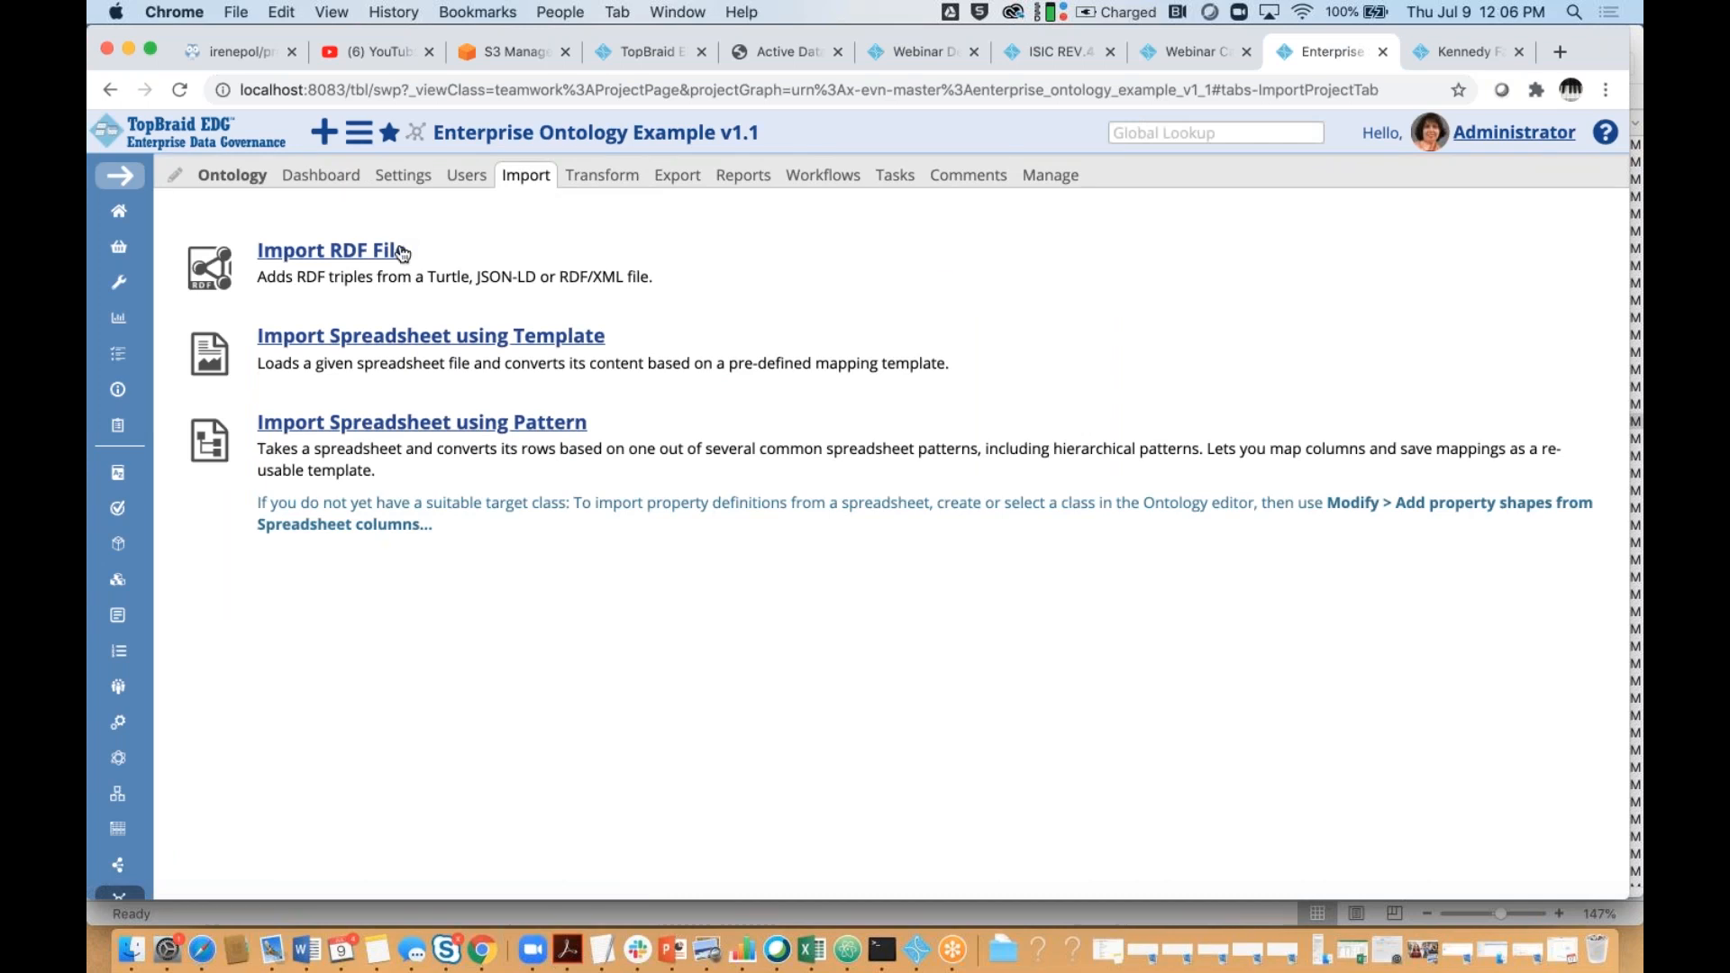
{"action": "left_click", "coordinate": [354, 261]}
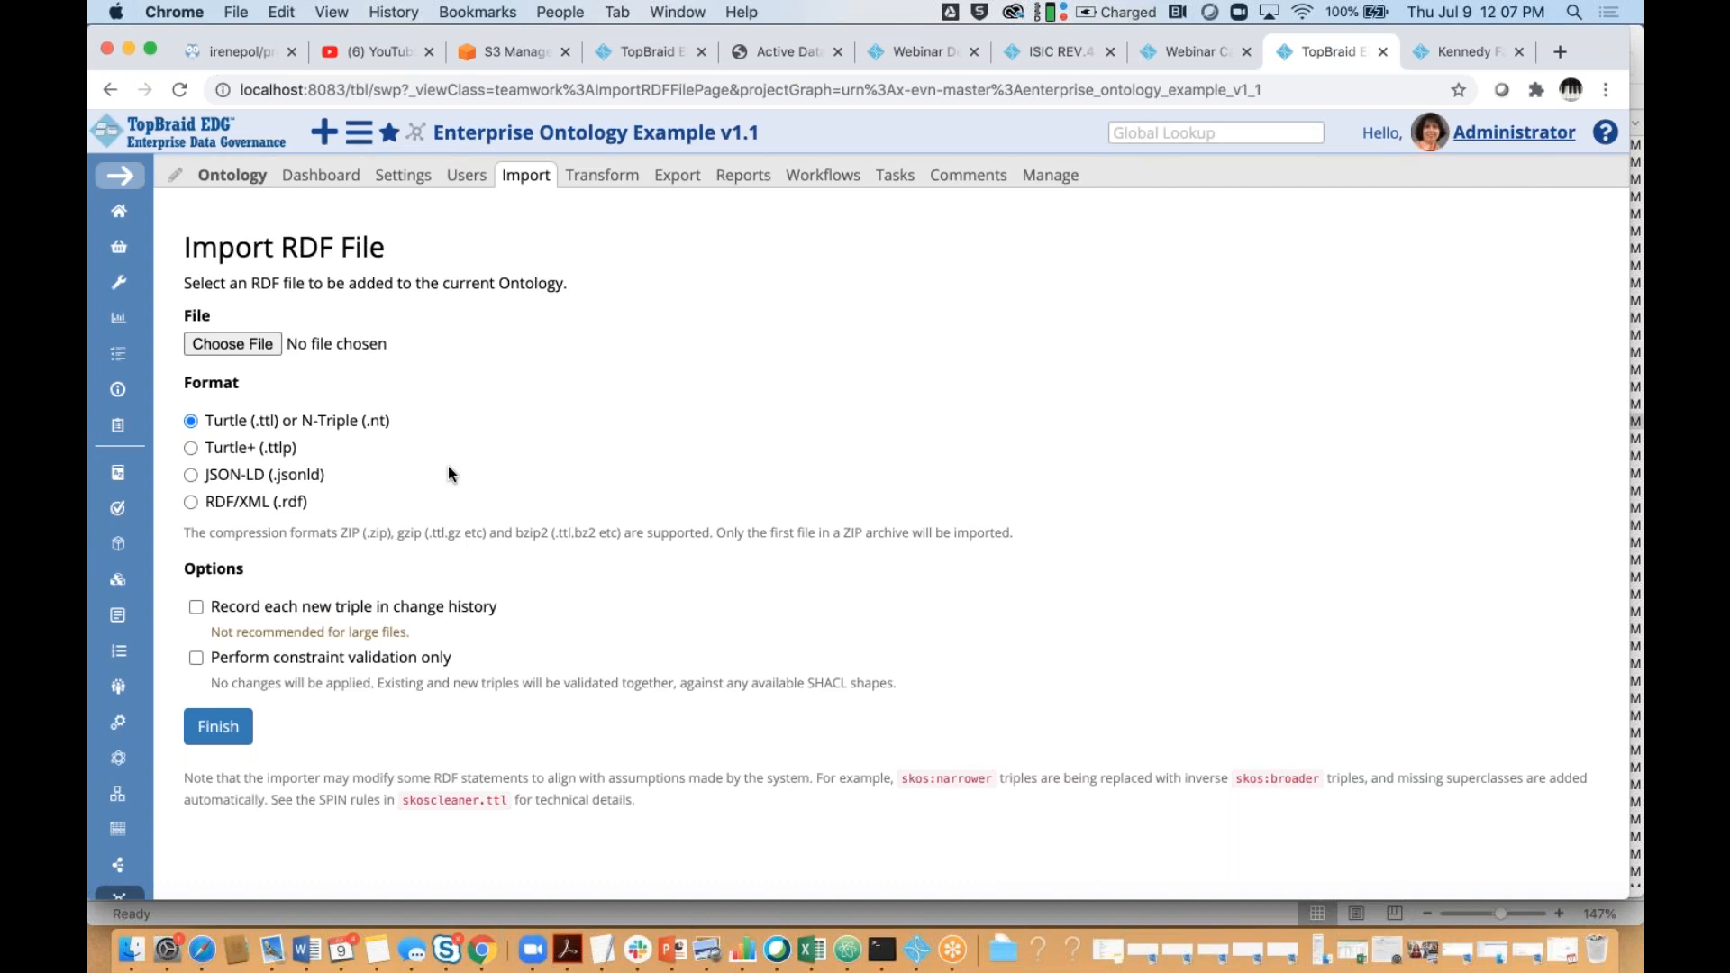
{"action": "left_click", "coordinate": [222, 177]}
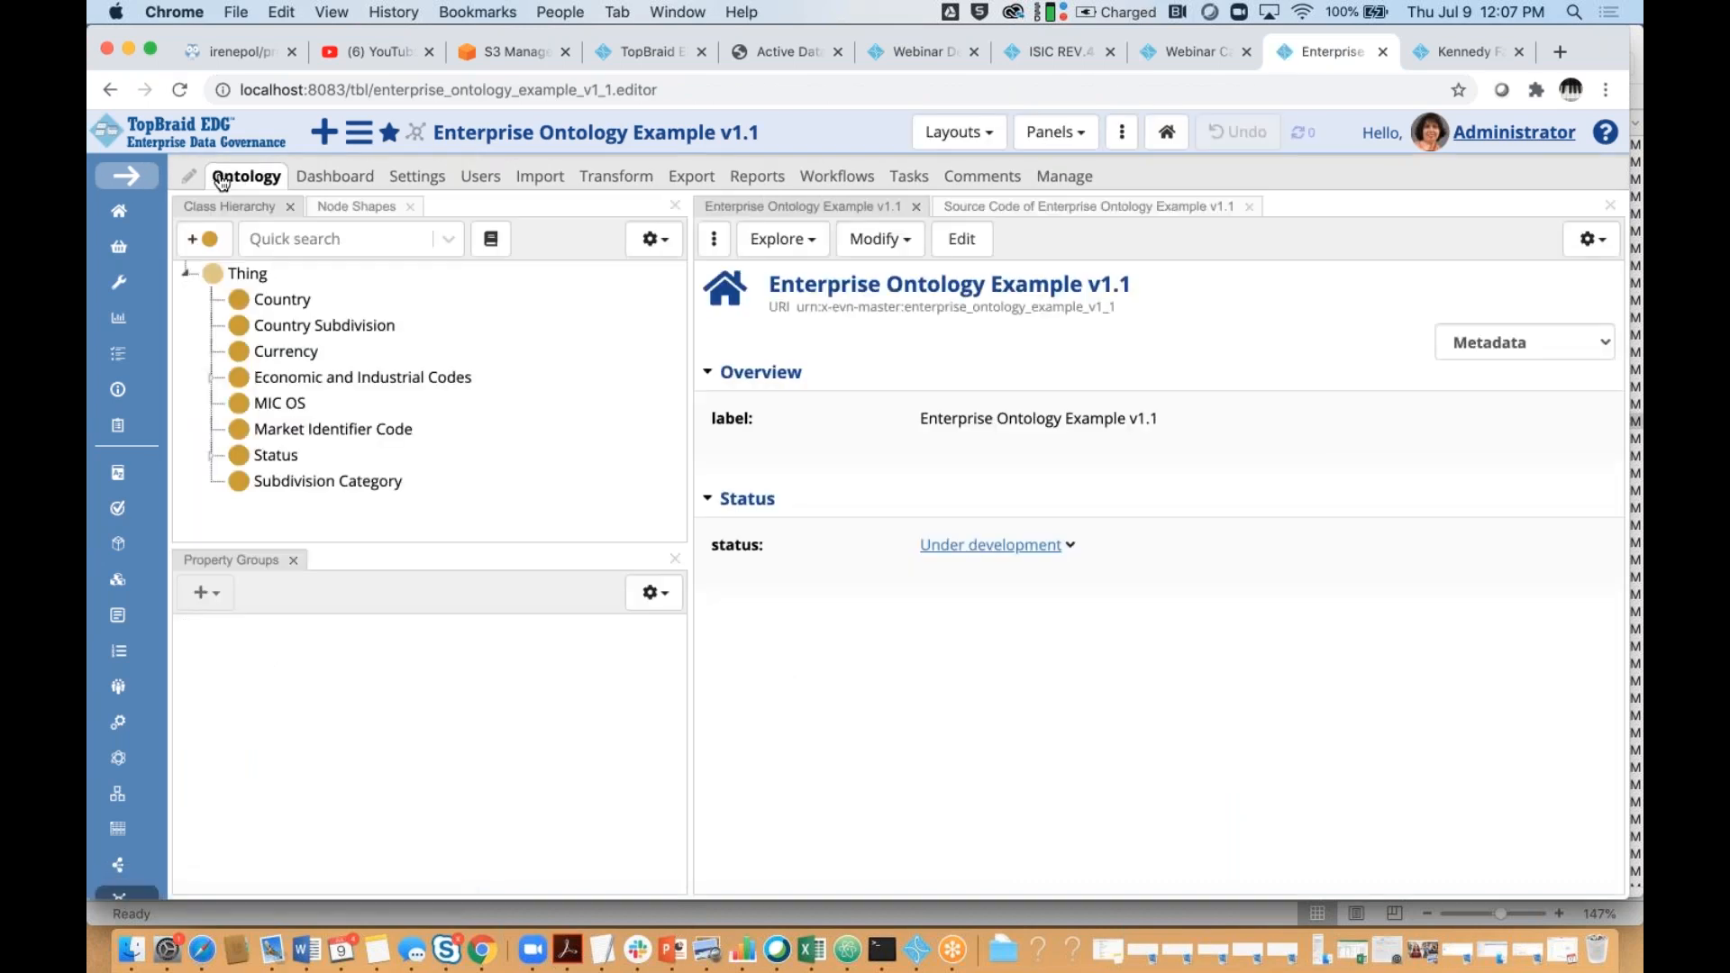
Open the Currency class and view the definition of its country using currency property
{"action": "left_click", "coordinate": [284, 353]}
{"action": "scroll", "coordinate": [1091, 550], "scroll_direction": "down", "scroll_amount": 1}
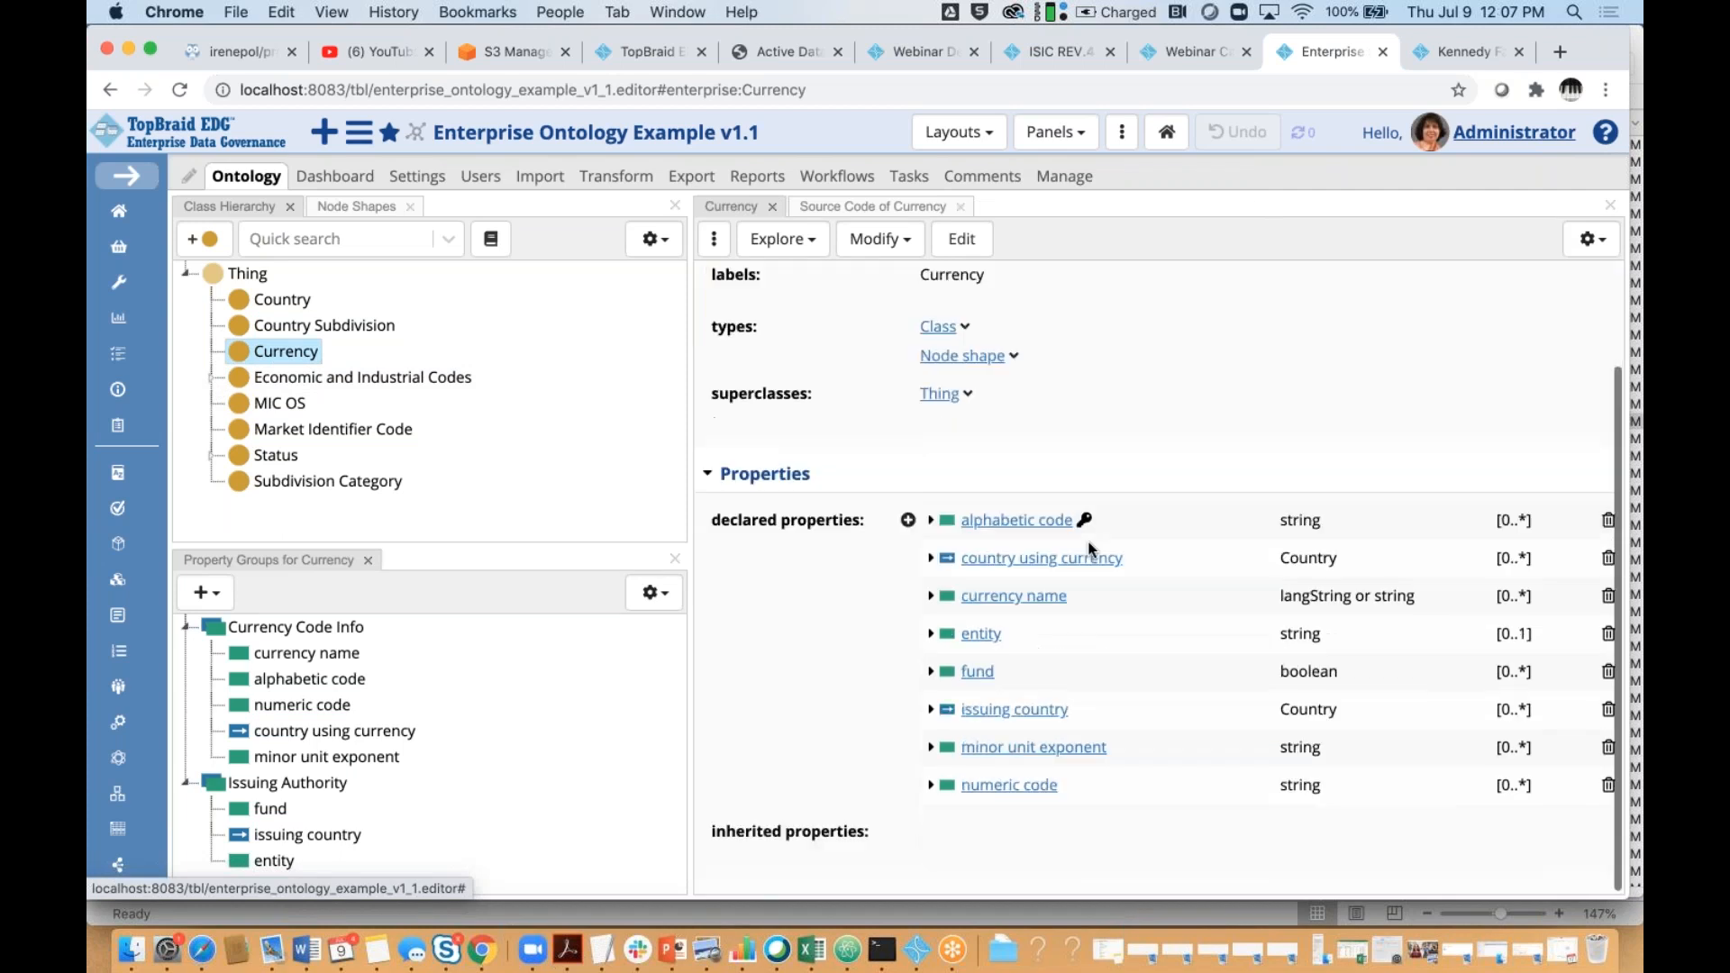
{"action": "left_click", "coordinate": [1041, 654]}
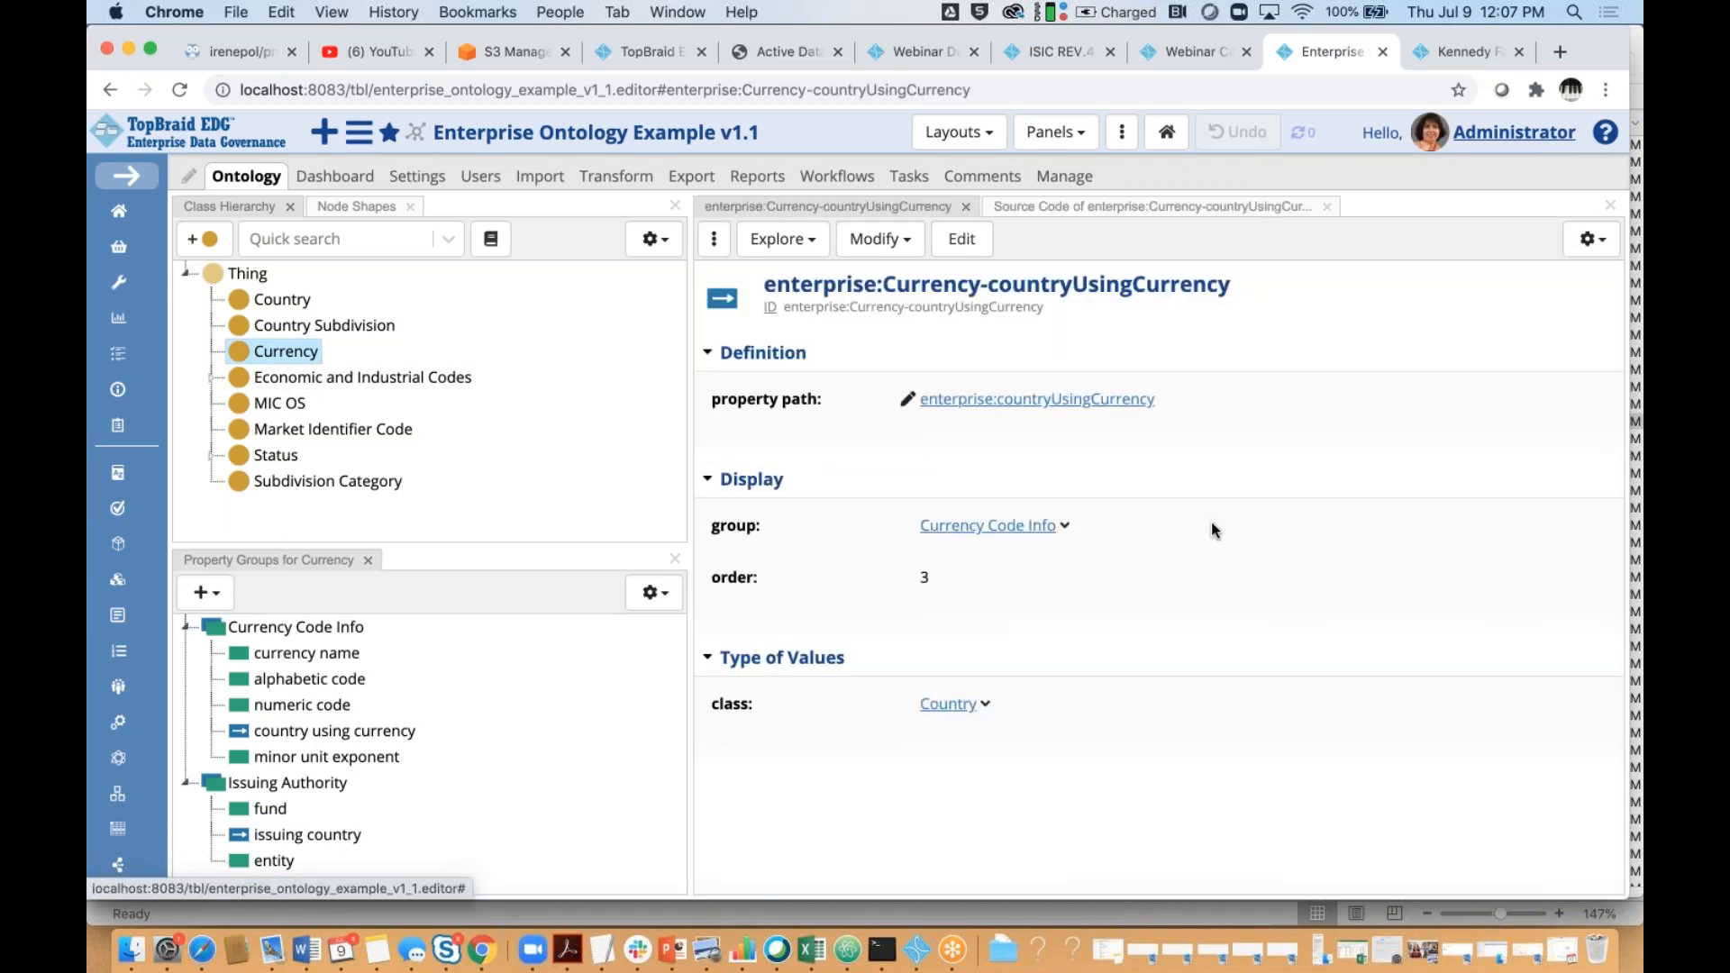
Also show properties that have no values on the form and examine the Reification section's reifiable by and indexed settings
{"action": "left_click", "coordinate": [1590, 253]}
{"action": "left_click", "coordinate": [1233, 281]}
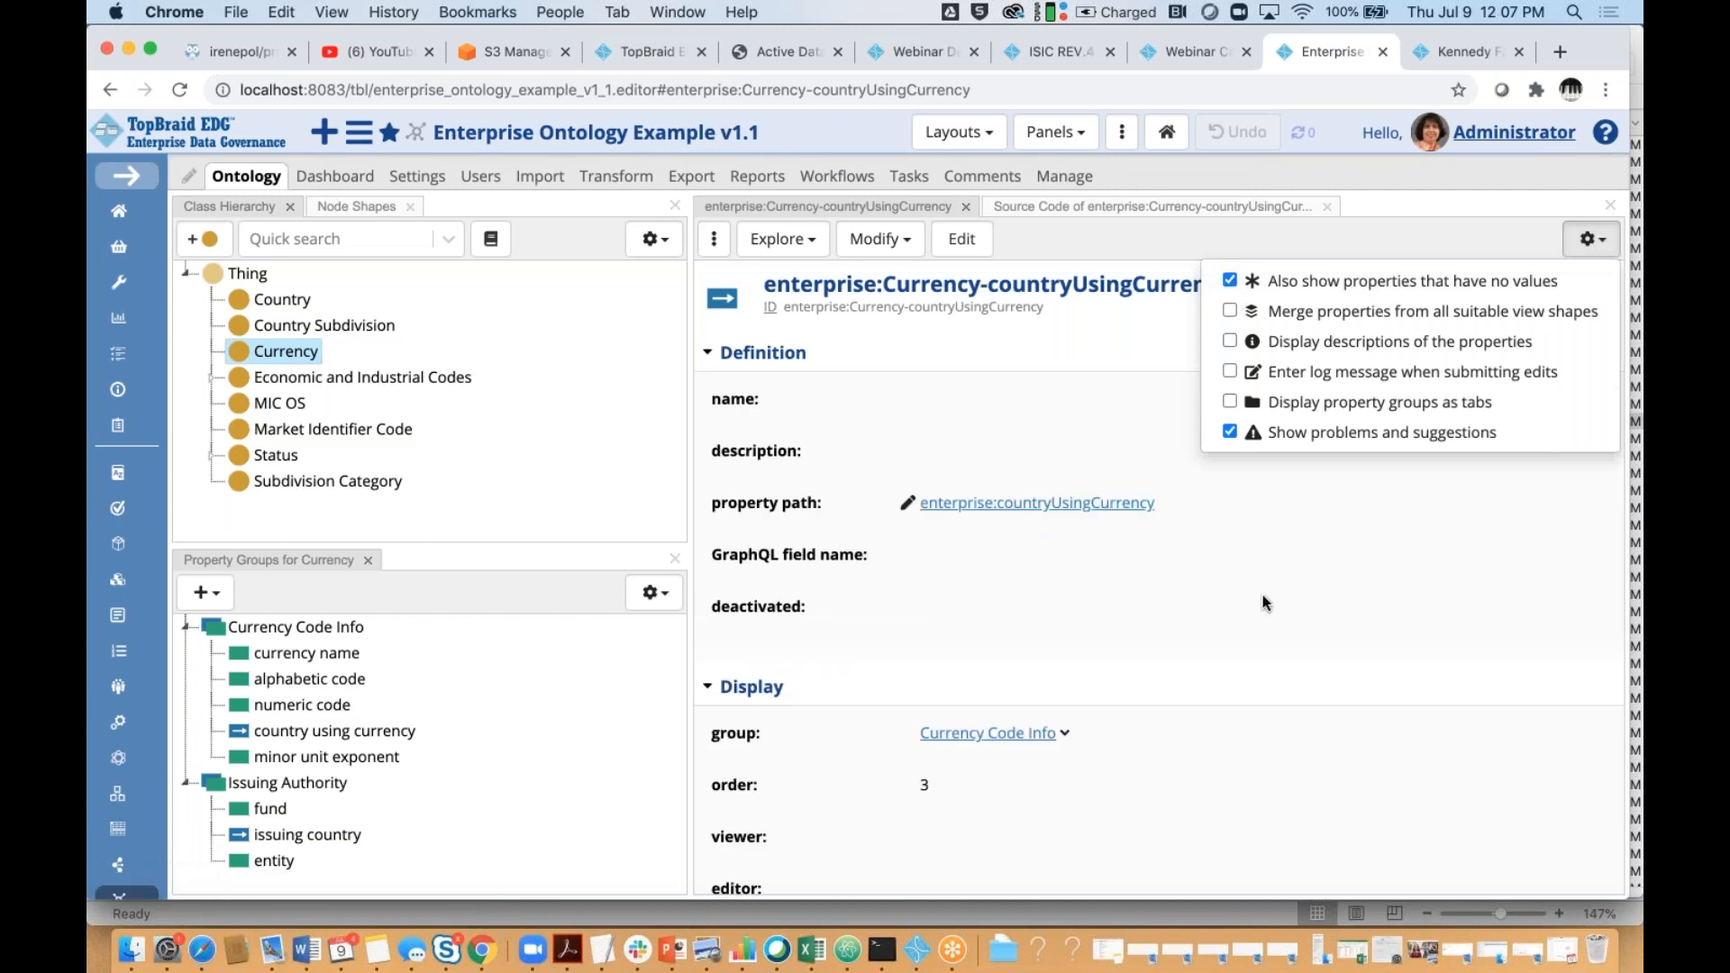
{"action": "scroll", "coordinate": [1265, 603], "scroll_direction": "down", "scroll_amount": 15}
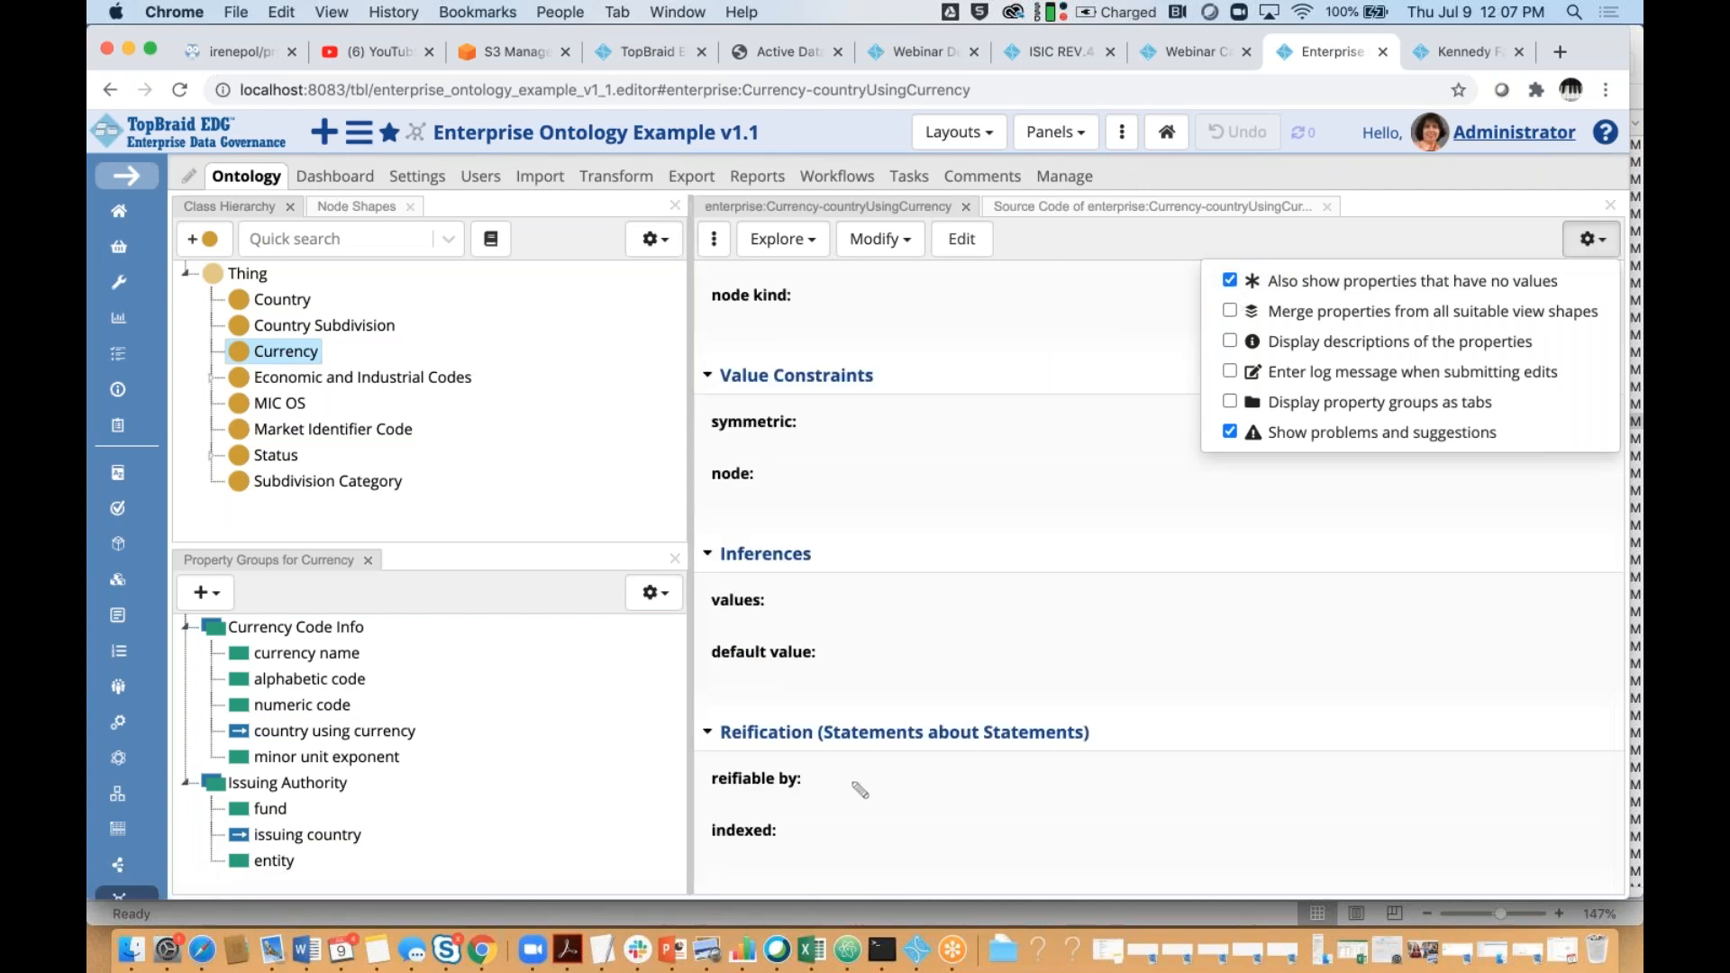
{"action": "mouse_move", "coordinate": [852, 792]}
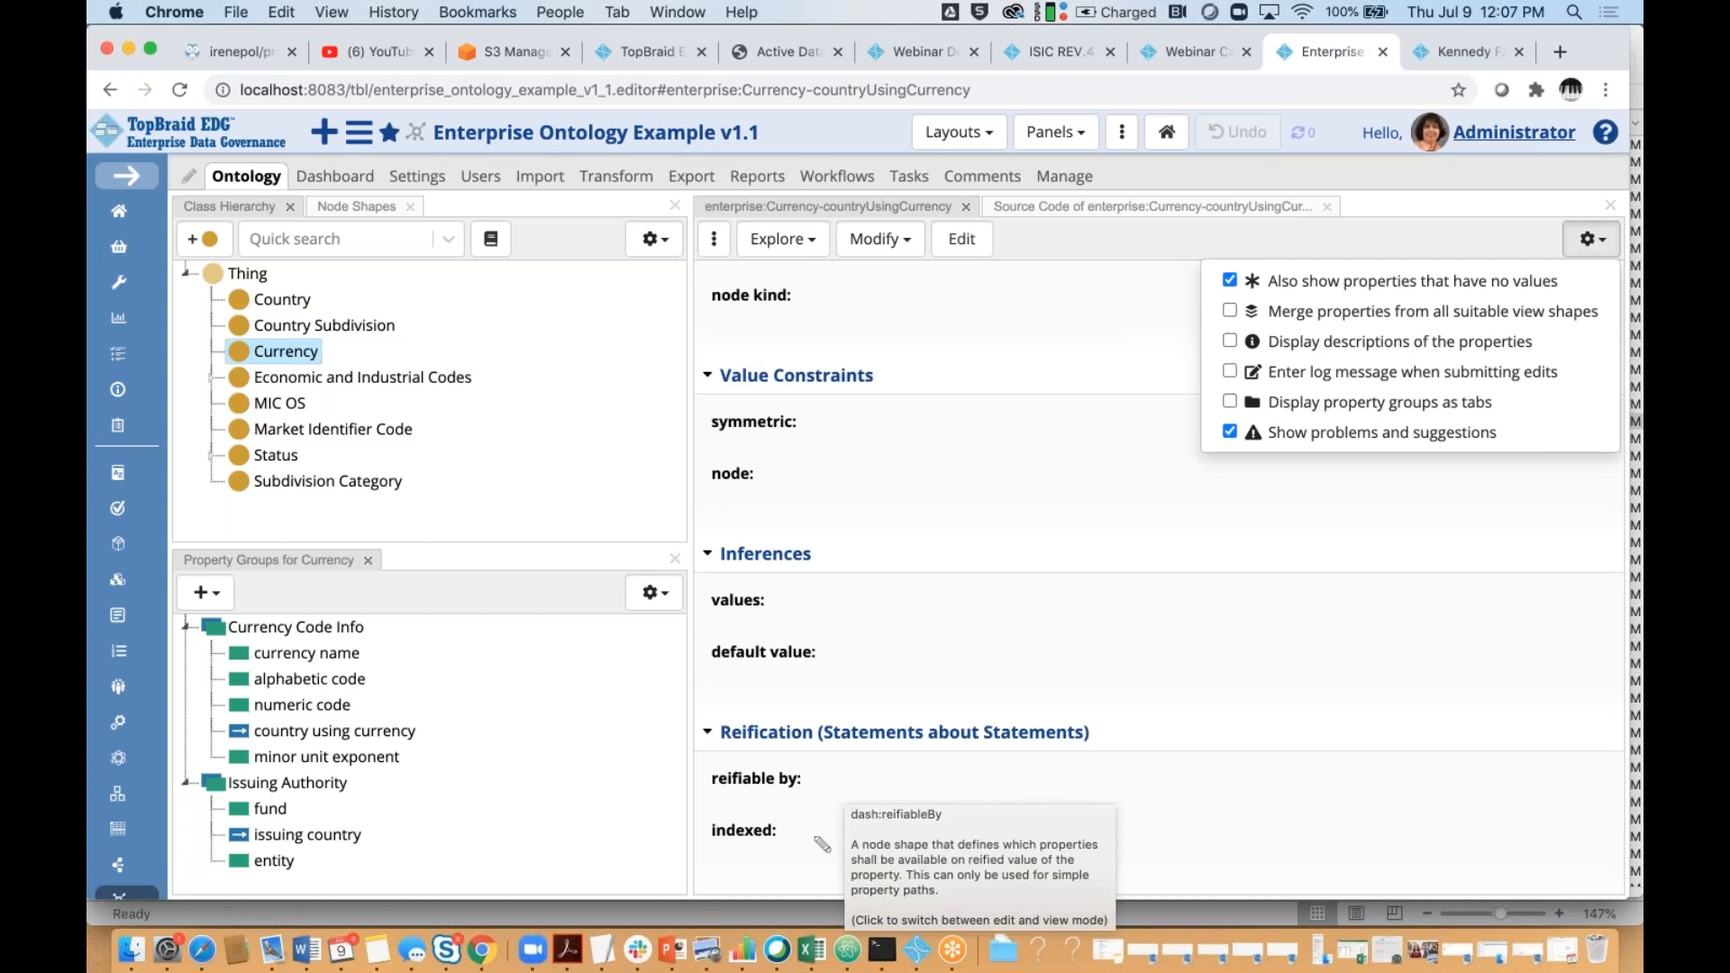
{"action": "mouse_move", "coordinate": [801, 839]}
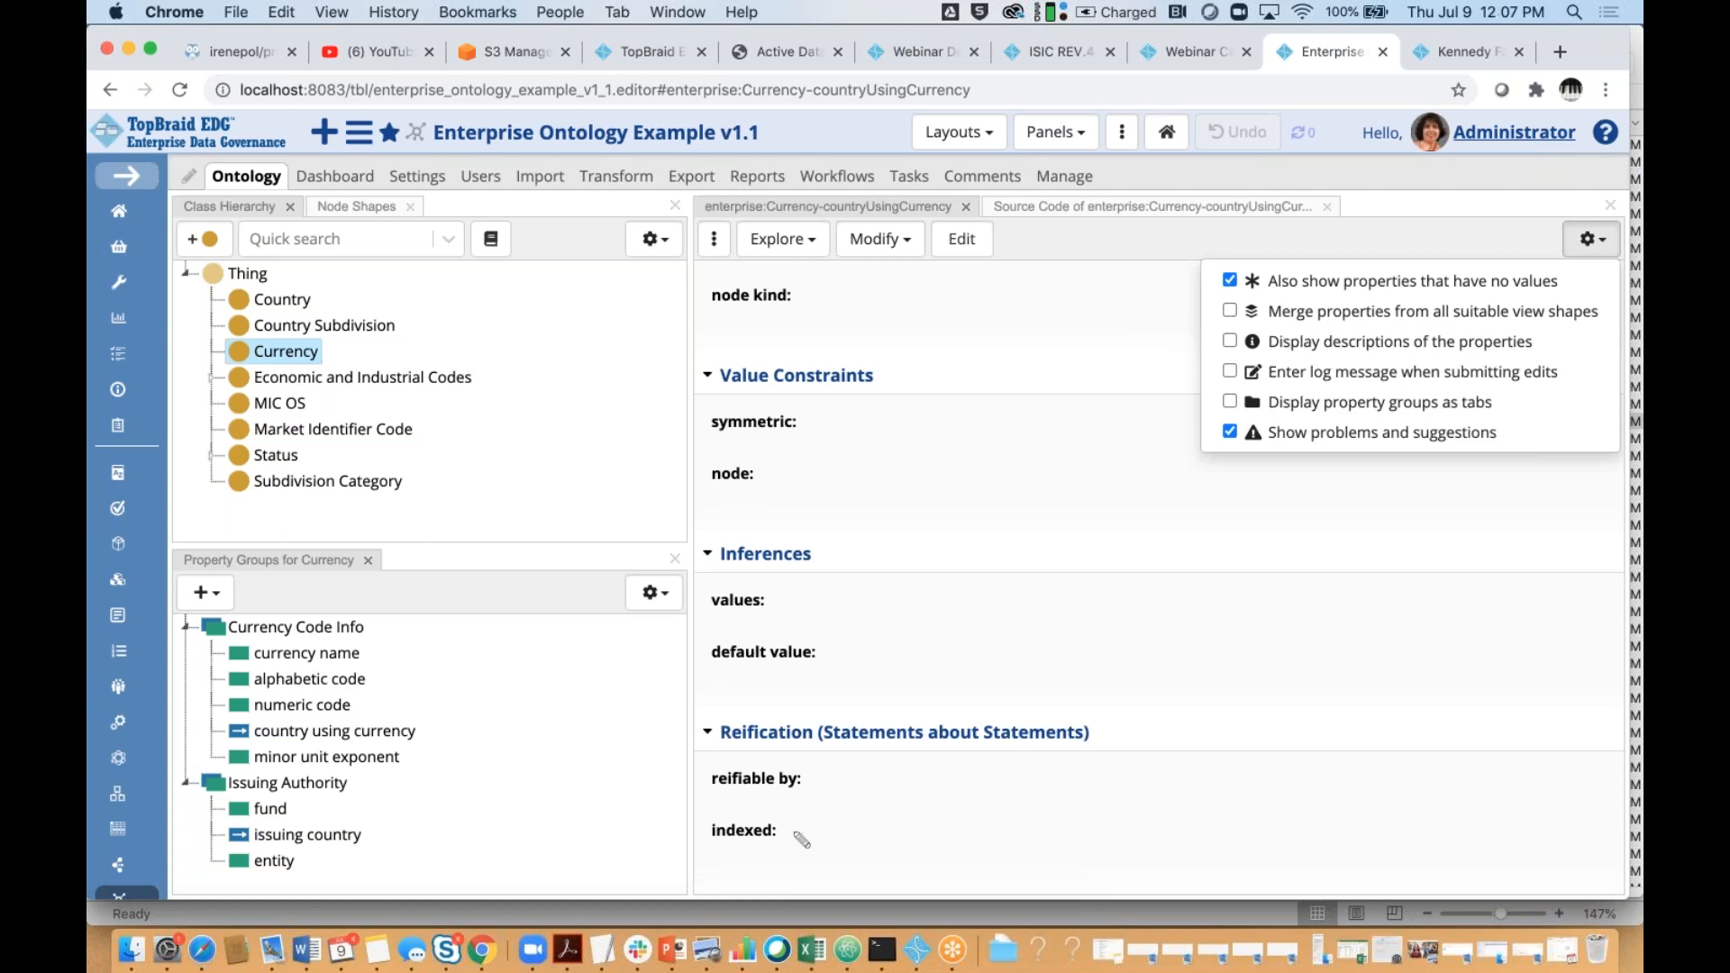
Open the property's indexed setting for editing, then leave it unsaved and go to the Ontologies overview
{"action": "left_click", "coordinate": [802, 839]}
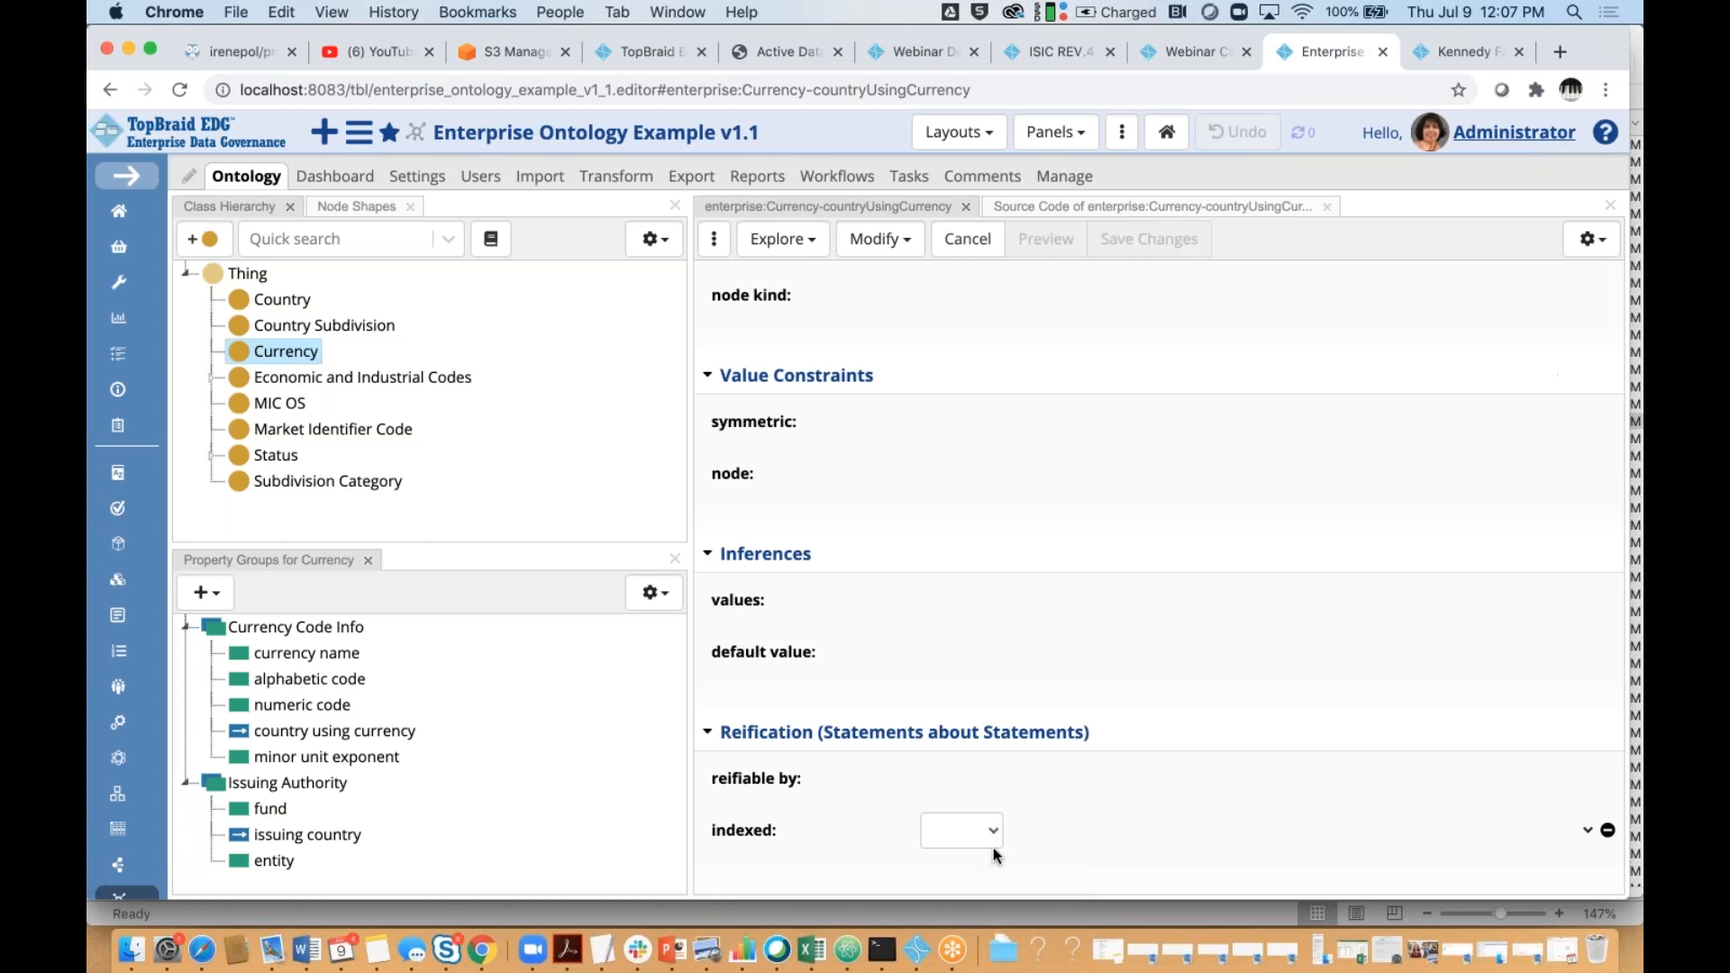
{"action": "left_click", "coordinate": [996, 838]}
{"action": "left_click", "coordinate": [1118, 834]}
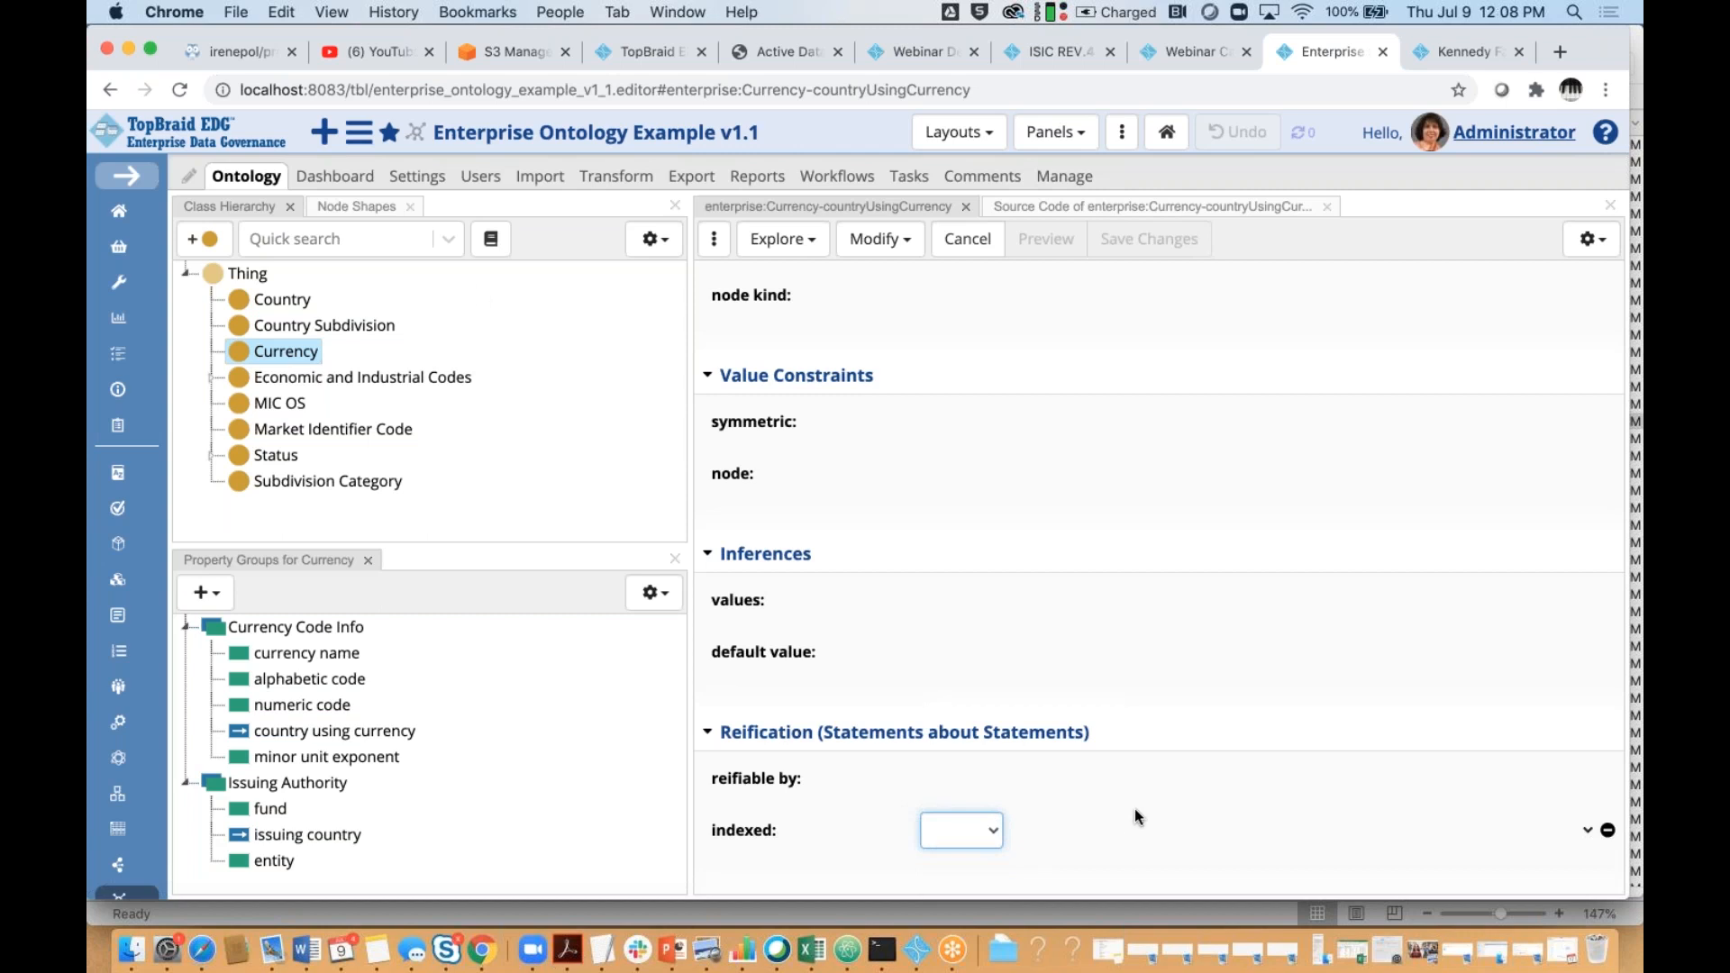
{"action": "left_click", "coordinate": [416, 139]}
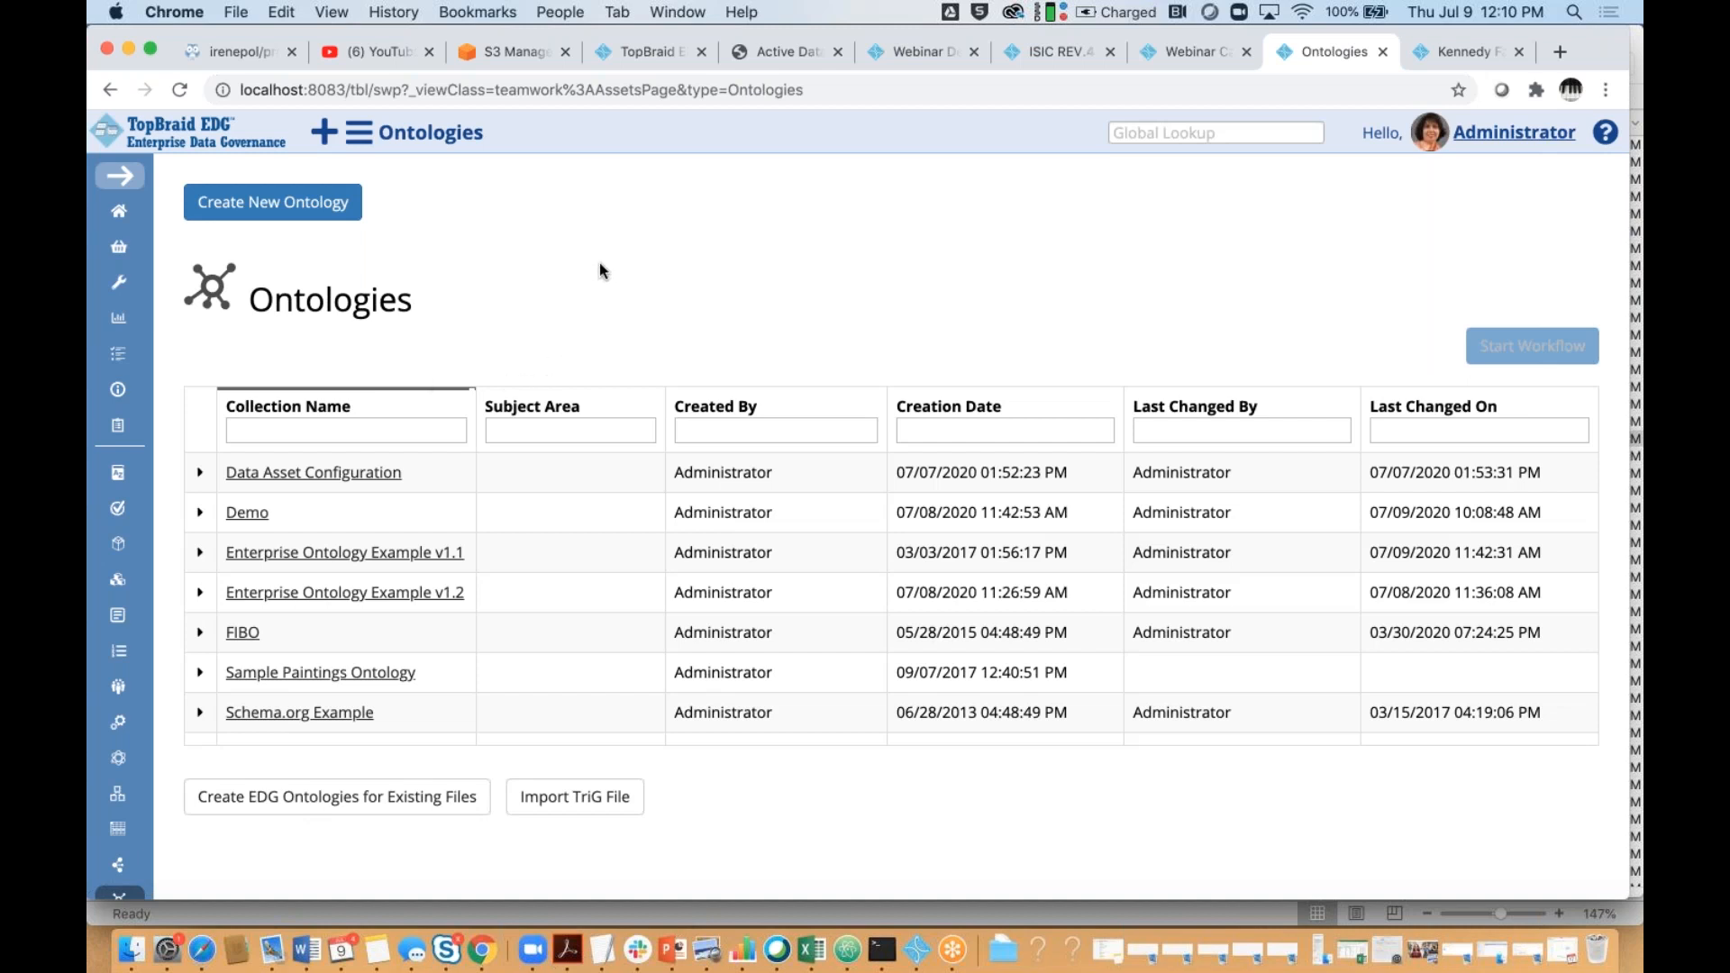
Switch to the EDG instance at edg.doa.topbraid.net, reload its home page and review the What's Happening list
{"action": "left_click", "coordinate": [648, 56]}
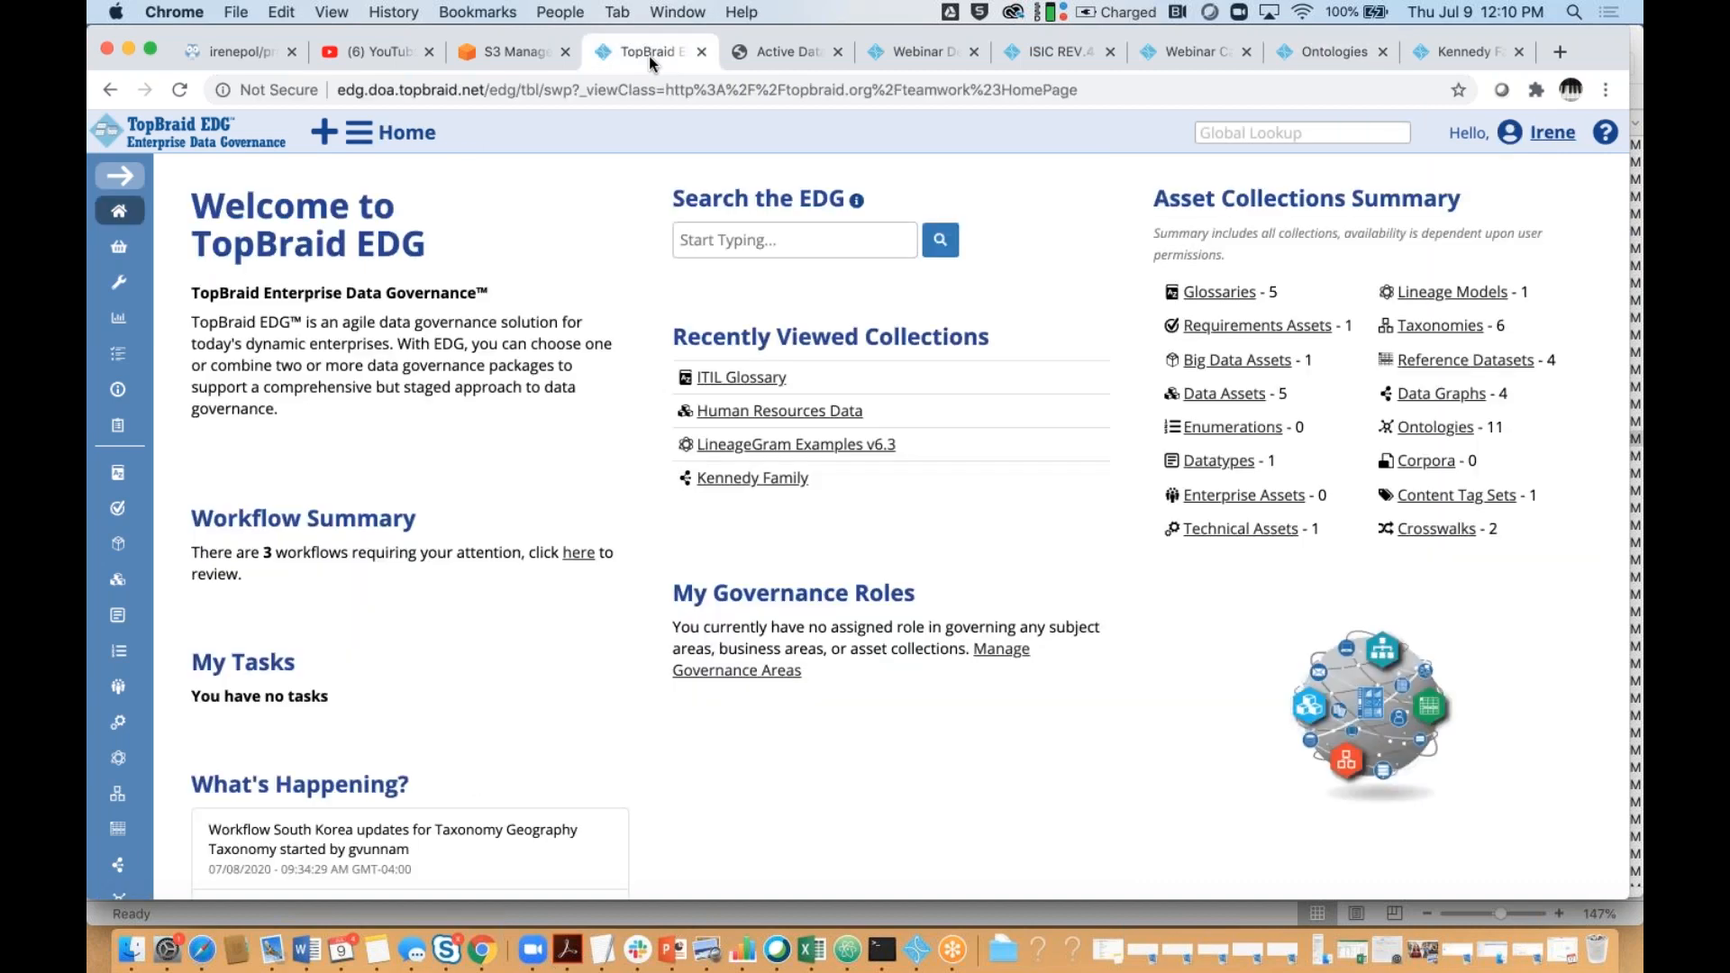
{"action": "left_click", "coordinate": [179, 90]}
{"action": "scroll", "coordinate": [628, 565], "scroll_direction": "down", "scroll_amount": 6}
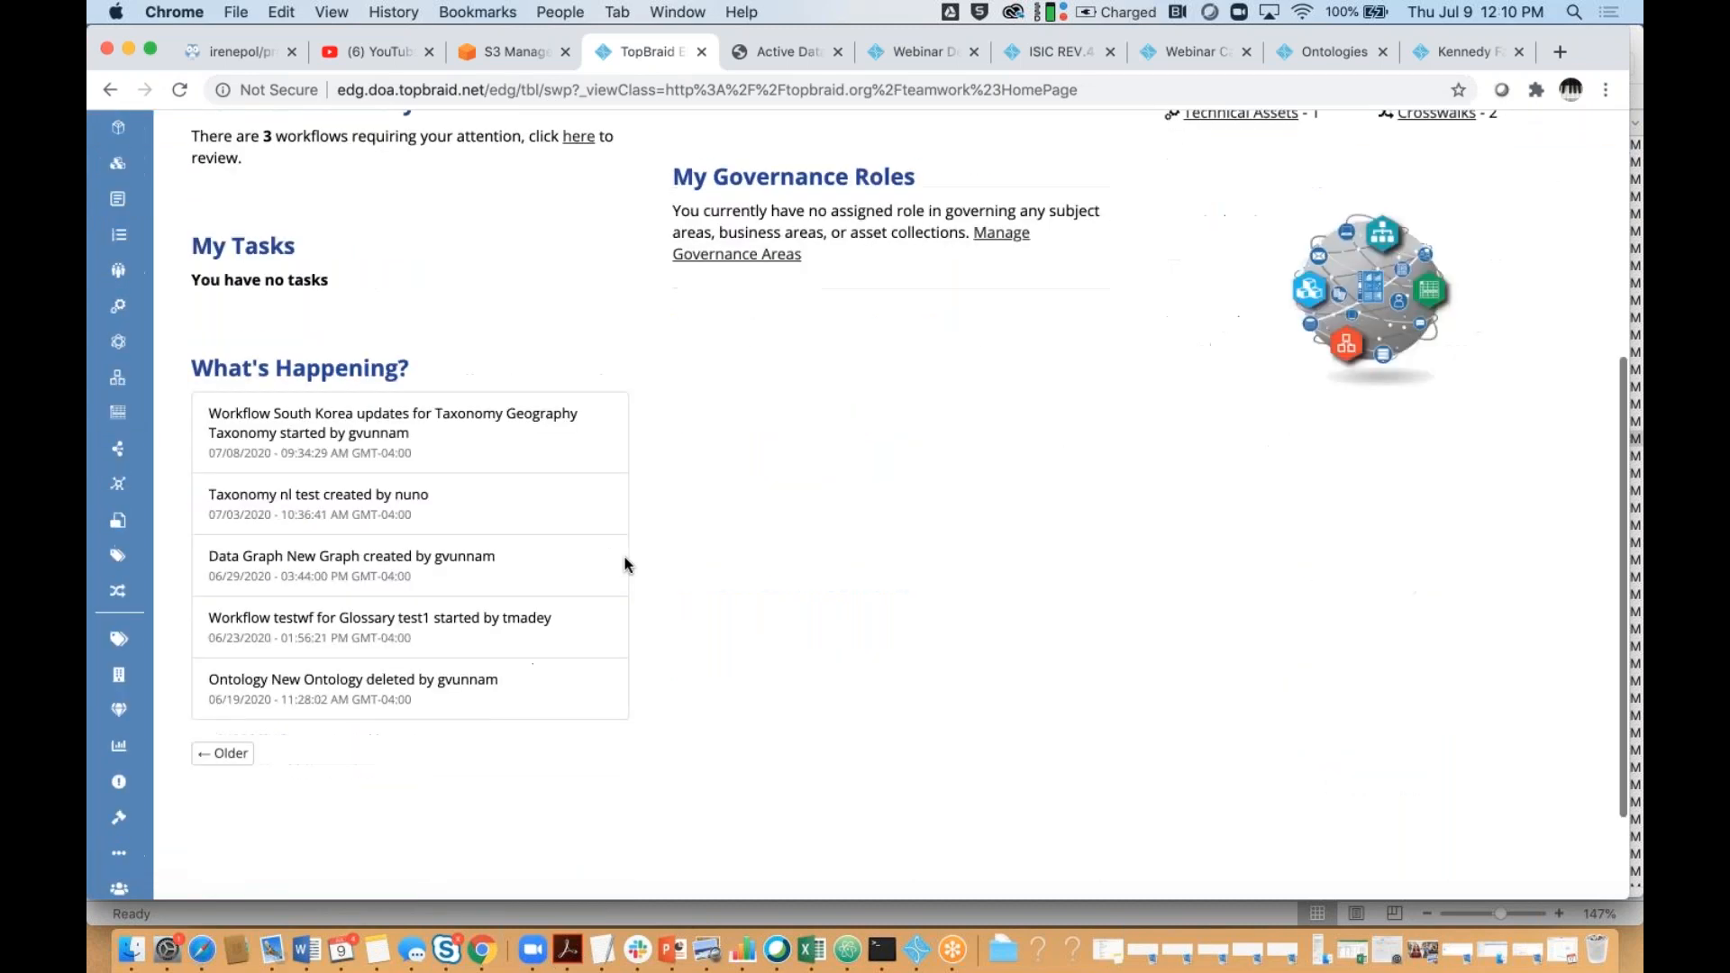
{"action": "scroll", "coordinate": [629, 565], "scroll_direction": "up", "scroll_amount": 6}
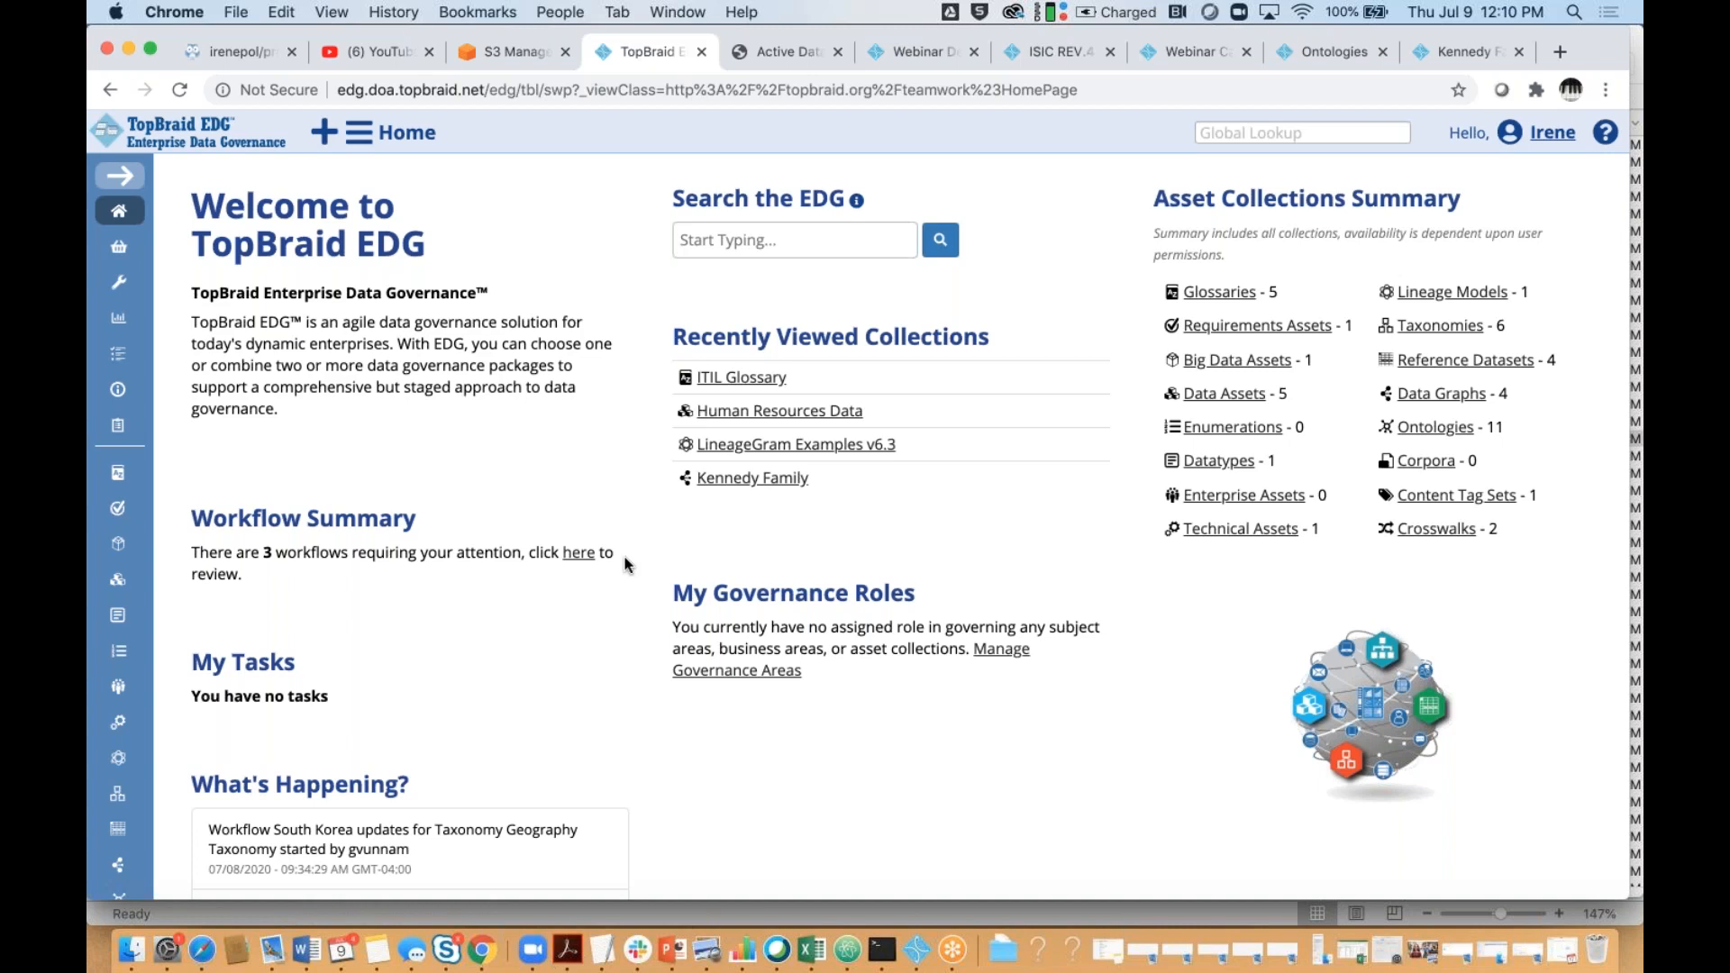
Open External System Integration Management in the Server Administration page
{"action": "left_click", "coordinate": [123, 177]}
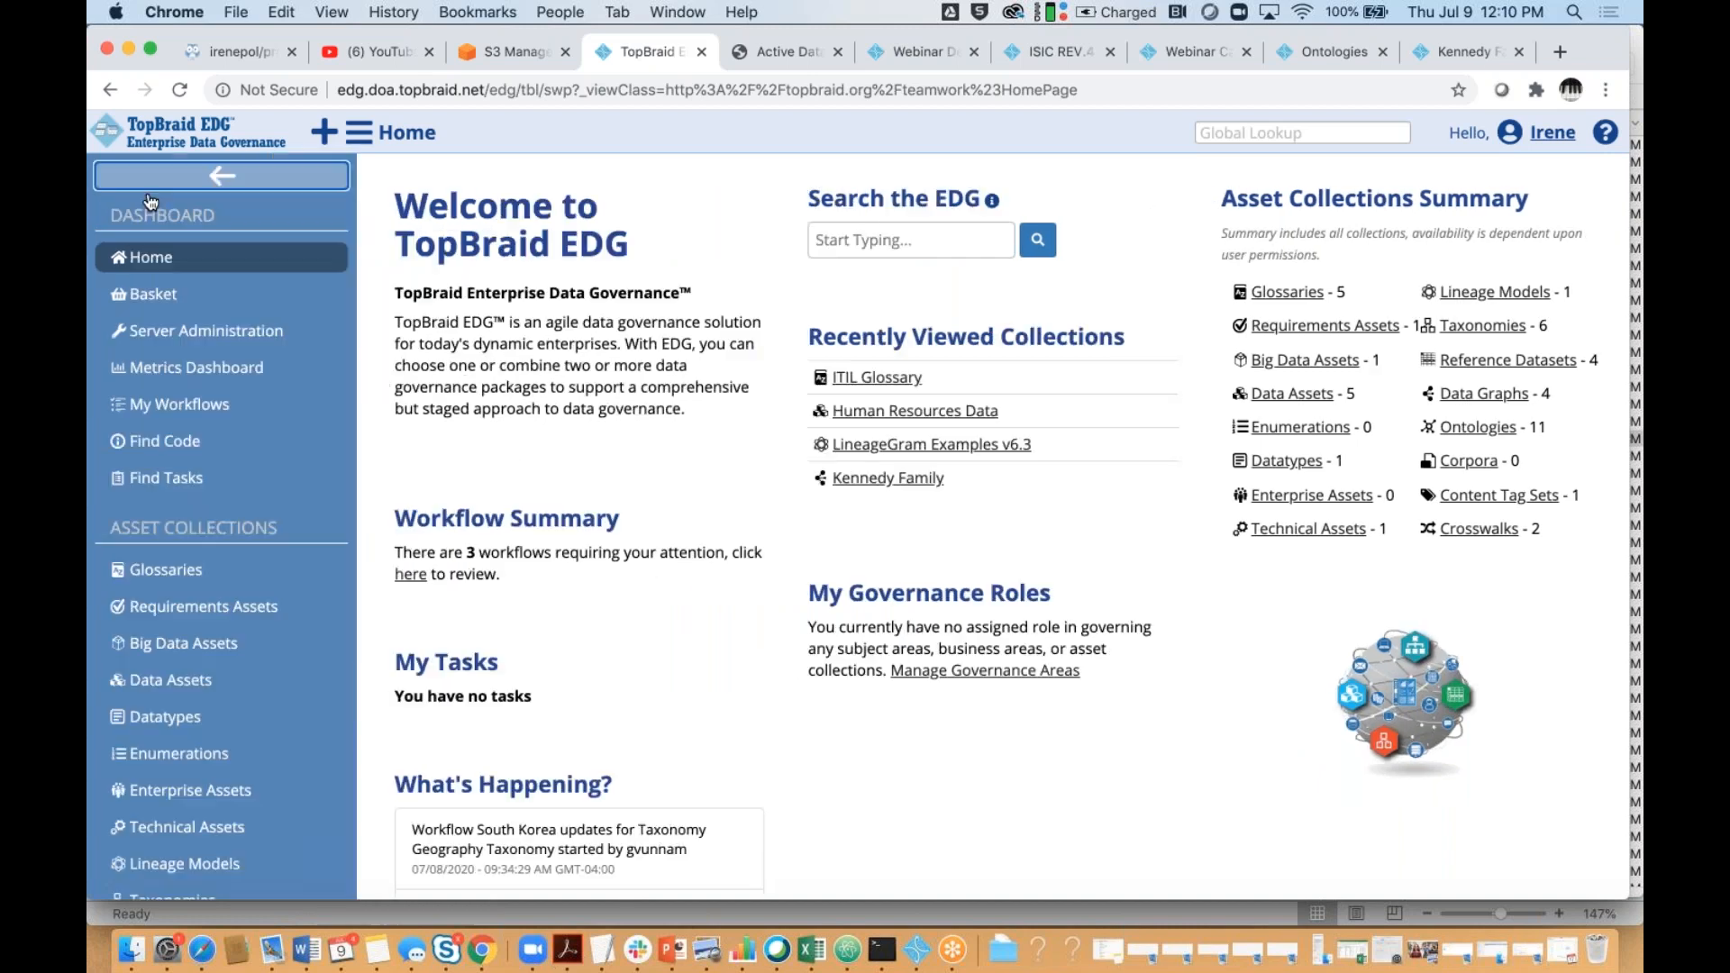
{"action": "left_click", "coordinate": [264, 336]}
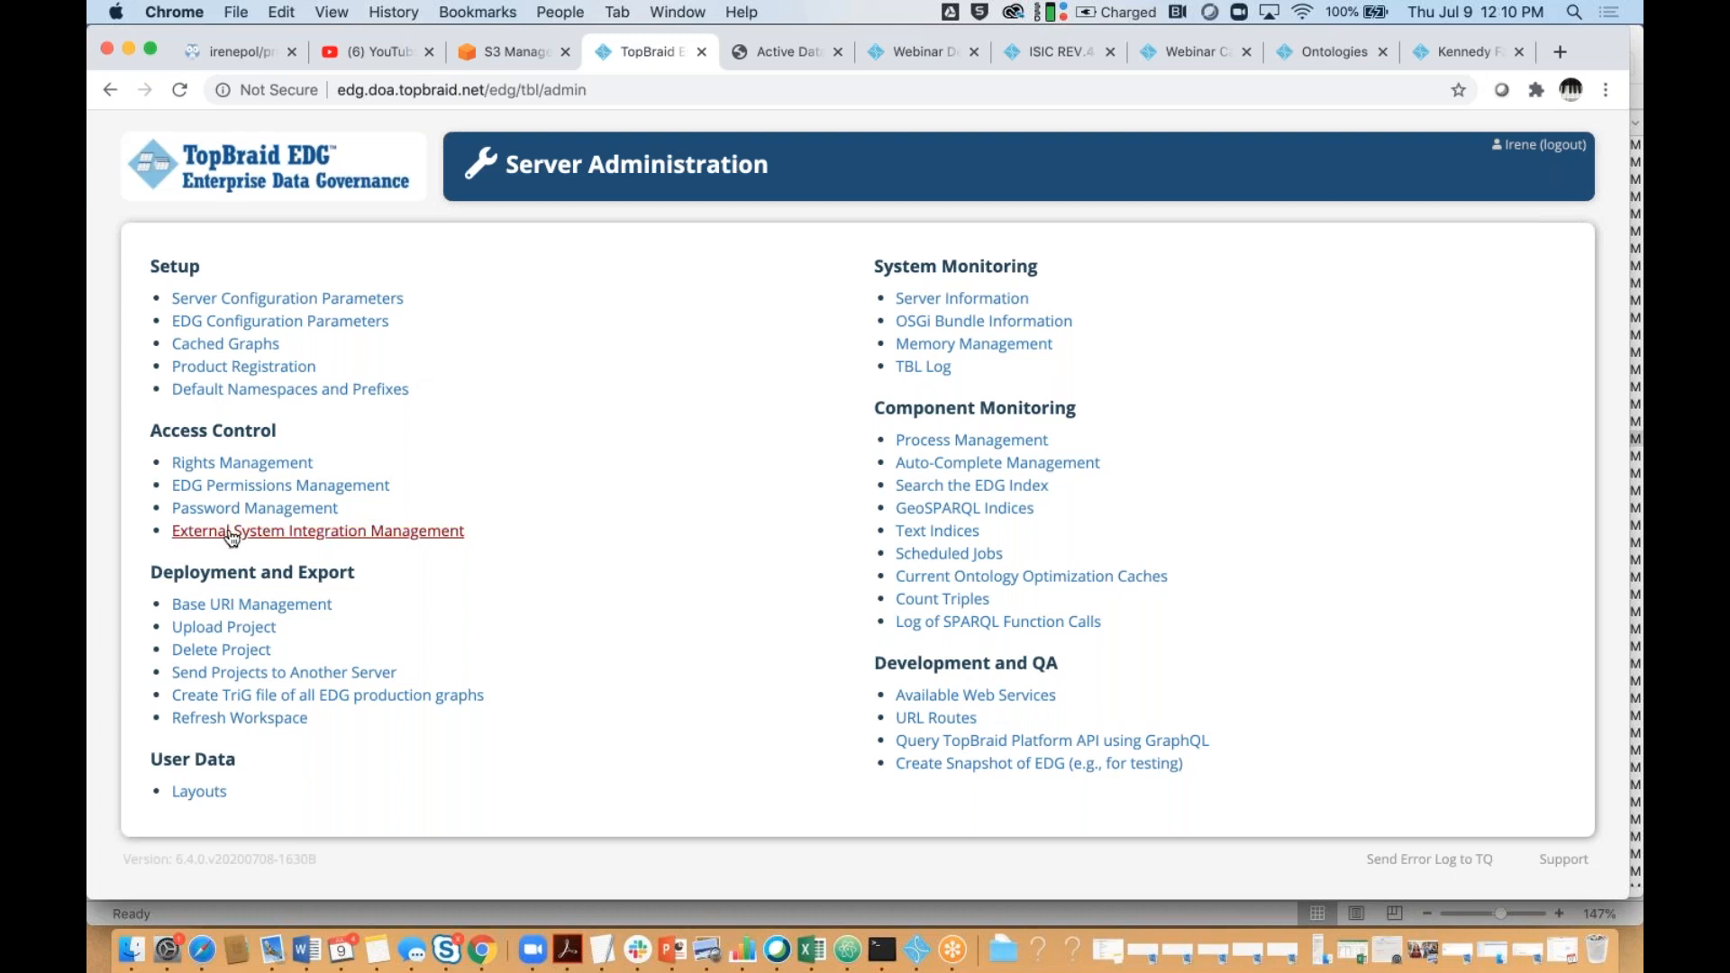
{"action": "left_click", "coordinate": [290, 538]}
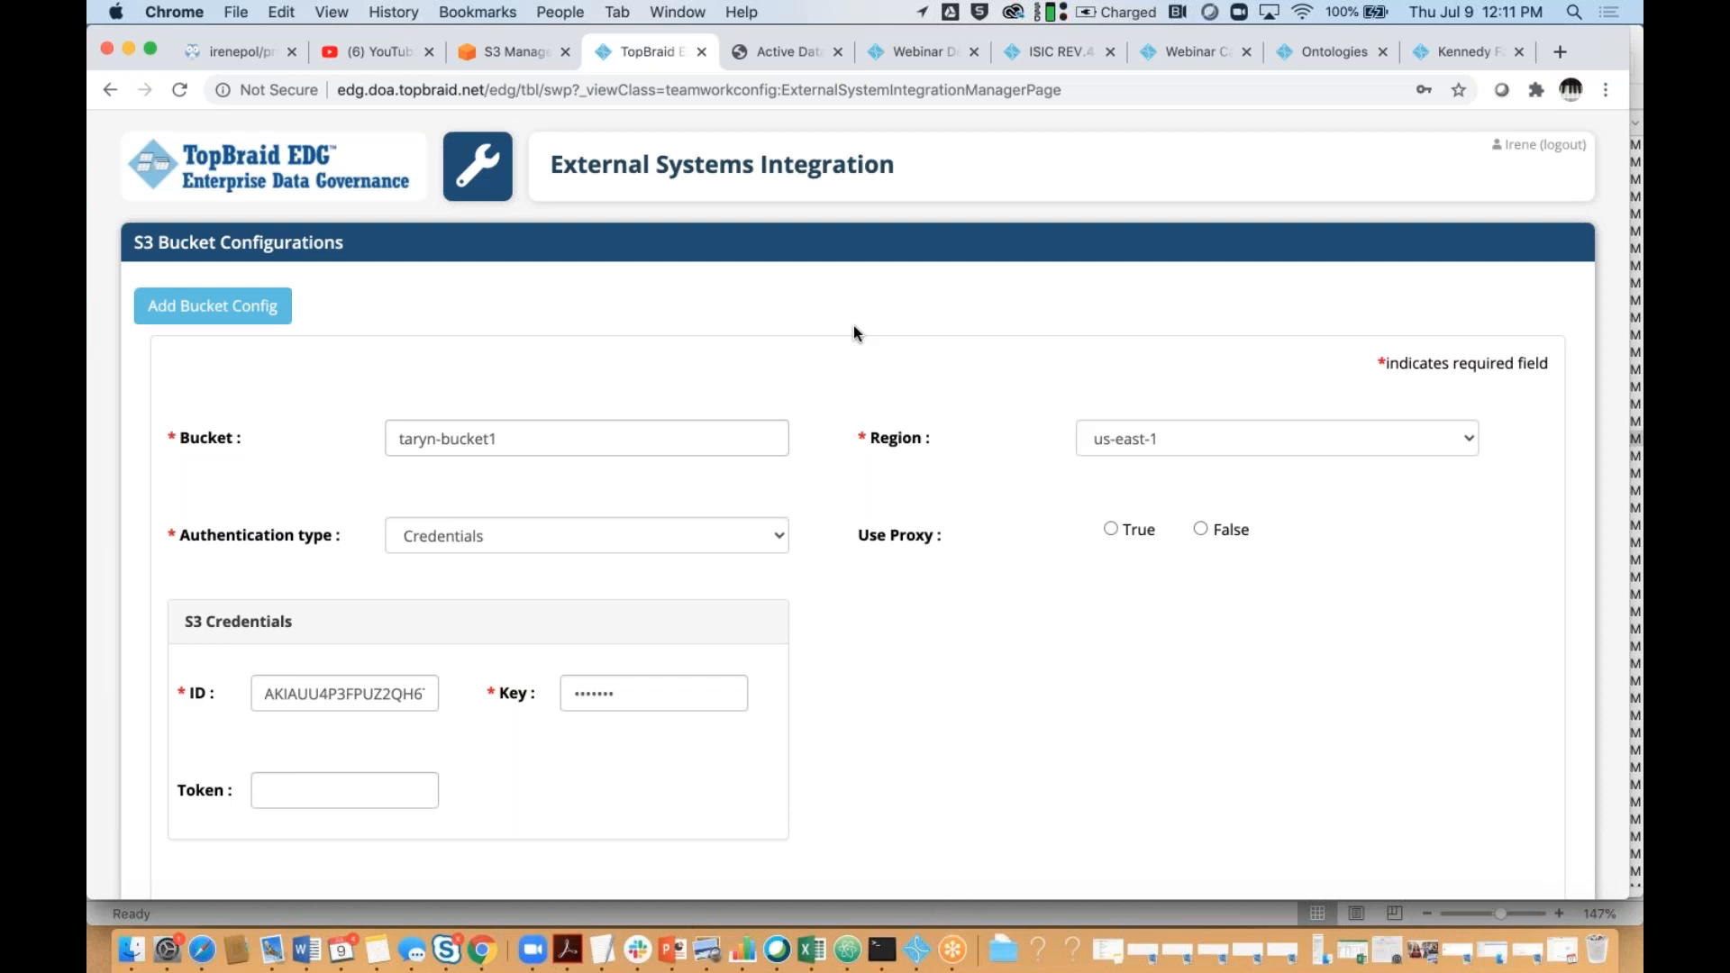
Examine the S3 bucket configurations, including each bucket's region, authentication type, credentials and folder fields
{"action": "scroll", "coordinate": [855, 333], "scroll_direction": "down", "scroll_amount": 3}
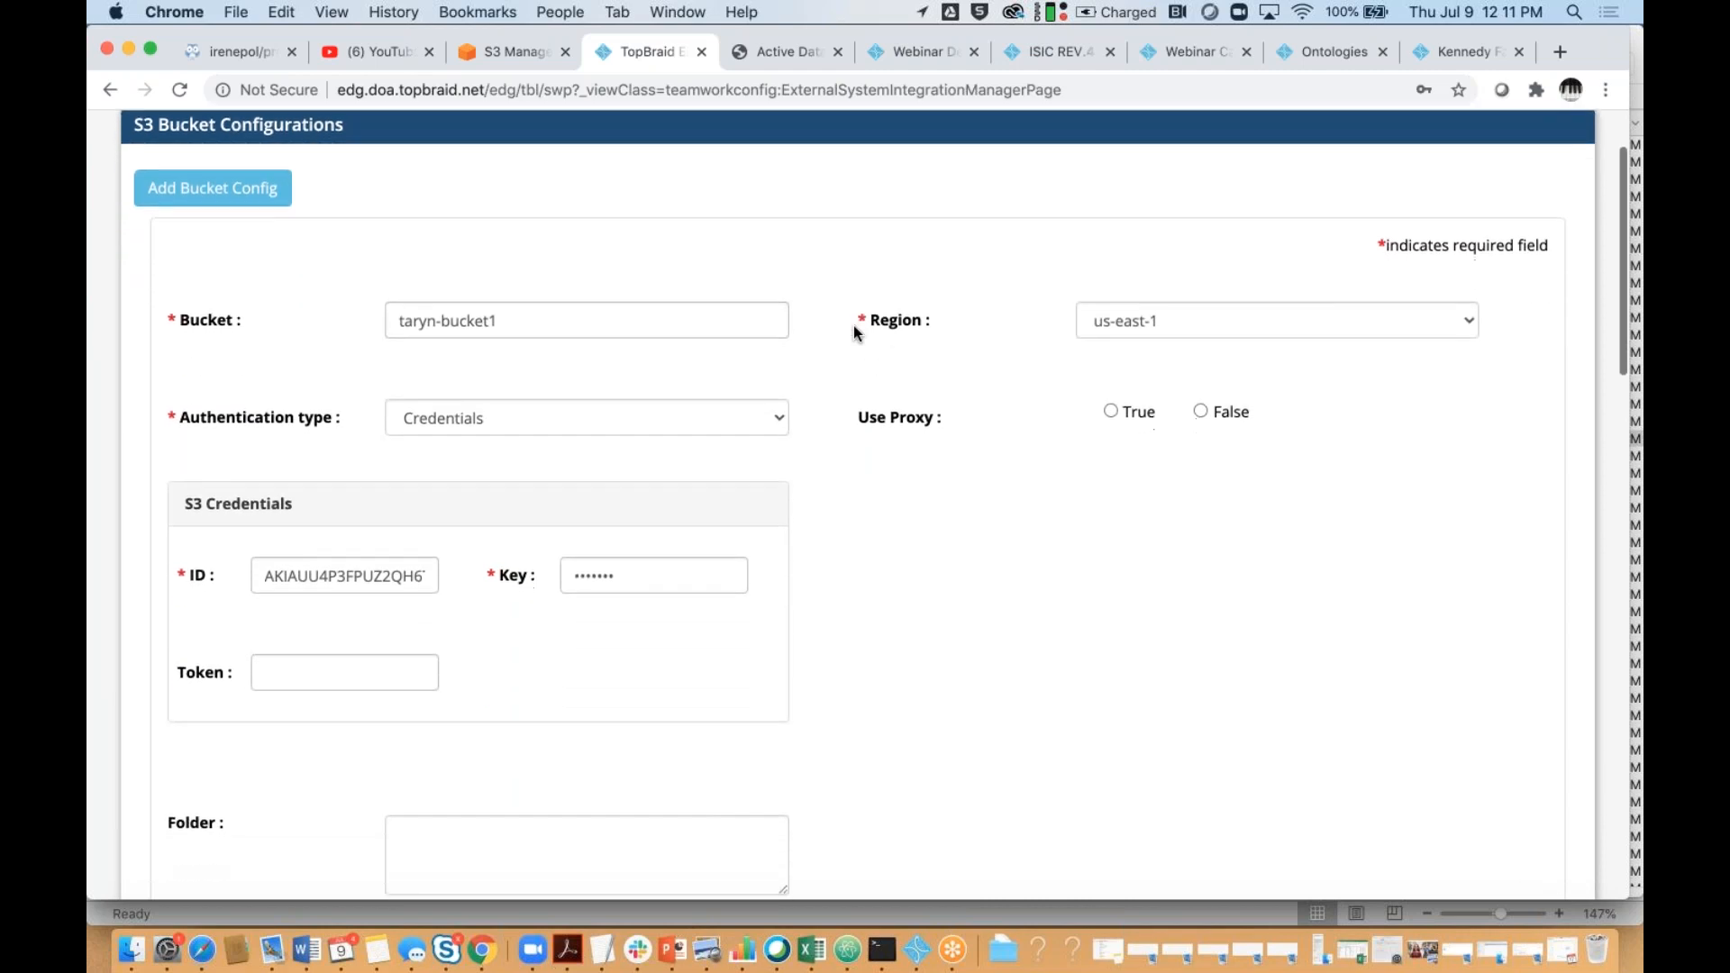
{"action": "scroll", "coordinate": [854, 333], "scroll_direction": "up", "scroll_amount": 1}
{"action": "scroll", "coordinate": [854, 333], "scroll_direction": "down", "scroll_amount": 5}
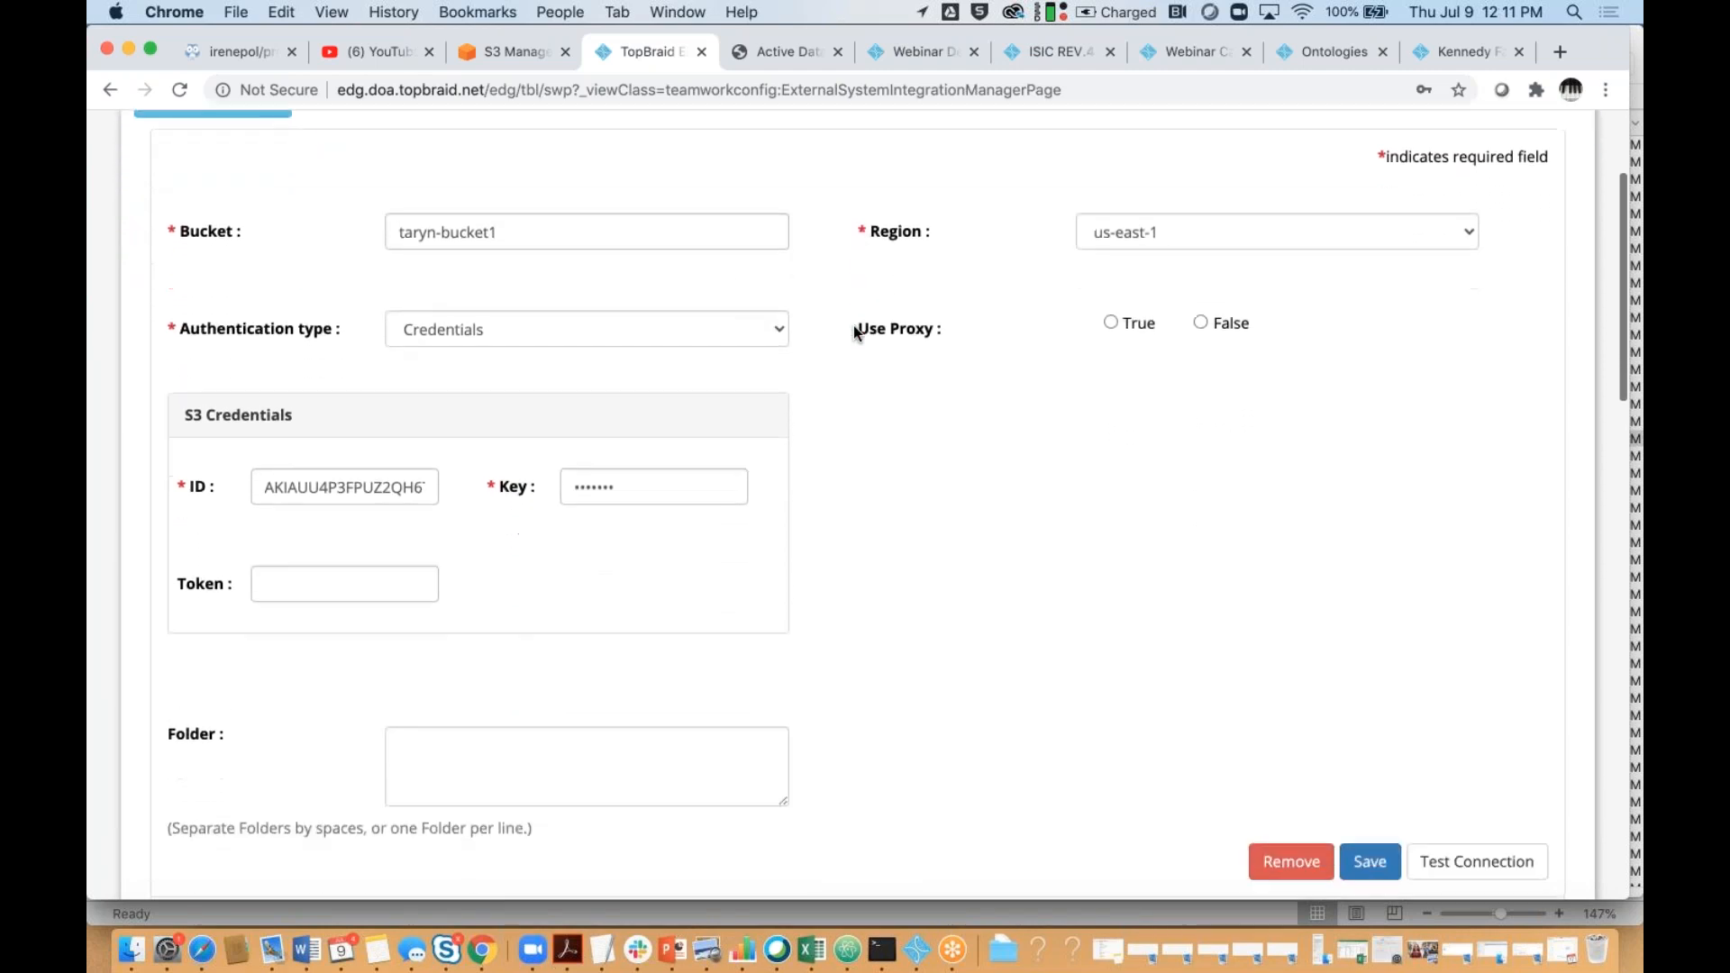
{"action": "scroll", "coordinate": [854, 333], "scroll_direction": "down", "scroll_amount": 15}
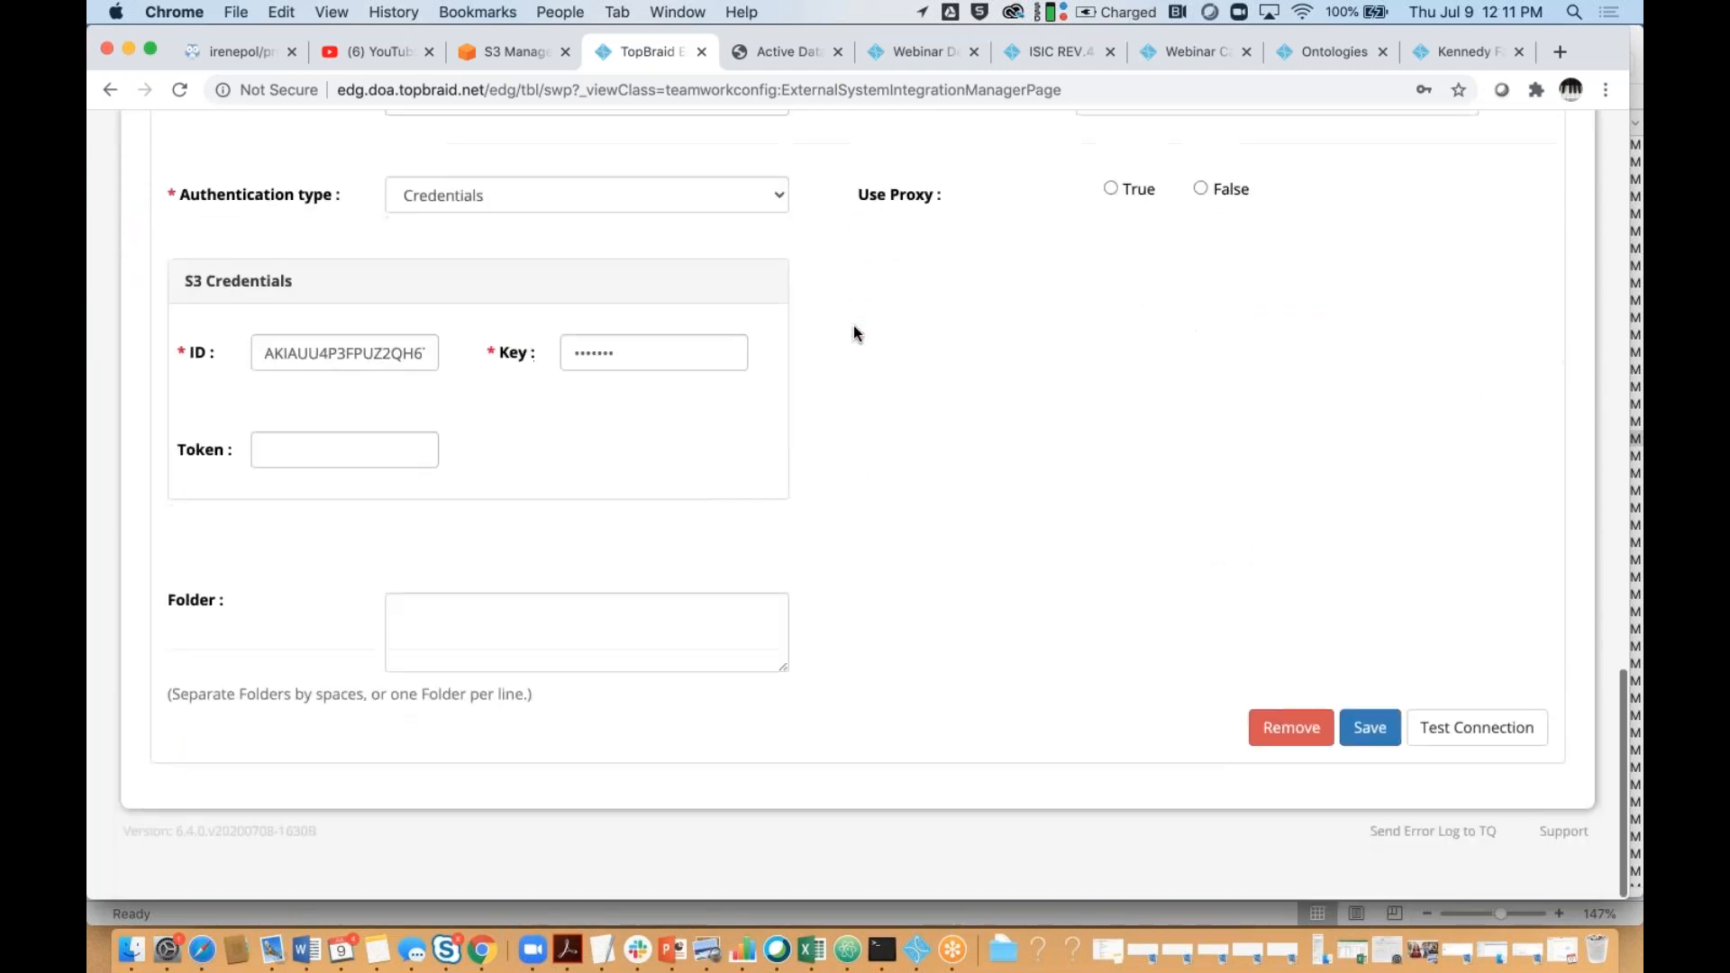
{"action": "scroll", "coordinate": [854, 332], "scroll_direction": "up", "scroll_amount": 15}
{"action": "scroll", "coordinate": [855, 332], "scroll_direction": "down", "scroll_amount": 8}
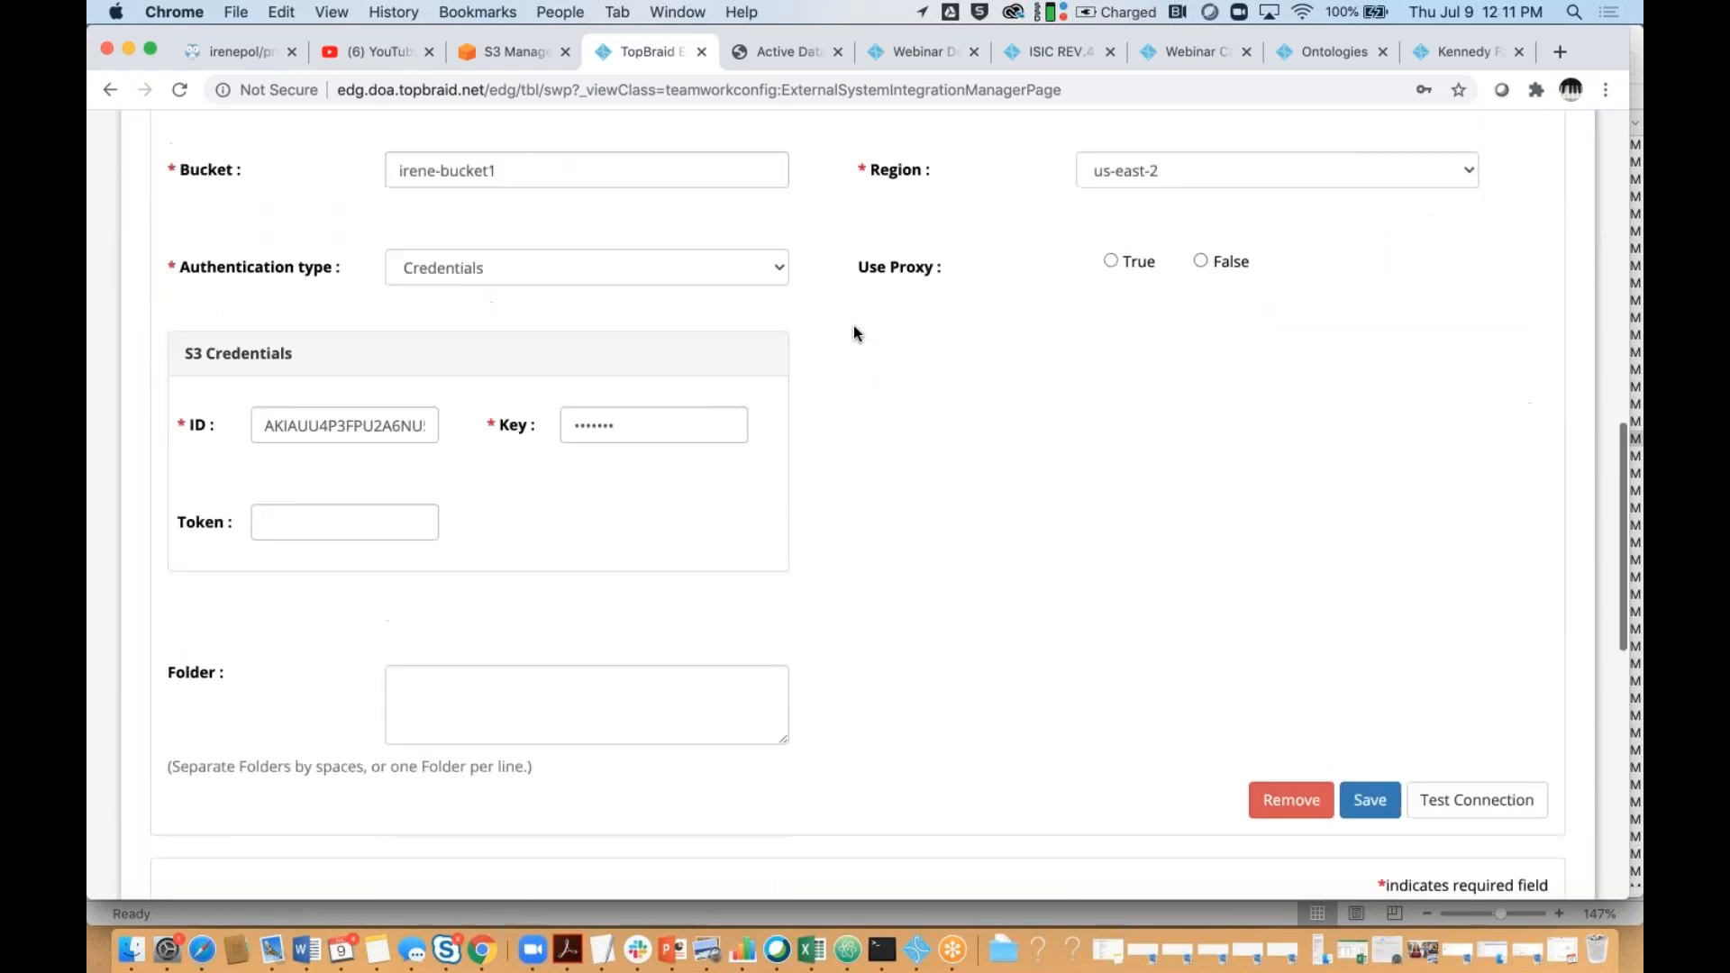
{"action": "scroll", "coordinate": [854, 333], "scroll_direction": "up", "scroll_amount": 8}
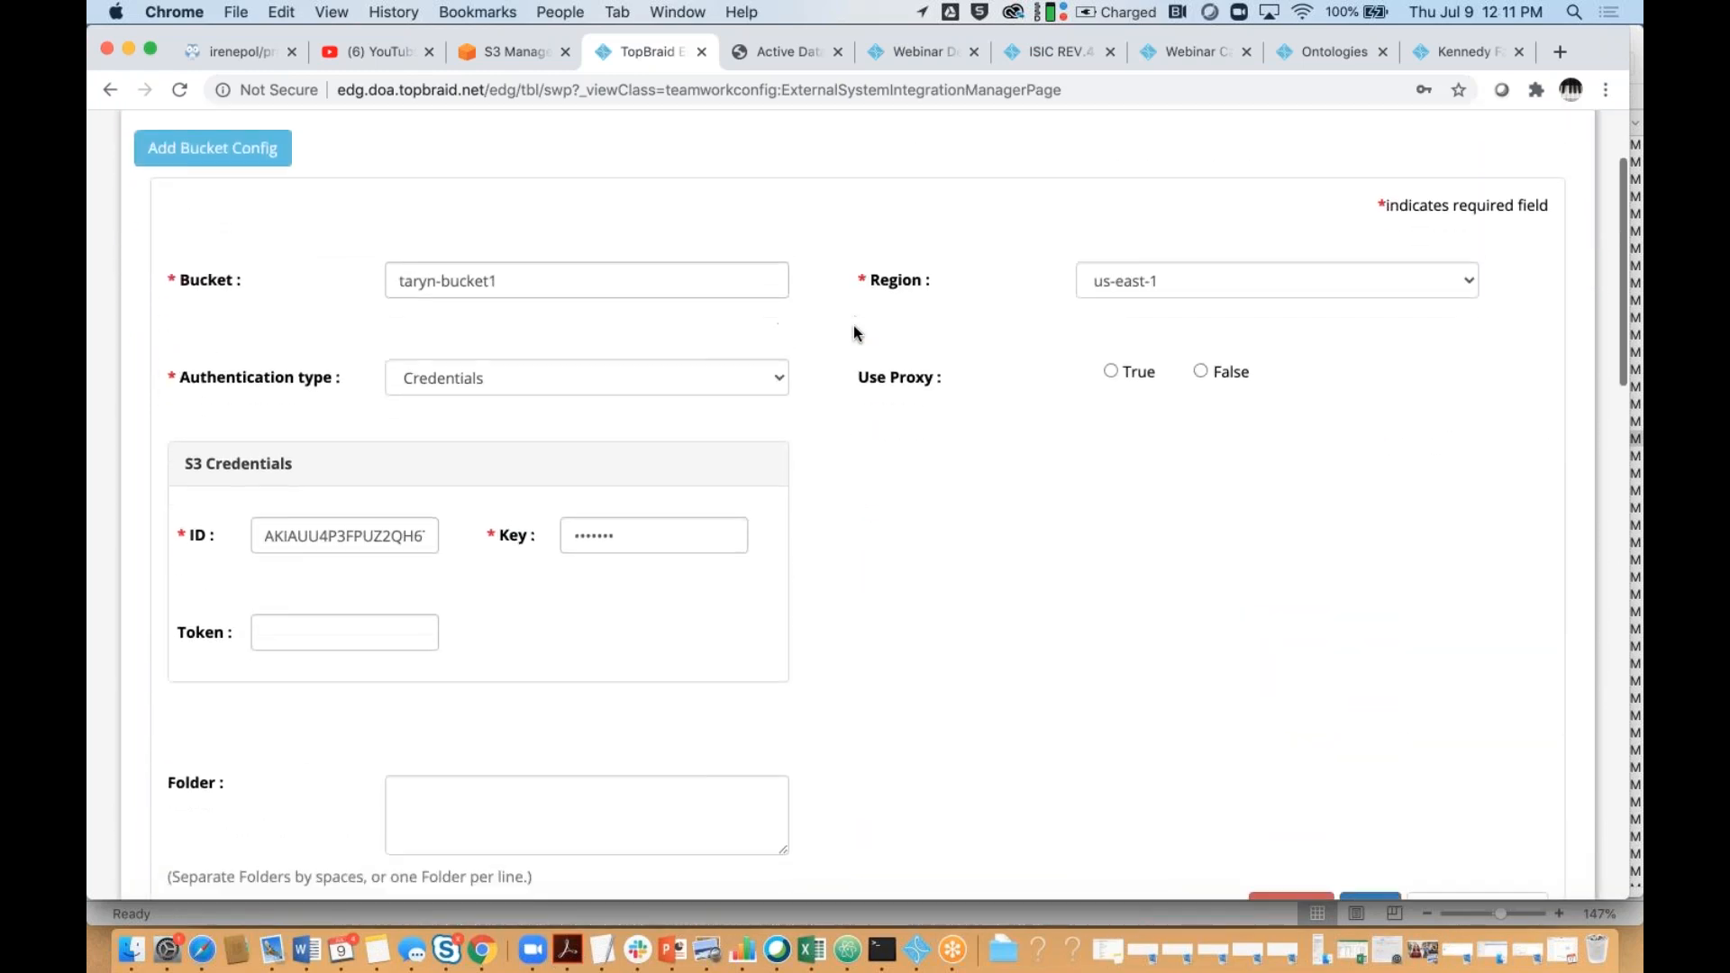
{"action": "scroll", "coordinate": [855, 332], "scroll_direction": "down", "scroll_amount": 4}
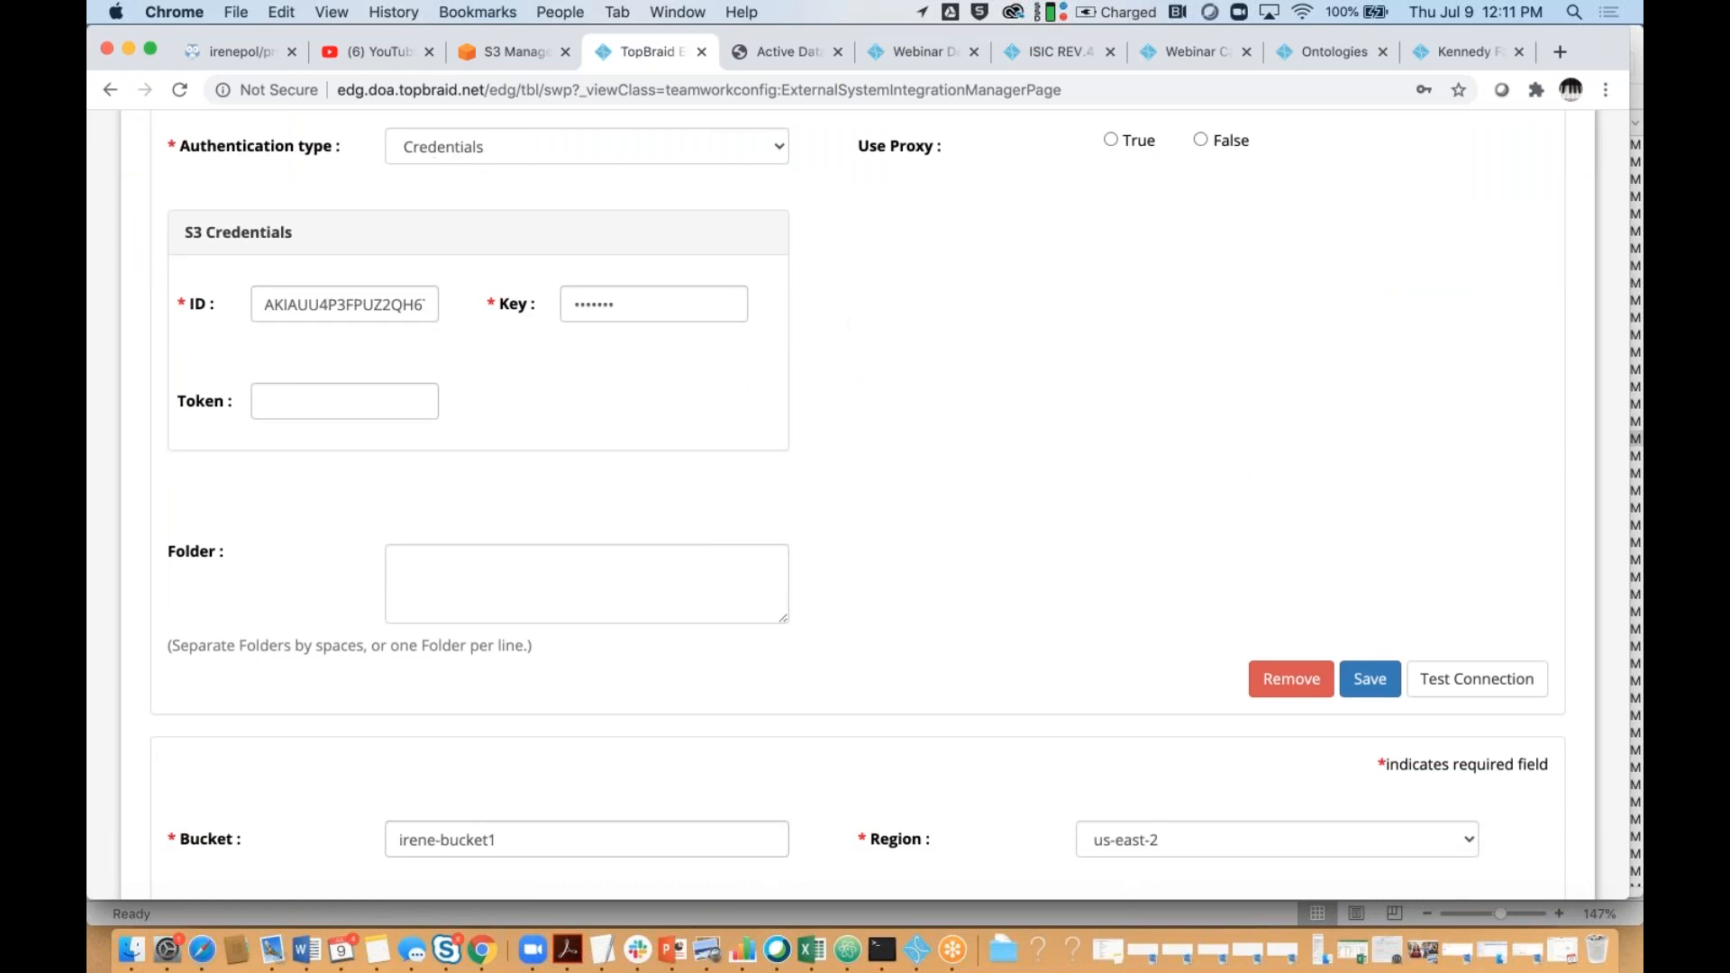
{"action": "scroll", "coordinate": [1047, 356], "scroll_direction": "up", "scroll_amount": 1}
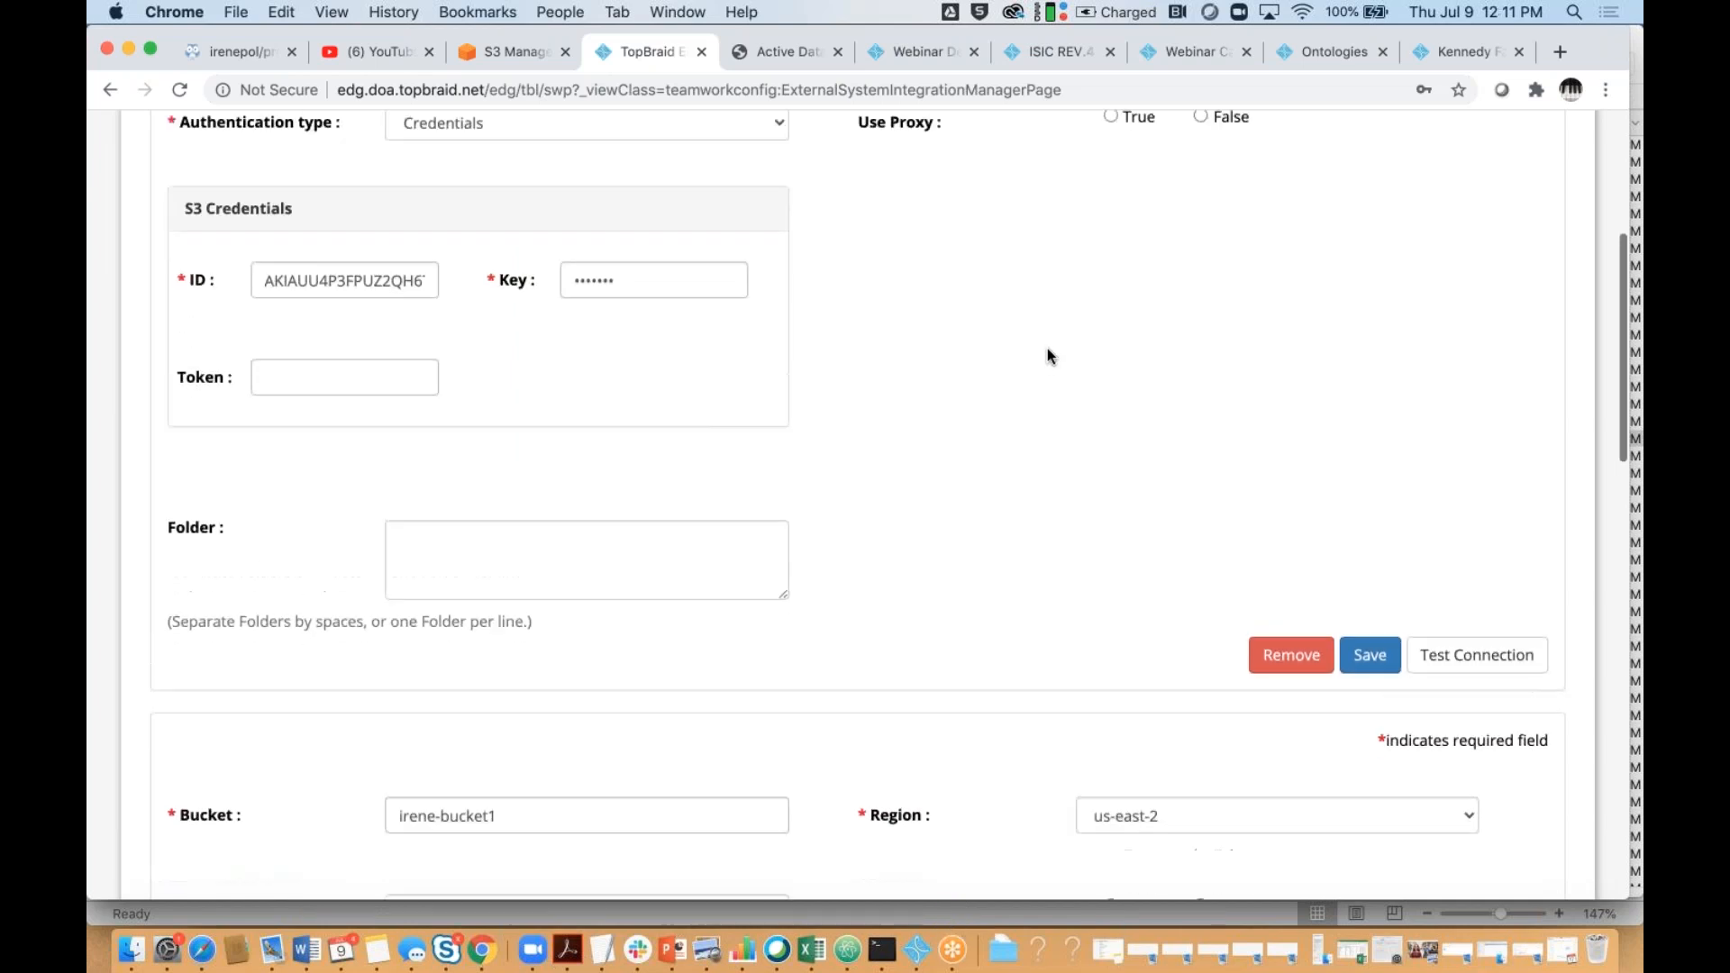
{"action": "scroll", "coordinate": [1047, 352], "scroll_direction": "up", "scroll_amount": 3}
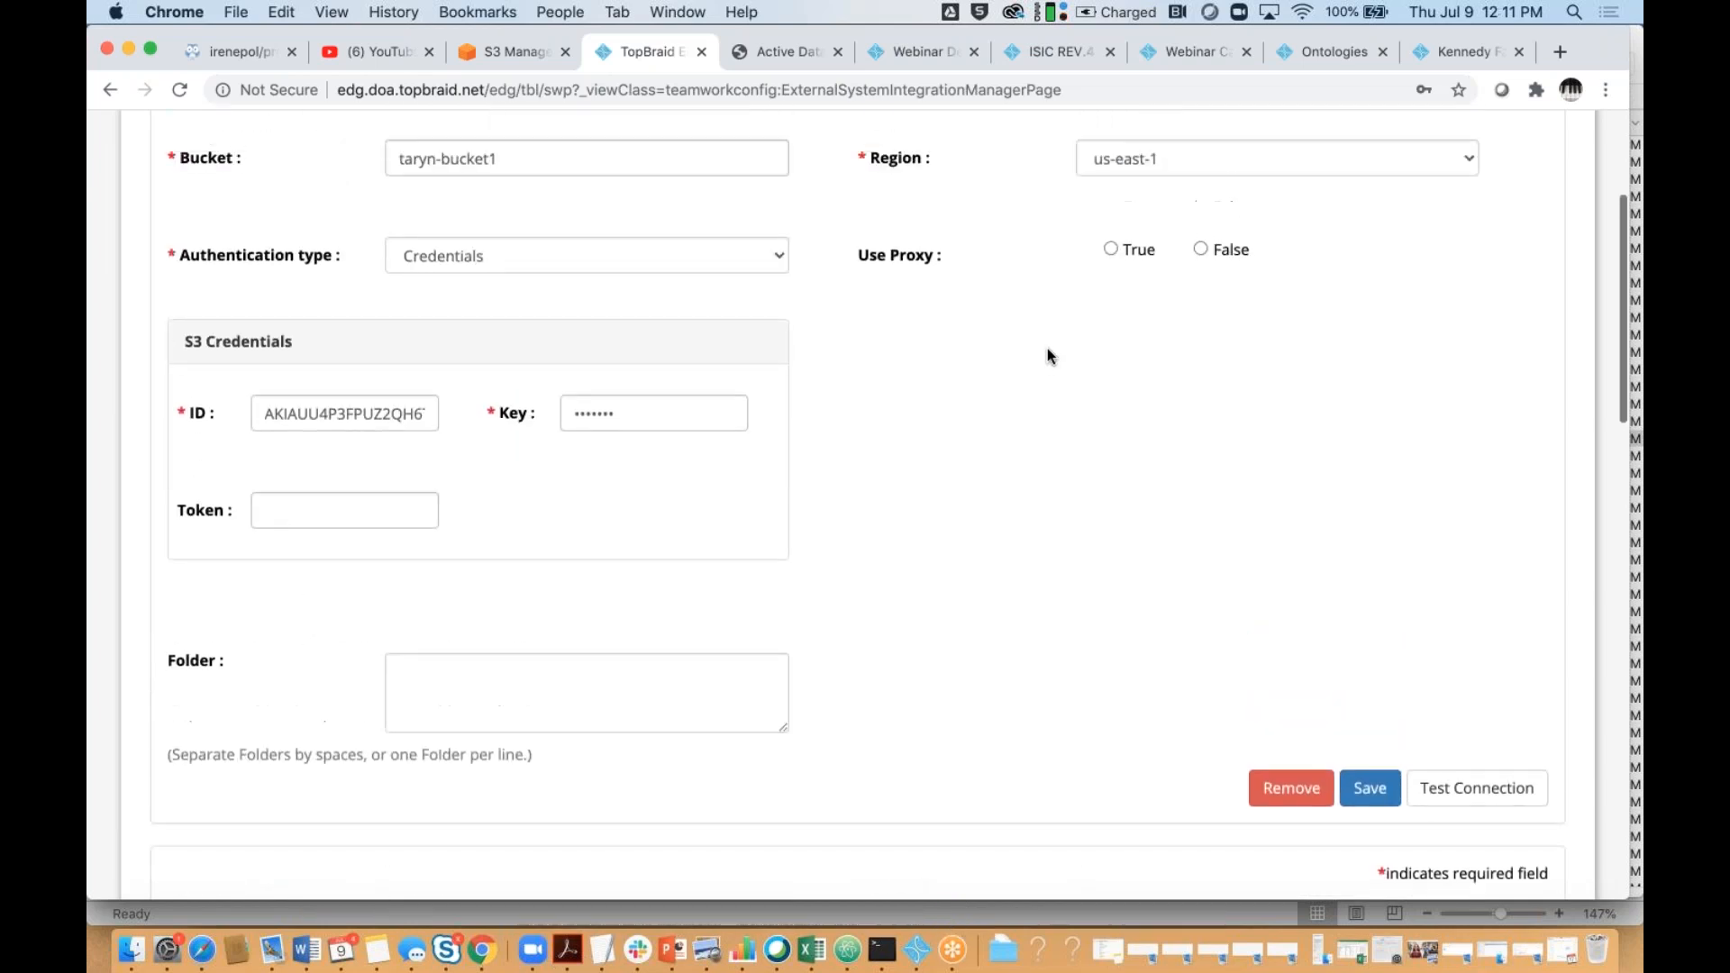
{"action": "scroll", "coordinate": [1047, 350], "scroll_direction": "up", "scroll_amount": 1}
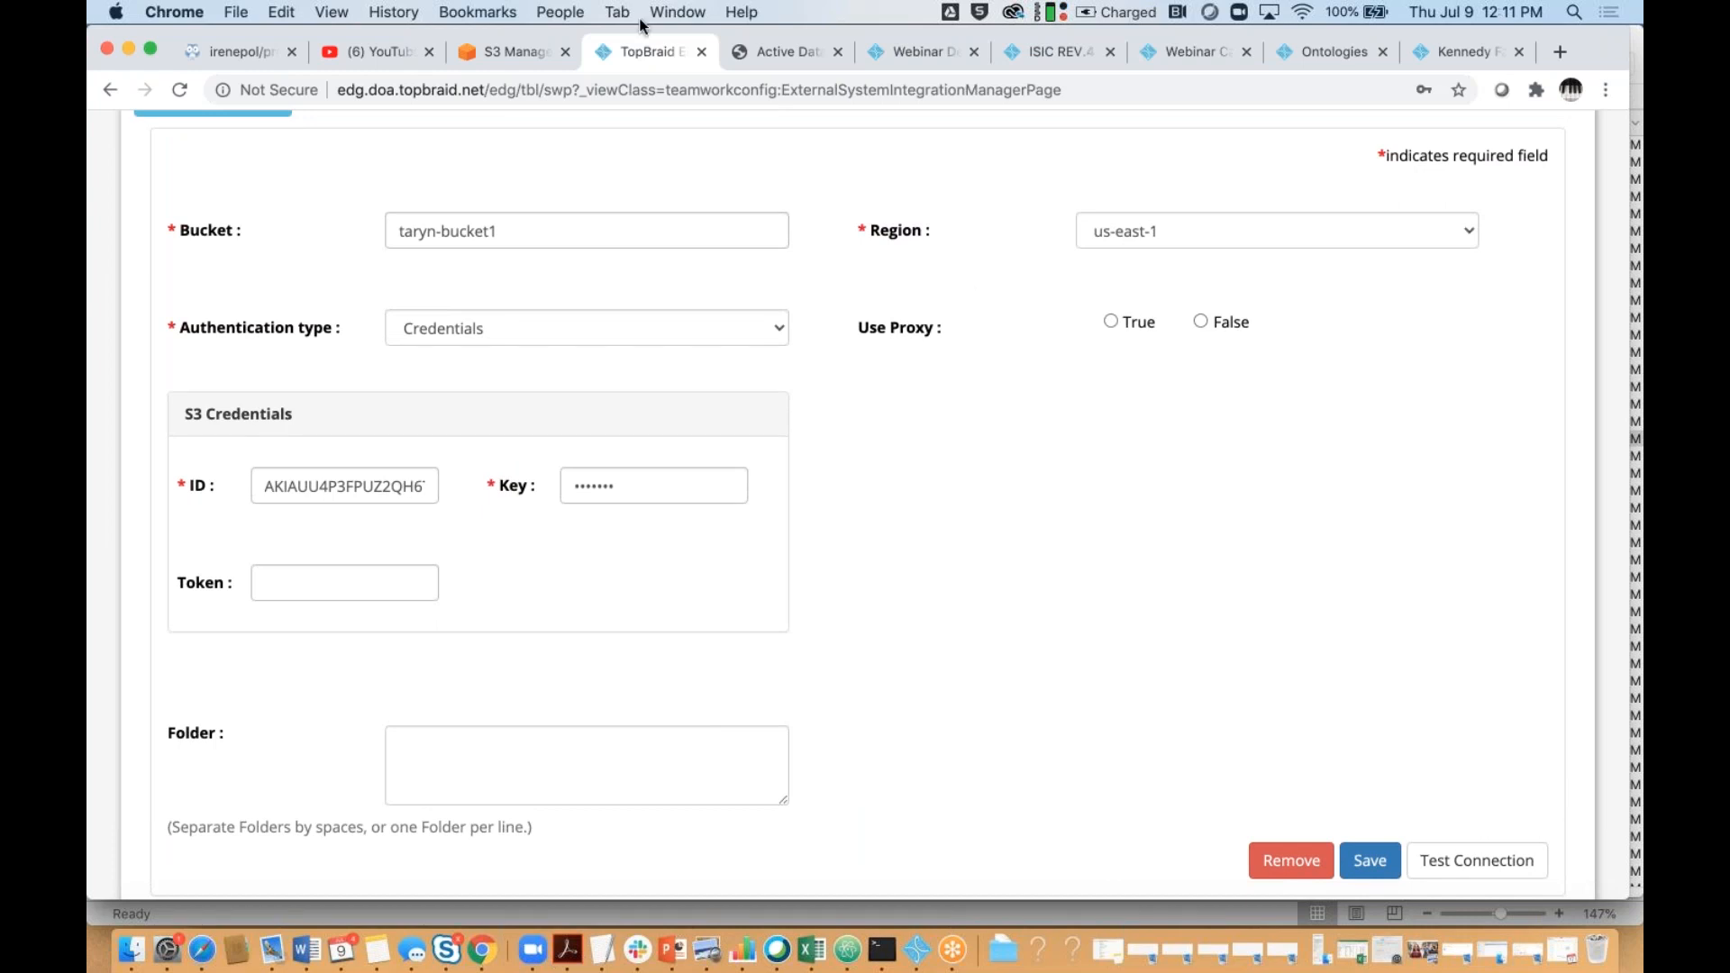
View the us-east-2 bucket's contents in the Amazon S3 console, then return to the External Systems Integration page
{"action": "left_click", "coordinate": [502, 54]}
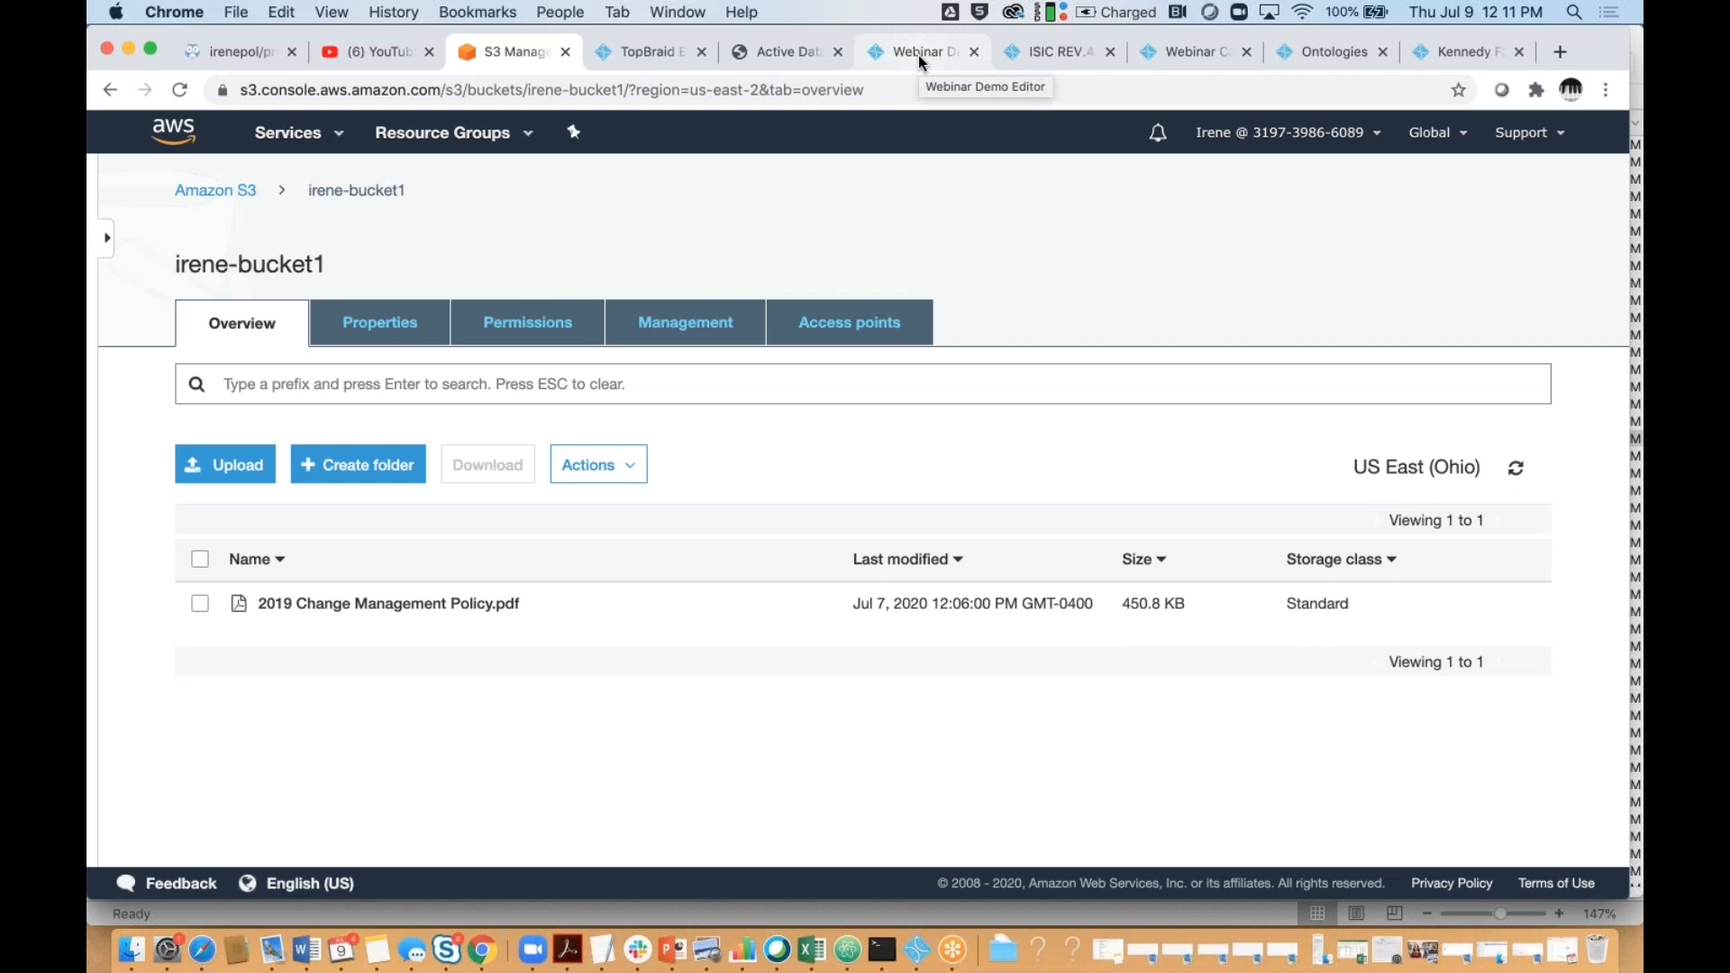
{"action": "left_click", "coordinate": [655, 64]}
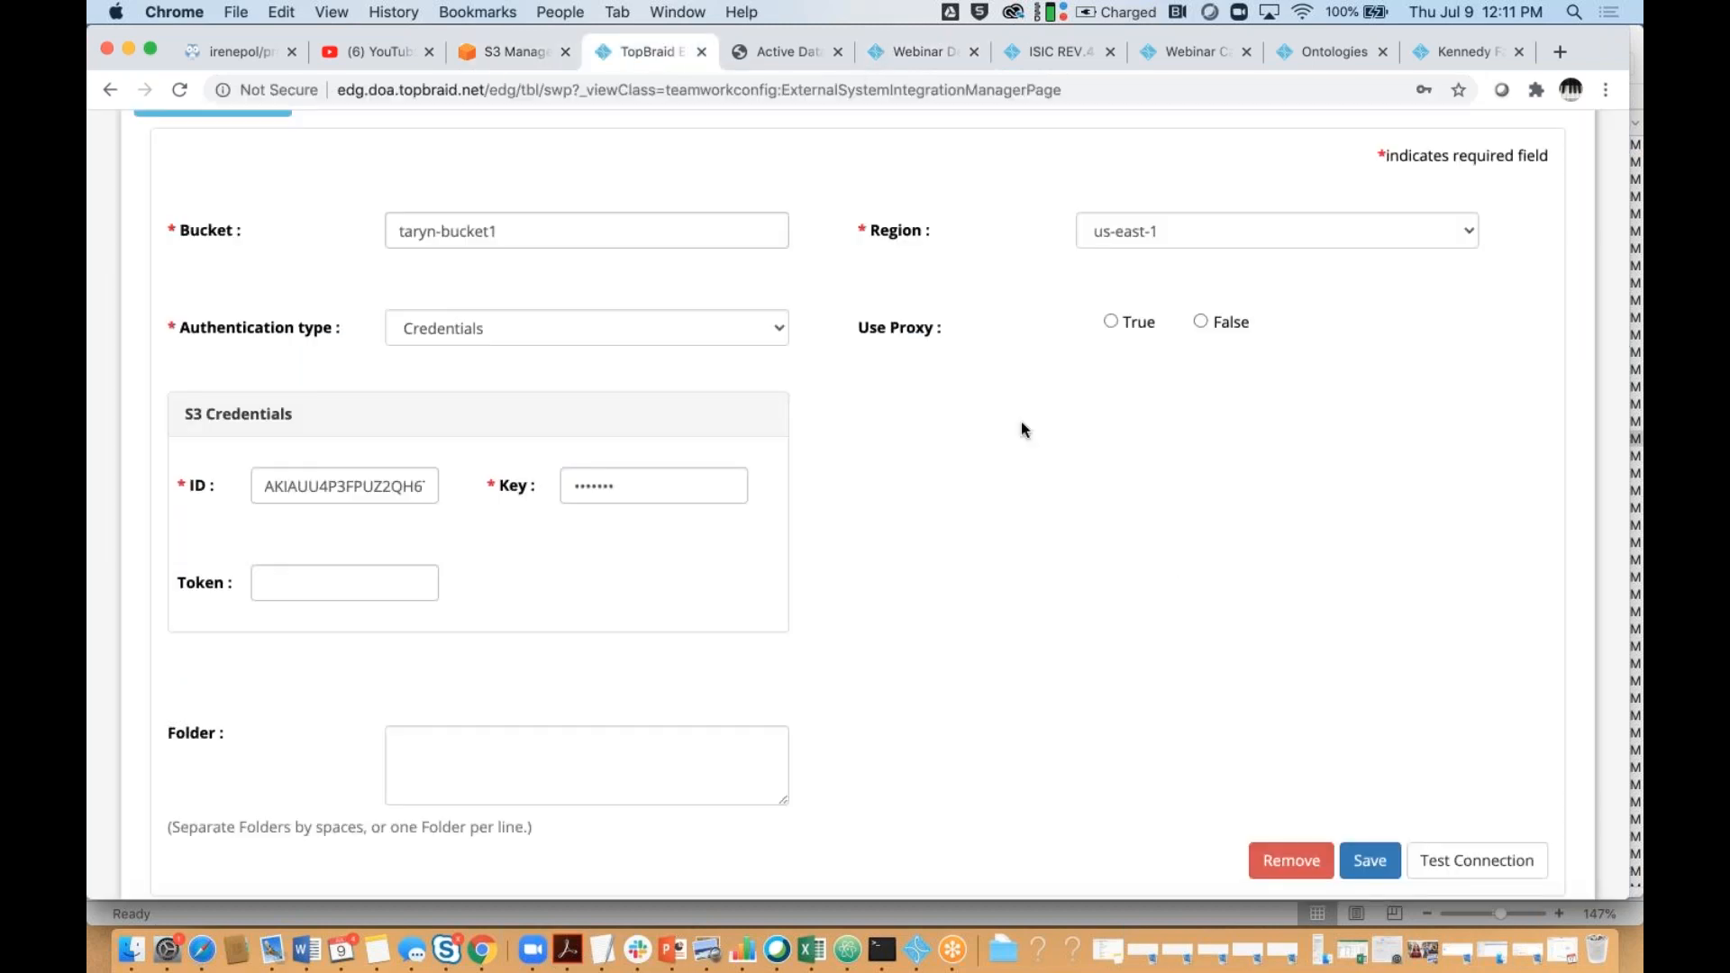
Test the connection of the first S3 bucket configuration in region us-east-1, then return to the EDG home page
{"action": "scroll", "coordinate": [1189, 607], "scroll_direction": "up", "scroll_amount": 2}
{"action": "scroll", "coordinate": [1190, 607], "scroll_direction": "down", "scroll_amount": 3}
{"action": "left_click", "coordinate": [1473, 767]}
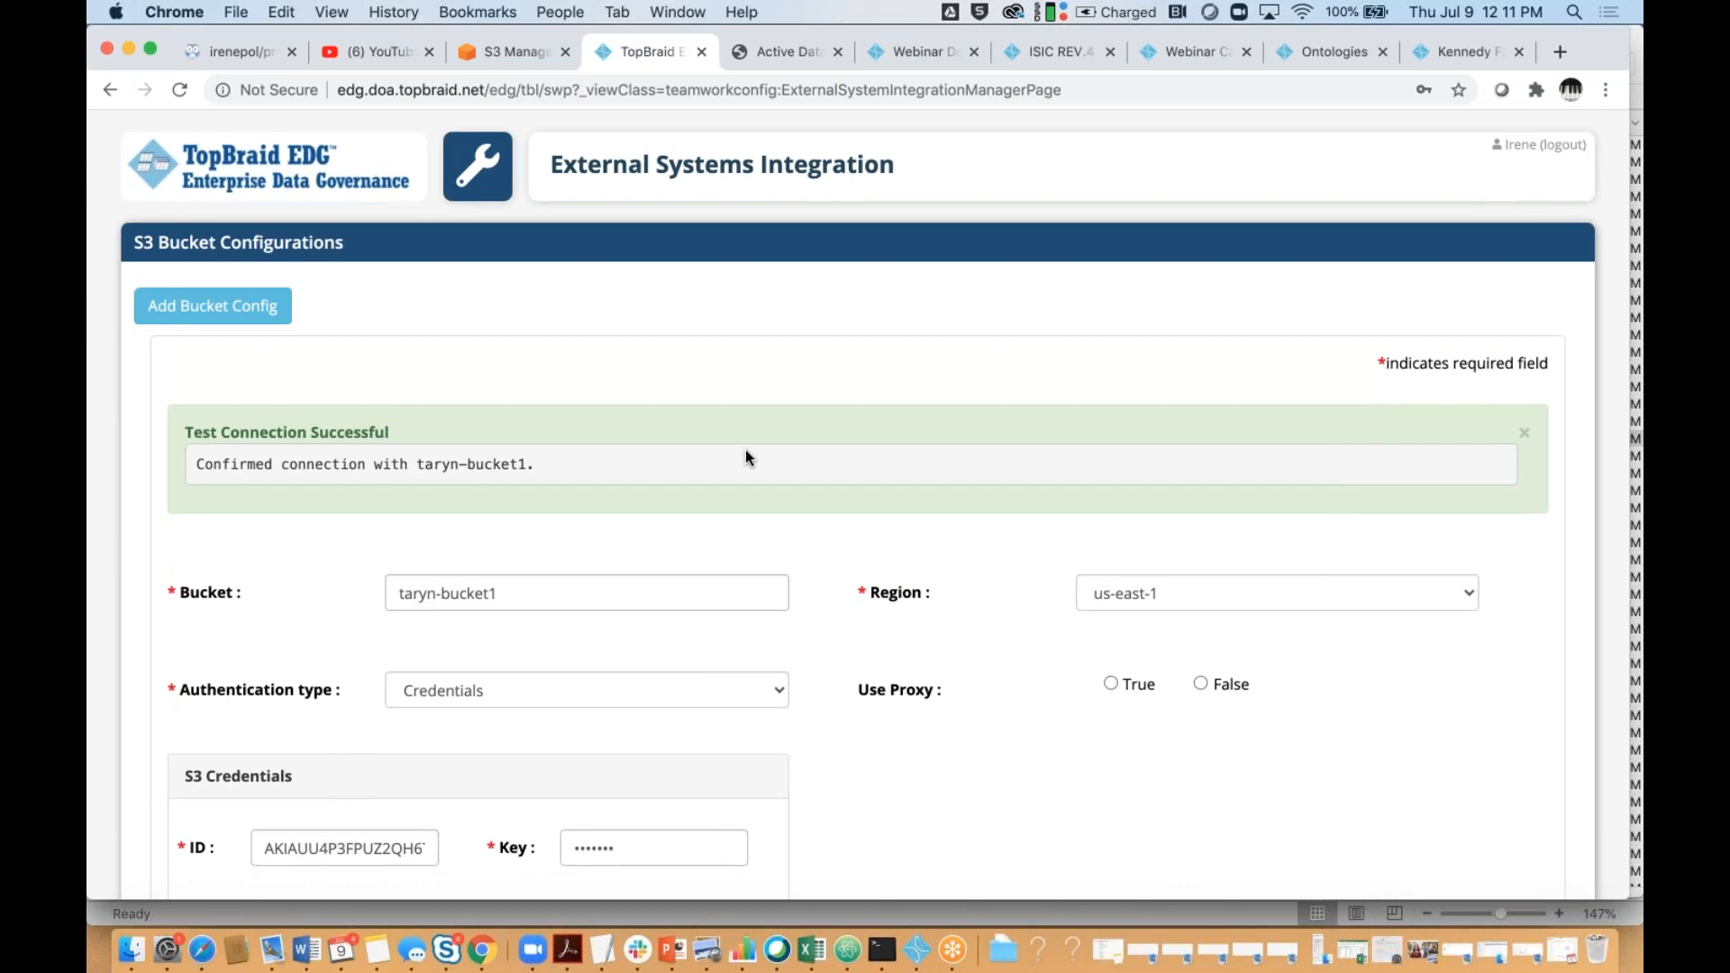
{"action": "left_click", "coordinate": [228, 176]}
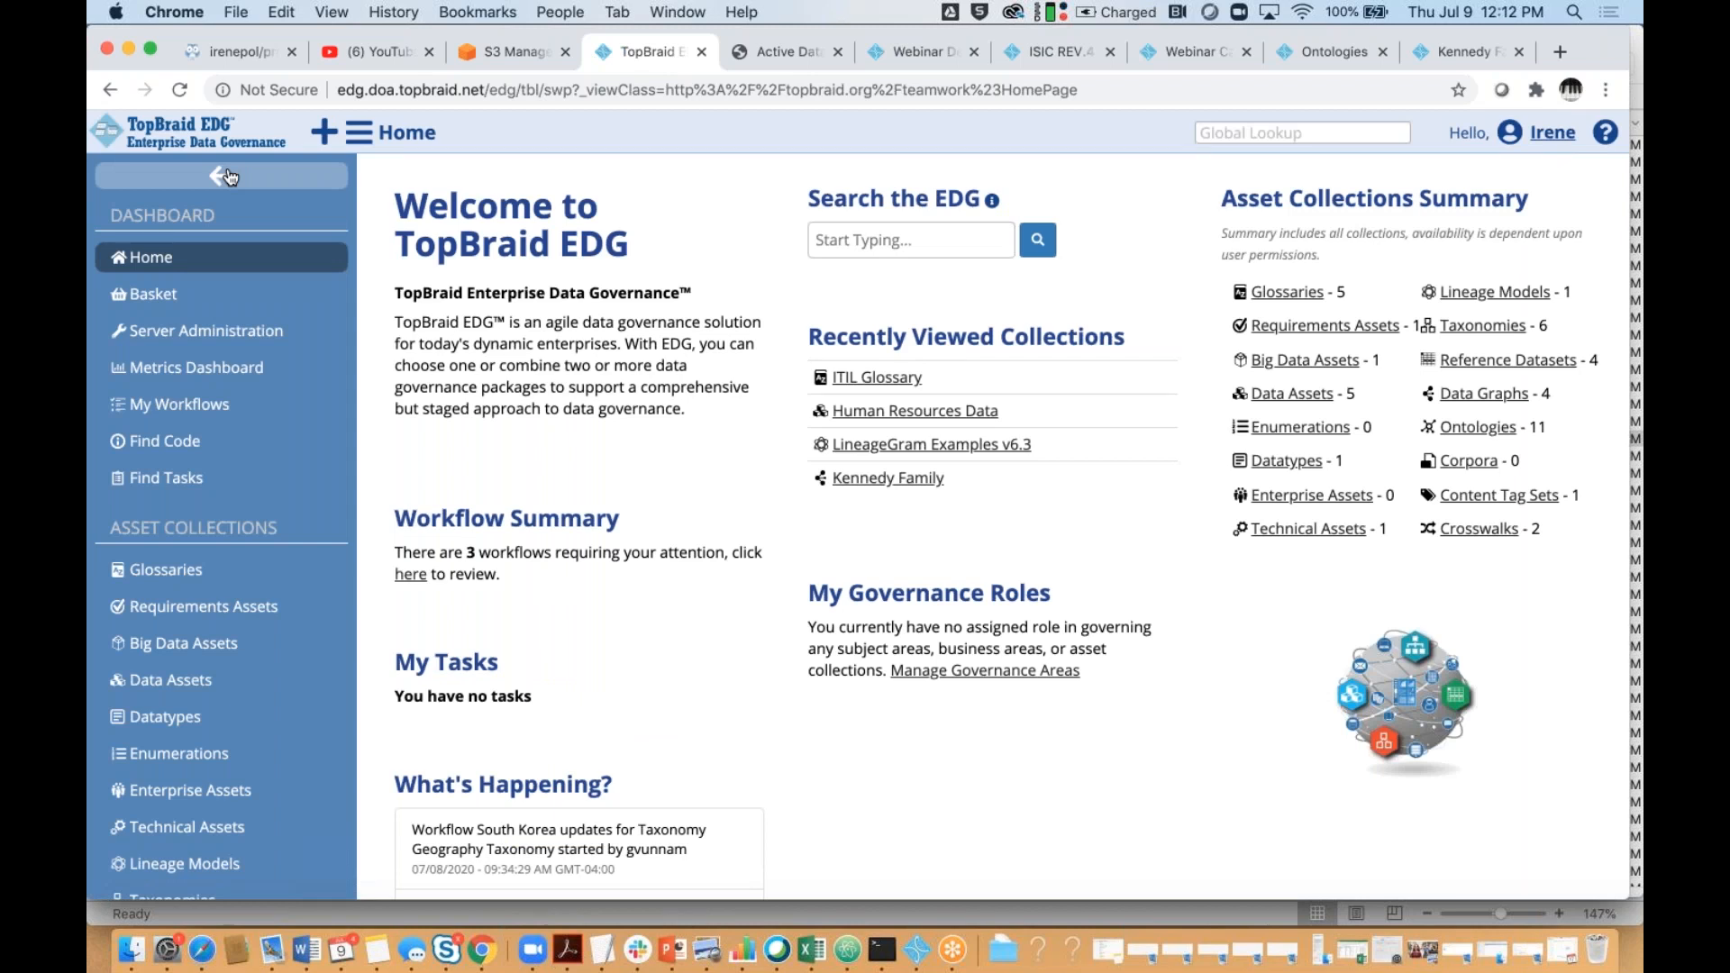
Open the ITIL Glossary and add an Attachments panel as a tab beside the glossary's form
{"action": "left_click", "coordinate": [874, 379]}
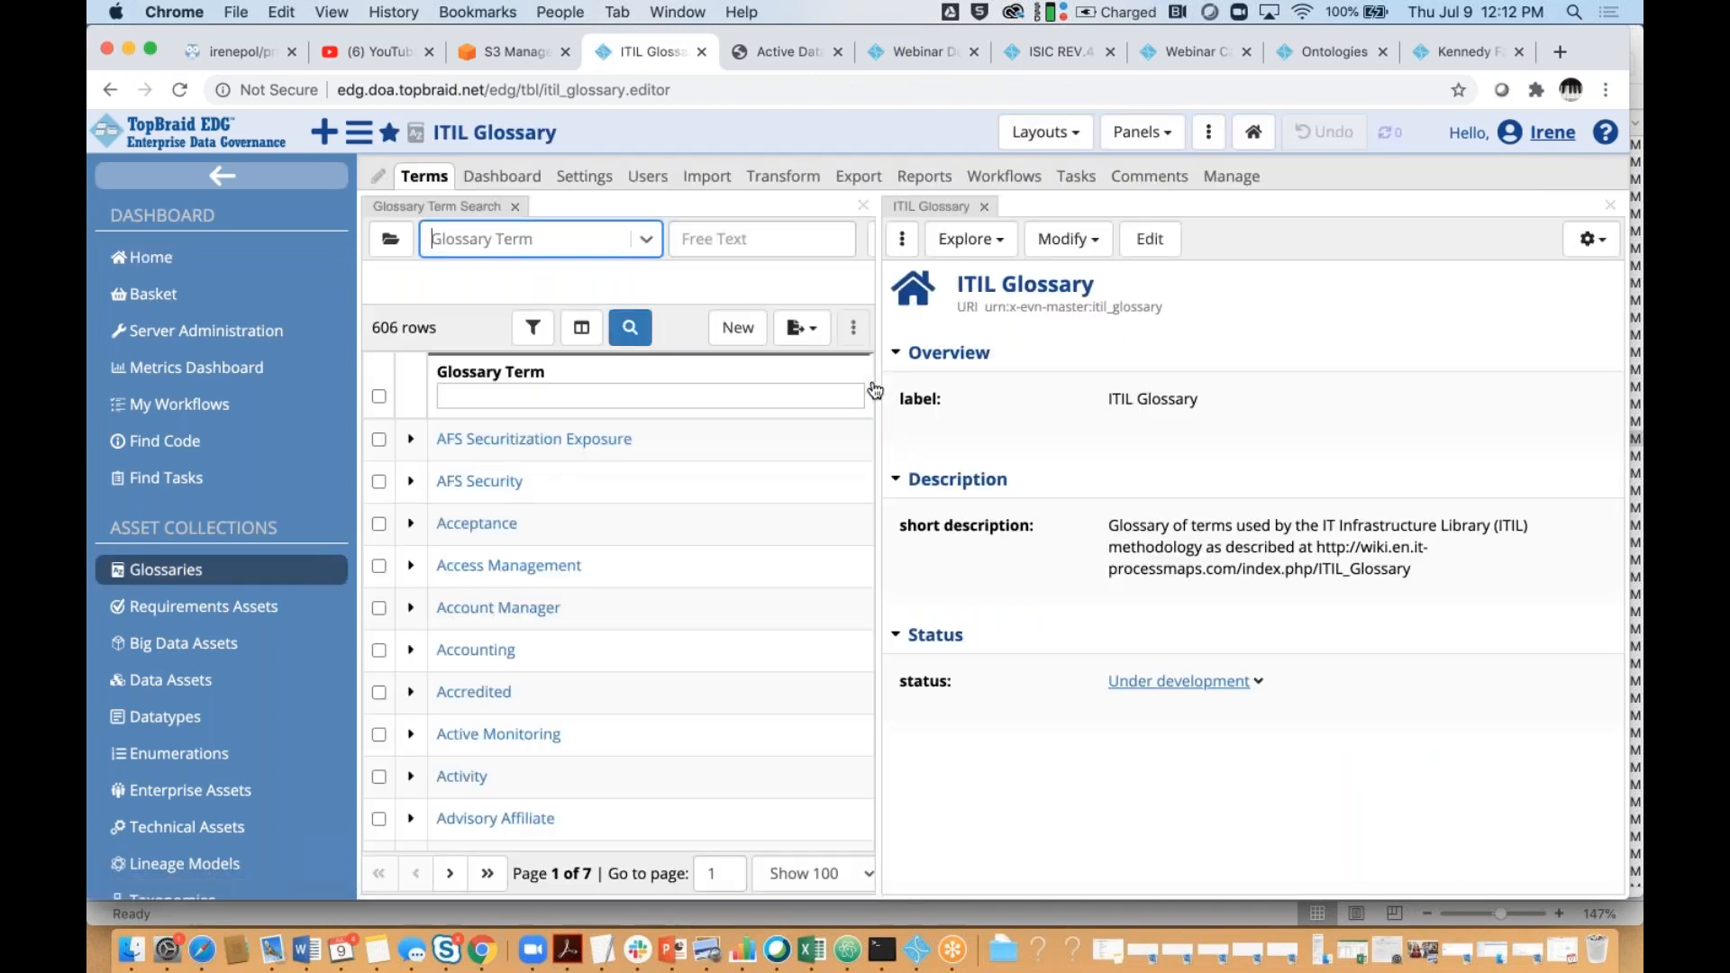
{"action": "left_click", "coordinate": [222, 175]}
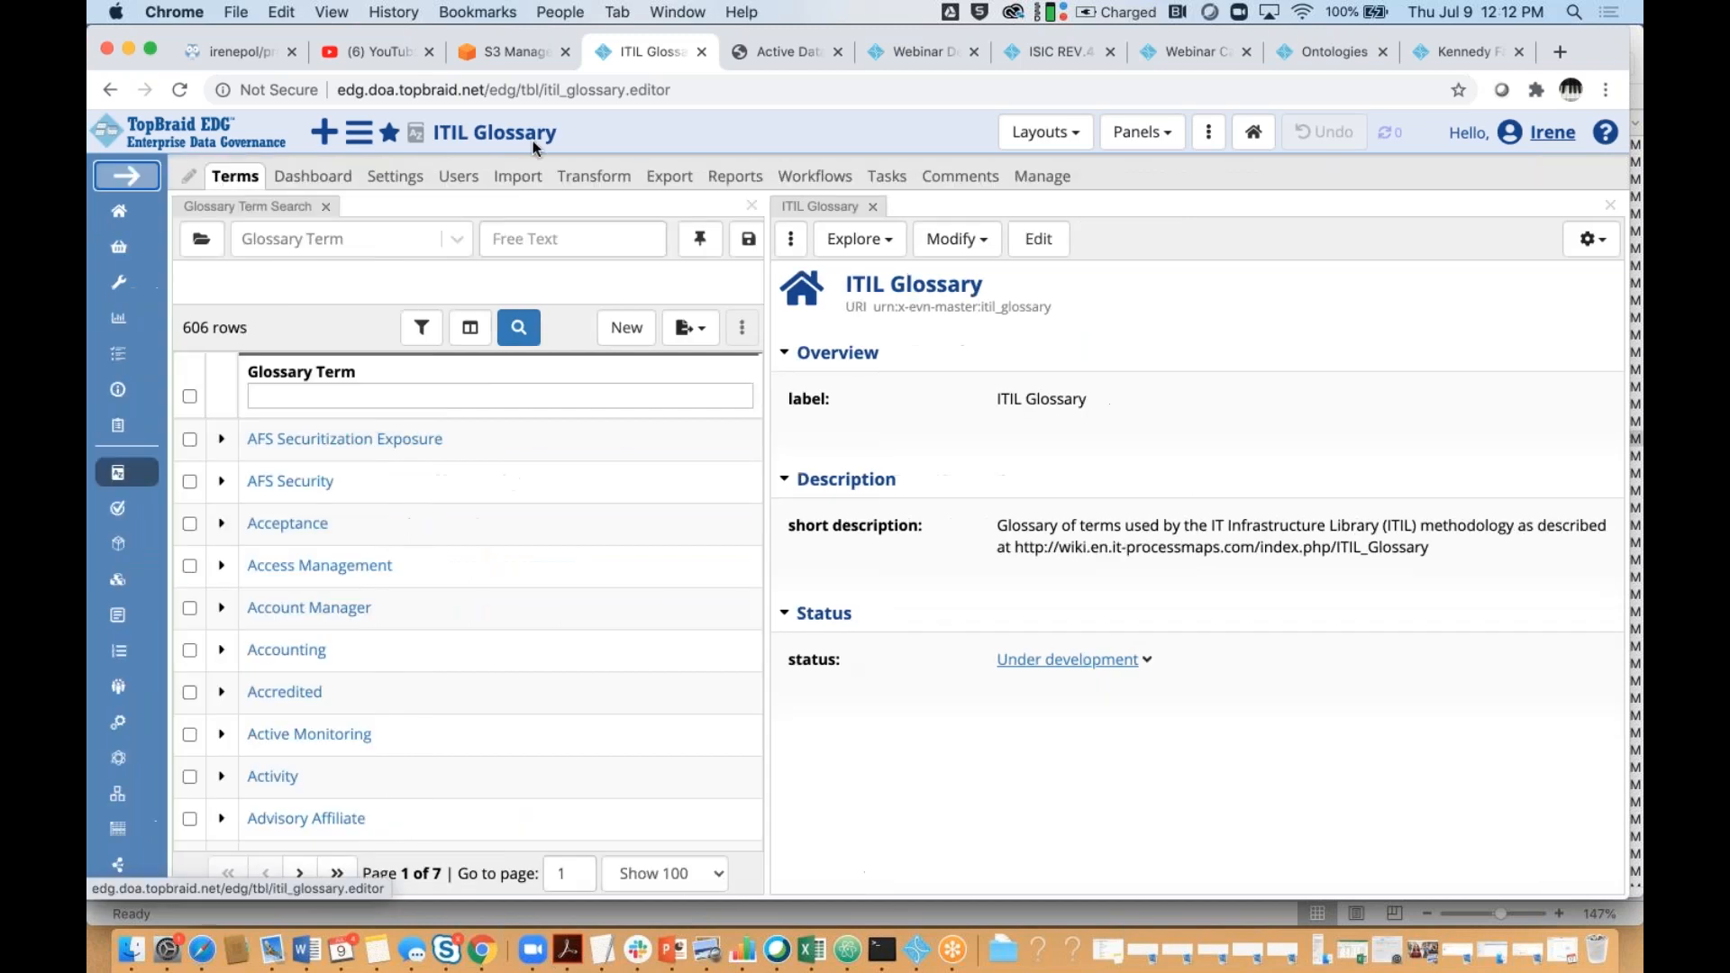
{"action": "left_click", "coordinate": [1161, 139]}
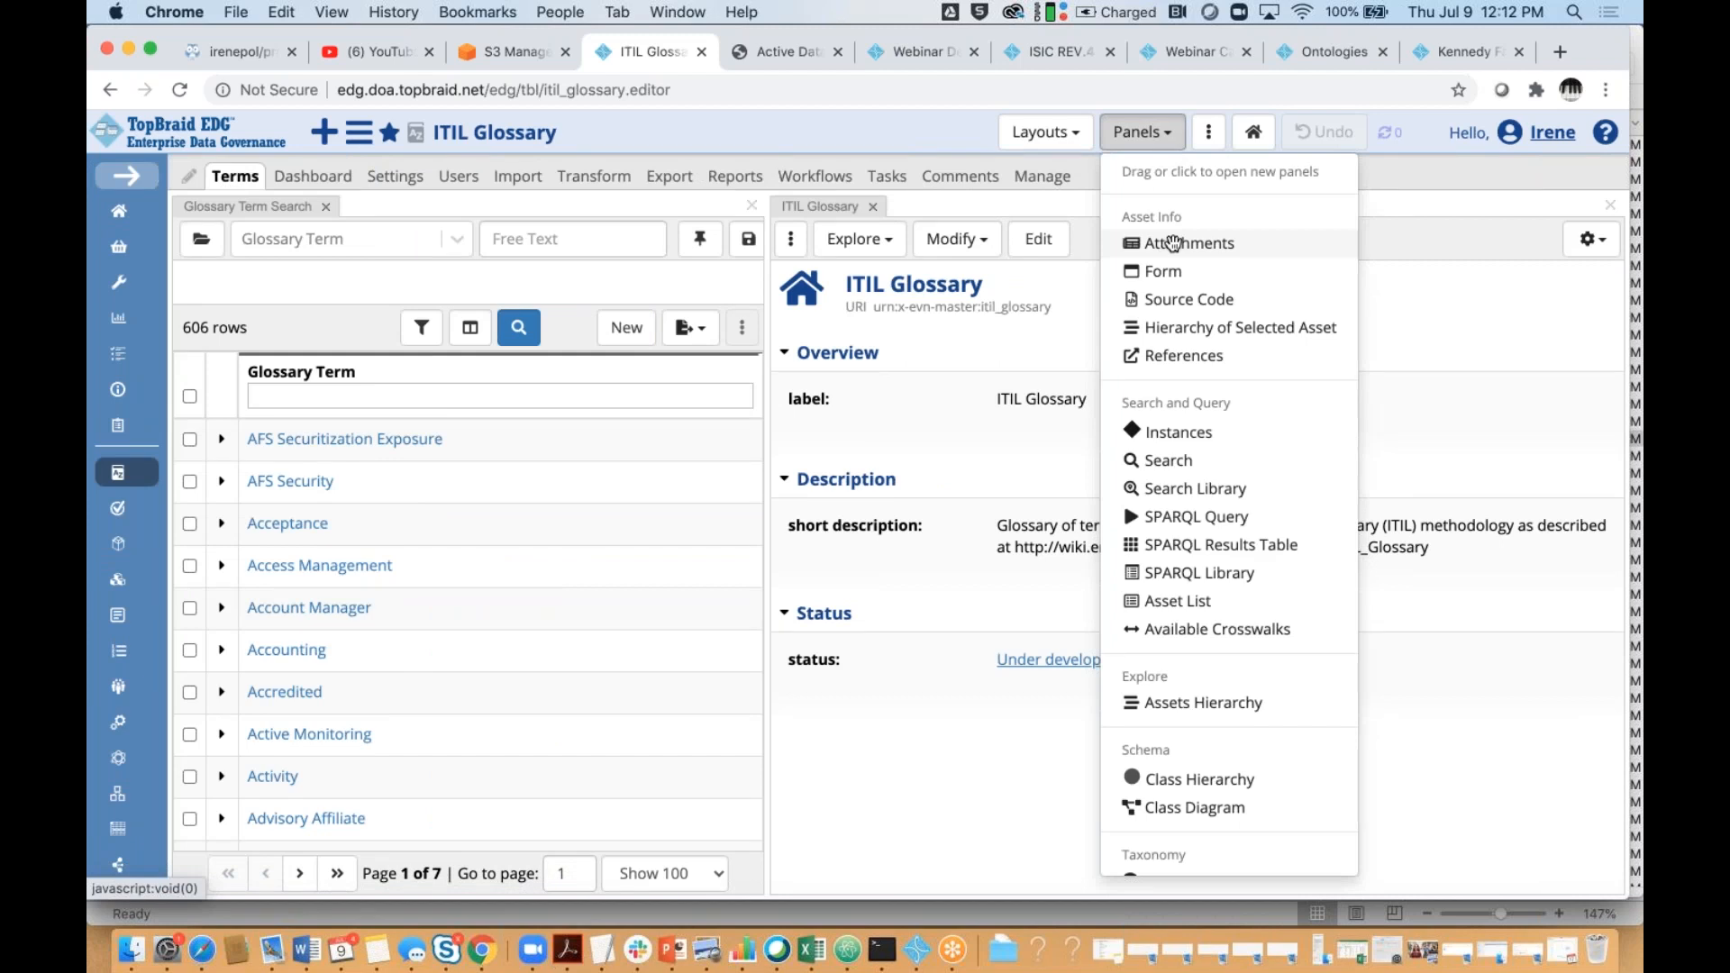
{"action": "left_click_drag", "start_coordinate": [1081, 445], "coordinate": [1035, 849]}
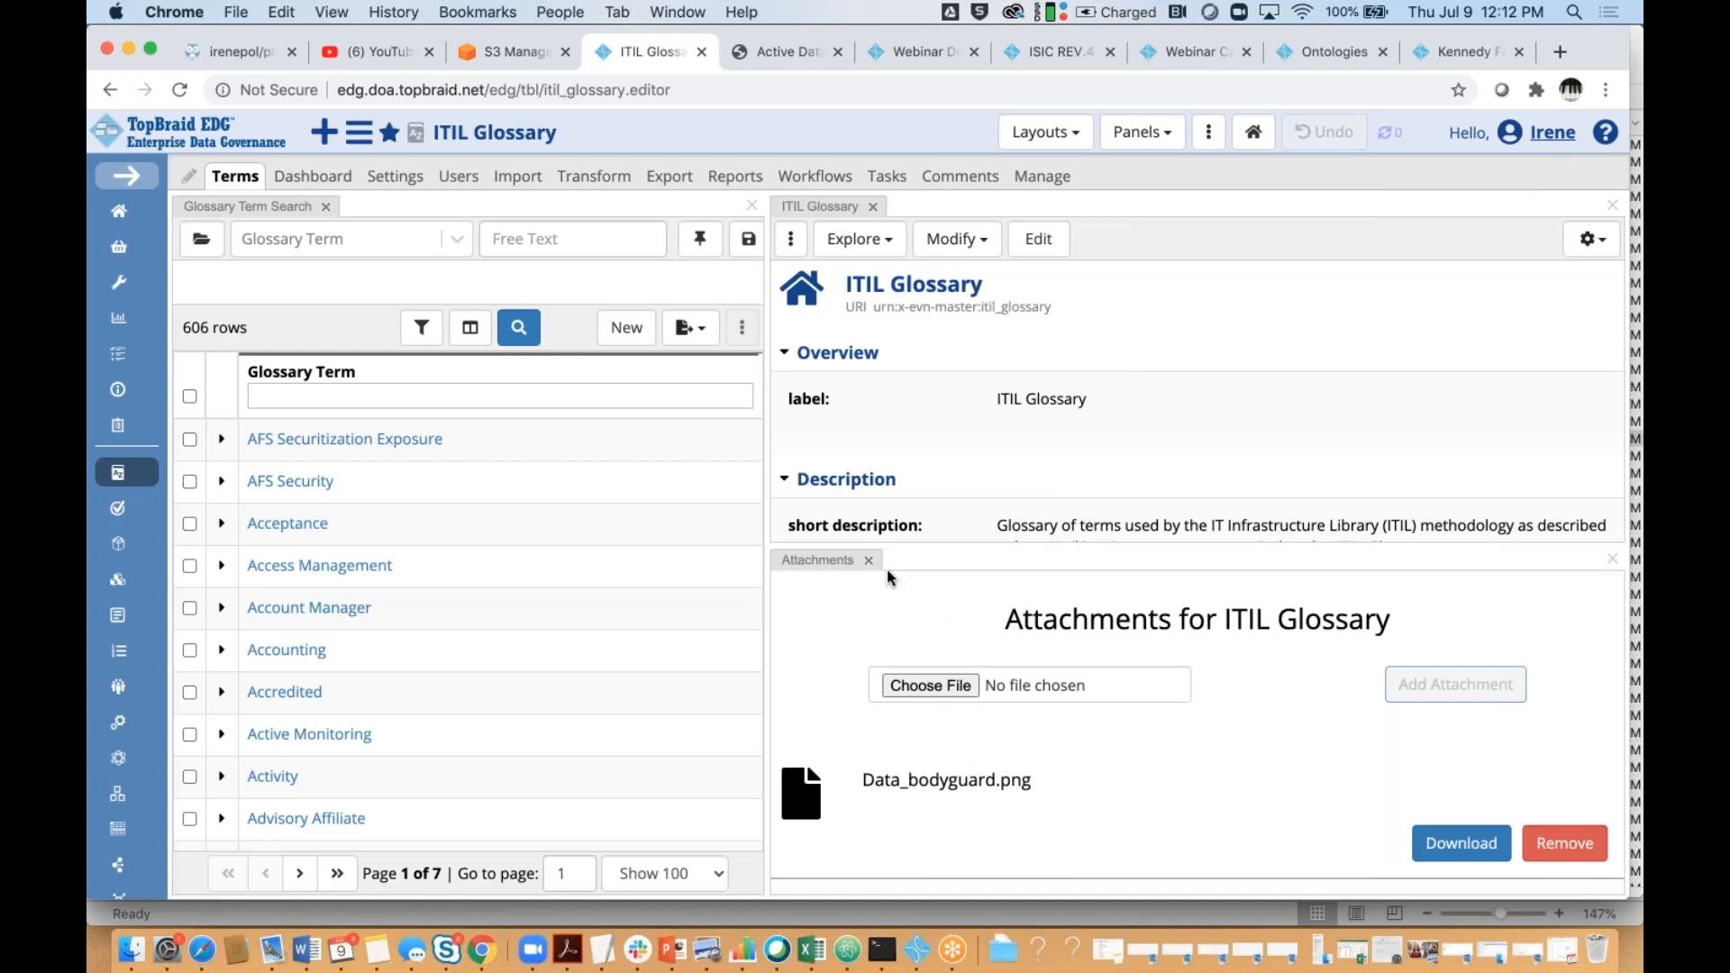
{"action": "left_click_drag", "start_coordinate": [817, 565], "coordinate": [935, 205]}
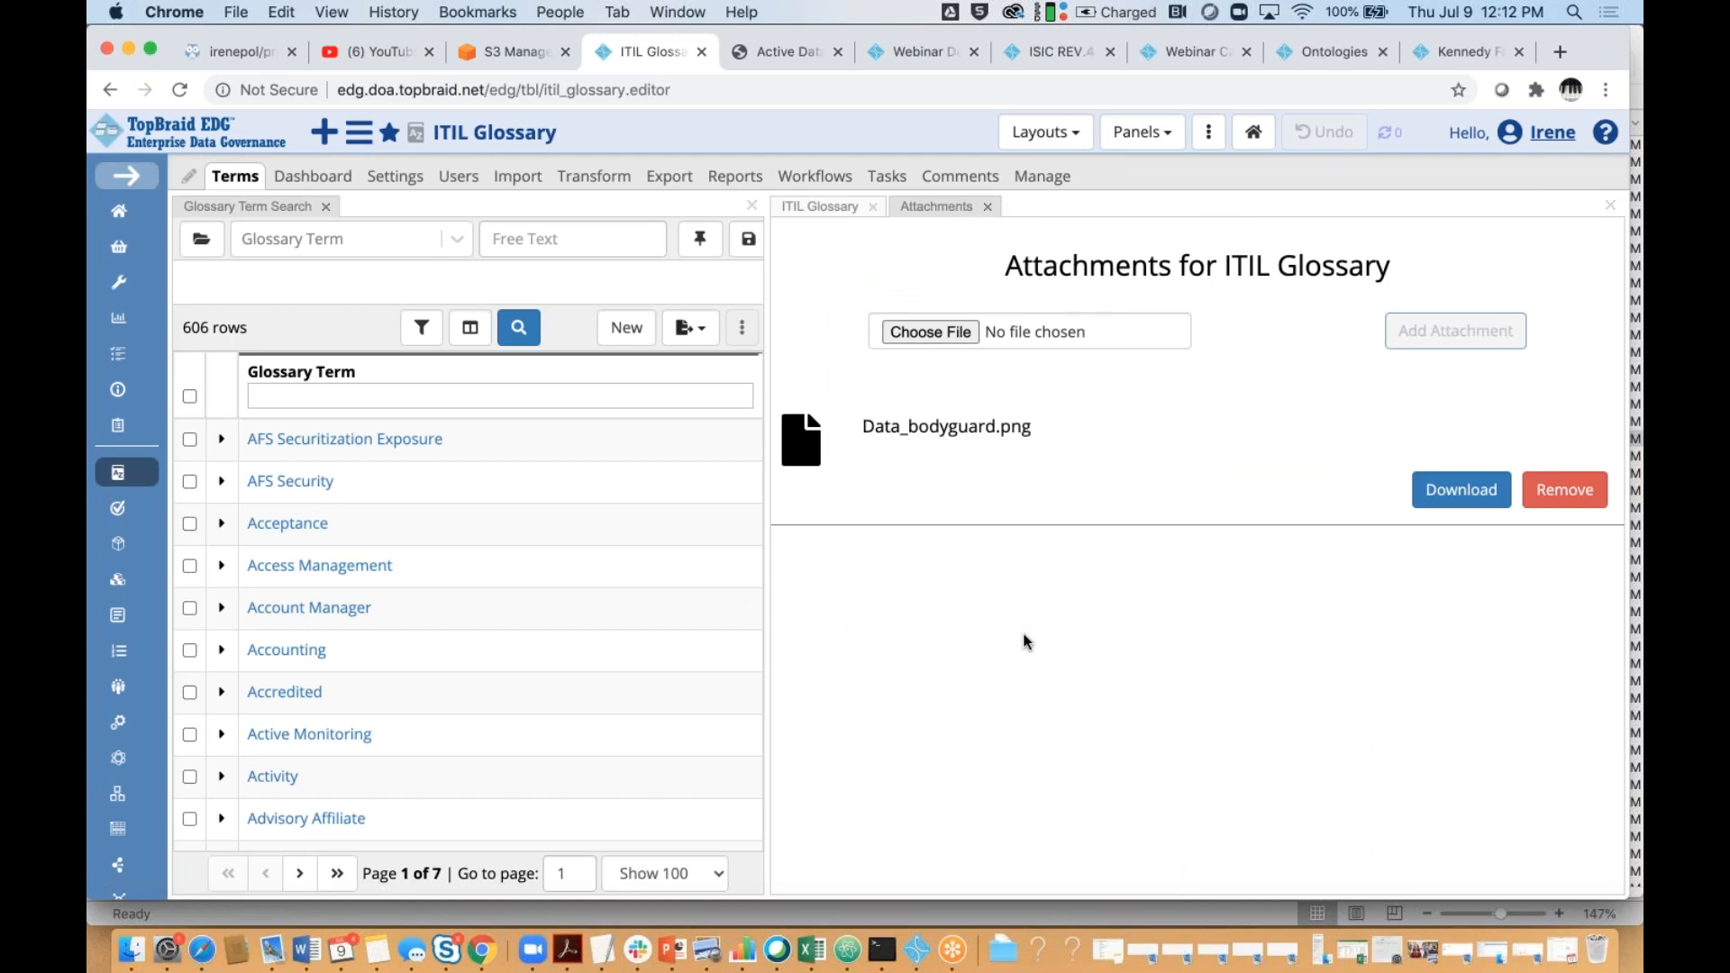
Search the glossary terms for "change" and select the Change Management term
{"action": "left_click", "coordinate": [519, 240]}
{"action": "type", "text": "change"}
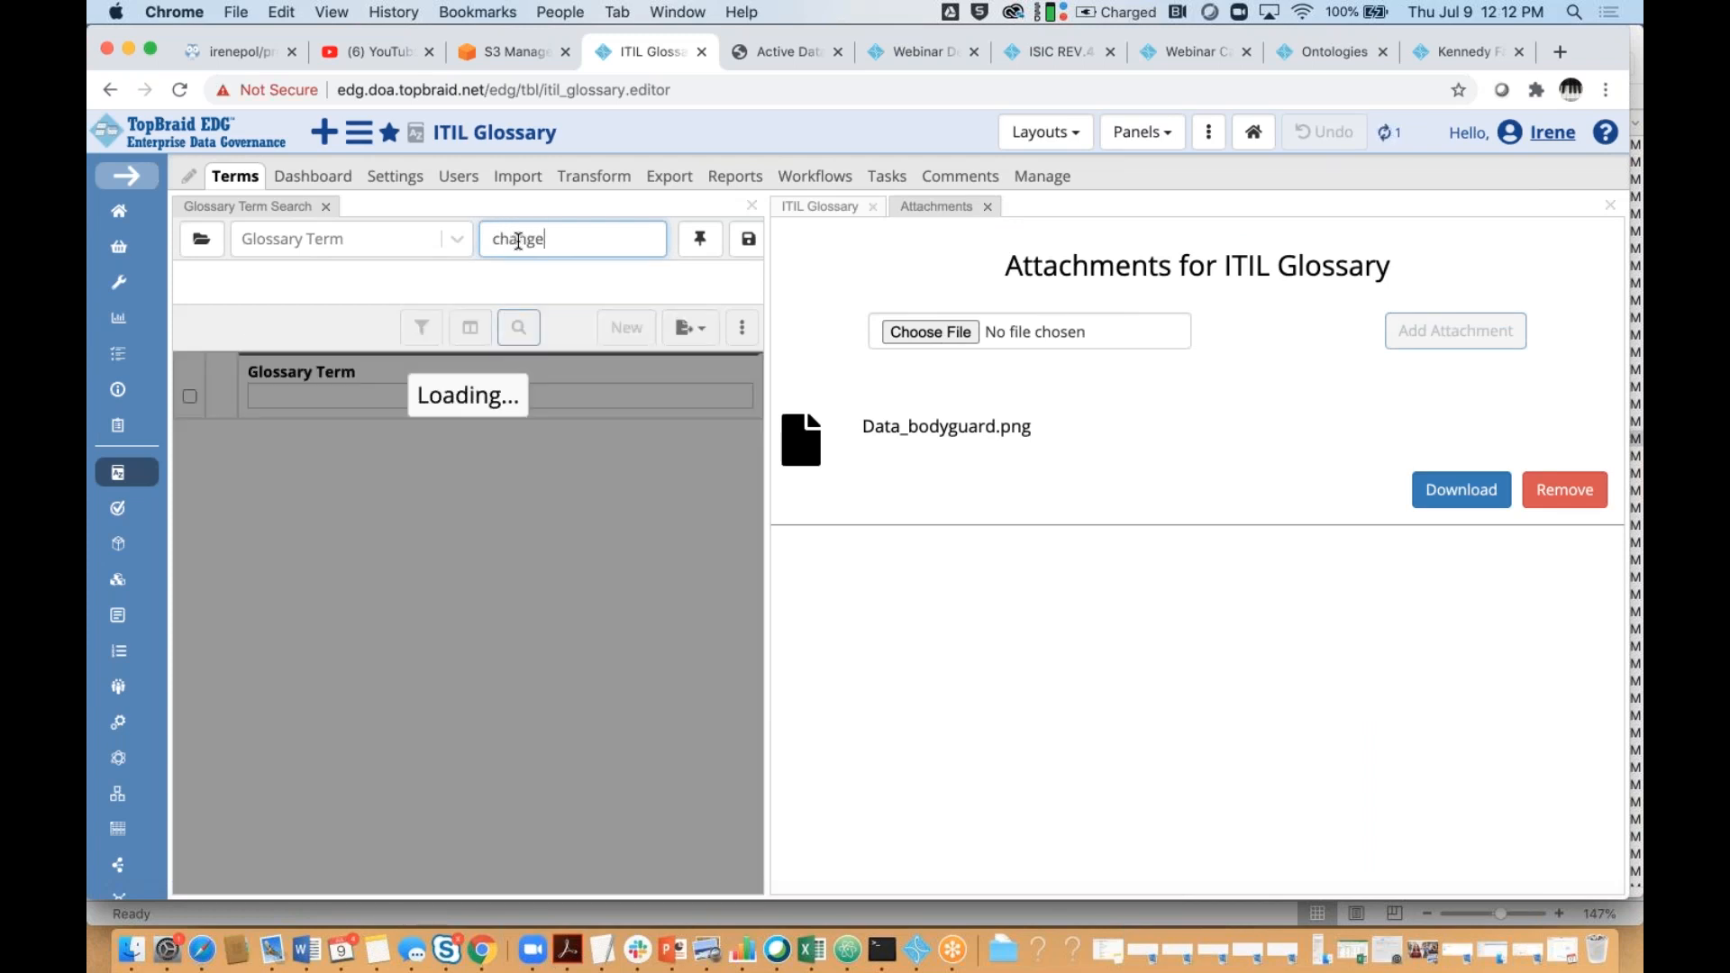
{"action": "scroll", "coordinate": [482, 538], "scroll_direction": "down", "scroll_amount": 1}
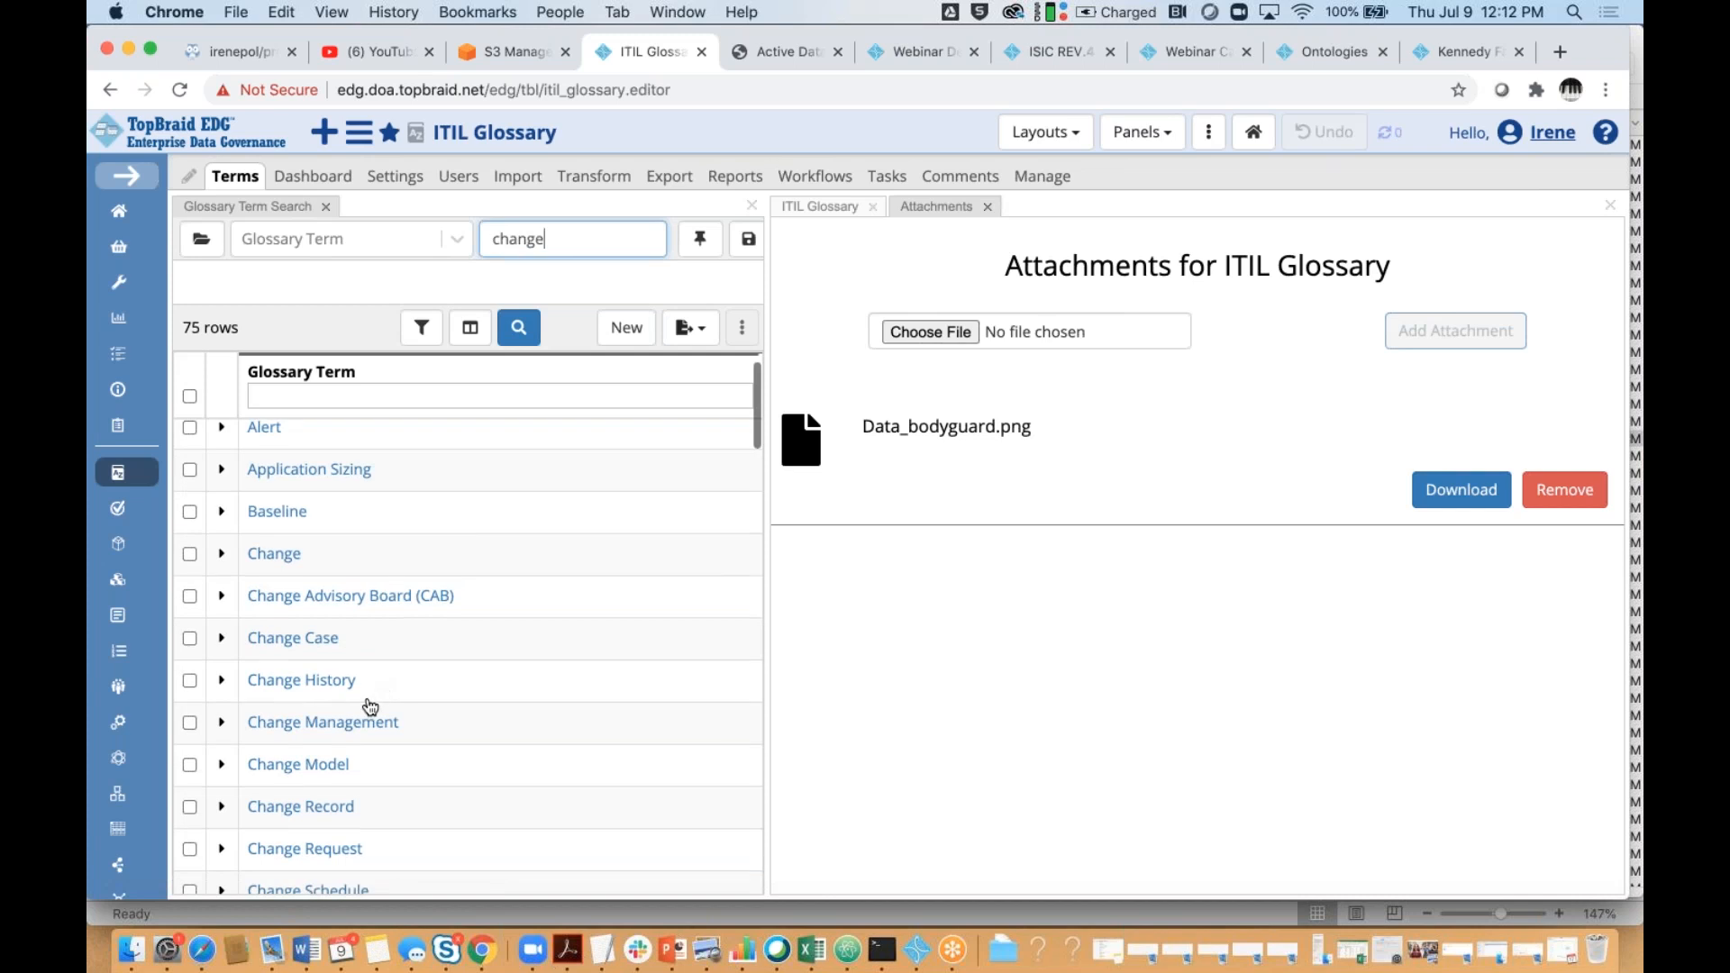
{"action": "left_click", "coordinate": [360, 724]}
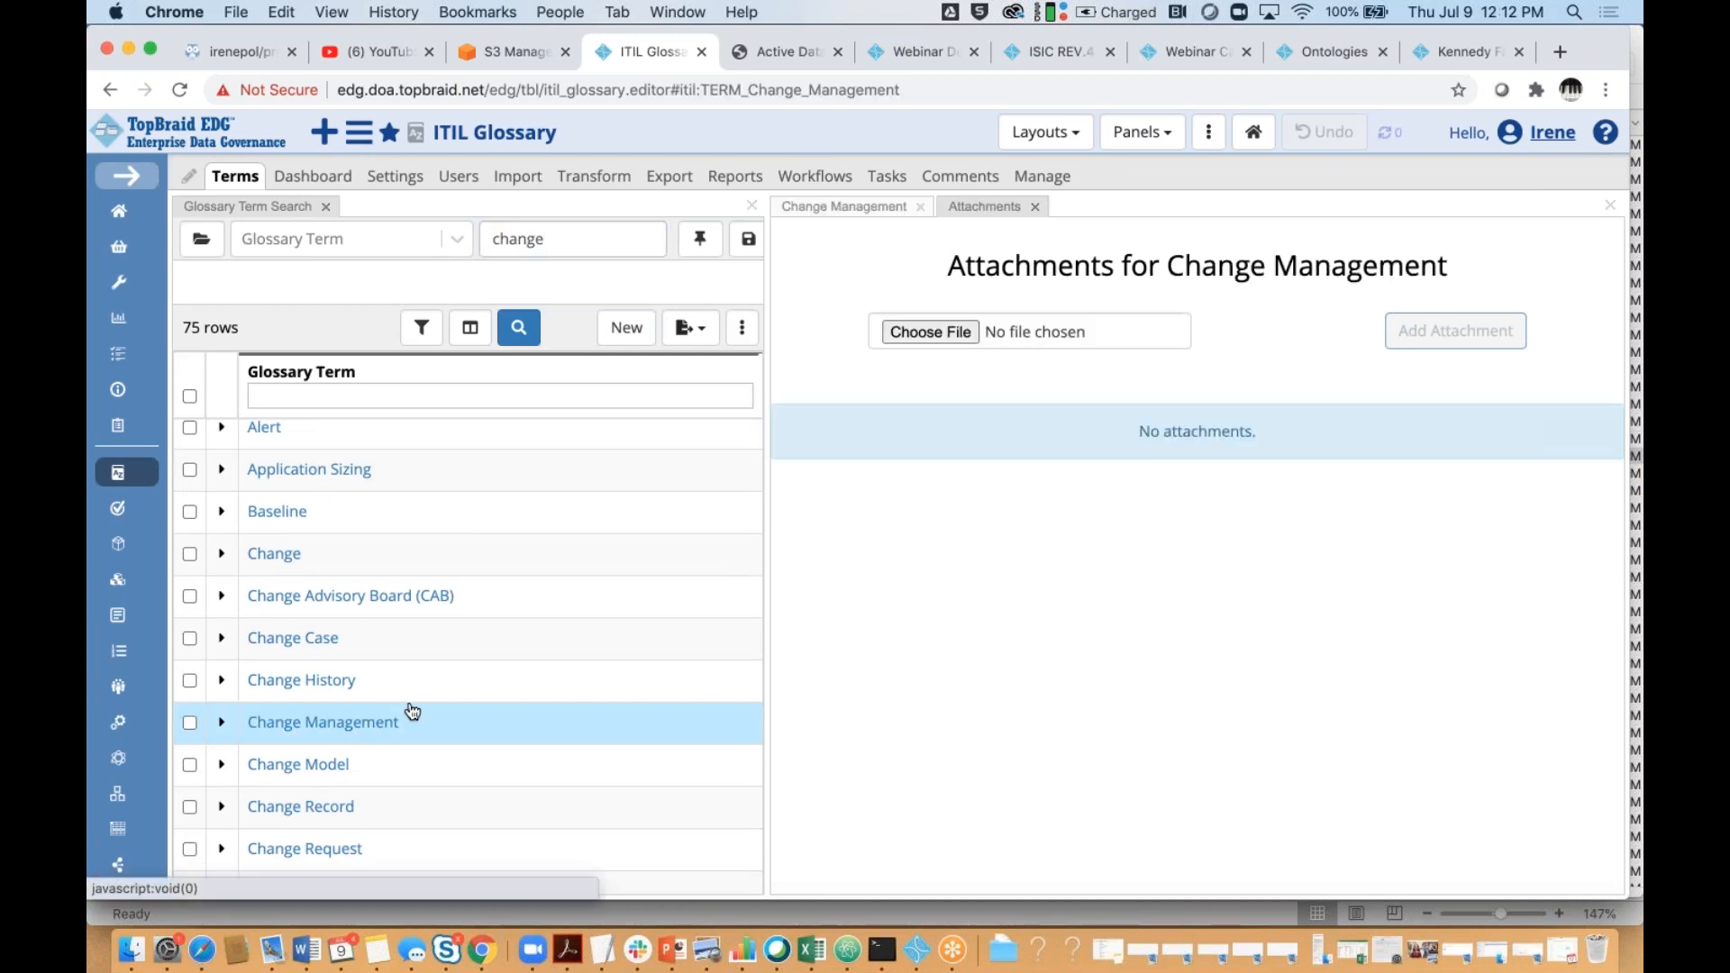
Attach 2019 Change Management Policy.pdf from the 6_4 webinar folder to Change Management, using the existing version without uploading
{"action": "left_click", "coordinate": [931, 332]}
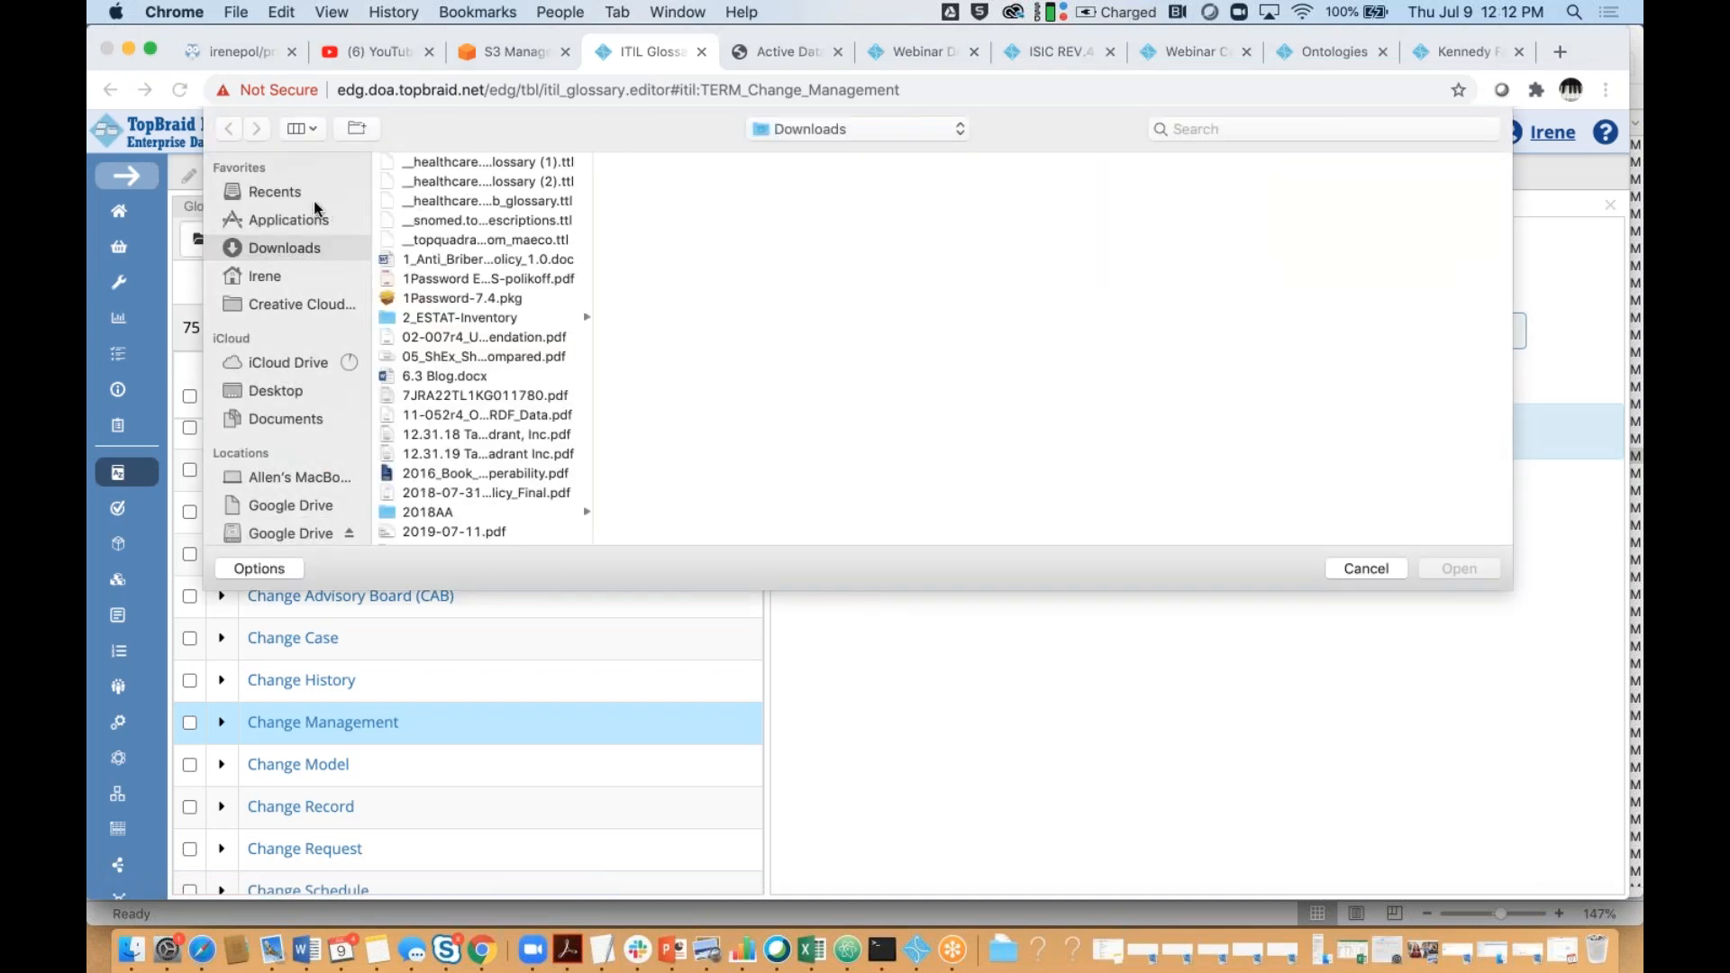
{"action": "left_click", "coordinate": [255, 277]}
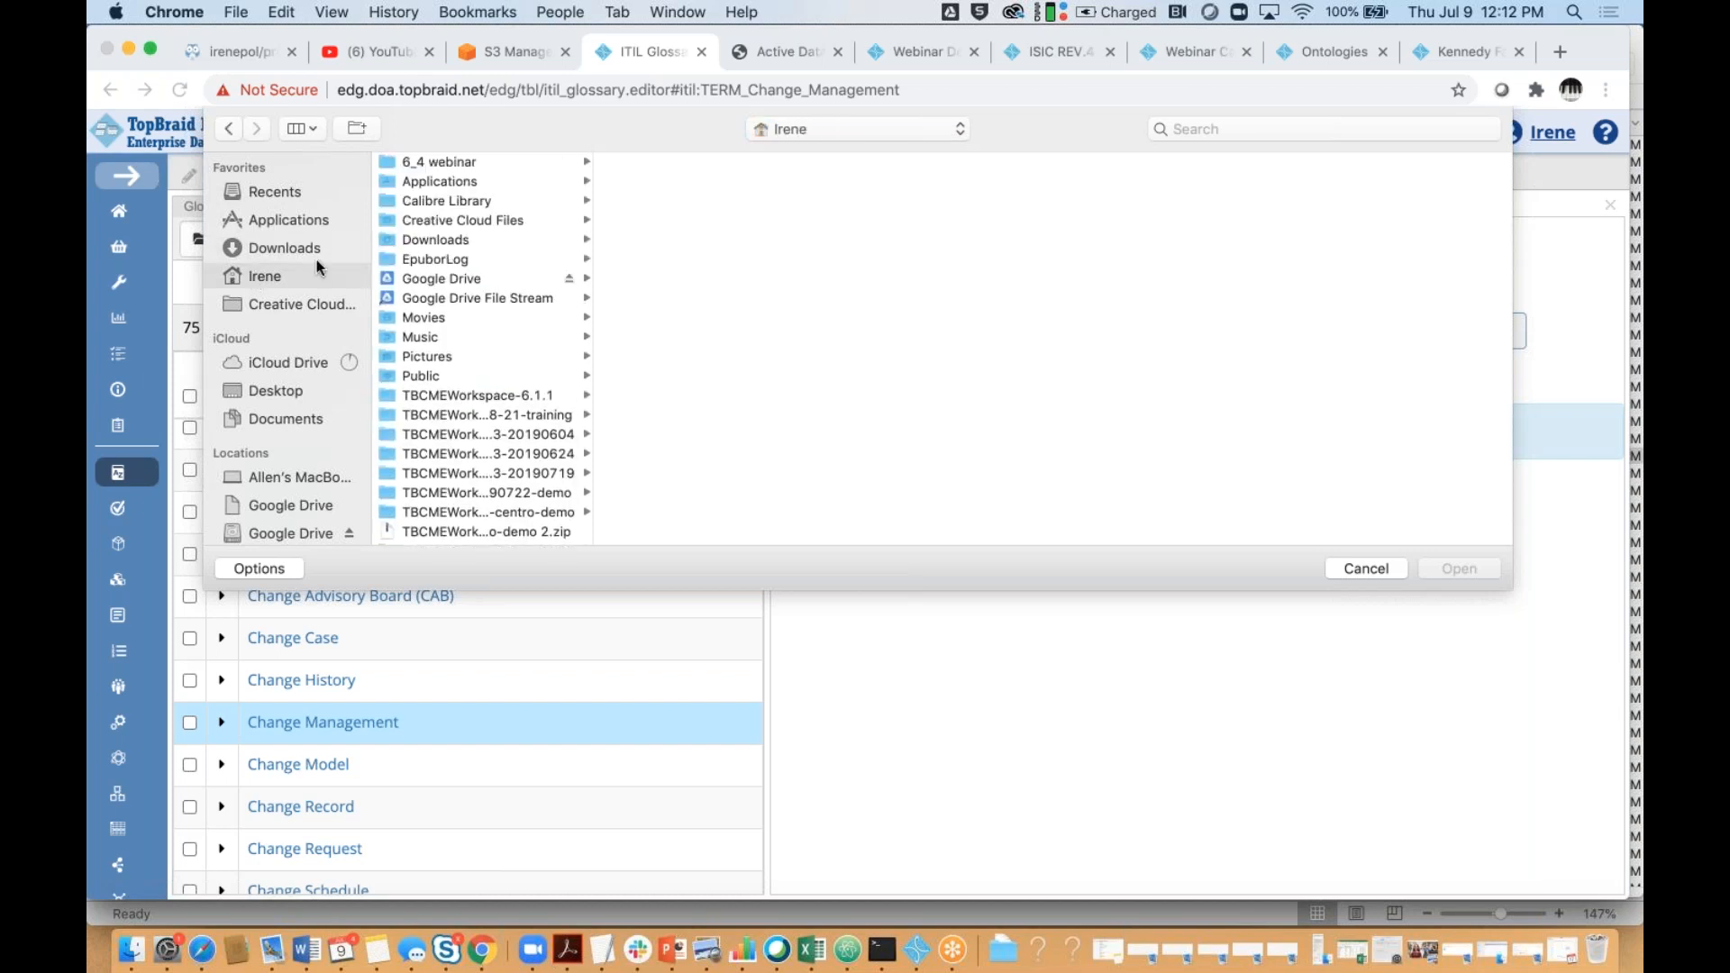
{"action": "left_click", "coordinate": [440, 161]}
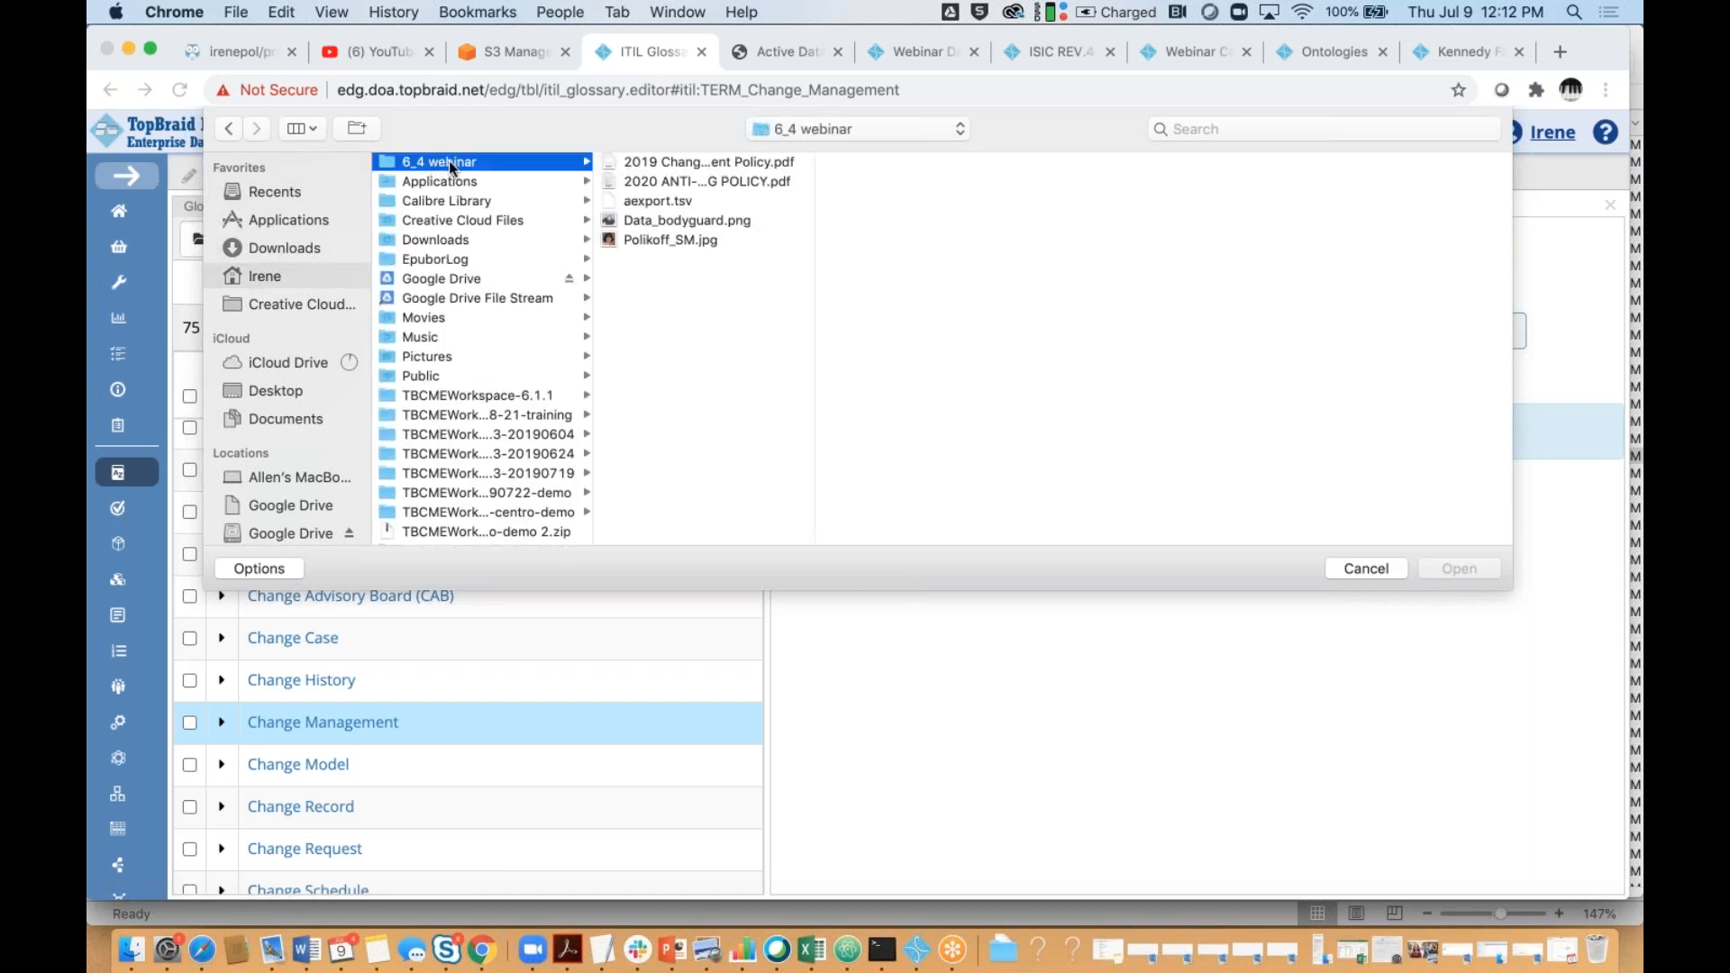
{"action": "left_click", "coordinate": [691, 163]}
{"action": "left_click", "coordinate": [1459, 569]}
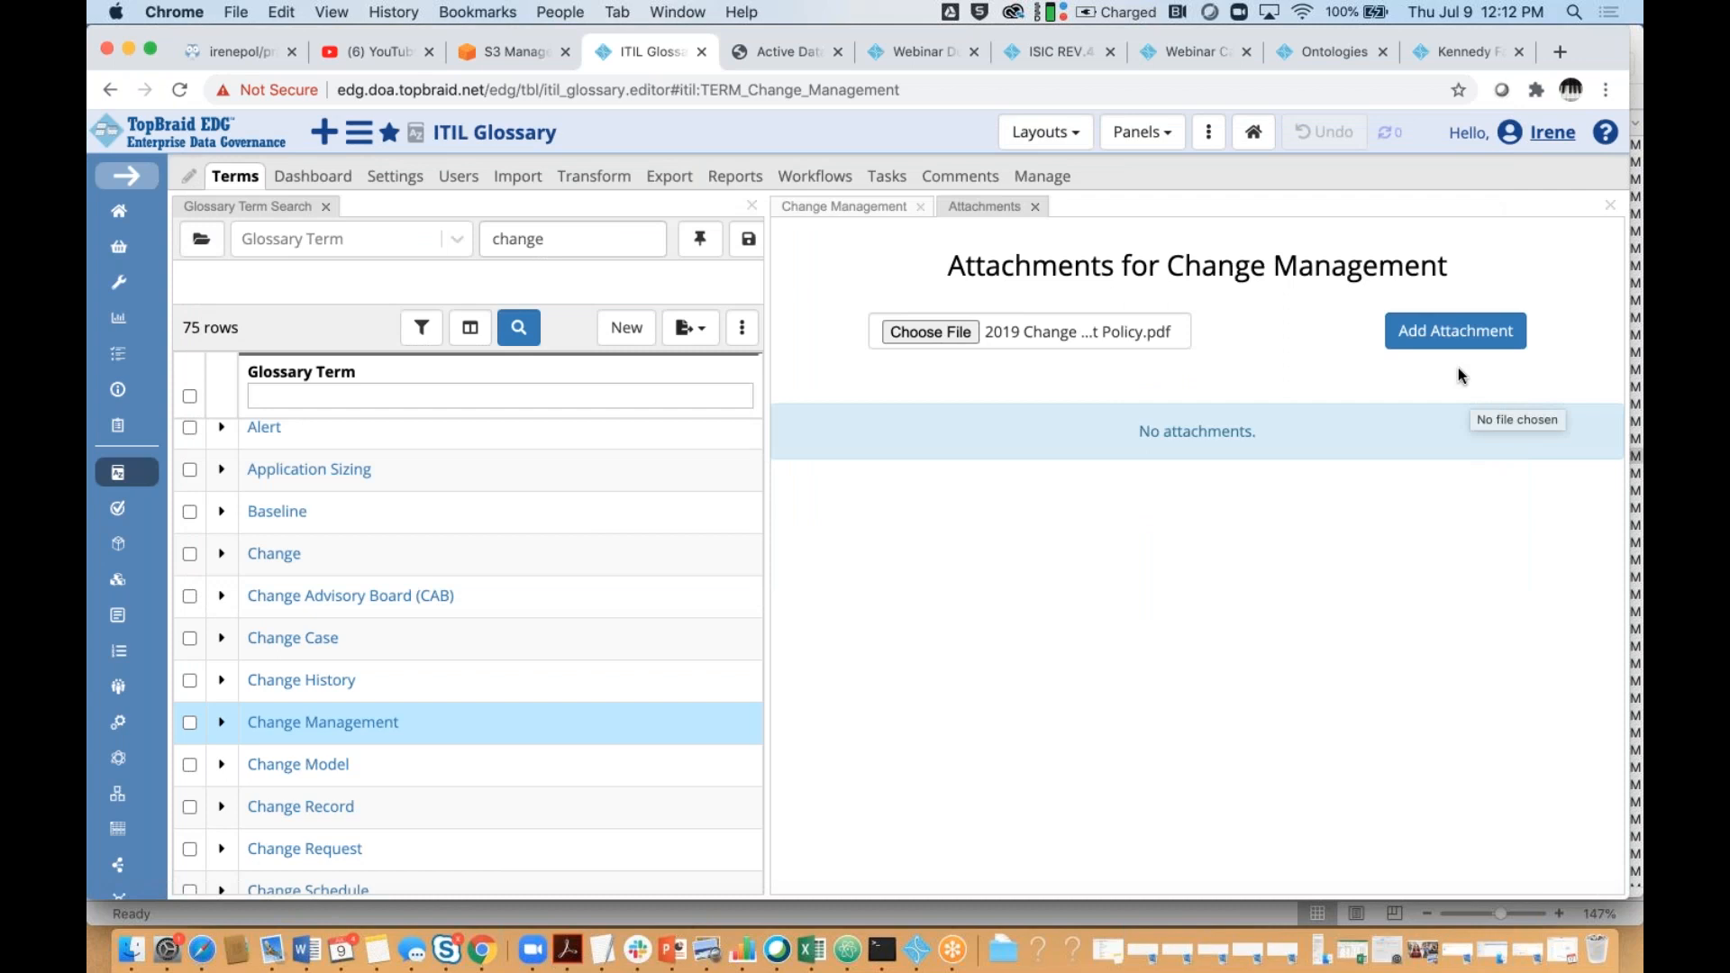
{"action": "left_click", "coordinate": [1452, 349]}
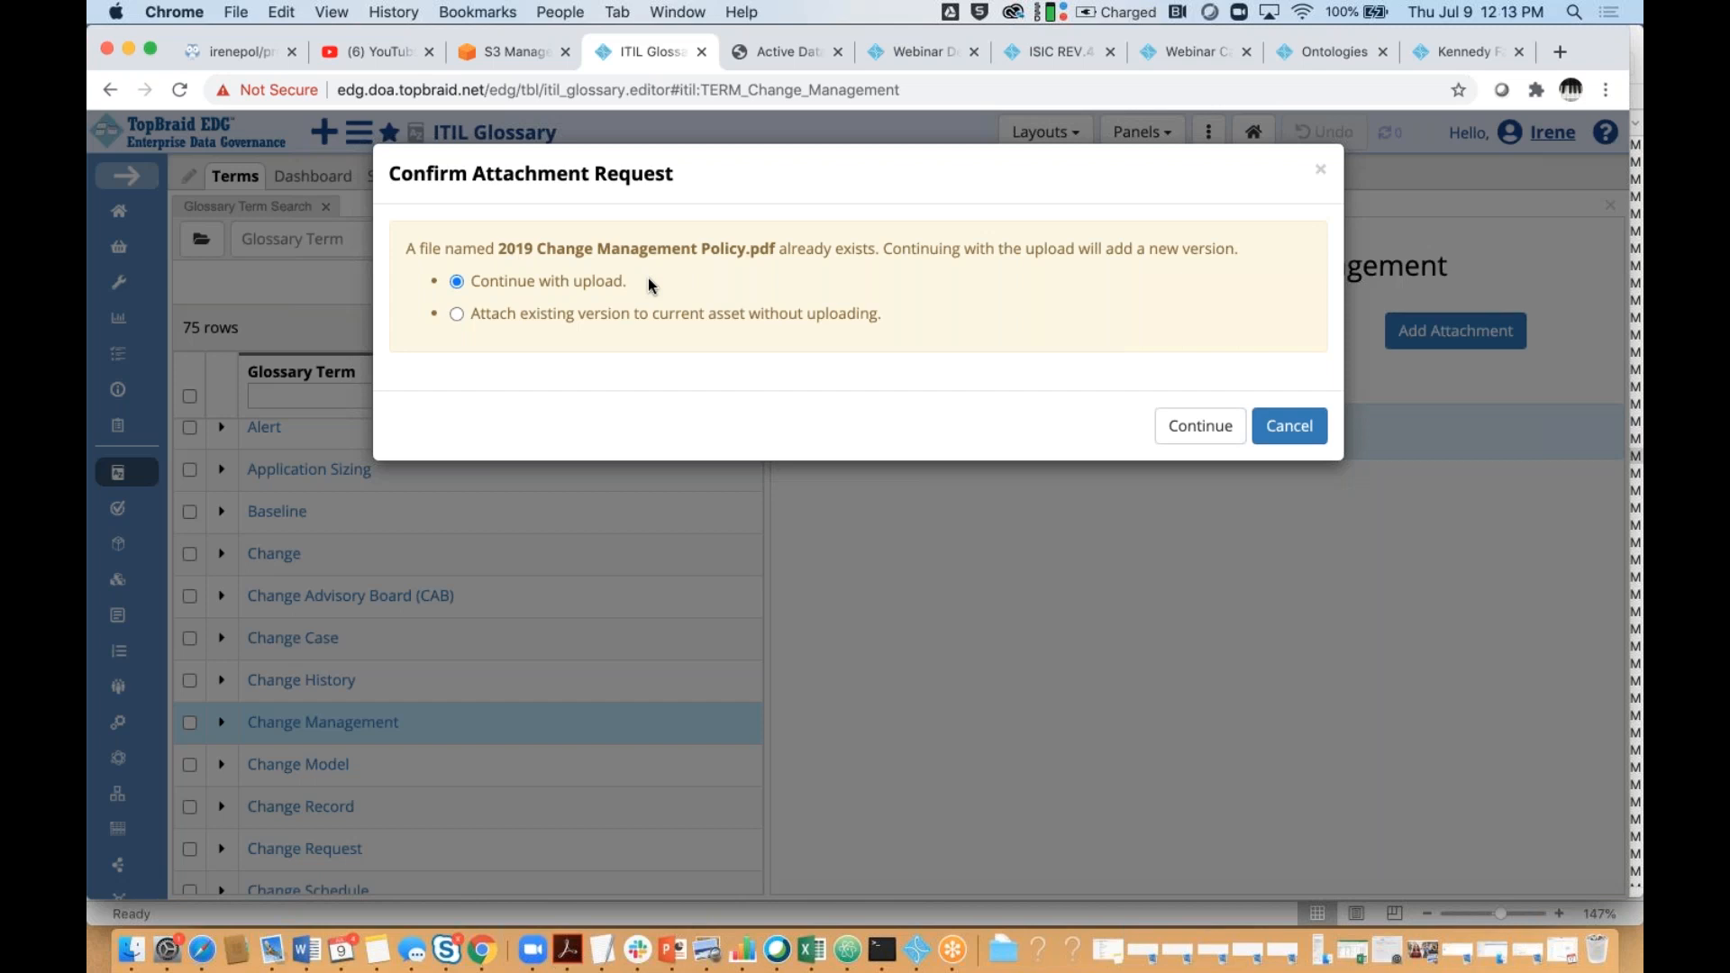
{"action": "left_click", "coordinate": [457, 314]}
{"action": "left_click", "coordinate": [1199, 431]}
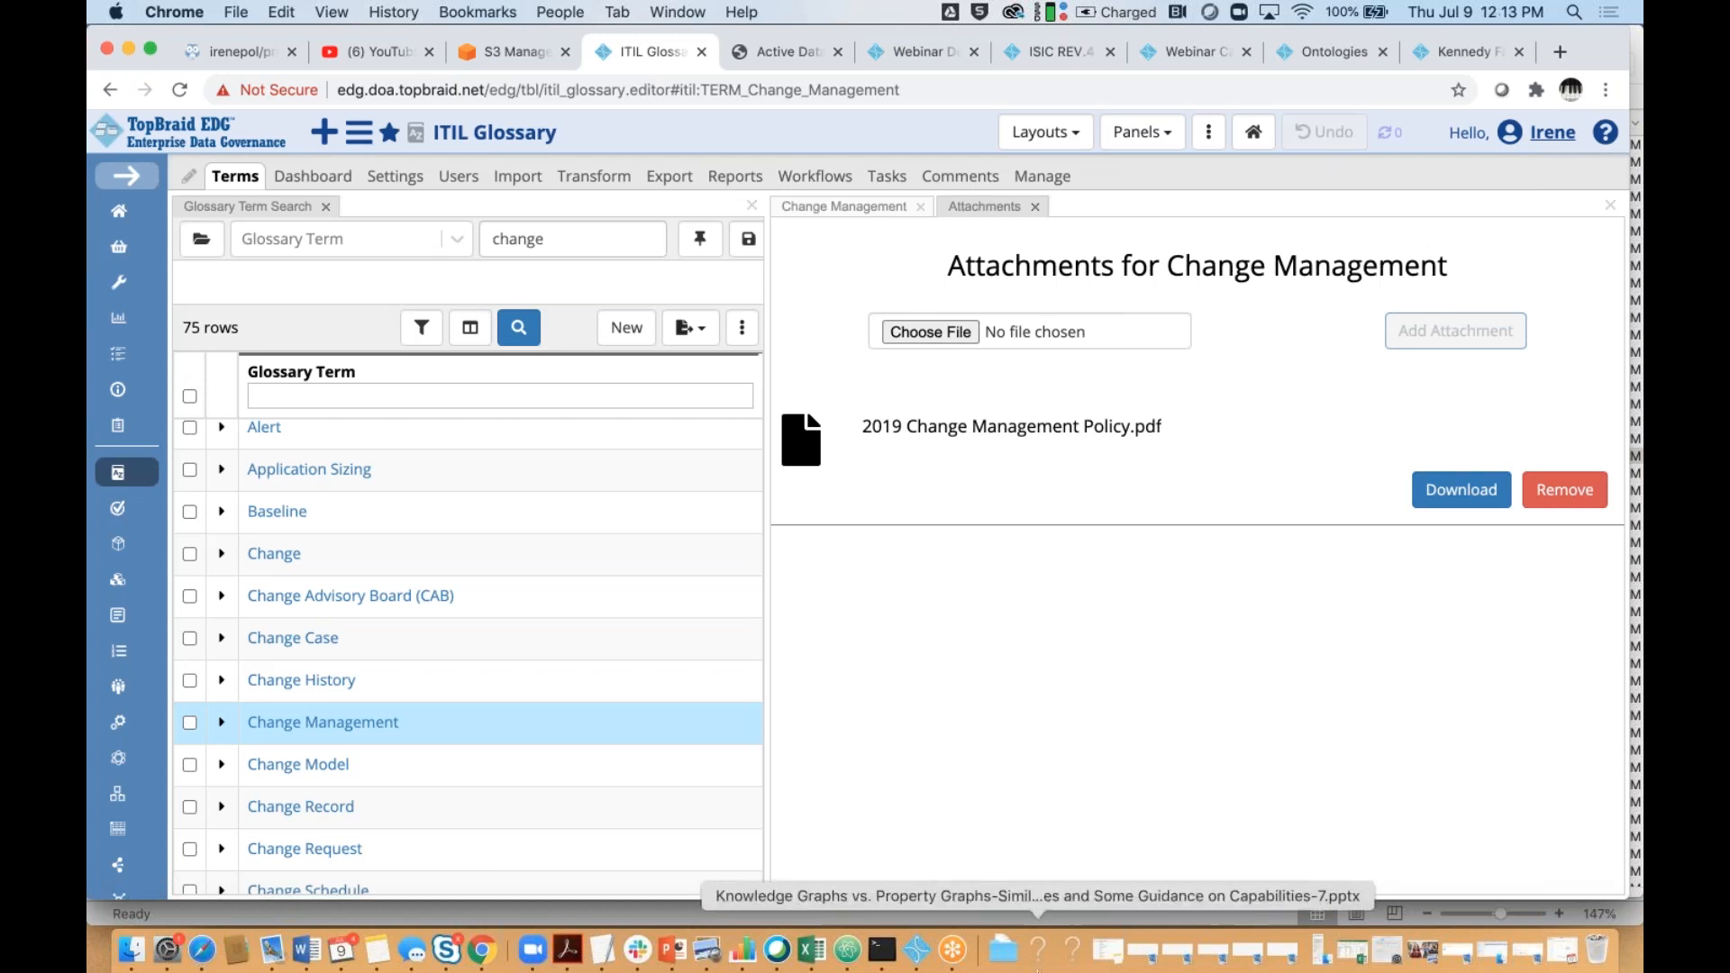
Check the feature list slide in PowerPoint, then examine the ITIL Glossary's S3 bucket choices for attachments and exports in its management settings
{"action": "left_click", "coordinate": [674, 965]}
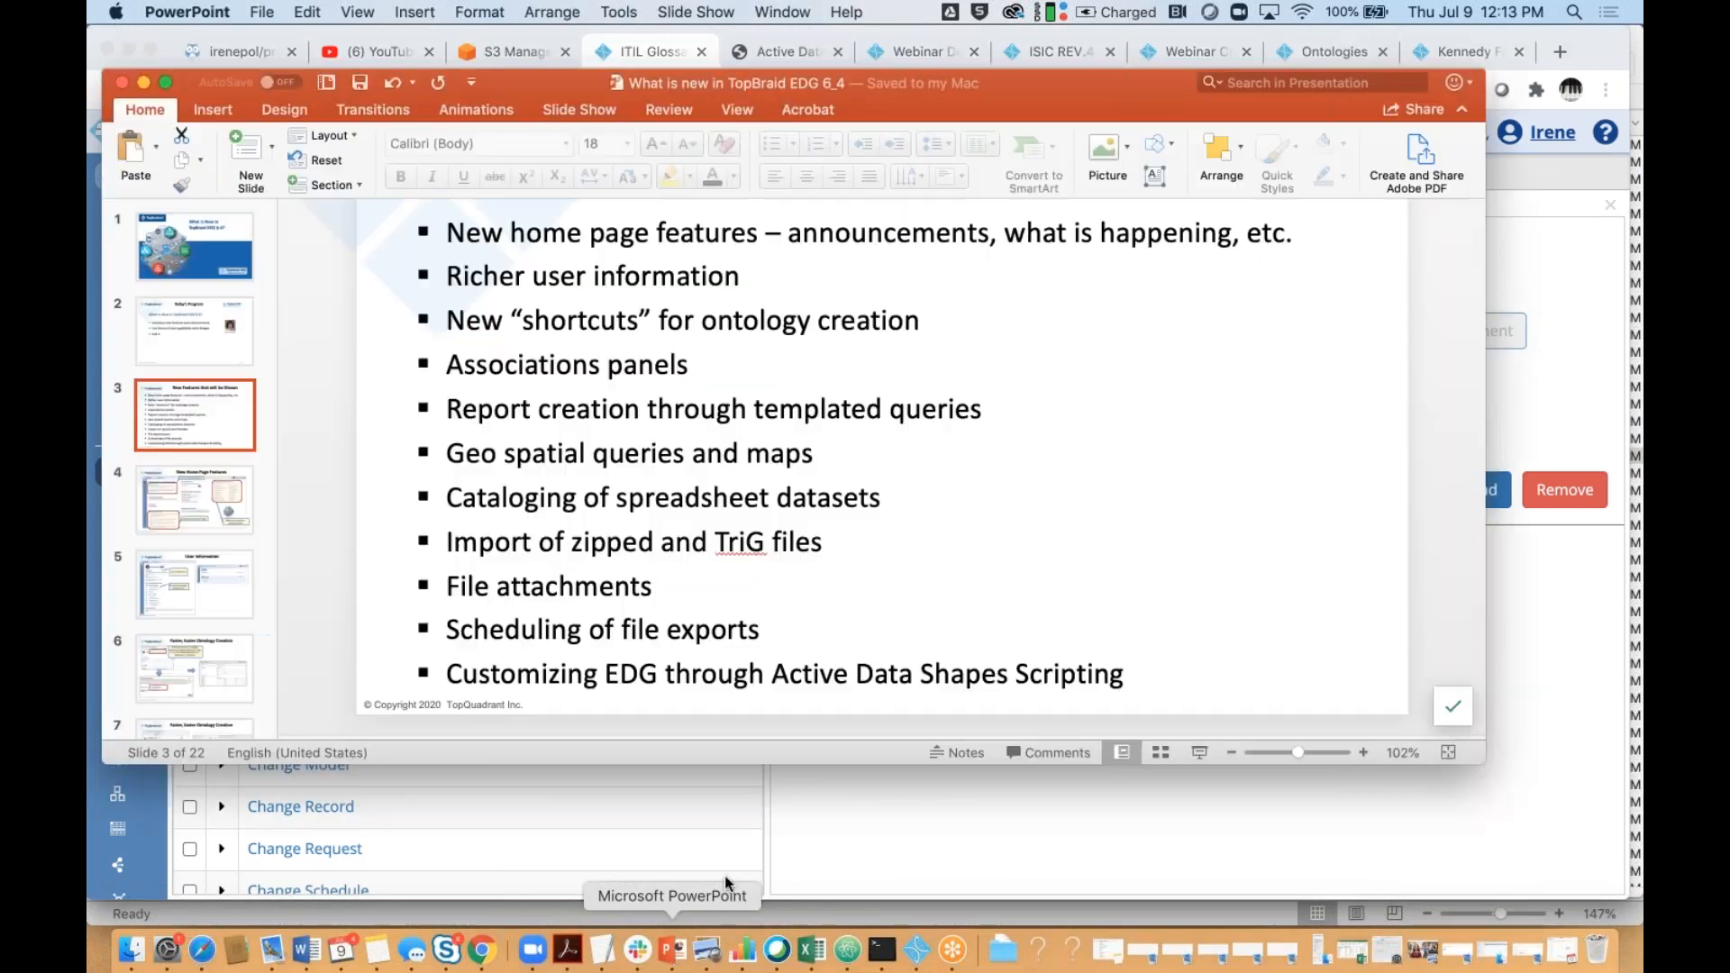
{"action": "left_click", "coordinate": [869, 840]}
{"action": "left_click", "coordinate": [1044, 183]}
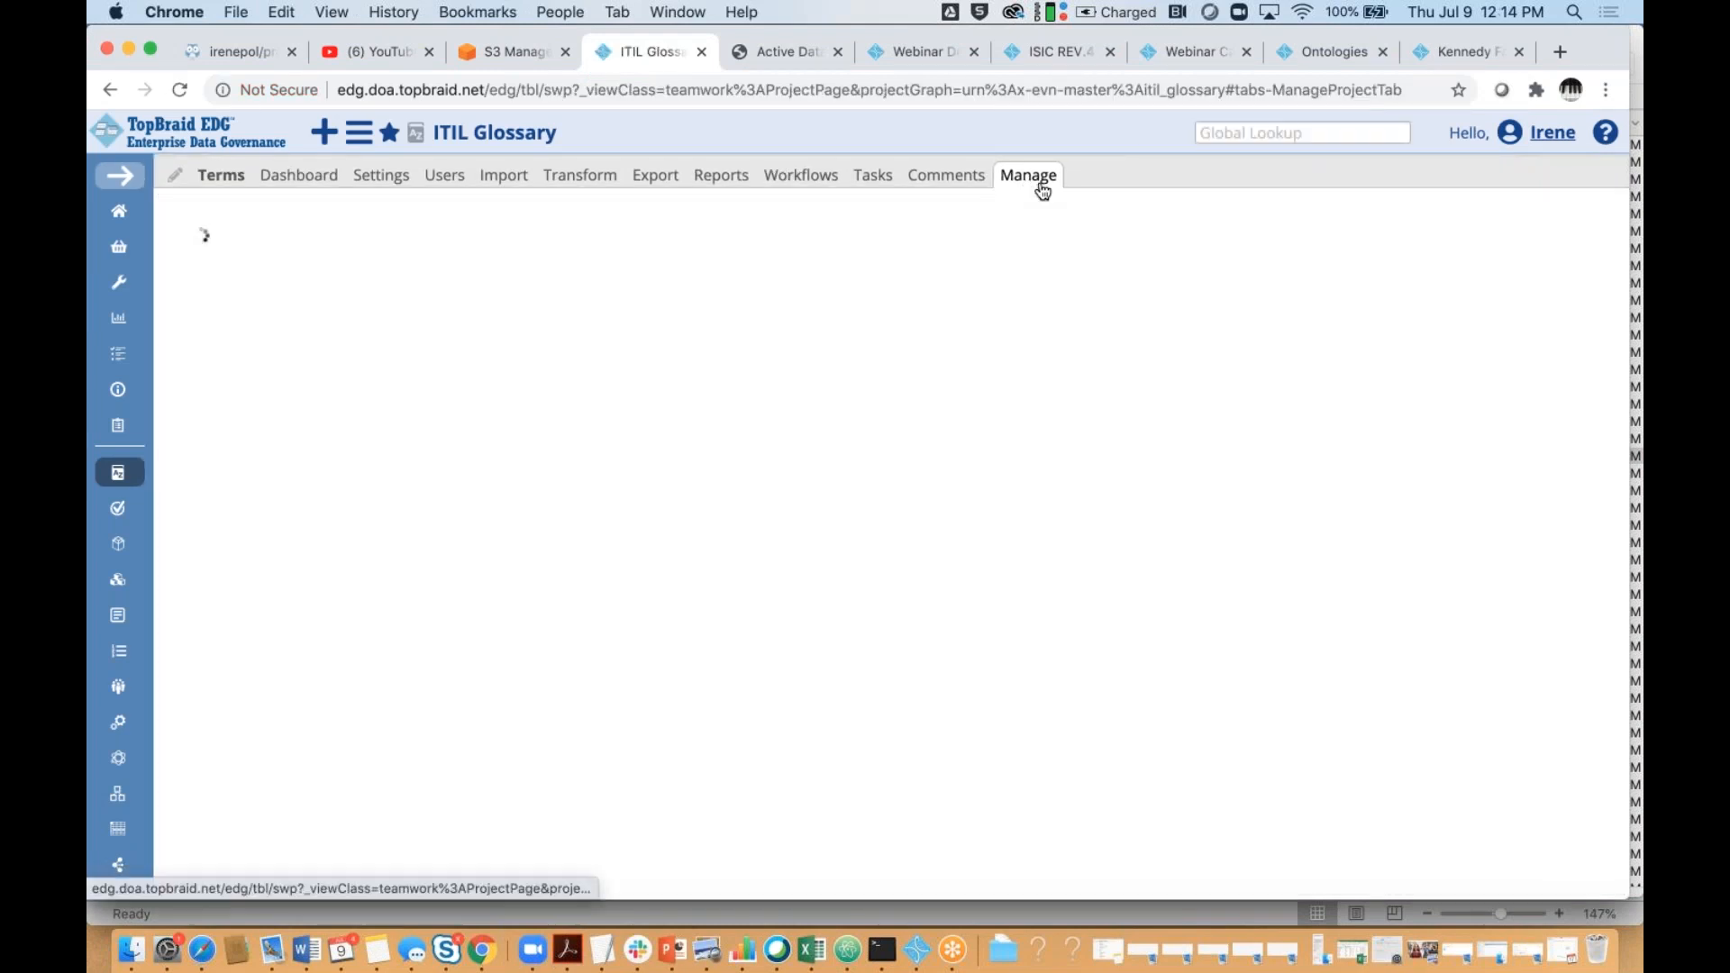
{"action": "scroll", "coordinate": [998, 457], "scroll_direction": "down", "scroll_amount": 20}
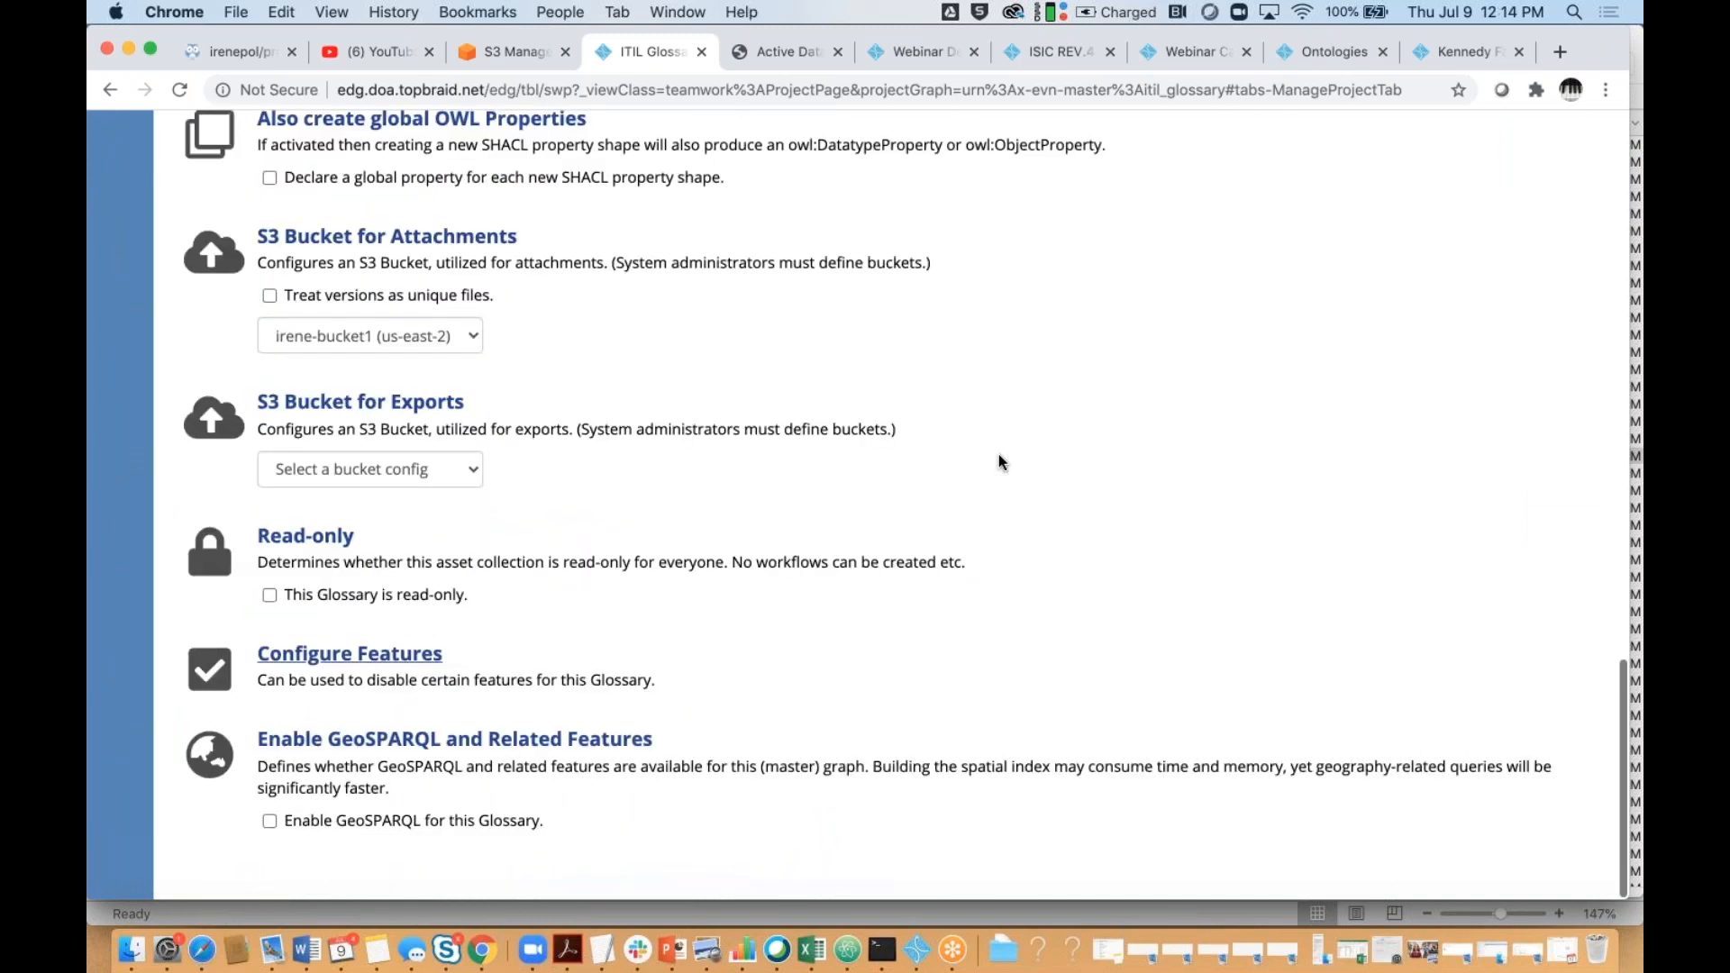
{"action": "scroll", "coordinate": [834, 692], "scroll_direction": "up", "scroll_amount": 5}
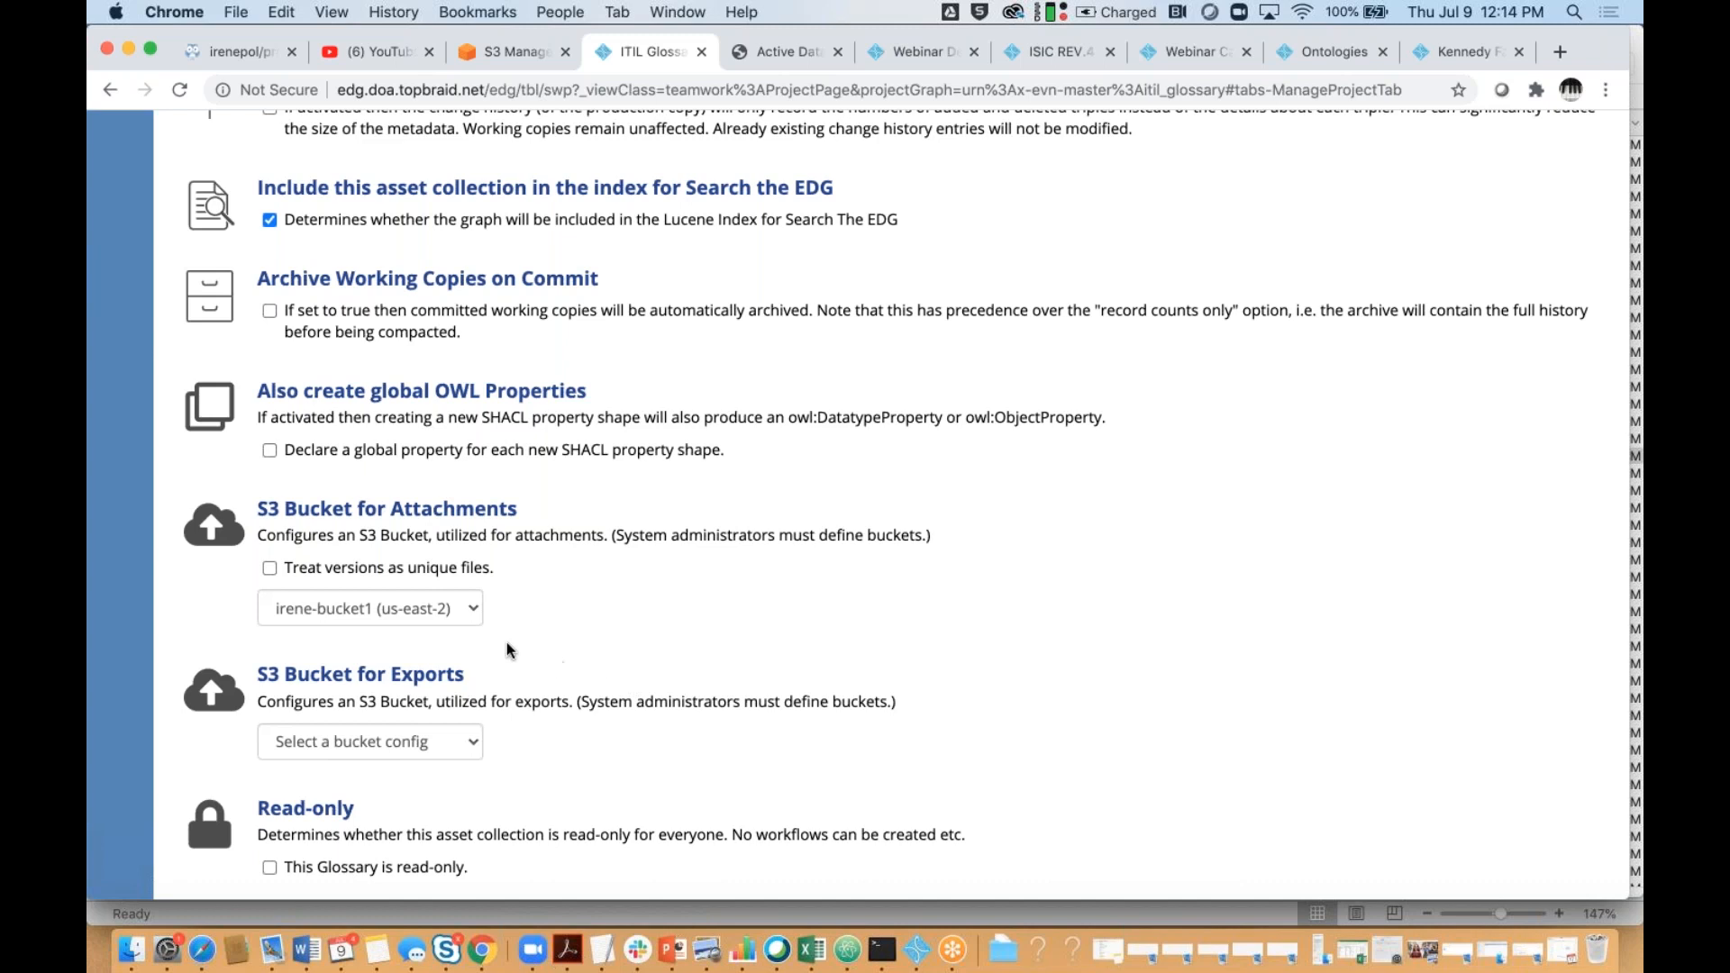
{"action": "left_click", "coordinate": [469, 623]}
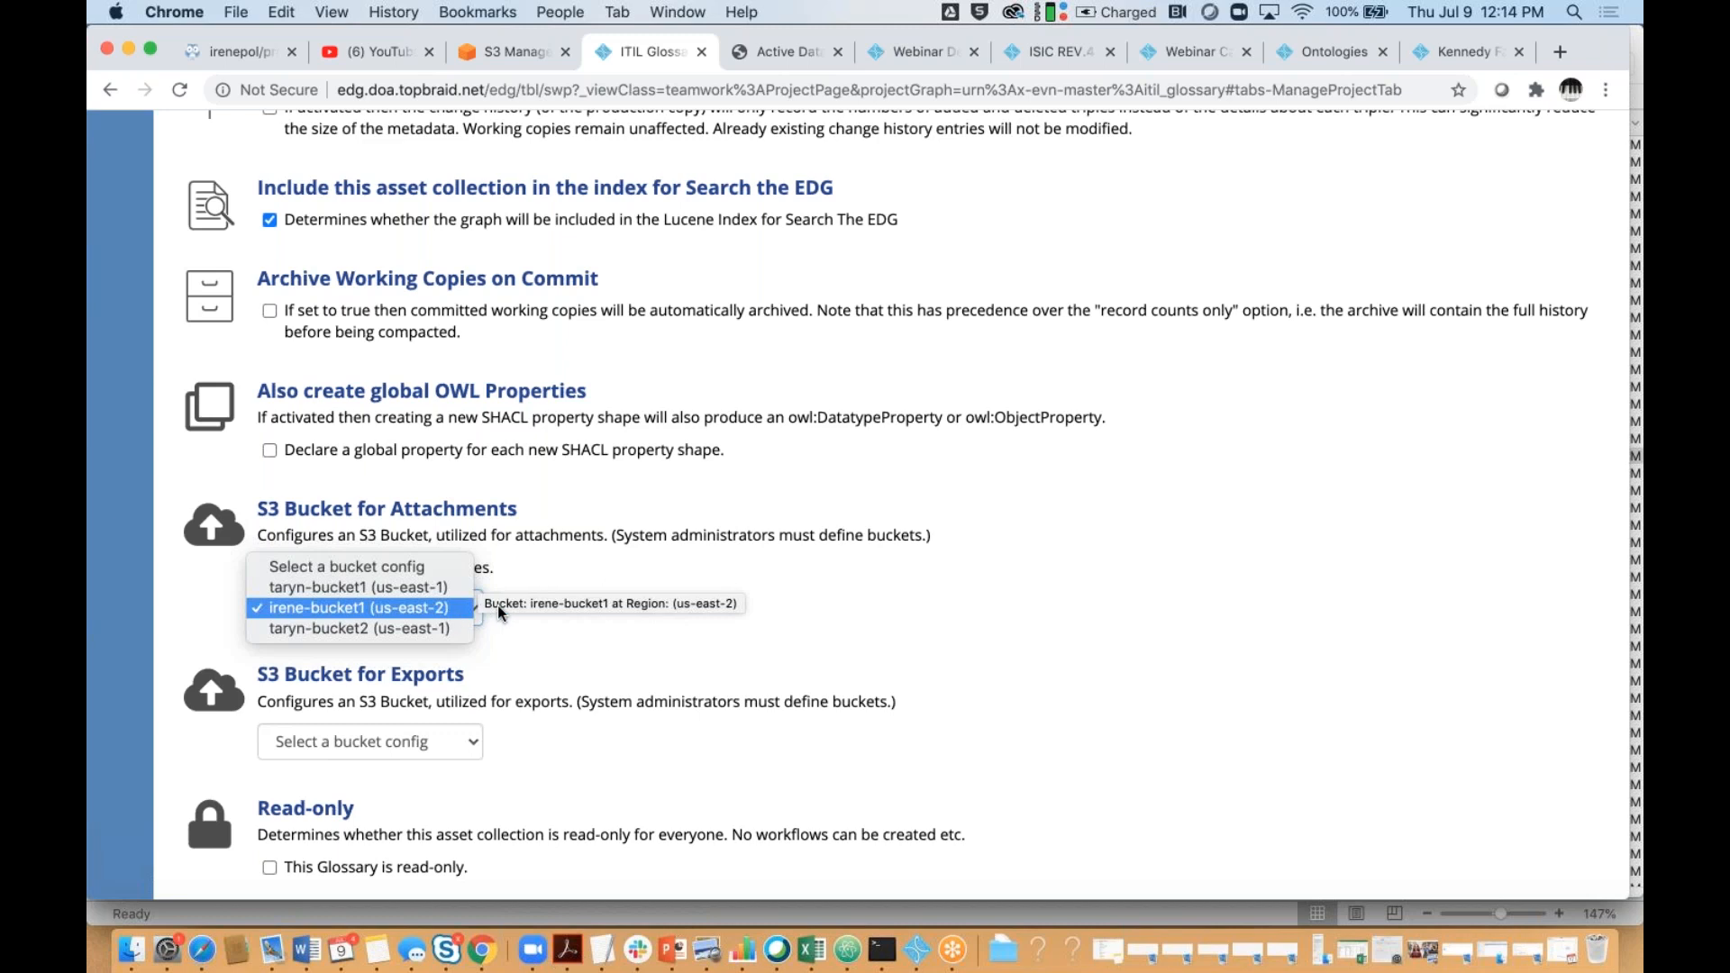
{"action": "left_click", "coordinate": [669, 621]}
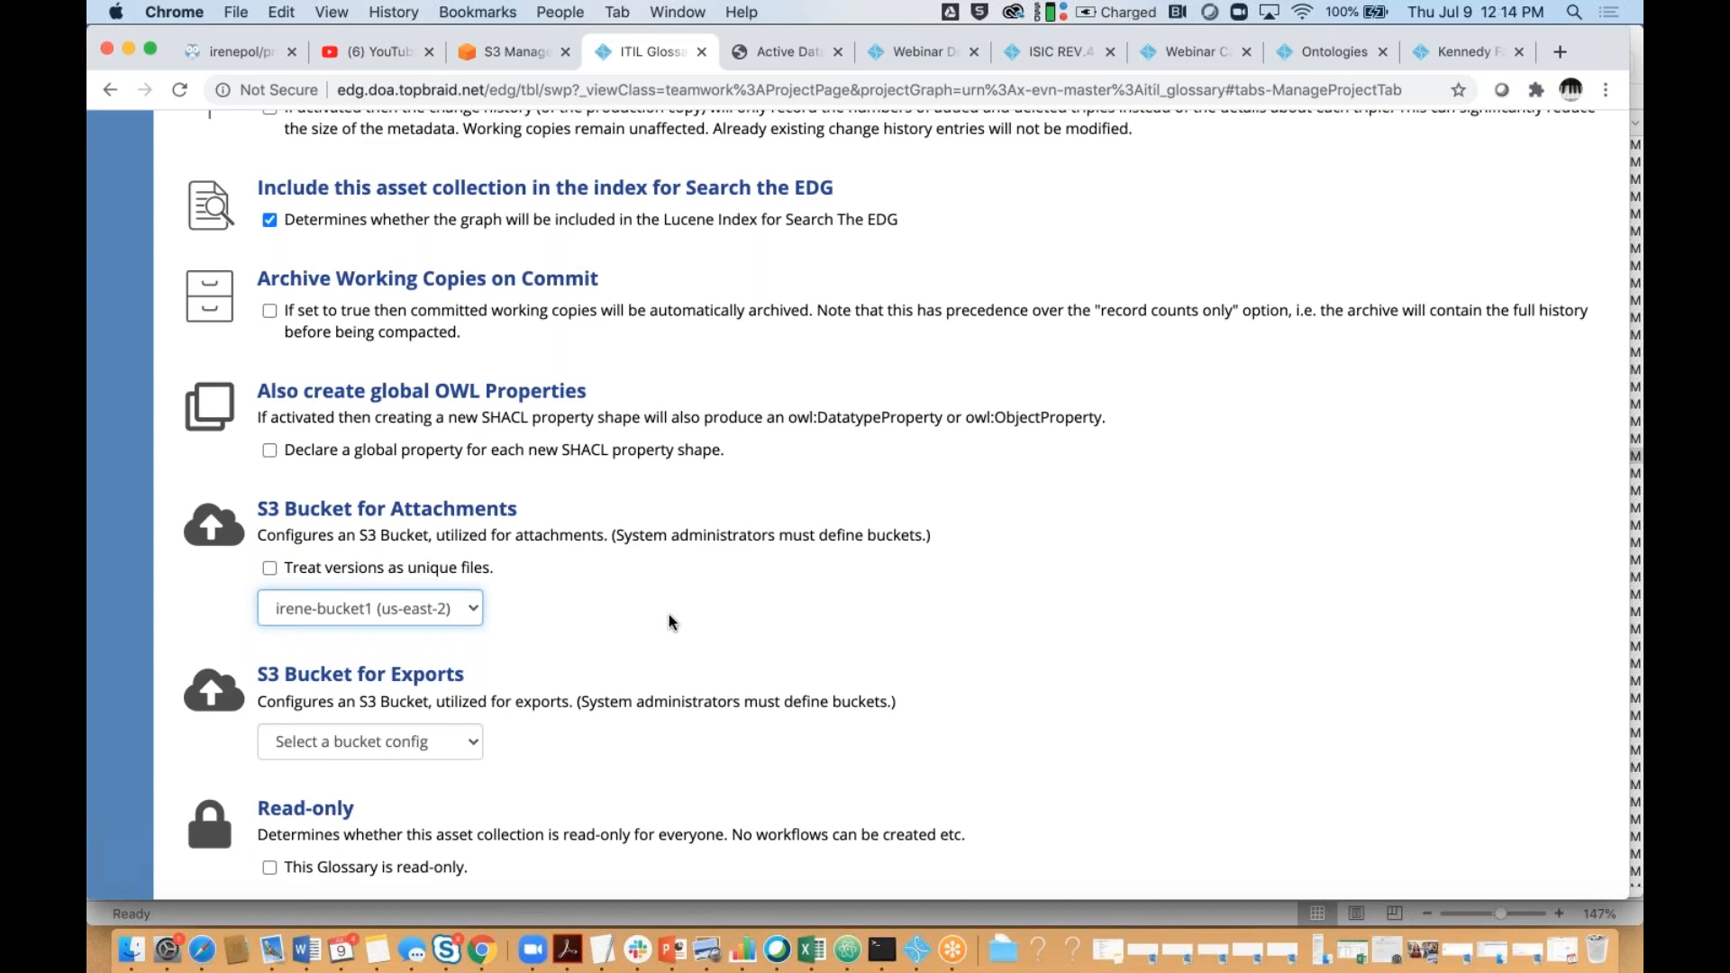
{"action": "left_click", "coordinate": [473, 743]}
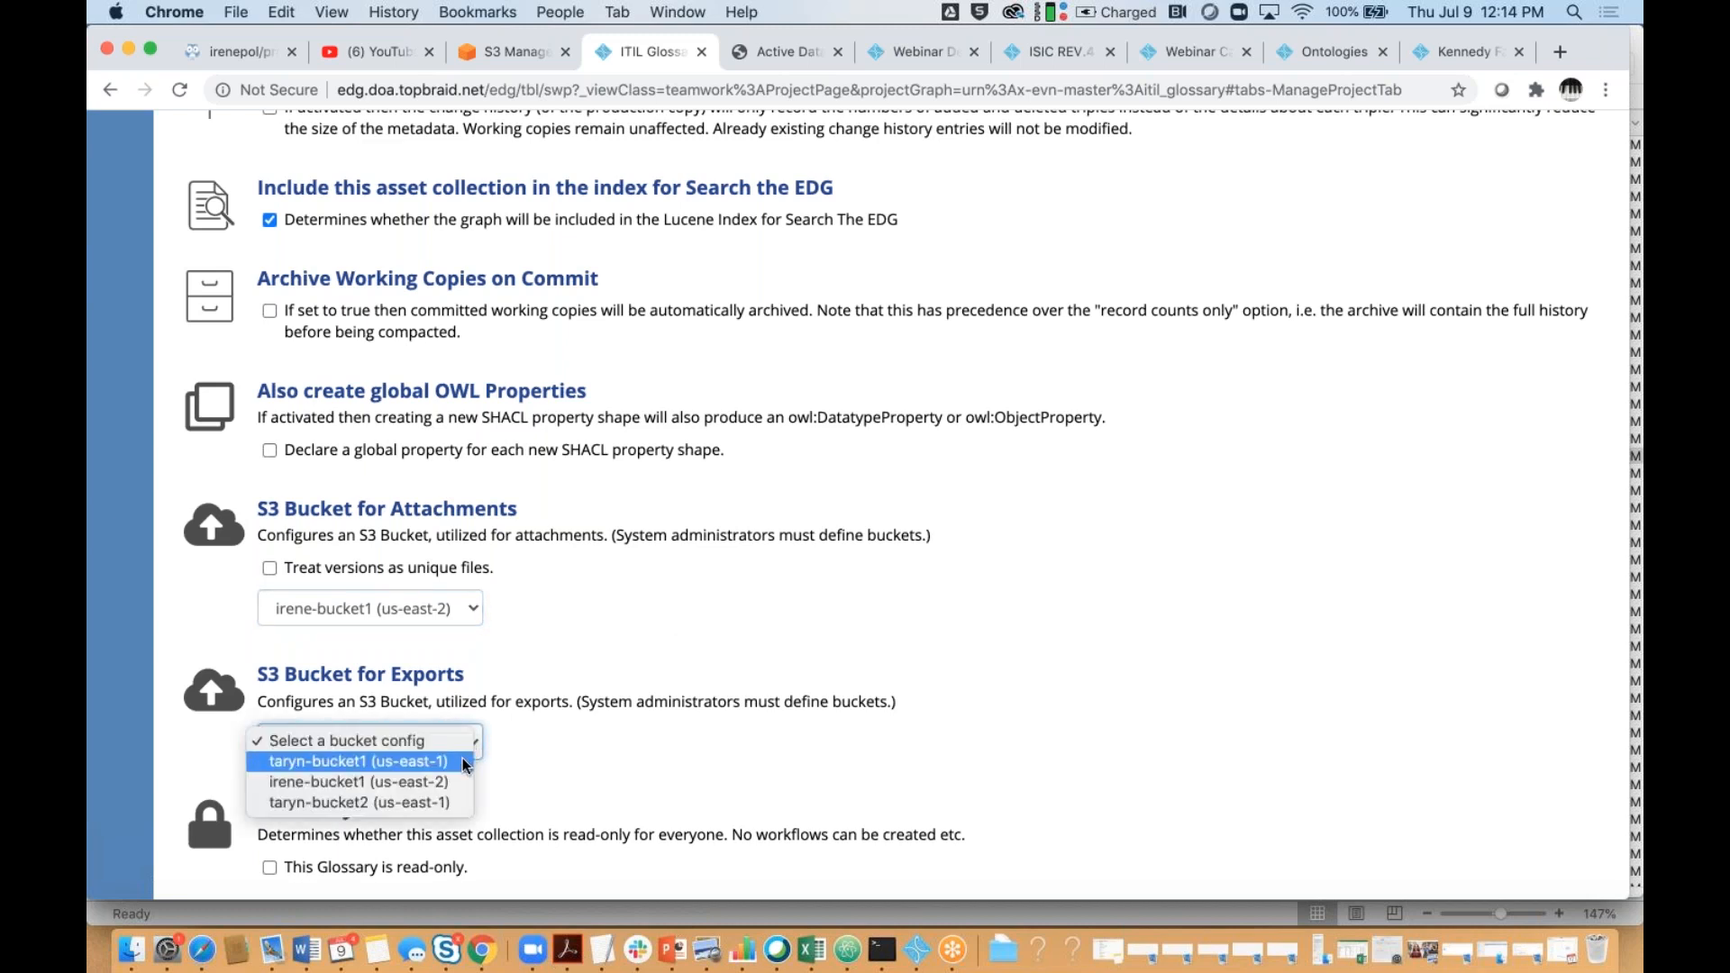
{"action": "left_click", "coordinate": [586, 707]}
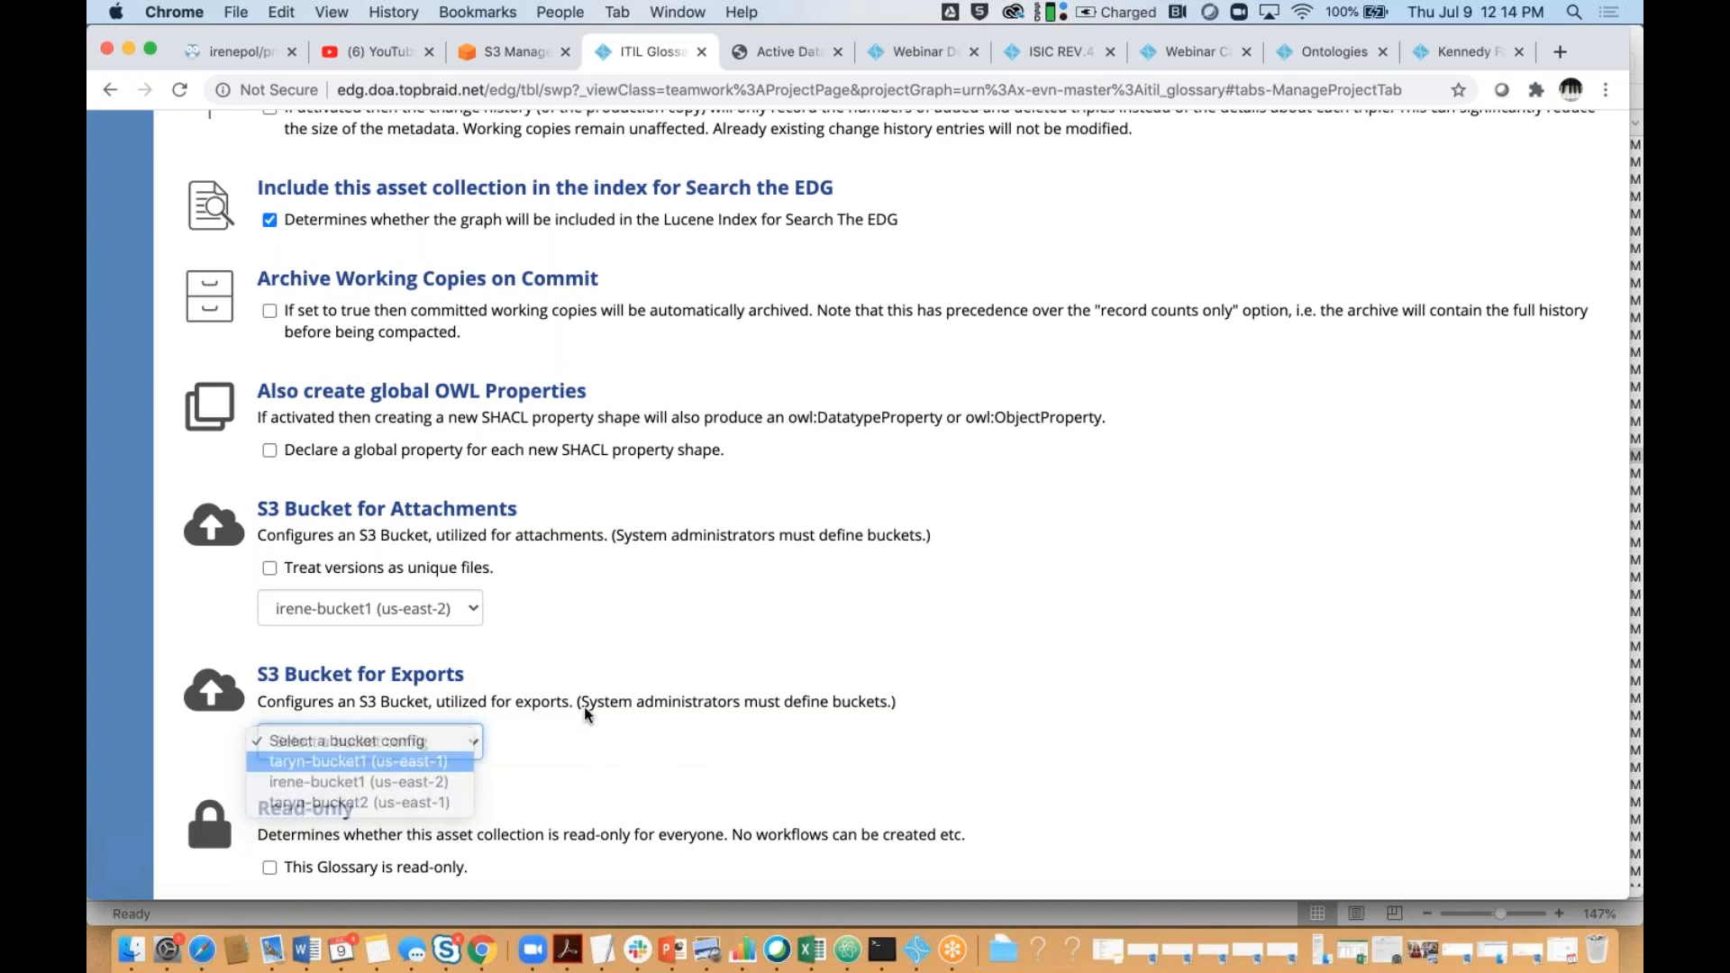
{"action": "scroll", "coordinate": [861, 650], "scroll_direction": "up", "scroll_amount": 15}
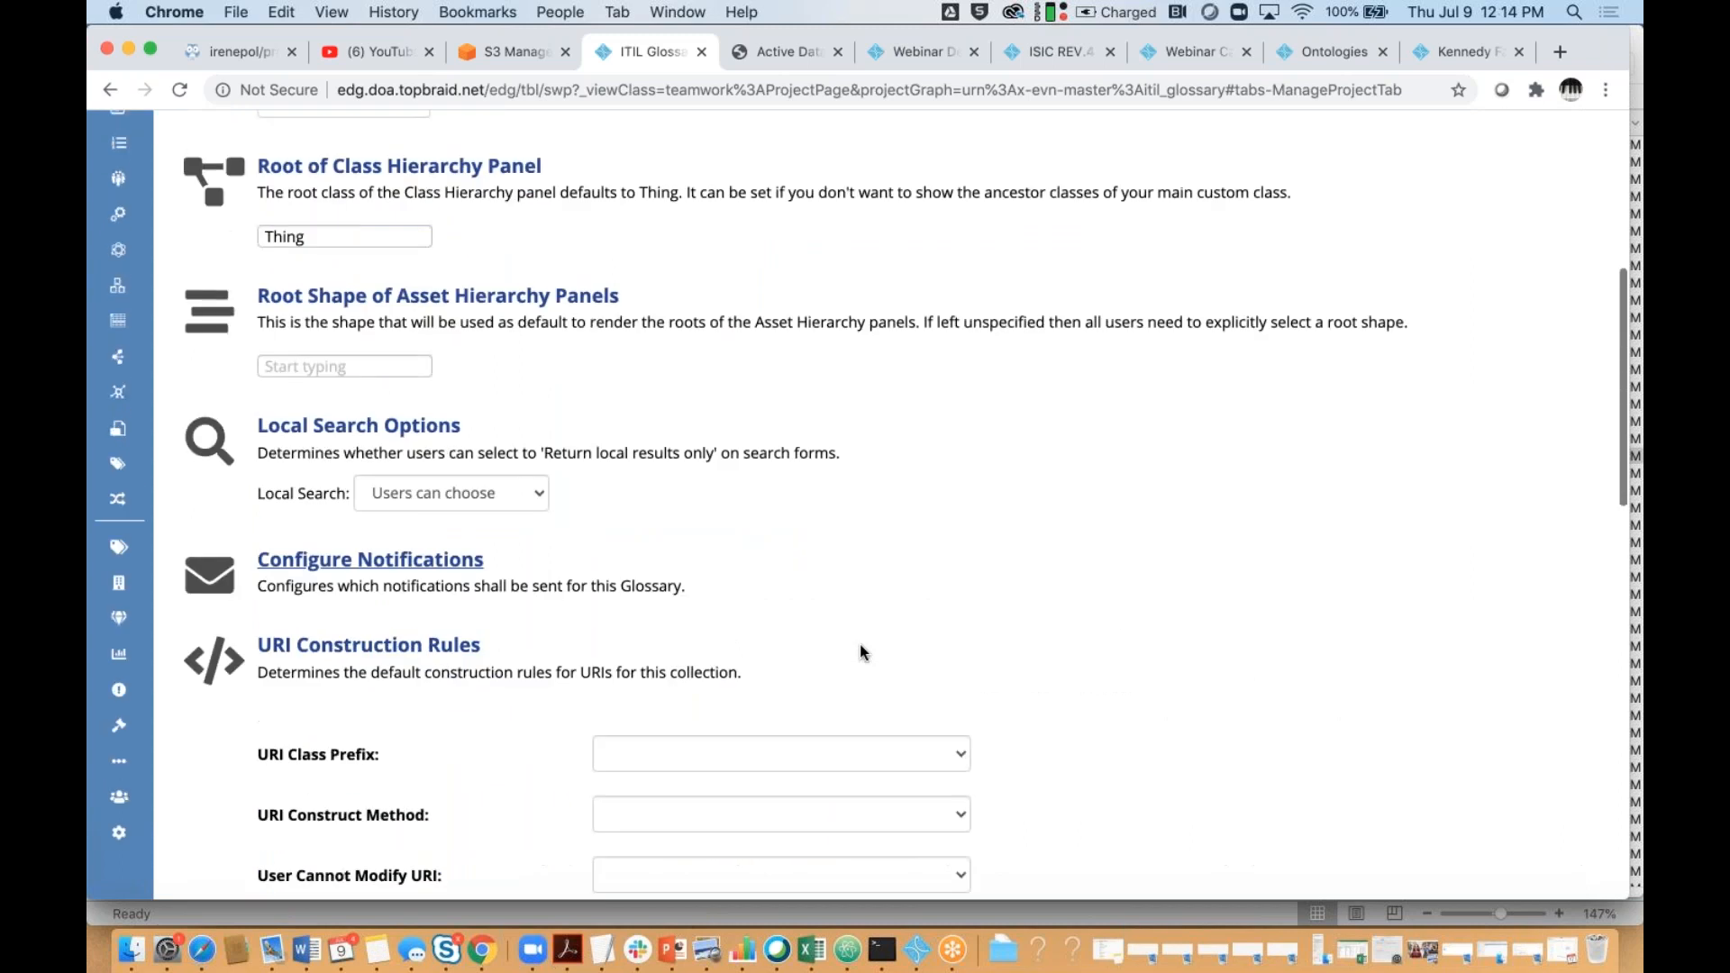
{"action": "scroll", "coordinate": [862, 650], "scroll_direction": "up", "scroll_amount": 6}
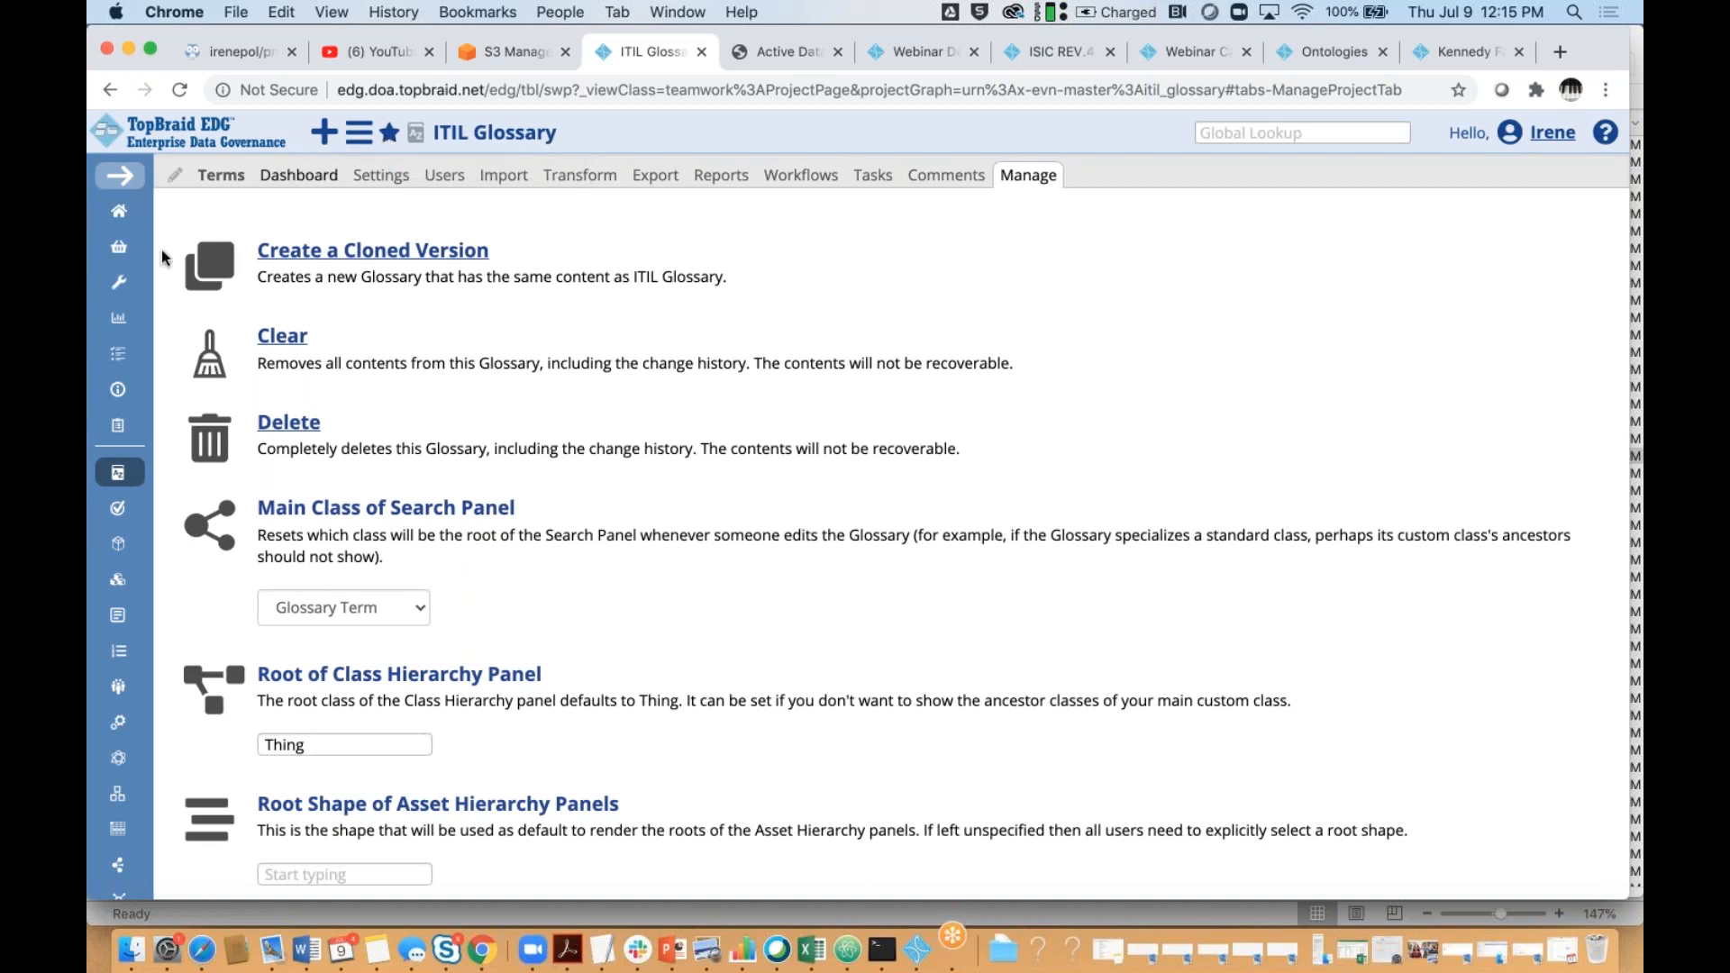
Check the basket, then remove the ITIL Glossary from the basket and add it again
{"action": "left_click", "coordinate": [119, 248]}
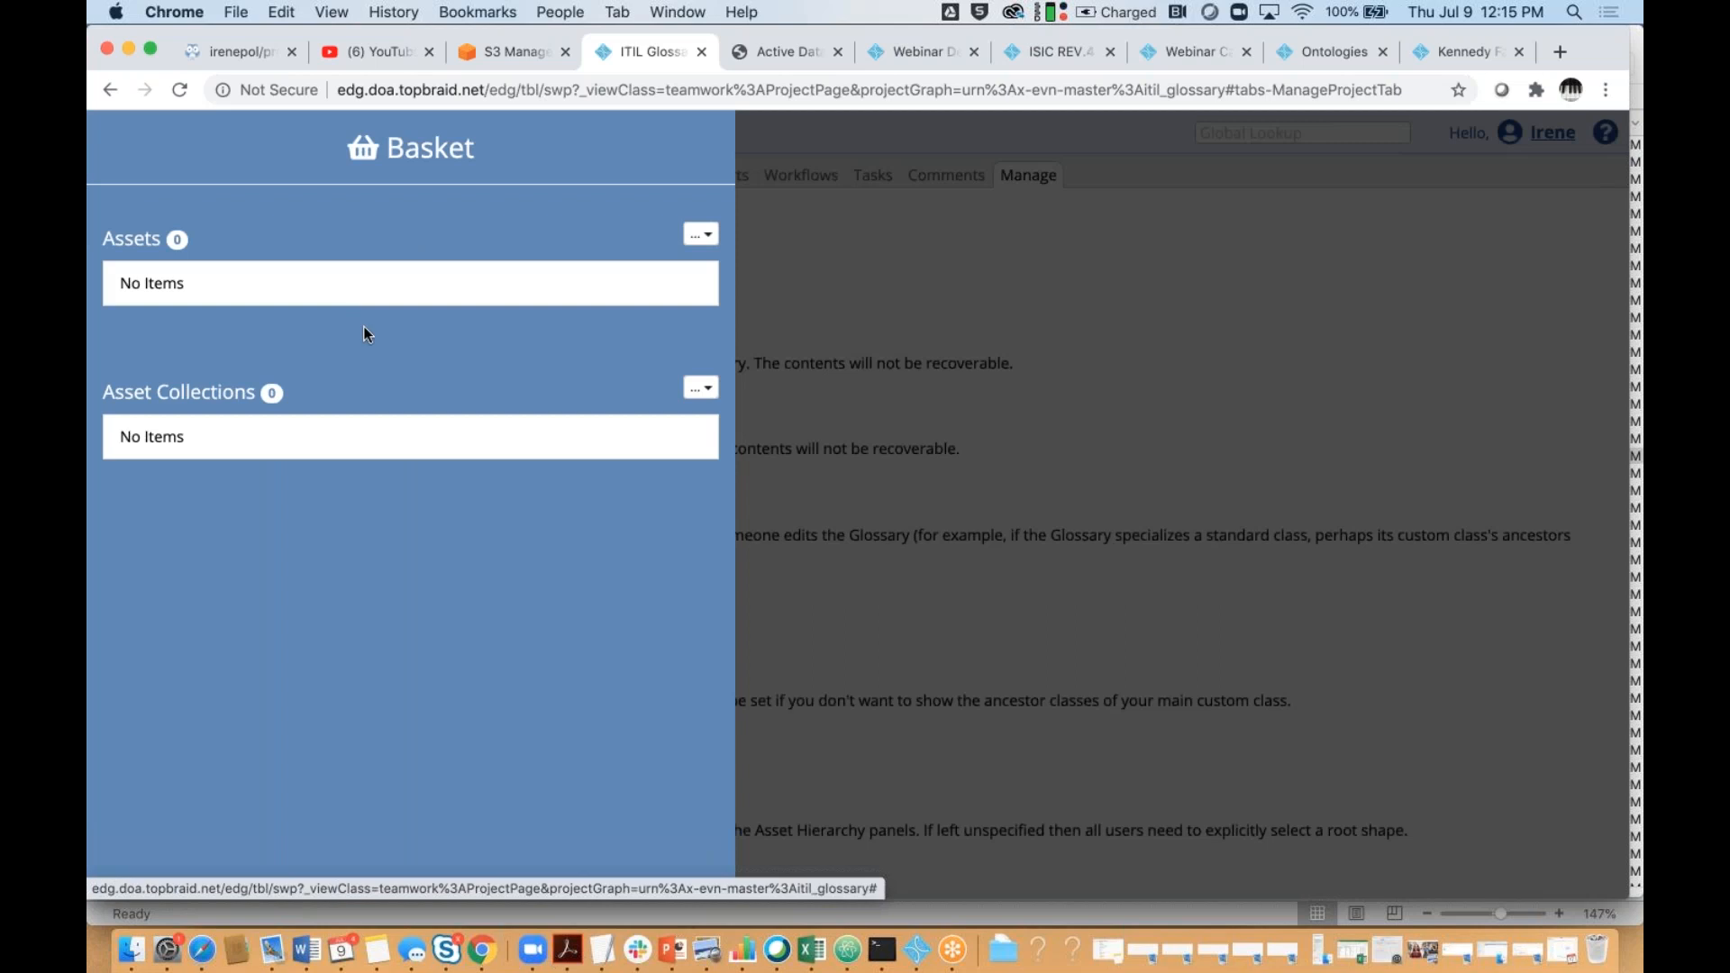
{"action": "left_click", "coordinate": [957, 286]}
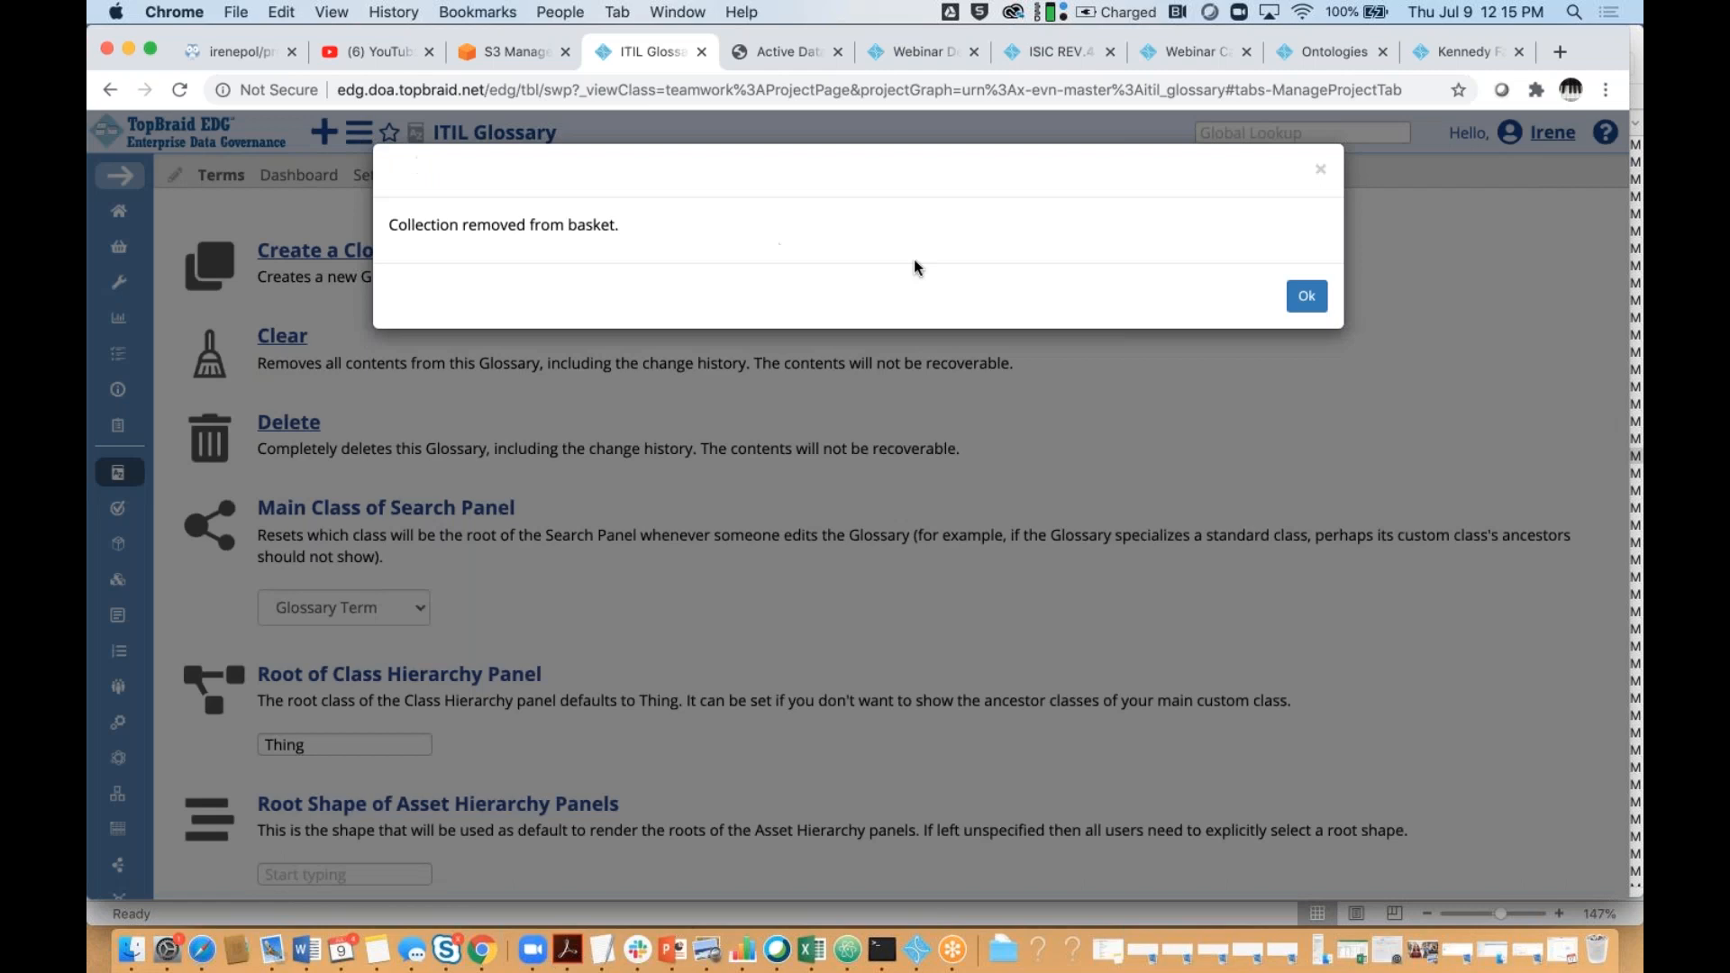
{"action": "left_click", "coordinate": [1303, 301]}
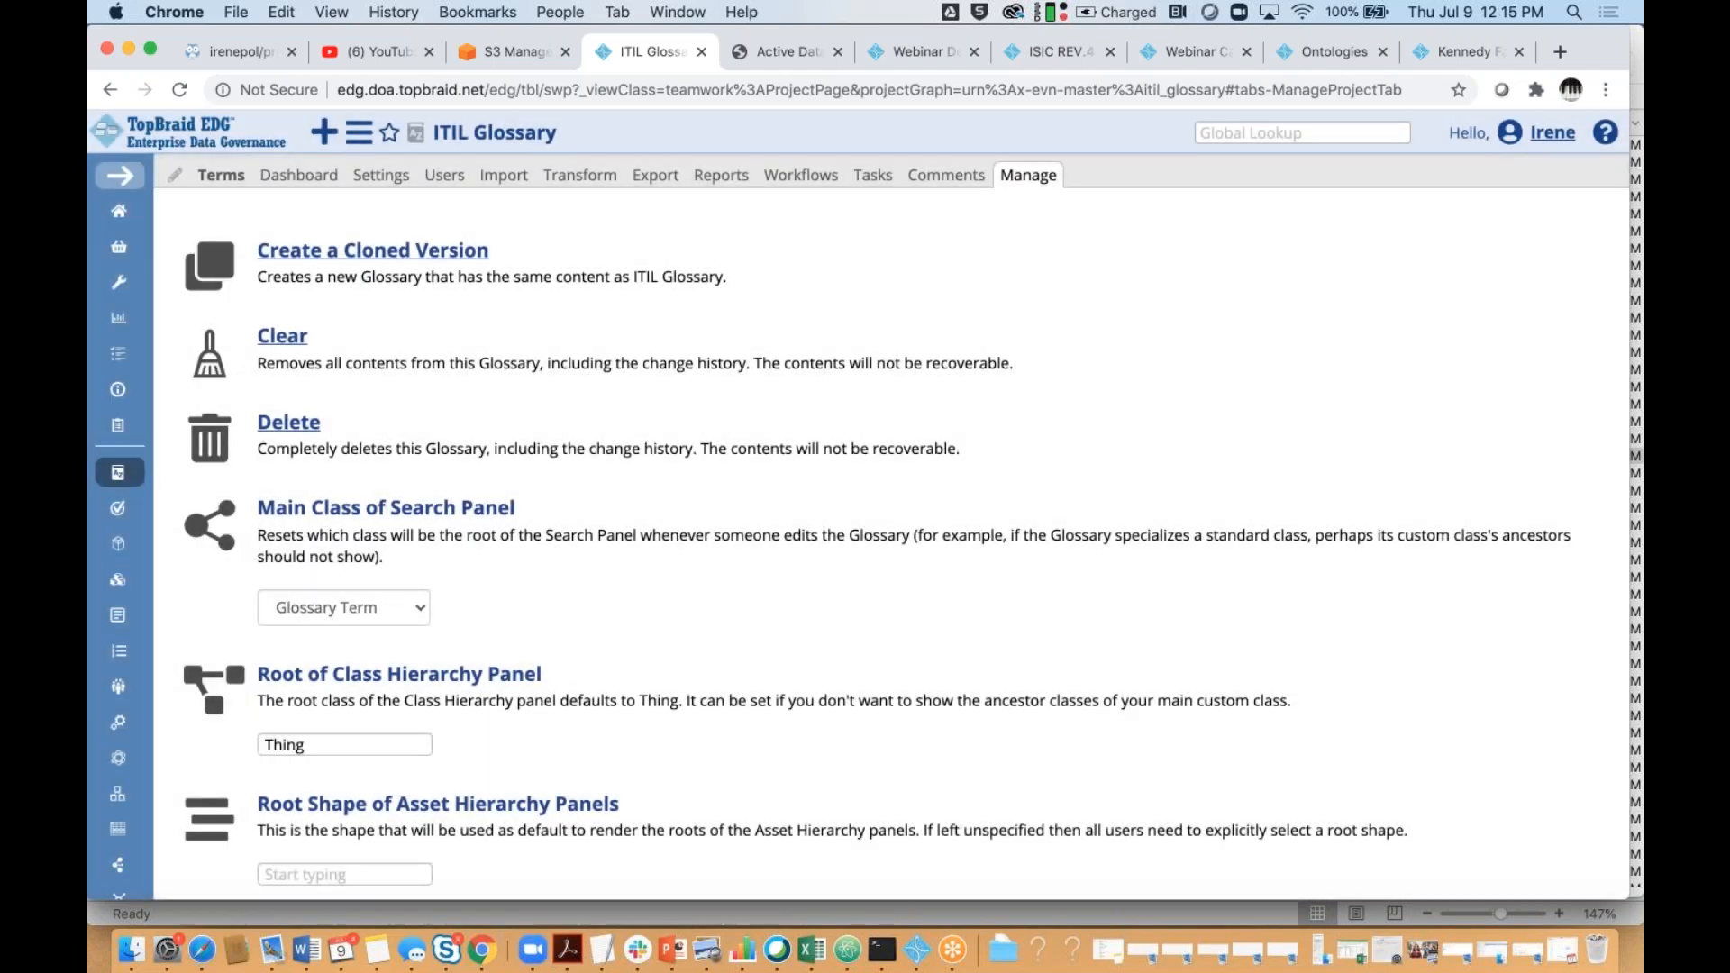
{"action": "left_click", "coordinate": [389, 132]}
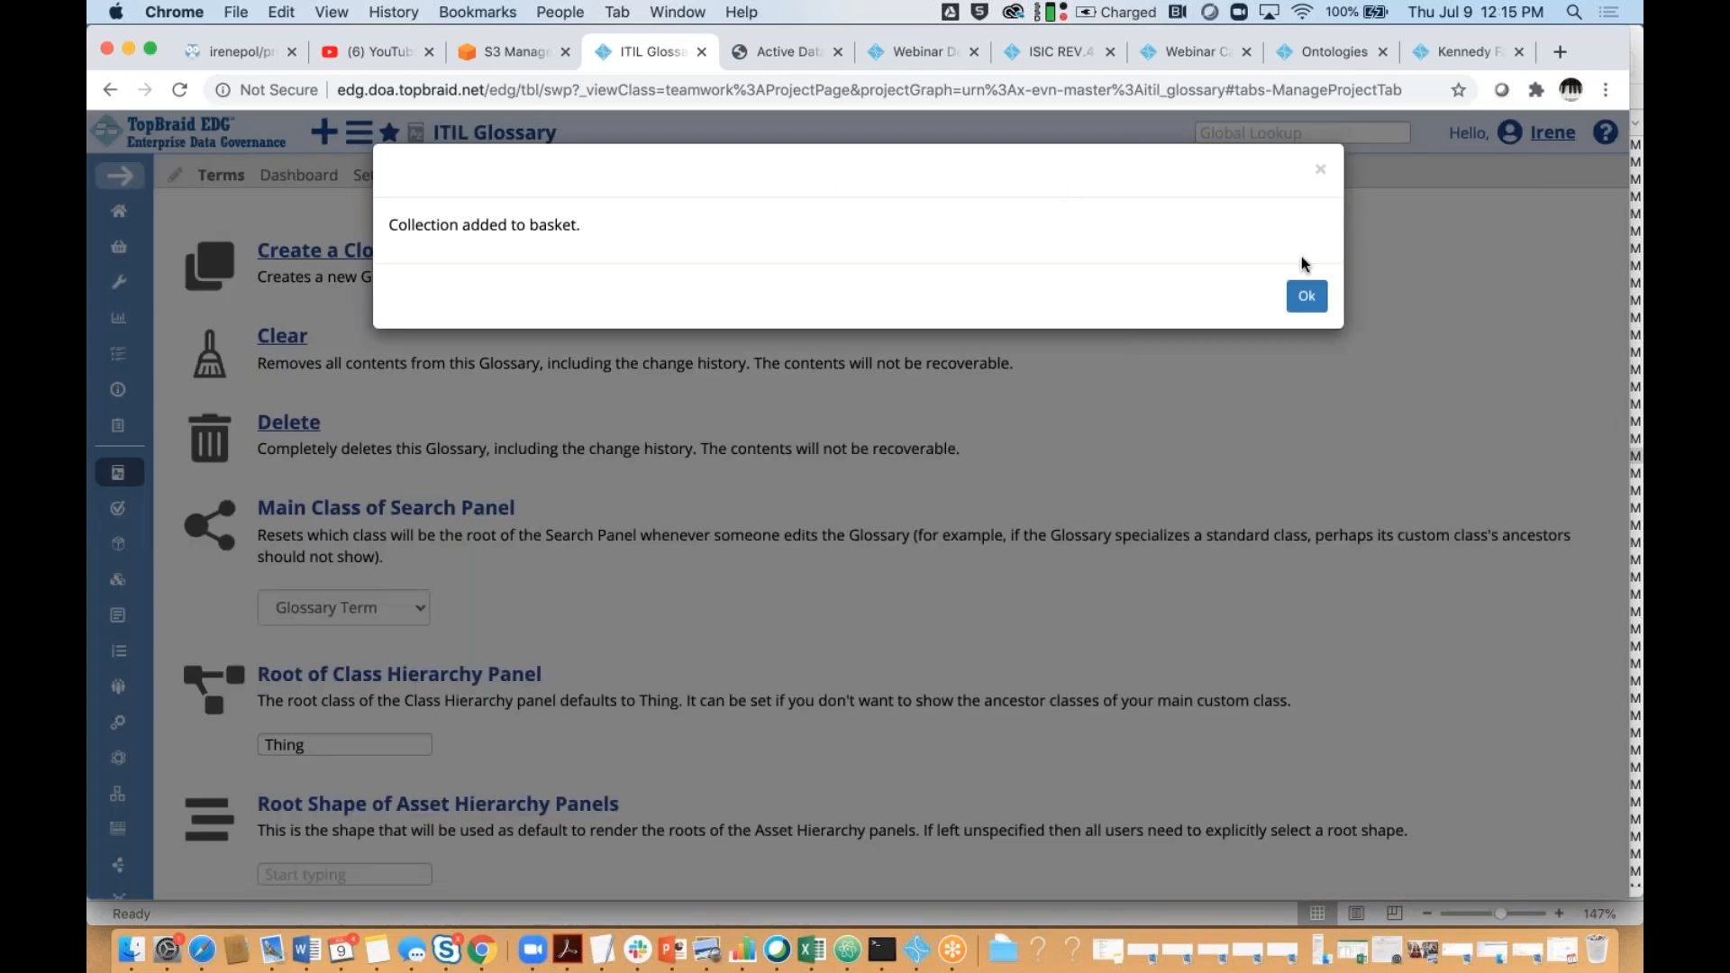
{"action": "left_click", "coordinate": [1306, 295]}
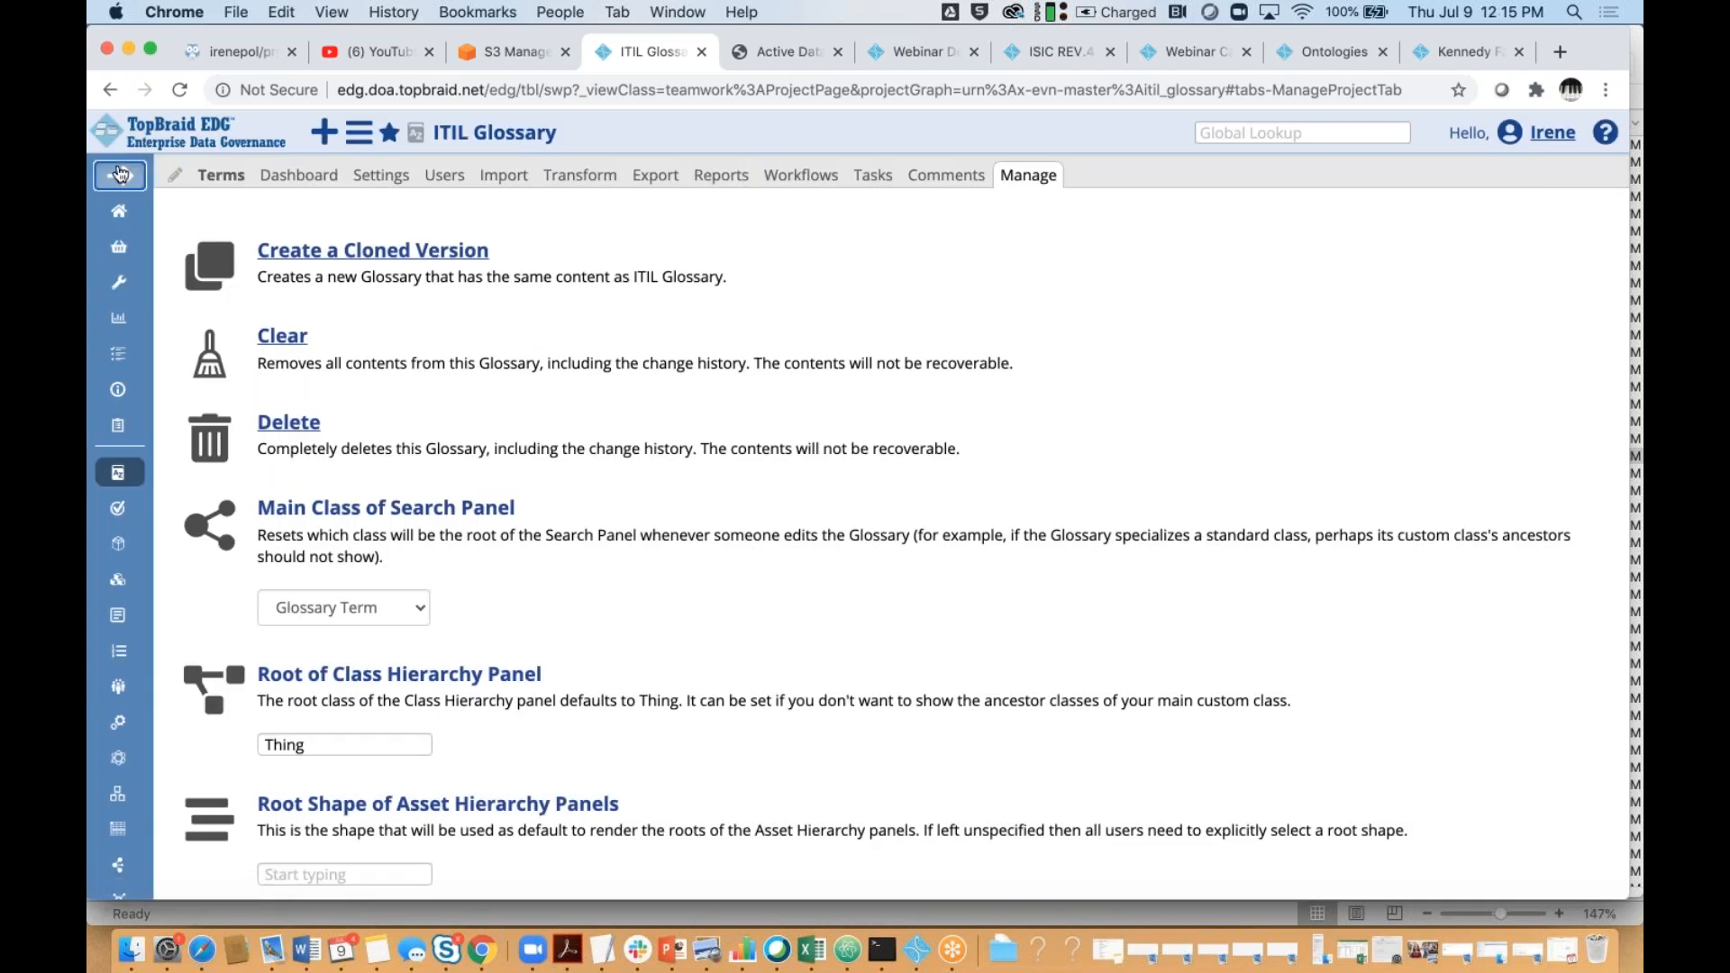
View the Export to S3 options for the ITIL Glossary from the basket, then close the dialog without submitting
{"action": "left_click", "coordinate": [120, 173]}
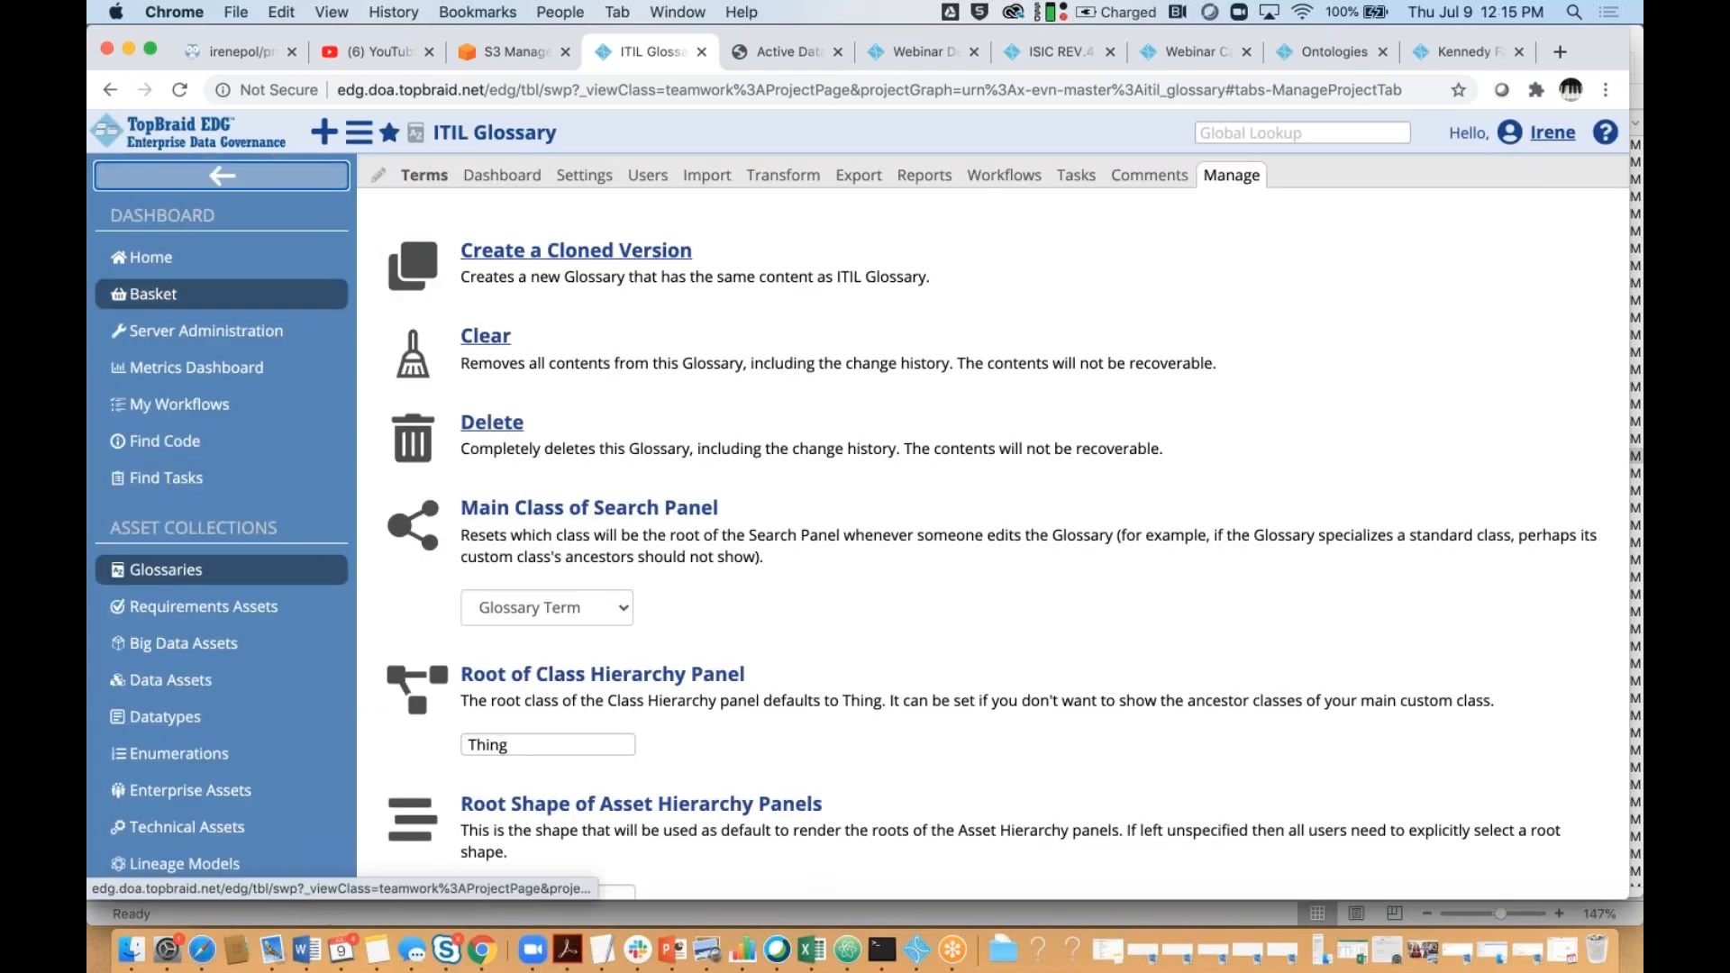
{"action": "left_click", "coordinate": [153, 293]}
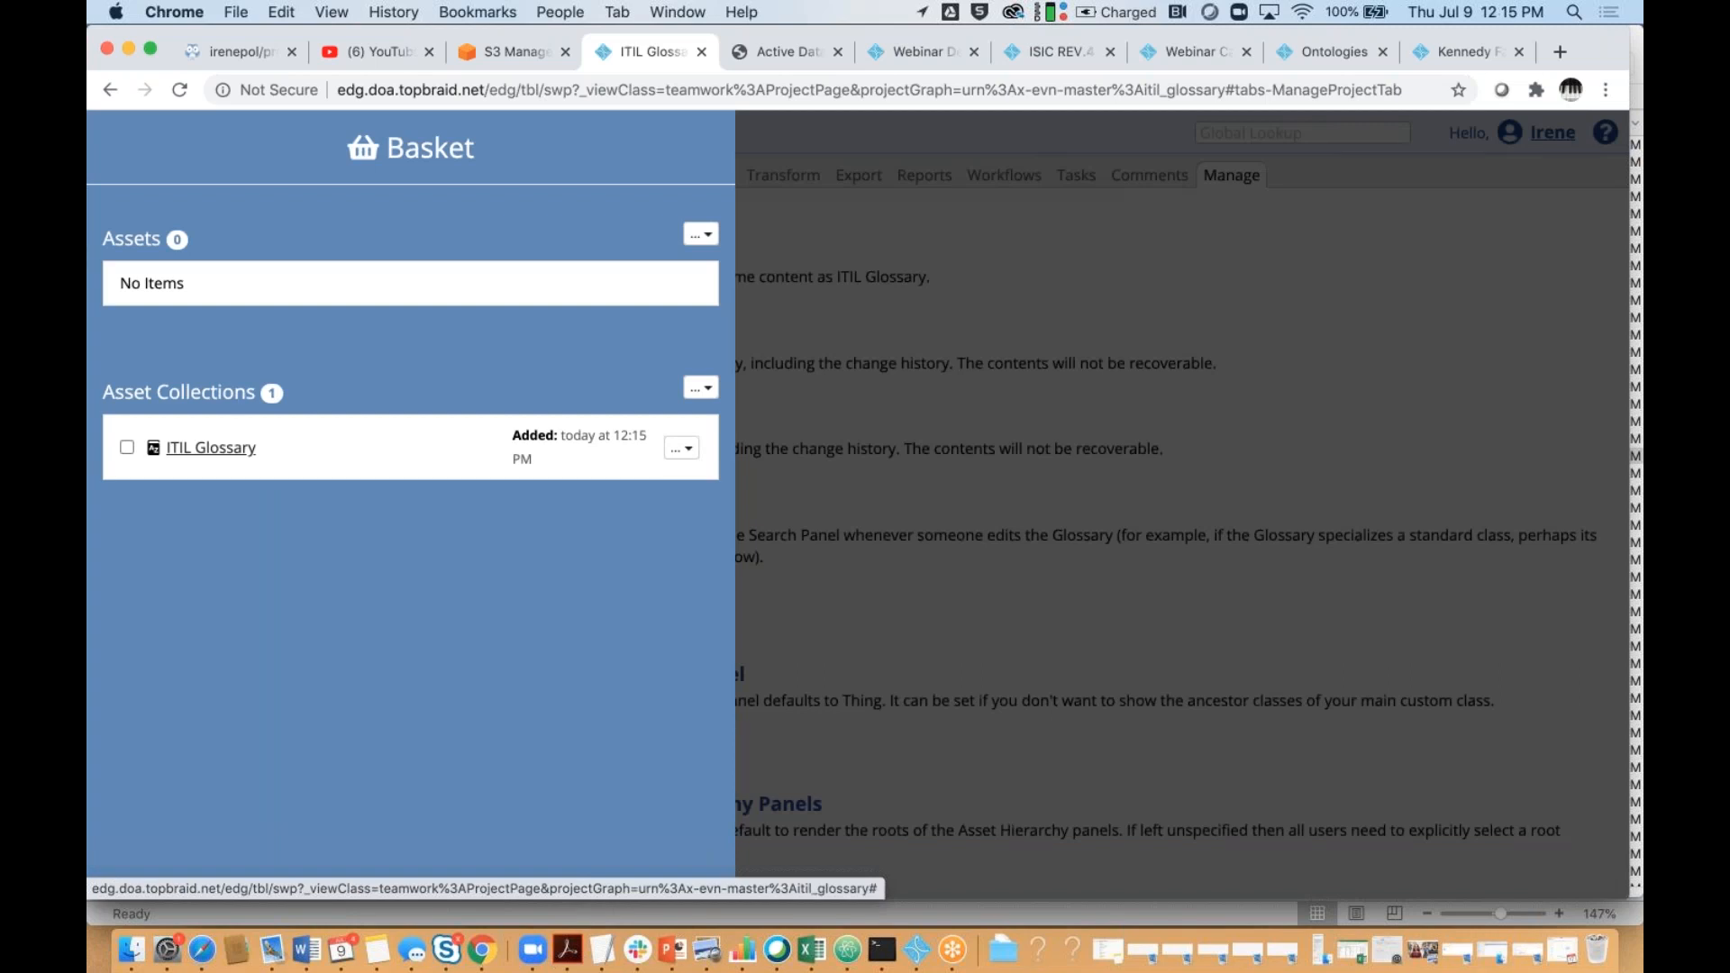
{"action": "left_click", "coordinate": [126, 448]}
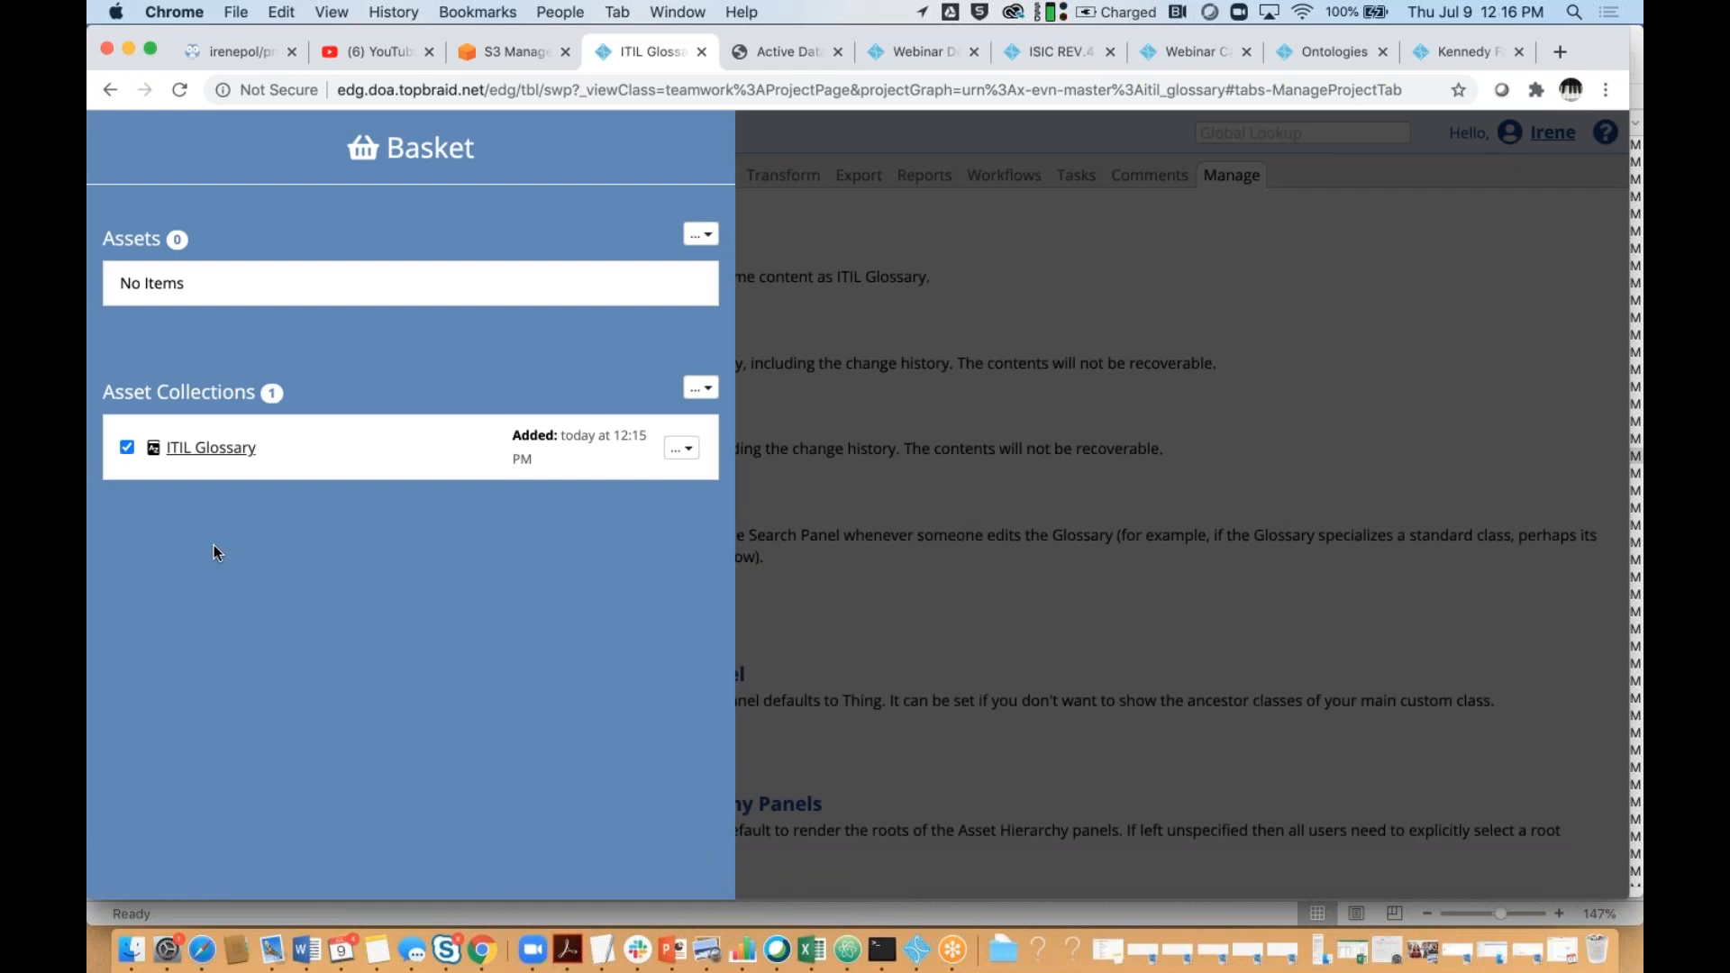
{"action": "left_click", "coordinate": [709, 389]}
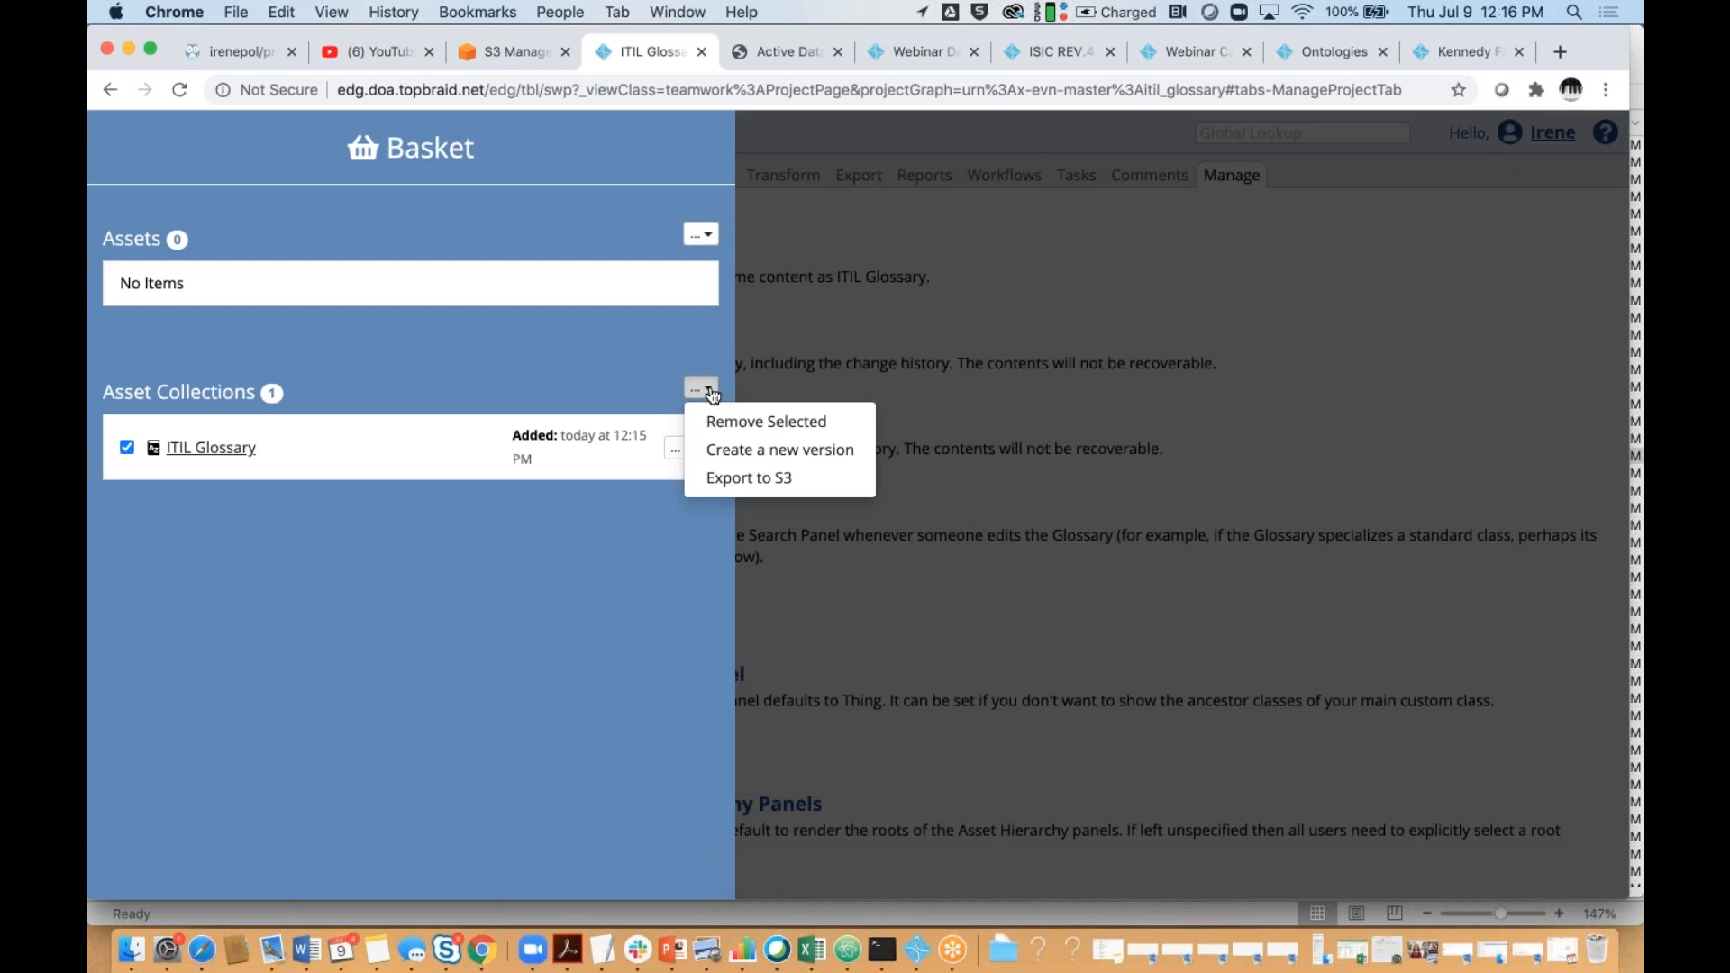
{"action": "left_click", "coordinate": [734, 478]}
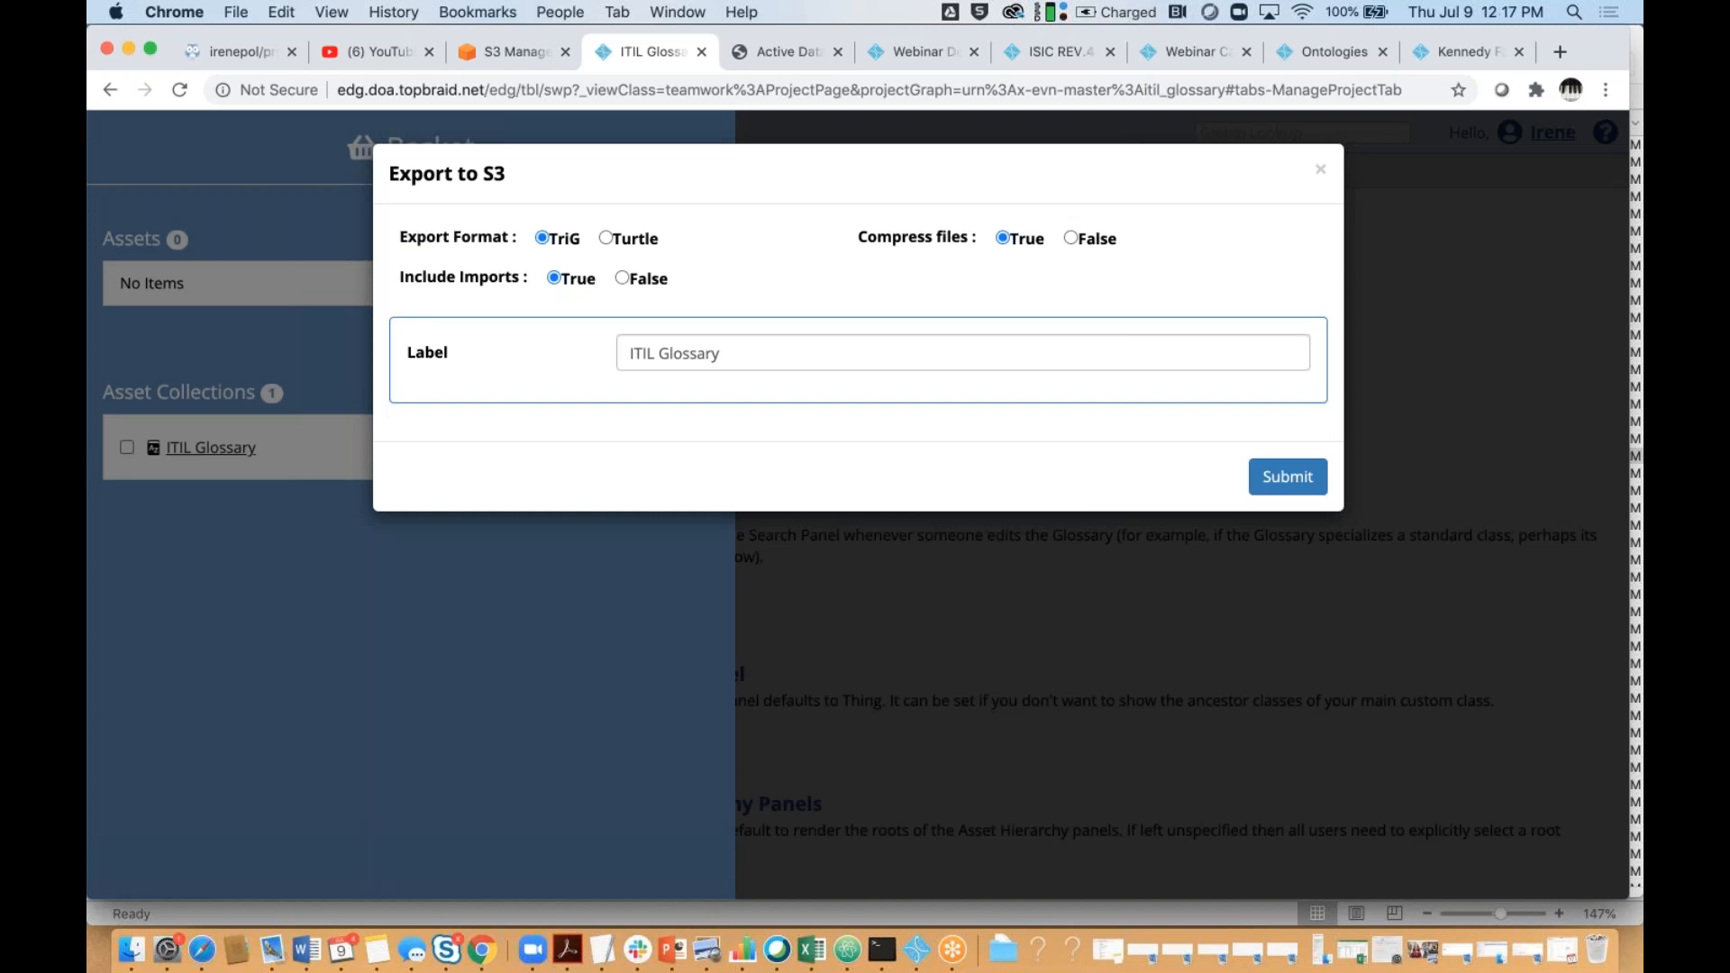
{"action": "left_click", "coordinate": [1323, 168]}
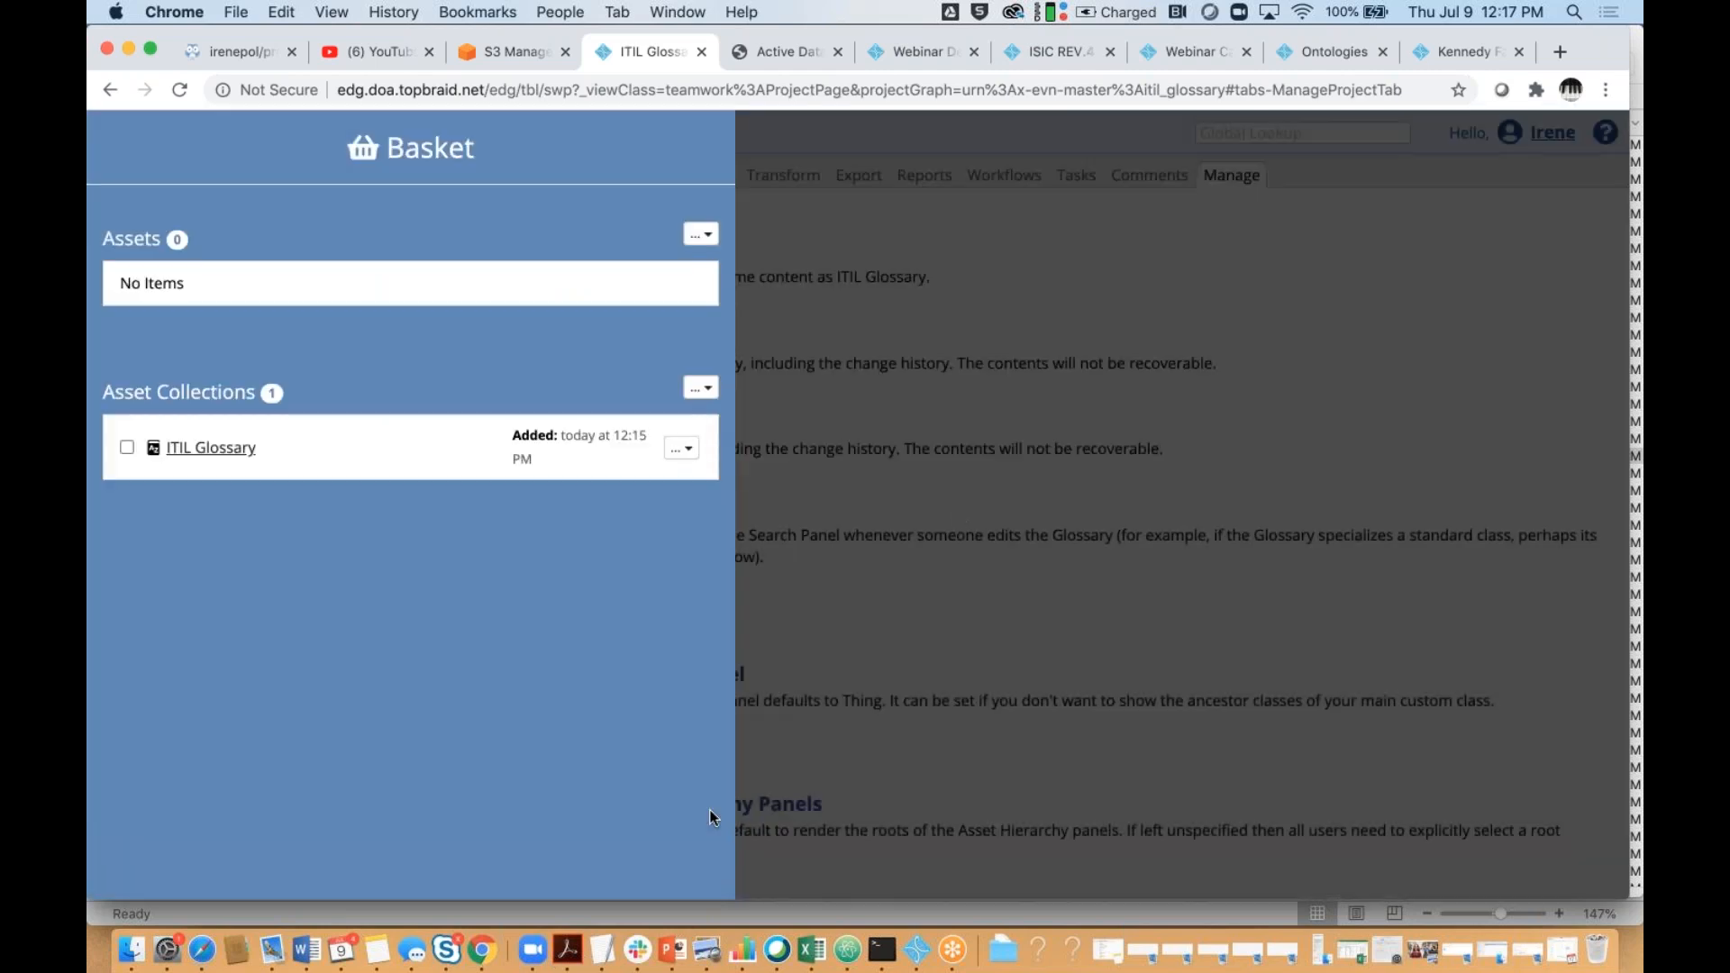
Switch to the PowerPoint deck and present slide 18 on the Active Data Shapes scripting approach full screen
{"action": "left_click", "coordinate": [668, 958]}
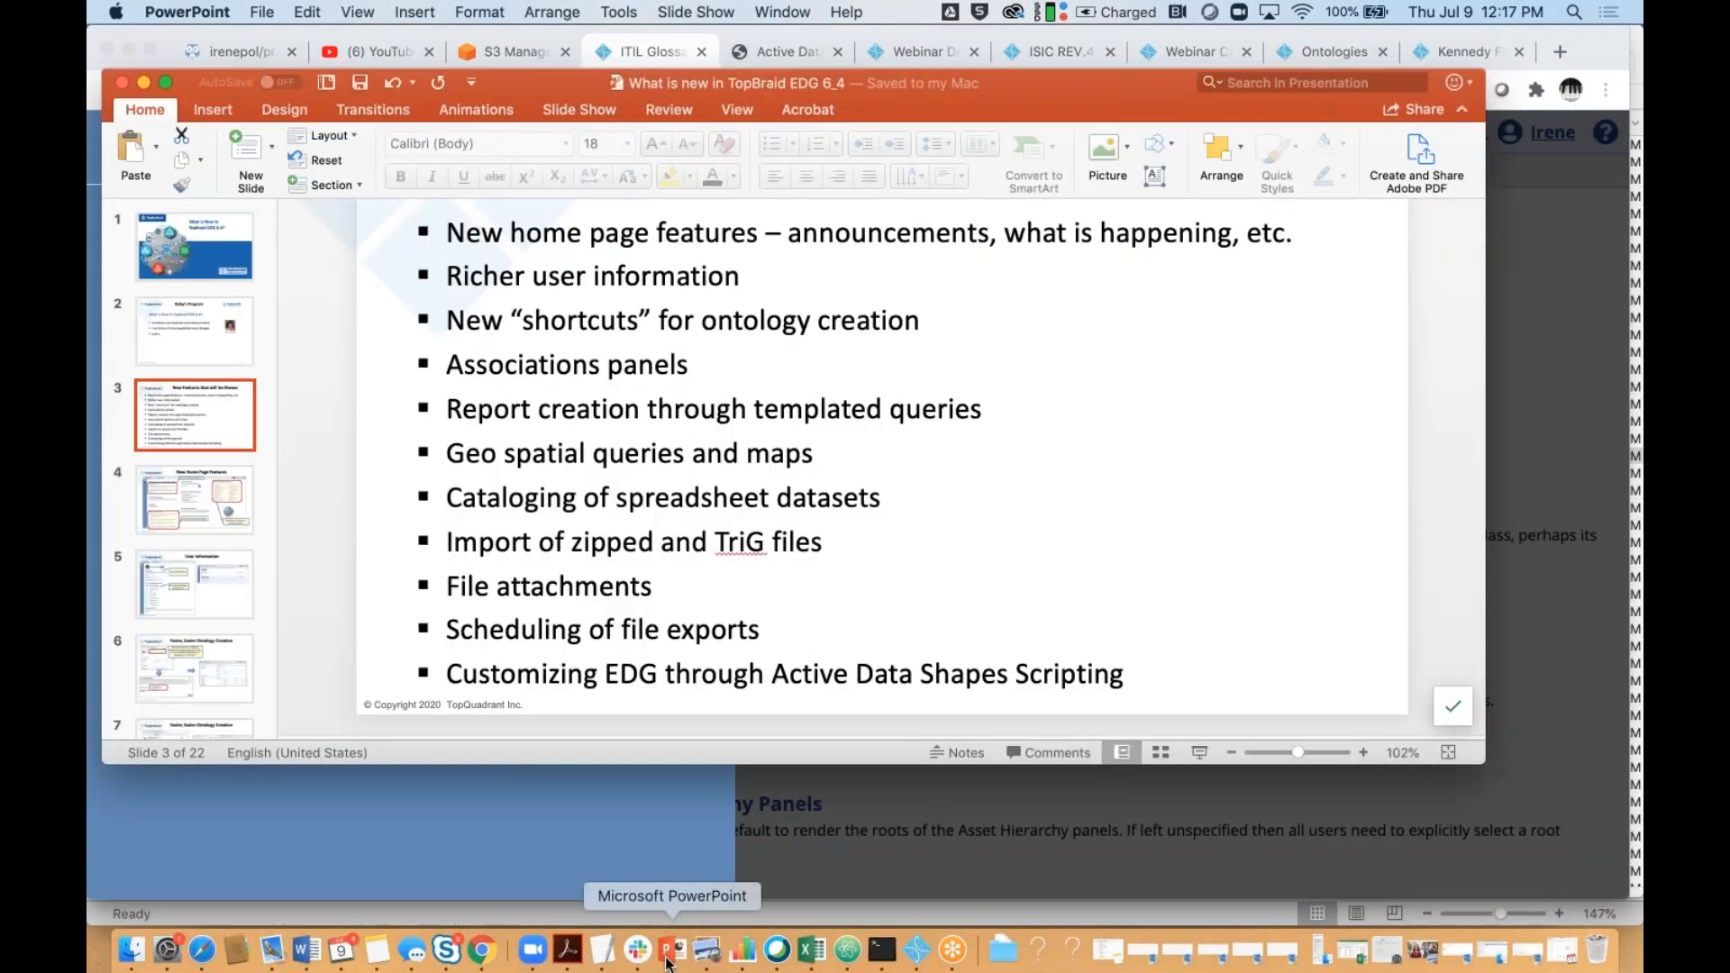
{"action": "scroll", "coordinate": [214, 563], "scroll_direction": "down", "scroll_amount": 5}
{"action": "scroll", "coordinate": [213, 563], "scroll_direction": "down", "scroll_amount": 8}
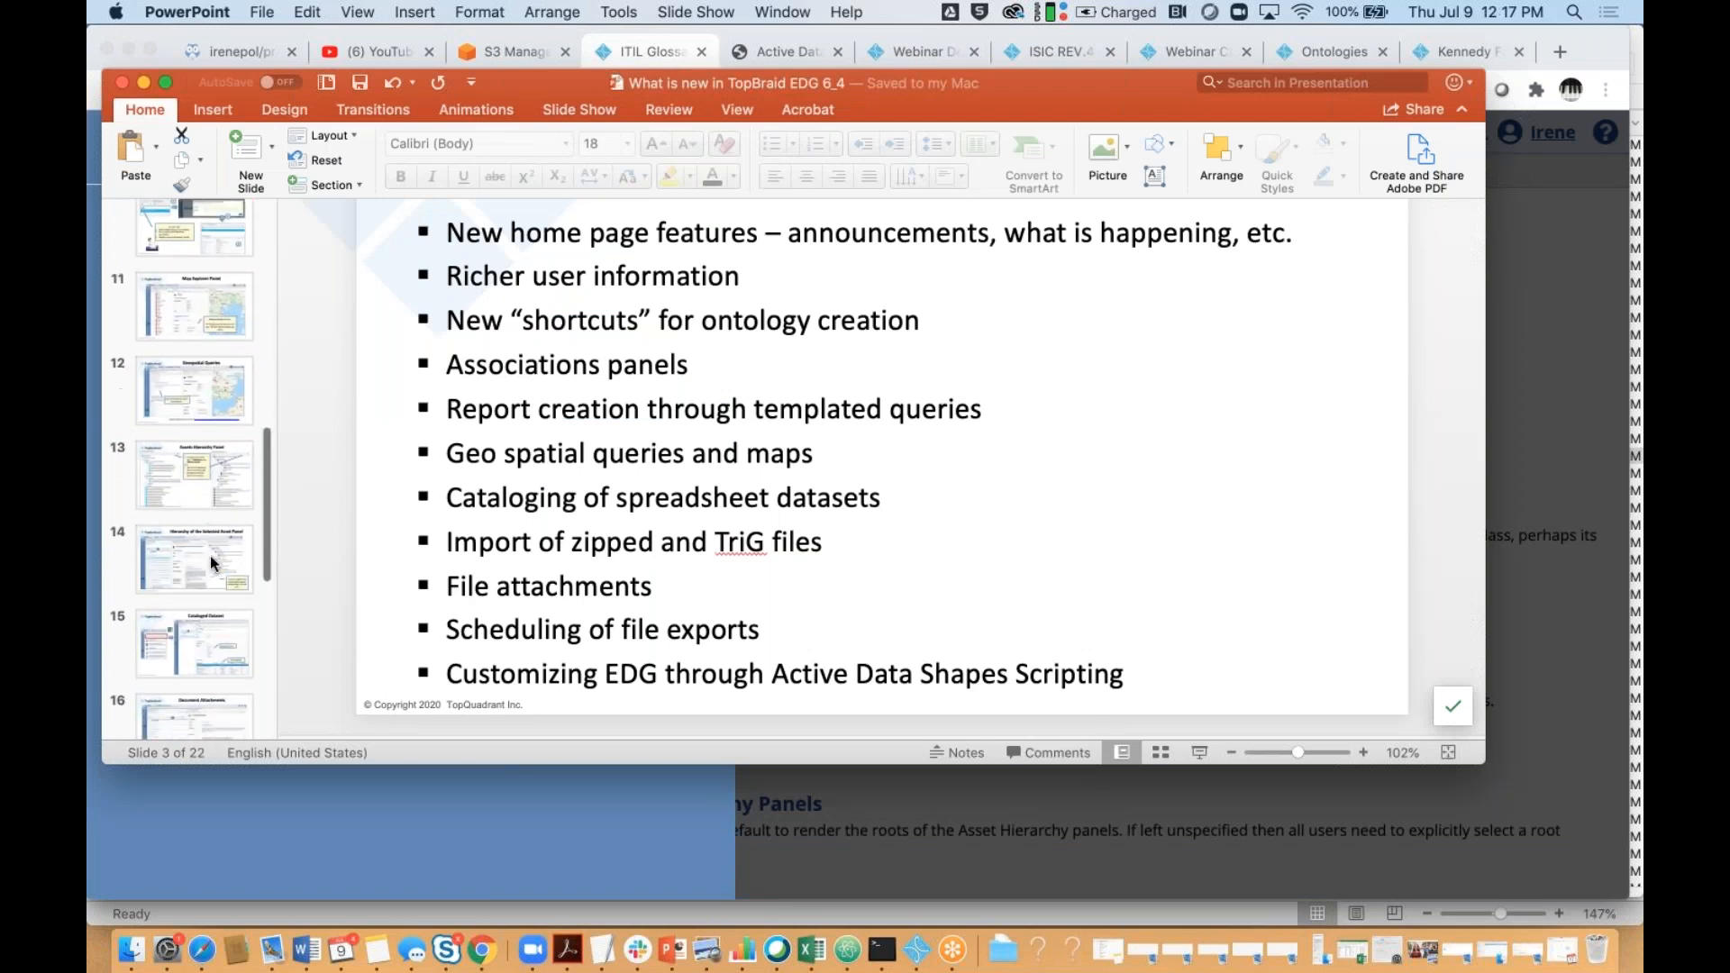
{"action": "scroll", "coordinate": [209, 556], "scroll_direction": "down", "scroll_amount": 2}
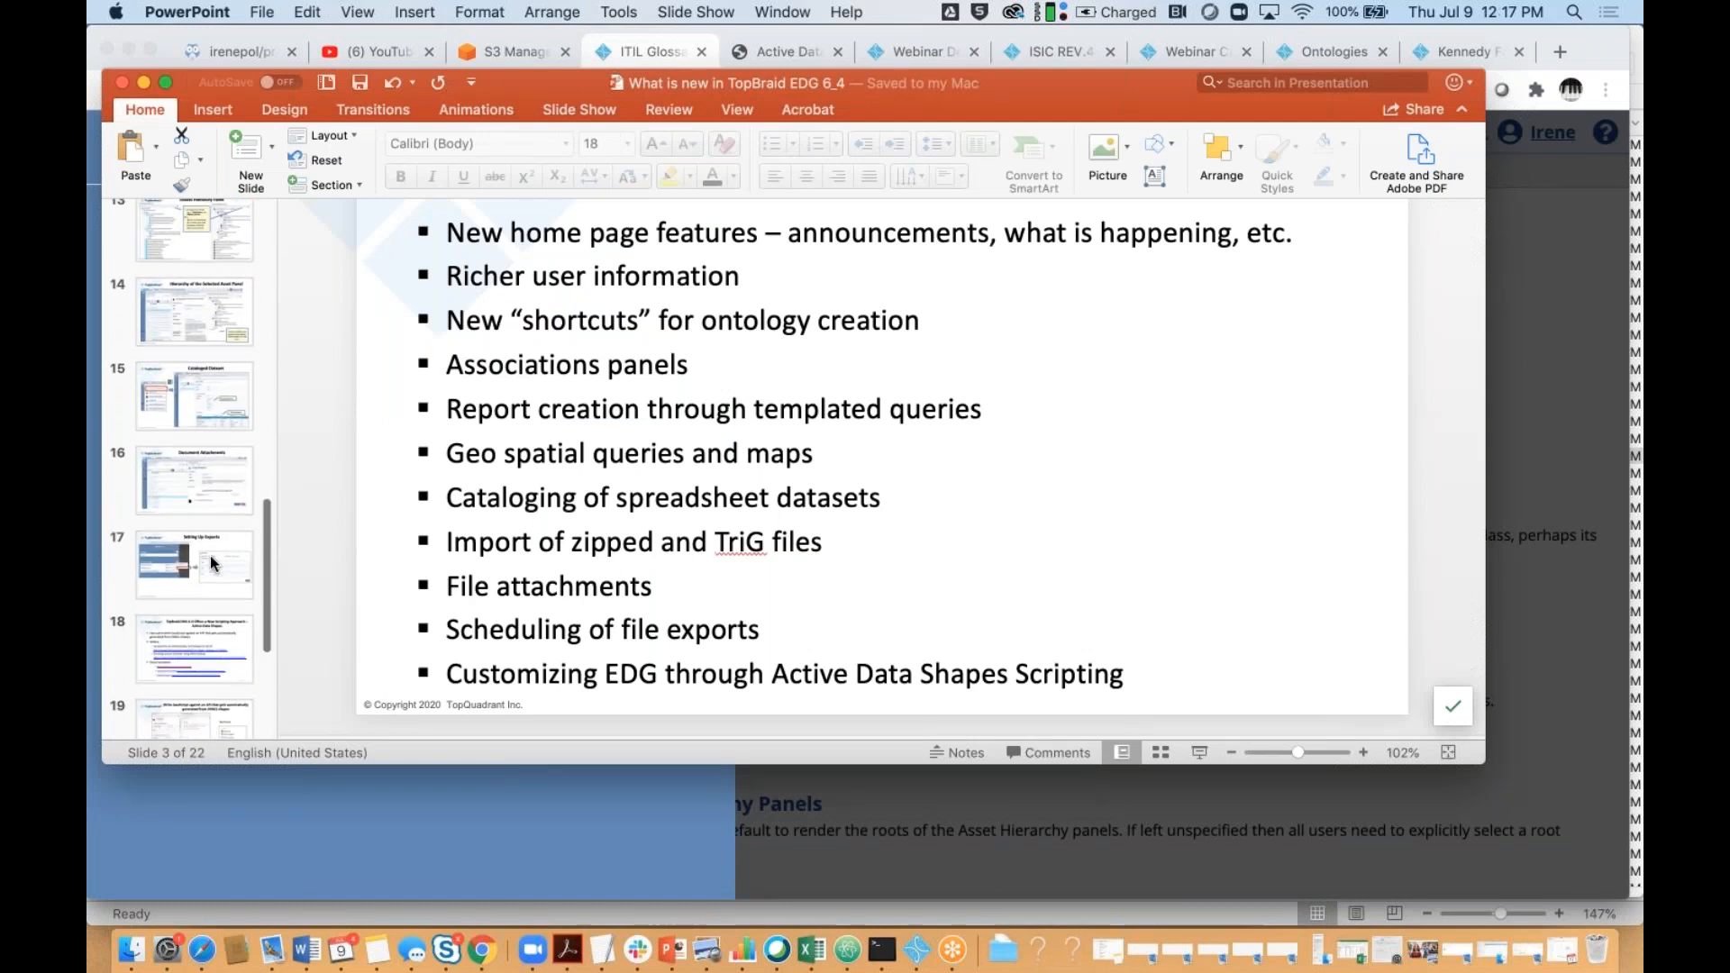
{"action": "scroll", "coordinate": [213, 563], "scroll_direction": "down", "scroll_amount": 1}
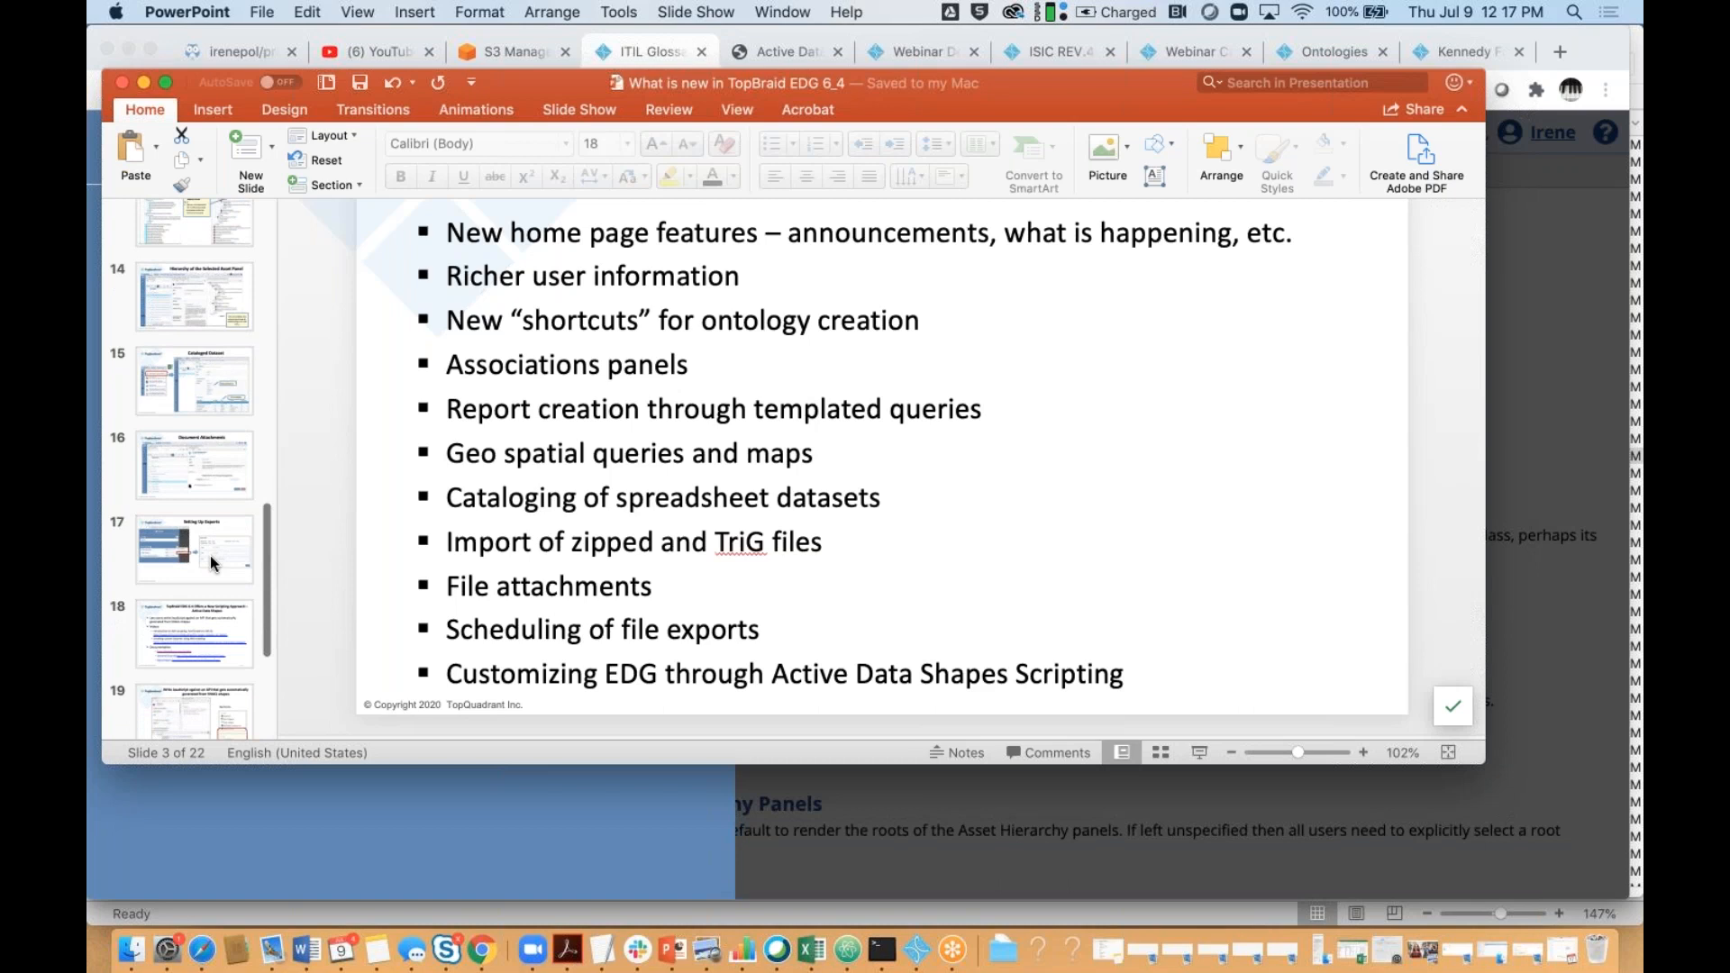
{"action": "left_click", "coordinate": [196, 631]}
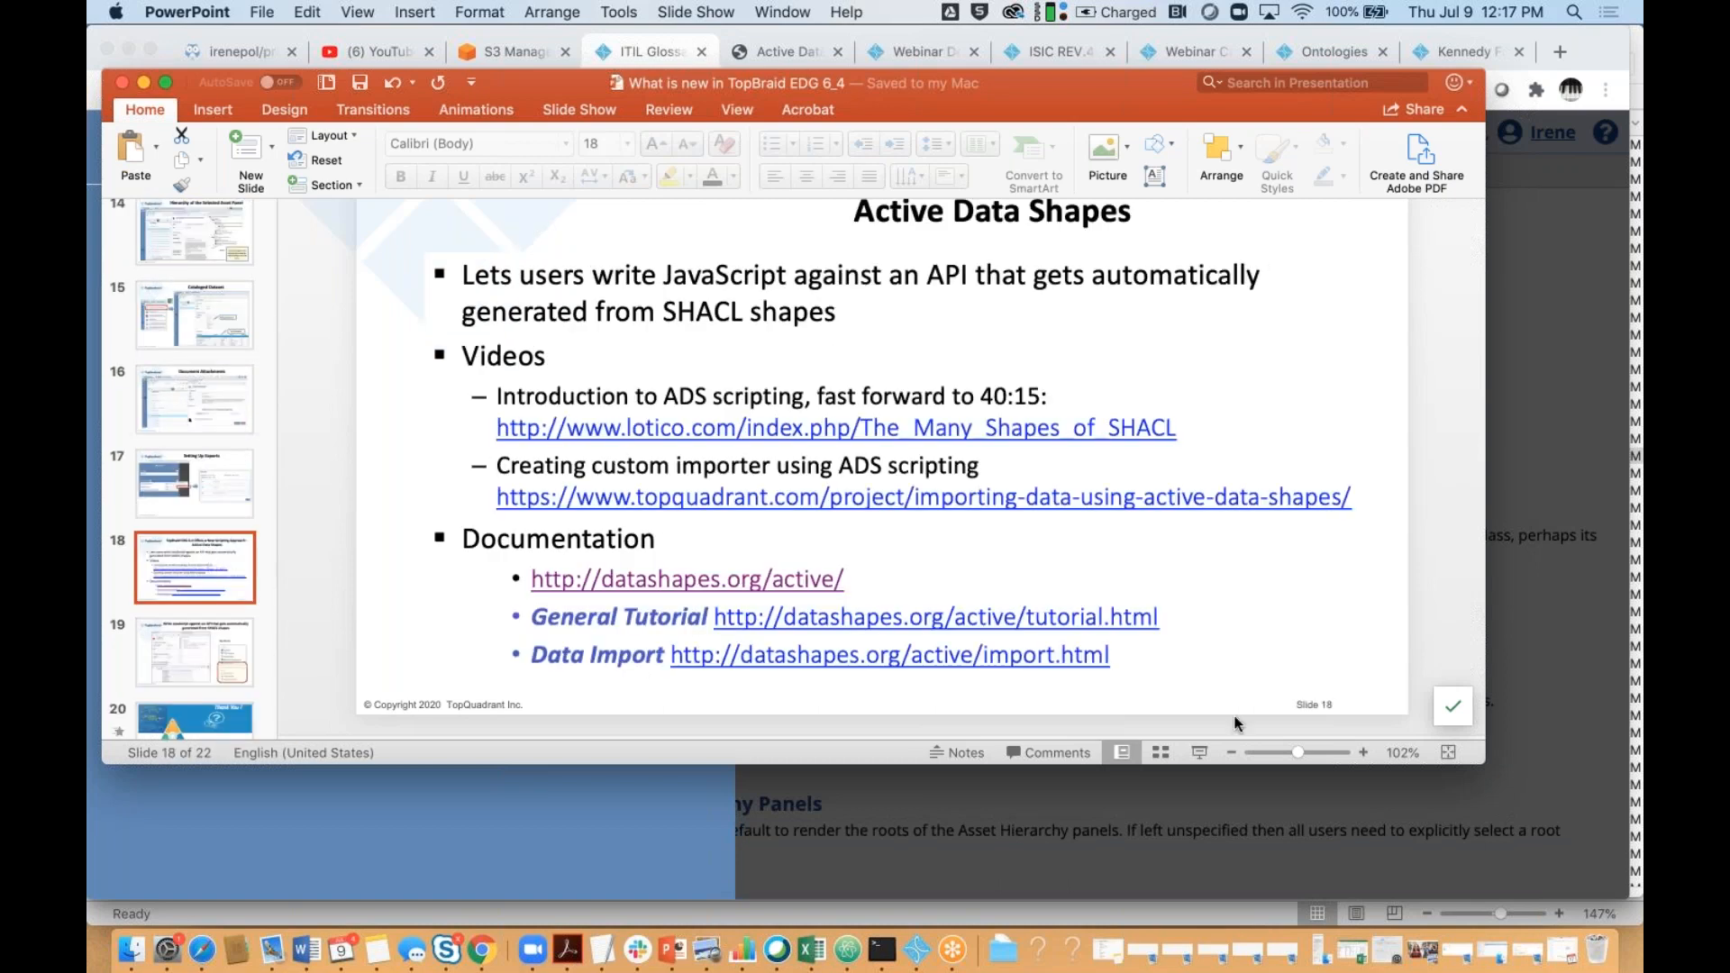
{"action": "left_click", "coordinate": [1202, 753]}
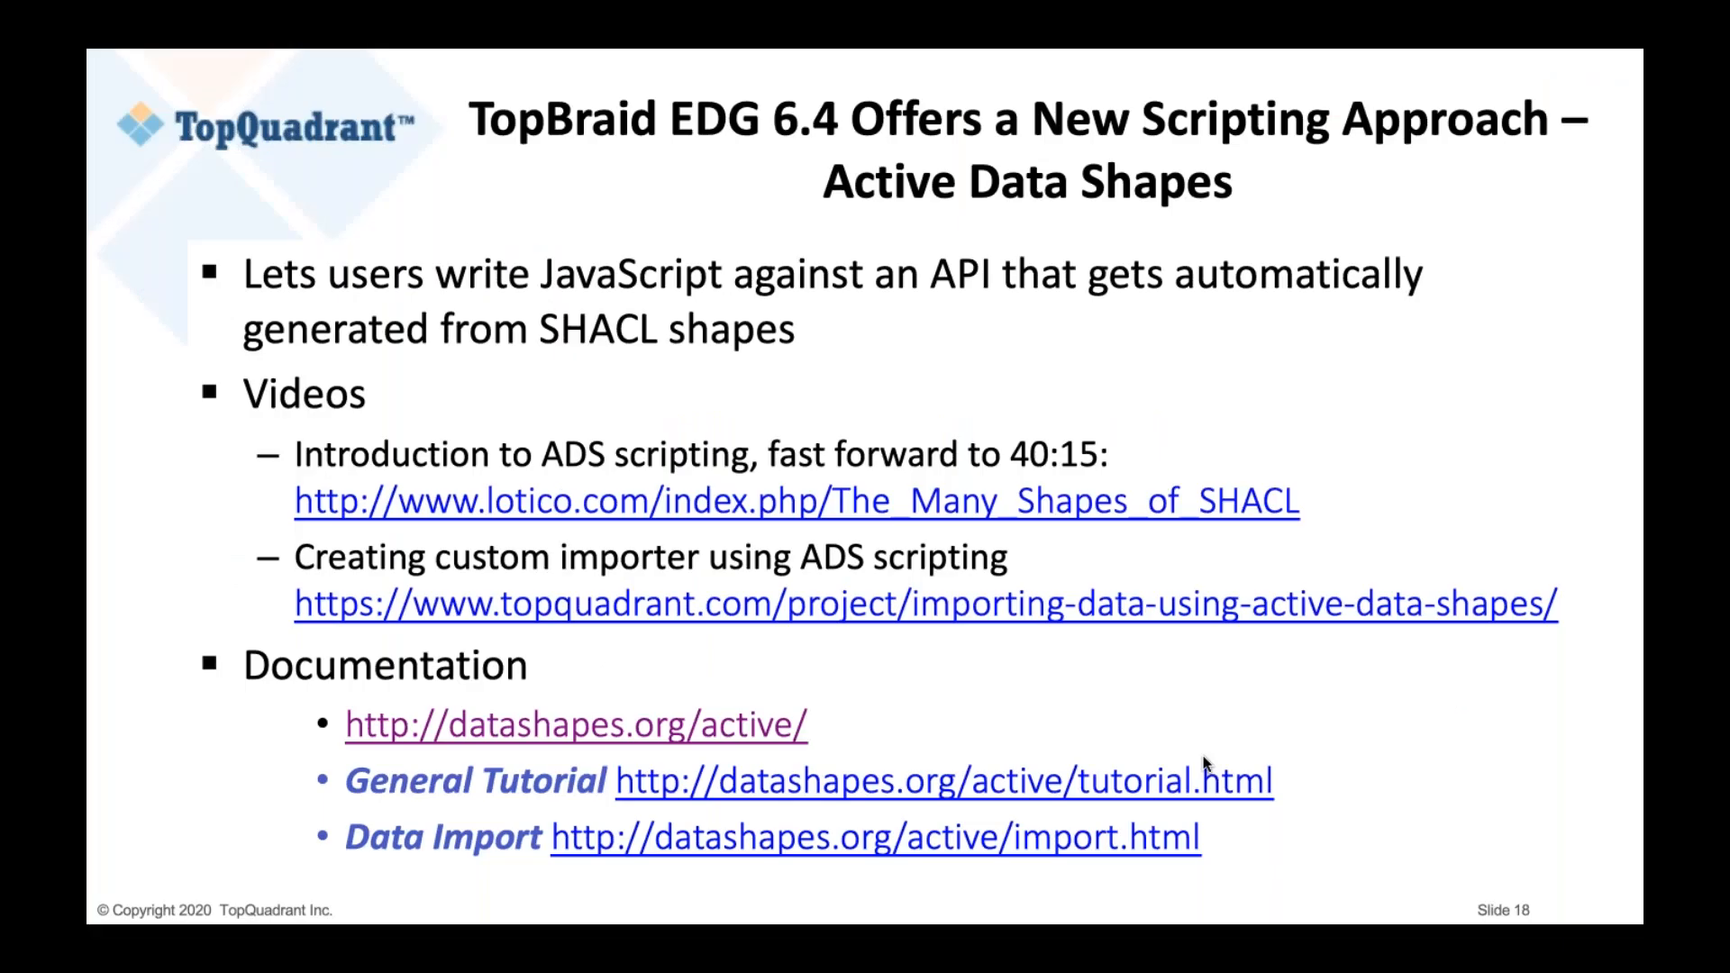
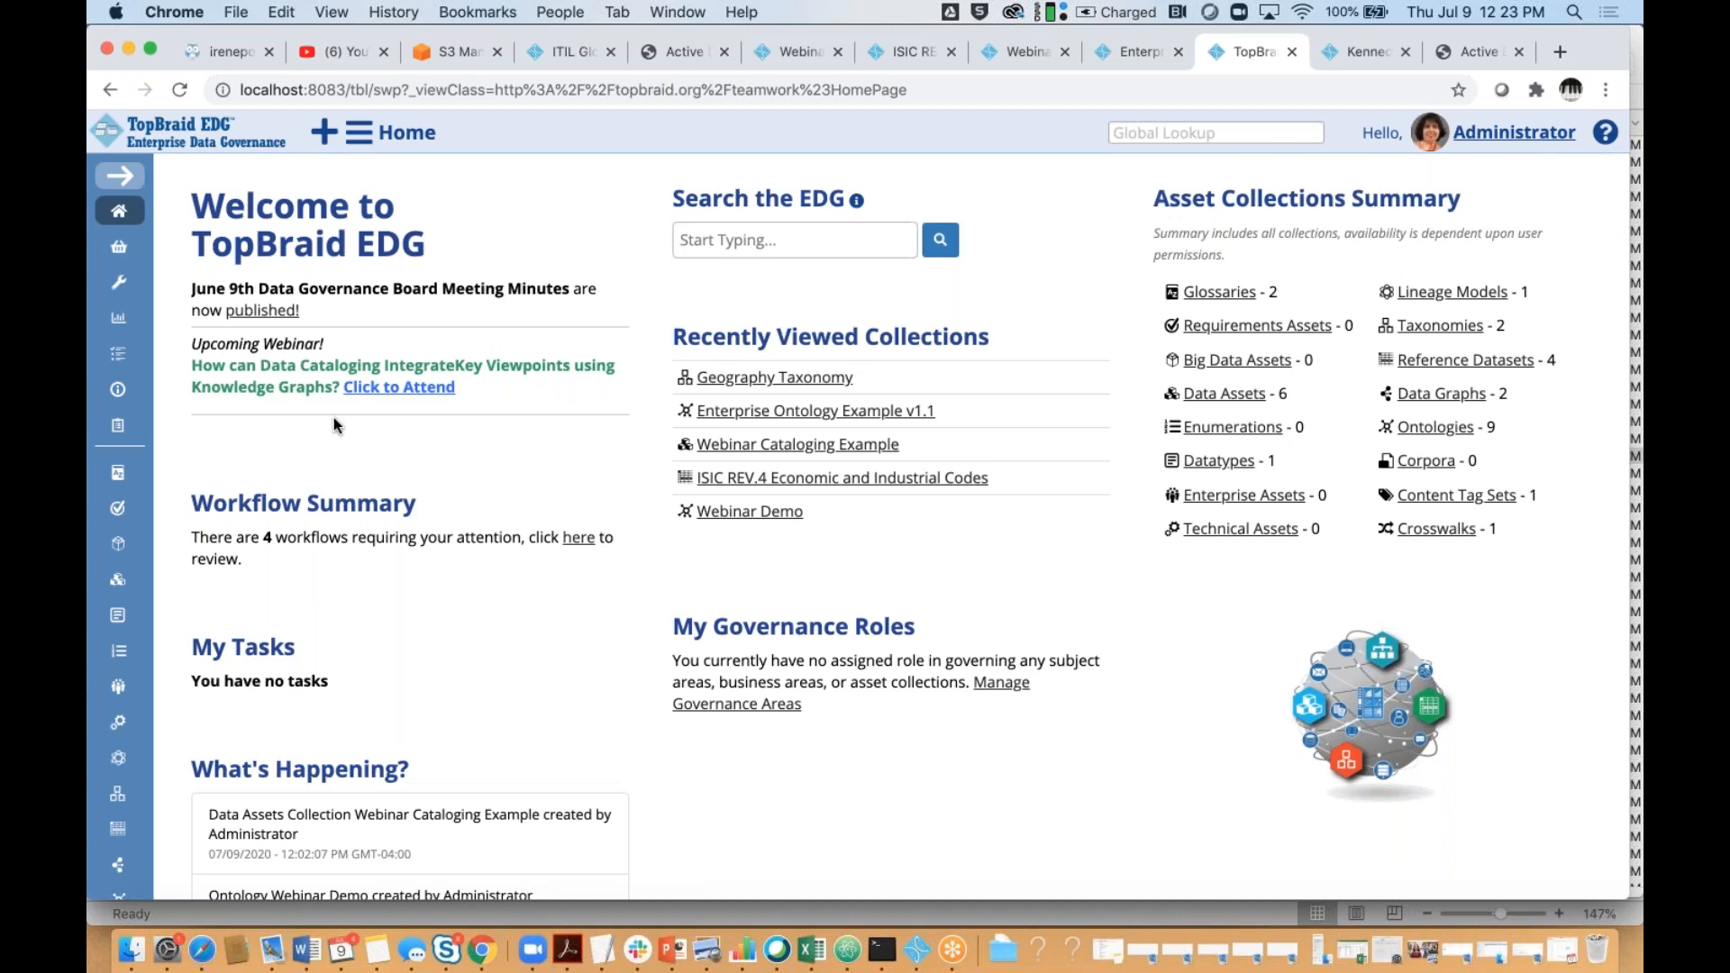
Open the Geography Taxonomy from the recently viewed collections and switch it to the Default layout
{"action": "scroll", "coordinate": [604, 299], "scroll_direction": "down", "scroll_amount": 3}
{"action": "scroll", "coordinate": [604, 299], "scroll_direction": "up", "scroll_amount": 3}
{"action": "left_click", "coordinate": [771, 378]}
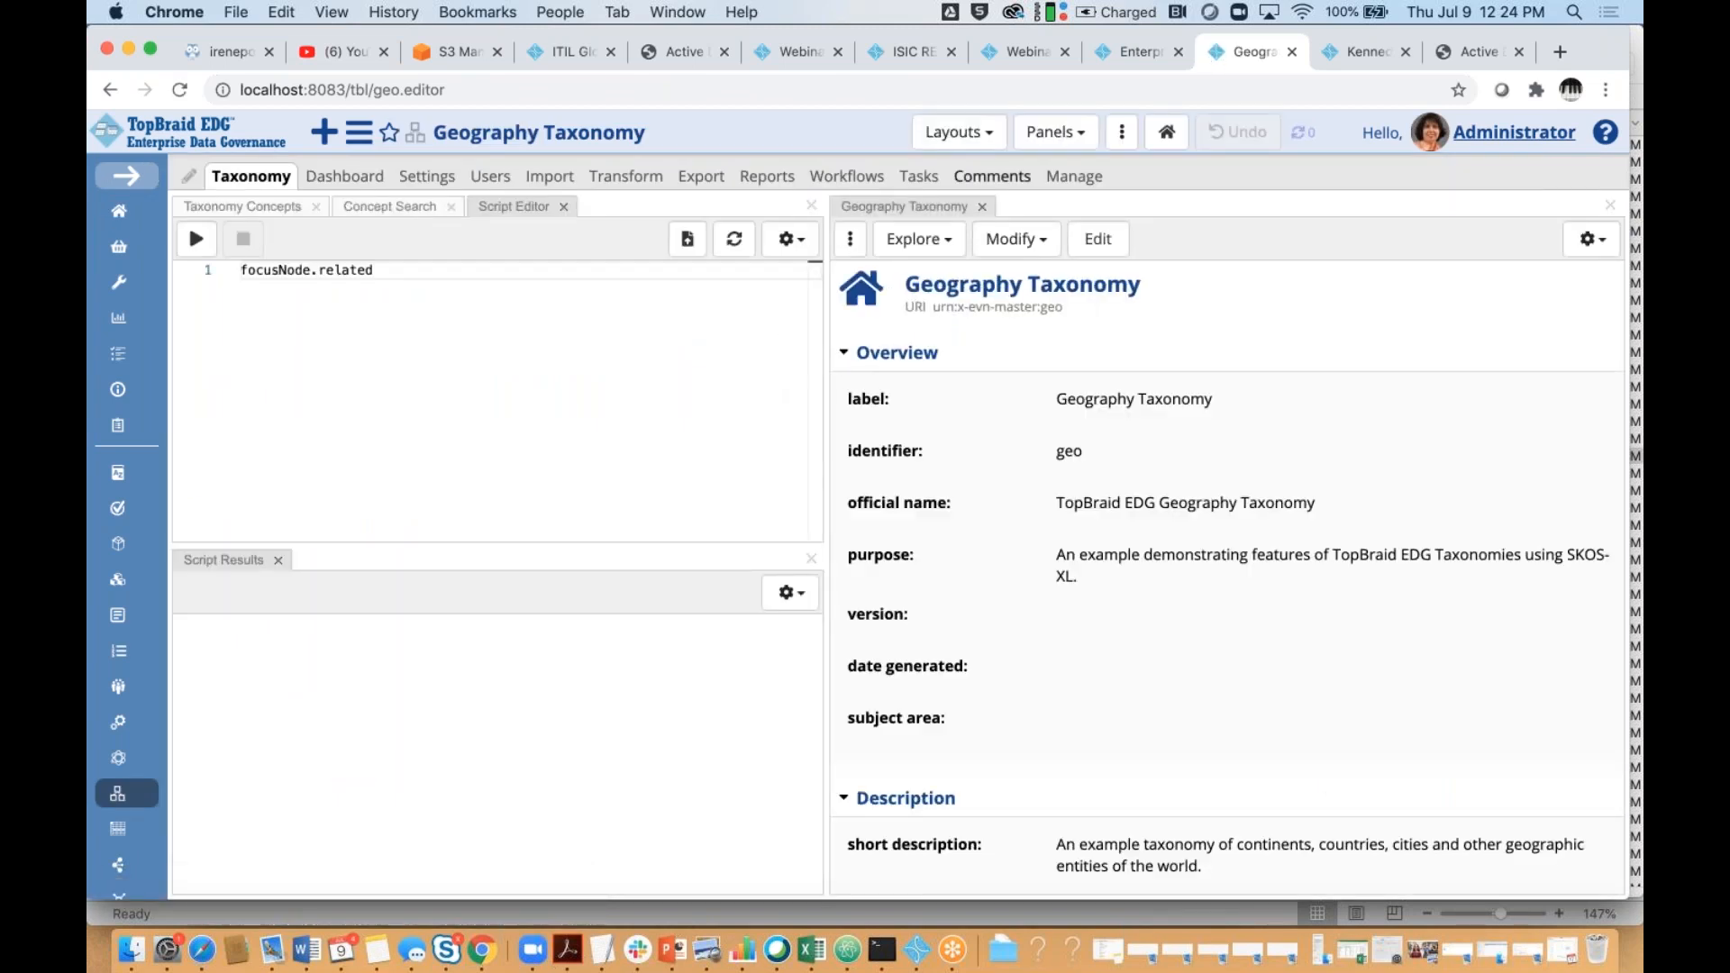
{"action": "left_click", "coordinate": [991, 144]}
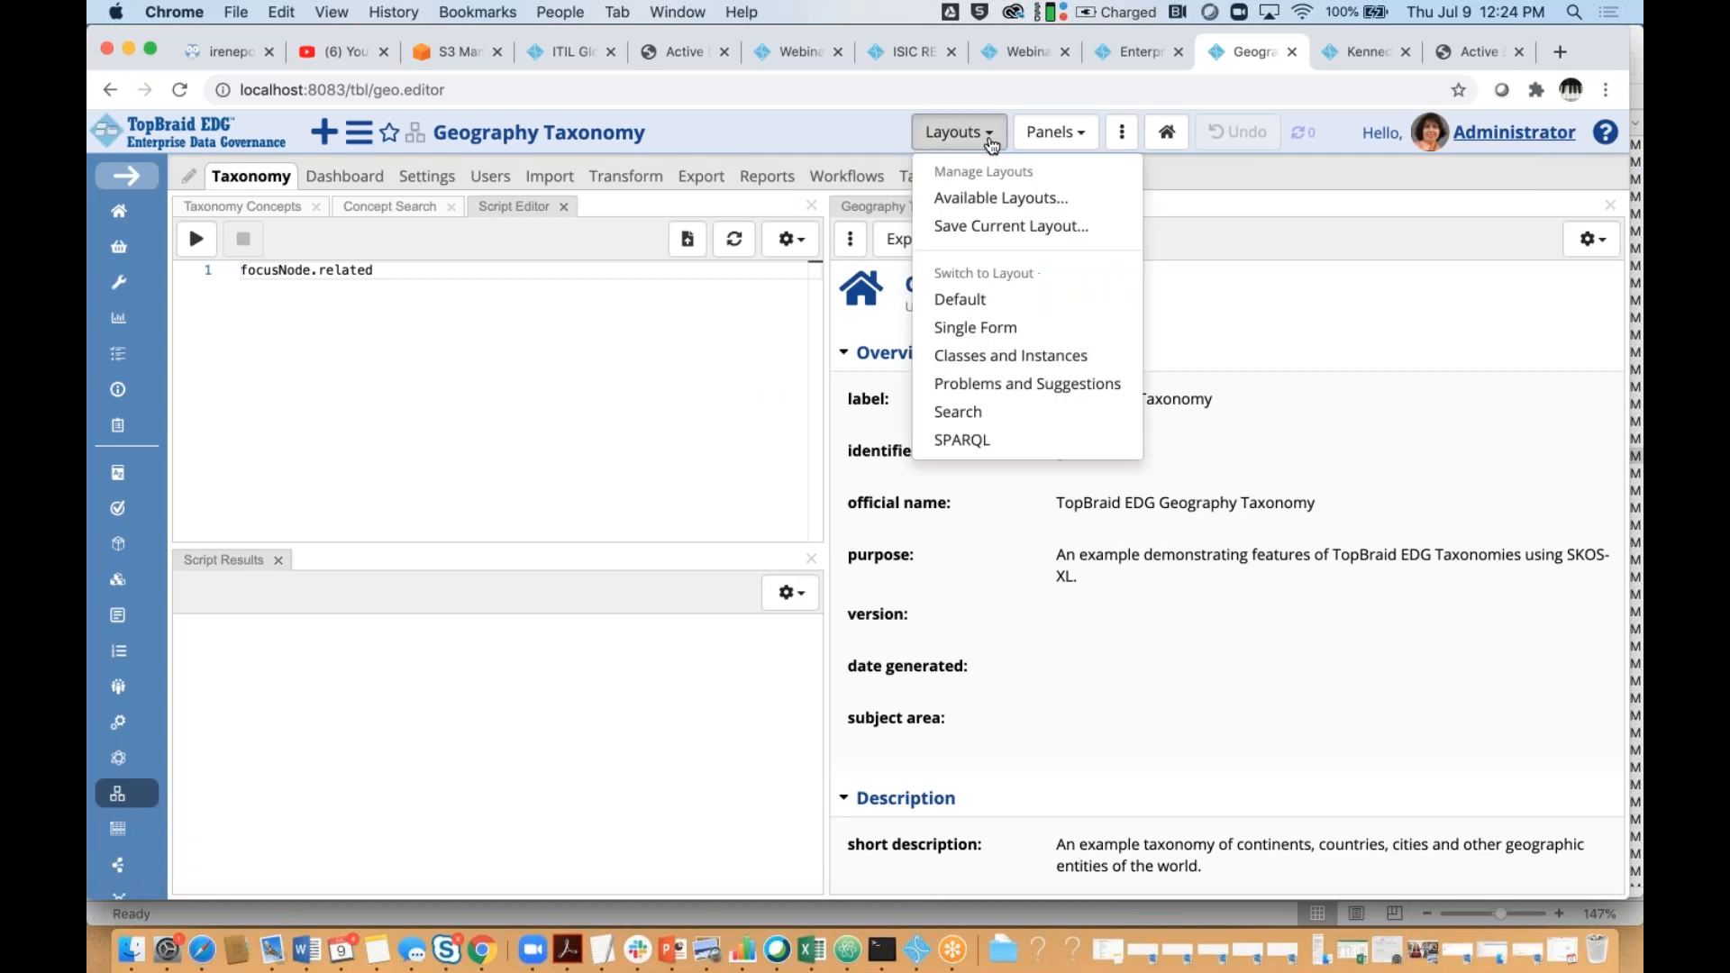
{"action": "left_click", "coordinate": [982, 309]}
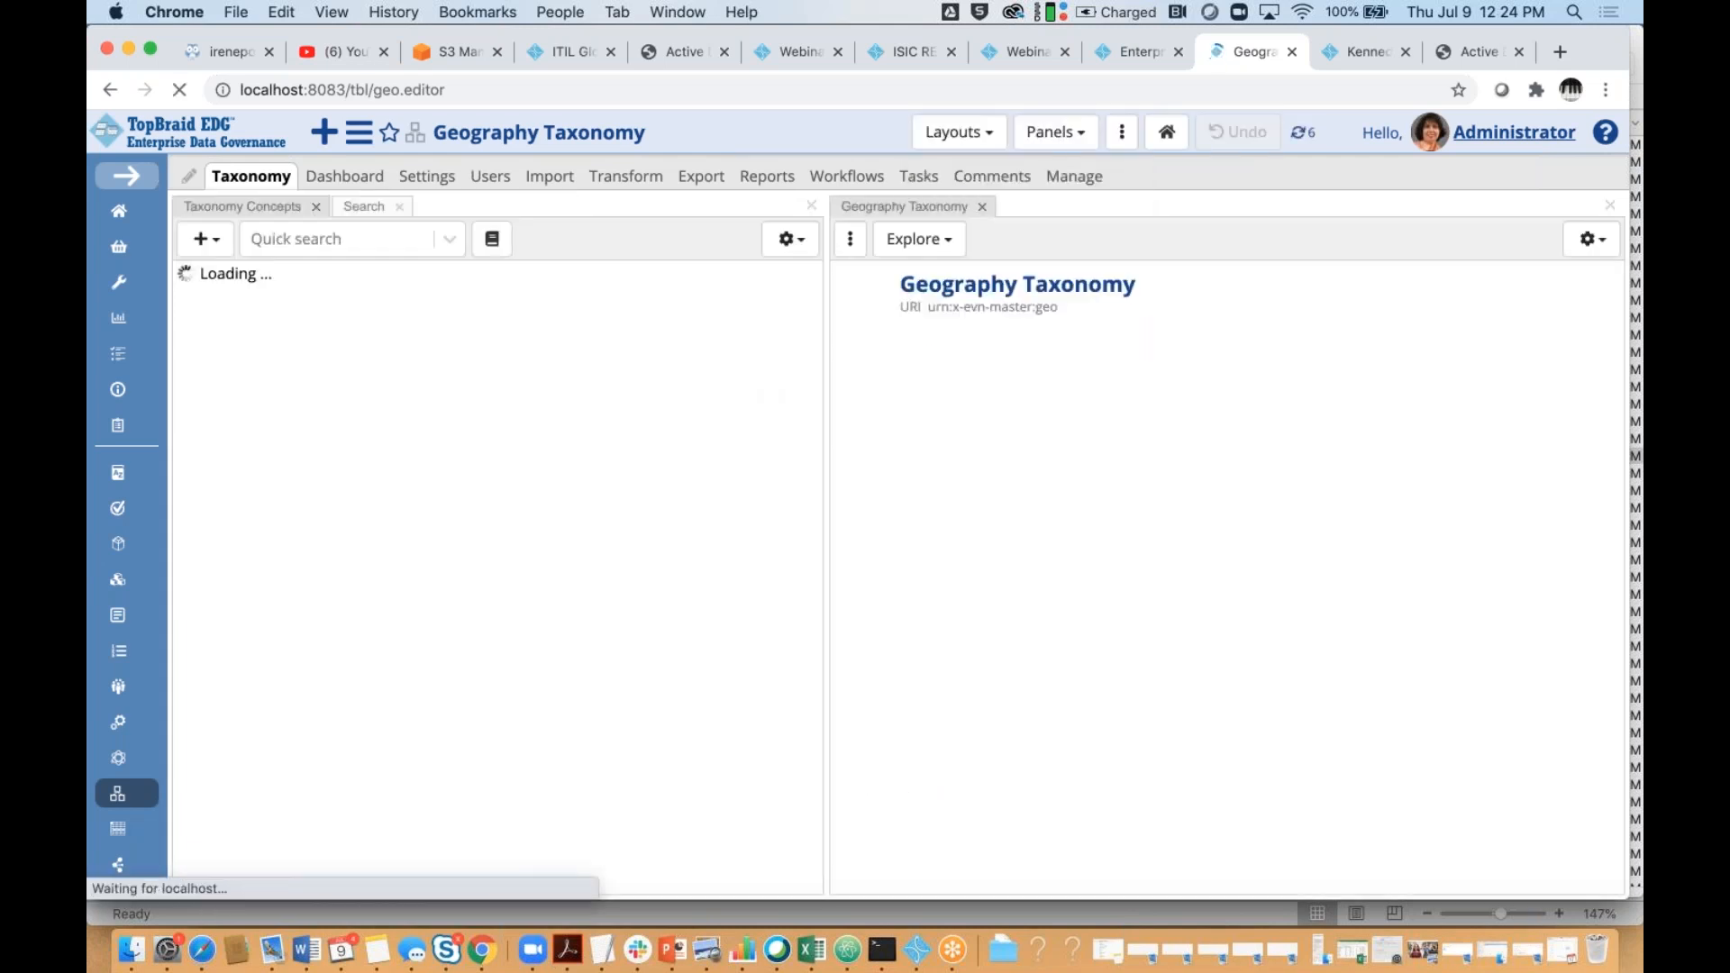
Add a Map Explorer panel, arrange it beside the Geography Taxonomy form, and narrow the Taxonomy Concepts panel
{"action": "left_click", "coordinate": [1093, 137]}
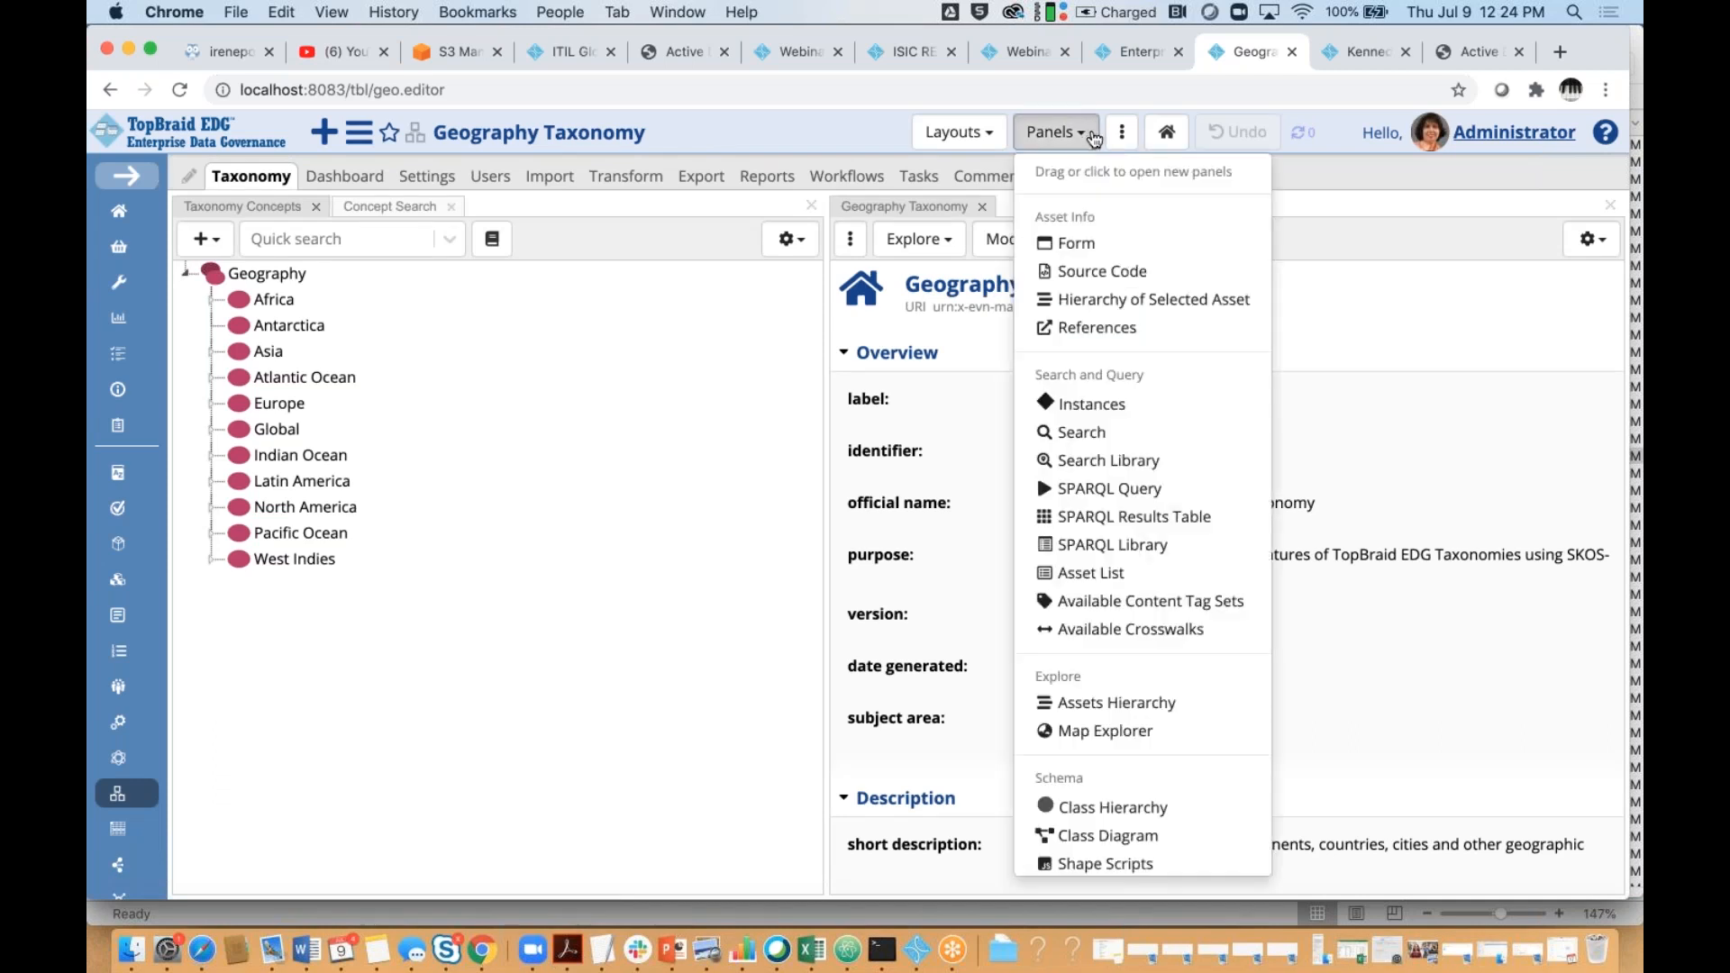
{"action": "left_click_drag", "start_coordinate": [1107, 734], "coordinate": [1463, 189]}
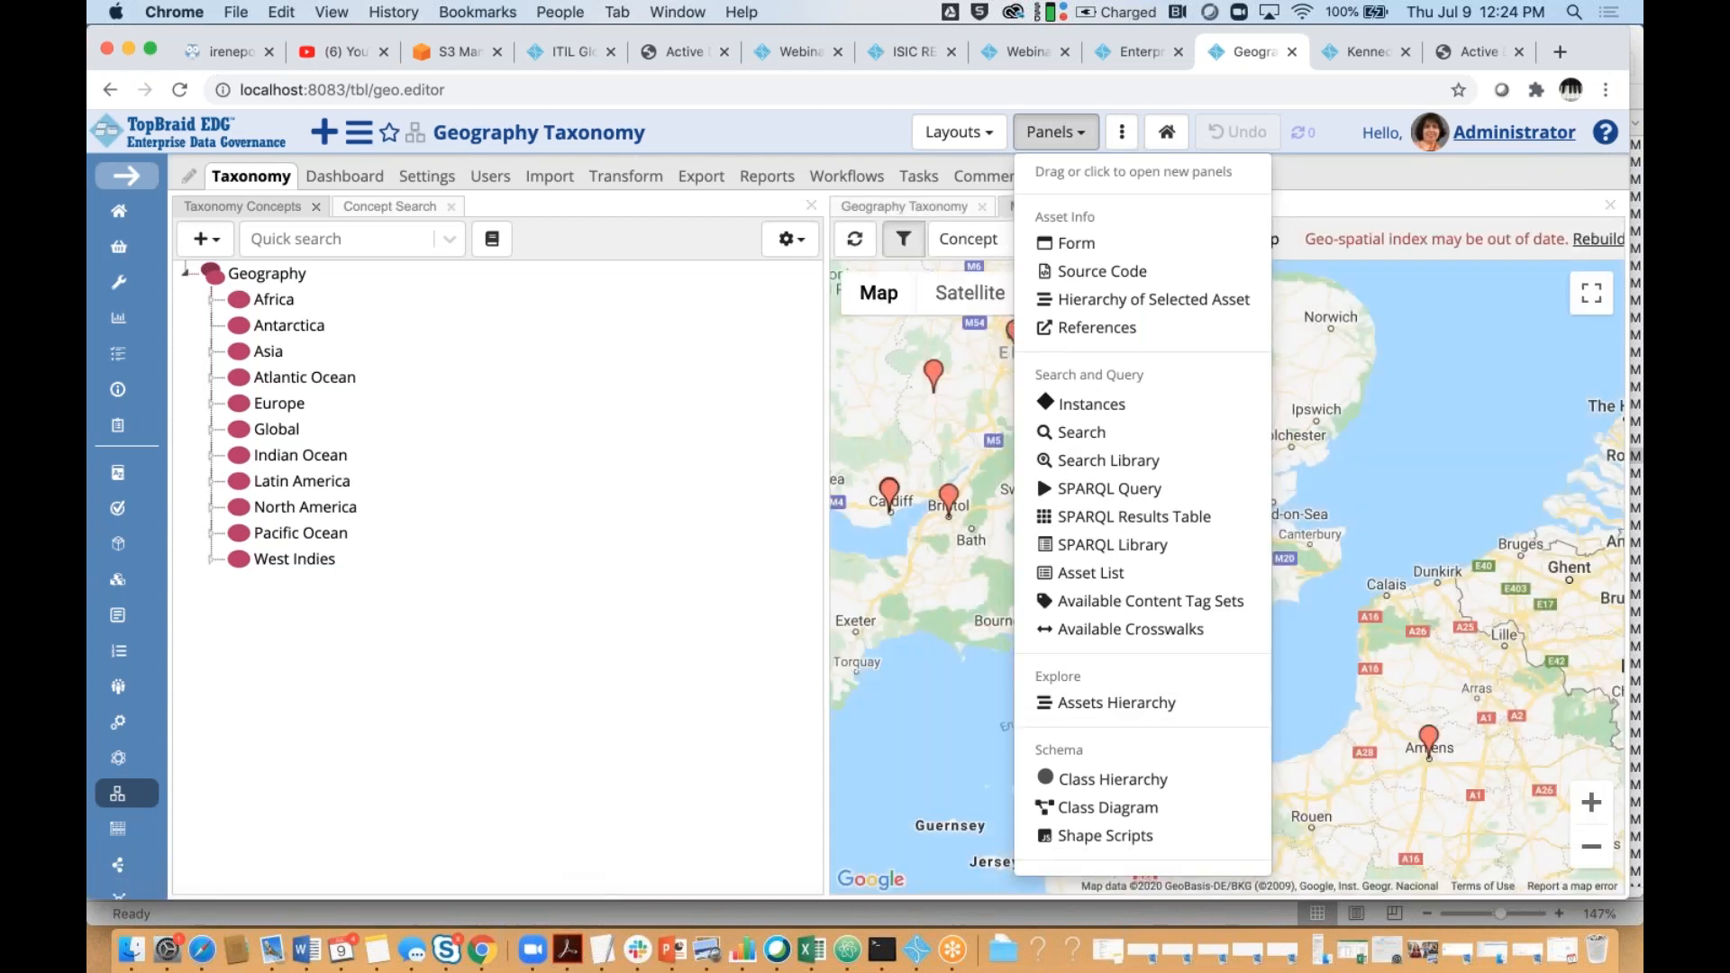
{"action": "left_click_drag", "start_coordinate": [926, 211], "coordinate": [860, 469]}
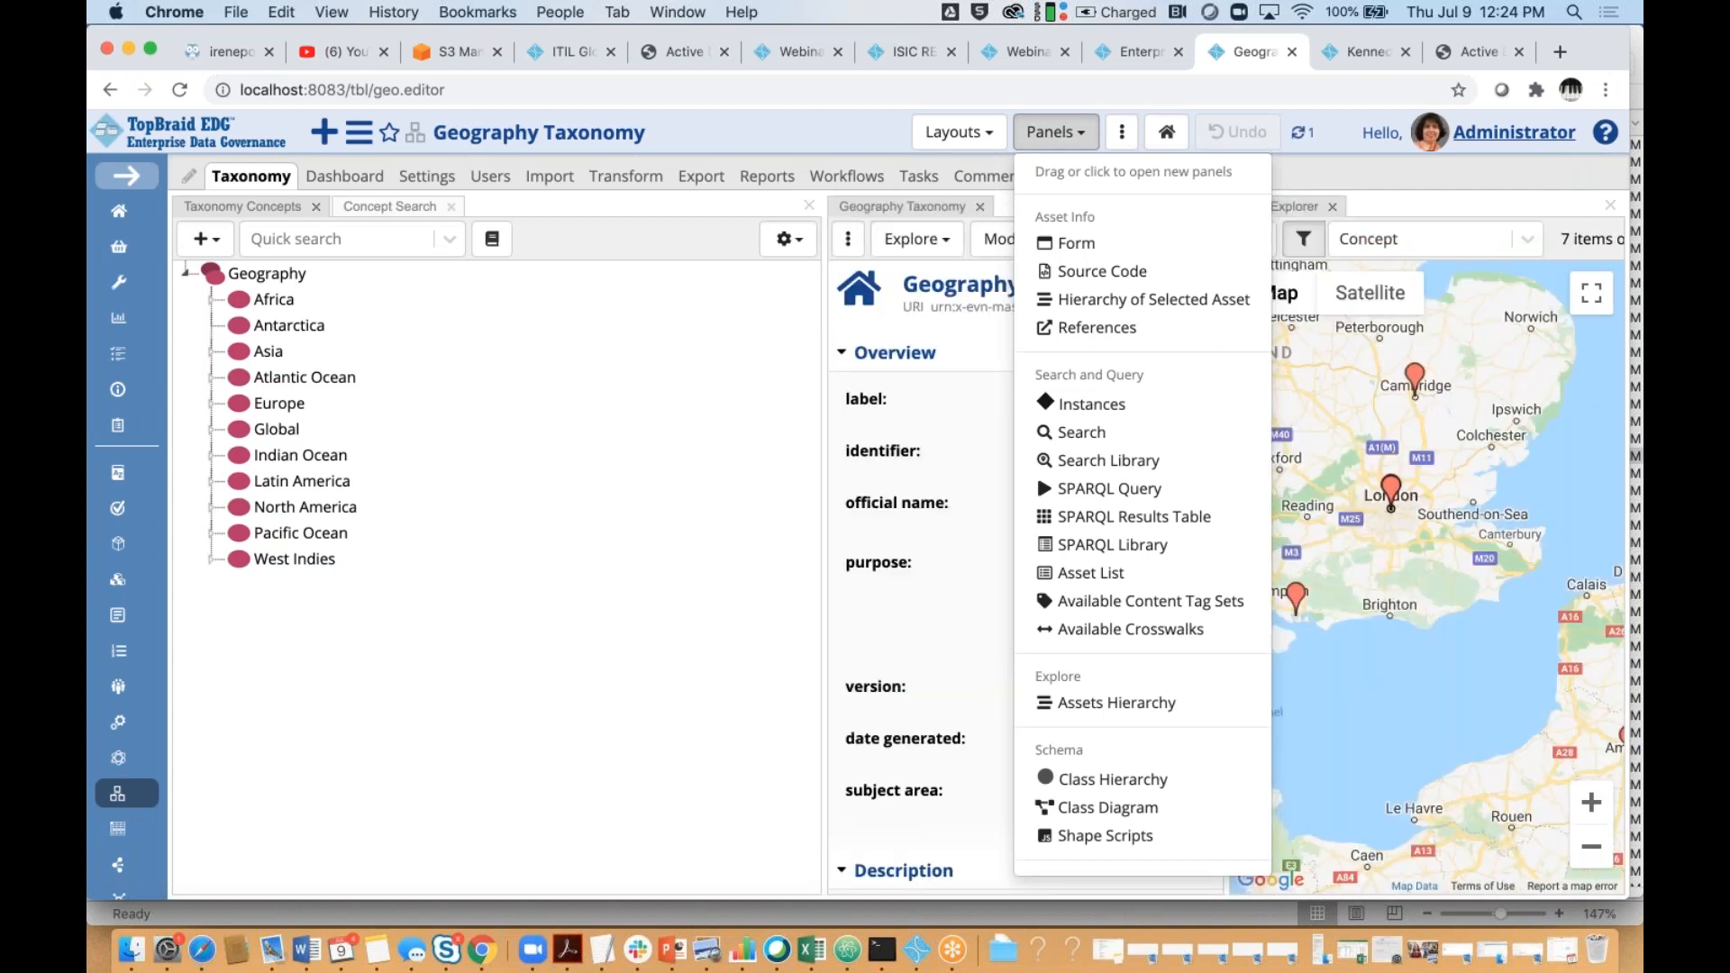
{"action": "left_click_drag", "start_coordinate": [811, 464], "coordinate": [682, 467]}
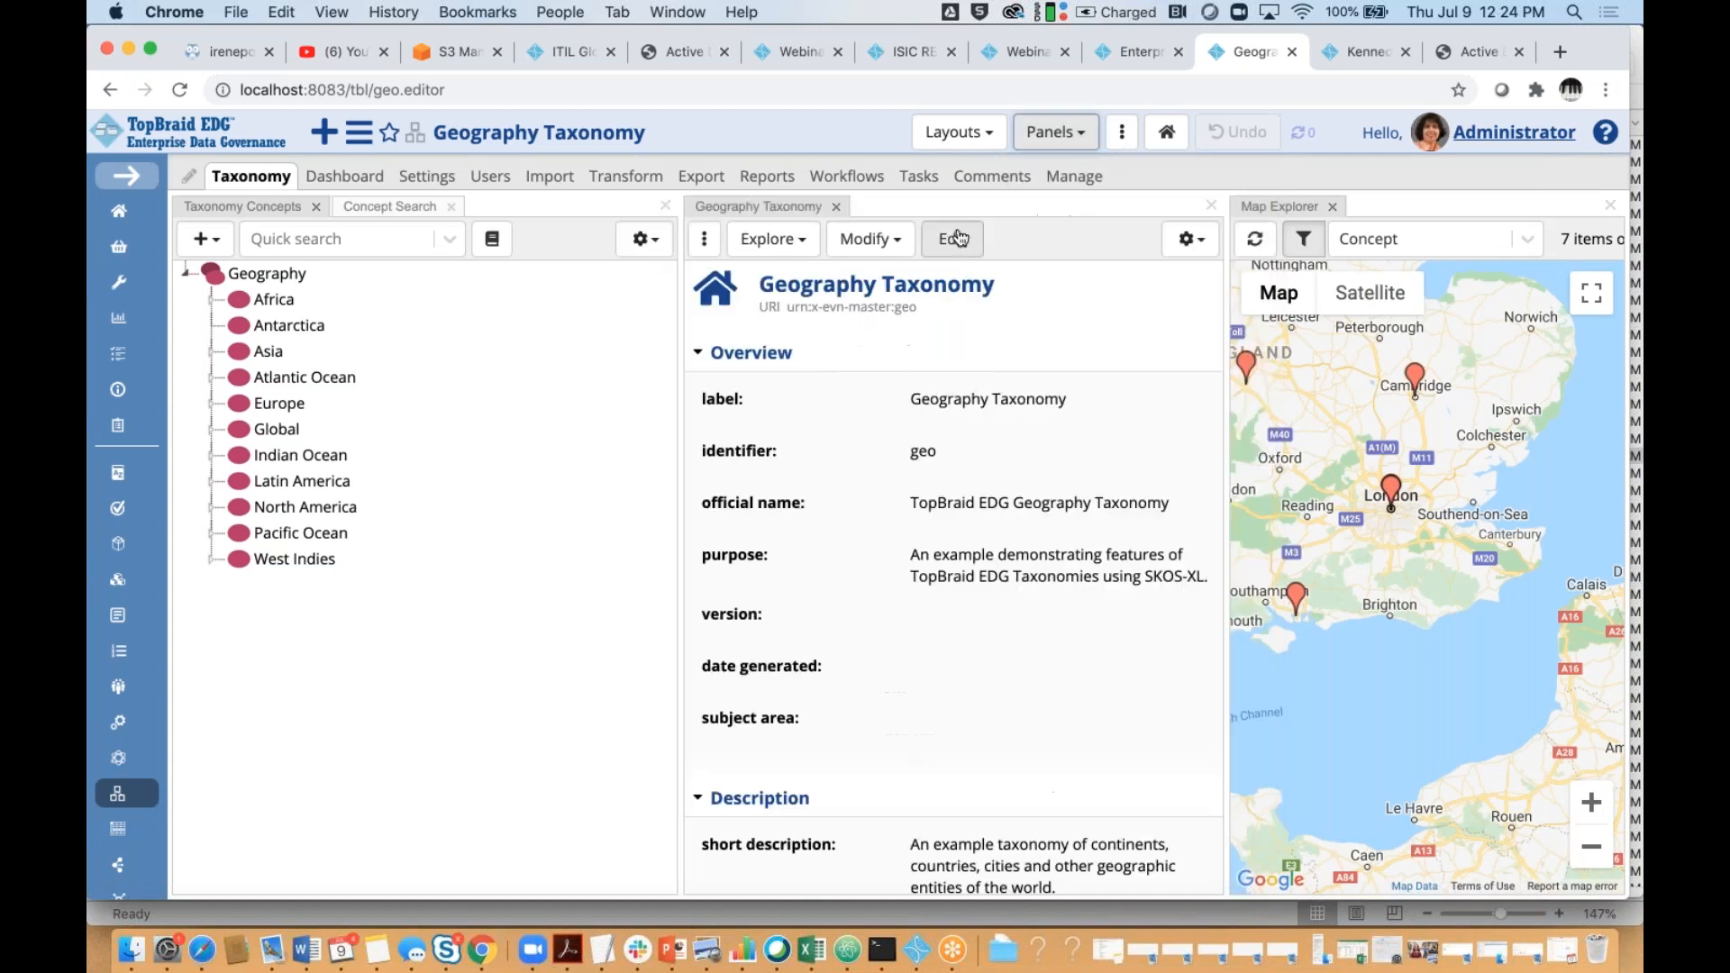
View the options for saving the current panel layout, then close the dialog without saving
{"action": "left_click", "coordinate": [991, 133]}
{"action": "left_click", "coordinate": [1009, 226]}
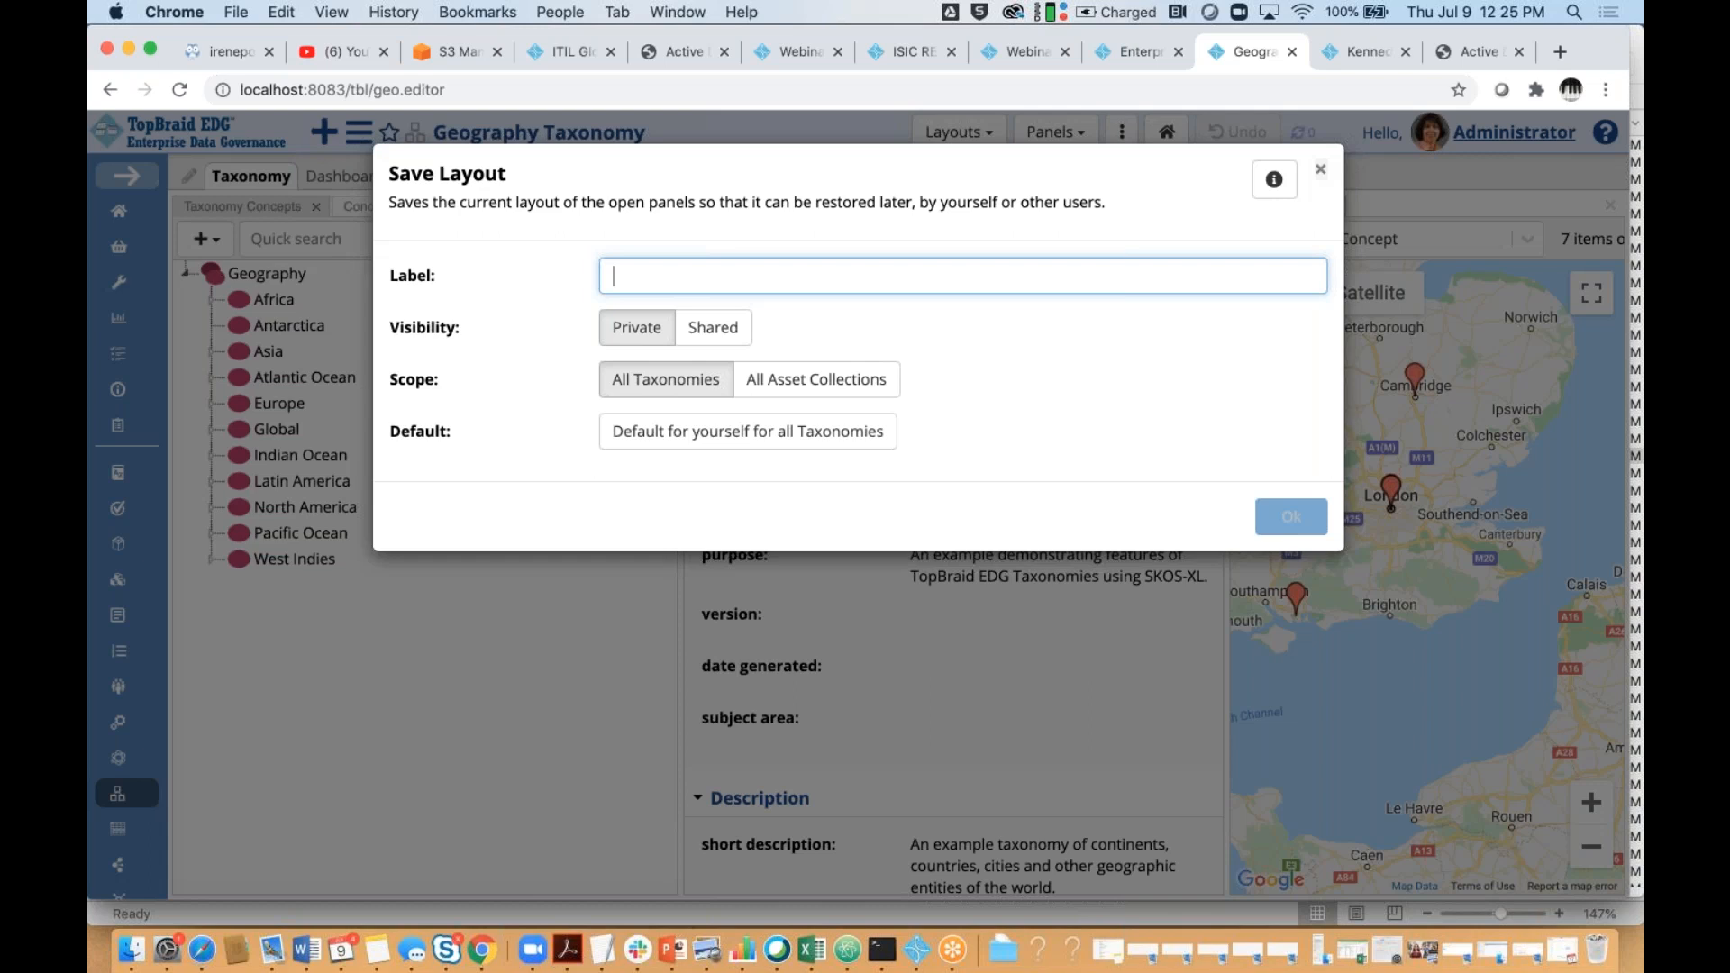
{"action": "key", "text": "Escape"}
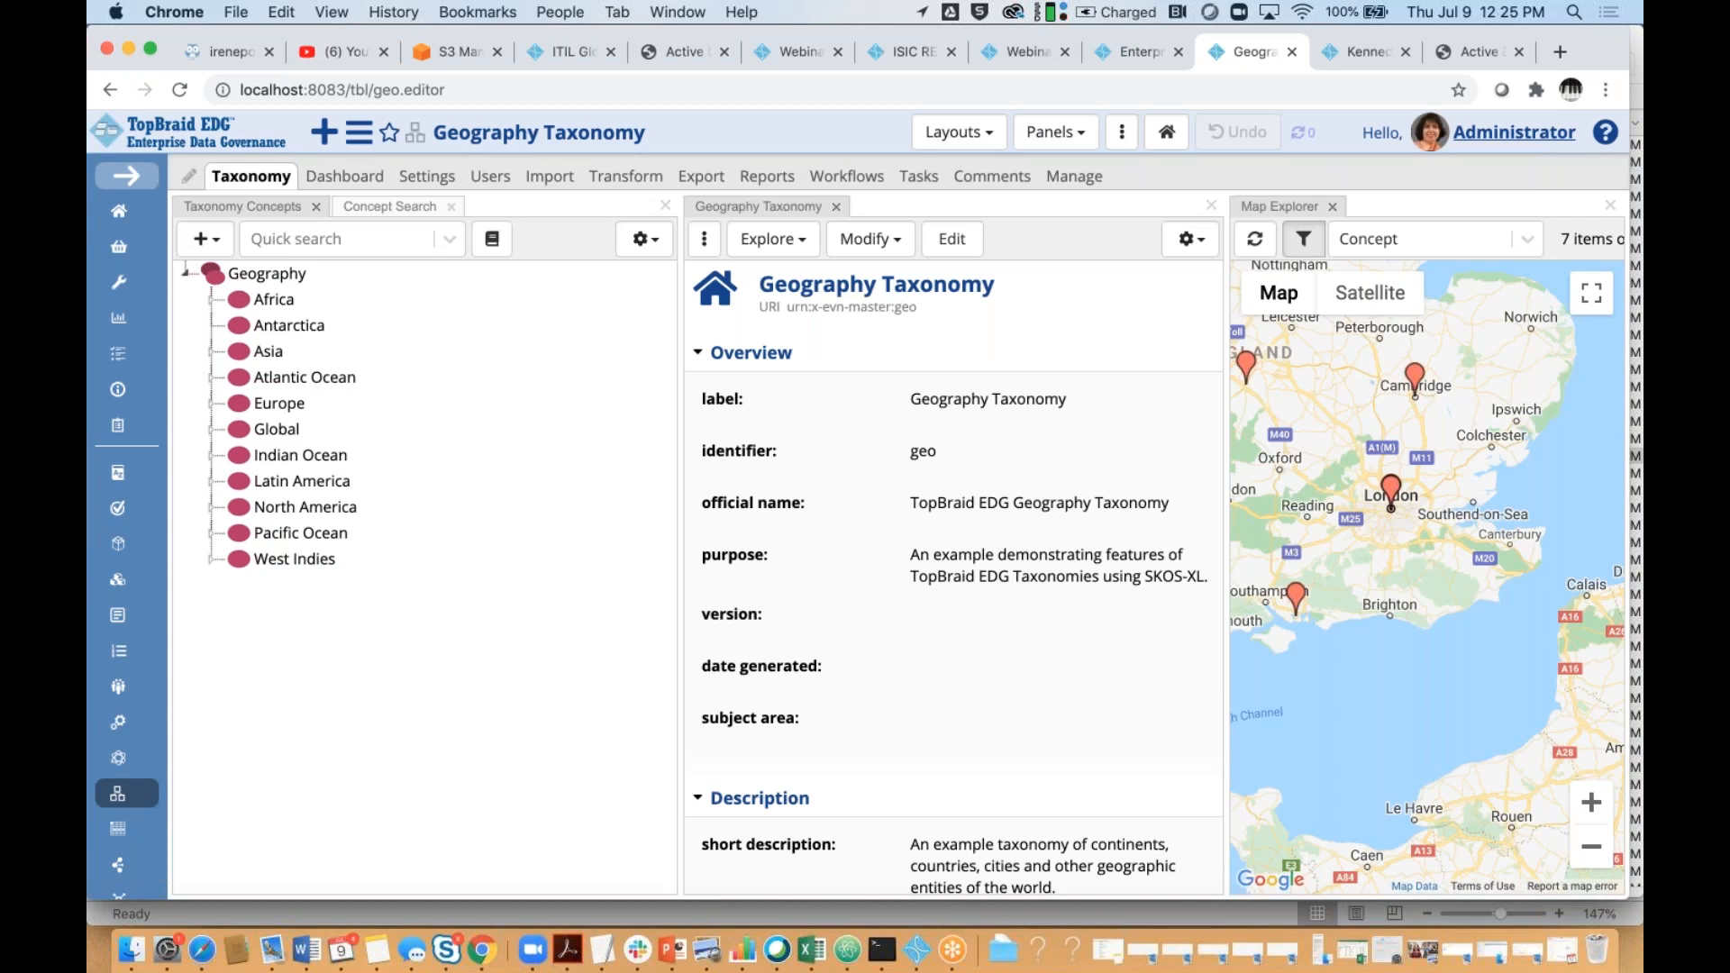
Open the Changes to EU Concepts workflow from My Workflows and collapse the navigation sidebar
{"action": "left_click", "coordinate": [134, 180]}
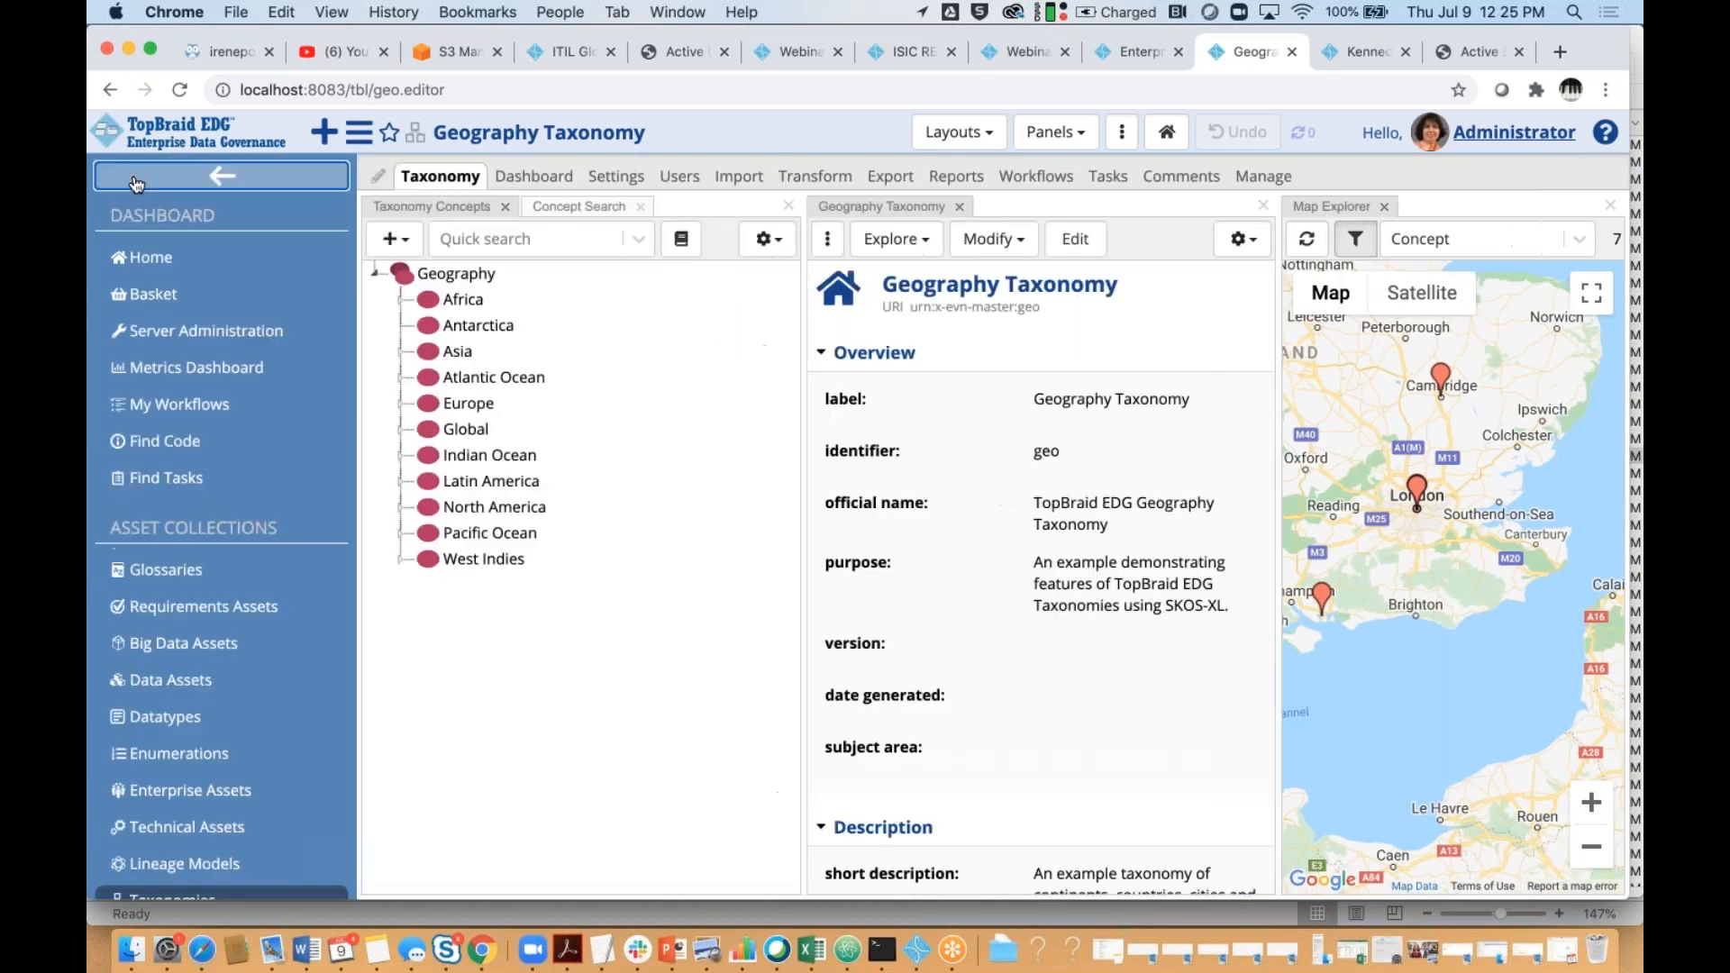
{"action": "left_click", "coordinate": [229, 421]}
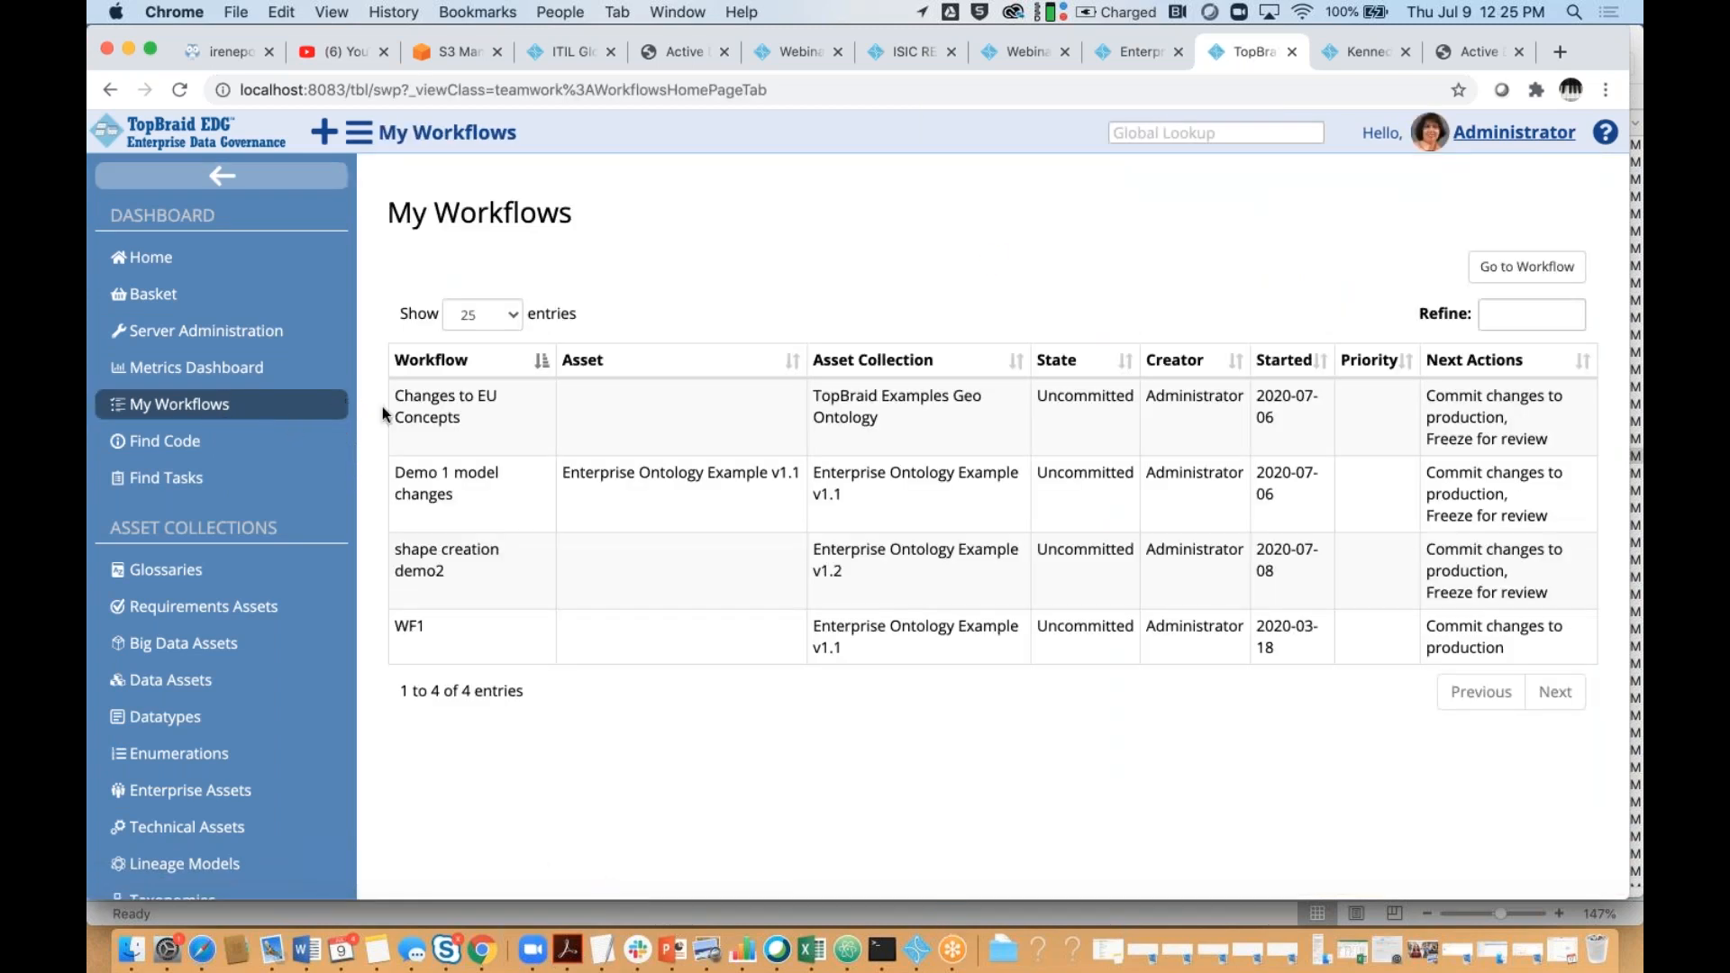
{"action": "left_click", "coordinate": [431, 410]}
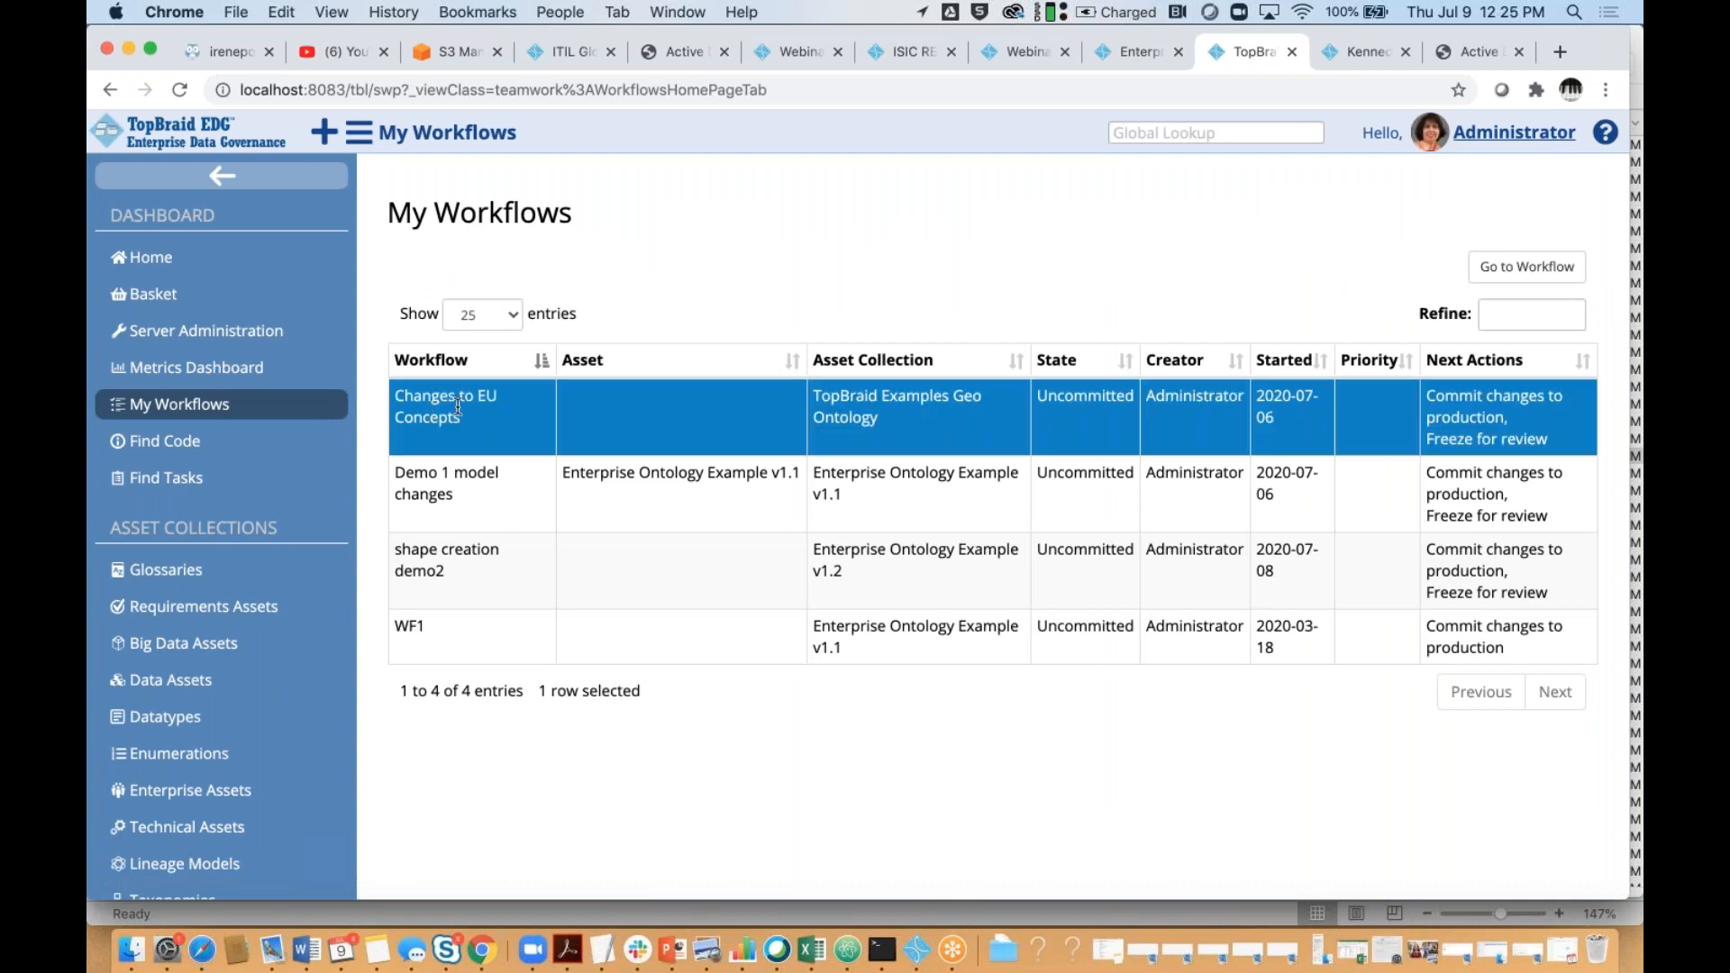
{"action": "left_click", "coordinate": [1496, 266]}
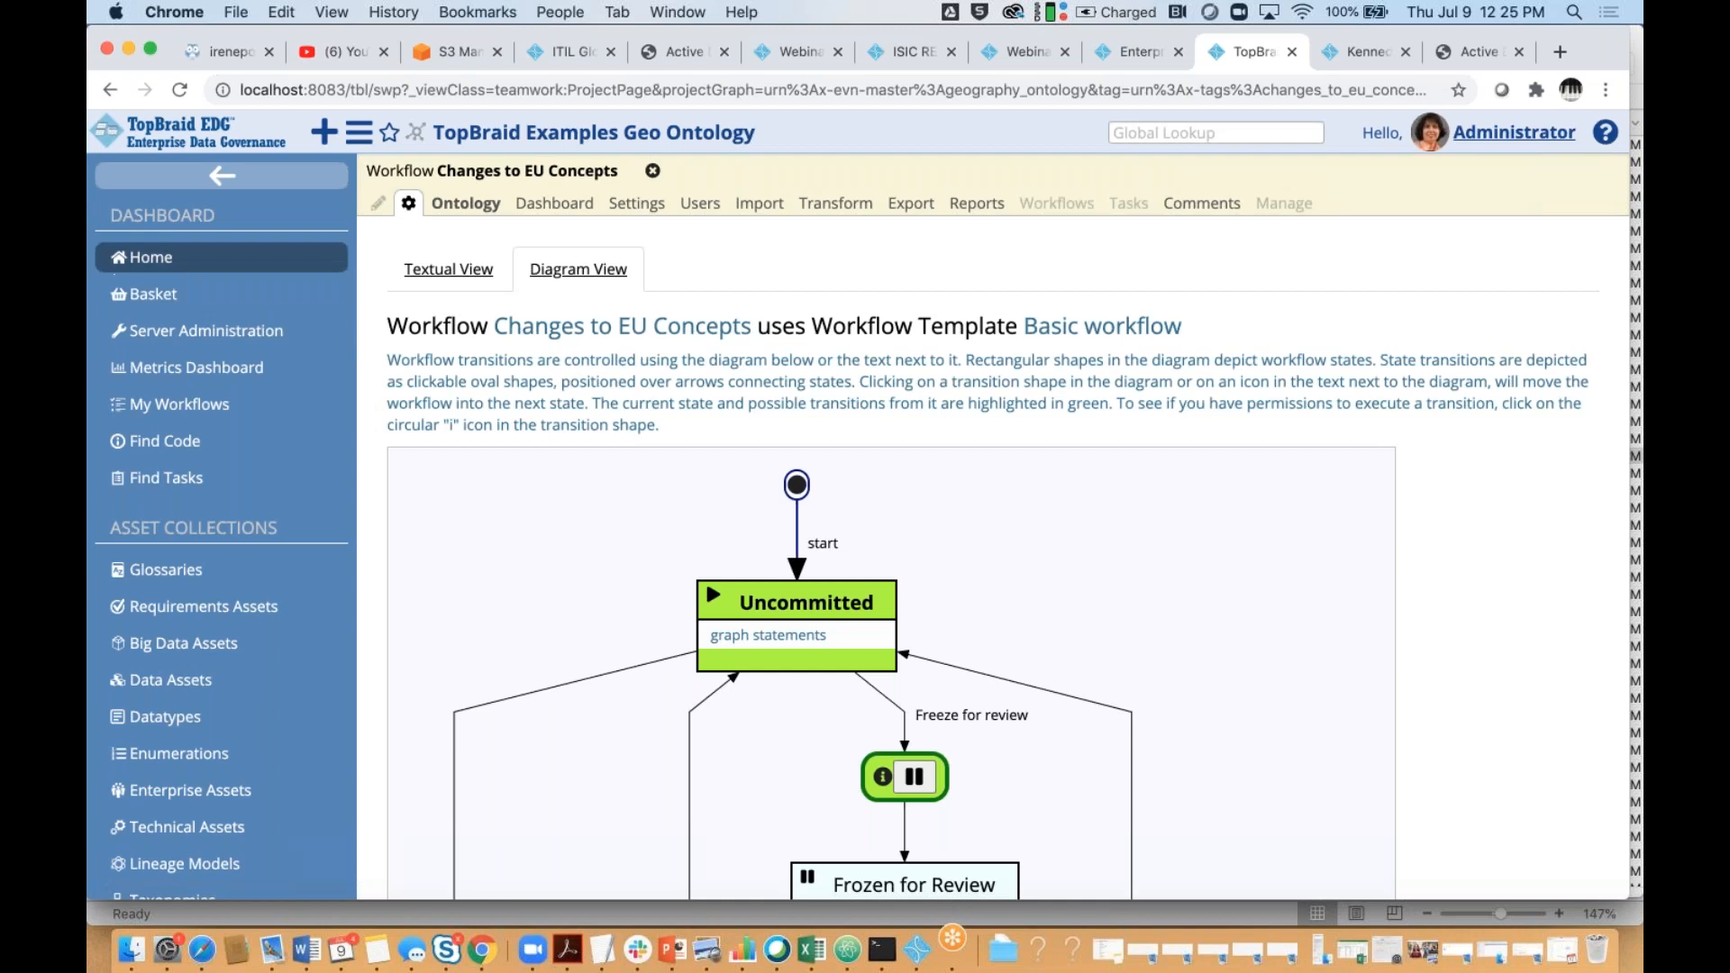
{"action": "left_click", "coordinate": [222, 175]}
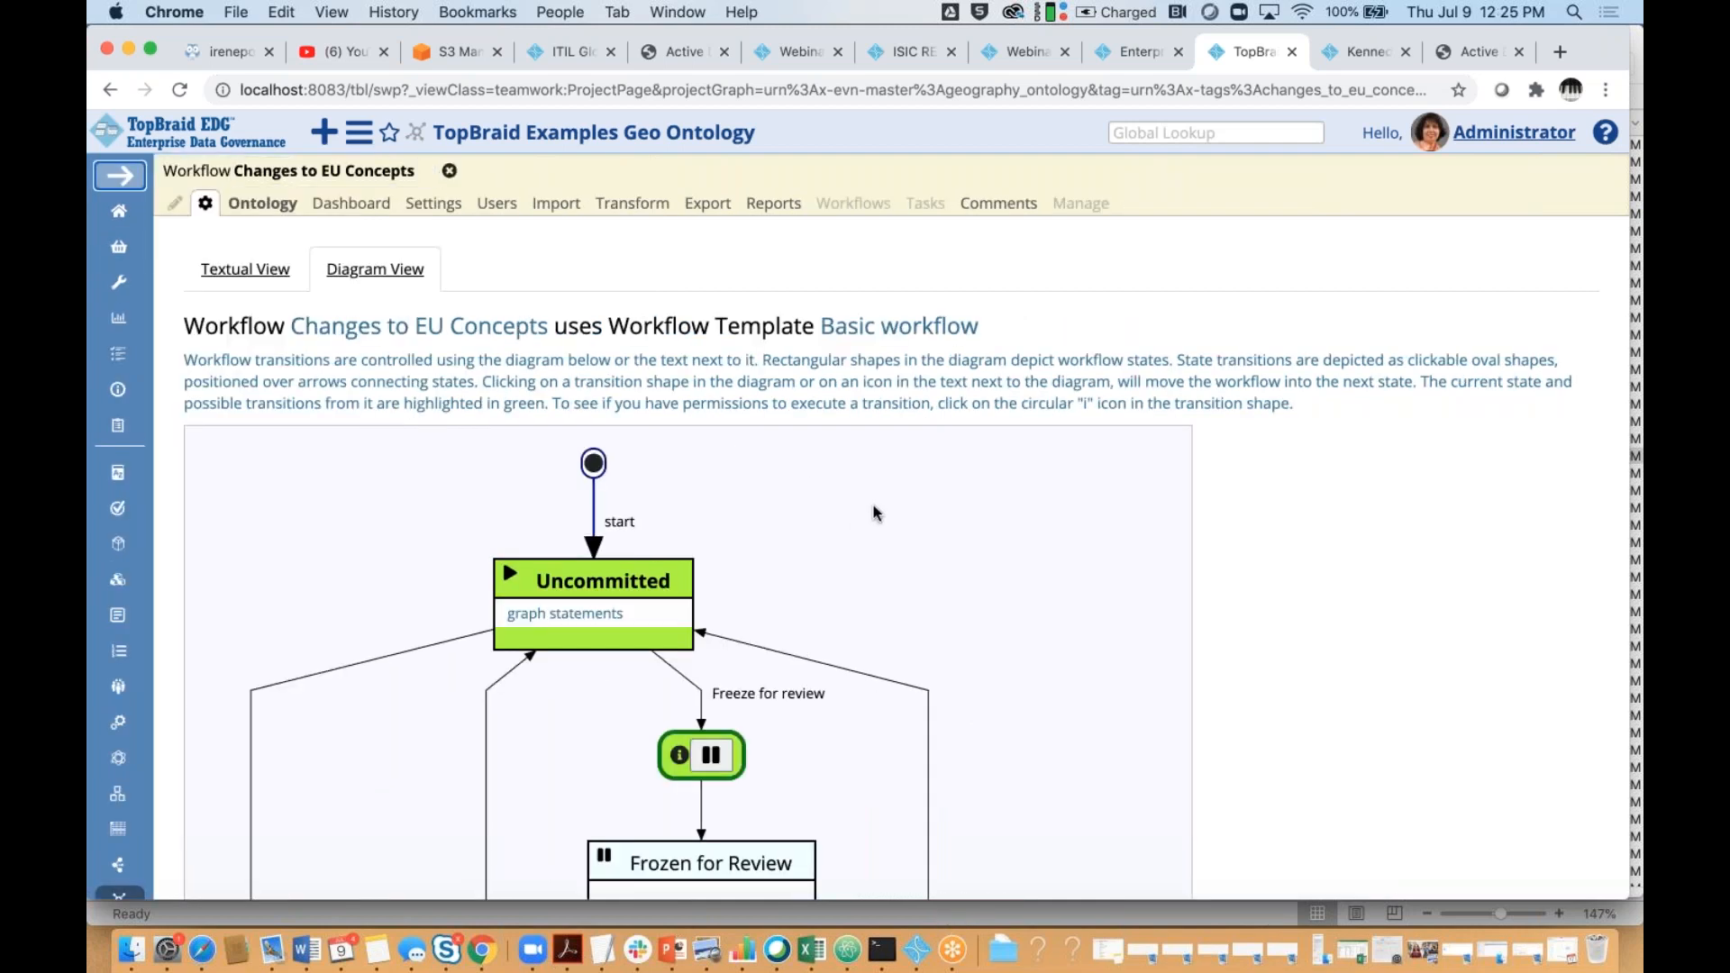
Examine the Changes to EU Concepts workflow in its diagram and textual views, ending on the diagram
{"action": "scroll", "coordinate": [874, 519], "scroll_direction": "down", "scroll_amount": 7}
{"action": "scroll", "coordinate": [873, 510], "scroll_direction": "up", "scroll_amount": 7}
{"action": "left_click", "coordinate": [245, 276]}
{"action": "scroll", "coordinate": [882, 510], "scroll_direction": "down", "scroll_amount": 5}
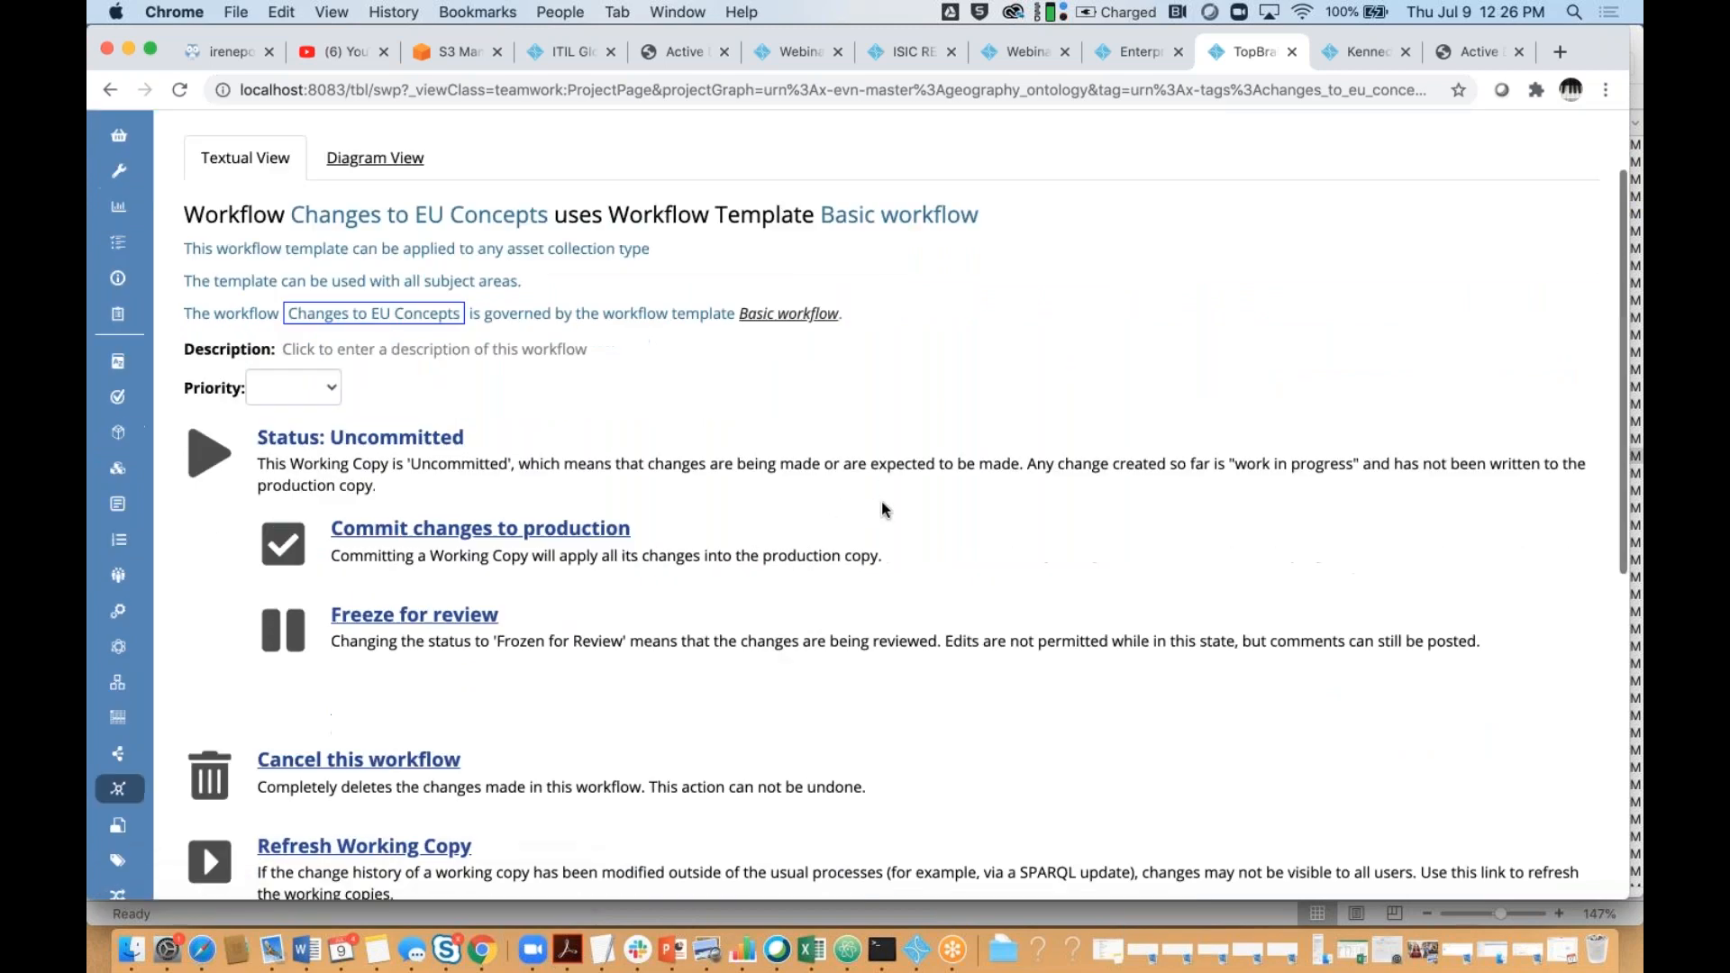
{"action": "scroll", "coordinate": [882, 510], "scroll_direction": "up", "scroll_amount": 5}
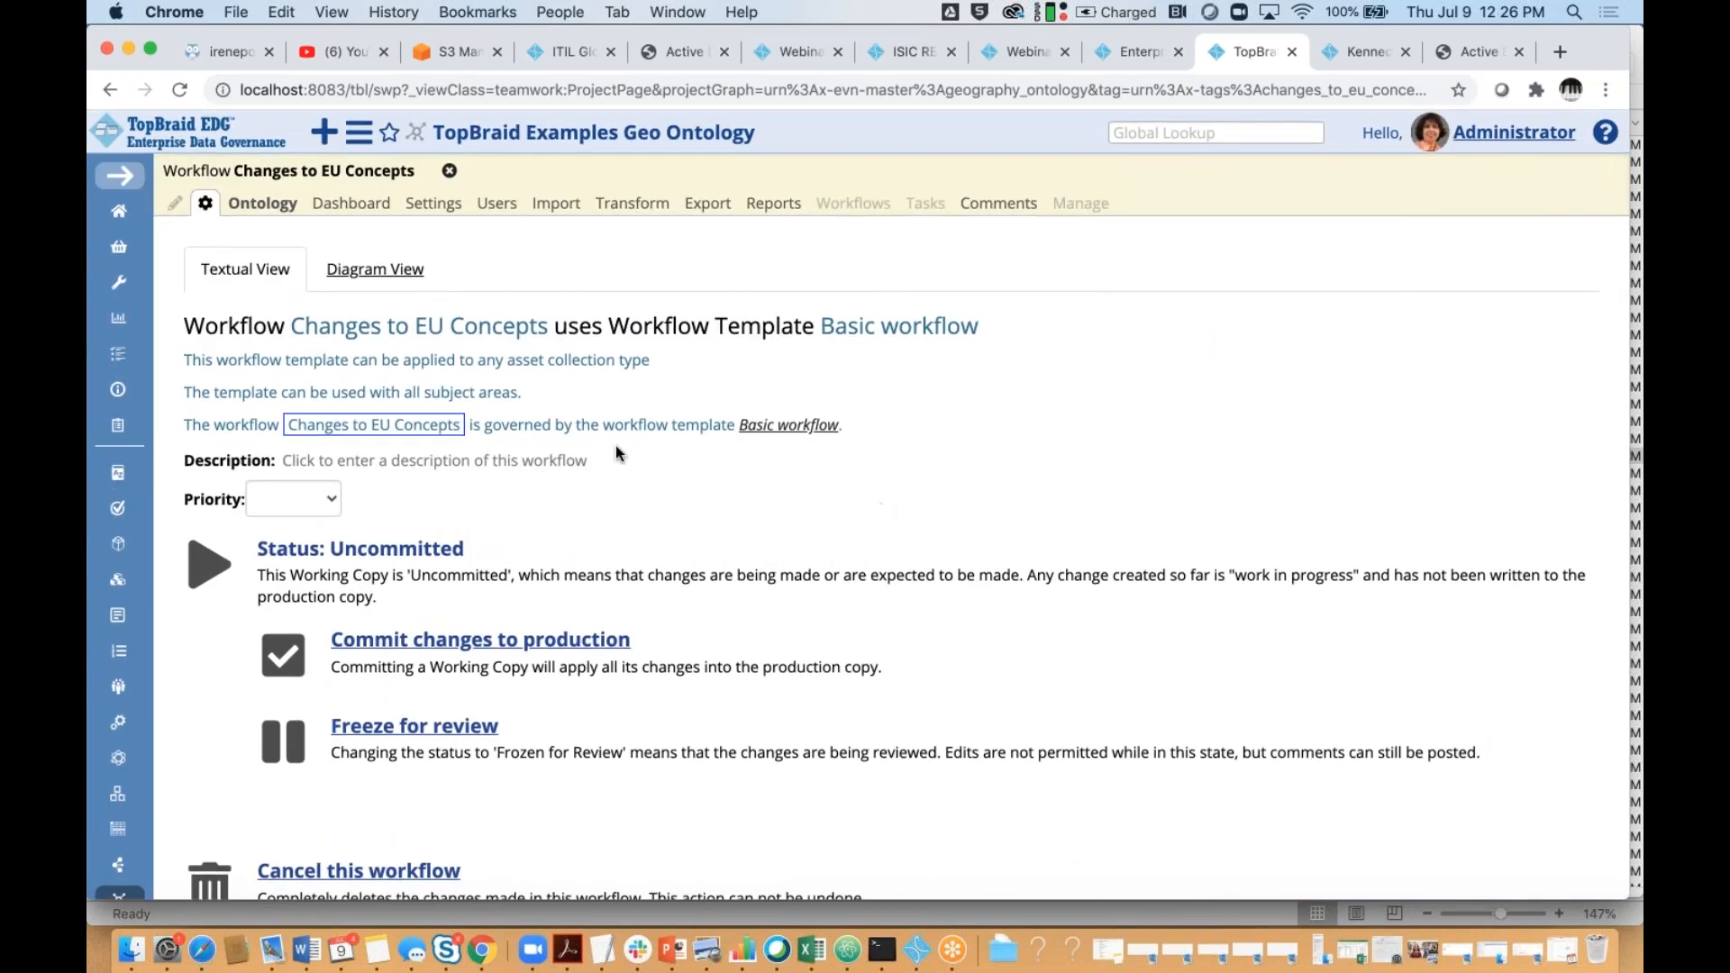
{"action": "left_click", "coordinate": [369, 270]}
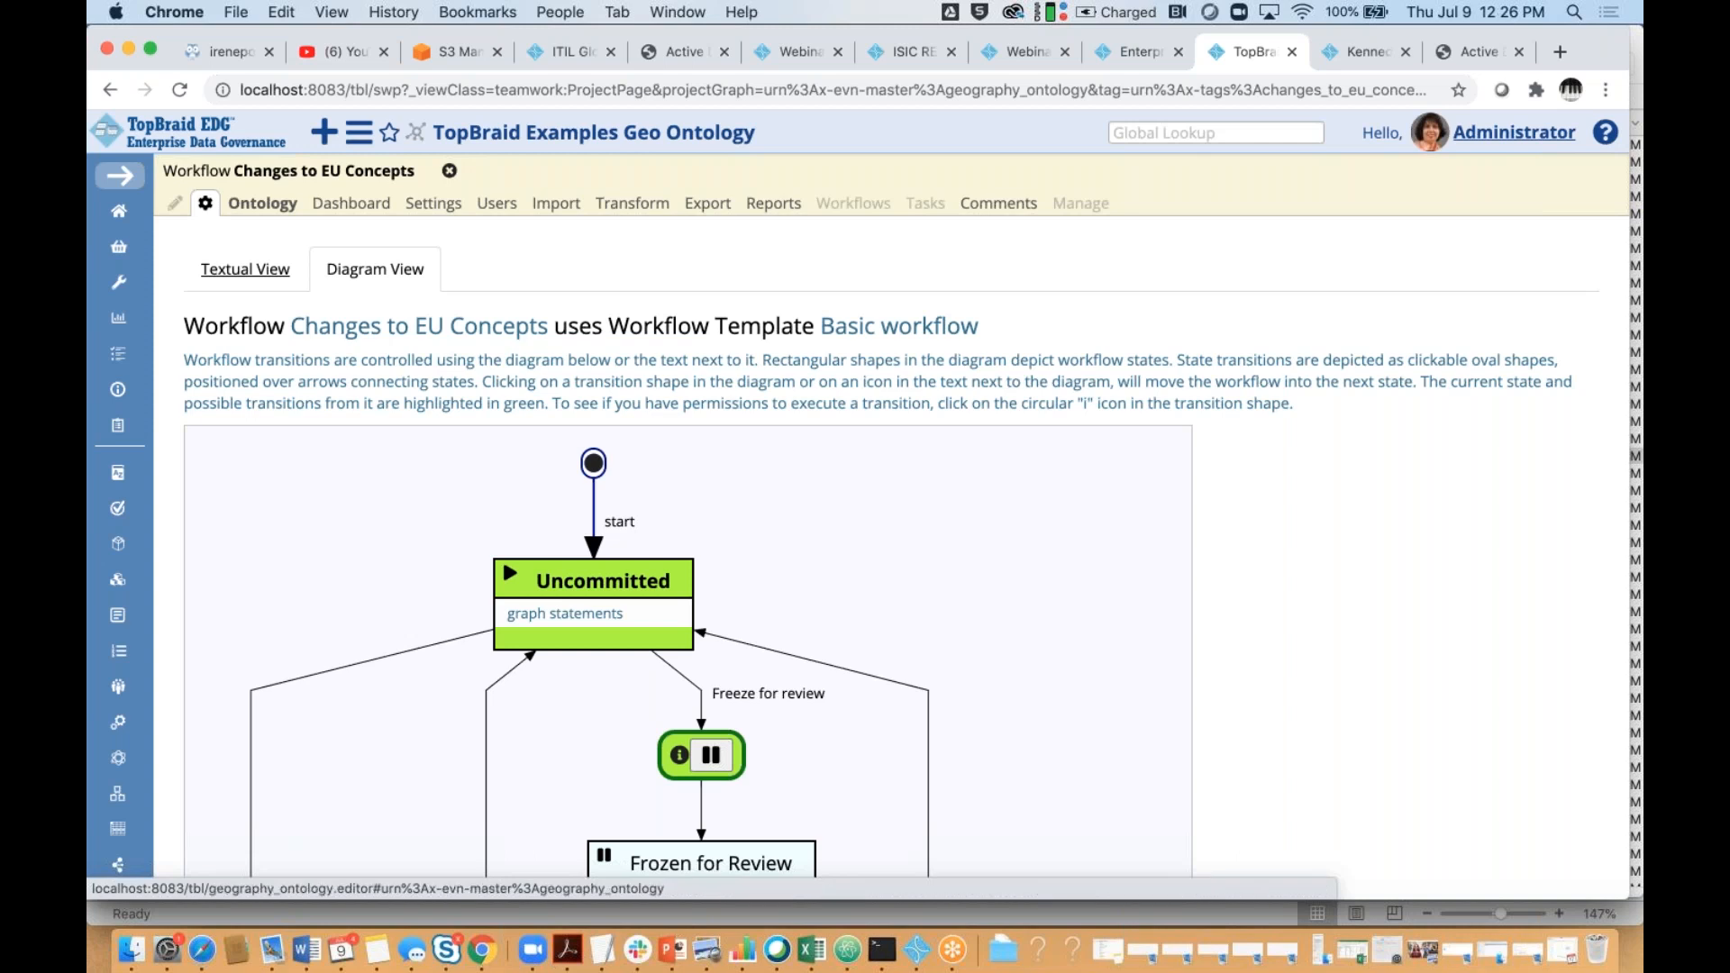
Open topquadrant.com in a new browser tab and go to its Downloads page
{"action": "left_click", "coordinate": [1560, 52]}
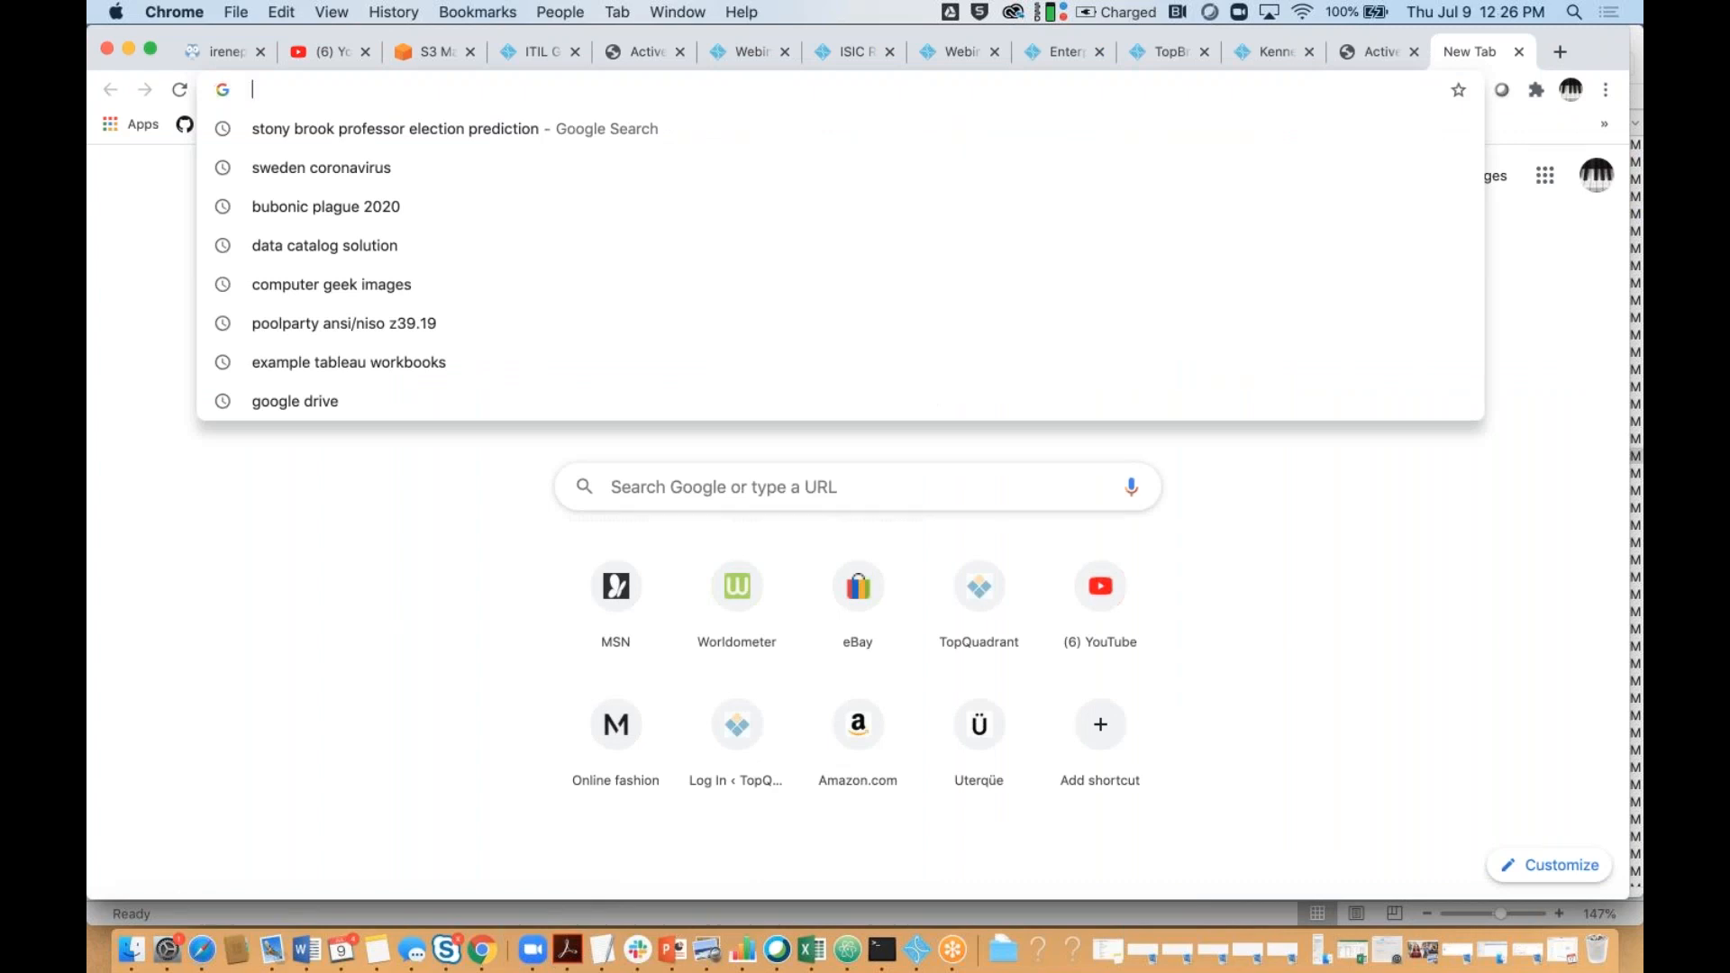
{"action": "type", "text": "topquadrant.com"}
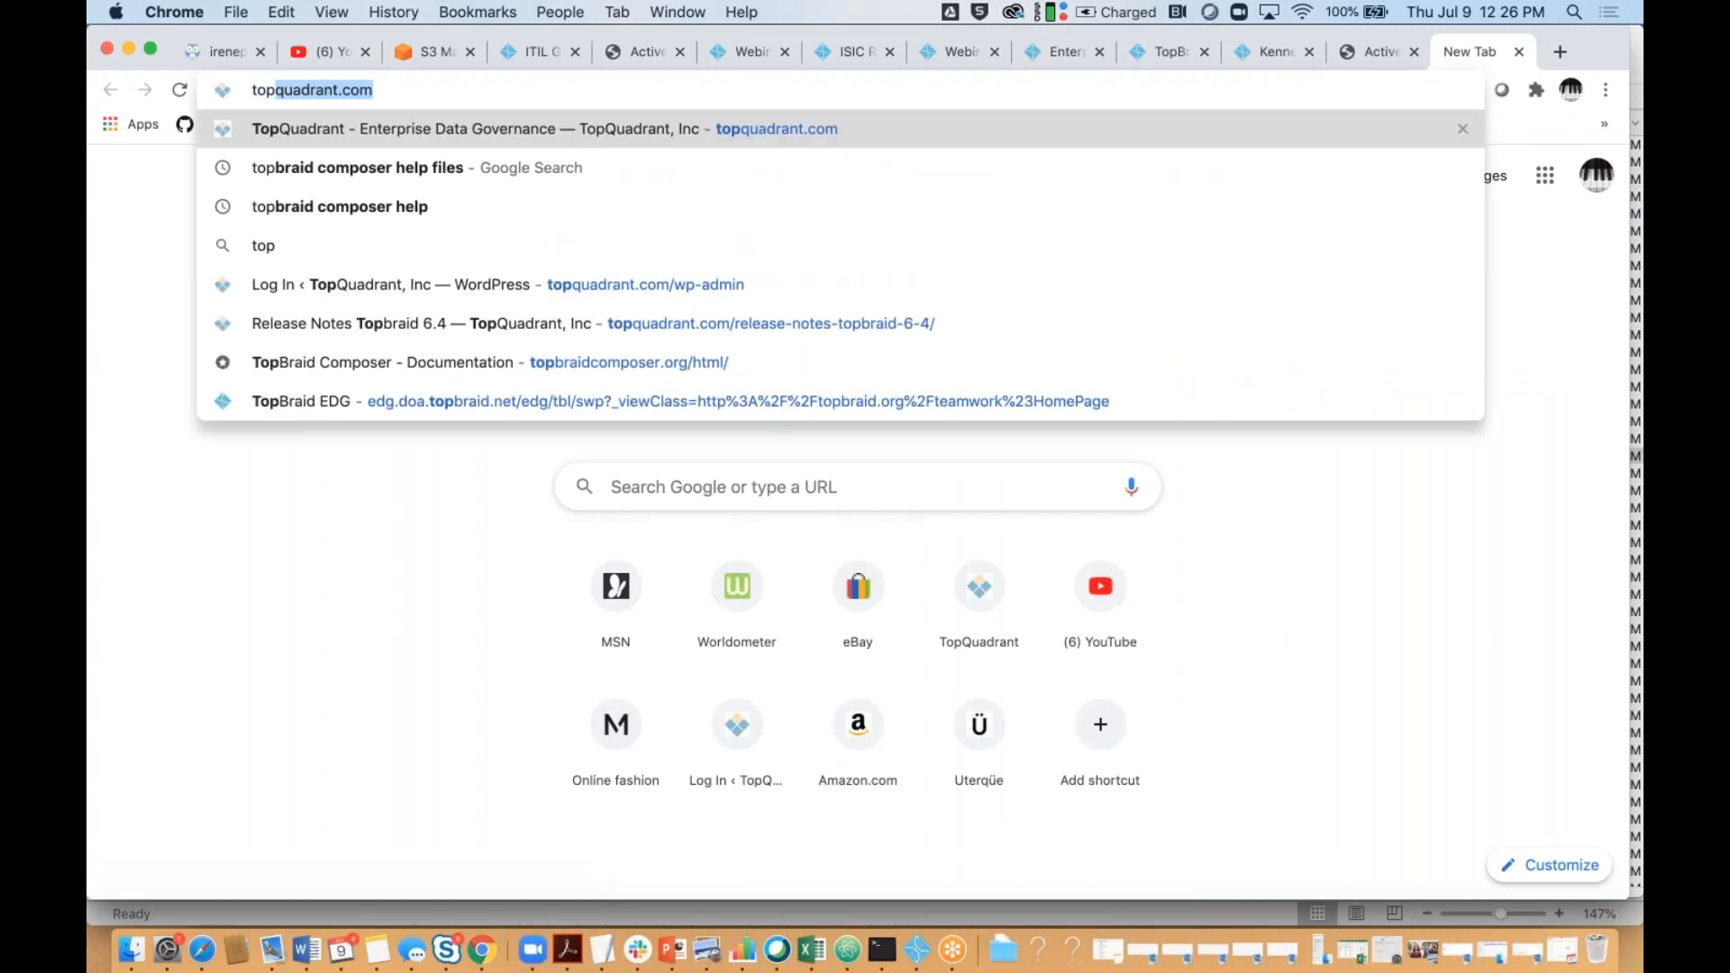
{"action": "key", "text": "Return"}
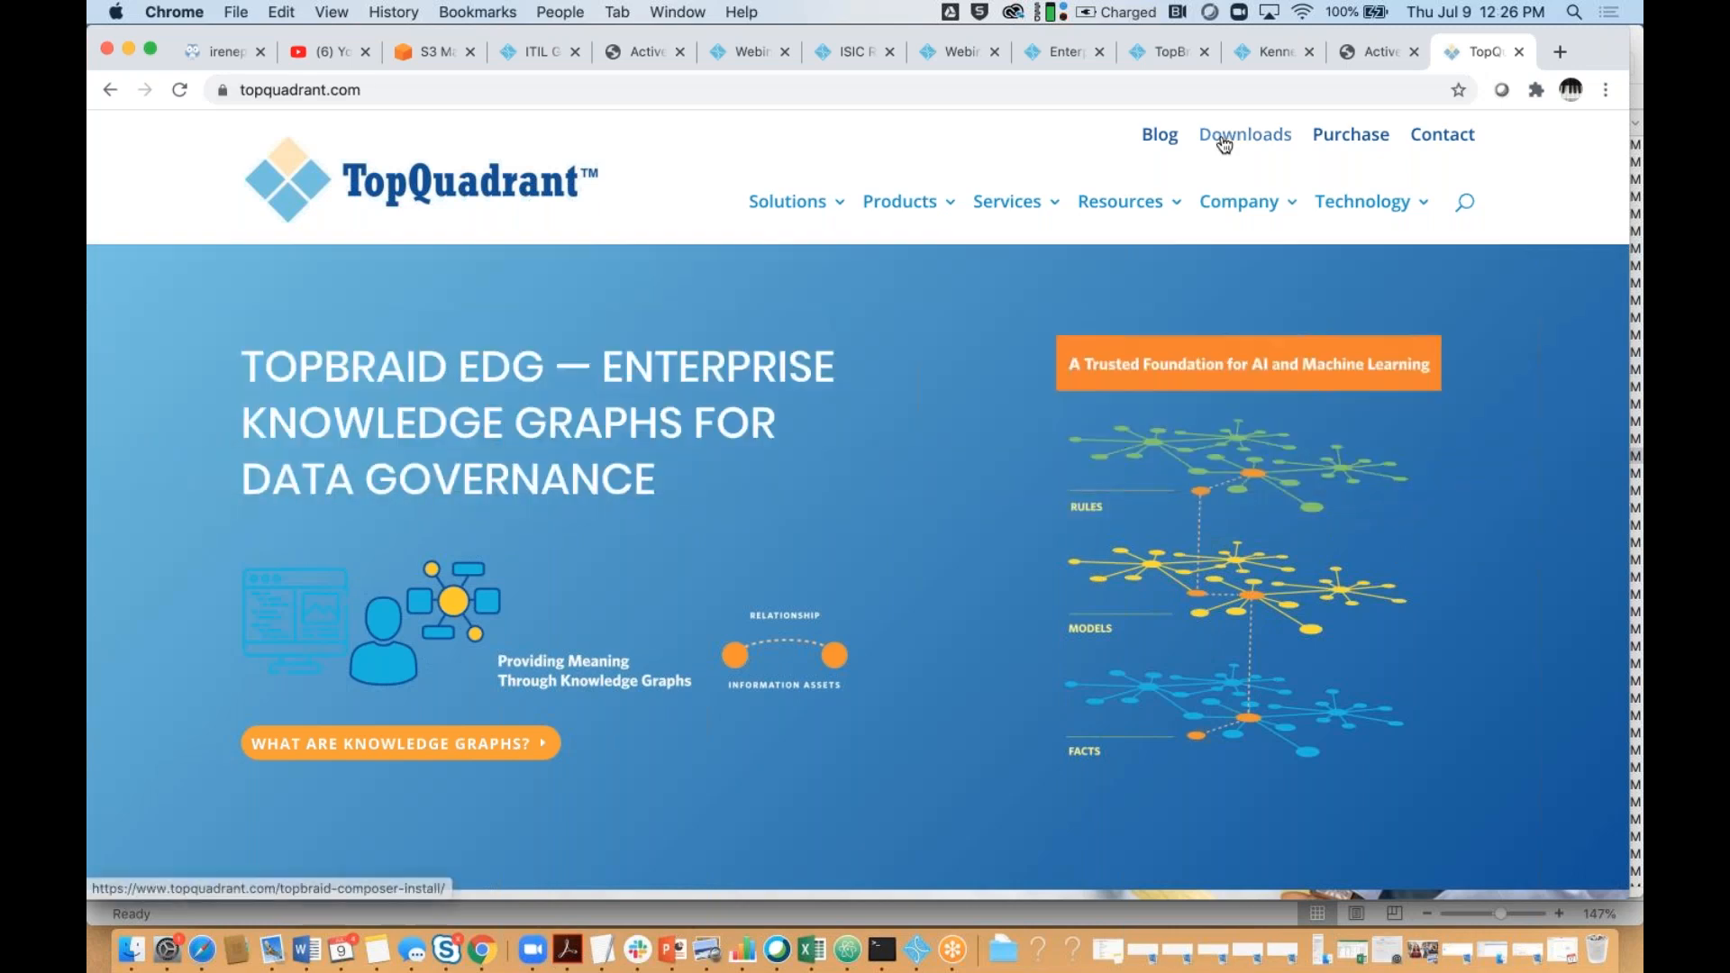
{"action": "left_click", "coordinate": [1224, 141]}
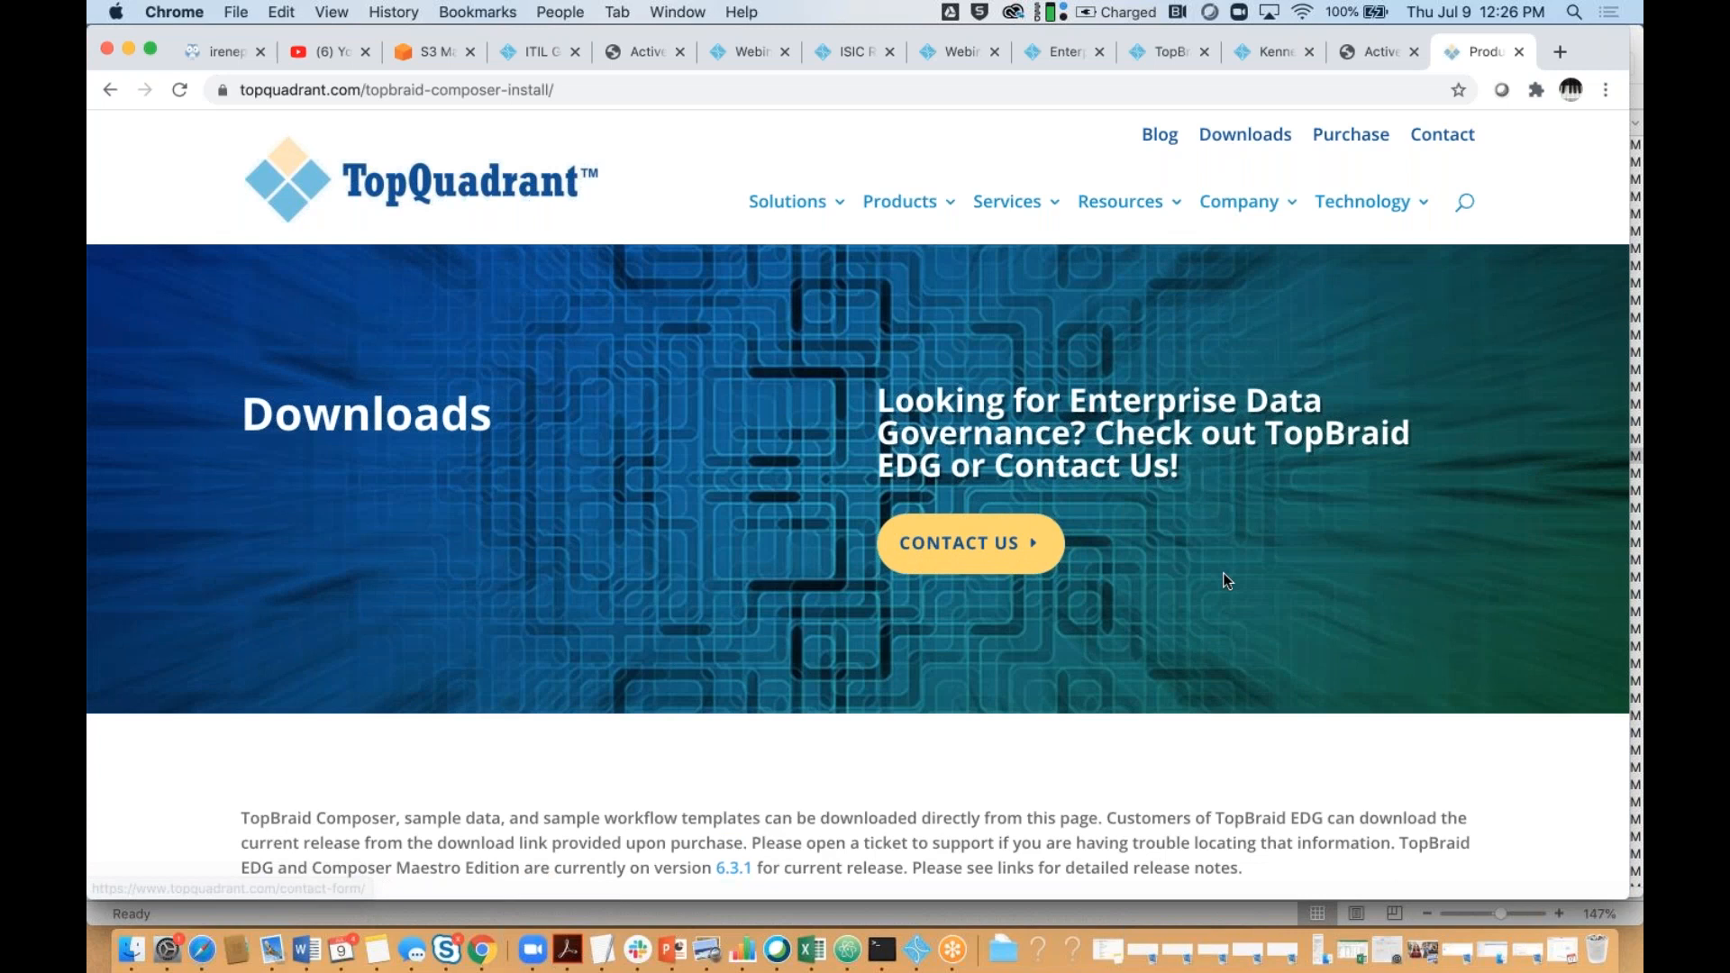
Look through the Downloads page's asset collection samples, TopBraid Composer editions and workflow templates
{"action": "scroll", "coordinate": [1225, 579], "scroll_direction": "down", "scroll_amount": 7}
{"action": "scroll", "coordinate": [856, 559], "scroll_direction": "down", "scroll_amount": 10}
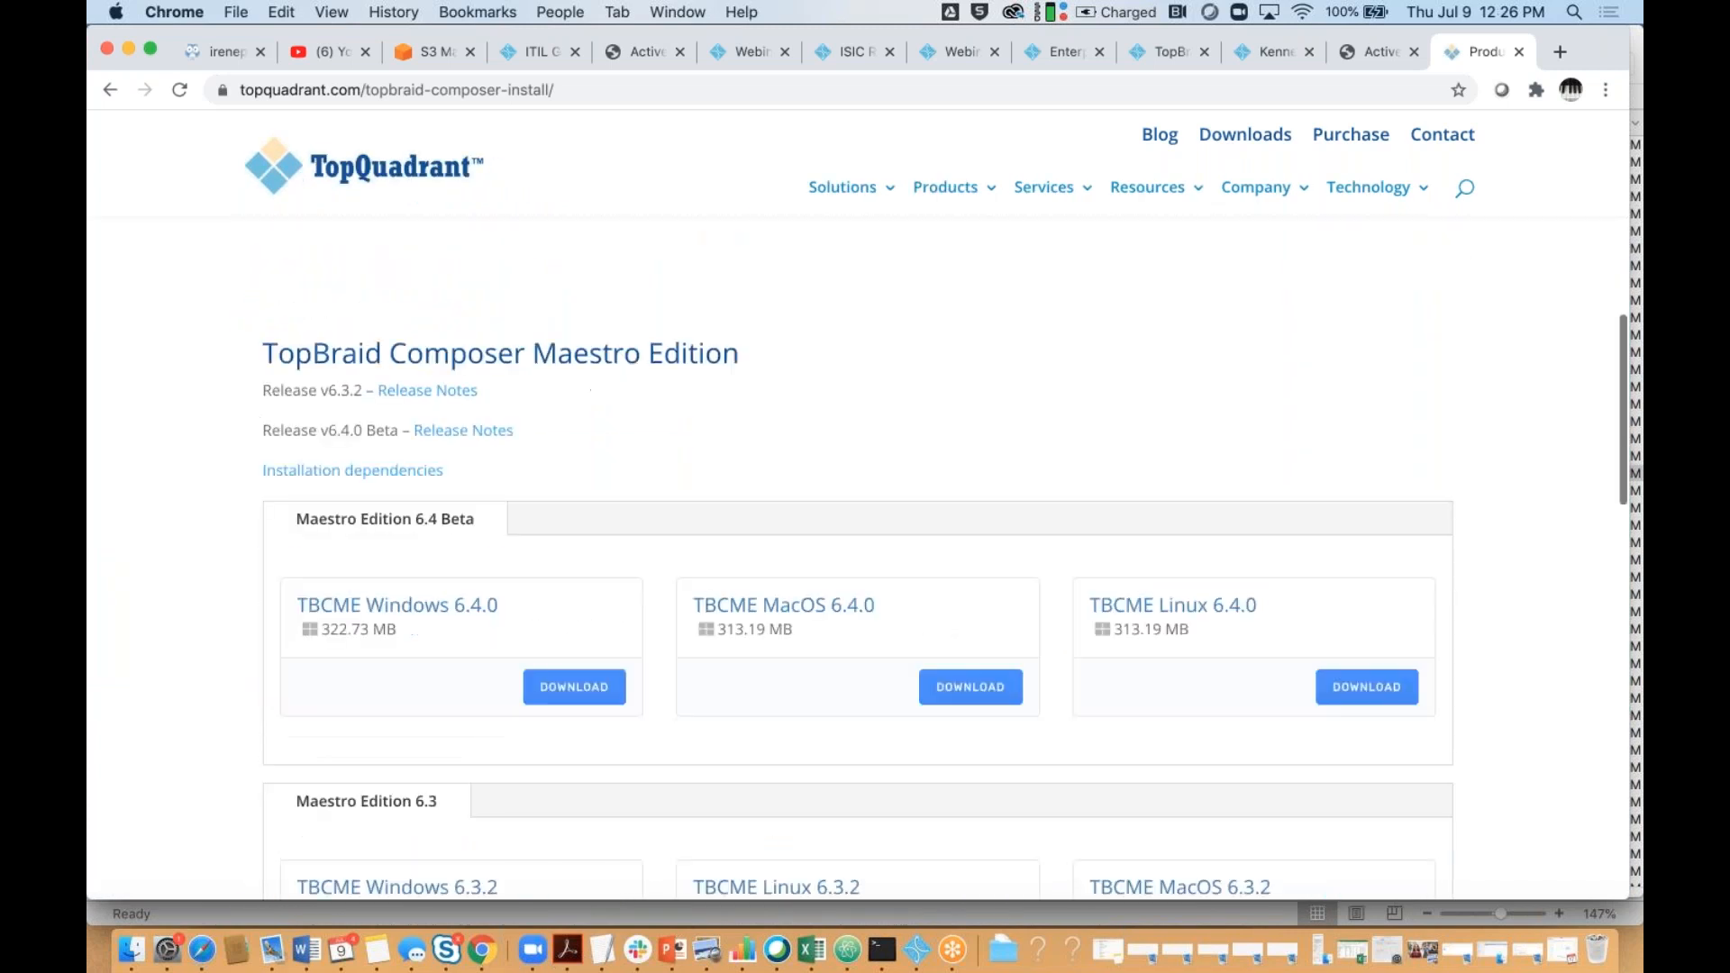
{"action": "scroll", "coordinate": [856, 559], "scroll_direction": "down", "scroll_amount": 9}
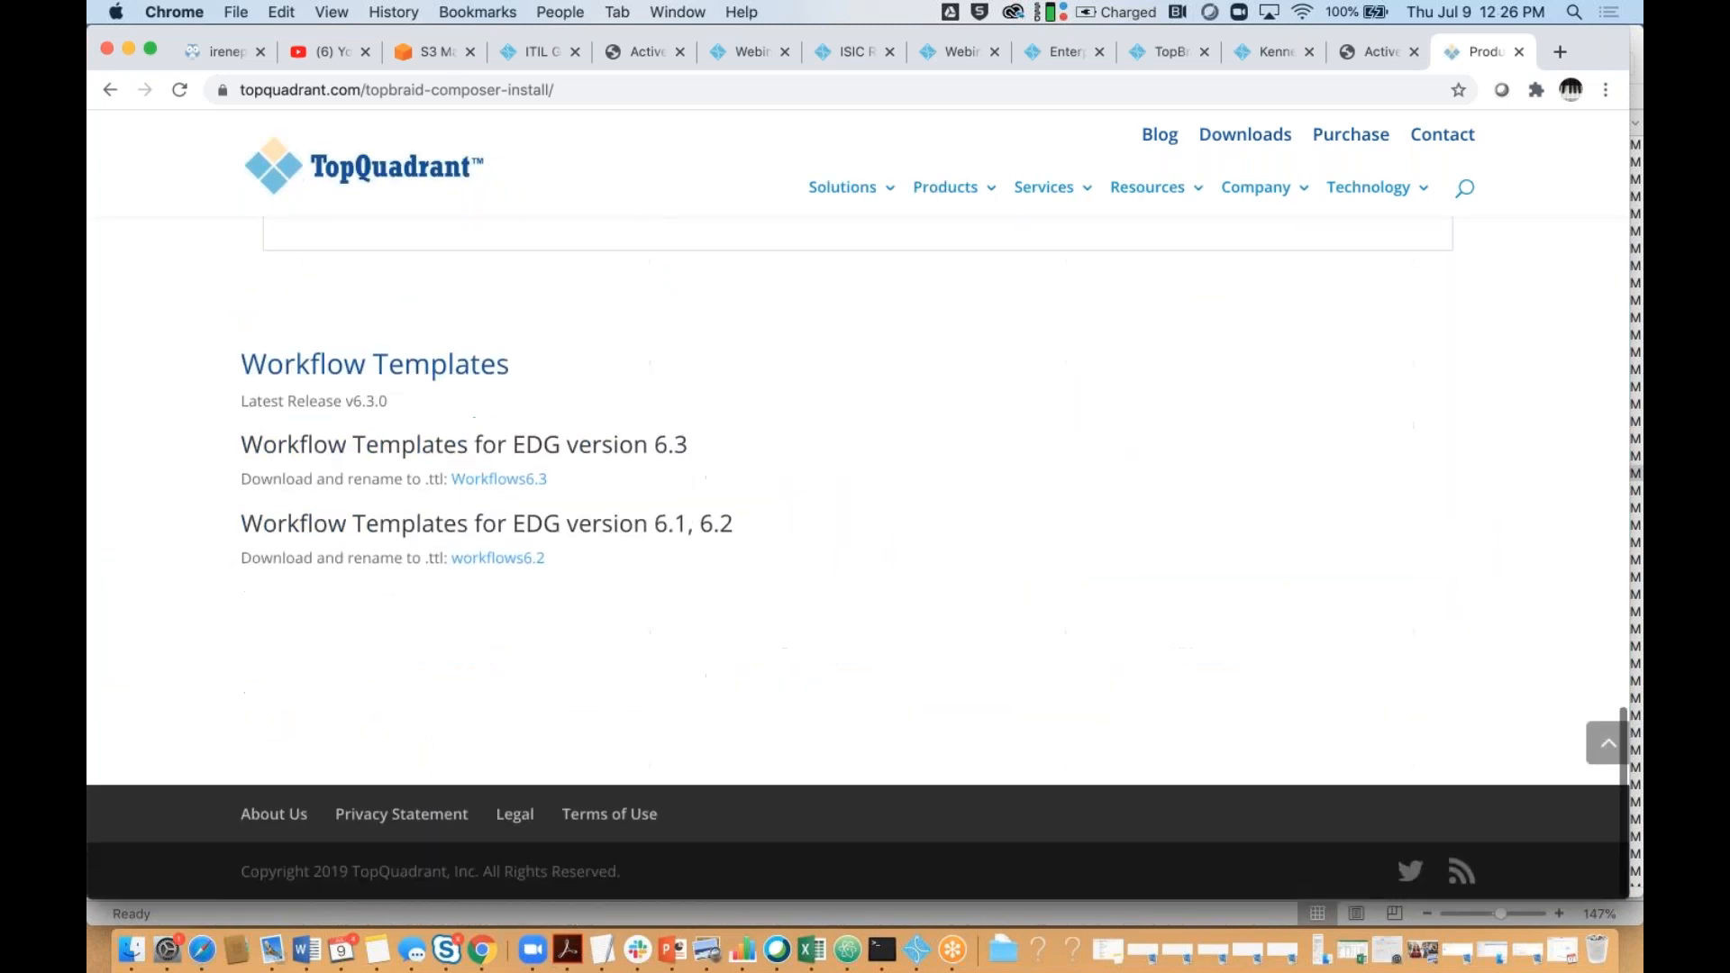
{"action": "scroll", "coordinate": [857, 558], "scroll_direction": "up", "scroll_amount": 4}
{"action": "scroll", "coordinate": [856, 558], "scroll_direction": "up", "scroll_amount": 8}
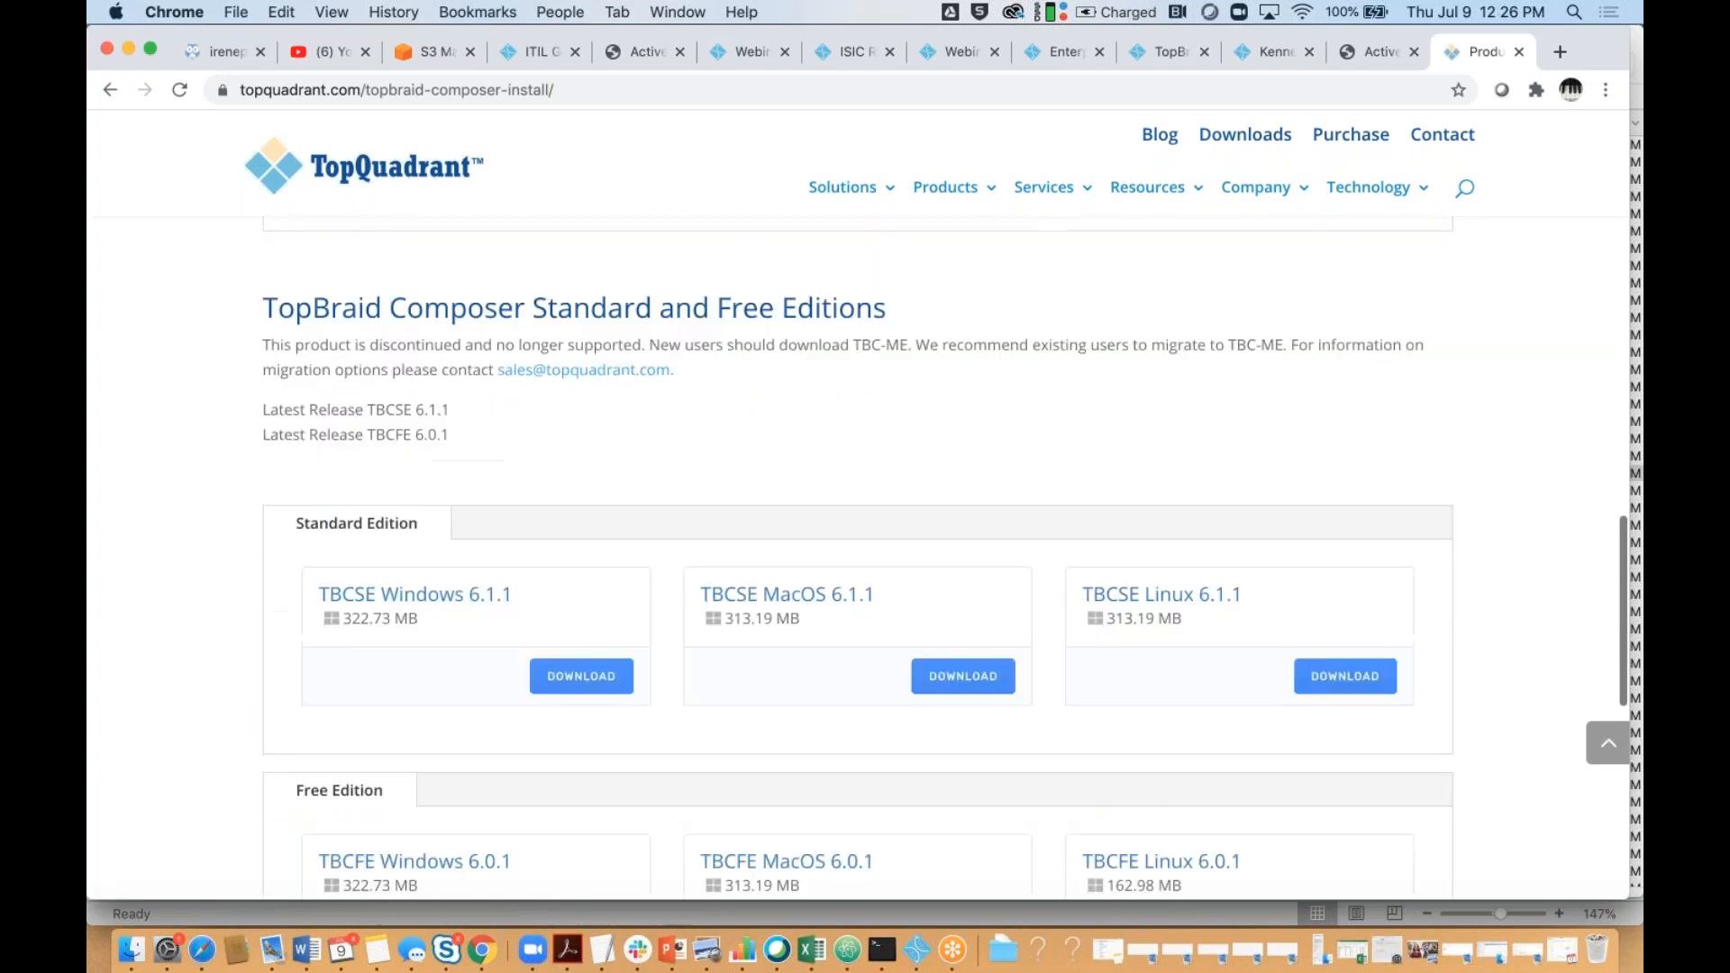
{"action": "scroll", "coordinate": [856, 559], "scroll_direction": "up", "scroll_amount": 10}
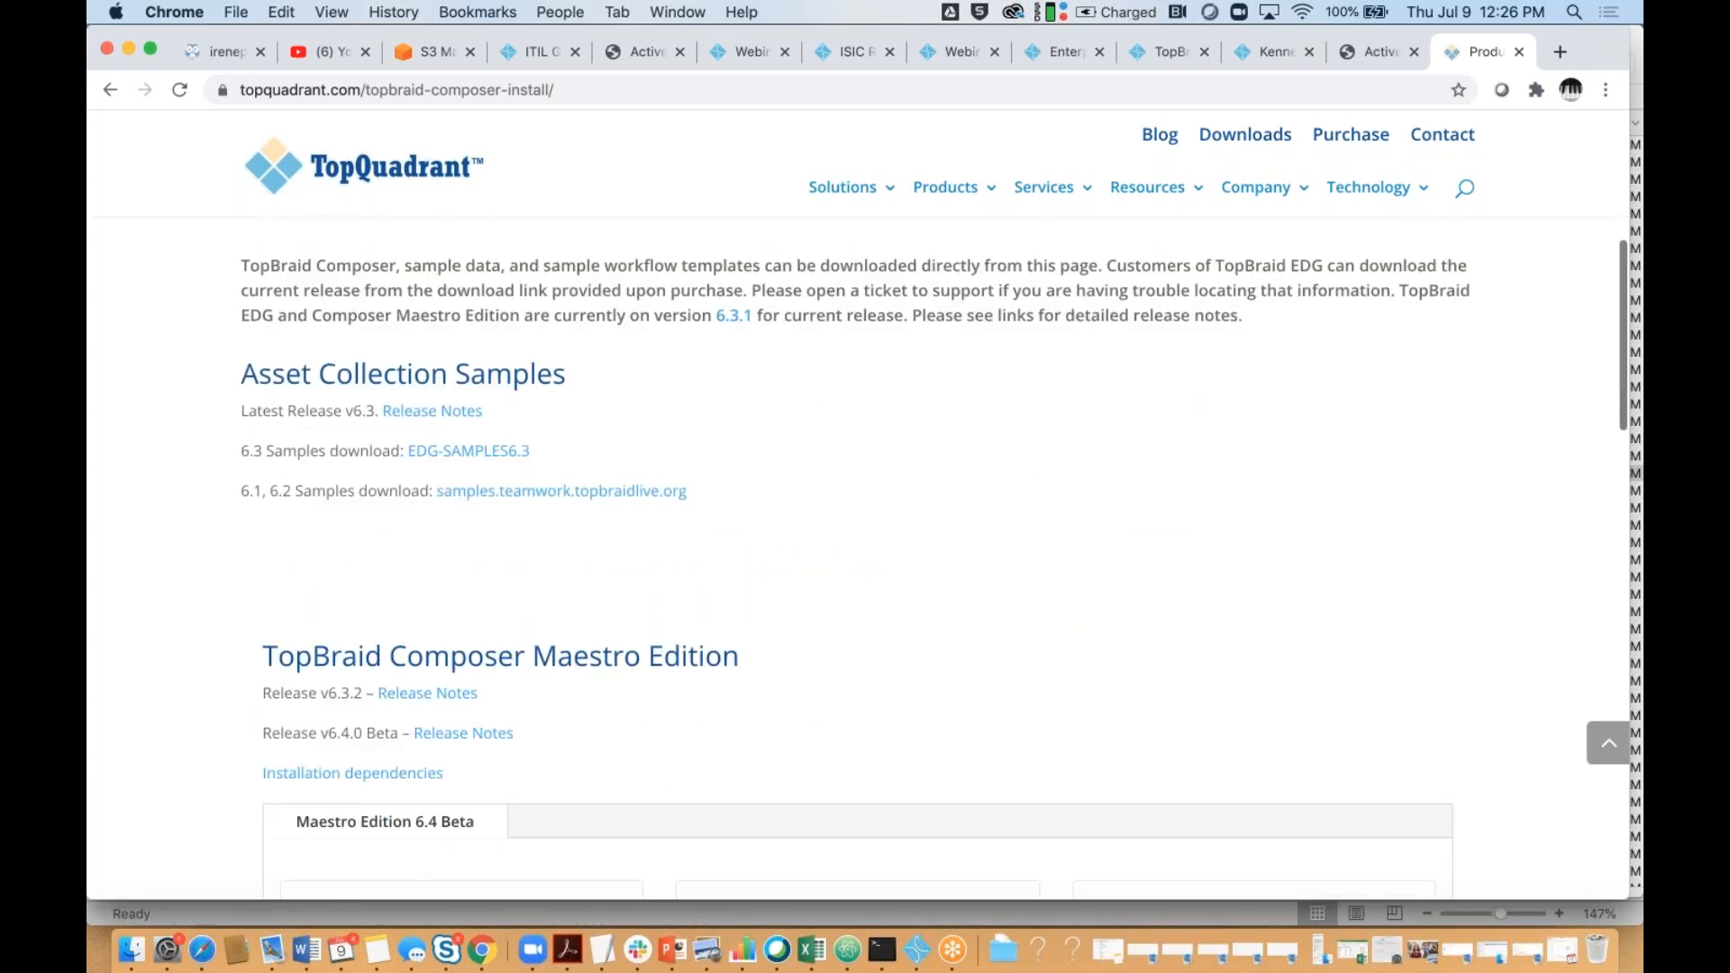
{"action": "scroll", "coordinate": [1120, 204], "scroll_direction": "up", "scroll_amount": 6}
Open the Support Portal from the site's resources and go to its TopBraid EDG Release Notes
{"action": "mouse_move", "coordinate": [1120, 205]}
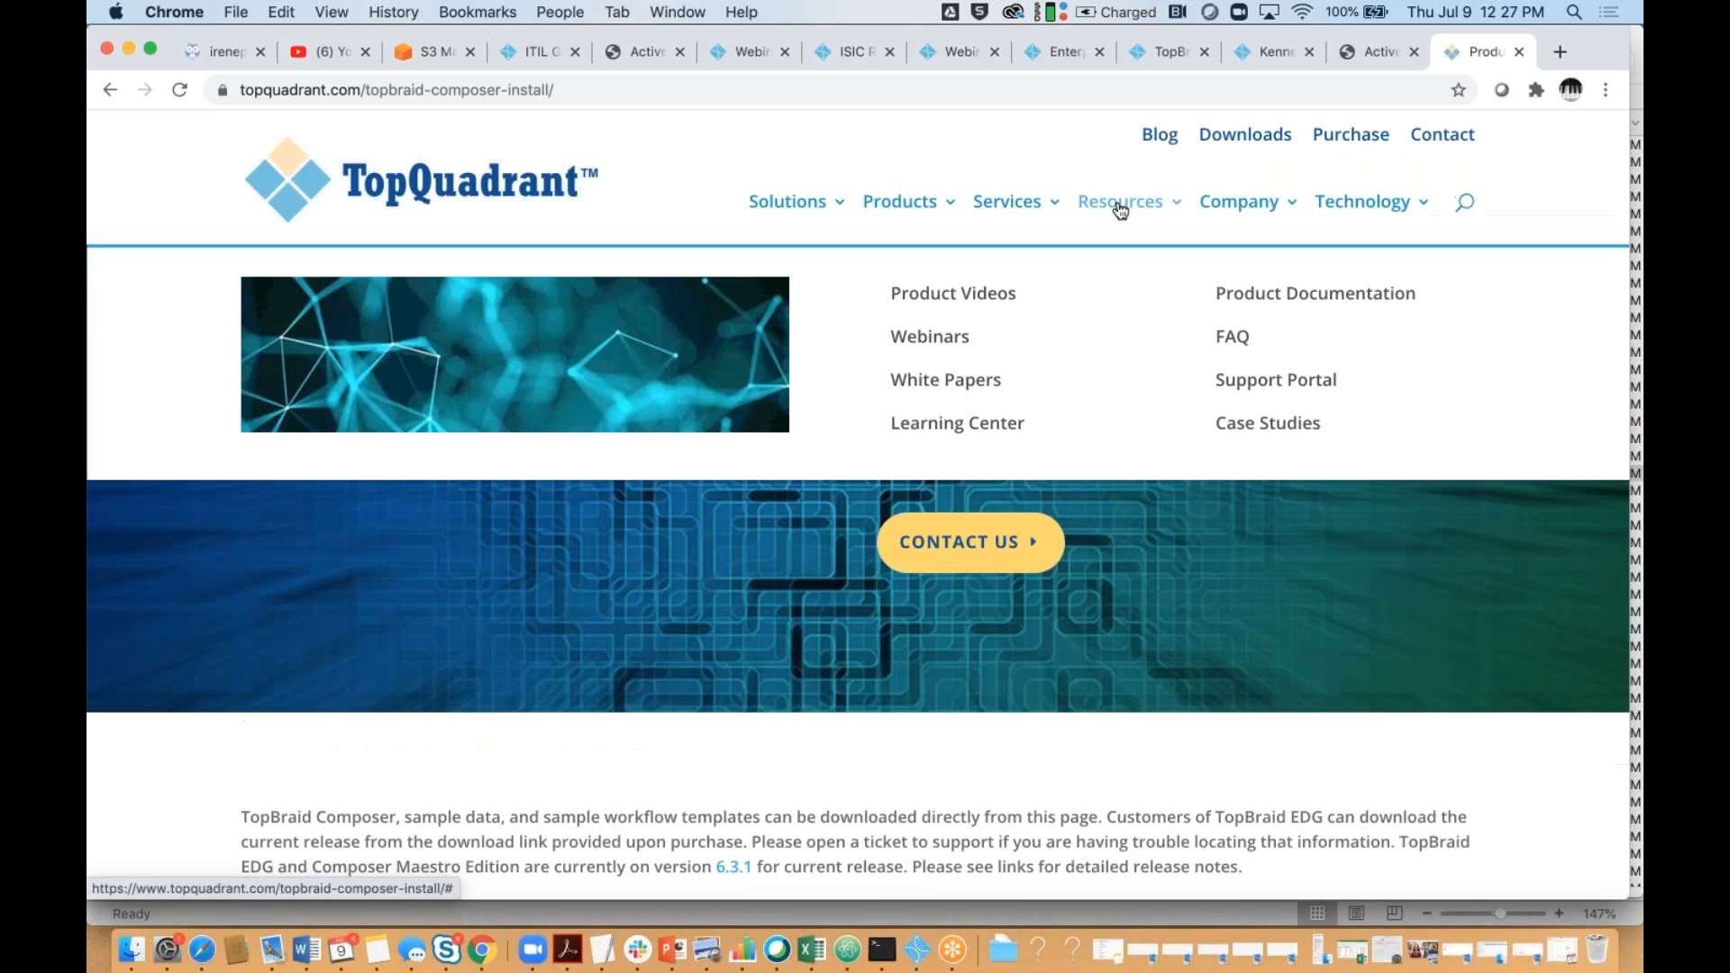
{"action": "left_click", "coordinate": [1252, 393]}
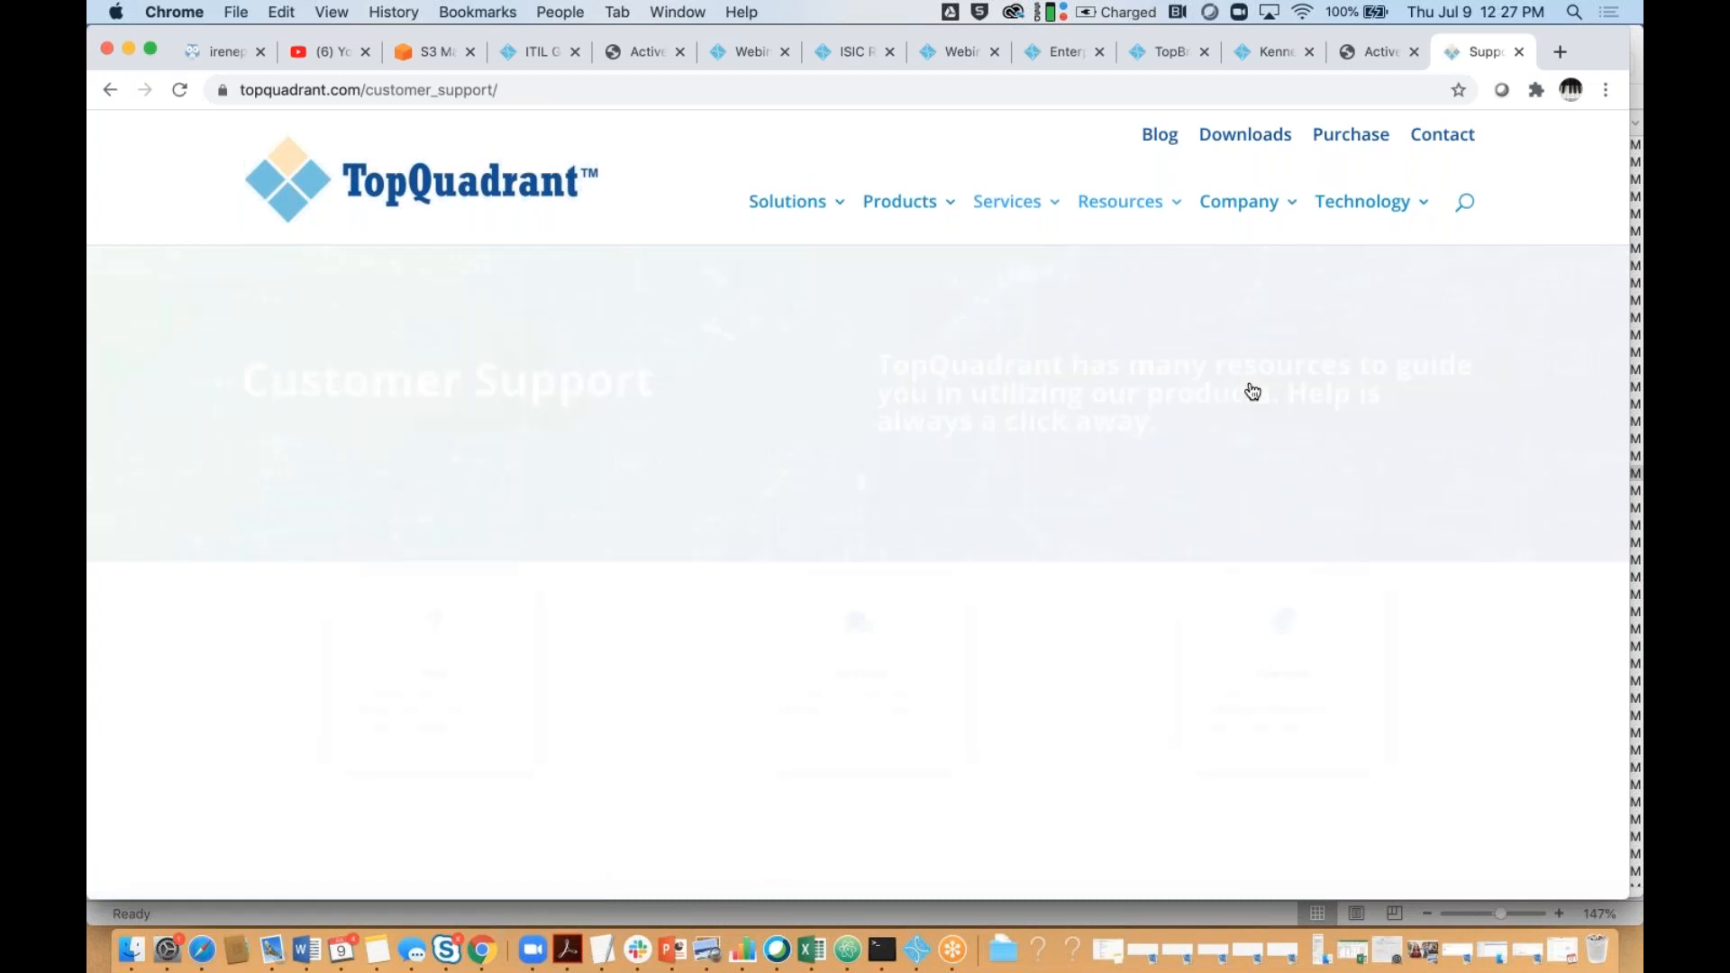
{"action": "scroll", "coordinate": [1252, 391], "scroll_direction": "down", "scroll_amount": 10}
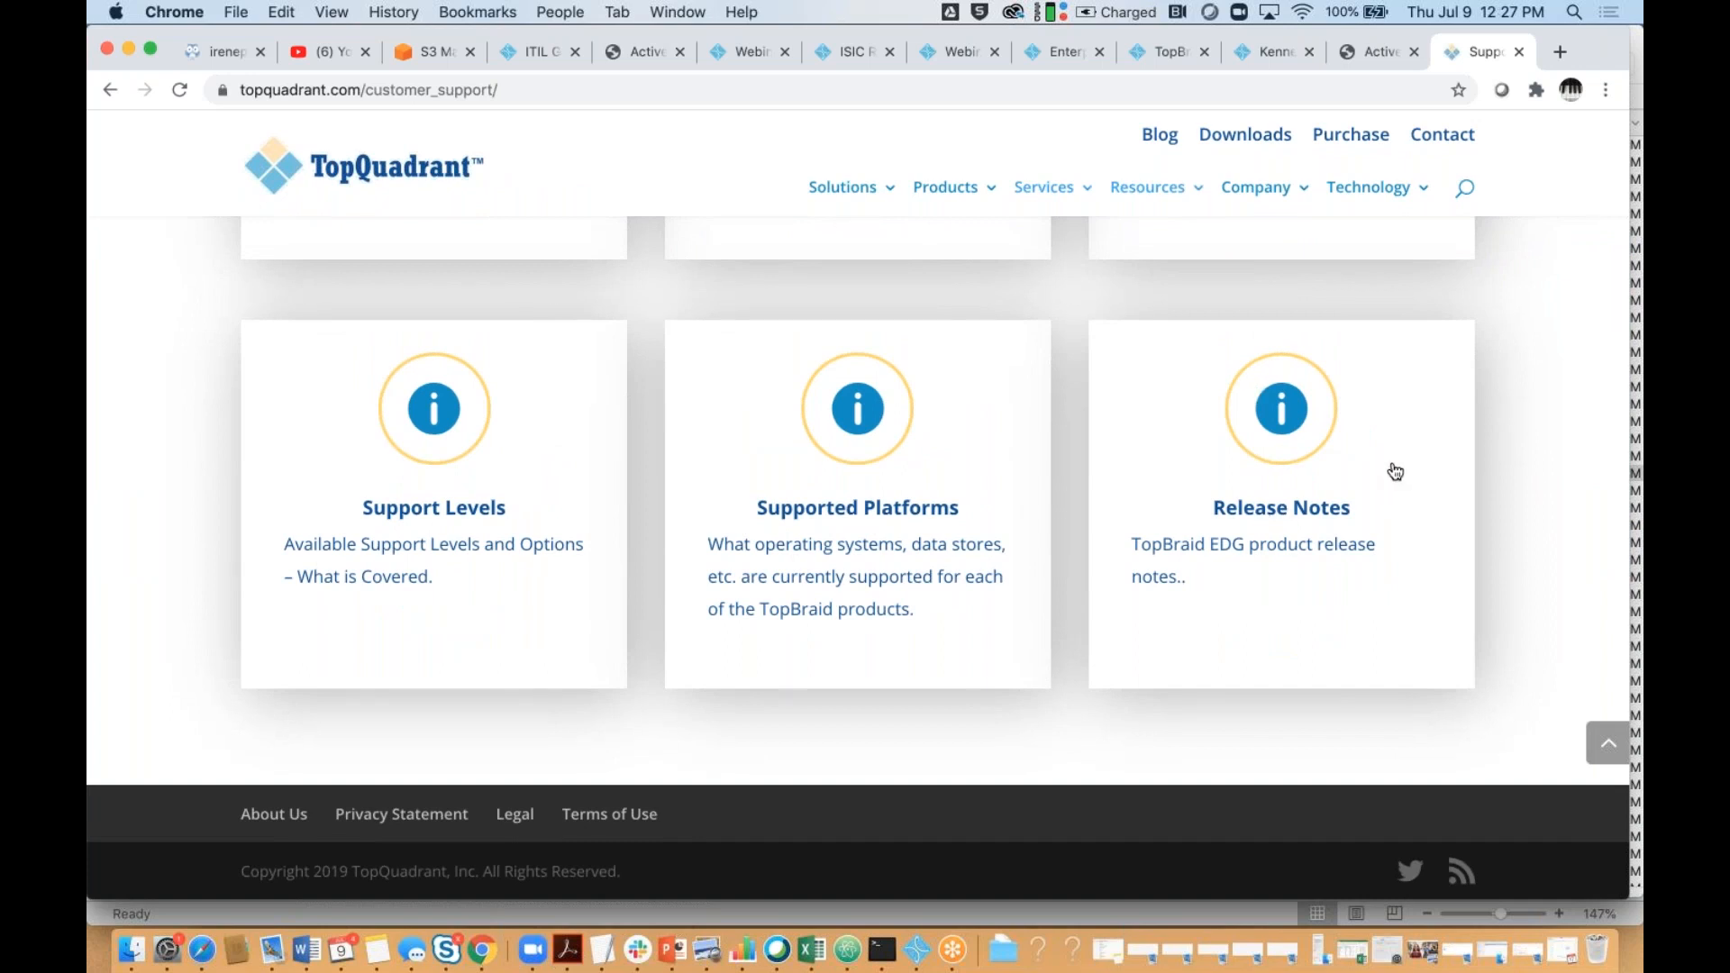
{"action": "scroll", "coordinate": [1395, 471], "scroll_direction": "up", "scroll_amount": 10}
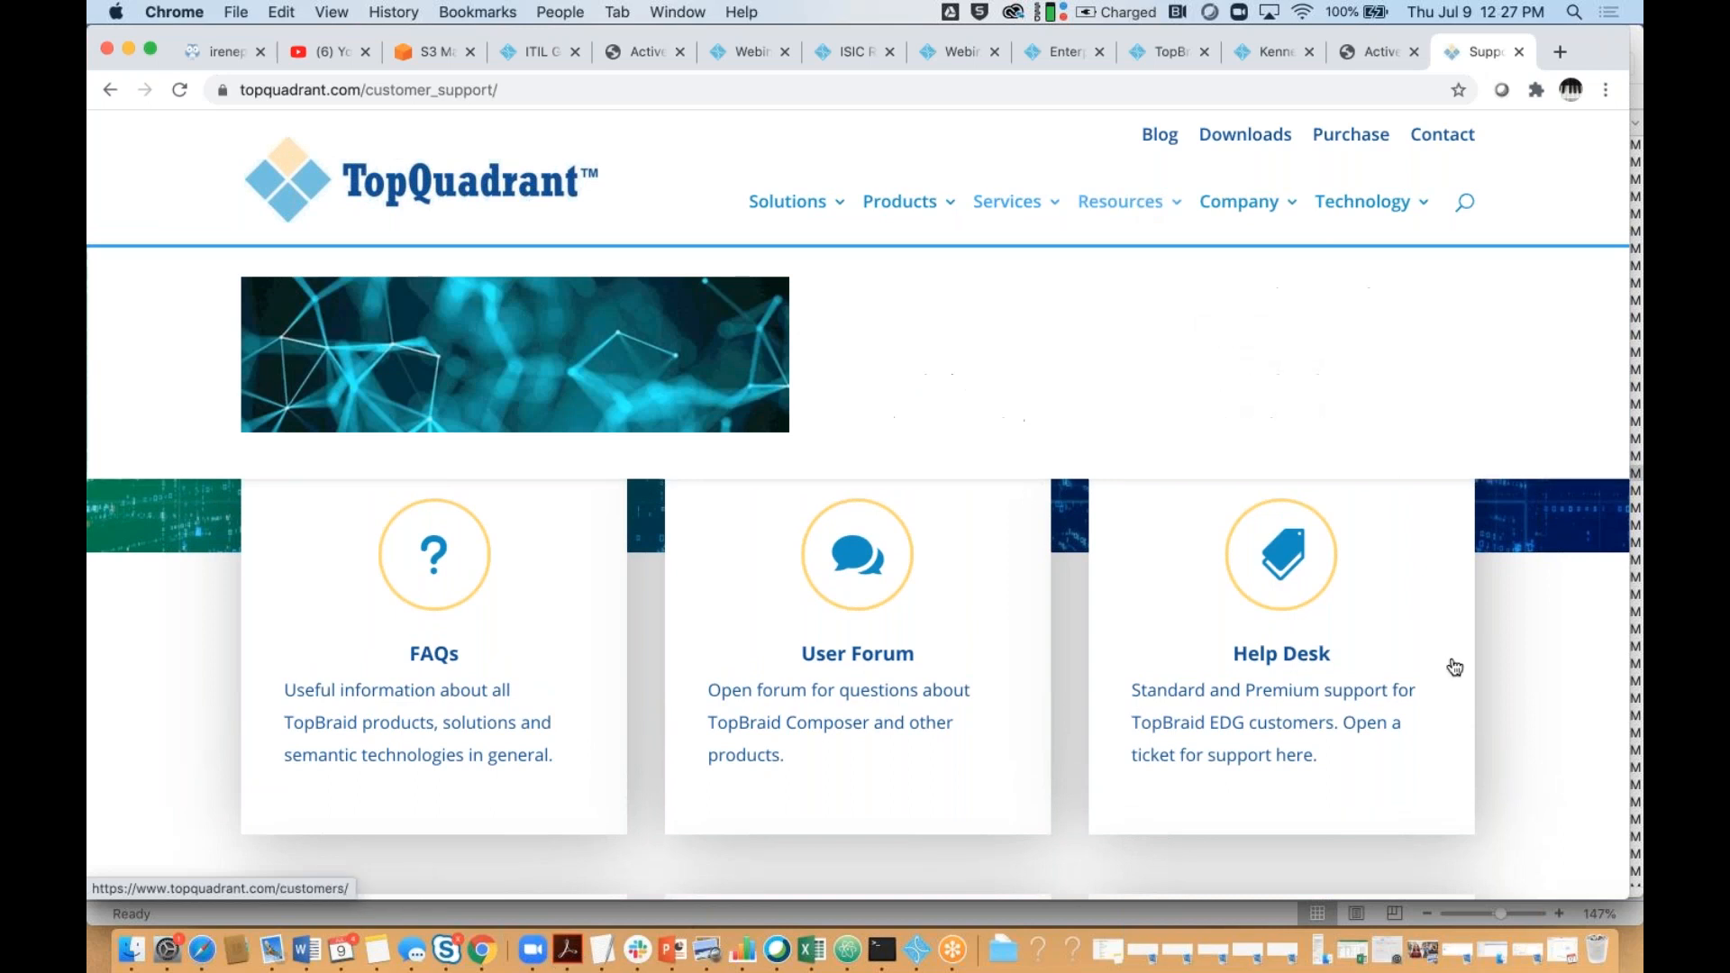
{"action": "scroll", "coordinate": [1550, 726], "scroll_direction": "down", "scroll_amount": 10}
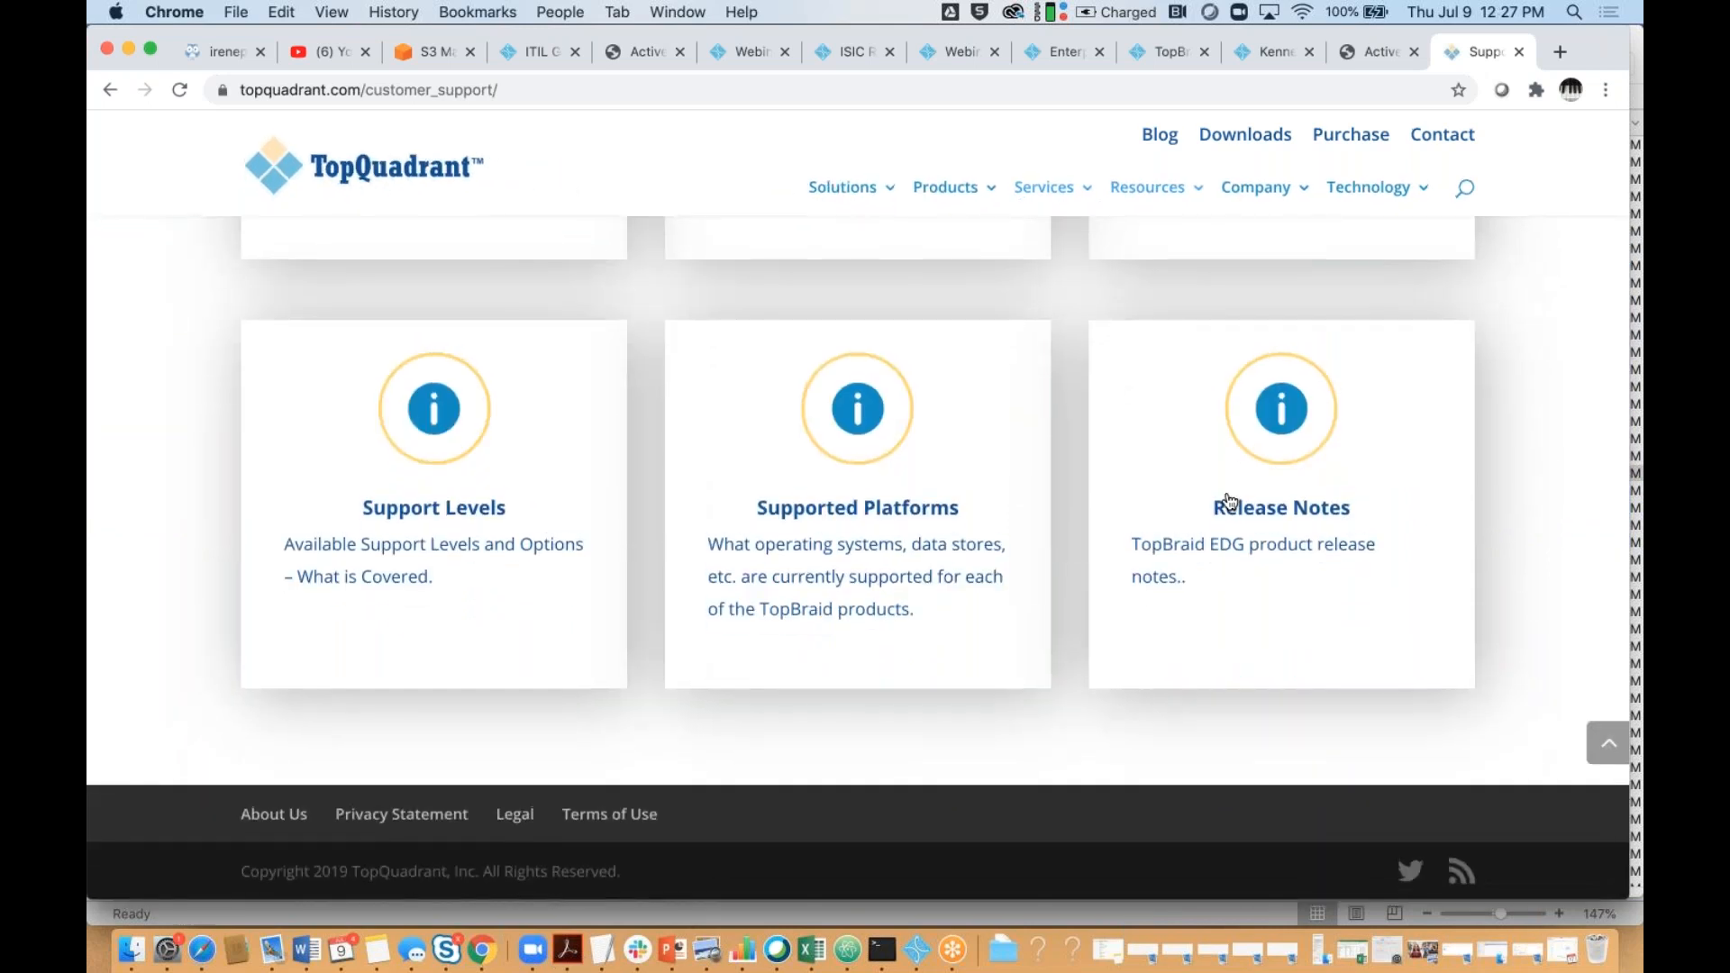
{"action": "left_click", "coordinate": [1260, 514]}
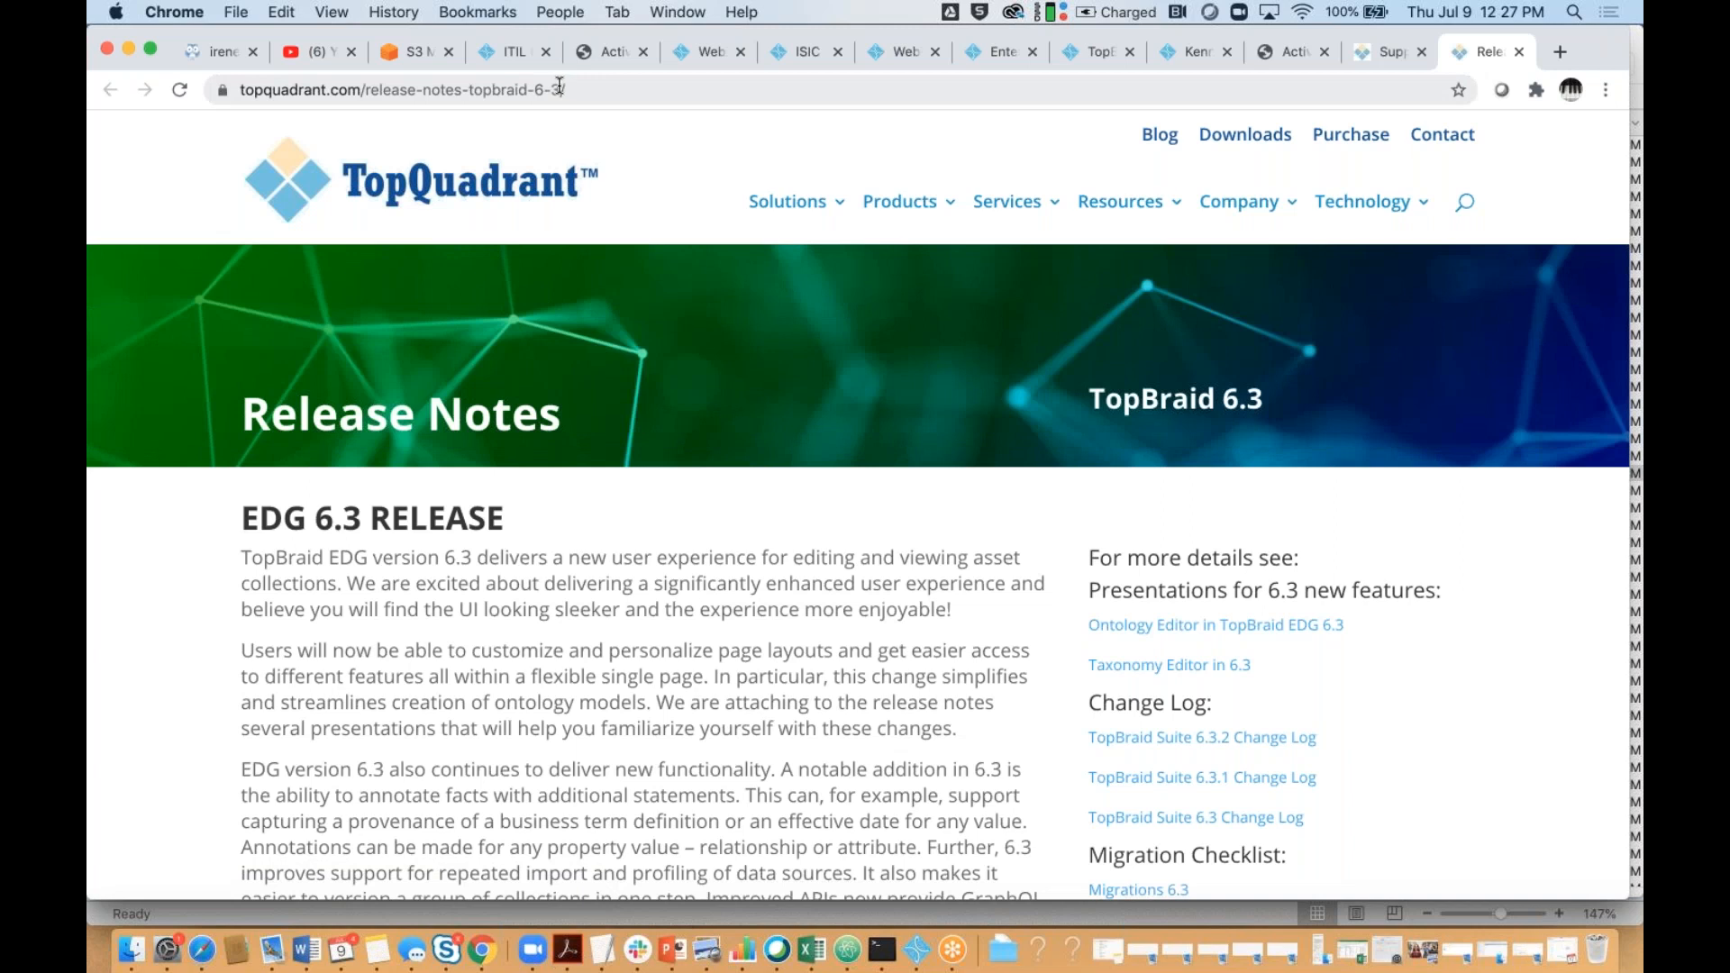
Change the release notes address to end in release-notes-topbraid-6-4 and load that page
{"action": "left_click", "coordinate": [559, 85]}
{"action": "key", "text": "Right"}
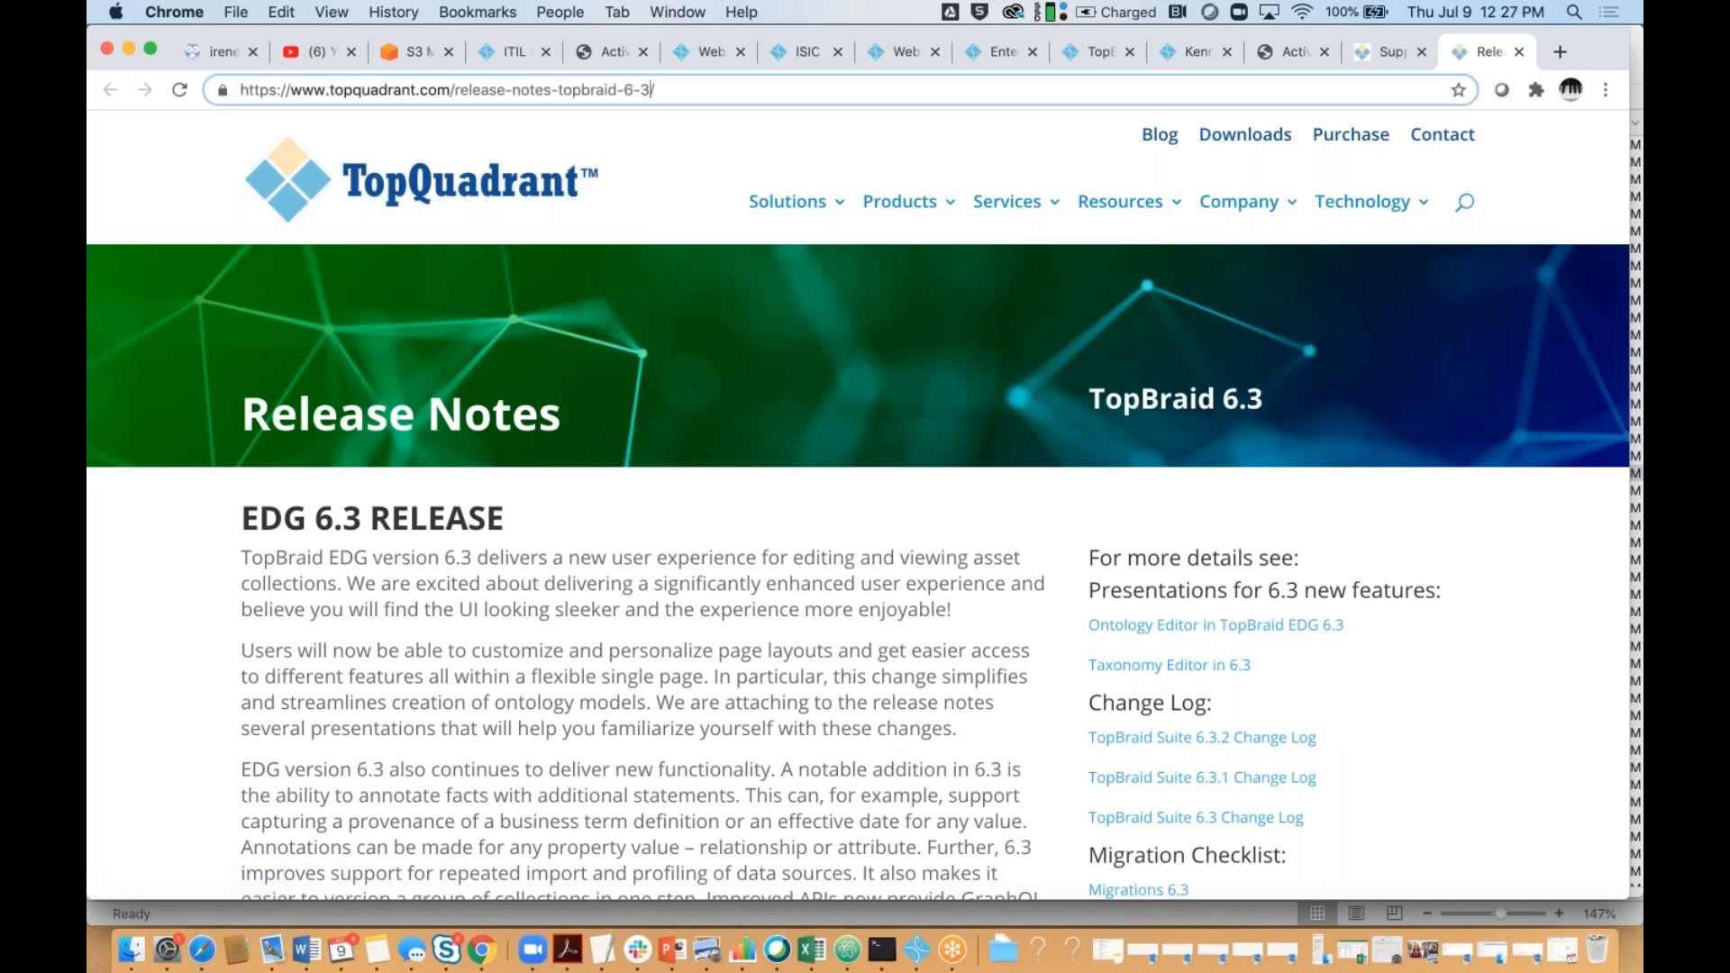
{"action": "key", "text": "BackSpace"}
{"action": "key", "text": "BackSpace"}
{"action": "type", "text": "4"}
{"action": "key", "text": "Return"}
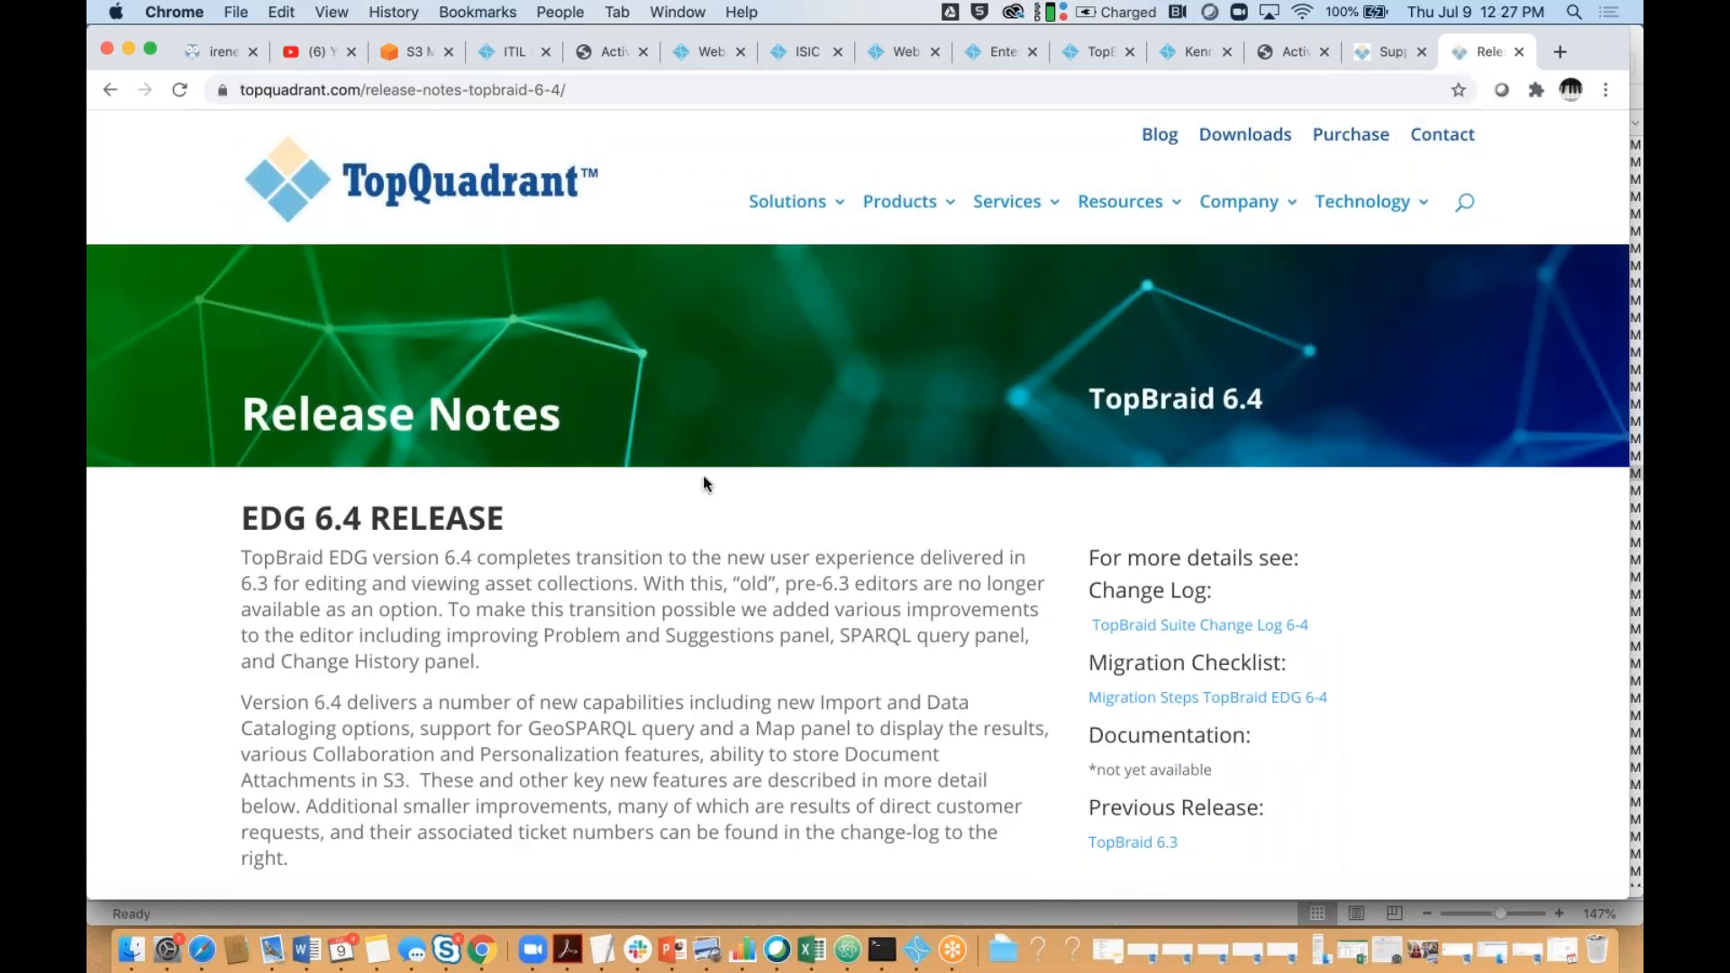
Look through the EDG 6.4 release notes and download the TopBraid Suite Change Log 6-4
{"action": "scroll", "coordinate": [703, 474], "scroll_direction": "down", "scroll_amount": 5}
{"action": "scroll", "coordinate": [858, 497], "scroll_direction": "down", "scroll_amount": 10}
{"action": "scroll", "coordinate": [858, 498], "scroll_direction": "down", "scroll_amount": 15}
{"action": "scroll", "coordinate": [858, 497], "scroll_direction": "up", "scroll_amount": 15}
{"action": "scroll", "coordinate": [858, 498], "scroll_direction": "up", "scroll_amount": 15}
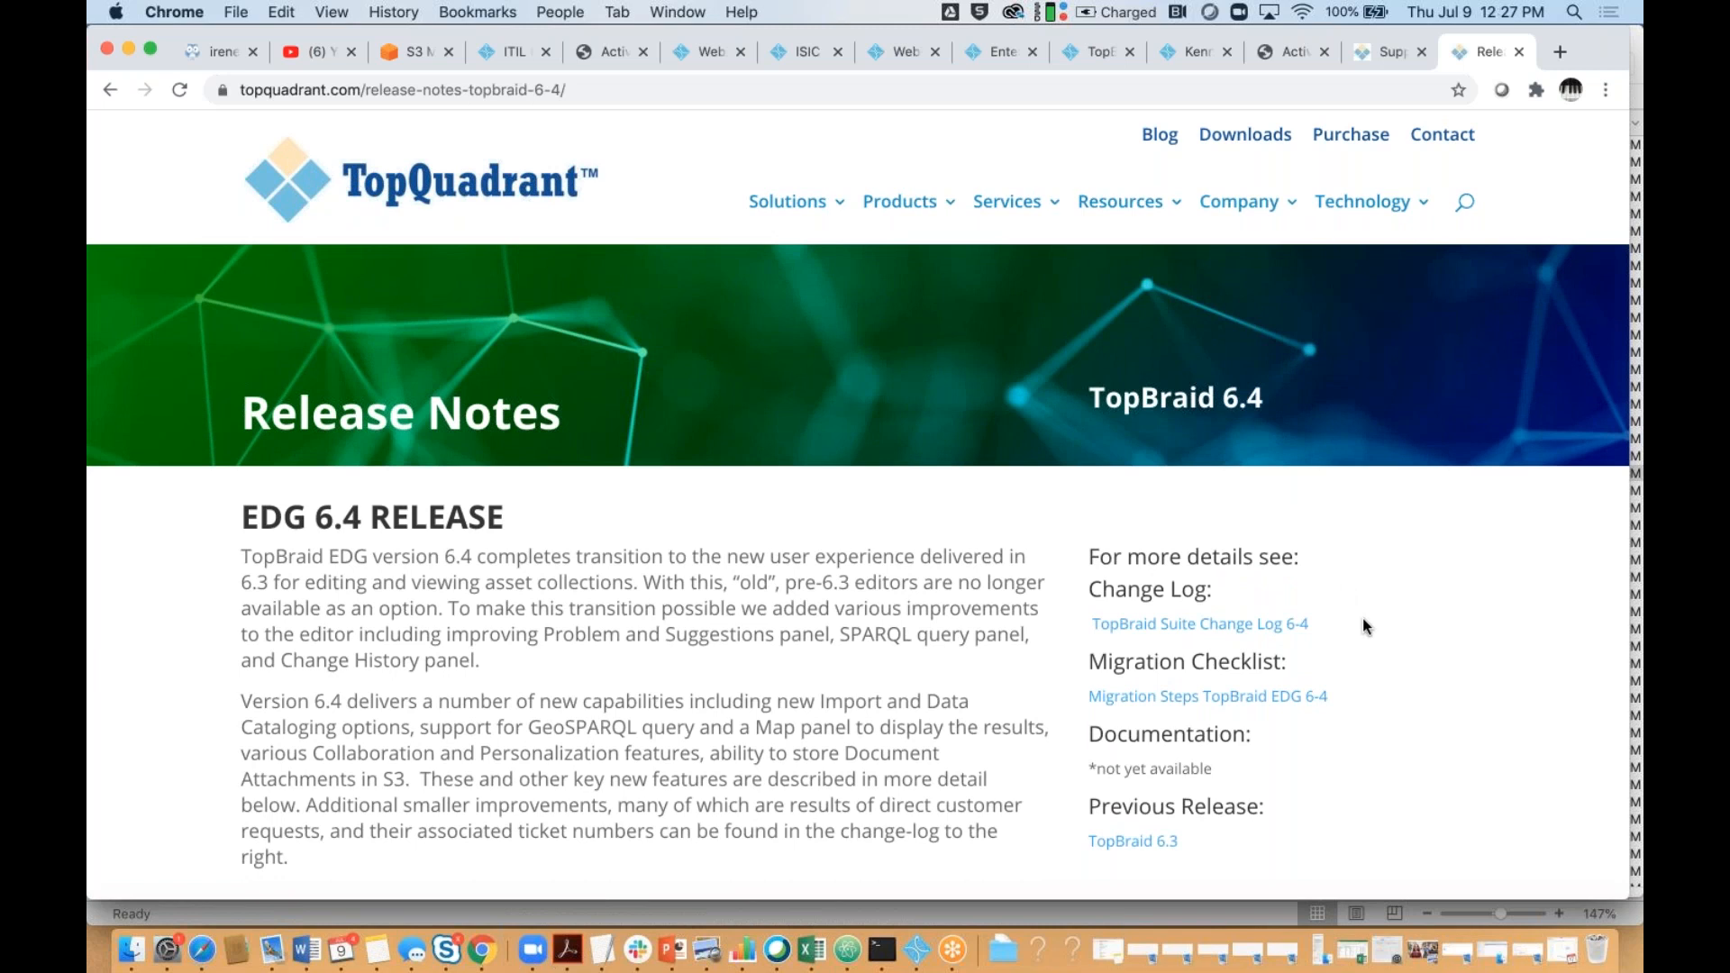
{"action": "left_click", "coordinate": [1208, 630]}
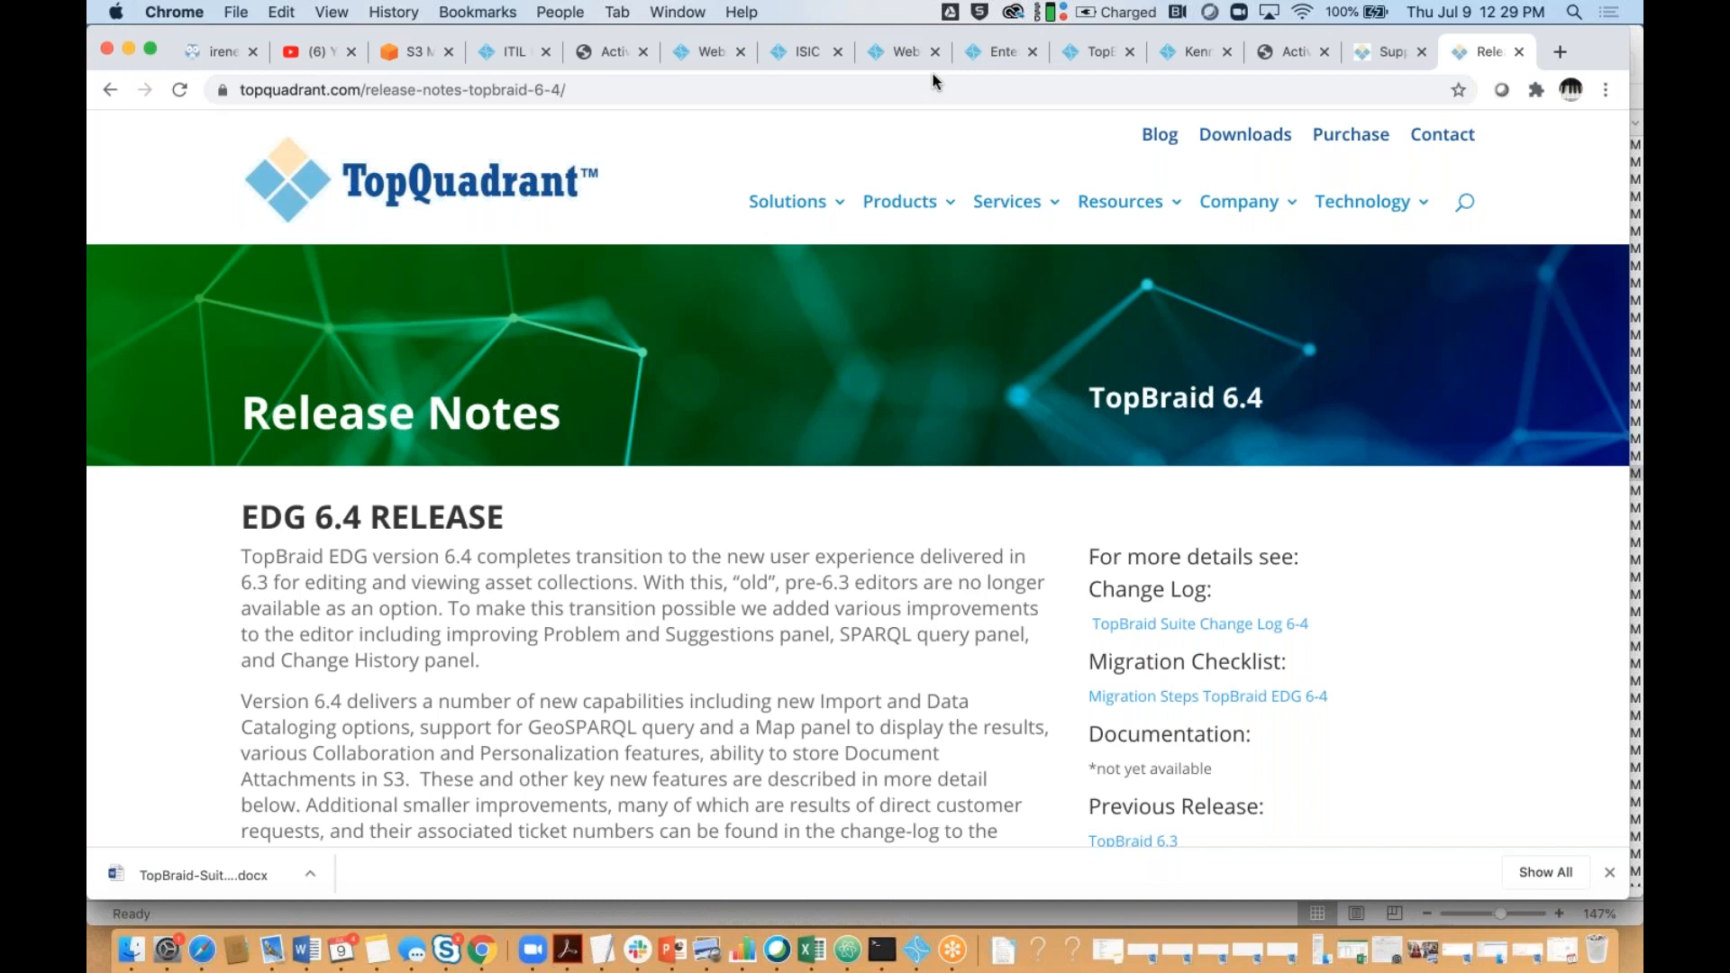
Return to the TopBraid EDG browser tab, open the Geography Taxonomy and bring up the actions available for its Geography concept scheme
{"action": "left_click", "coordinate": [1091, 62]}
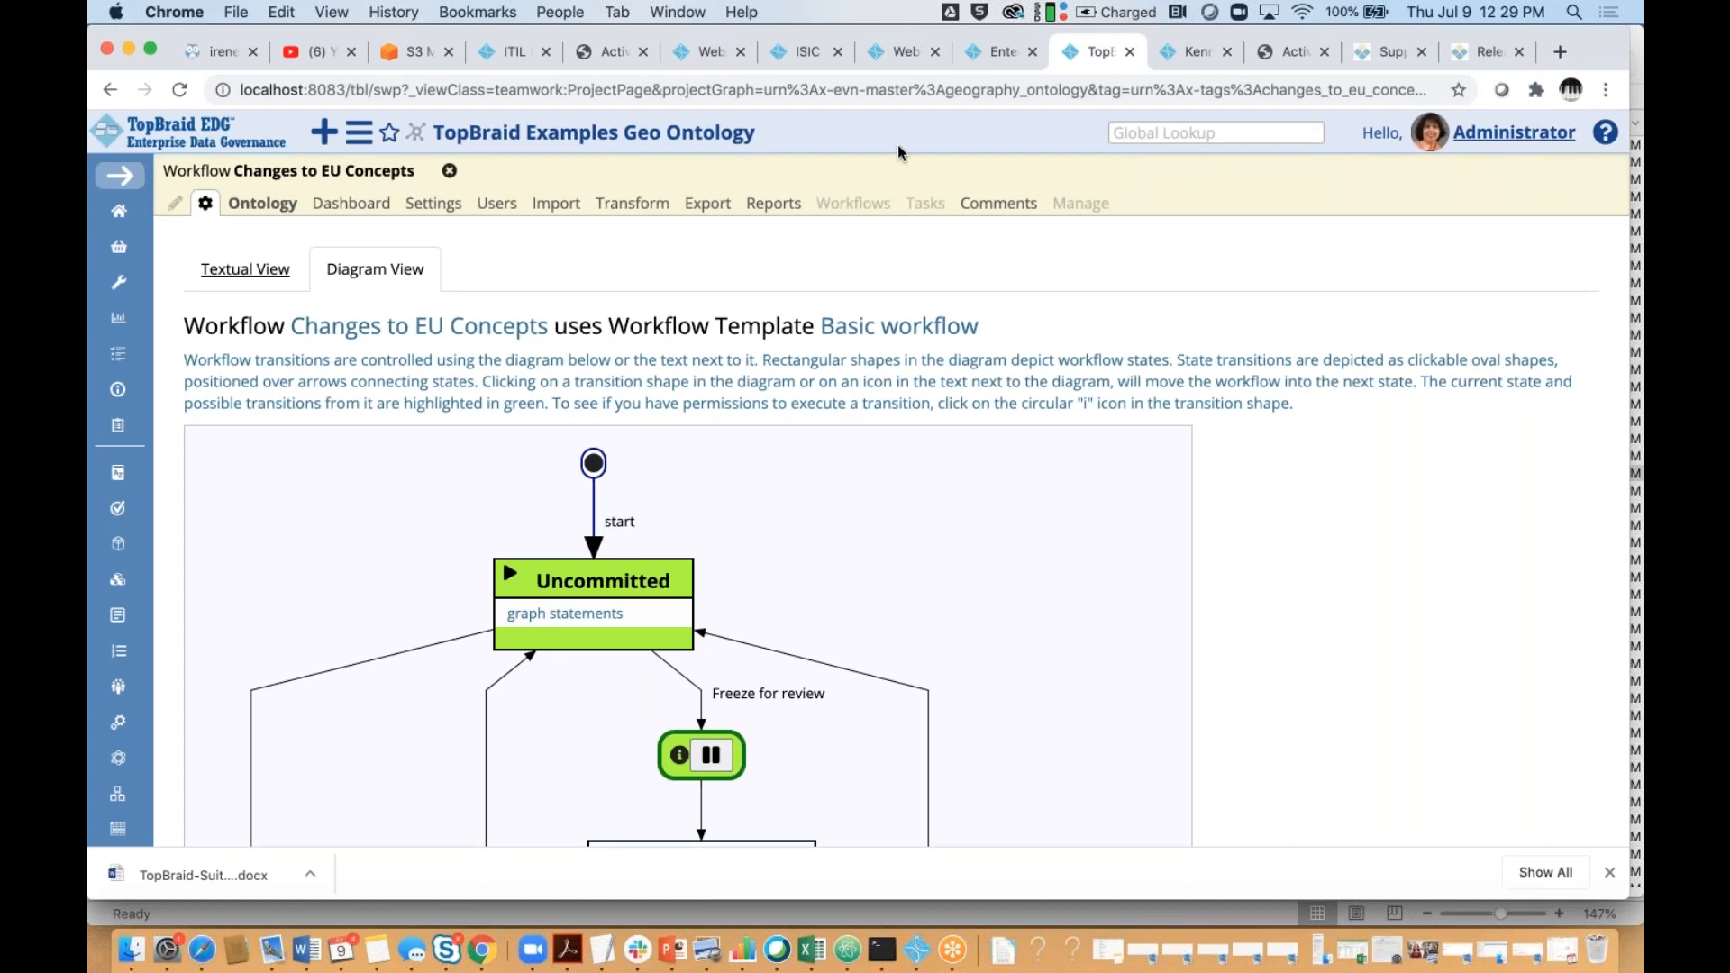
{"action": "left_click", "coordinate": [358, 151]}
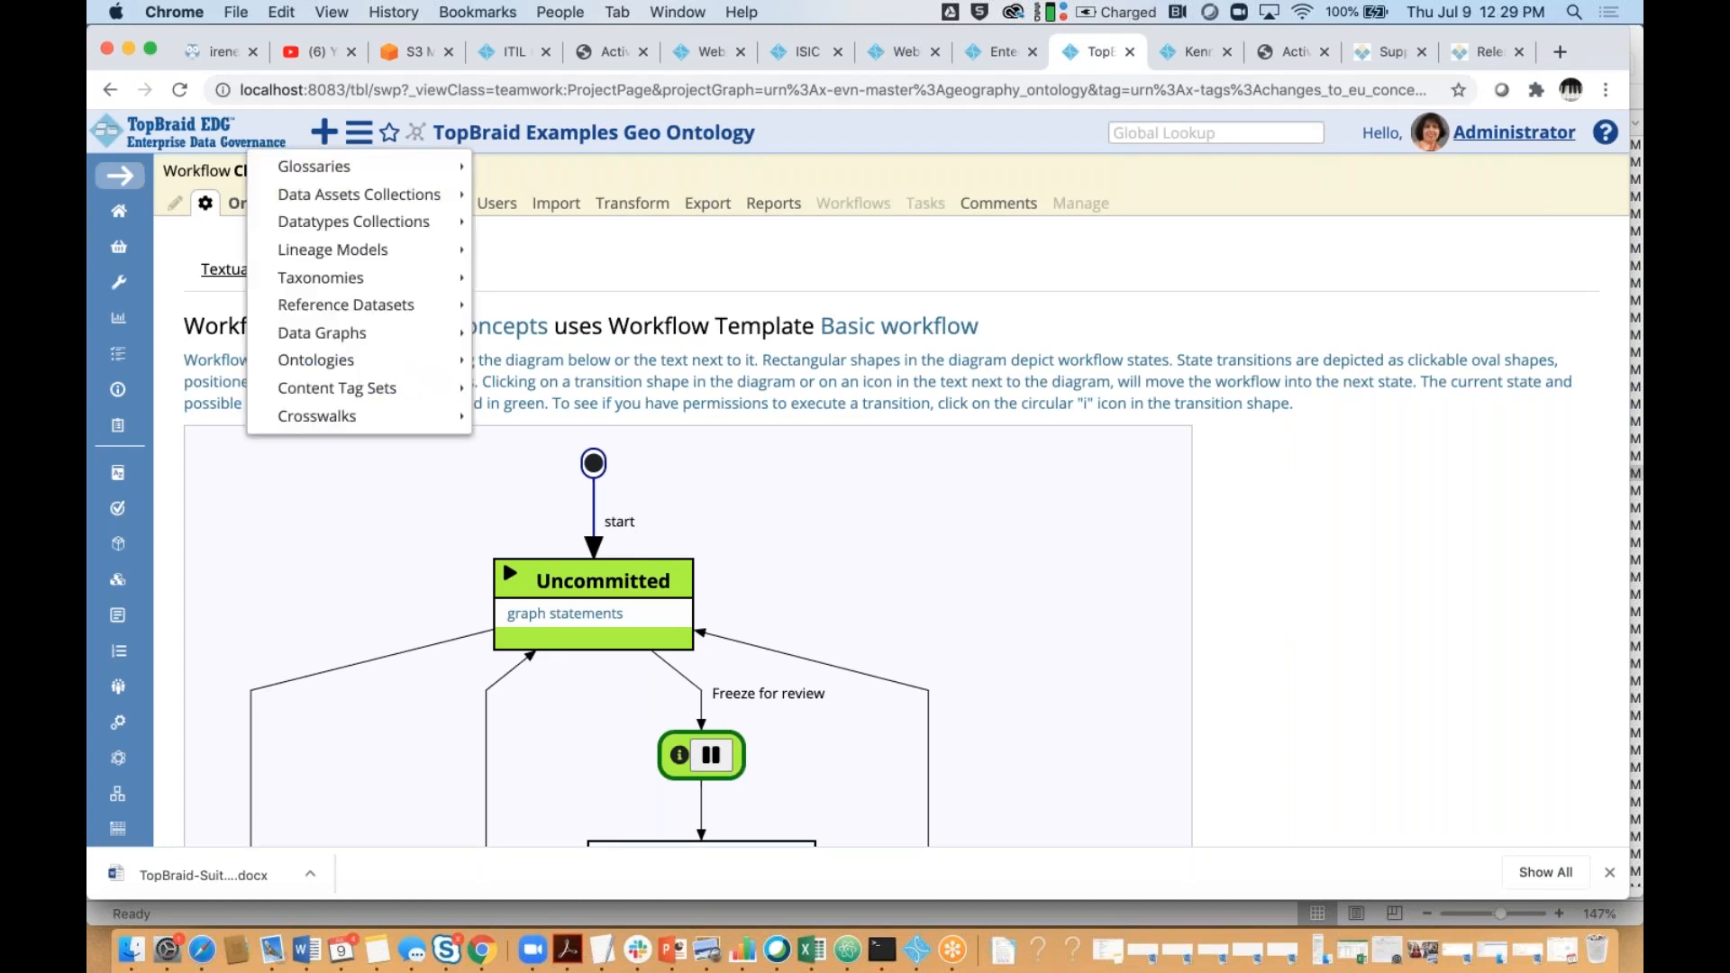
{"action": "mouse_move", "coordinate": [387, 282]}
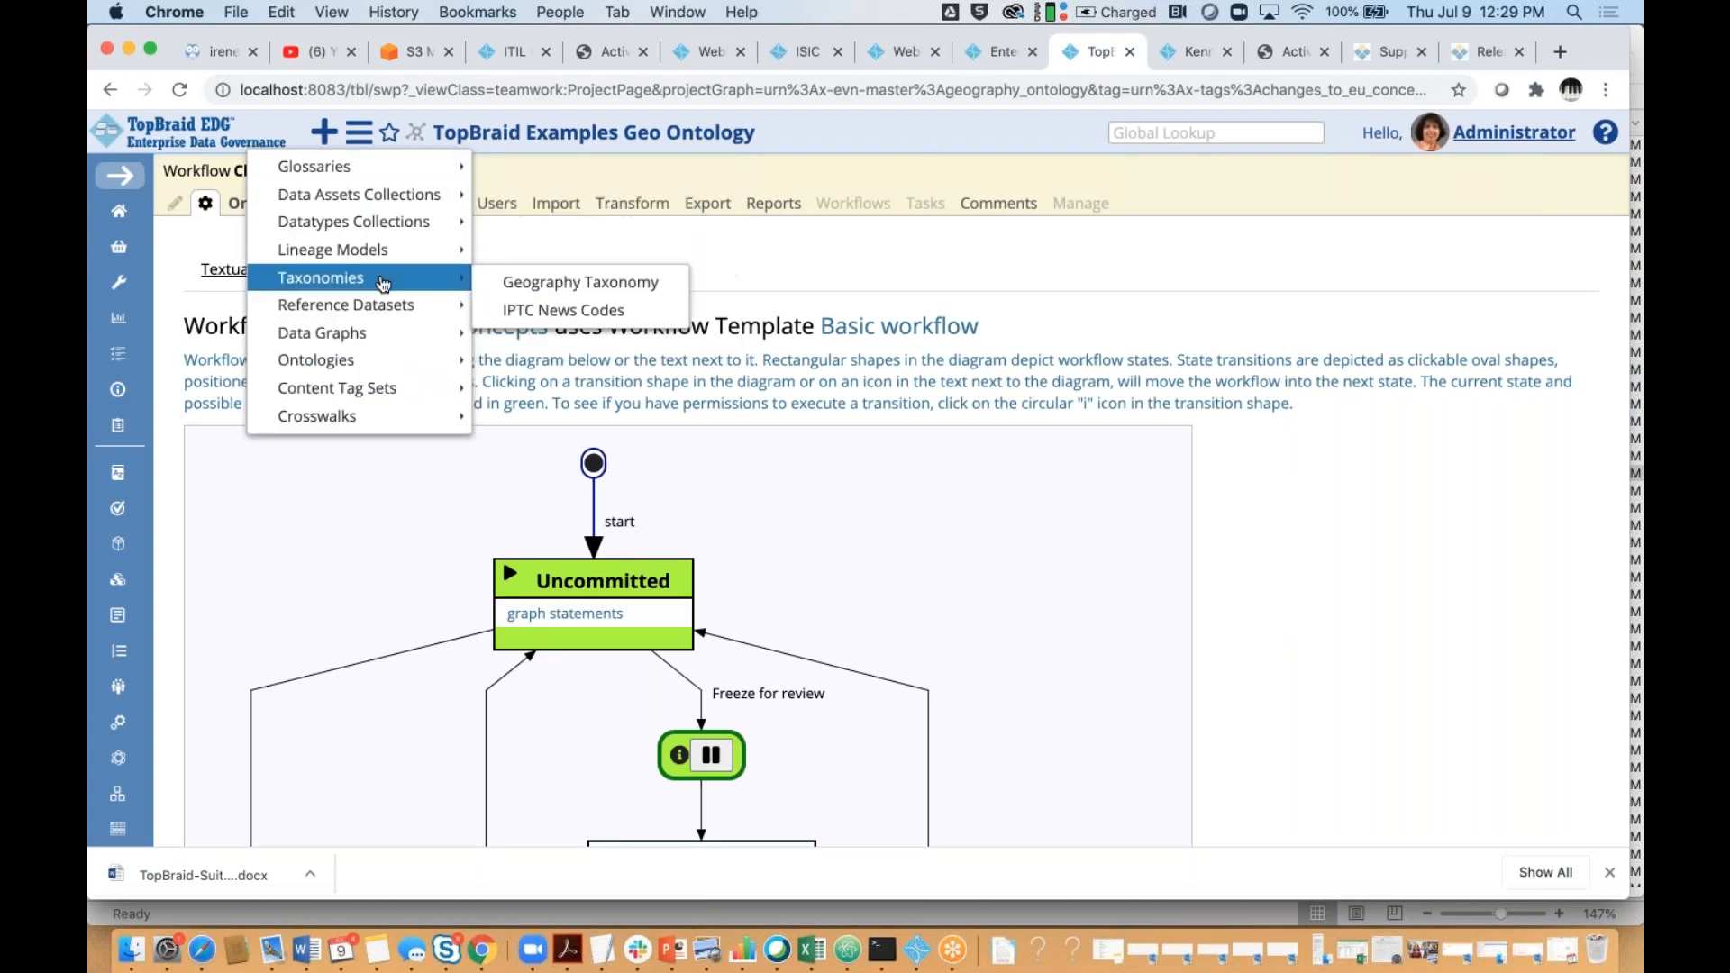
{"action": "left_click", "coordinate": [538, 286]}
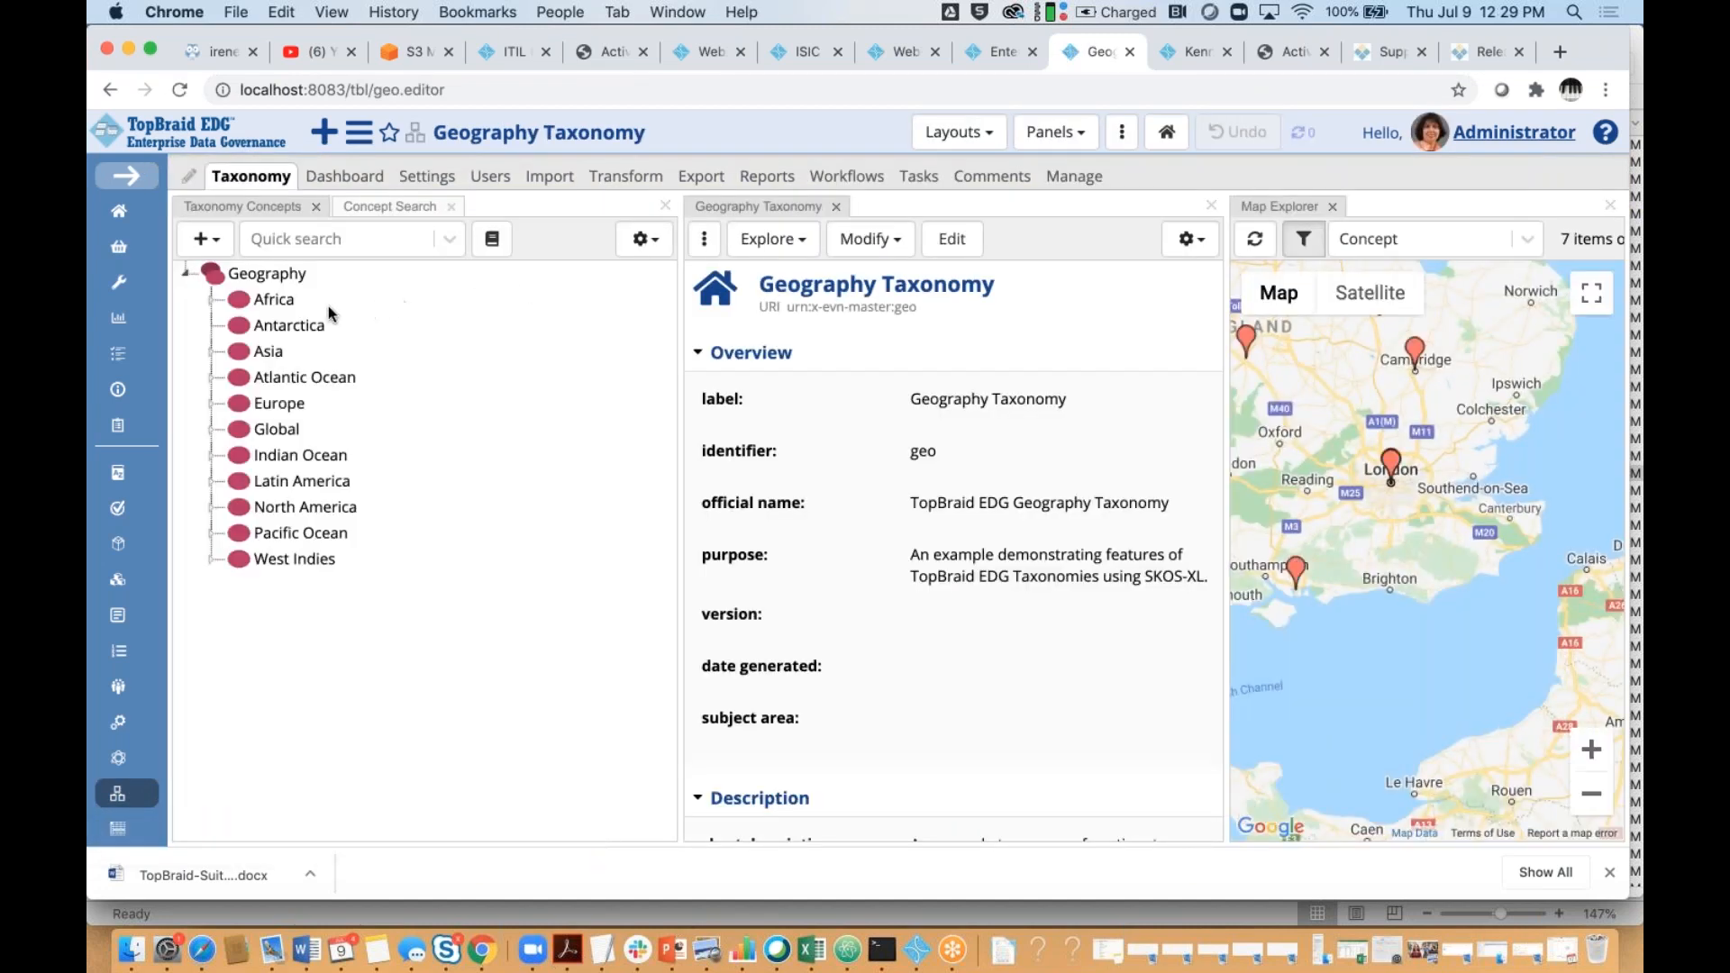
{"action": "left_click", "coordinate": [267, 273]}
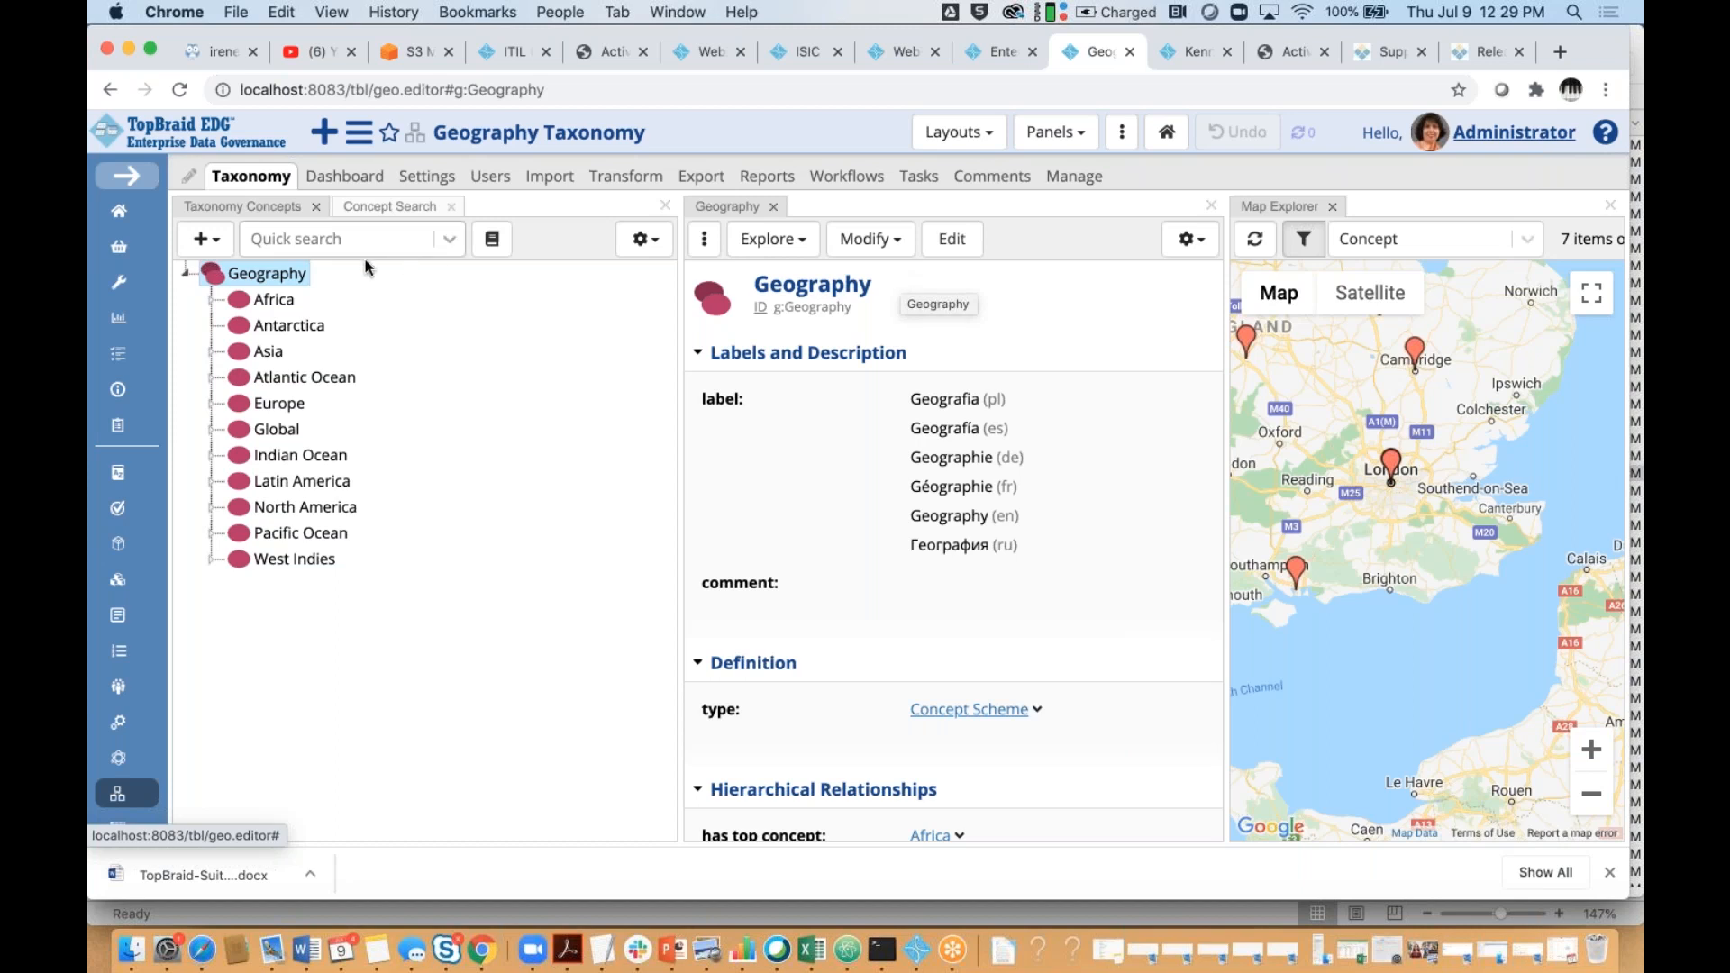
{"action": "right_click", "coordinate": [287, 284]}
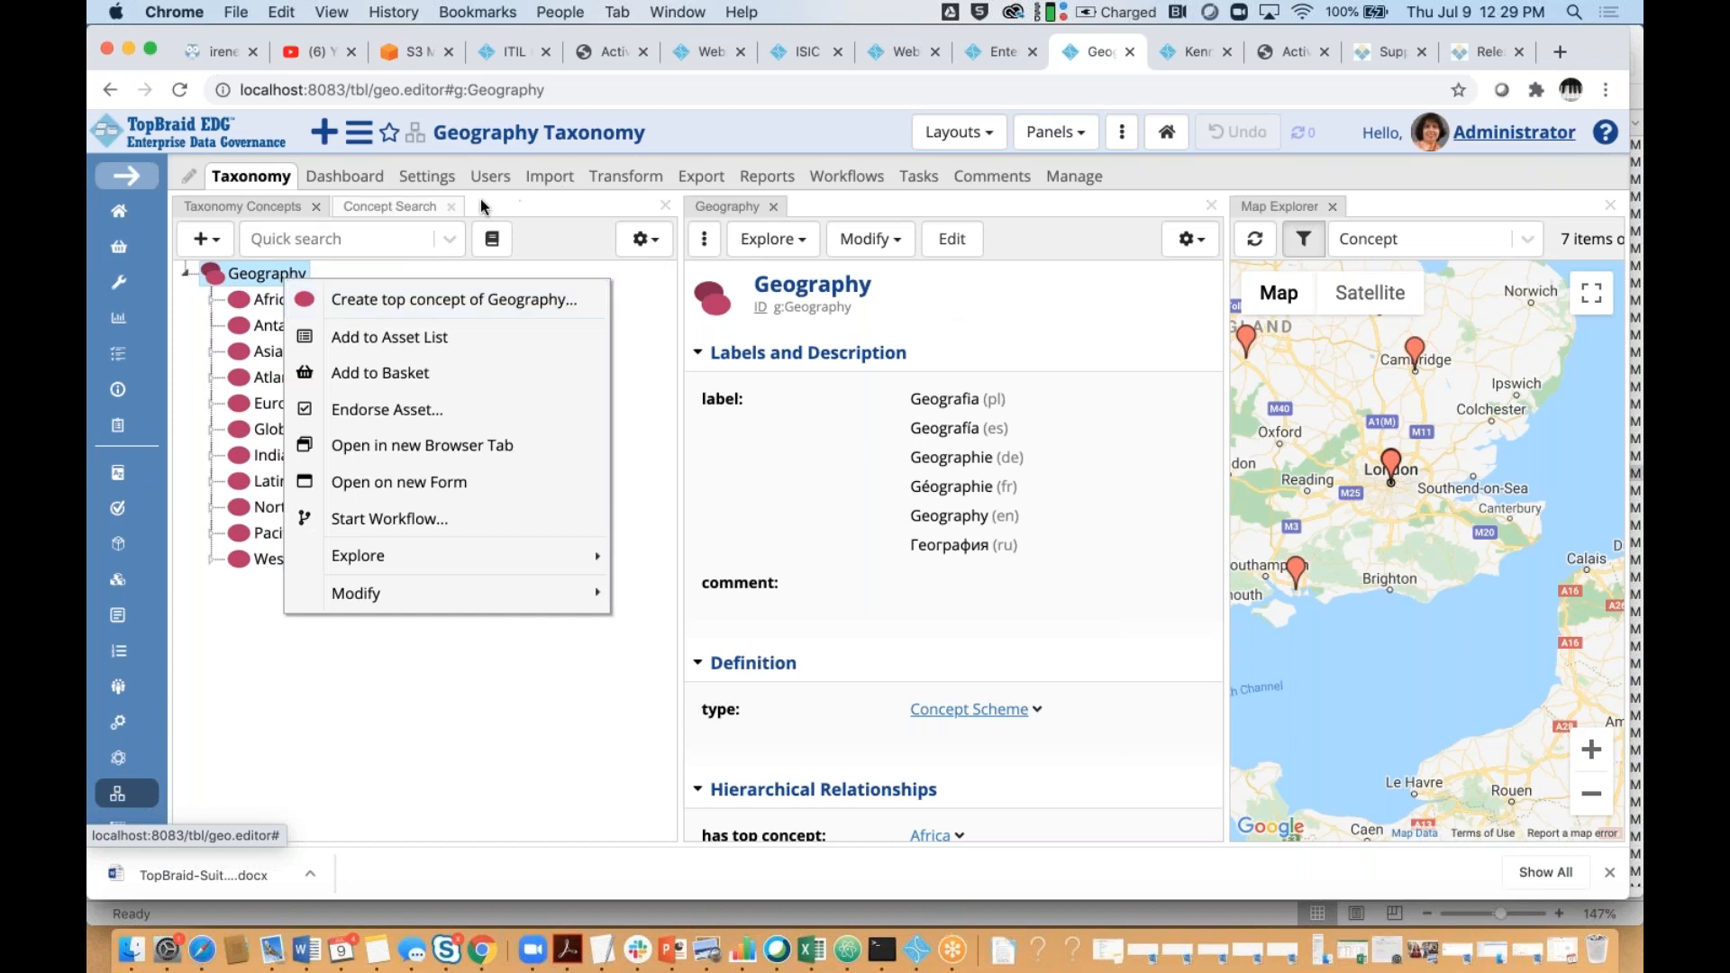
Add alternative label and broader concept columns to the Concept Search results, widening the panel to fit them
{"action": "left_click", "coordinate": [401, 206]}
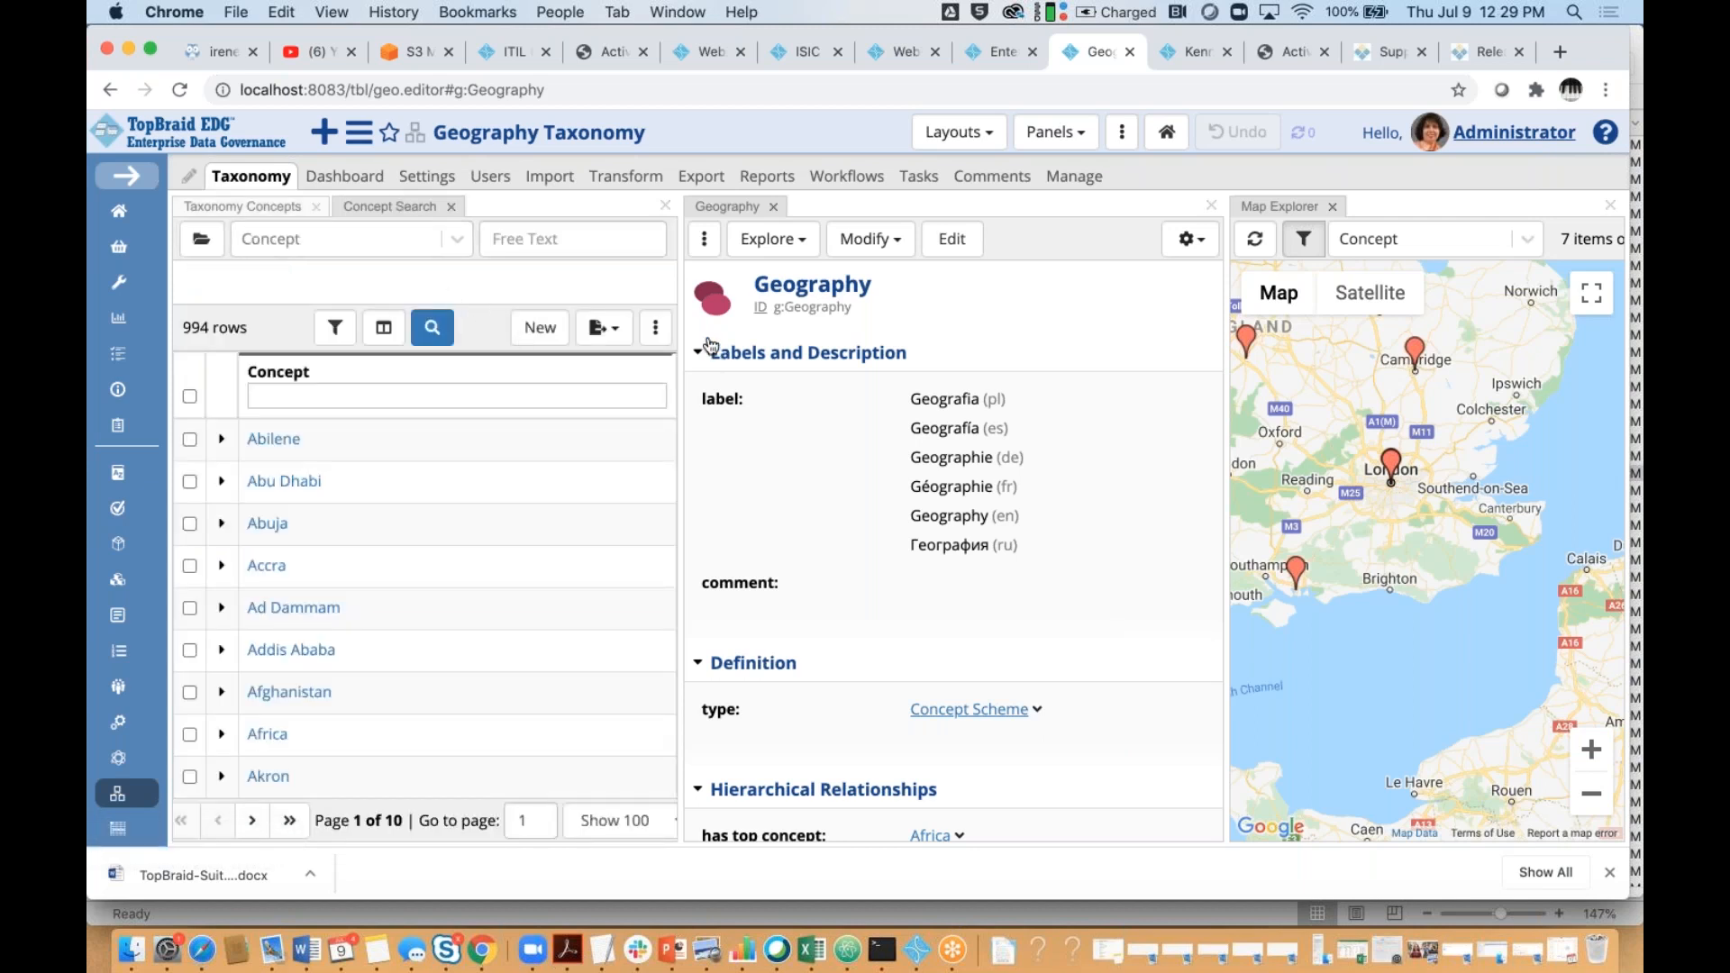
{"action": "left_click_drag", "start_coordinate": [681, 325], "coordinate": [857, 323]}
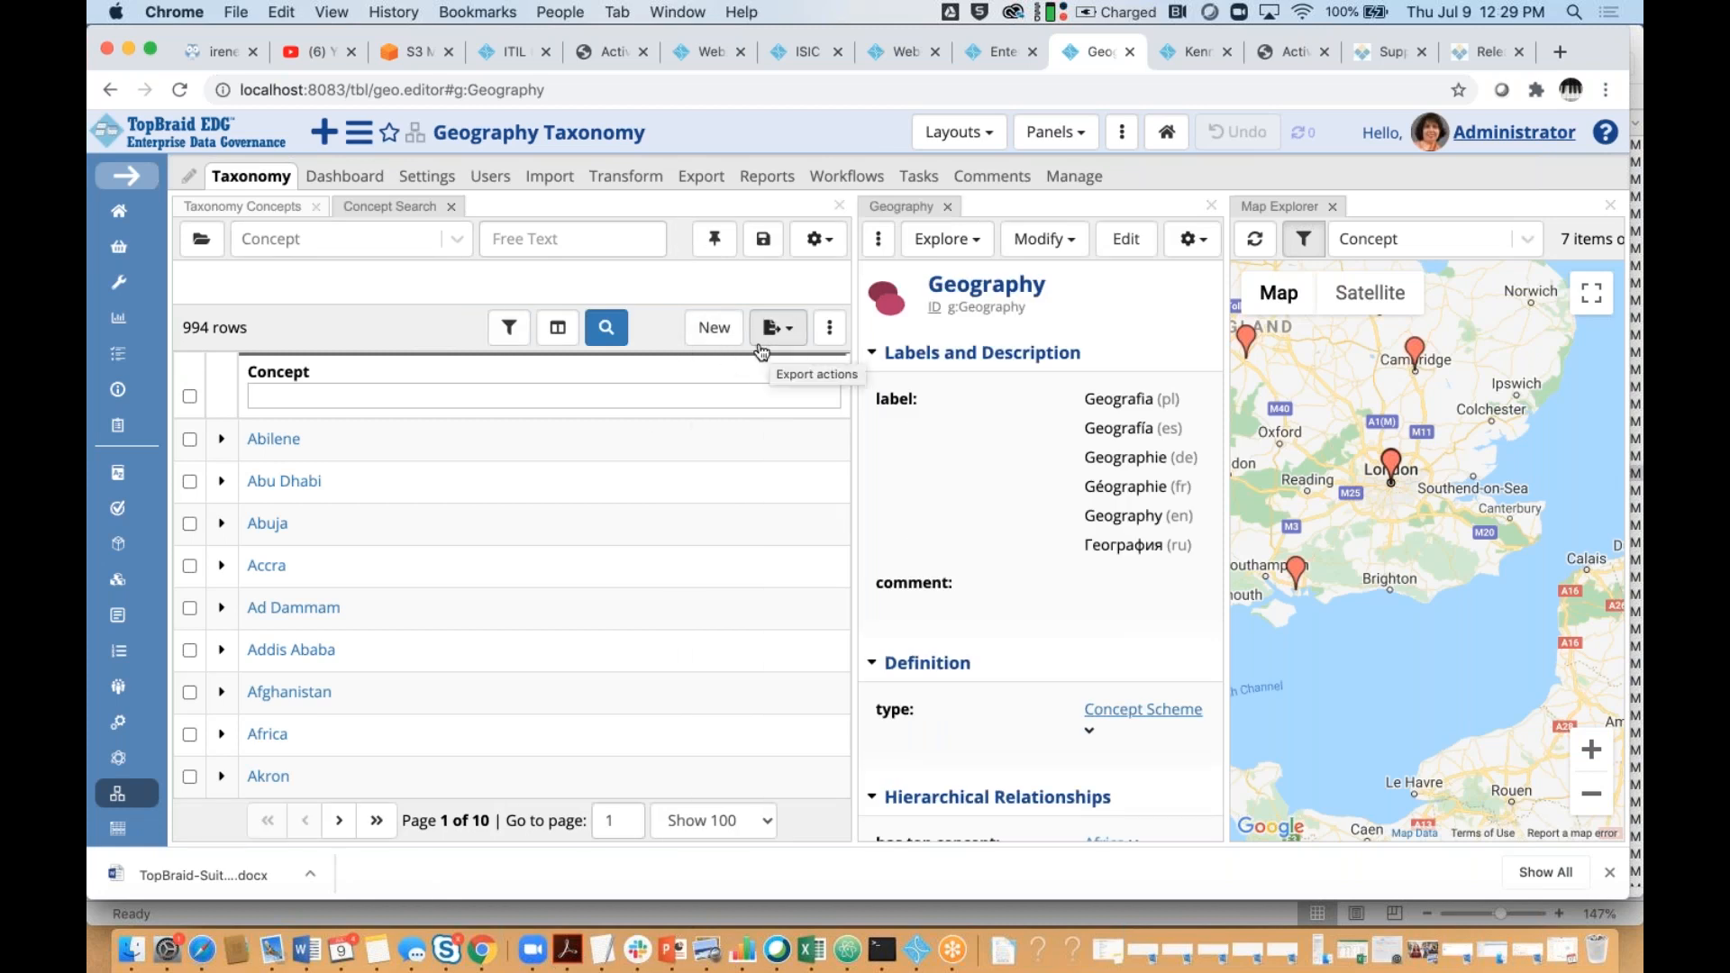
{"action": "left_click", "coordinate": [559, 340]}
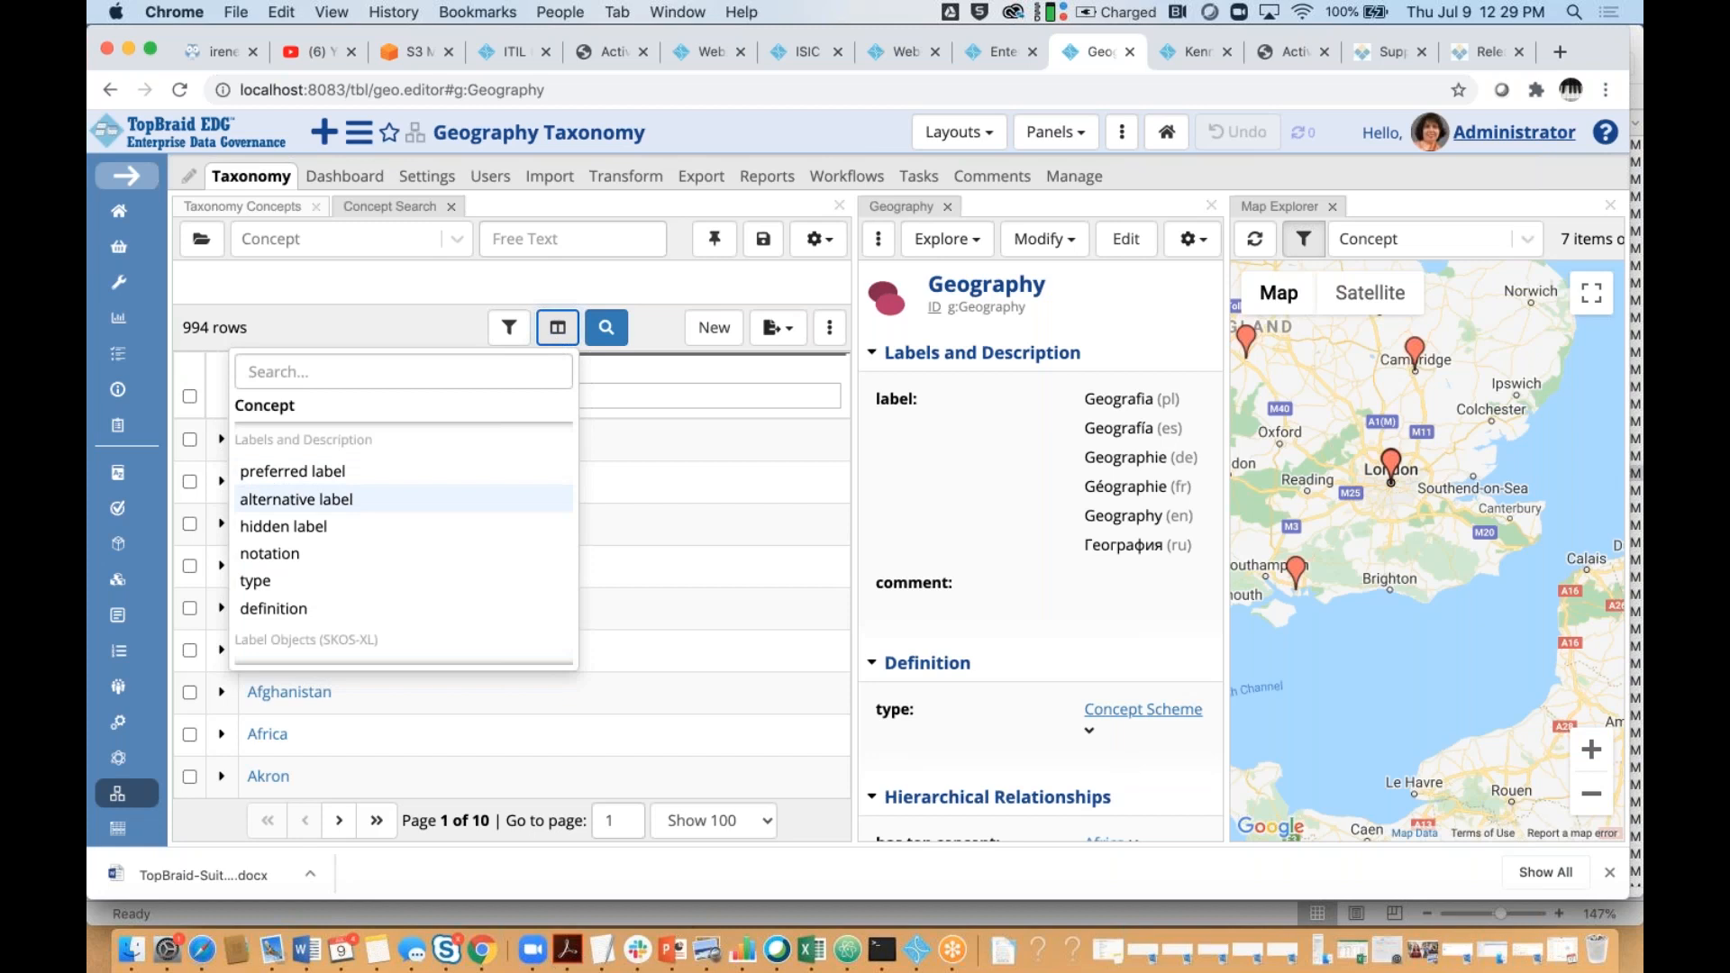
{"action": "scroll", "coordinate": [470, 490], "scroll_direction": "down", "scroll_amount": 1}
{"action": "left_click", "coordinate": [469, 489]}
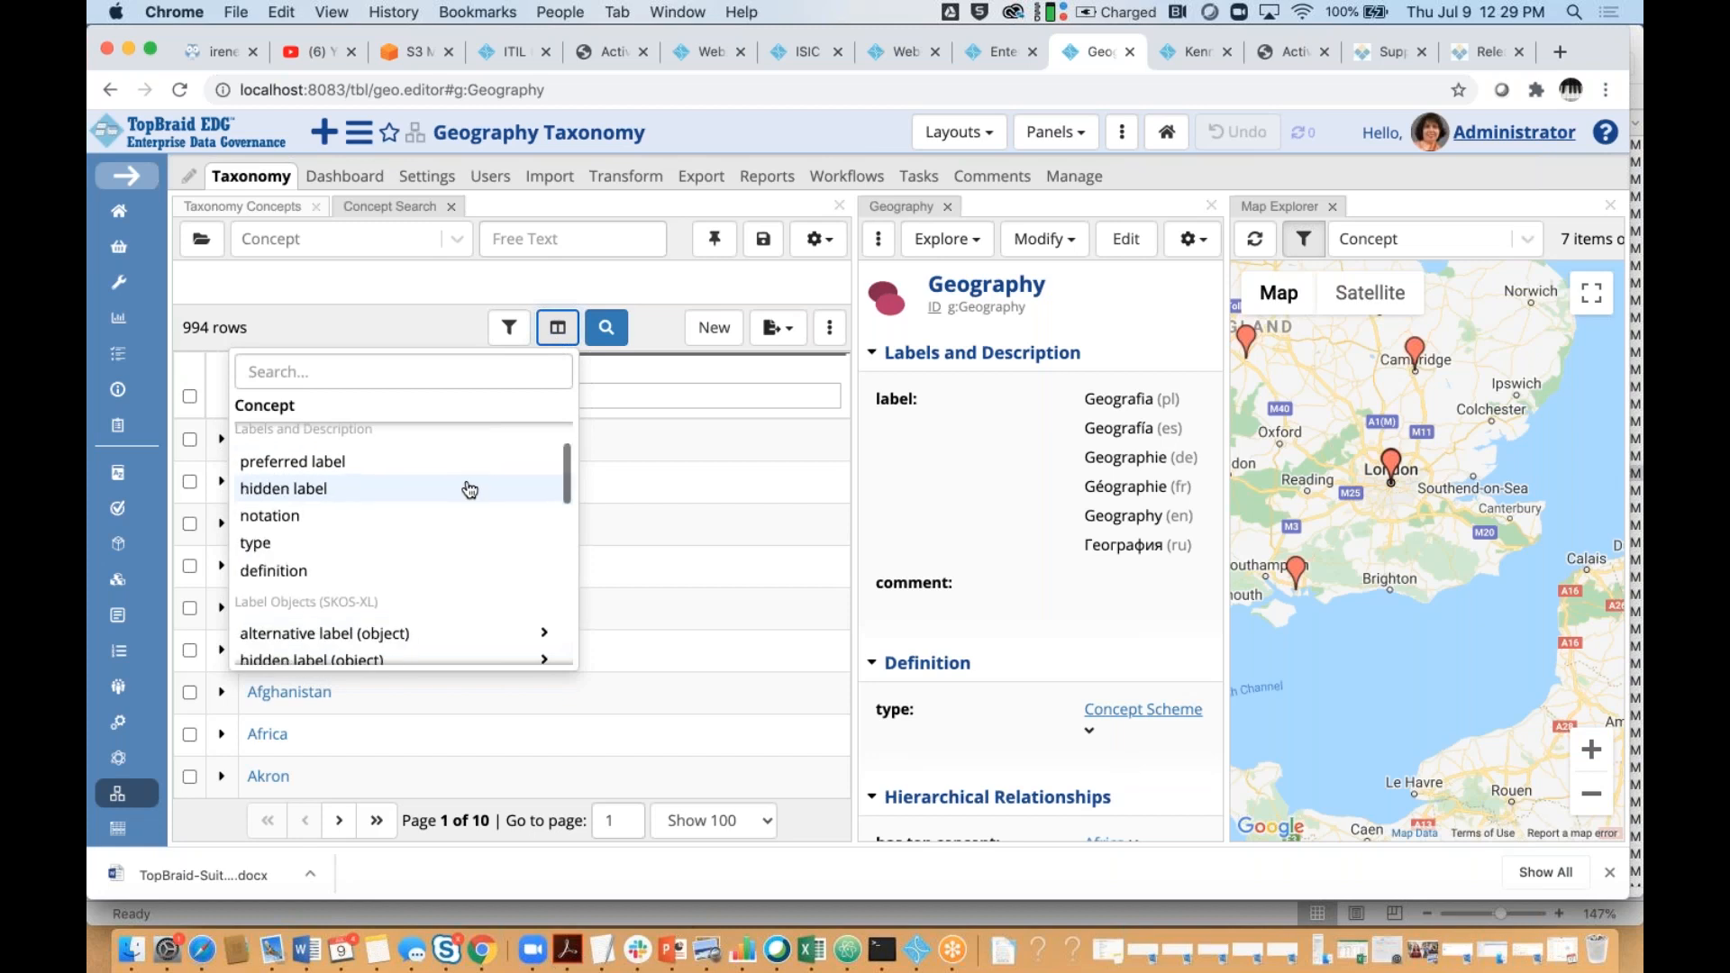
{"action": "scroll", "coordinate": [534, 457], "scroll_direction": "down", "scroll_amount": 5}
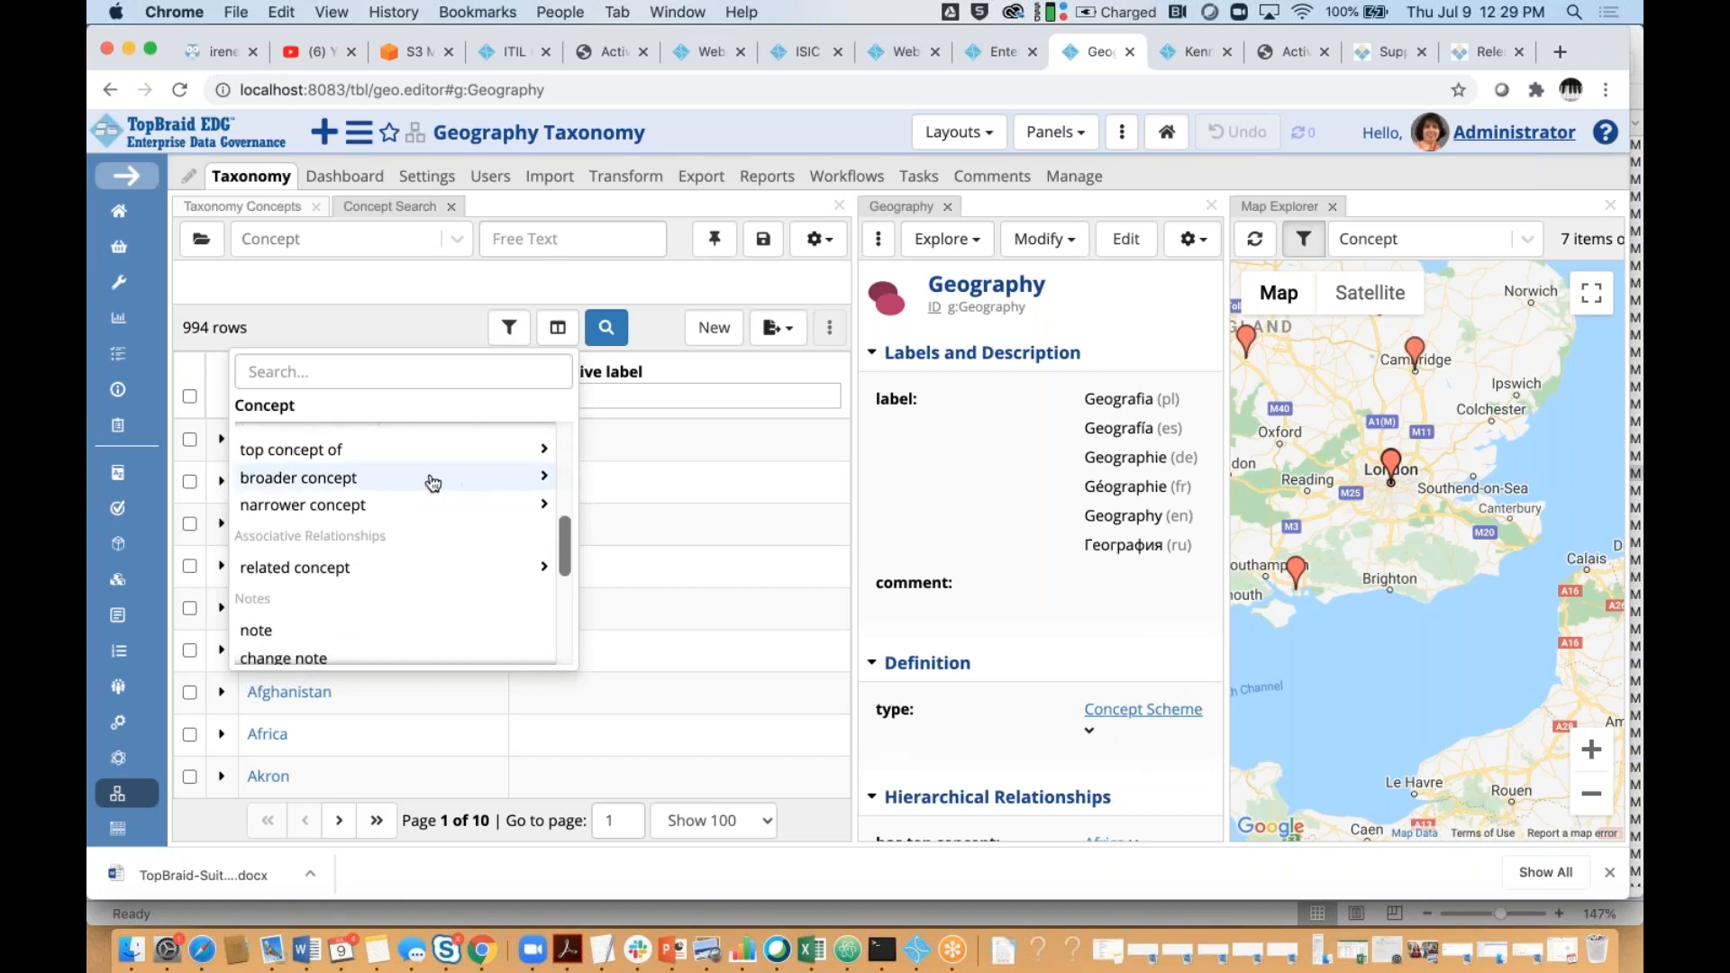
{"action": "left_click", "coordinate": [432, 479]}
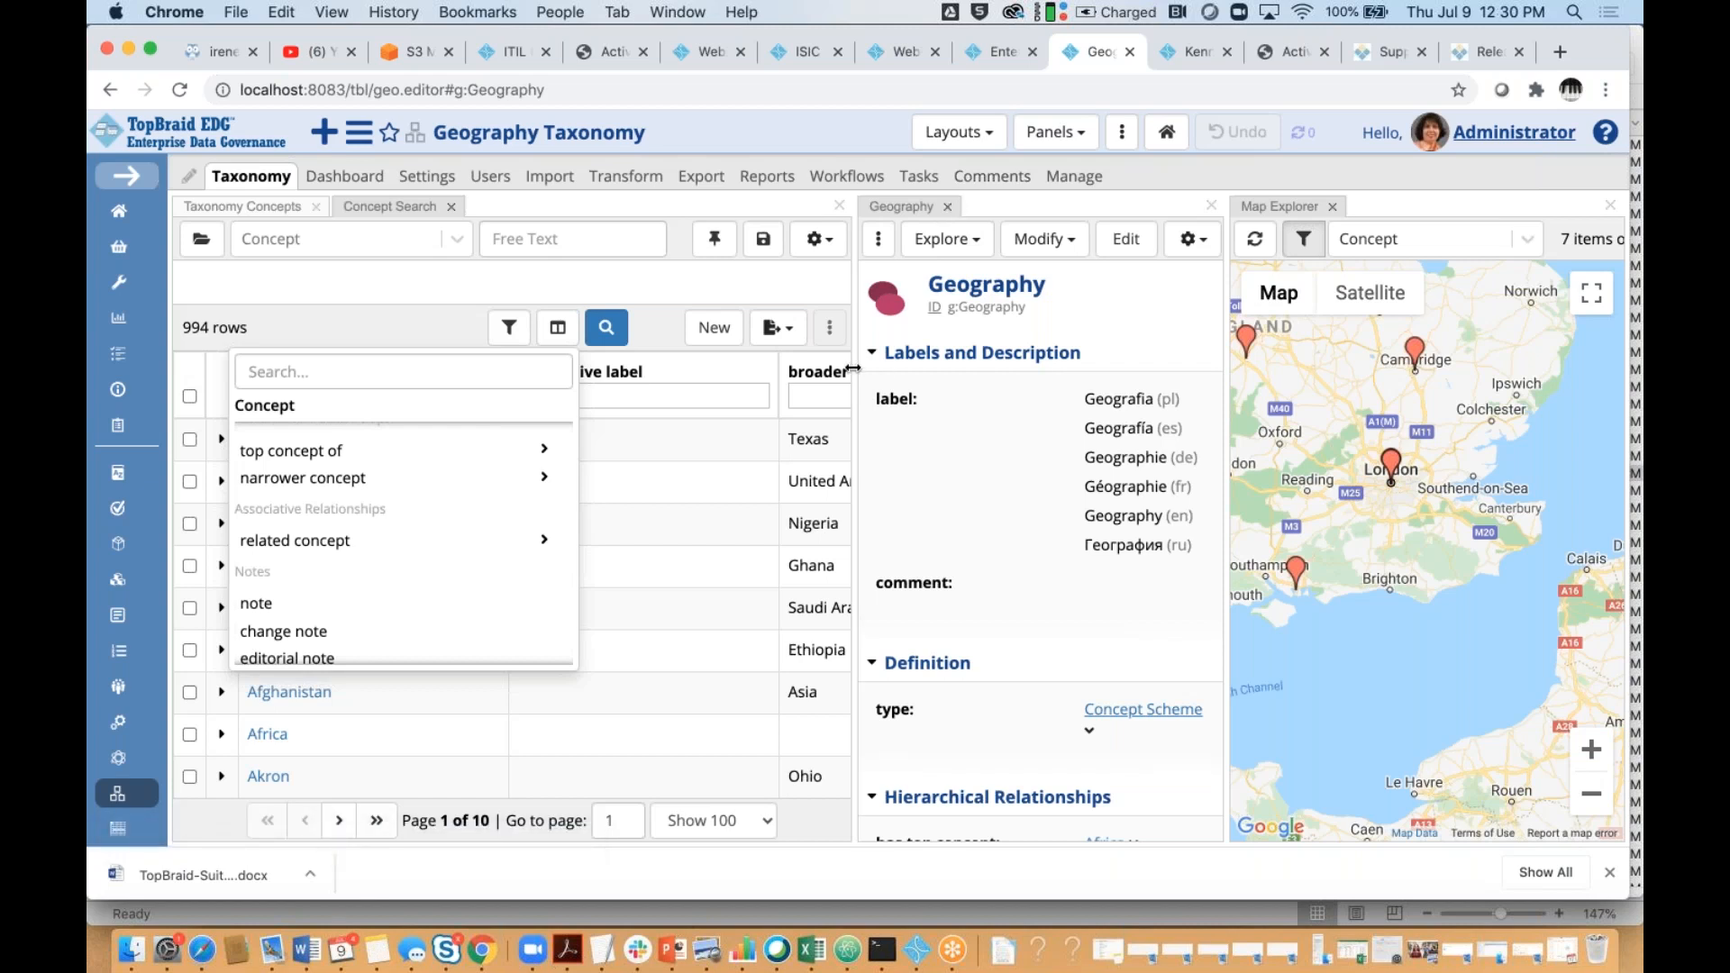
{"action": "left_click_drag", "start_coordinate": [853, 368], "coordinate": [1082, 371]}
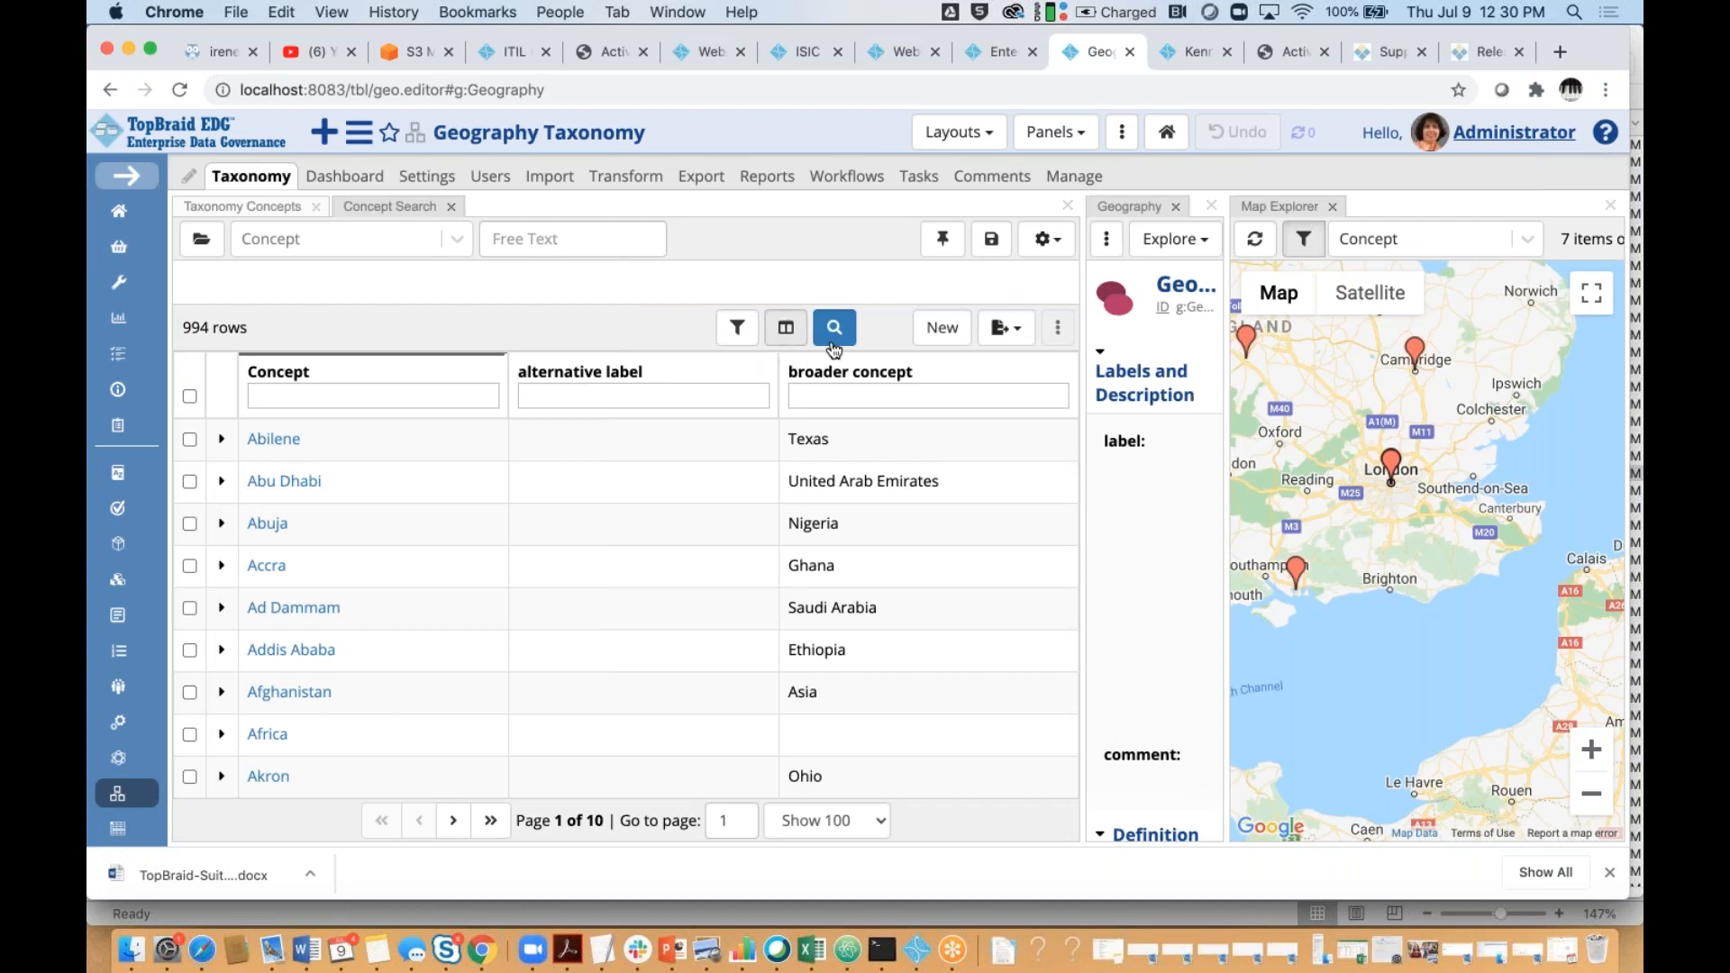
View the export formats for the concept search results, and close the Map Explorer panel to make room
{"action": "left_click", "coordinate": [1006, 335]}
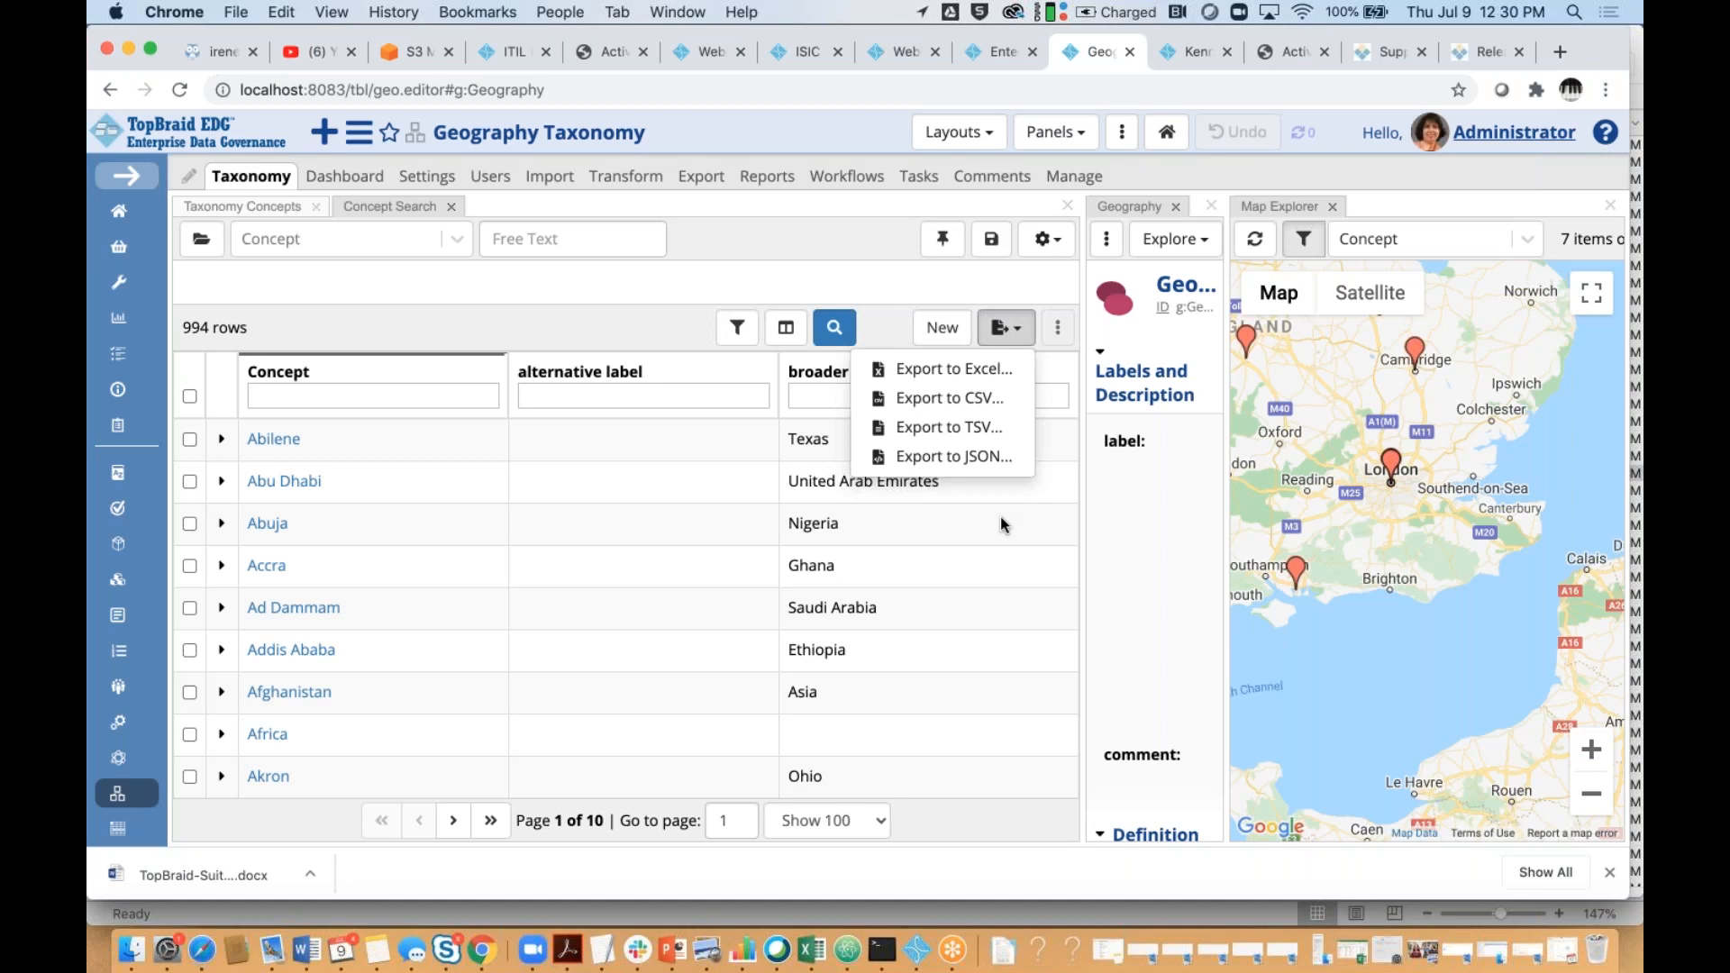
{"action": "left_click", "coordinate": [1336, 207]}
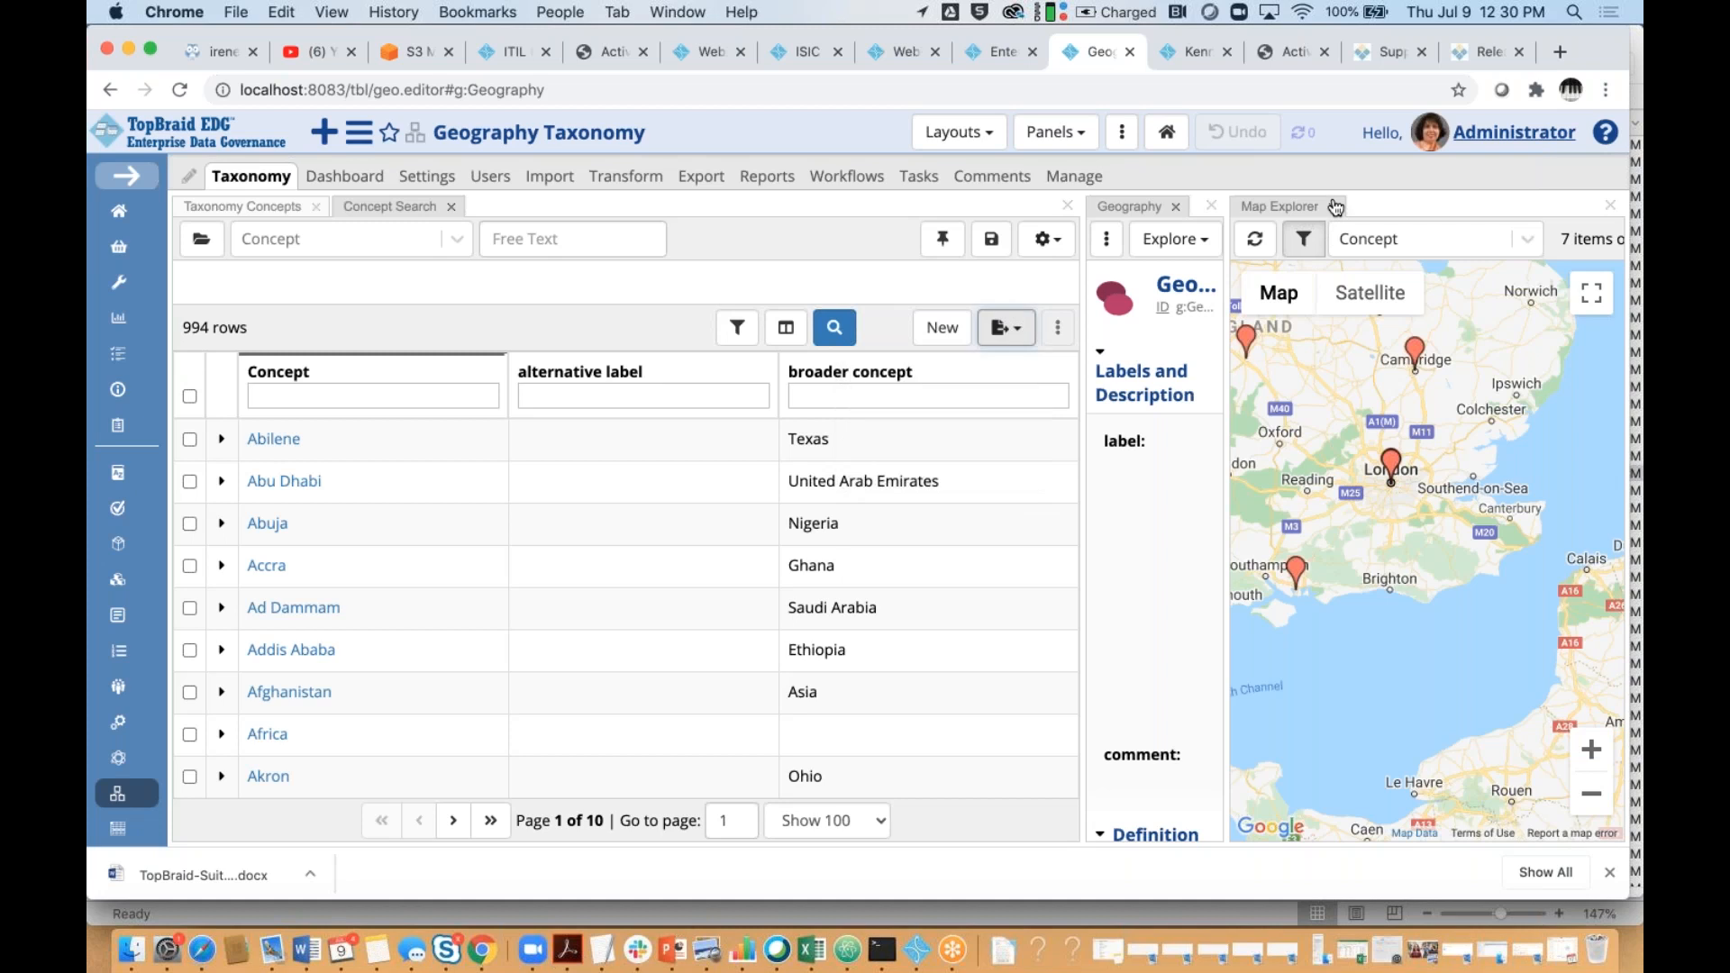
{"action": "left_click", "coordinate": [1337, 209]}
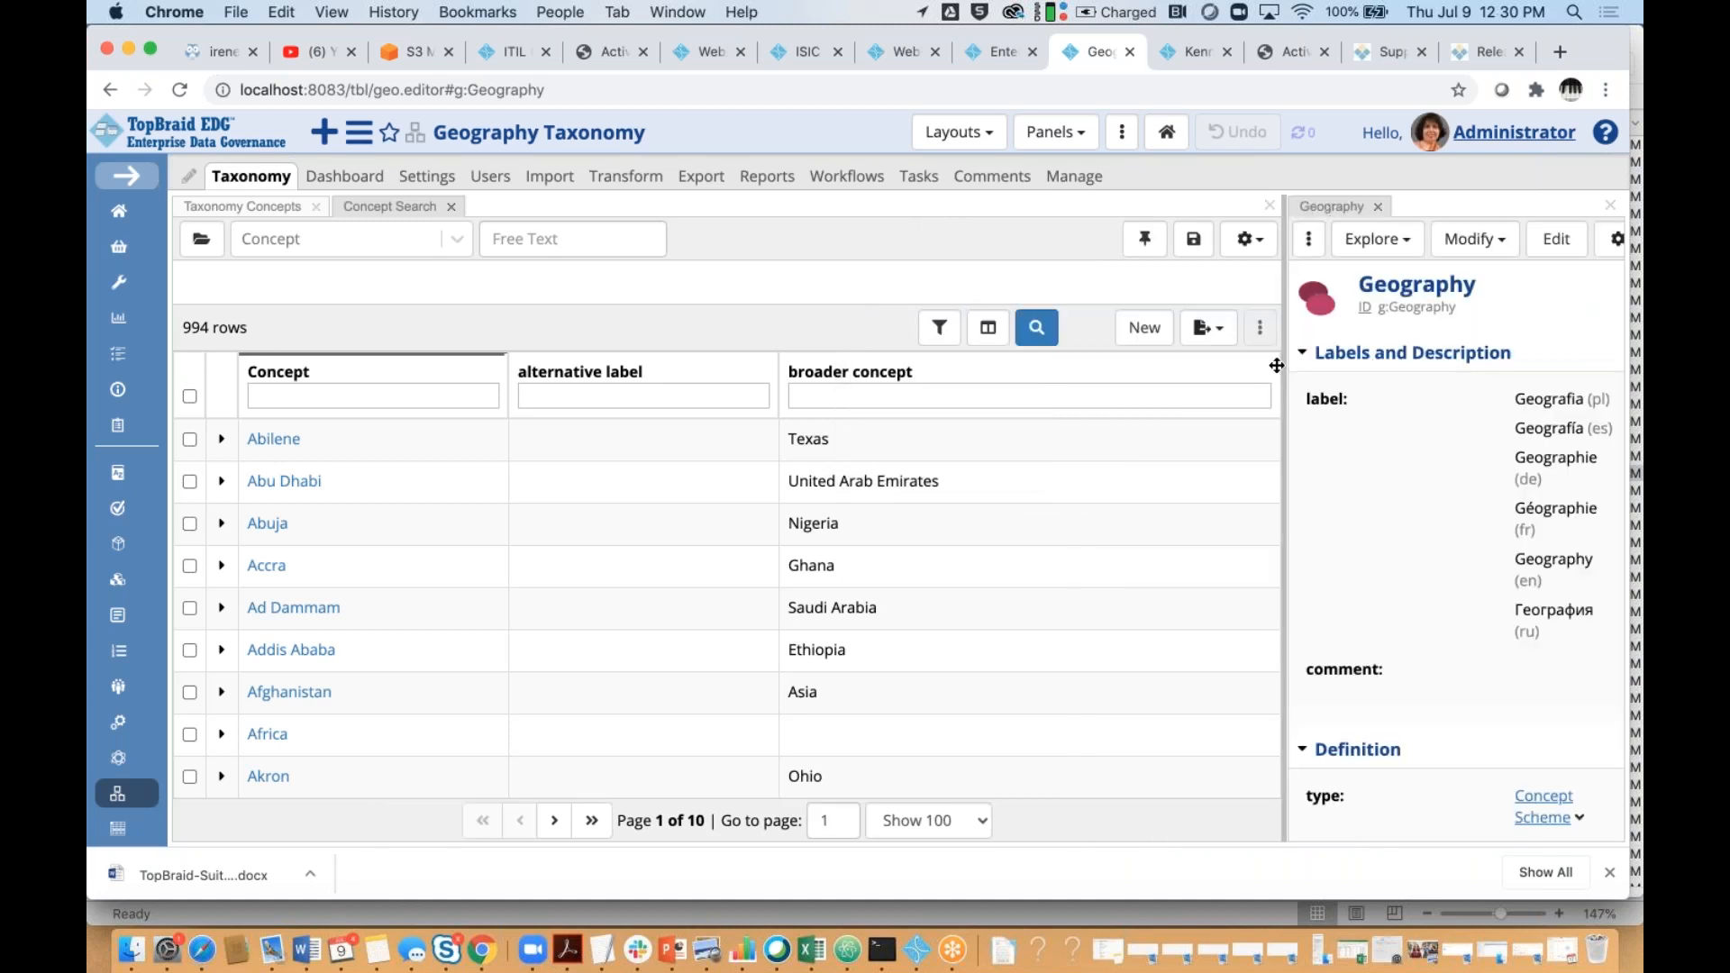
{"action": "left_click_drag", "start_coordinate": [1280, 364], "coordinate": [1284, 365]}
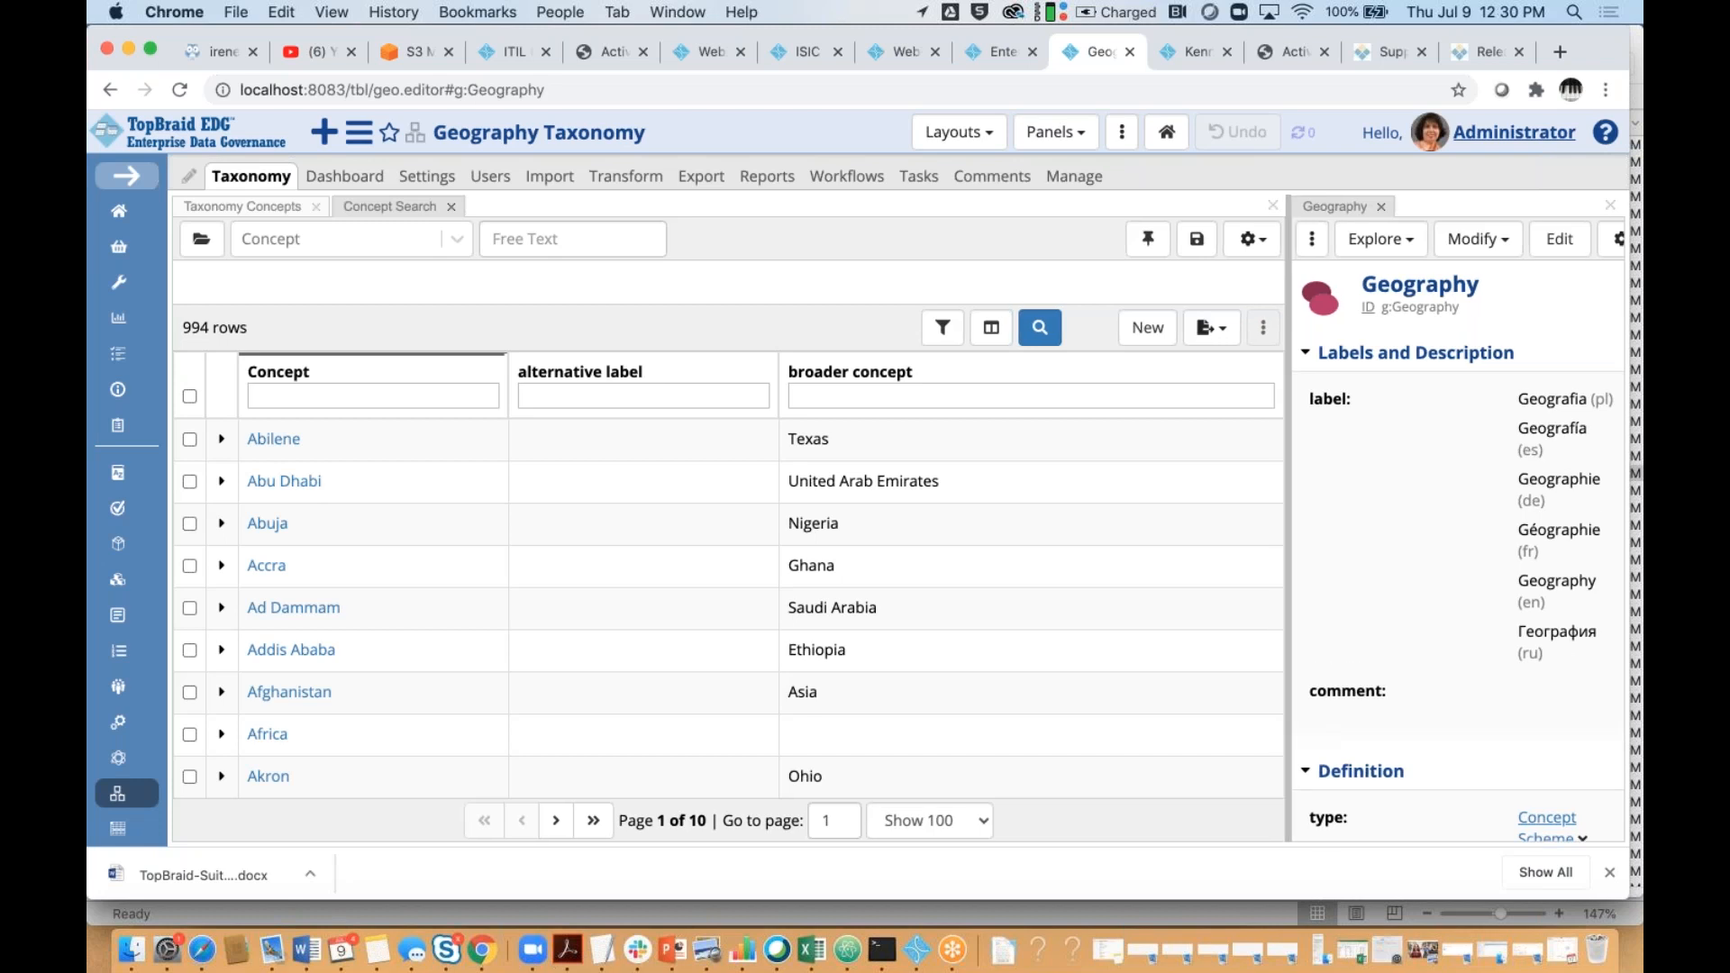